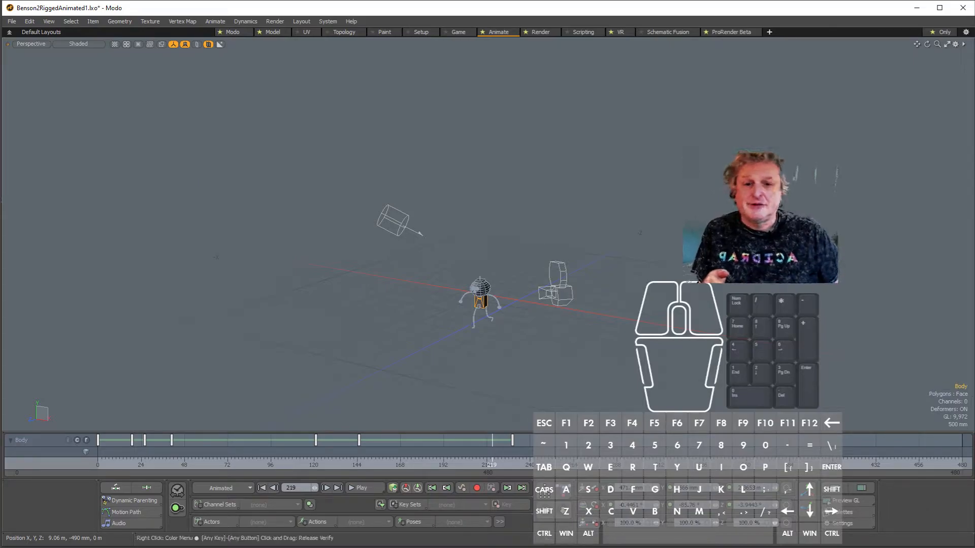
# Step: Show the graph editor and item list, and expand the Body, LeftARm, RightArm and Head hierarchies
pyautogui.click(834, 490)
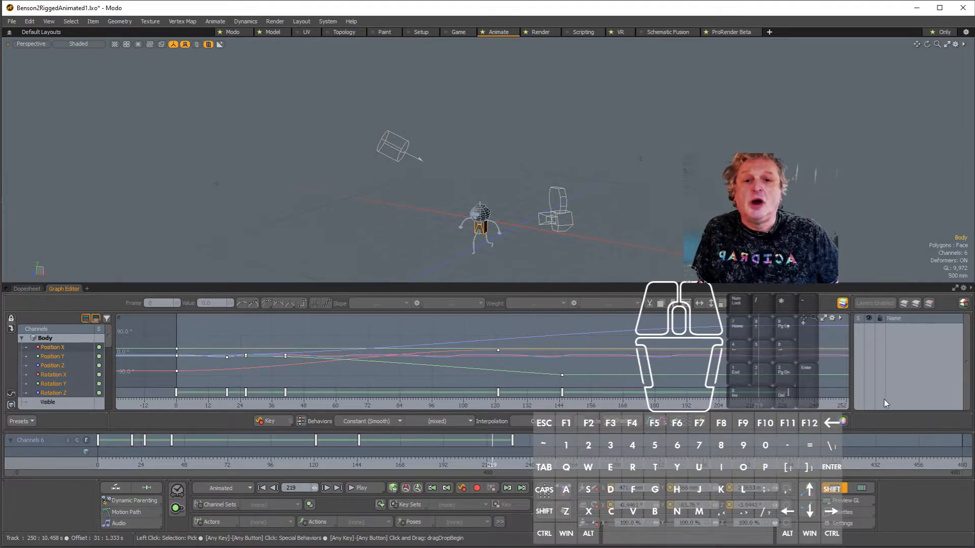
pyautogui.click(863, 486)
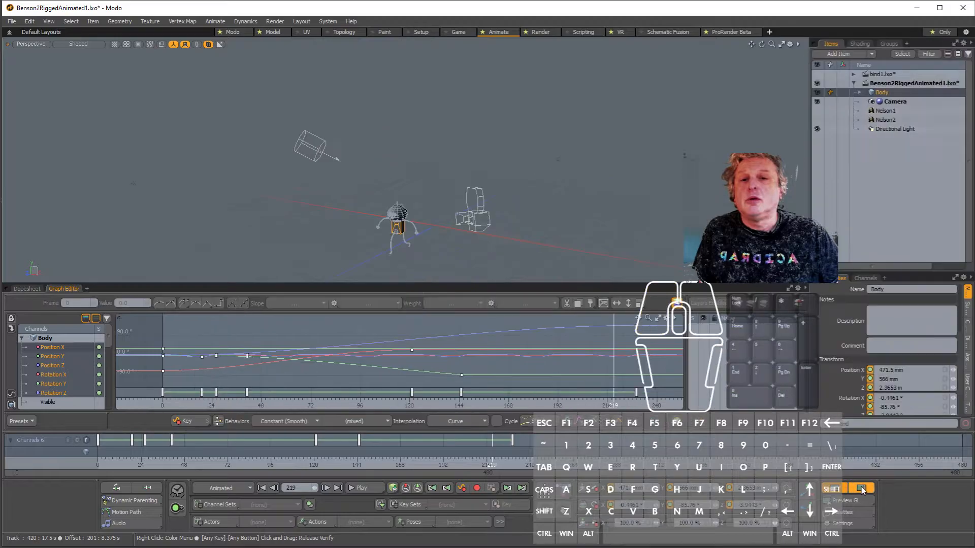
pyautogui.click(859, 93)
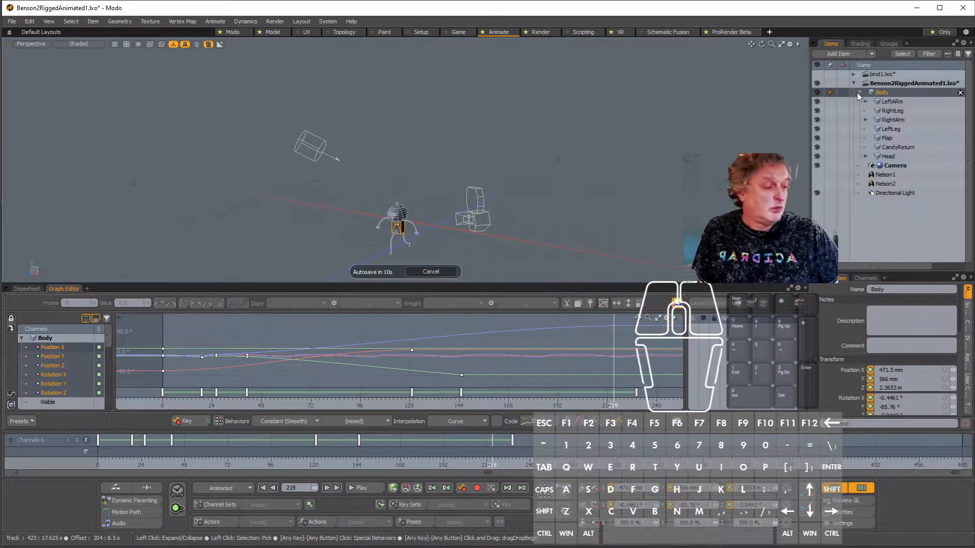
pyautogui.click(866, 101)
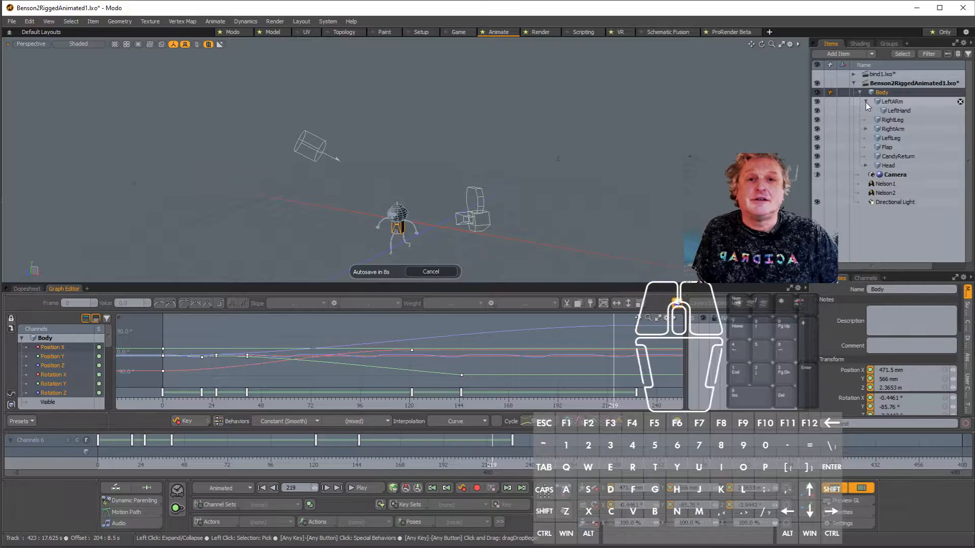
pyautogui.click(865, 130)
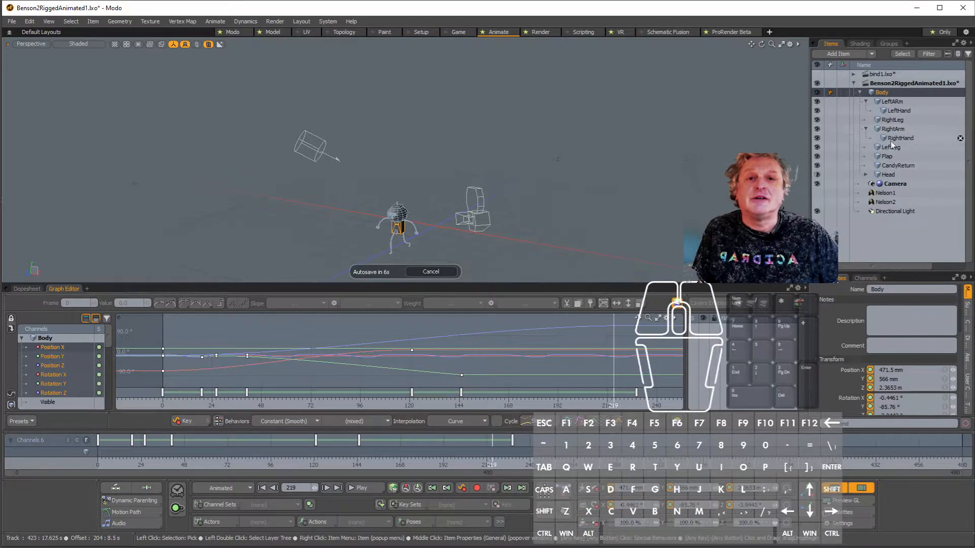
pyautogui.click(865, 174)
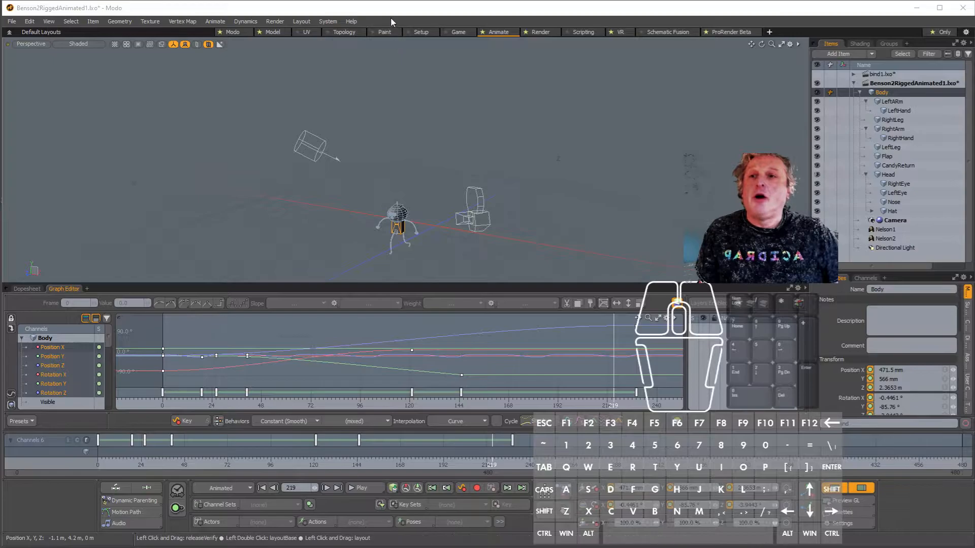
# Step: Create a new empty scene in the Setup layout and collapse the Benson2RiggedAnimated1.lxo scene in the item list
pyautogui.click(421, 33)
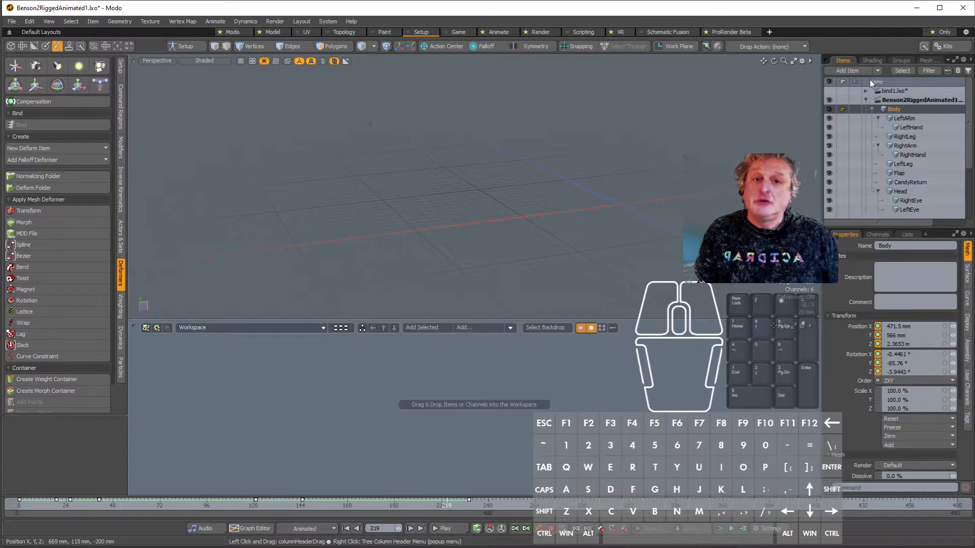
pyautogui.click(11, 21)
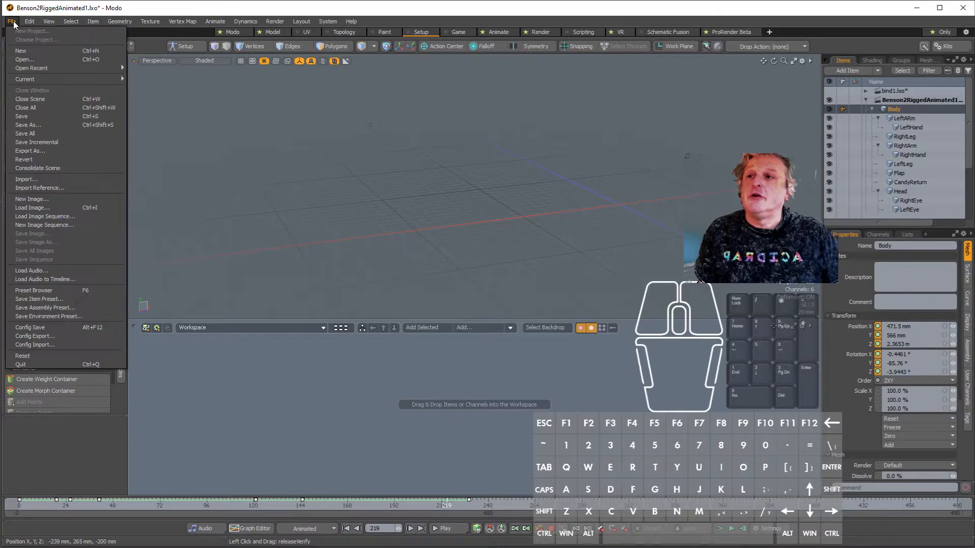
pyautogui.click(41, 50)
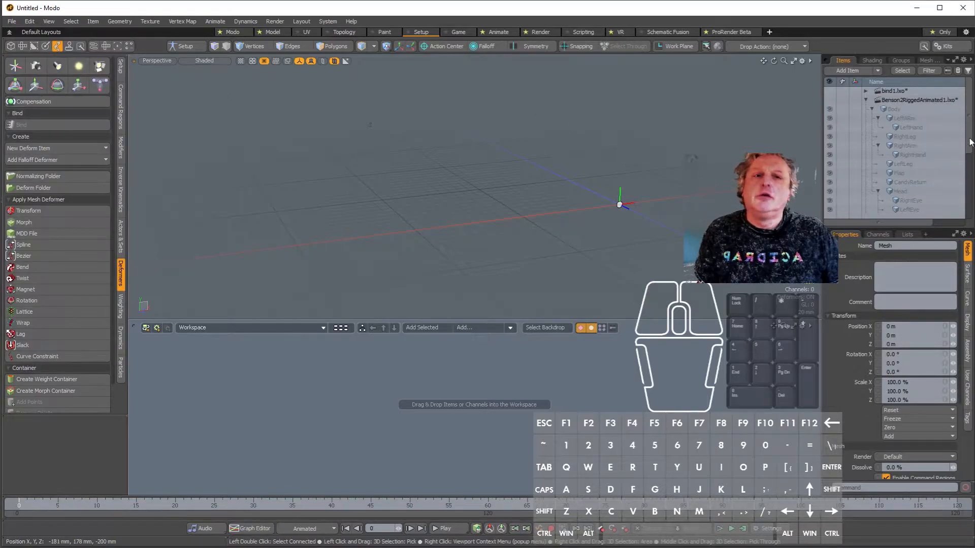
pyautogui.click(866, 100)
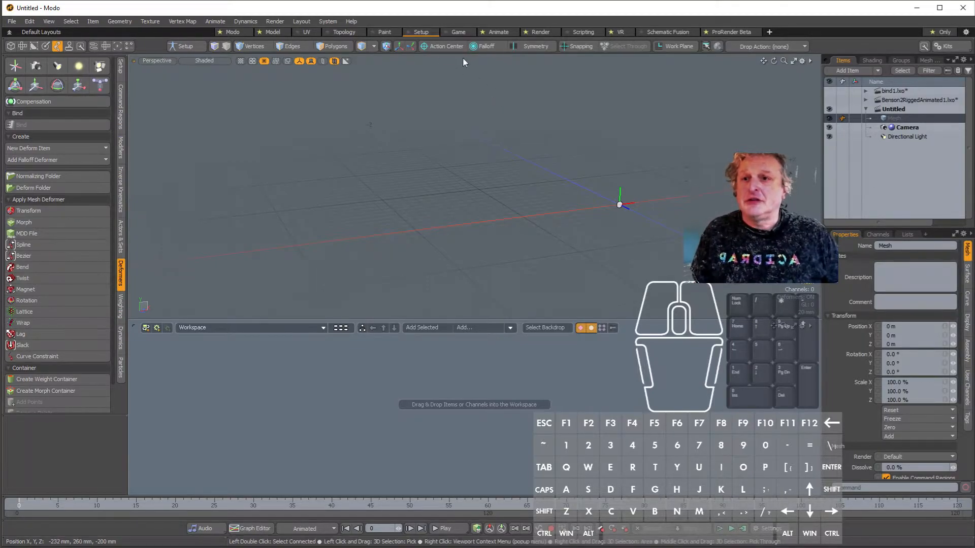
# Step: Load the female mesh preset from the Human folder in the Render layout and run the render preview on it
pyautogui.click(540, 32)
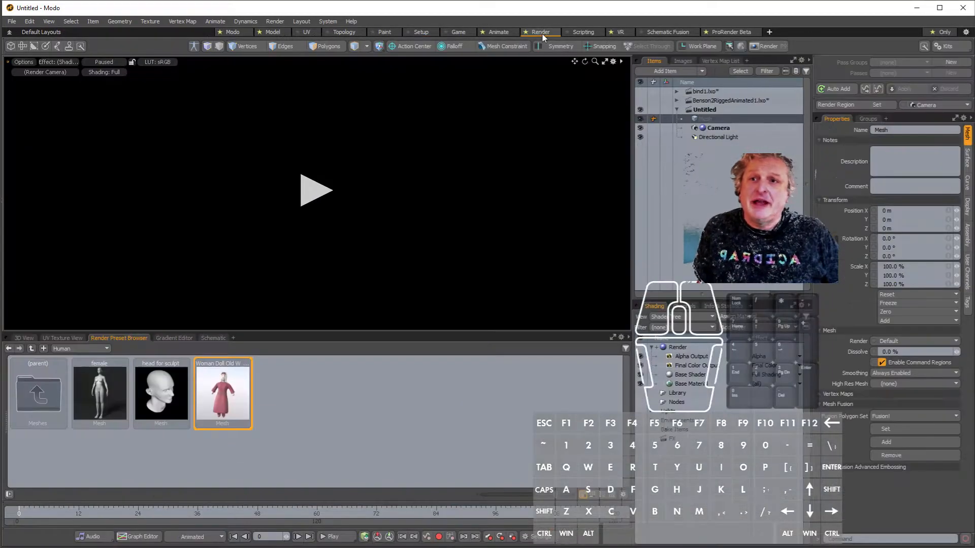
pyautogui.doubleClick(99, 392)
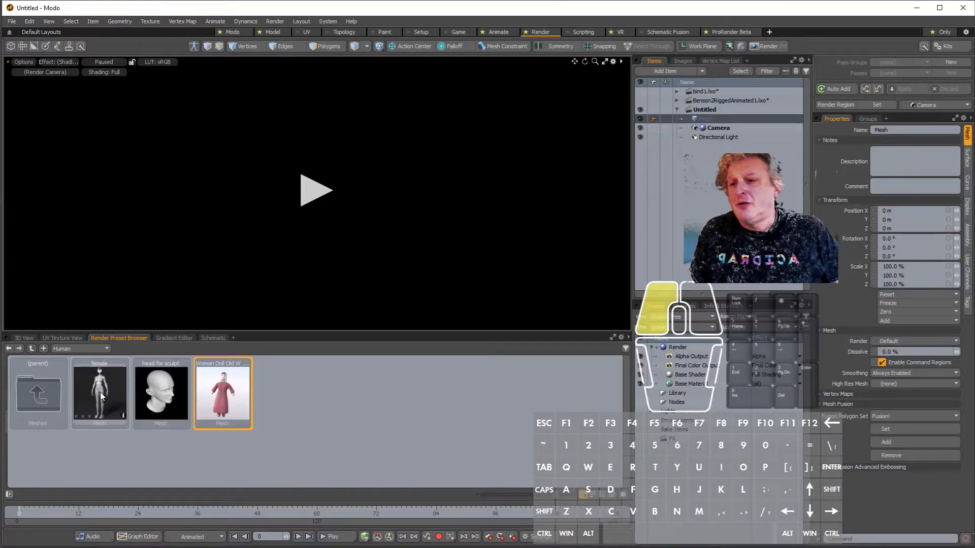
pyautogui.click(315, 193)
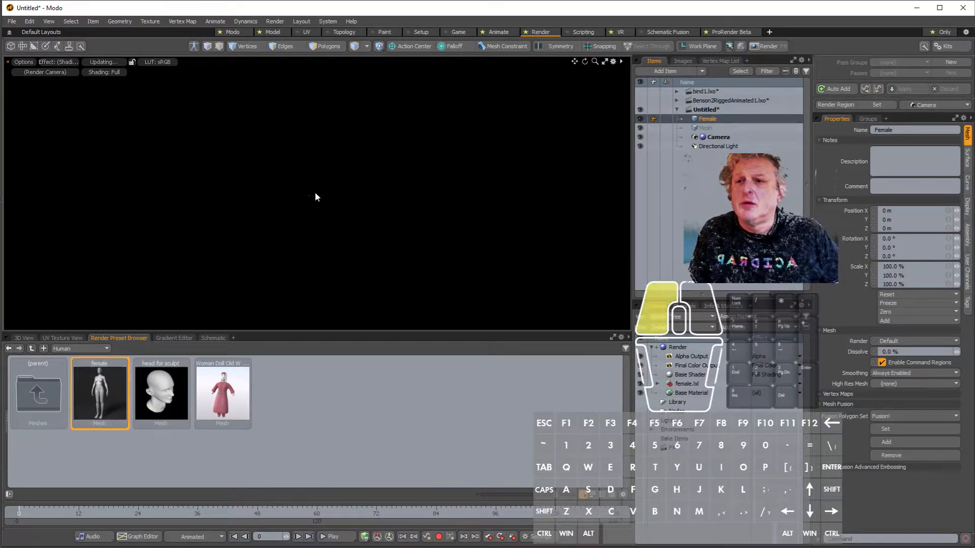
pyautogui.press('a')
pyautogui.scroll(3, 307, 209)
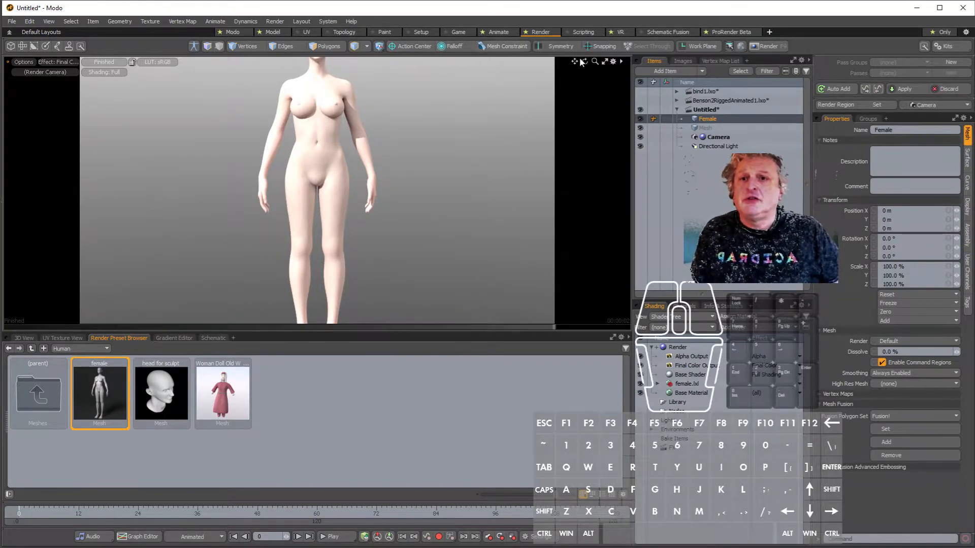
pyautogui.click(703, 122)
pyautogui.doubleClick(704, 120)
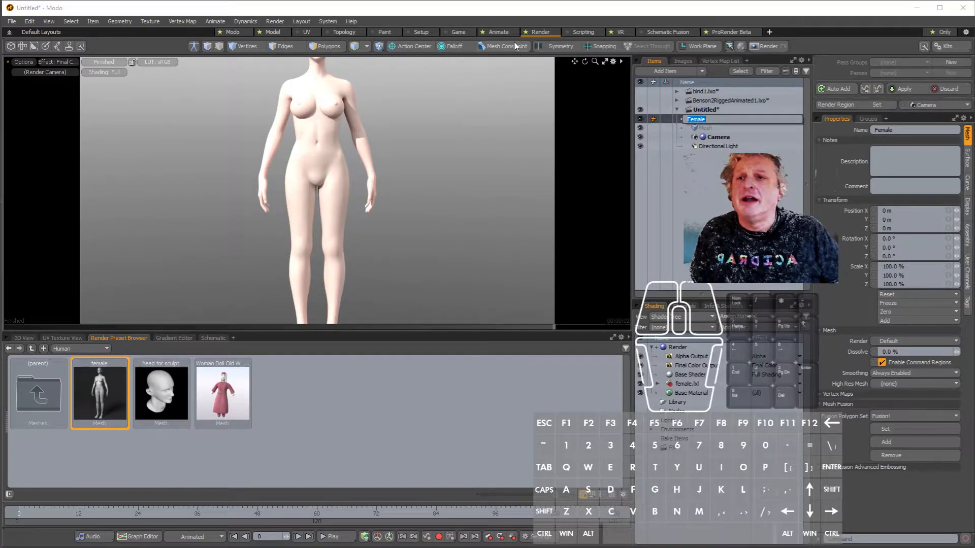
# Step: Return to the Setup layout and frame the Female mesh in the viewport
pyautogui.click(417, 36)
pyautogui.click(420, 33)
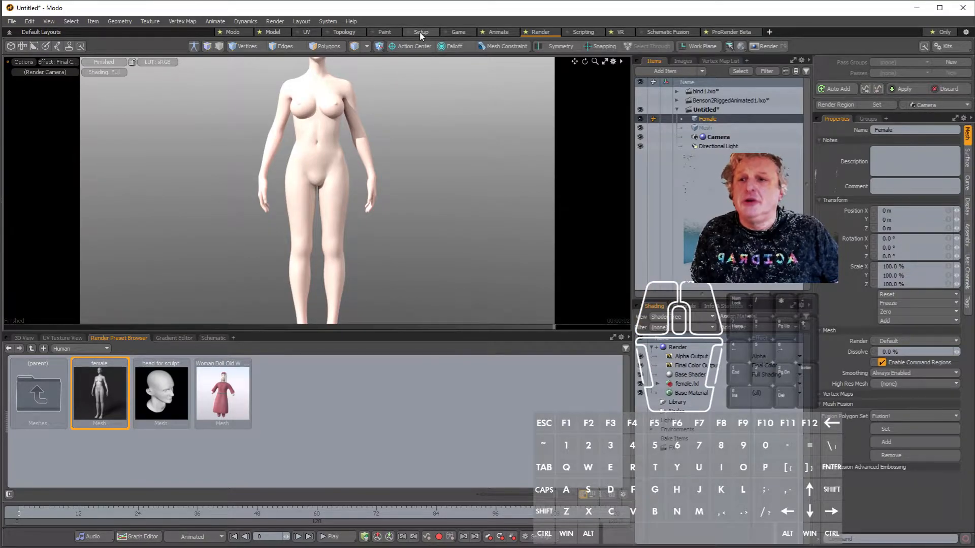
pyautogui.hotkey('shift', 'a')
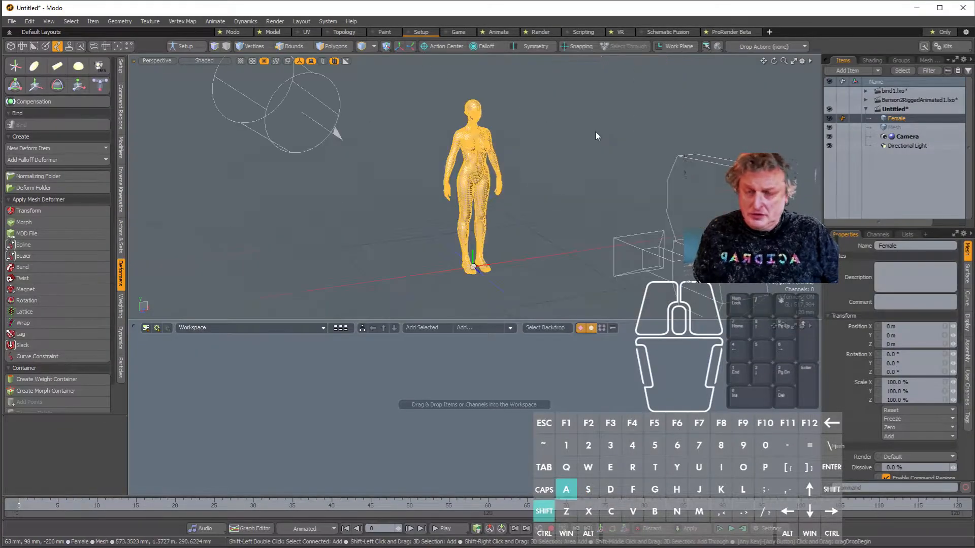
pyautogui.scroll(5, 527, 189)
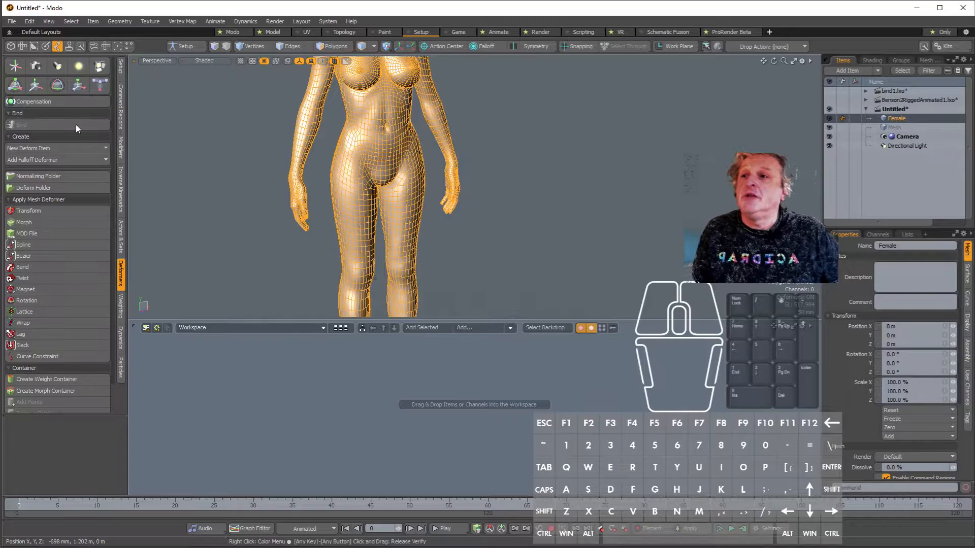
# Step: Activate the Skeleton drawing tool from the setup tools and enlarge its properties area to reveal all options
pyautogui.click(121, 65)
pyautogui.hotkey('shift', 'a')
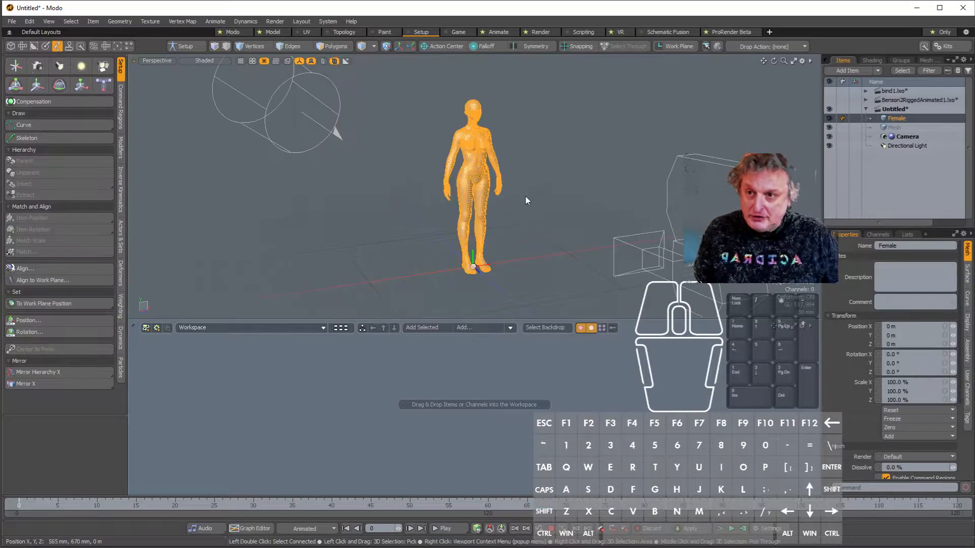
pyautogui.keyDown('alt'); pyautogui.moveTo(508, 196); pyautogui.dragTo(152, 132); pyautogui.keyUp('alt')
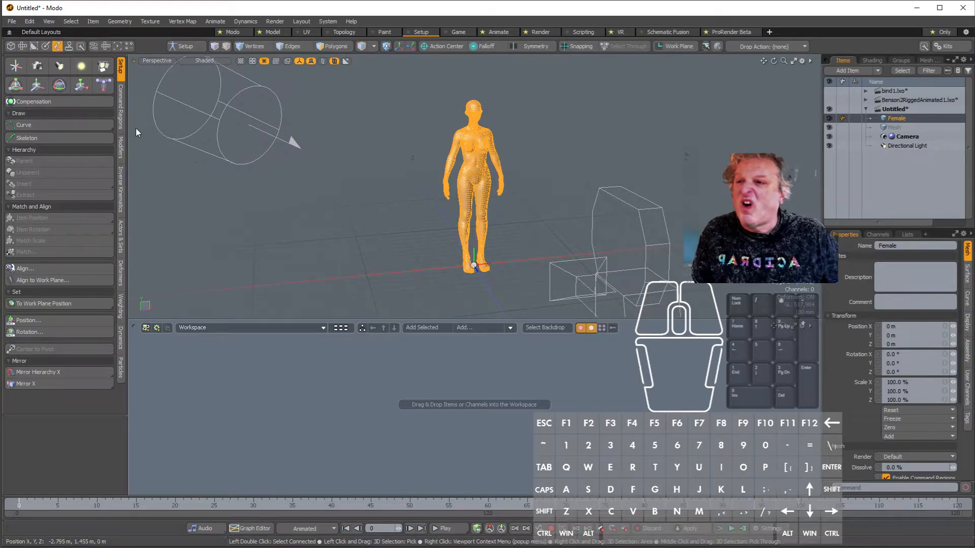
pyautogui.click(44, 137)
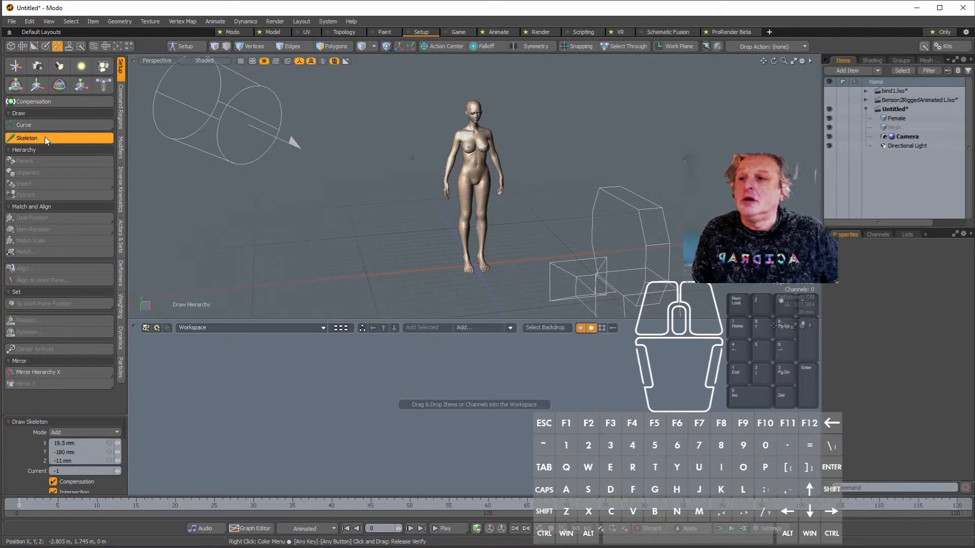
pyautogui.moveTo(48, 417); pyautogui.dragTo(46, 246)
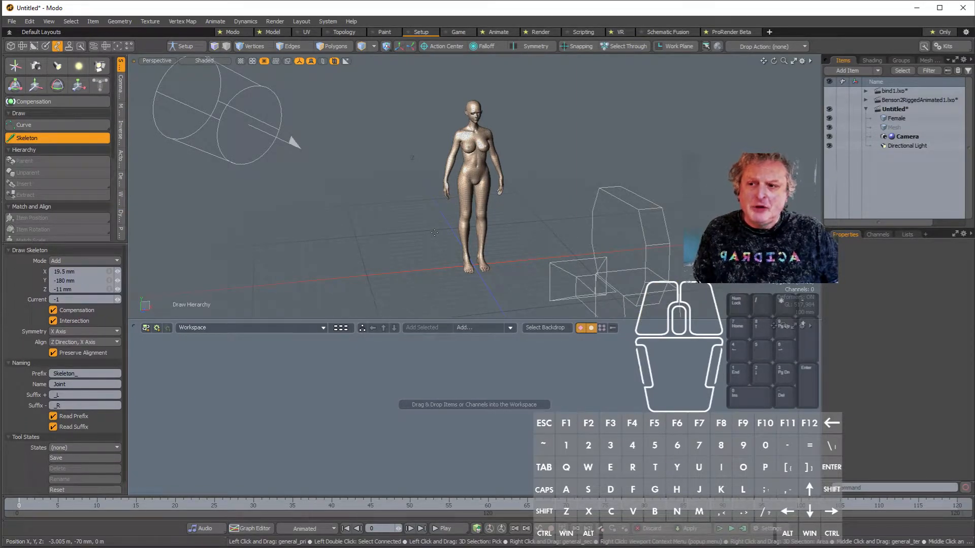
# Step: Switch the viewport to the front view and hide the cameras in it
pyautogui.press('KP_2')
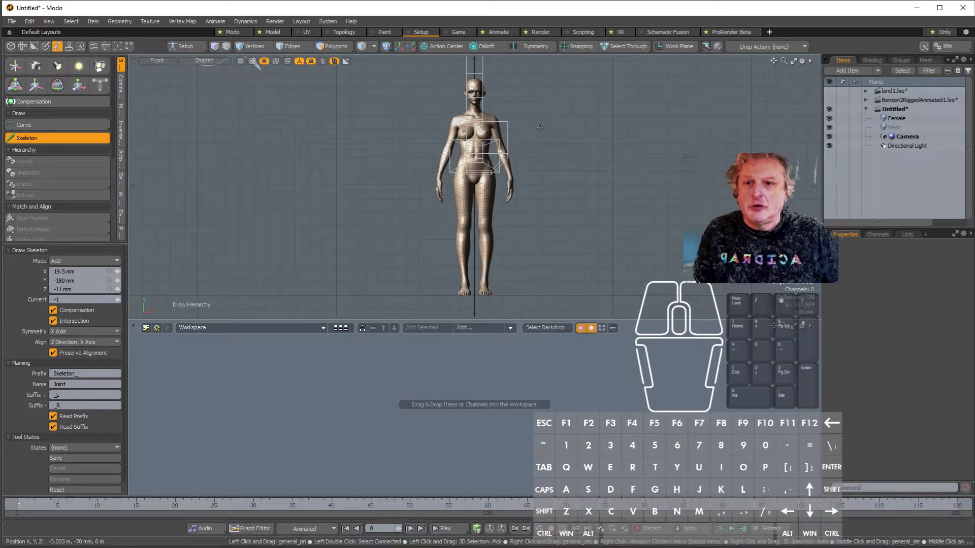
pyautogui.click(801, 60)
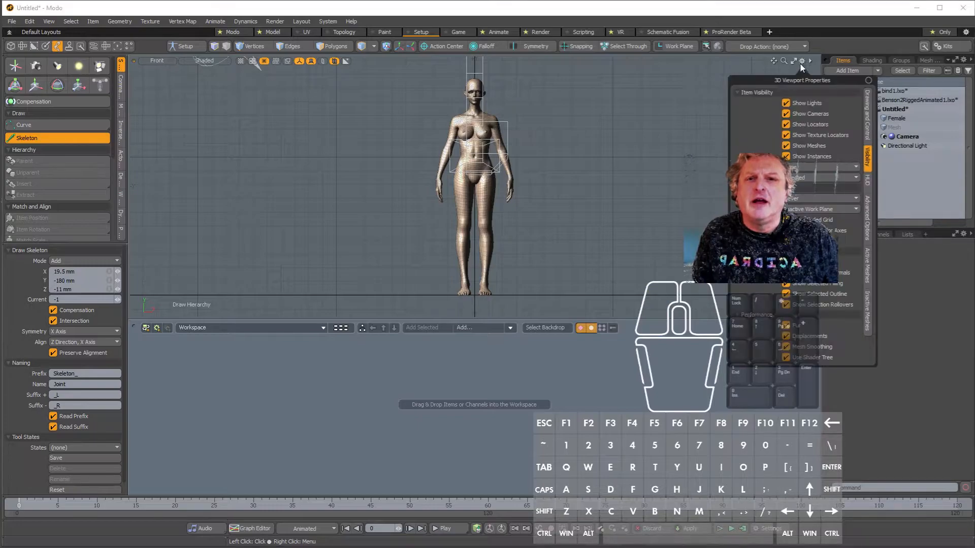
pyautogui.click(786, 114)
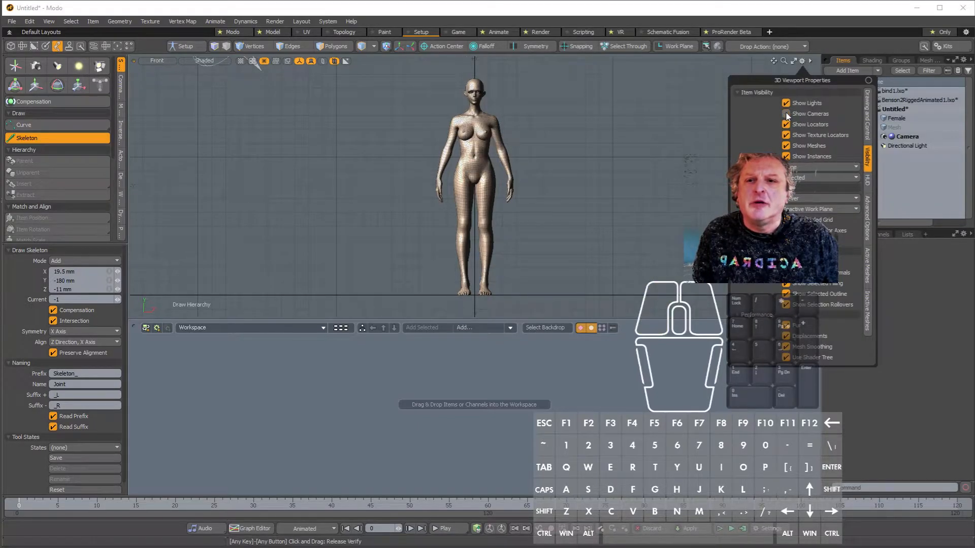
# Step: Turn off skeleton symmetry and place a chain of five joints from the pelvis up the body's centre line to just below the chest
pyautogui.scroll(5, 569, 161)
pyautogui.keyDown('alt'); pyautogui.keyDown('shift'); pyautogui.click(569, 161); pyautogui.keyUp('shift'); pyautogui.keyUp('alt')
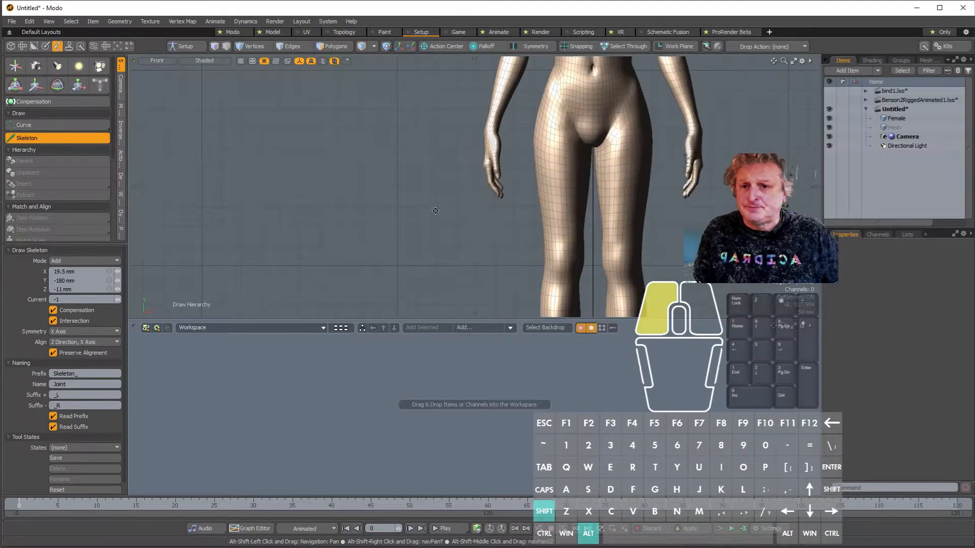
pyautogui.keyDown('alt'); pyautogui.keyDown('shift'); pyautogui.moveTo(651, 154); pyautogui.dragTo(560, 245); pyautogui.keyUp('shift'); pyautogui.keyUp('alt')
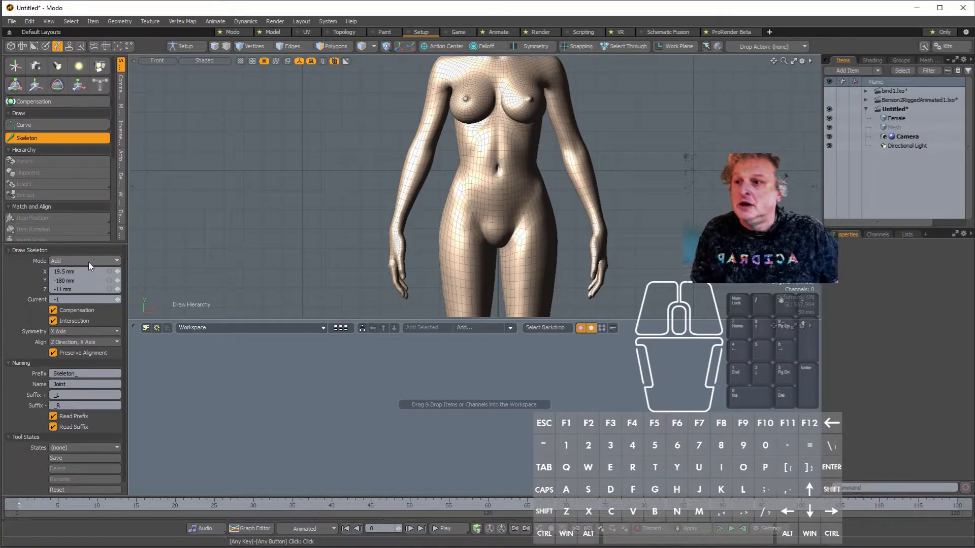
pyautogui.moveTo(80, 331); pyautogui.dragTo(83, 322)
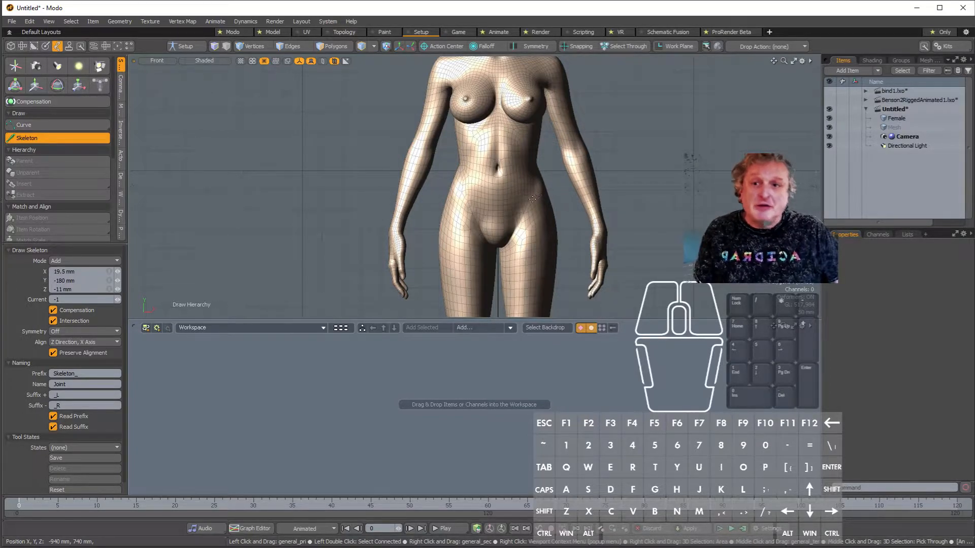
pyautogui.click(496, 209)
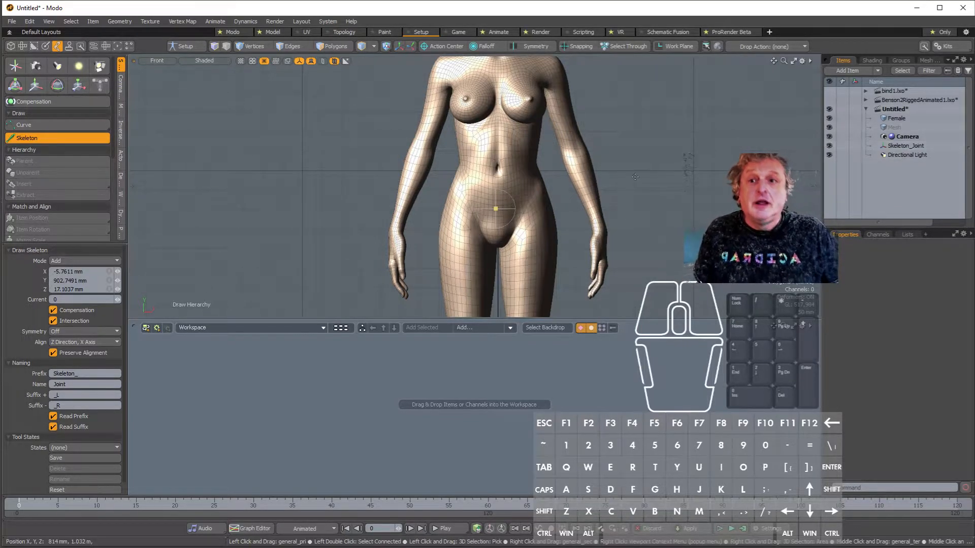
pyautogui.click(498, 181)
pyautogui.click(497, 167)
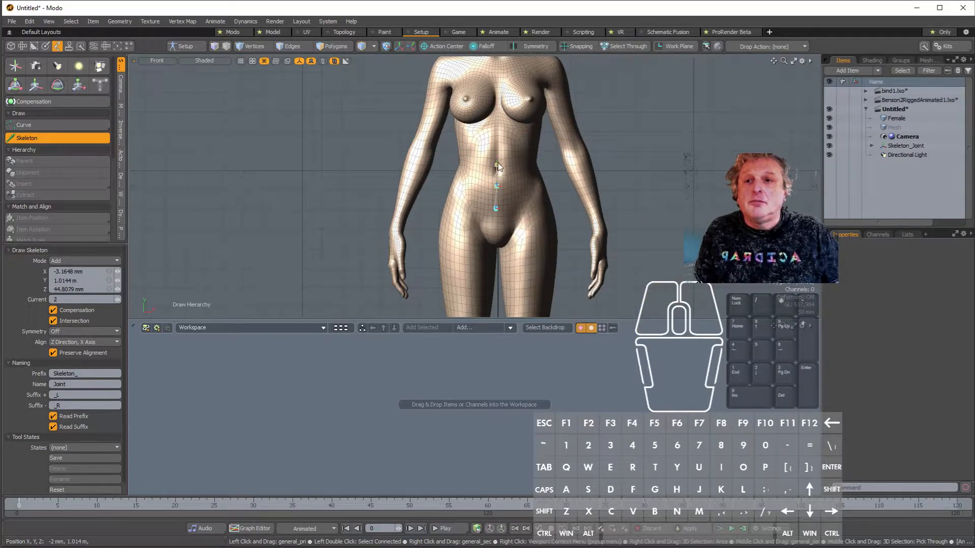
pyautogui.click(499, 147)
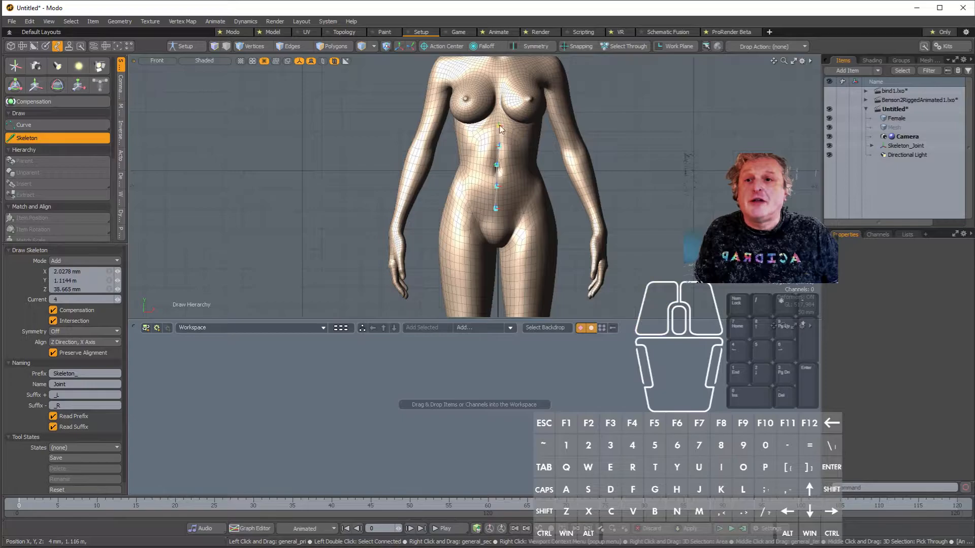
# Step: Continue the joint chain up the body's centre line through the chest and neck, ending with a joint at the top of the head
pyautogui.keyDown('alt'); pyautogui.keyDown('shift'); pyautogui.moveTo(500, 129); pyautogui.dragTo(493, 201); pyautogui.keyUp('shift'); pyautogui.keyUp('alt')
pyautogui.click(498, 200)
pyautogui.click(497, 179)
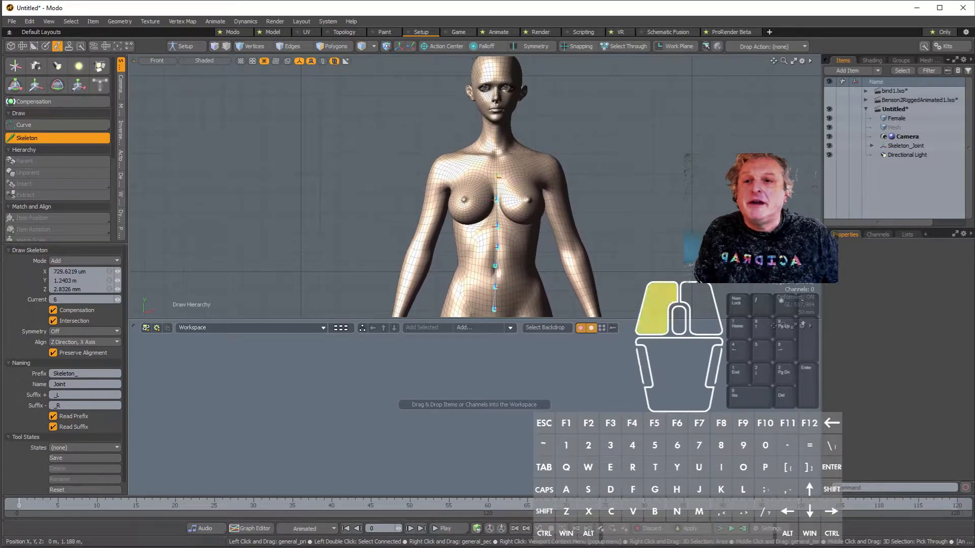
pyautogui.click(498, 155)
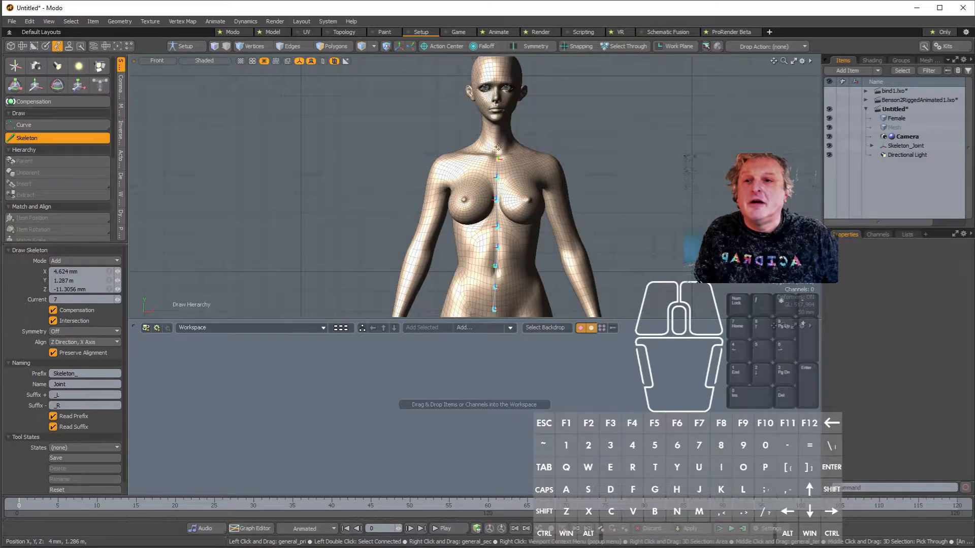
pyautogui.click(498, 144)
pyautogui.click(498, 127)
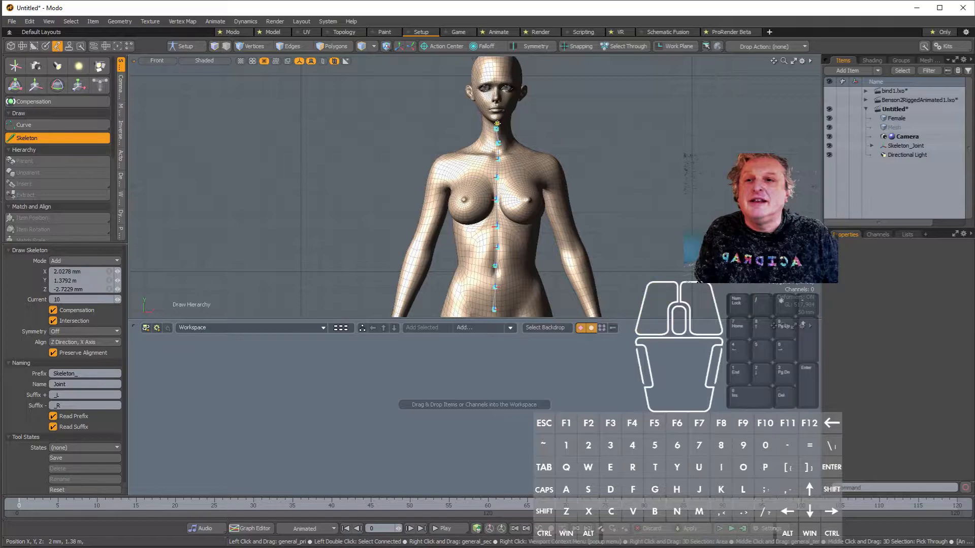
pyautogui.keyDown('alt'); pyautogui.keyDown('shift'); pyautogui.moveTo(497, 123); pyautogui.dragTo(500, 122); pyautogui.keyUp('shift'); pyautogui.keyUp('alt')
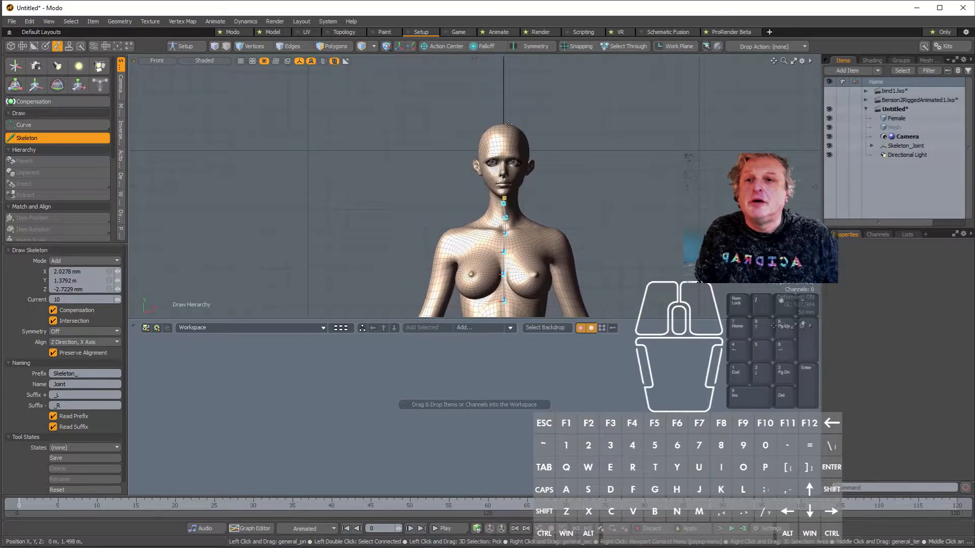
pyautogui.click(503, 123)
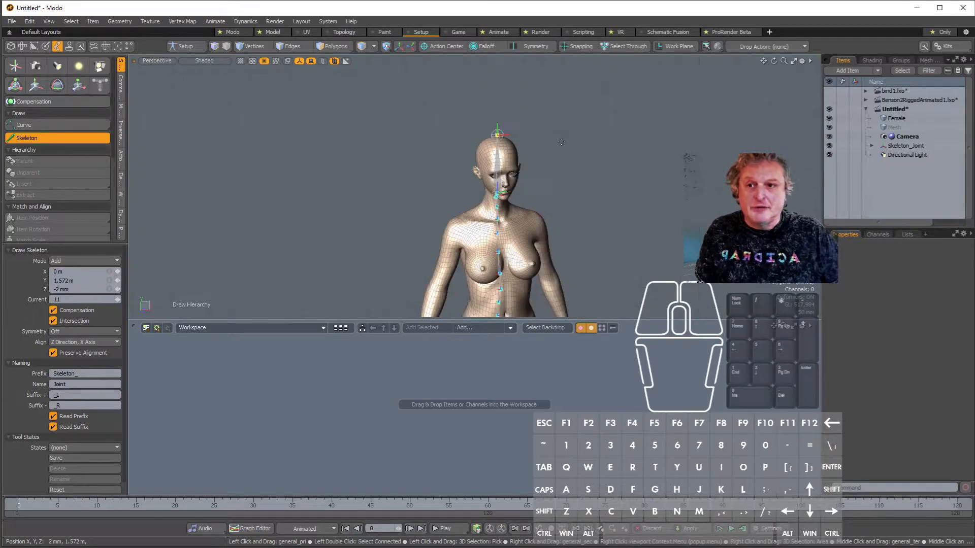
# Step: Expand the Skeleton_Joint hierarchy in the item list to examine how the spine joints are parented
pyautogui.keyDown('alt'); pyautogui.moveTo(487, 203); pyautogui.dragTo(417, 223); pyautogui.keyUp('alt')
pyautogui.keyDown('alt'); pyautogui.keyDown('shift'); pyautogui.moveTo(419, 275); pyautogui.dragTo(421, 145); pyautogui.keyUp('shift'); pyautogui.keyUp('alt')
pyautogui.keyDown('alt'); pyautogui.moveTo(469, 201); pyautogui.dragTo(597, 155); pyautogui.keyUp('alt')
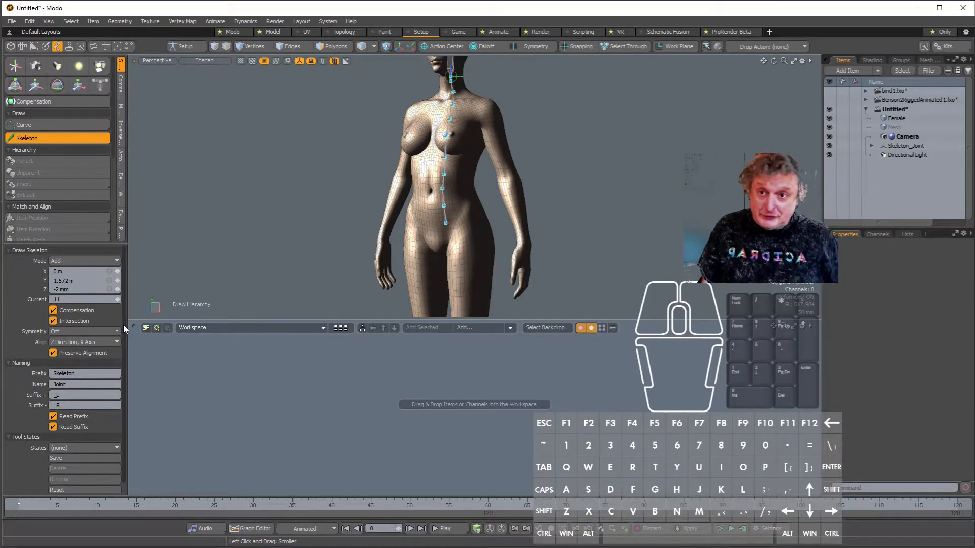
pyautogui.press('alt')
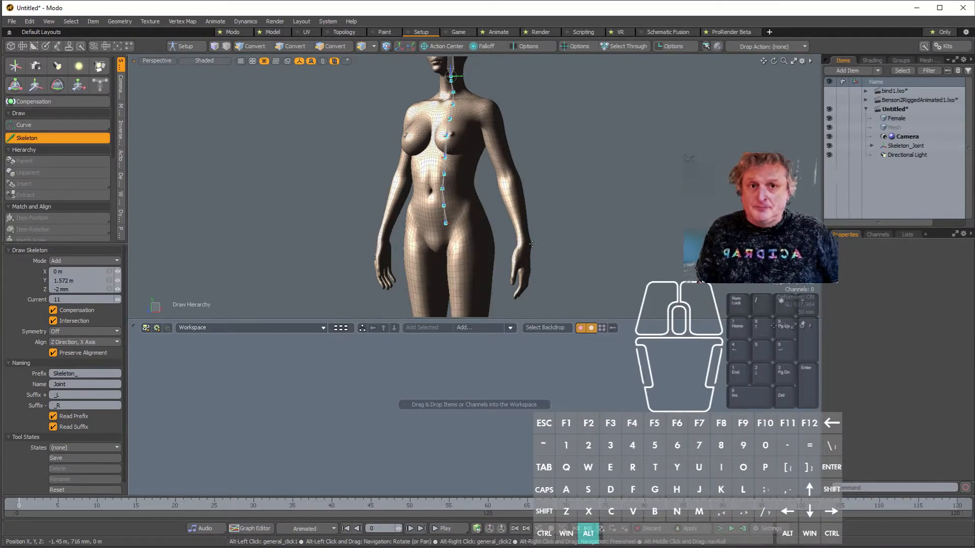
pyautogui.click(871, 145)
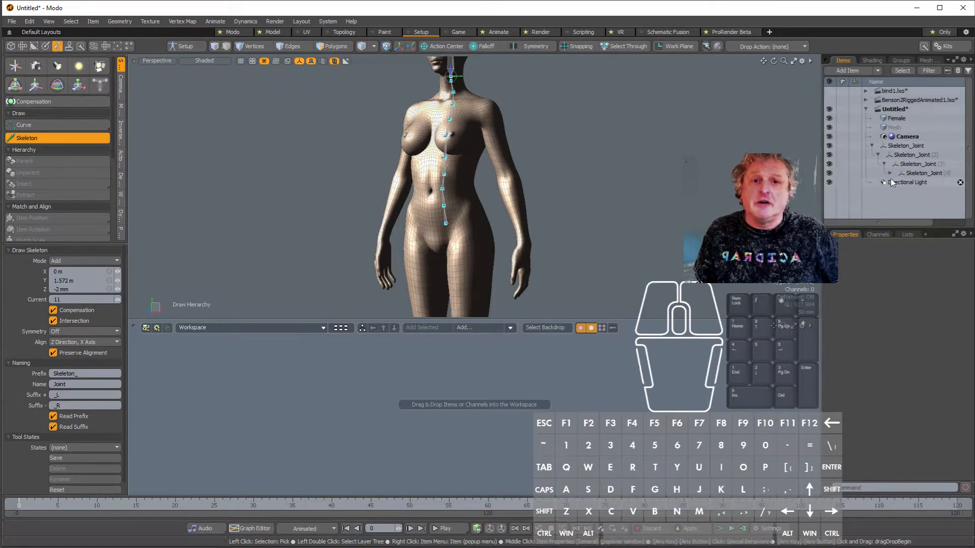
pyautogui.click(889, 175)
pyautogui.click(895, 184)
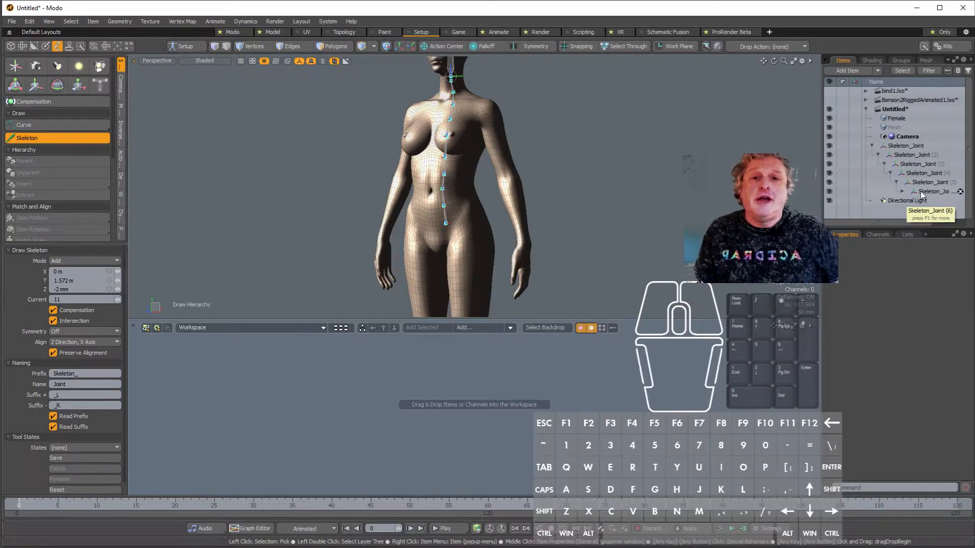
# Step: Examine how the centre joint chain sits inside the torso, from the pelvis up to the head
pyautogui.scroll(3, 434, 209)
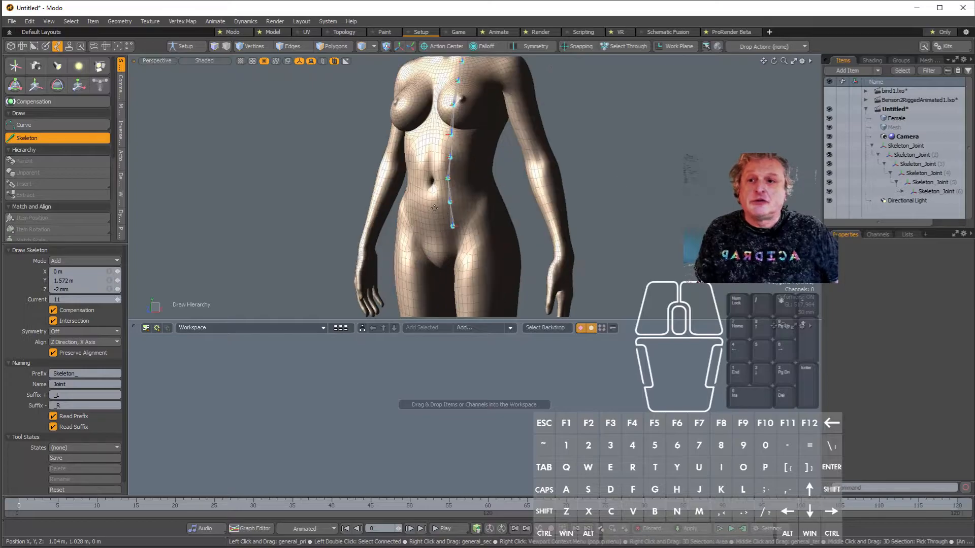
pyautogui.scroll(2, 434, 209)
pyautogui.keyDown('alt'); pyautogui.moveTo(442, 209); pyautogui.dragTo(470, 206); pyautogui.keyUp('alt')
pyautogui.keyDown('alt'); pyautogui.keyDown('shift'); pyautogui.moveTo(472, 158); pyautogui.dragTo(451, 234); pyautogui.keyUp('shift'); pyautogui.keyUp('alt')
pyautogui.keyDown('alt'); pyautogui.scroll(-2, 457, 232); pyautogui.keyUp('alt')
pyautogui.keyDown('alt'); pyautogui.scroll(-2, 457, 232); pyautogui.keyUp('alt')
pyautogui.keyDown('alt'); pyautogui.keyDown('shift'); pyautogui.moveTo(452, 119); pyautogui.dragTo(446, 163); pyautogui.keyUp('shift'); pyautogui.keyUp('alt')
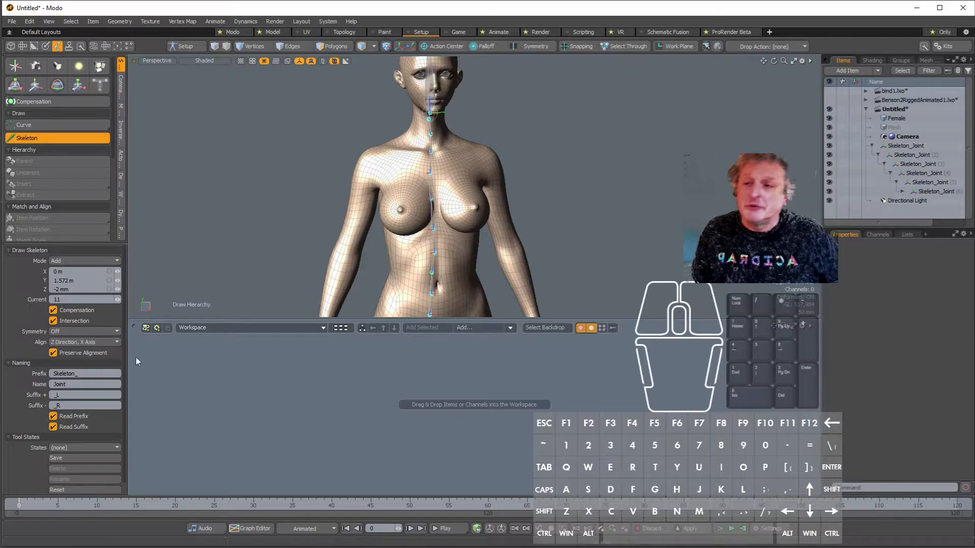
pyautogui.keyDown('alt'); pyautogui.moveTo(175, 303); pyautogui.dragTo(559, 284); pyautogui.keyUp('alt')
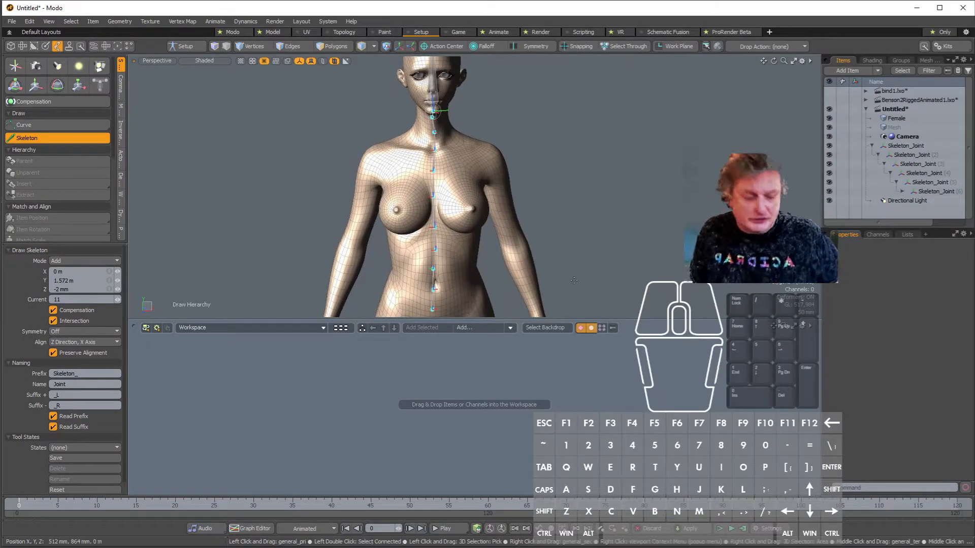
# Step: In the front view, set skeleton symmetry to X Axis and pick the joint at the base of the neck, nudging it to X 1 mm, Y 1.284 m
pyautogui.press('KP_1')
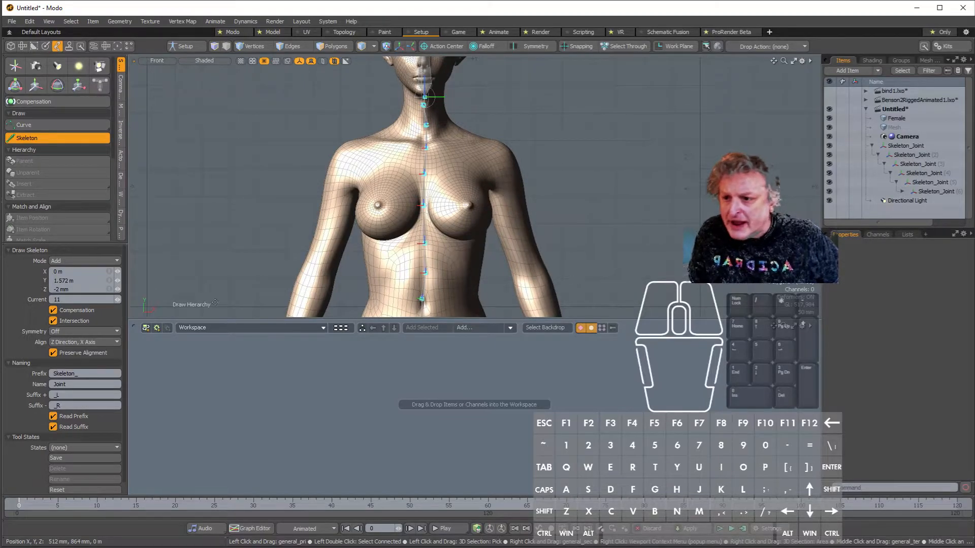
pyautogui.click(79, 331)
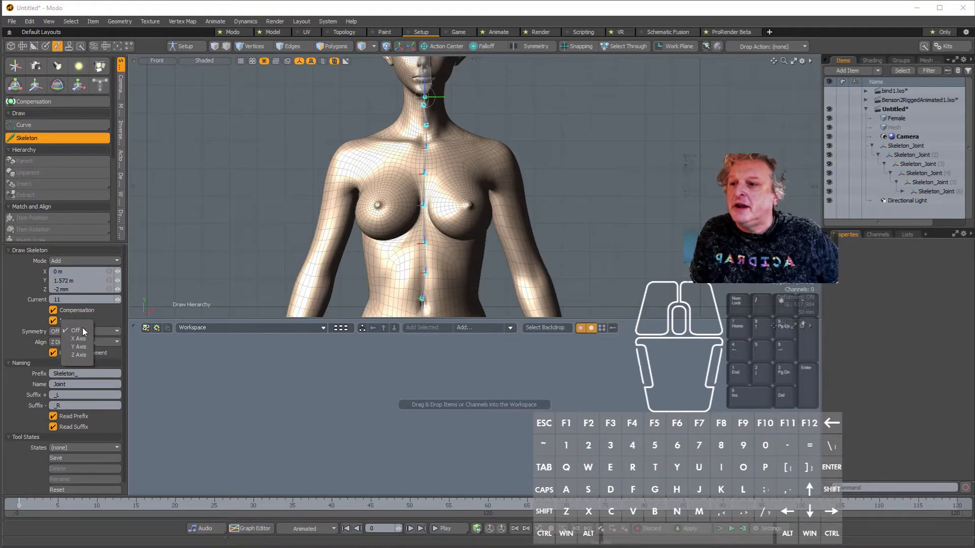
pyautogui.click(81, 339)
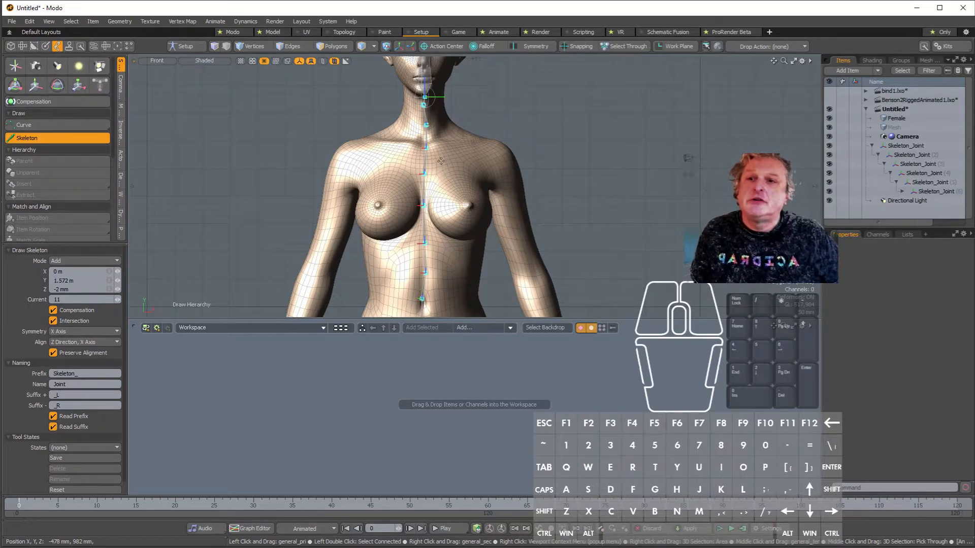
pyautogui.click(427, 152)
pyautogui.moveTo(427, 152); pyautogui.dragTo(427, 149)
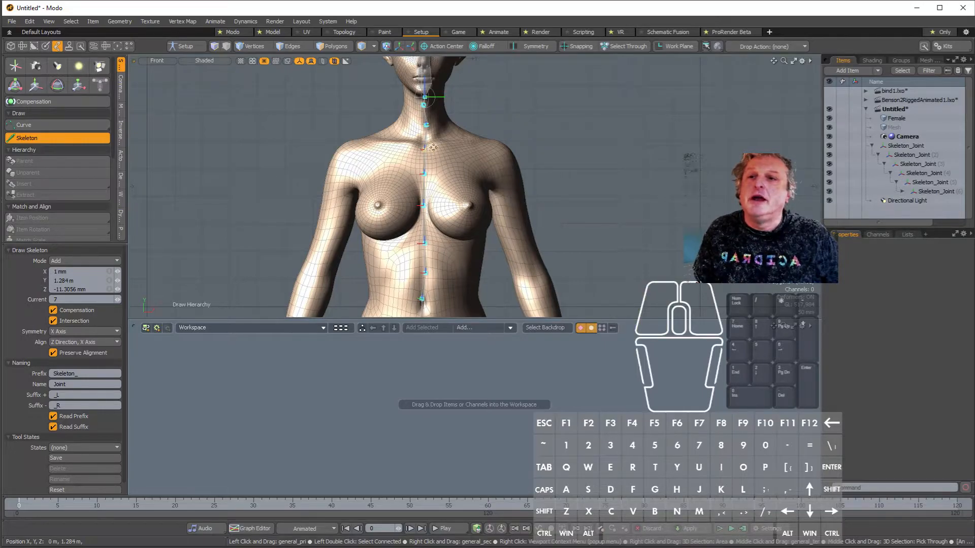
# Step: Draw mirrored arm chains from the neck-base joint, placing joints at the shoulder, the elbow and the wrist
pyautogui.click(484, 151)
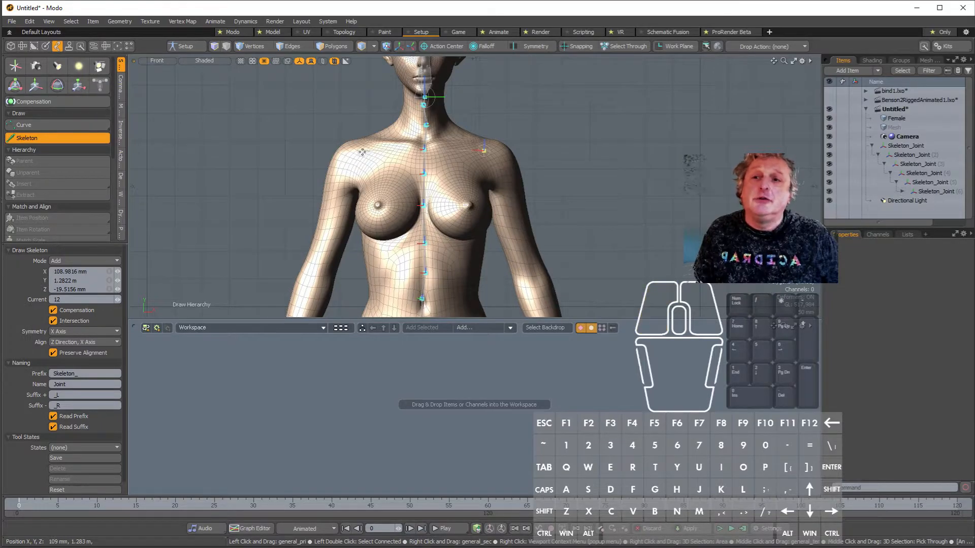
pyautogui.moveTo(484, 152); pyautogui.dragTo(498, 159)
pyautogui.keyDown('alt'); pyautogui.keyDown('shift'); pyautogui.moveTo(498, 159); pyautogui.dragTo(503, 175, button='middle'); pyautogui.keyUp('shift'); pyautogui.keyUp('alt')
pyautogui.click(498, 197)
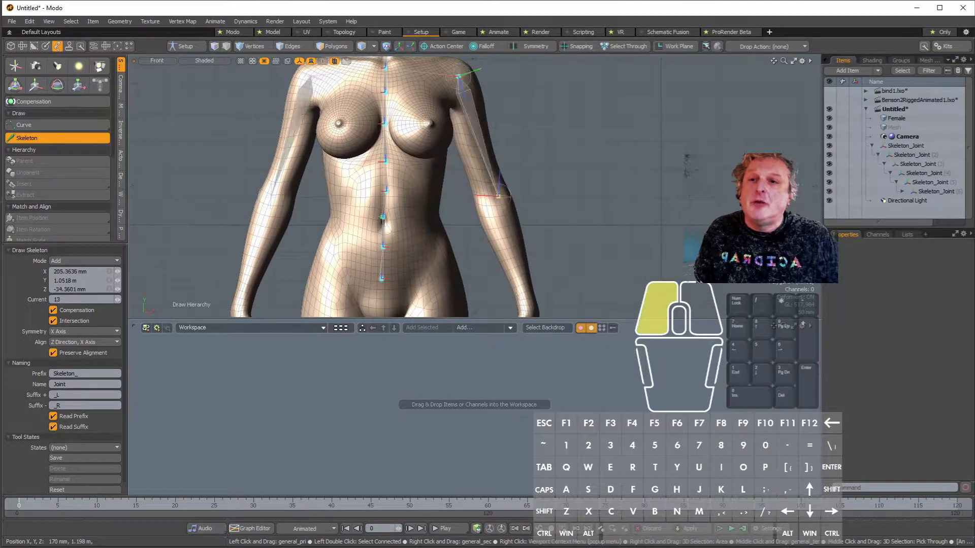
pyautogui.moveTo(498, 197); pyautogui.dragTo(496, 196)
pyautogui.keyDown('alt'); pyautogui.keyDown('shift'); pyautogui.moveTo(498, 209); pyautogui.dragTo(458, 160); pyautogui.keyUp('shift'); pyautogui.keyUp('alt')
pyautogui.click(487, 234)
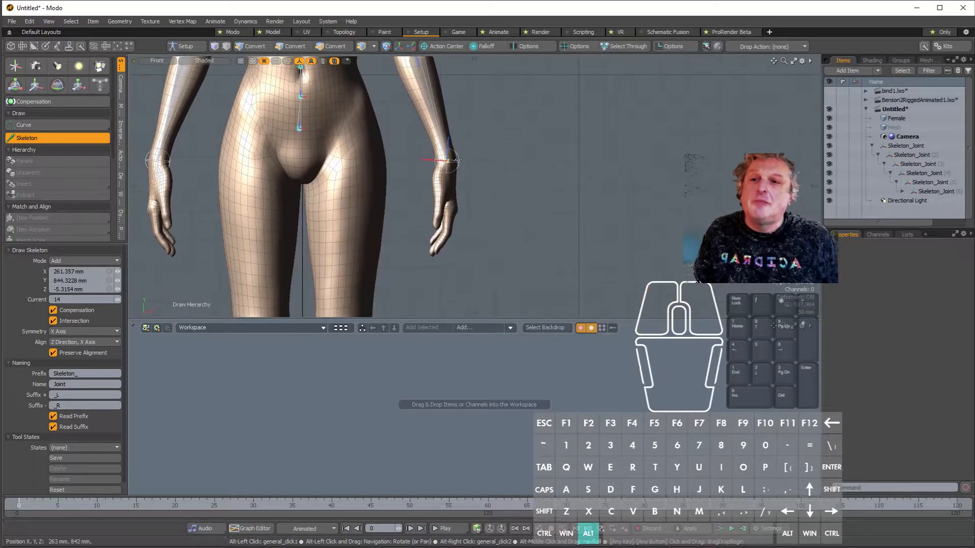
pyautogui.press('KP_3')
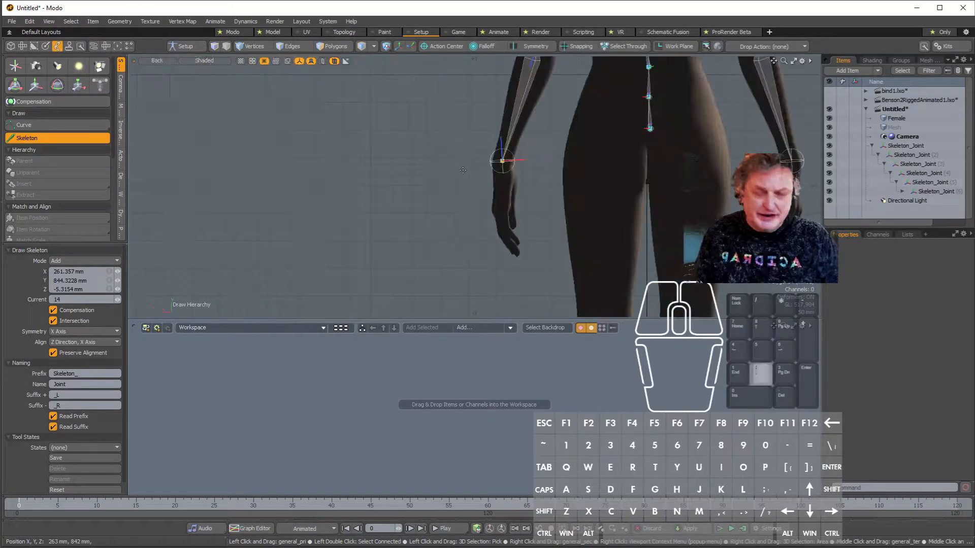
pyautogui.press('ctrl+KP_3')
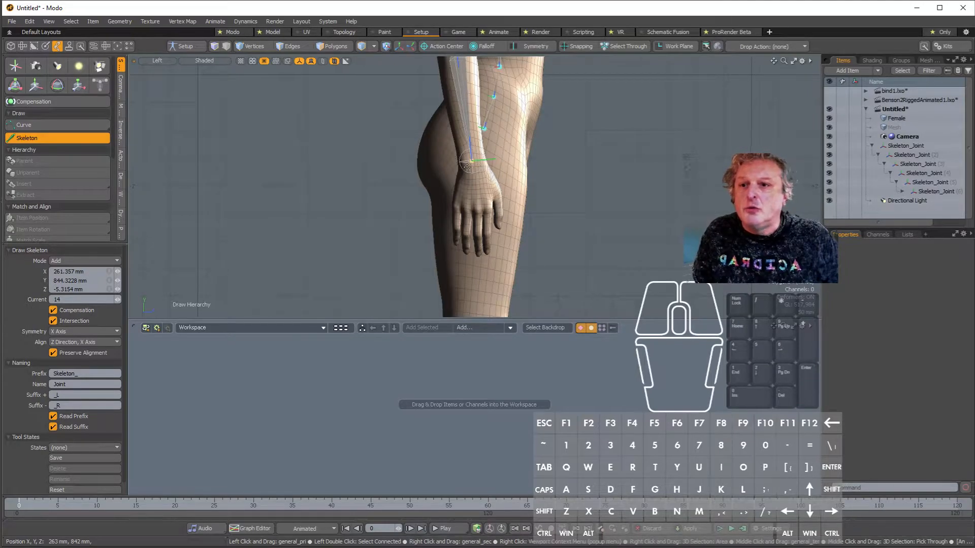
pyautogui.click(477, 220)
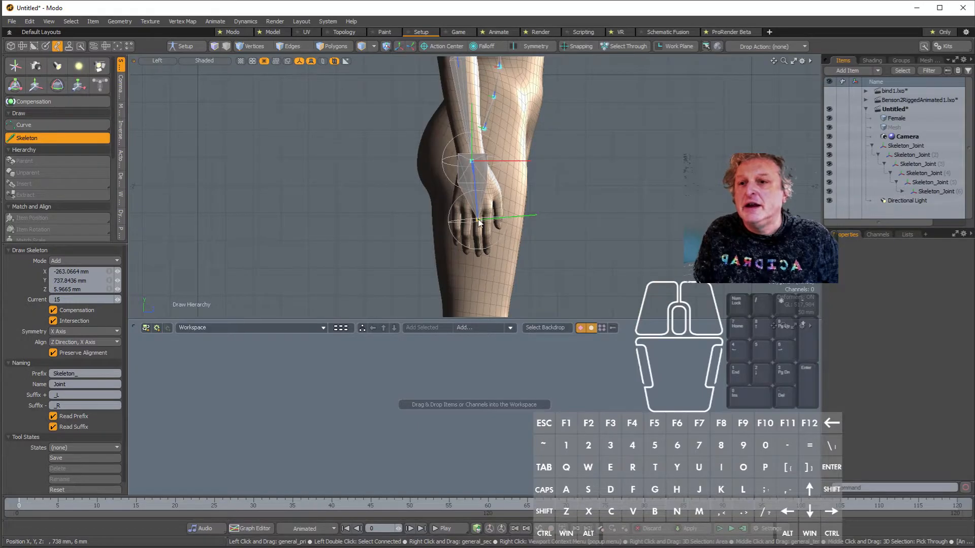
pyautogui.hotkey('ctrl', 'z')
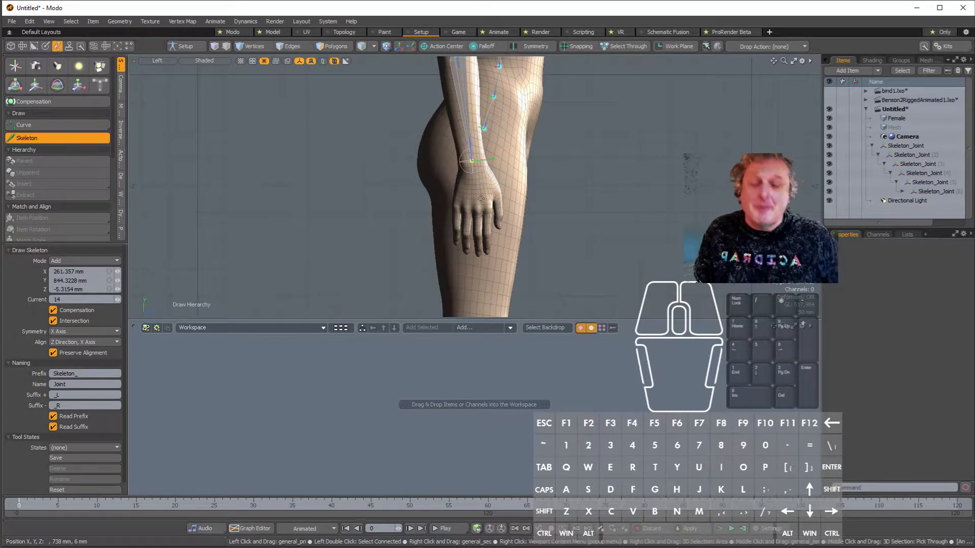
pyautogui.press('KP_3')
# Step: Return to the perspective view around the forearm and set the viewport shading to Solid
pyautogui.press('KP_Decimal')
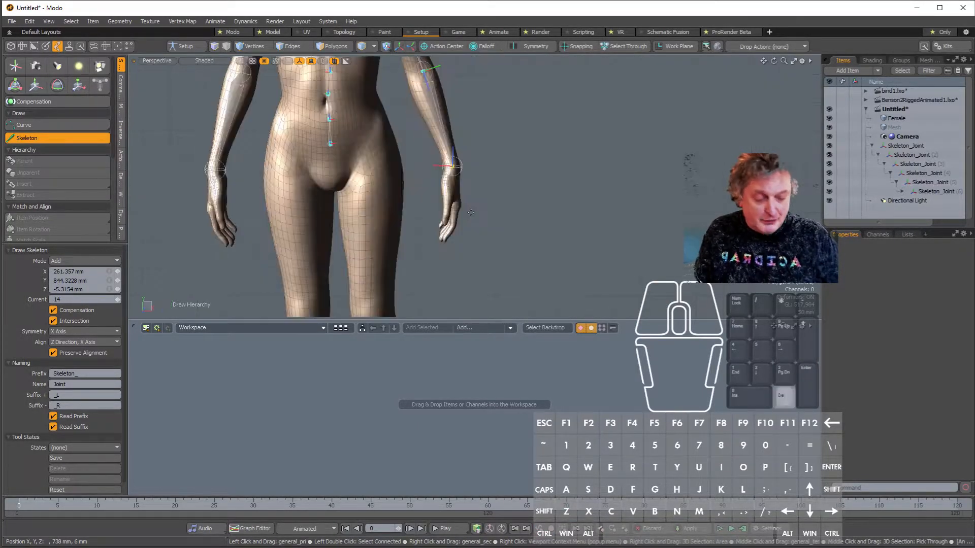
pyautogui.keyDown('alt'); pyautogui.moveTo(467, 212); pyautogui.dragTo(396, 203); pyautogui.keyUp('alt')
pyautogui.click(212, 60)
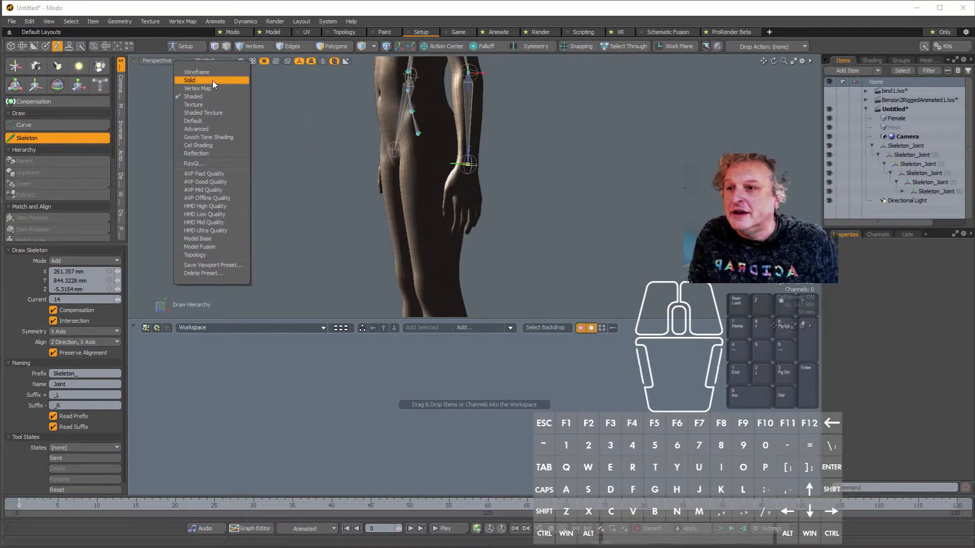
pyautogui.click(212, 80)
# Step: Place a mirrored hand joint below the wrist and centre it within the hand at about Y 755 mm, Z 2 mm
pyautogui.moveTo(462, 186)
pyautogui.keyDown('alt'); pyautogui.mouseDown()
pyautogui.moveTo(490, 178)
pyautogui.moveTo(468, 192)
pyautogui.mouseUp(); pyautogui.keyUp('alt')
pyautogui.click(465, 204)
pyautogui.keyDown('alt'); pyautogui.moveTo(465, 203); pyautogui.dragTo(414, 203); pyautogui.keyUp('alt')
pyautogui.scroll(1, 483, 216)
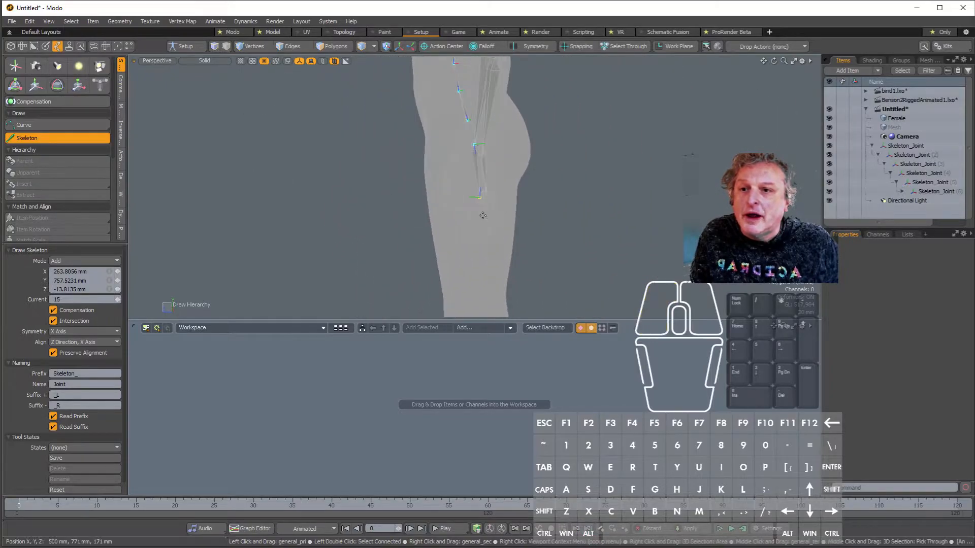
pyautogui.scroll(1, 483, 216)
pyautogui.moveTo(480, 197); pyautogui.dragTo(384, 201)
# Step: Select the pelvis root joint and place mirrored hip joints at about X 95 mm, Y 837 mm and knee joints at about X 79 mm, Y 512 mm
pyautogui.scroll(-6, 366, 191)
pyautogui.scroll(-4, 441, 175)
pyautogui.scroll(6, 416, 173)
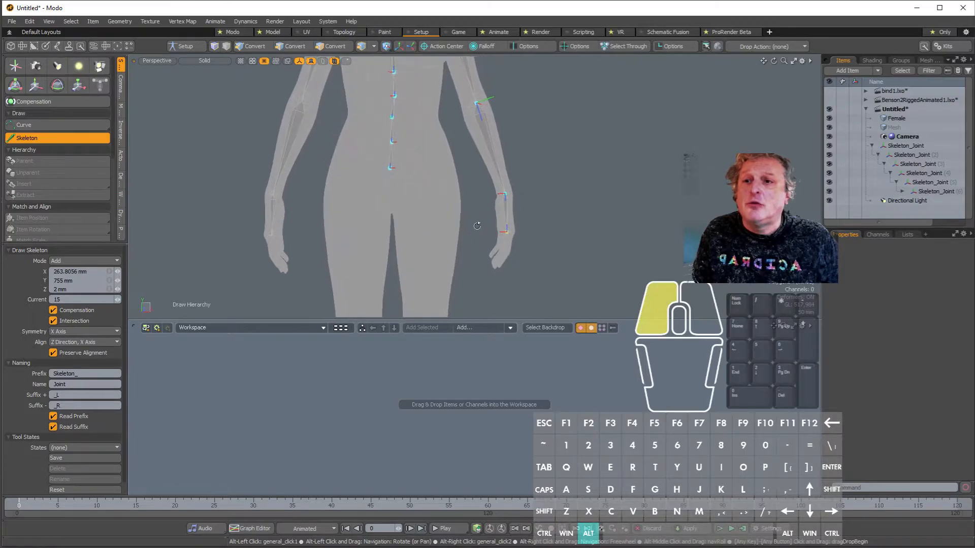
pyautogui.click(390, 168)
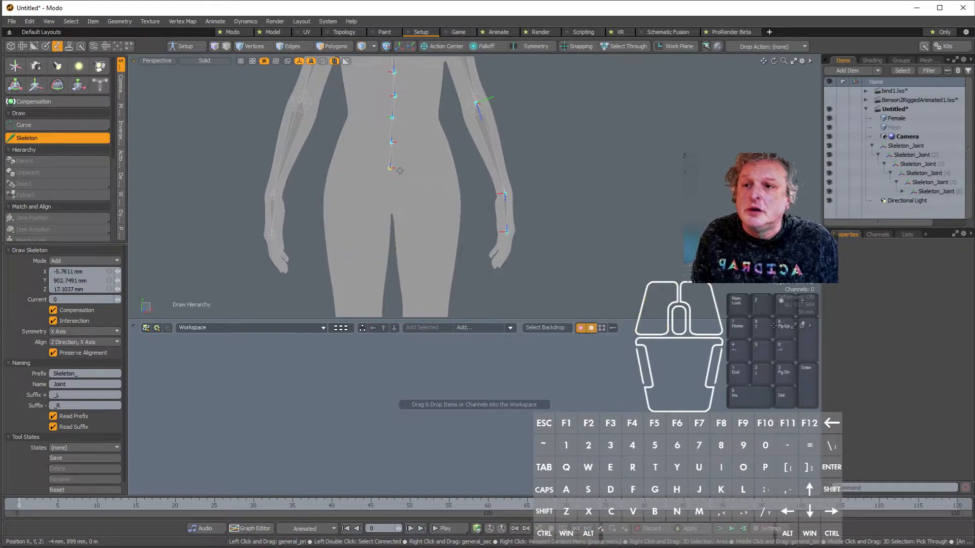
pyautogui.click(434, 195)
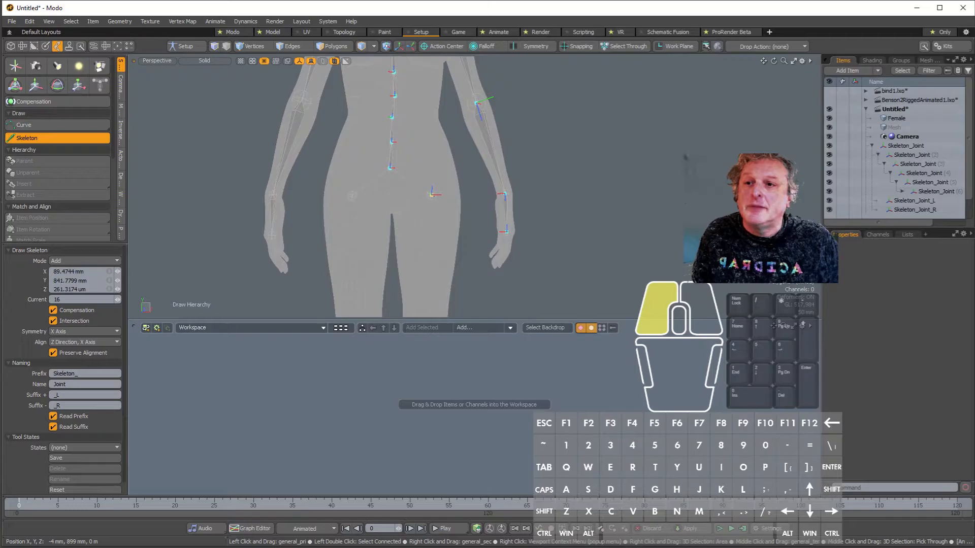
pyautogui.click(433, 196)
pyautogui.keyDown('alt'); pyautogui.keyDown('shift'); pyautogui.moveTo(435, 197); pyautogui.dragTo(355, 128); pyautogui.keyUp('shift'); pyautogui.keyUp('alt')
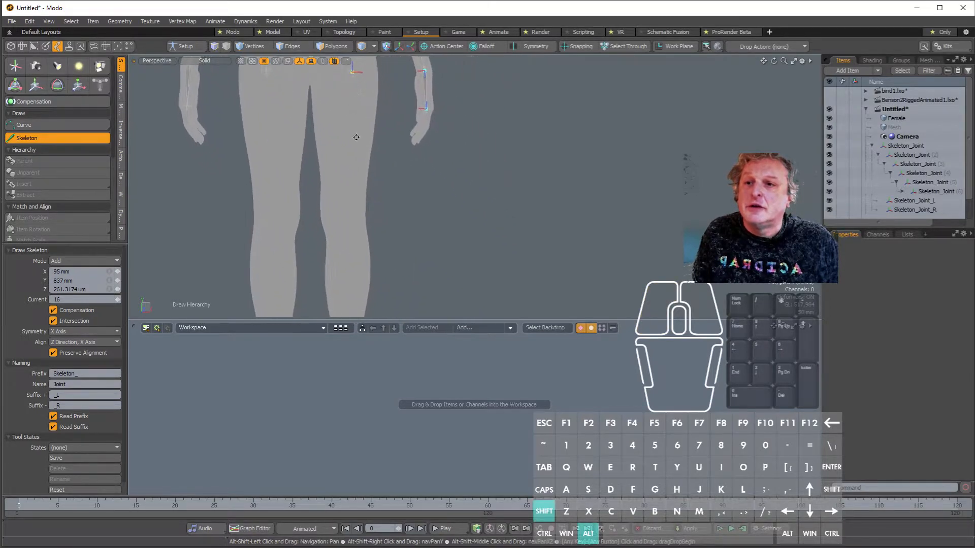
pyautogui.click(345, 215)
pyautogui.click(346, 213)
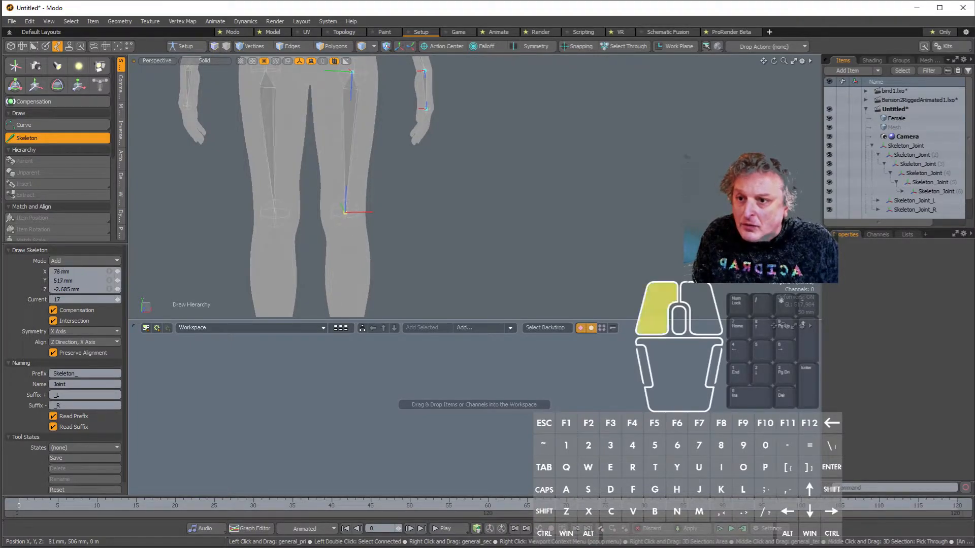
# Step: Place mirrored ankle joints and, seen from the side, move them back toward the heel to about Y 51 mm, Z -24 mm
pyautogui.keyDown('alt'); pyautogui.moveTo(345, 213); pyautogui.dragTo(339, 239); pyautogui.keyUp('alt')
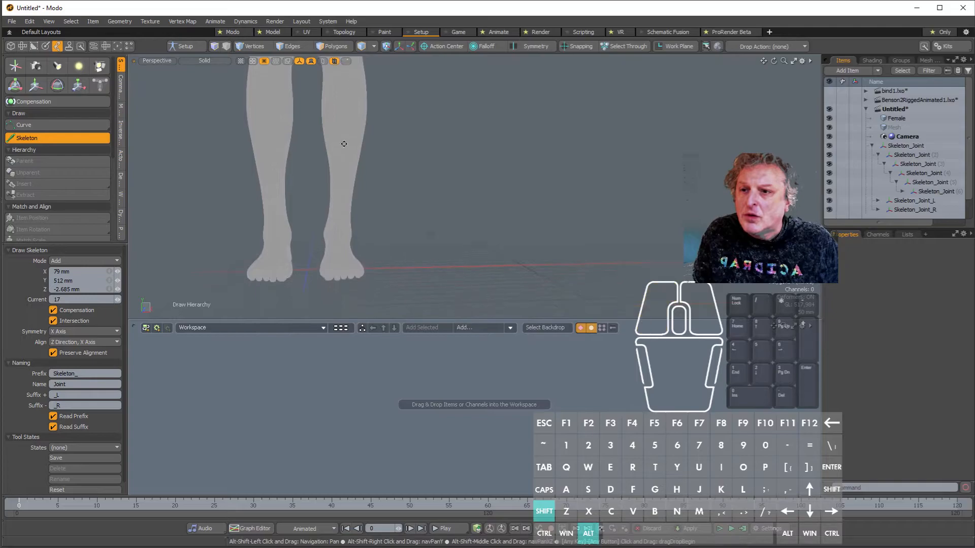
pyautogui.click(342, 233)
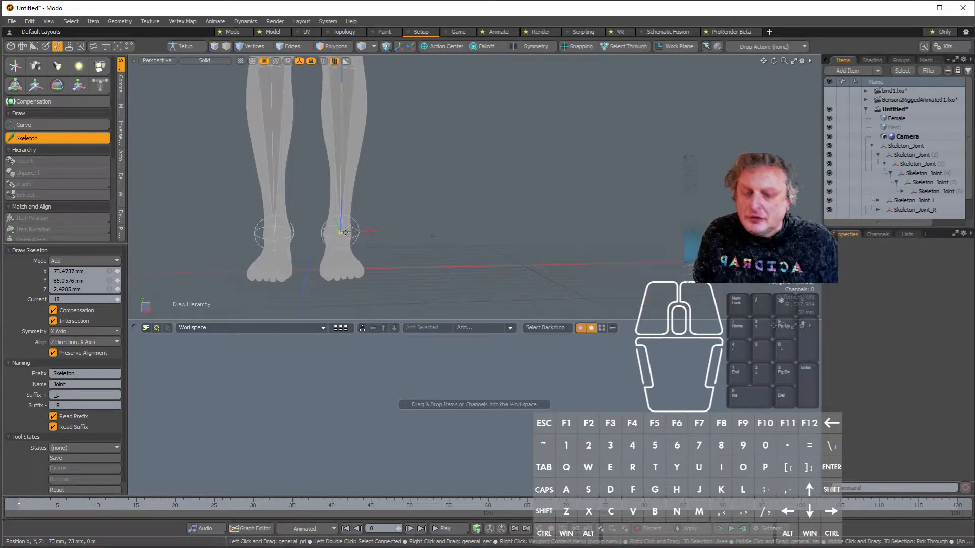
pyautogui.keyDown('alt'); pyautogui.moveTo(344, 232); pyautogui.dragTo(135, 217); pyautogui.keyUp('alt')
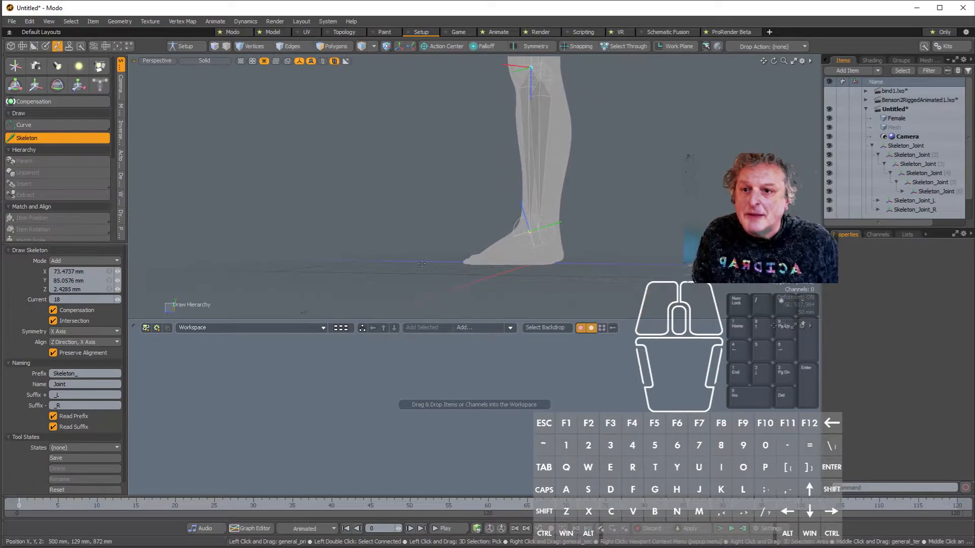
pyautogui.moveTo(529, 237); pyautogui.dragTo(539, 245)
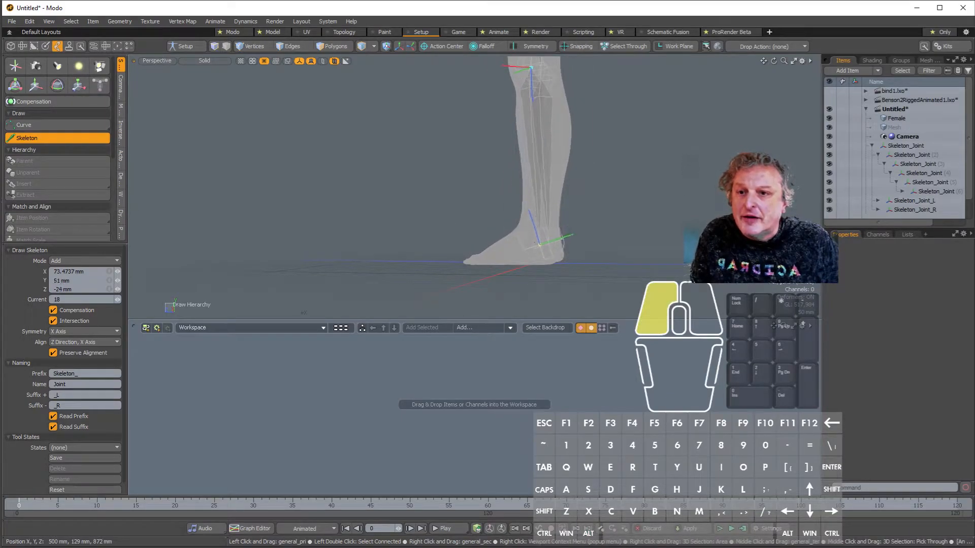
# Step: Adjust the ankle joints to about Y 47 mm, Z -15 mm and place mirrored toe joints at about X 94 mm, Y -3 mm, Z 127 mm
pyautogui.keyDown('alt'); pyautogui.moveTo(525, 232); pyautogui.dragTo(582, 240); pyautogui.keyUp('alt')
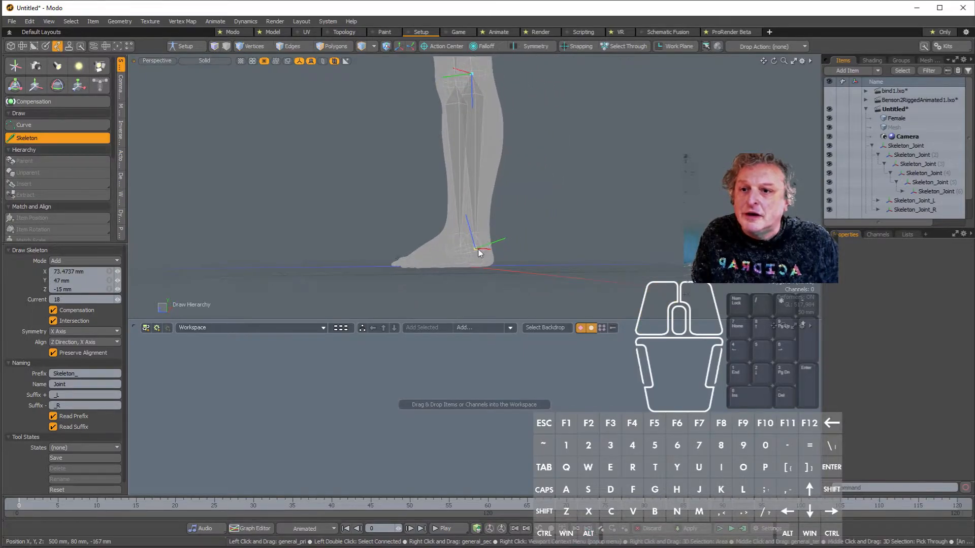
pyautogui.click(422, 259)
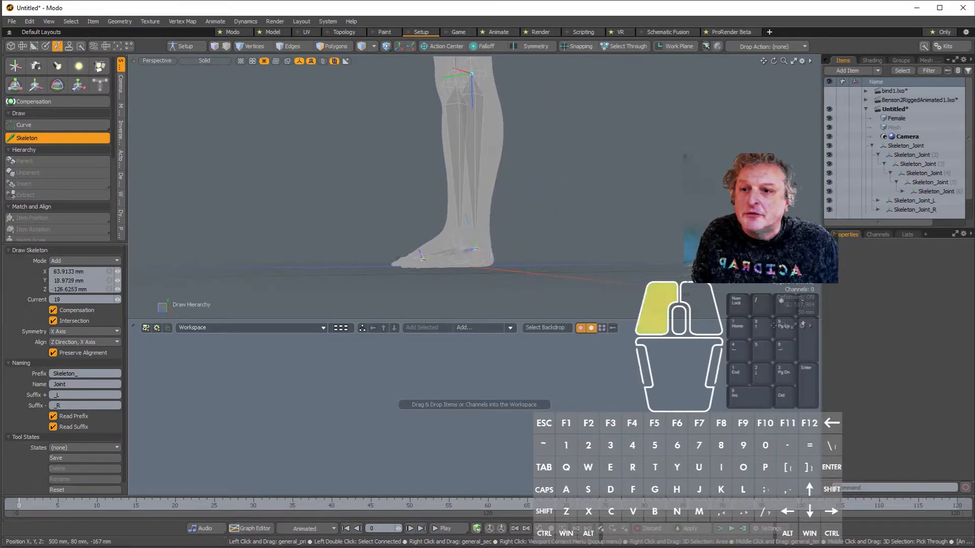
pyautogui.keyDown('alt'); pyautogui.moveTo(422, 259); pyautogui.dragTo(569, 330); pyautogui.keyUp('alt')
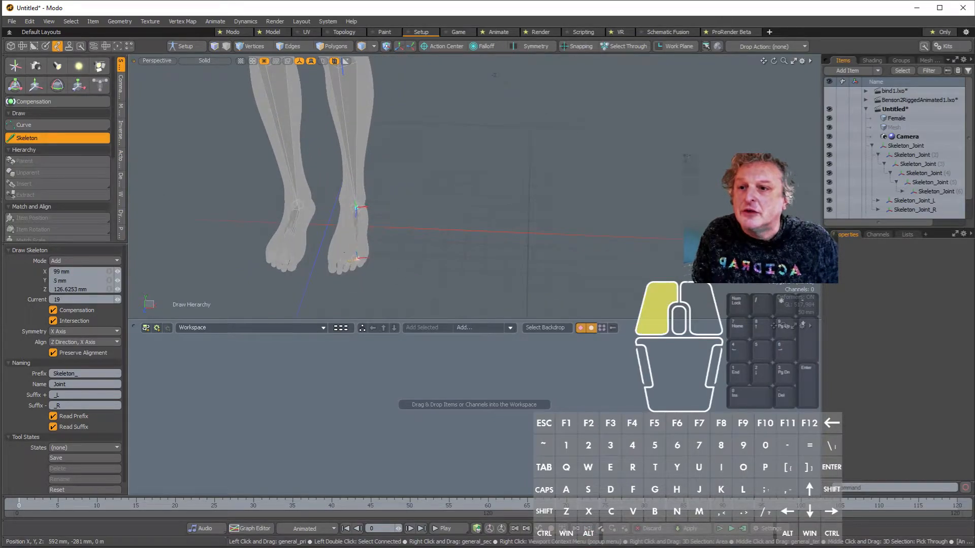
# Step: Select the root joint at the pelvis and set the Skeleton tool's symmetry to Off
pyautogui.scroll(-5, 345, 214)
pyautogui.keyDown('alt'); pyautogui.keyDown('shift'); pyautogui.moveTo(333, 133); pyautogui.dragTo(481, 161); pyautogui.keyUp('shift'); pyautogui.keyUp('alt')
pyautogui.scroll(5, 372, 190)
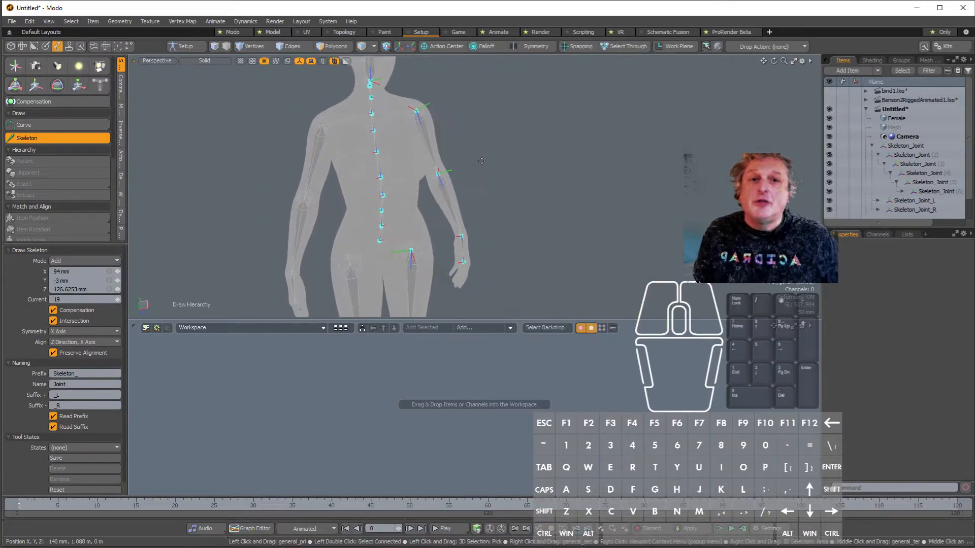
pyautogui.click(909, 146)
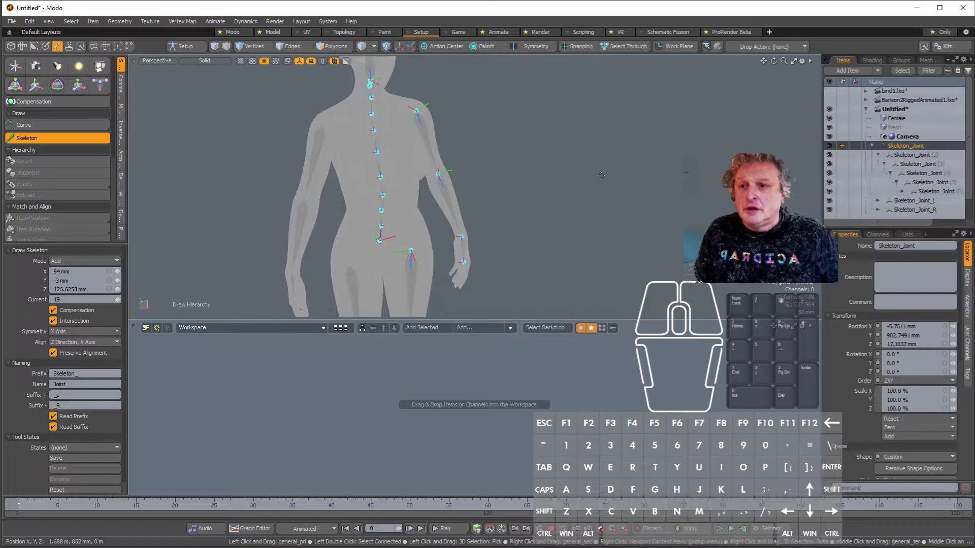
pyautogui.scroll(-3, 610, 200)
pyautogui.keyDown('alt'); pyautogui.moveTo(617, 204); pyautogui.dragTo(588, 193); pyautogui.keyUp('alt')
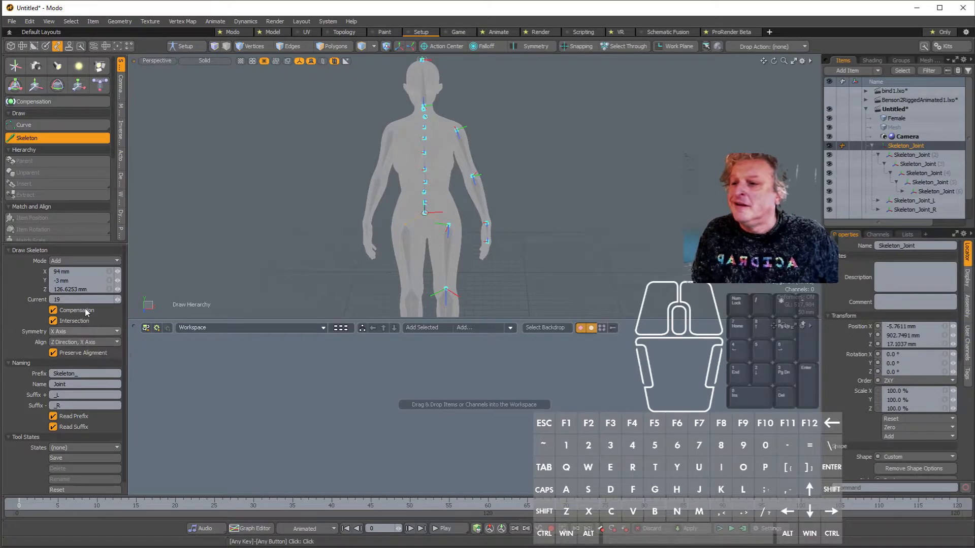
pyautogui.click(93, 333)
pyautogui.moveTo(93, 337); pyautogui.dragTo(90, 324)
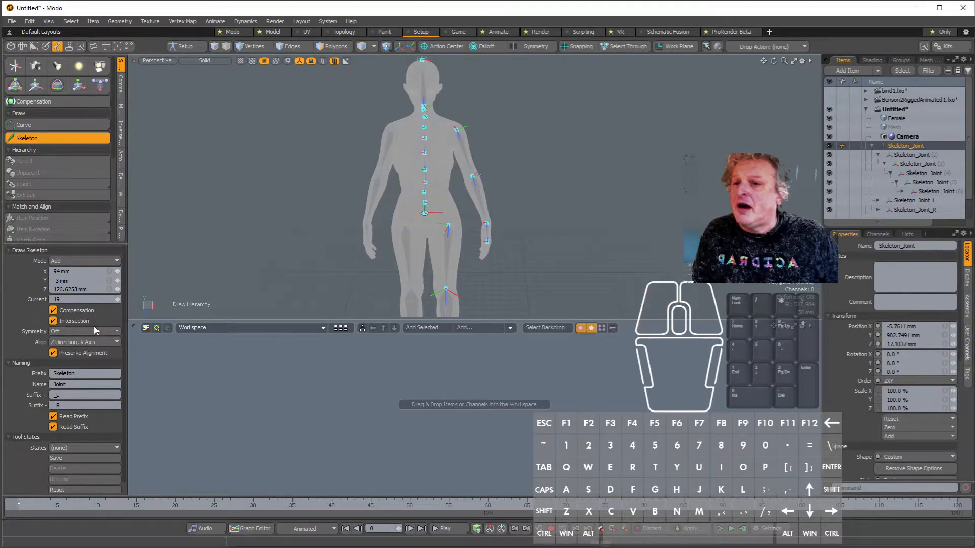
# Step: Select the whole joint hierarchy, leave the Skeleton tool and set the viewport shading to Default
pyautogui.doubleClick(912, 148)
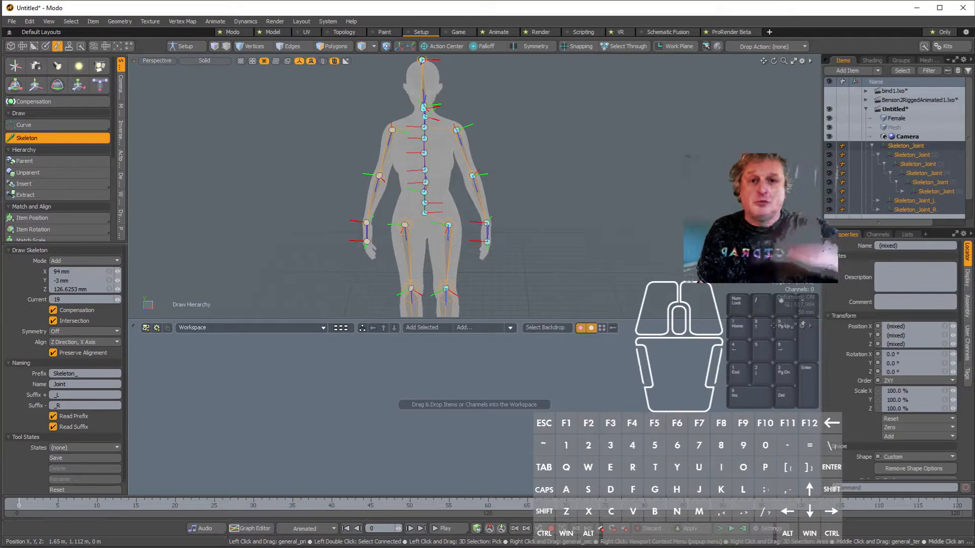
pyautogui.press('space')
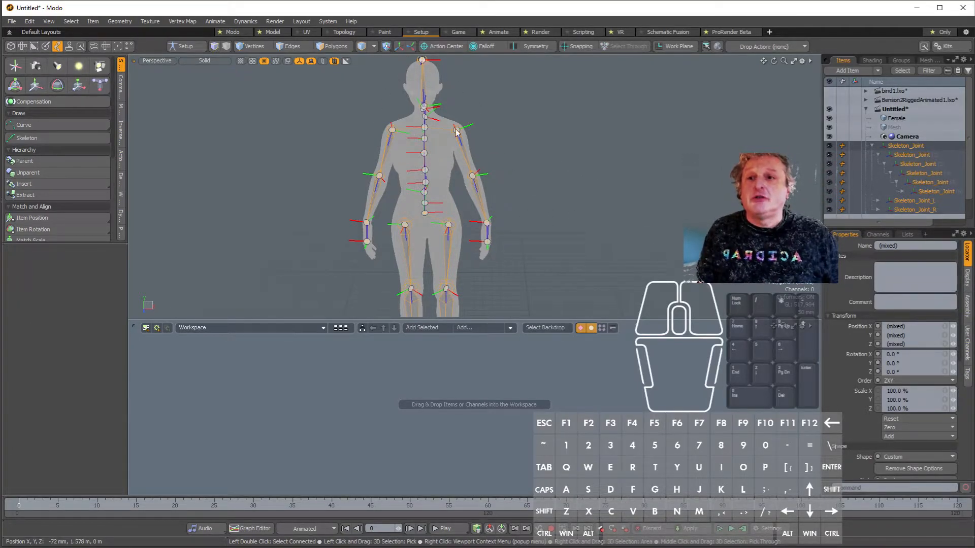
pyautogui.click(204, 61)
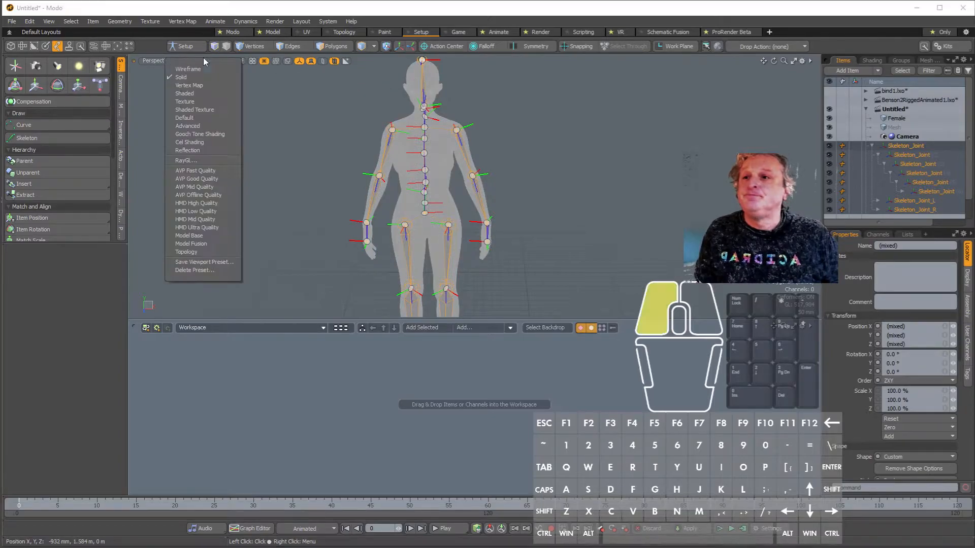
pyautogui.click(210, 118)
pyautogui.scroll(3, 448, 178)
pyautogui.keyDown('alt'); pyautogui.keyDown('shift'); pyautogui.moveTo(429, 172); pyautogui.dragTo(436, 210); pyautogui.keyUp('shift'); pyautogui.keyUp('alt')
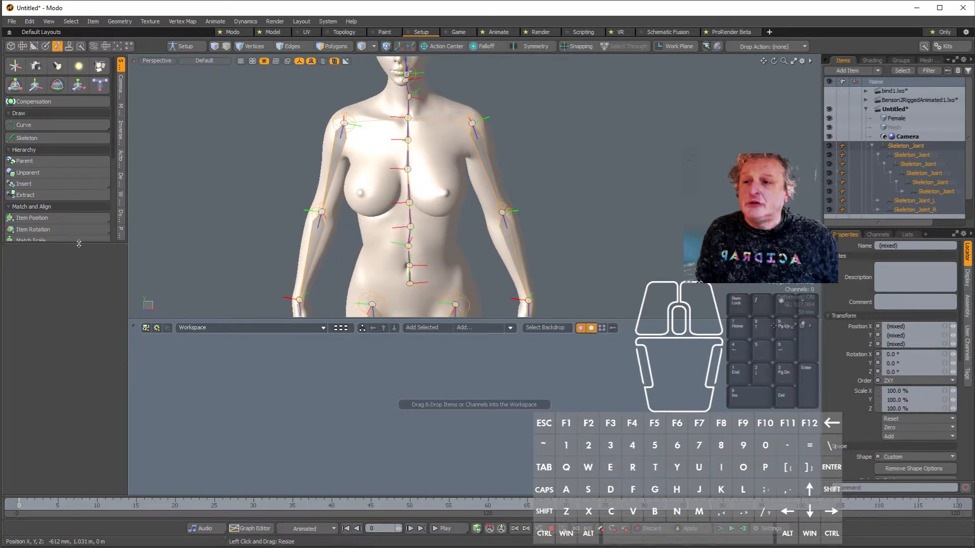
pyautogui.moveTo(85, 271); pyautogui.dragTo(86, 380)
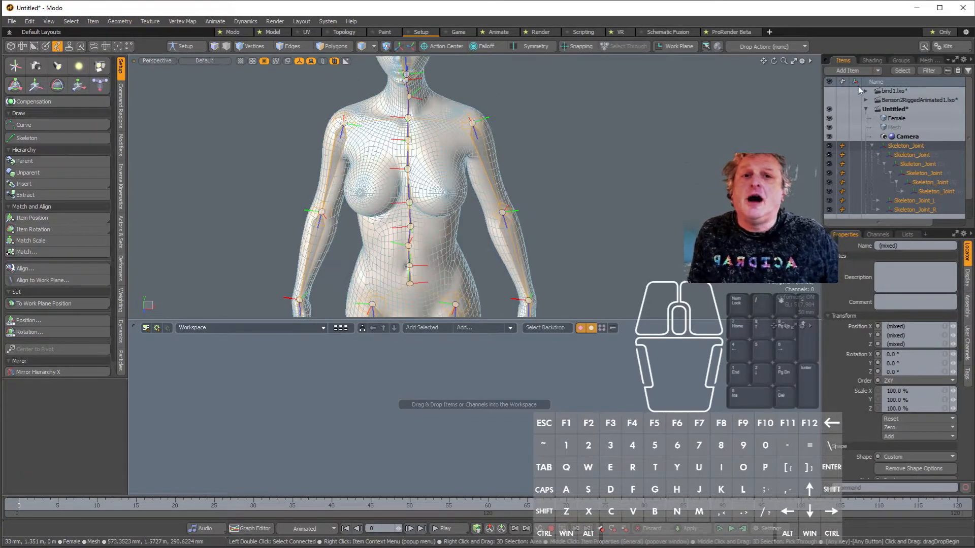
# Step: Delete the unused Mesh item and run Mesh Cleanup on the Female mesh
pyautogui.click(904, 127)
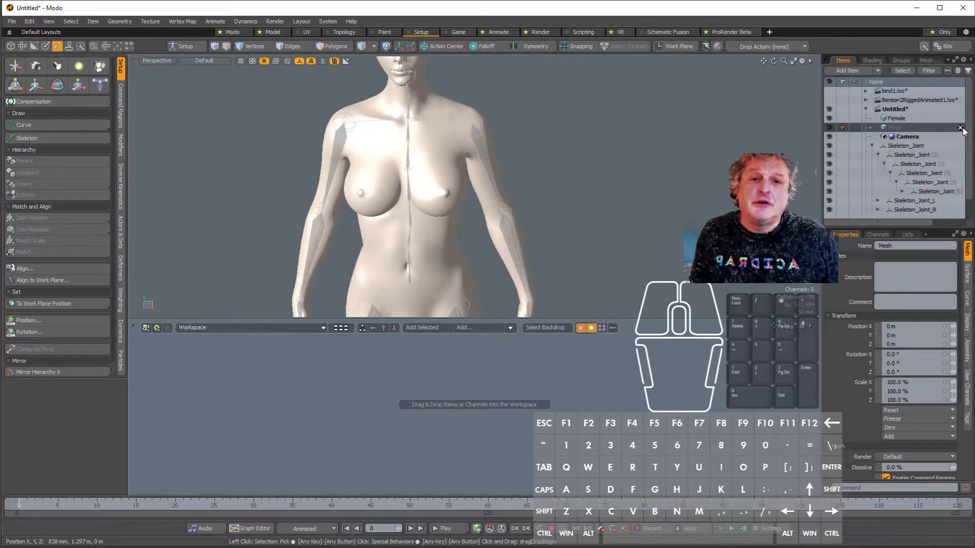
pyautogui.press('Delete')
pyautogui.click(896, 119)
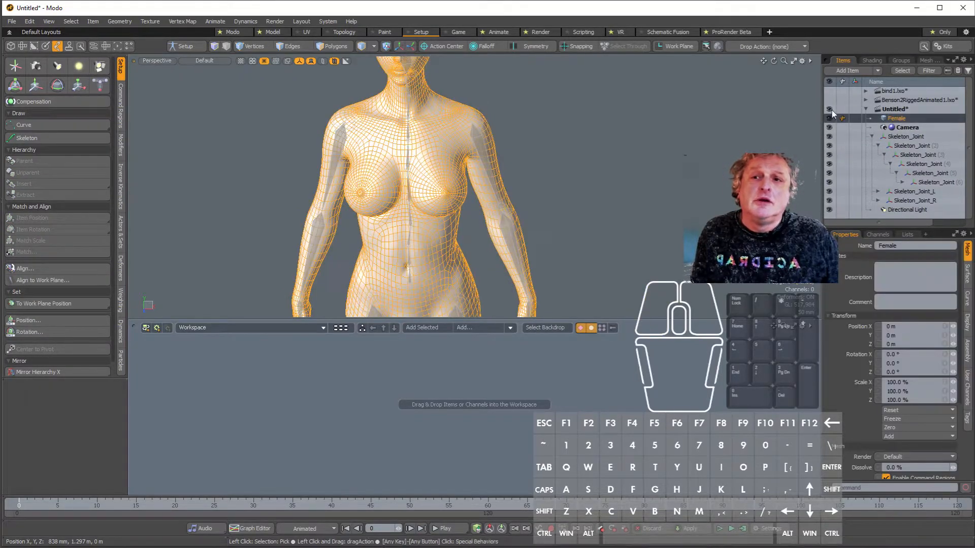
pyautogui.click(121, 21)
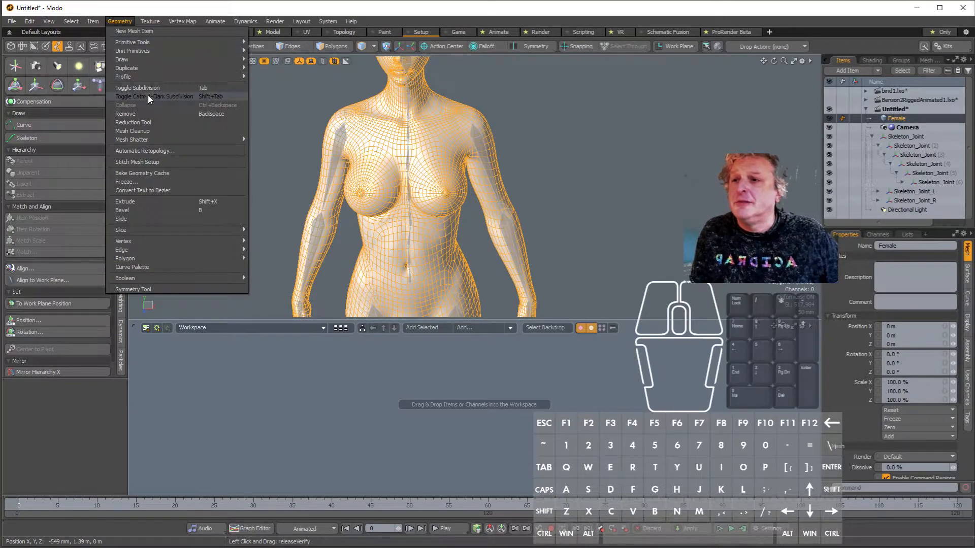
pyautogui.click(178, 131)
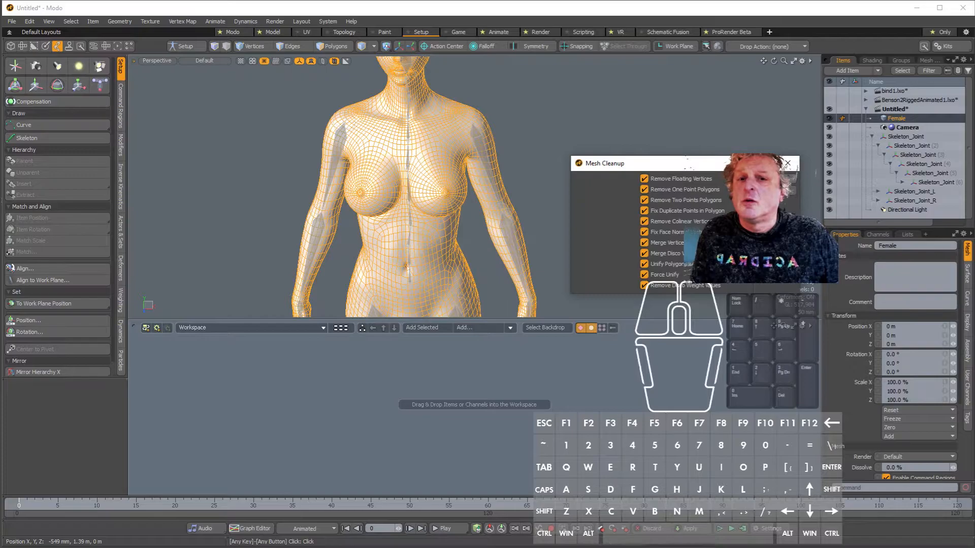
pyautogui.click(788, 178)
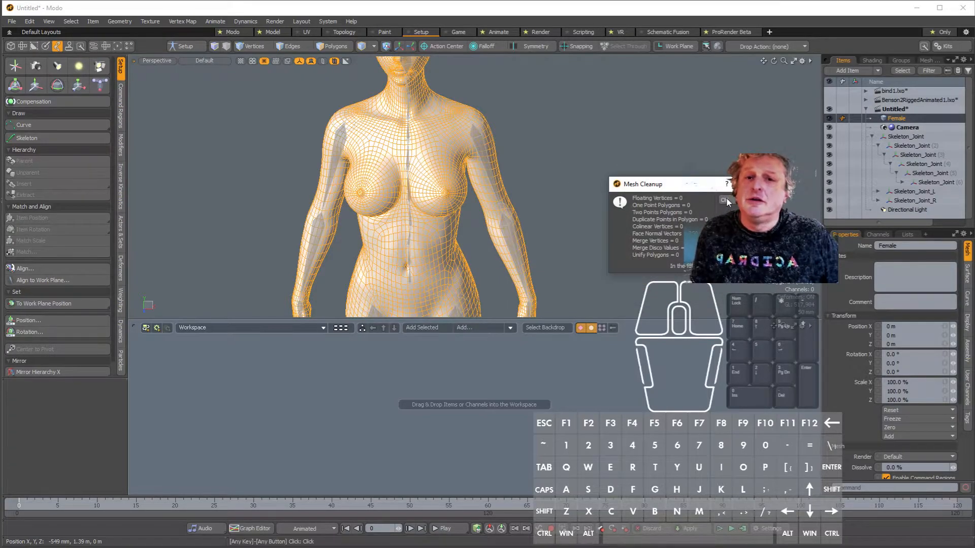
pyautogui.click(724, 200)
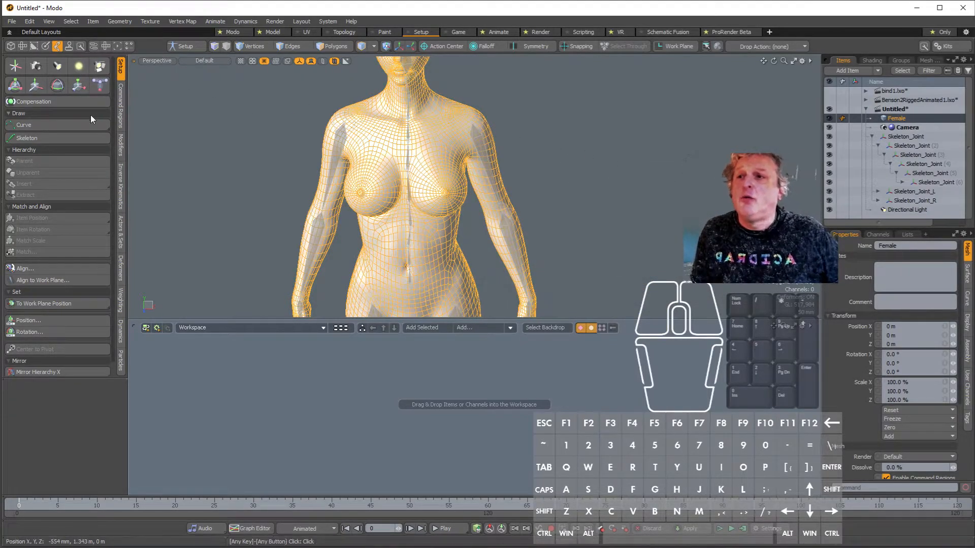
# Step: Show the deformer tools and turn on Setup mode
pyautogui.click(122, 276)
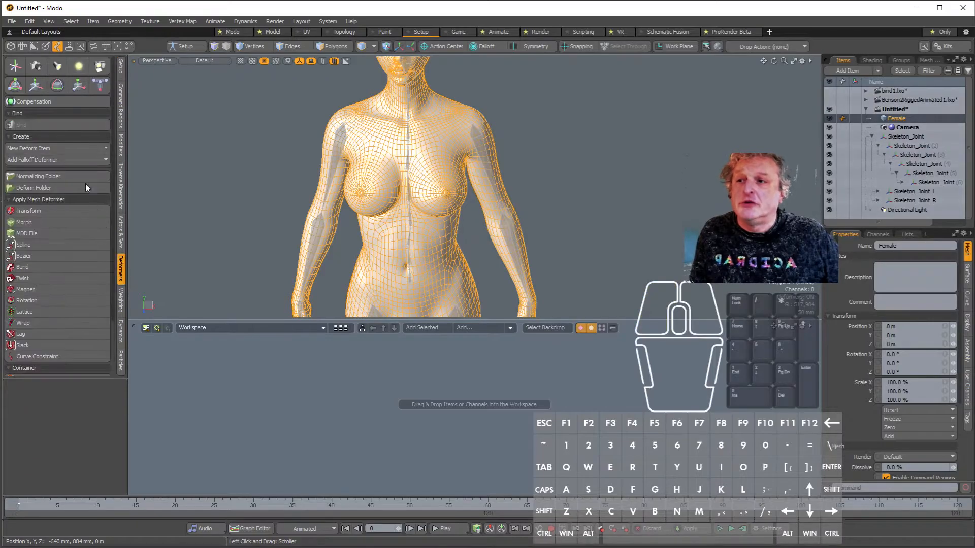
pyautogui.scroll(-3, 383, 152)
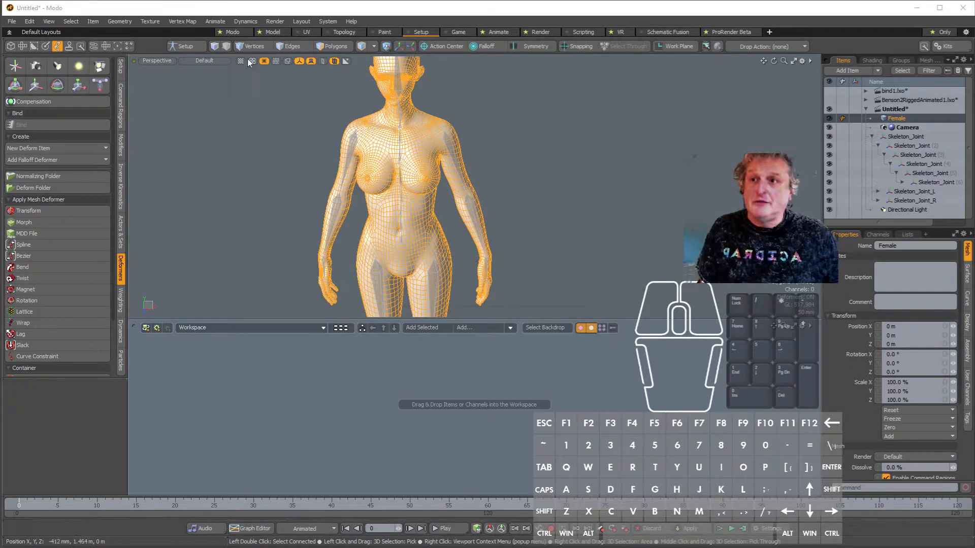
pyautogui.click(181, 44)
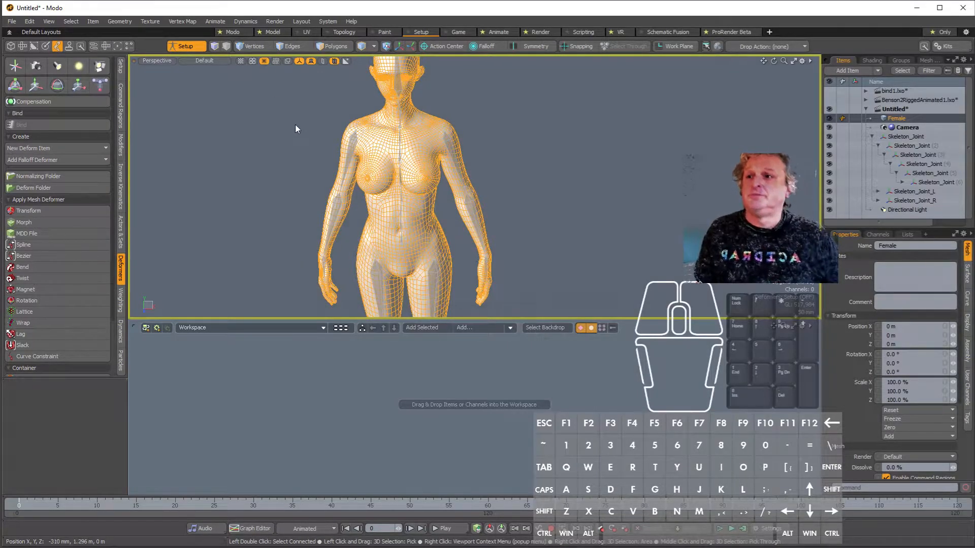
# Step: Try to bind the Female mesh to the whole joint hierarchy with the Heat bind type
pyautogui.click(902, 135)
pyautogui.doubleClick(902, 135)
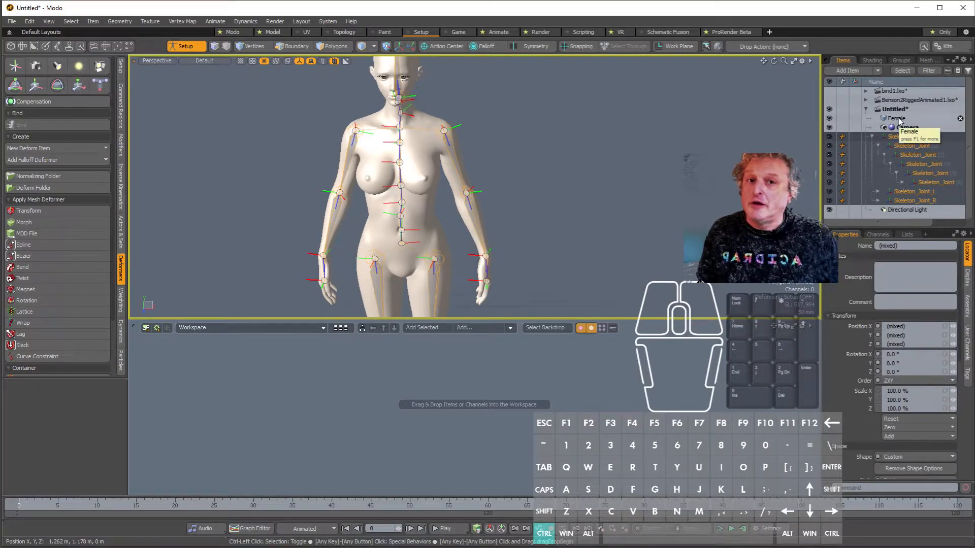
pyautogui.keyDown('ctrl'); pyautogui.click(897, 119); pyautogui.keyUp('ctrl')
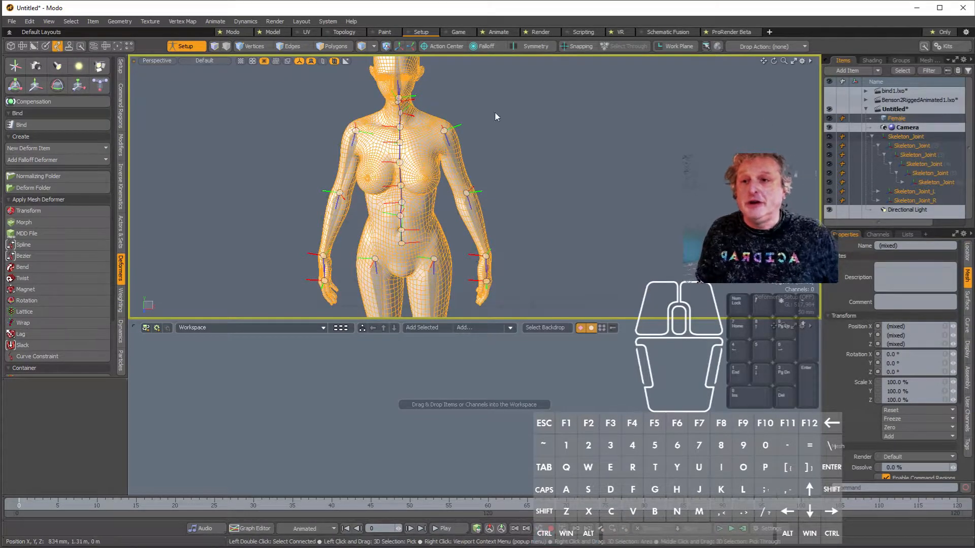
pyautogui.click(60, 126)
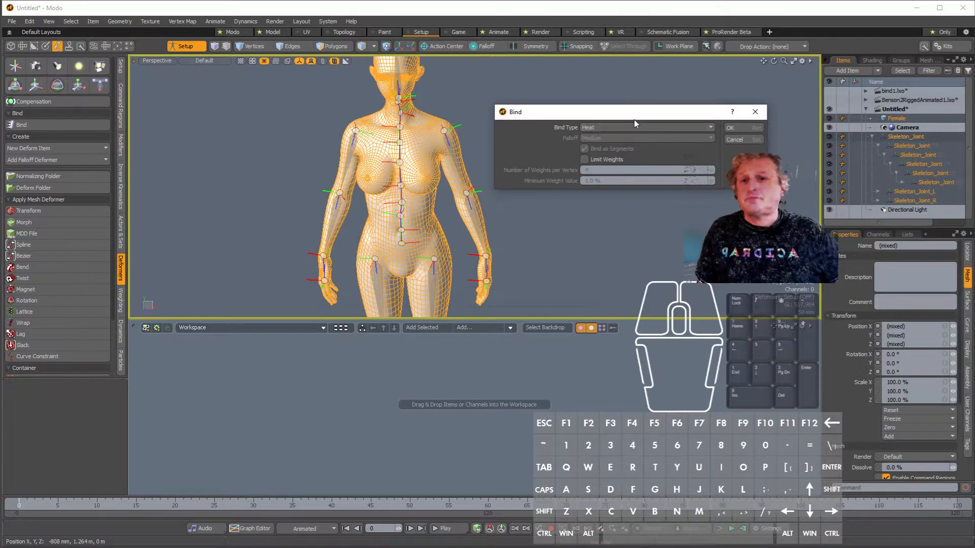
pyautogui.click(735, 130)
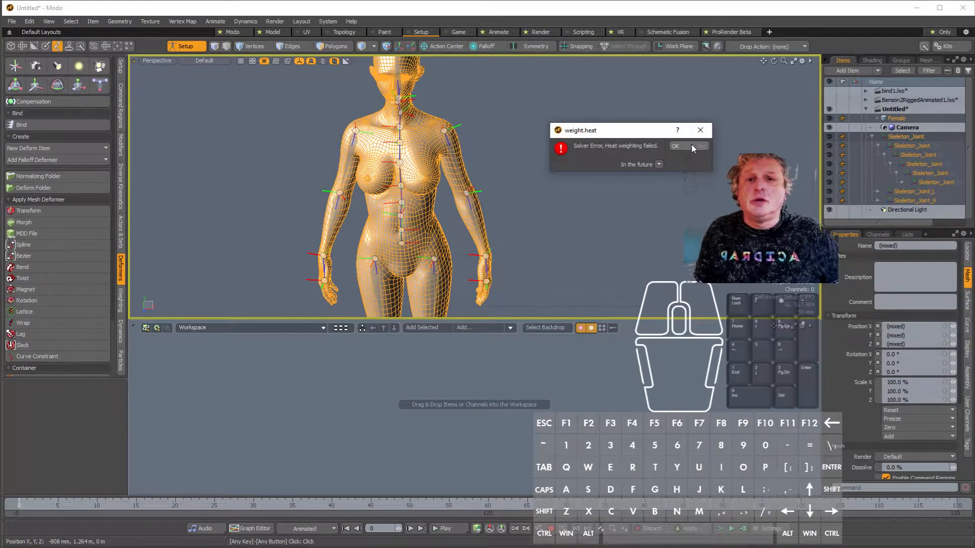
pyautogui.click(676, 146)
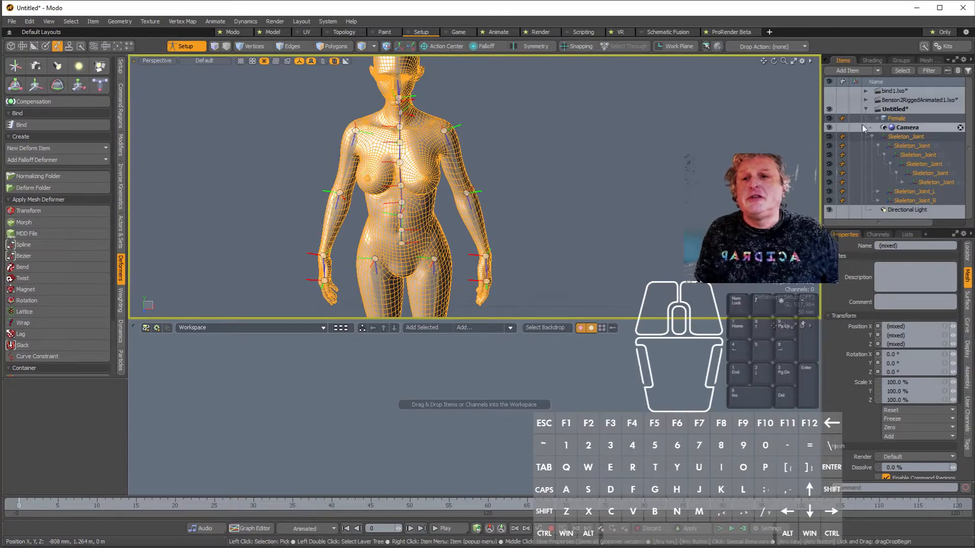
# Step: Set the viewport shading to Vertex Map and delete the Normalizing Folder under the Female mesh
pyautogui.click(204, 60)
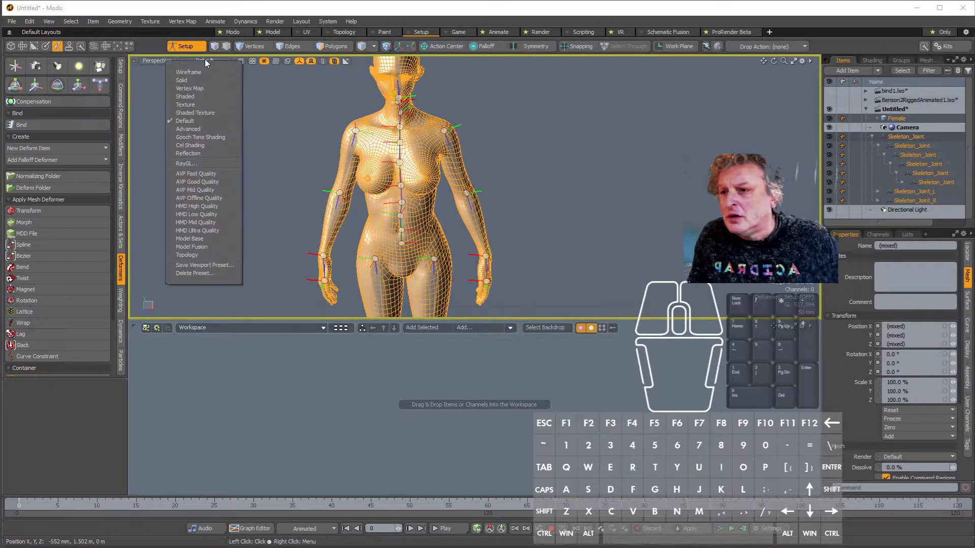
pyautogui.click(197, 88)
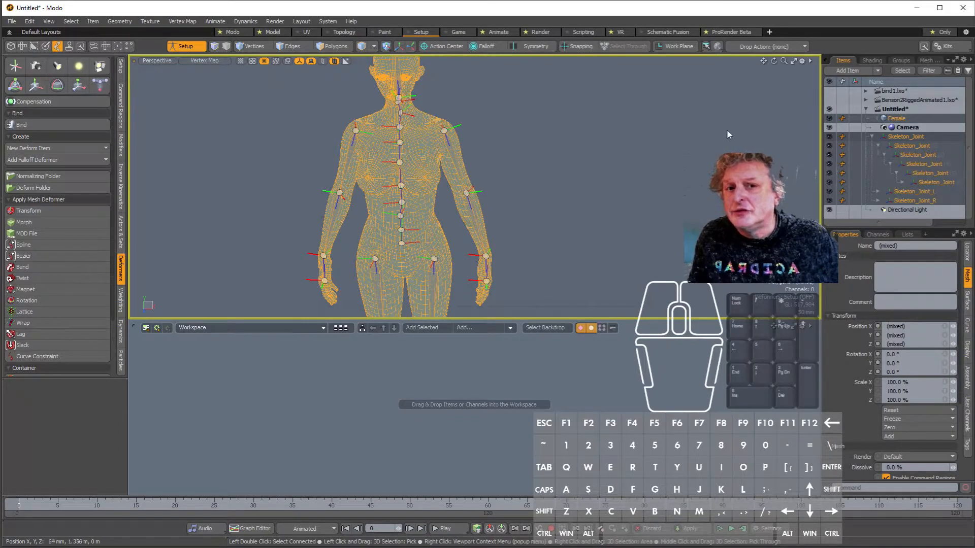
pyautogui.click(882, 119)
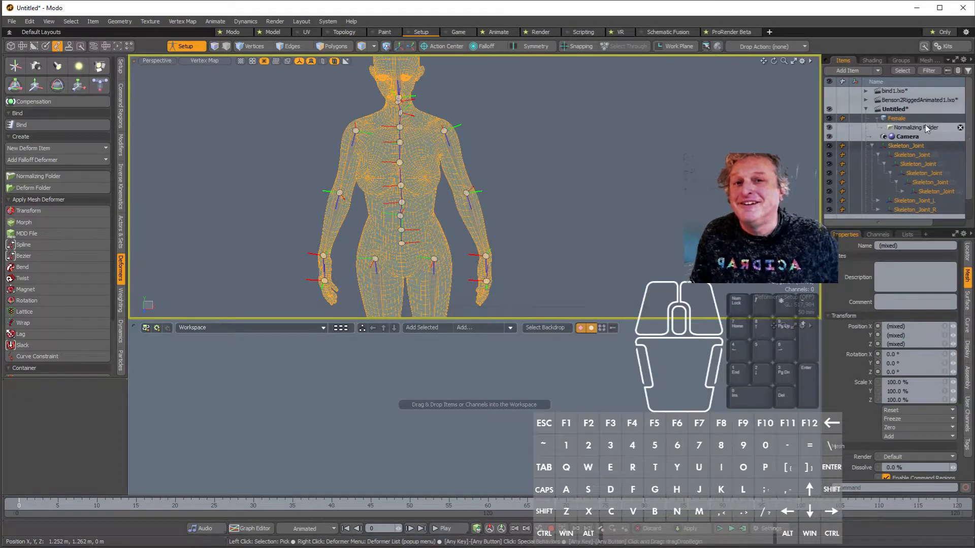
pyautogui.click(916, 127)
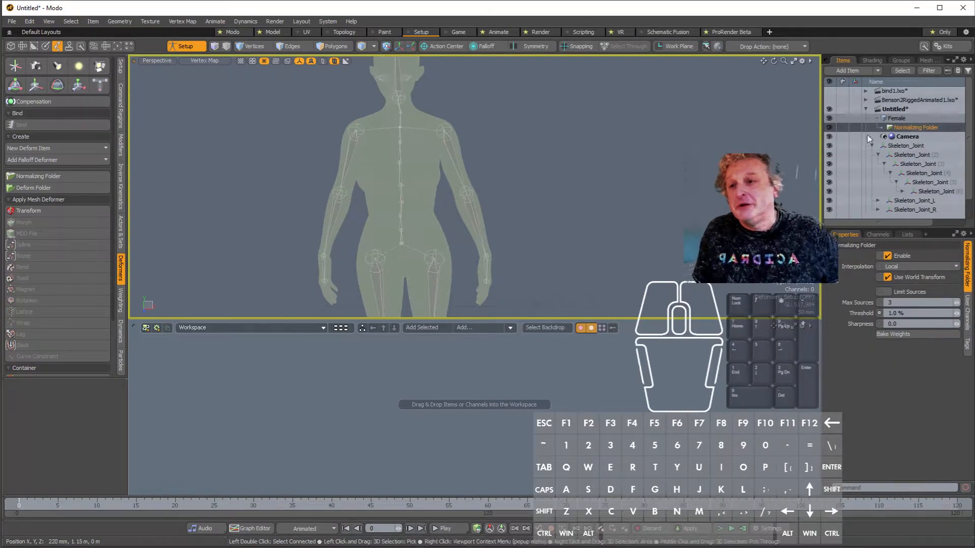
pyautogui.click(960, 128)
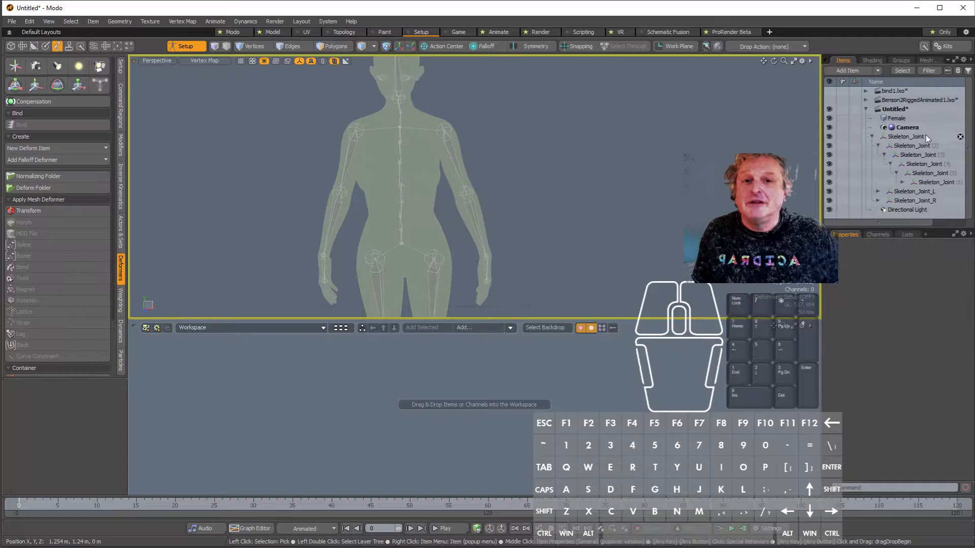
# Step: Move the Camera above the Female mesh in the item list and try a Heat bind of Female to all joints
pyautogui.moveTo(908, 128); pyautogui.dragTo(910, 112)
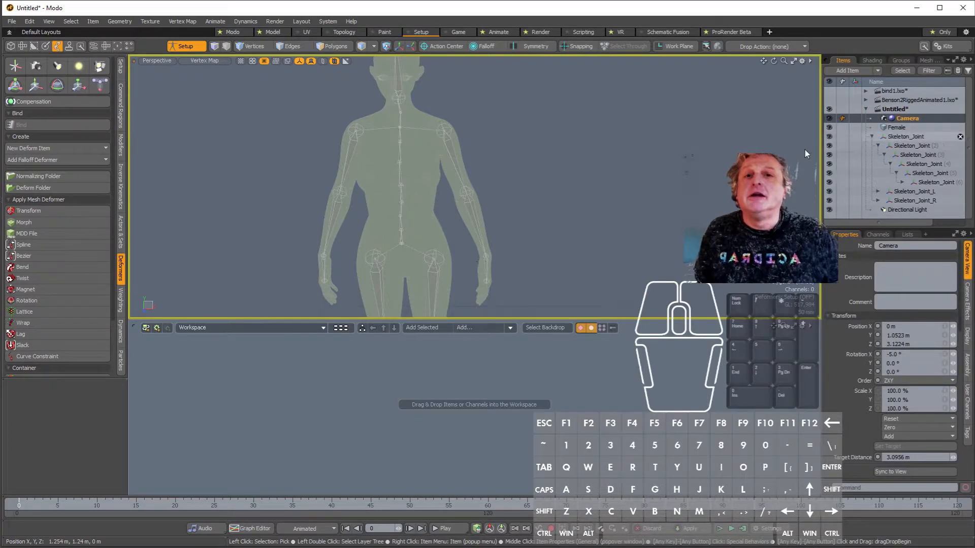
pyautogui.doubleClick(906, 137)
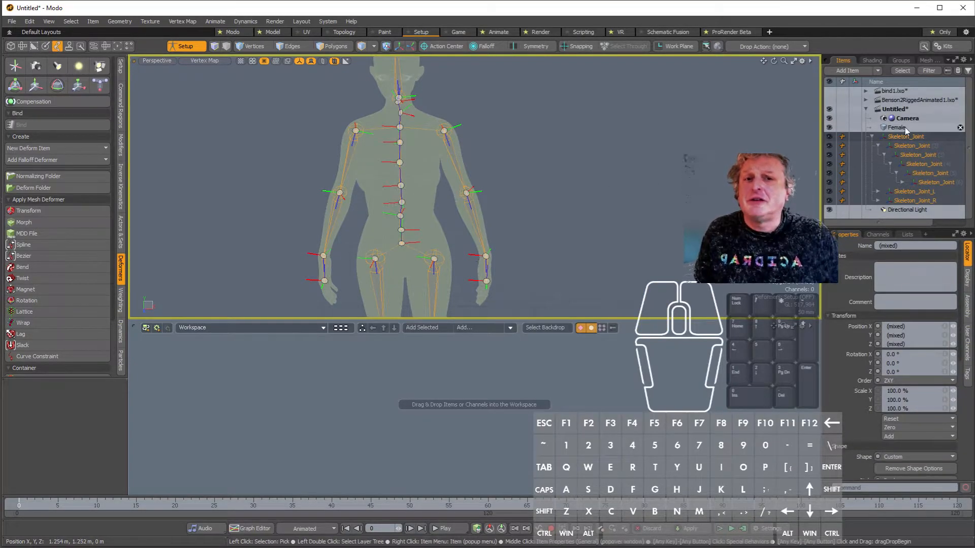
pyautogui.keyDown('ctrl'); pyautogui.click(897, 128); pyautogui.keyUp('ctrl')
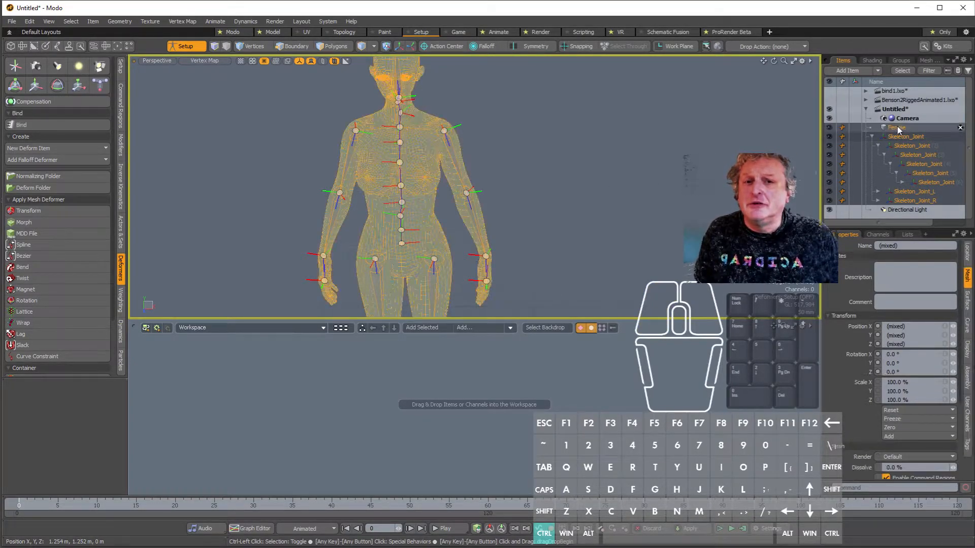
pyautogui.click(68, 127)
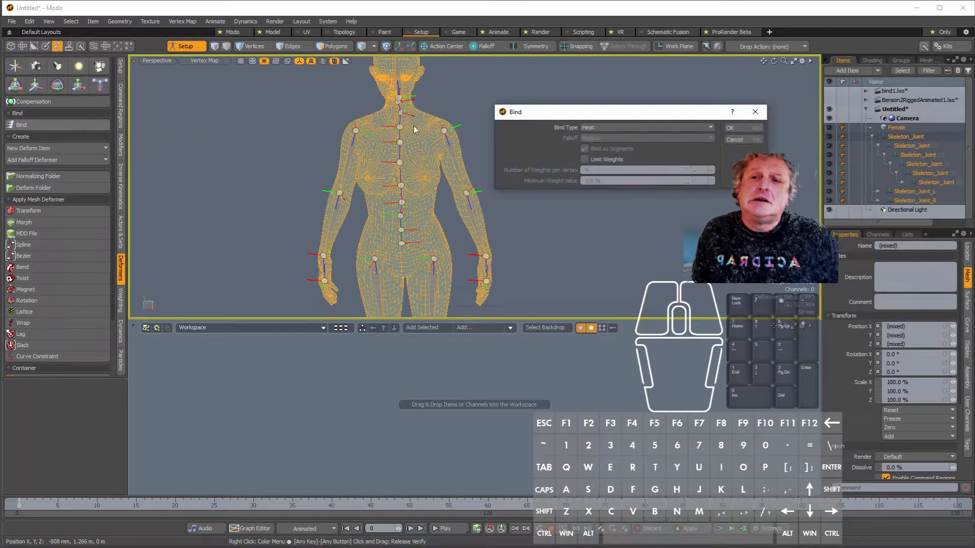
pyautogui.click(745, 129)
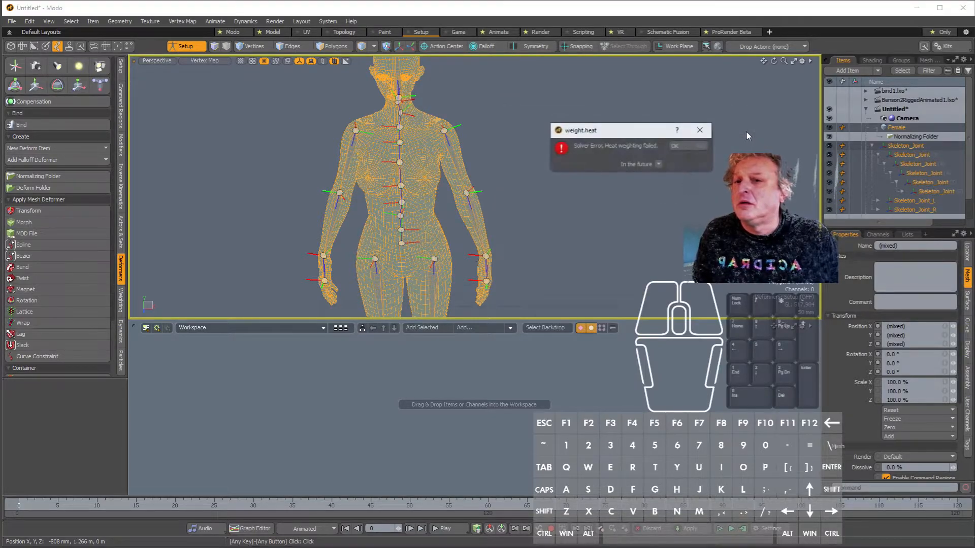
pyautogui.click(688, 145)
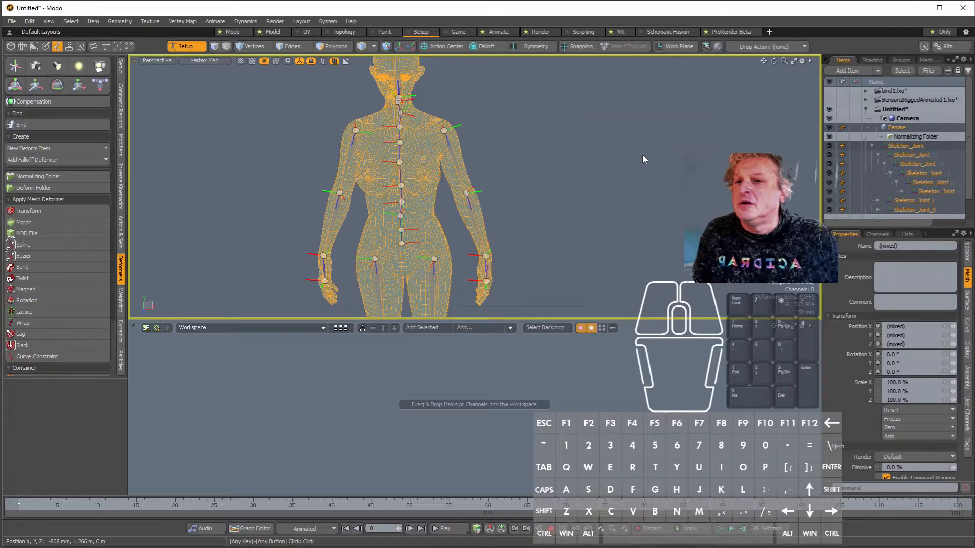
# Step: Triple the Female mesh's polygons in the Model layout and return to the Setup layout
pyautogui.click(904, 129)
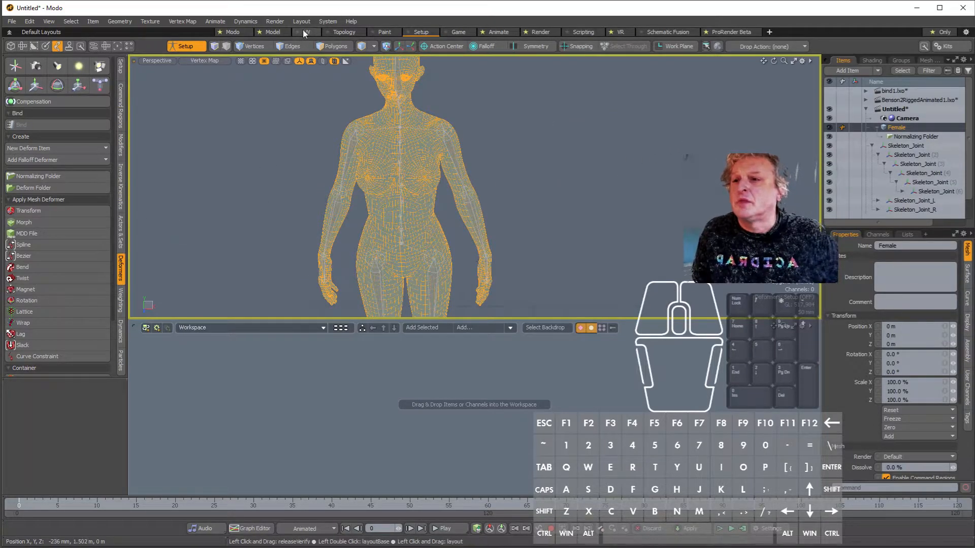
pyautogui.click(279, 32)
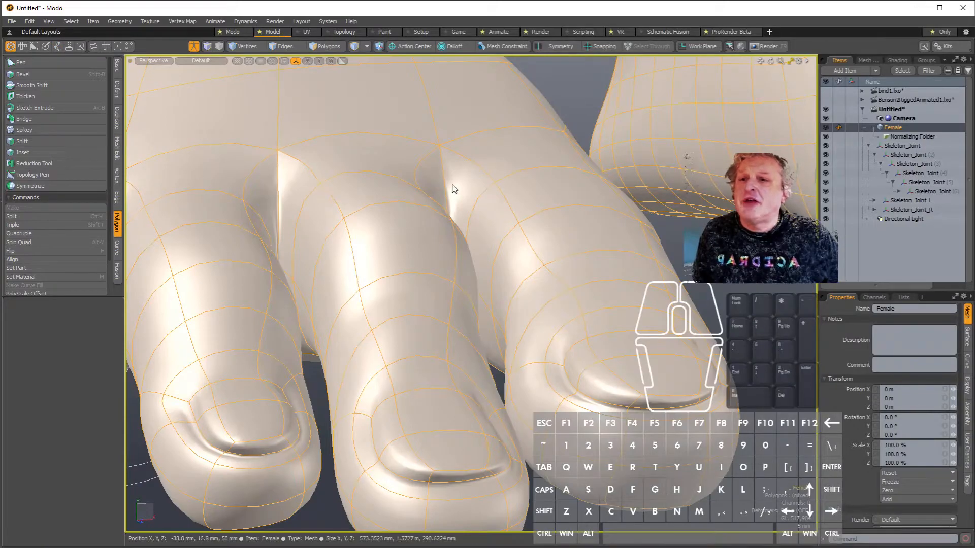
pyautogui.scroll(-5, 452, 185)
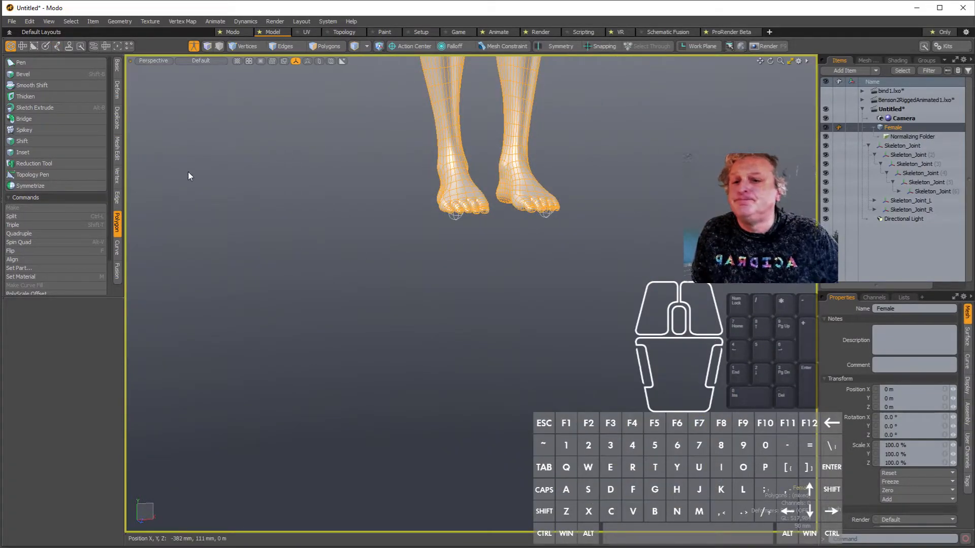
pyautogui.click(53, 224)
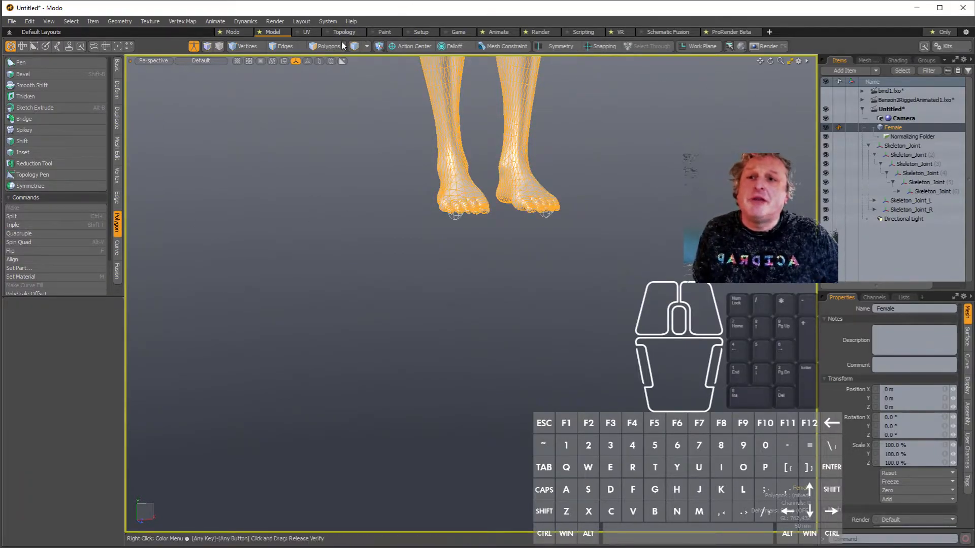
pyautogui.click(426, 32)
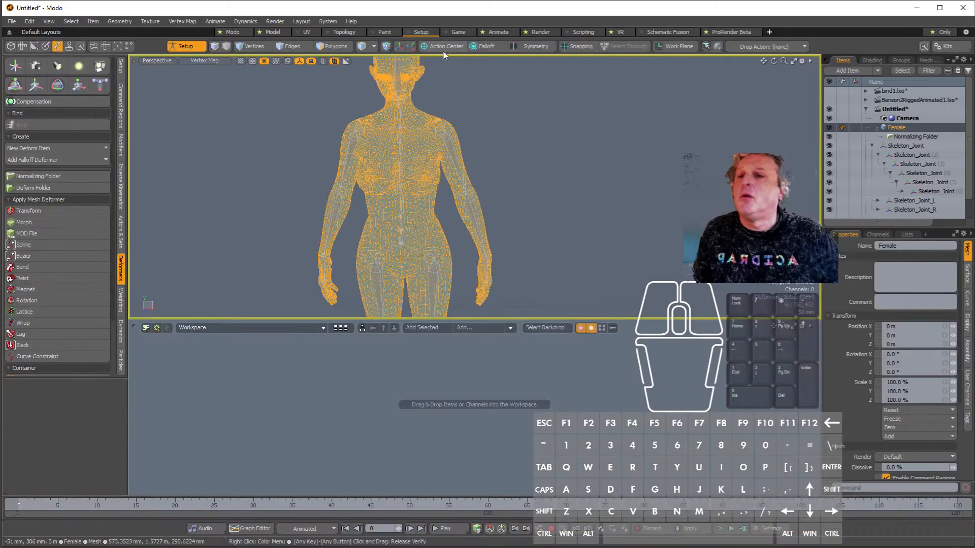
# Step: Delete the Normalizing Folder under the Female mesh and save the scene as FemaleBind in the Documents folder
pyautogui.click(915, 138)
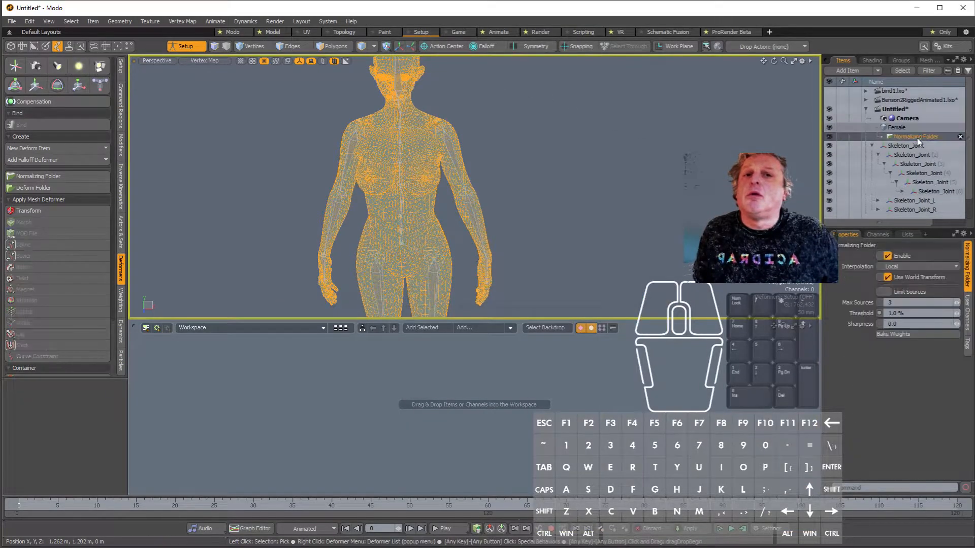
pyautogui.click(961, 137)
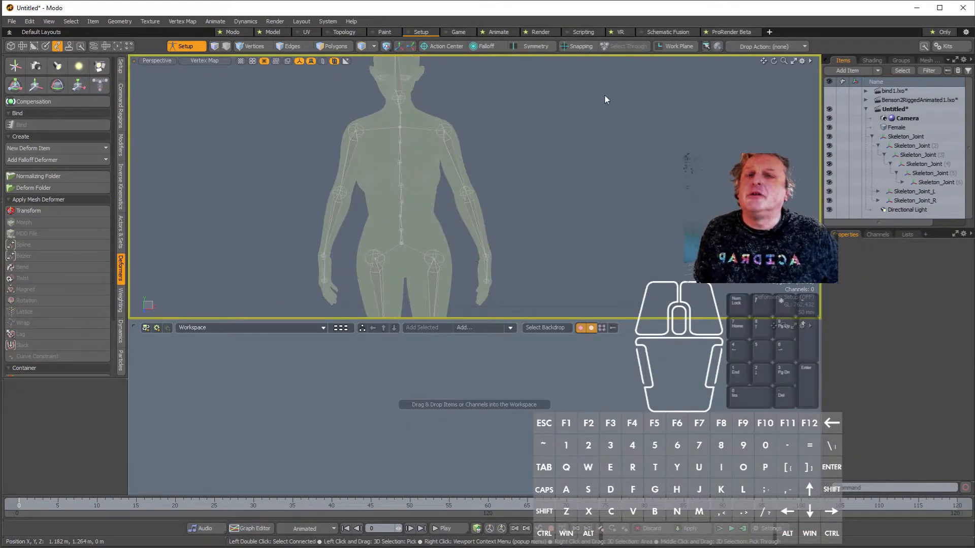
pyautogui.click(11, 22)
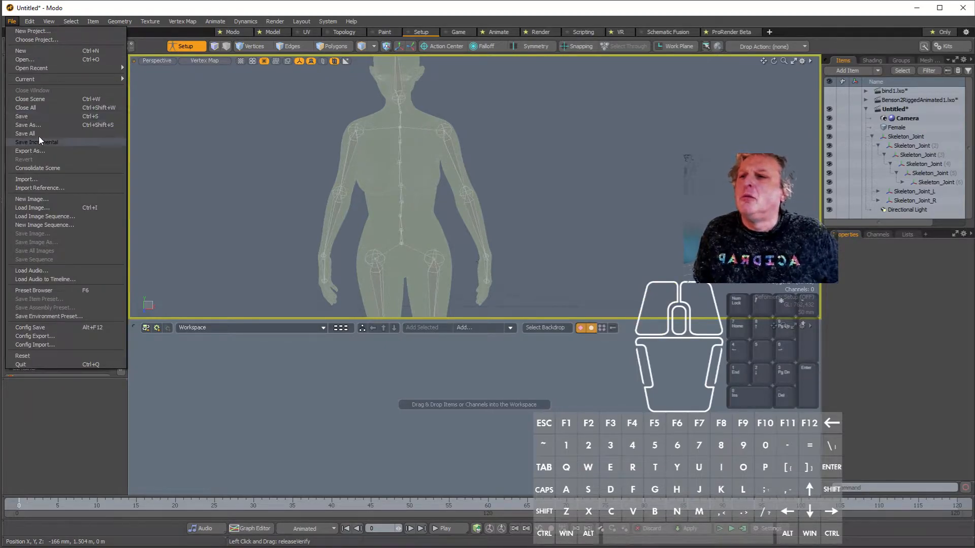
pyautogui.click(39, 126)
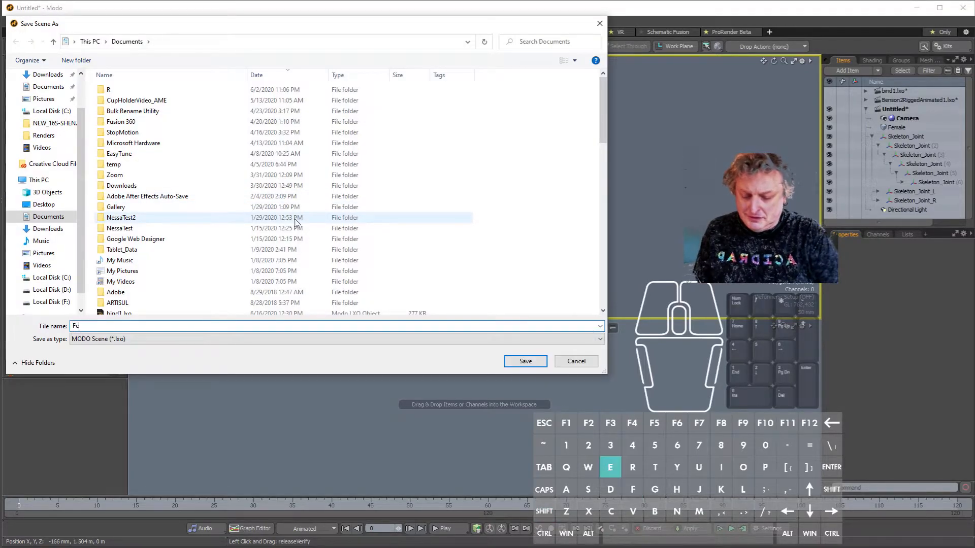
pyautogui.write('FemaleBind')
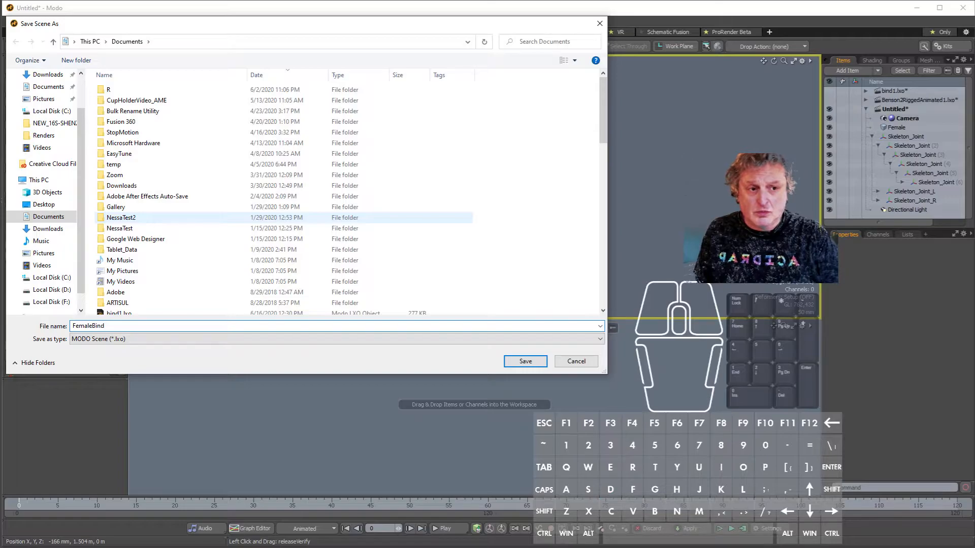
pyautogui.press('Return')
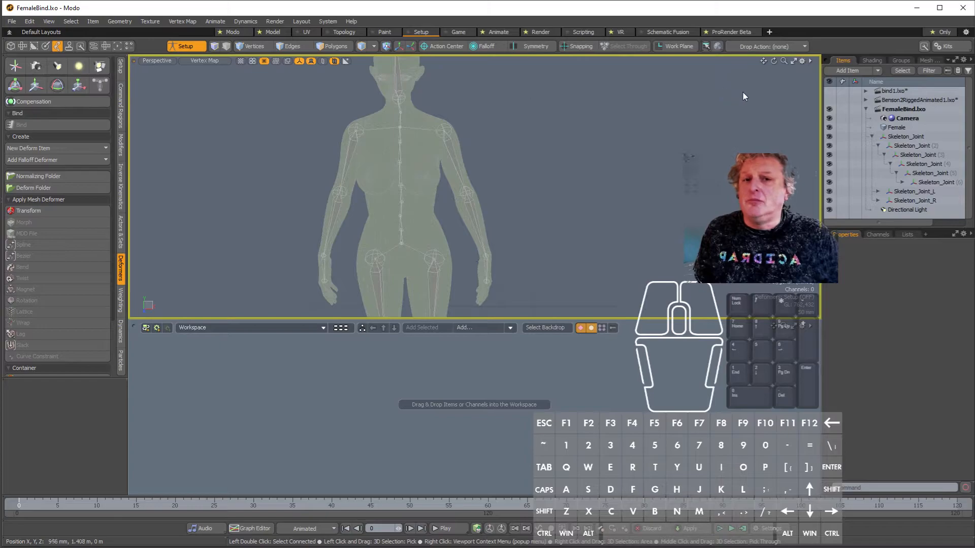
# Step: Try again to bind the triangulated Female mesh to the whole joint hierarchy with the Heat bind type
pyautogui.doubleClick(906, 137)
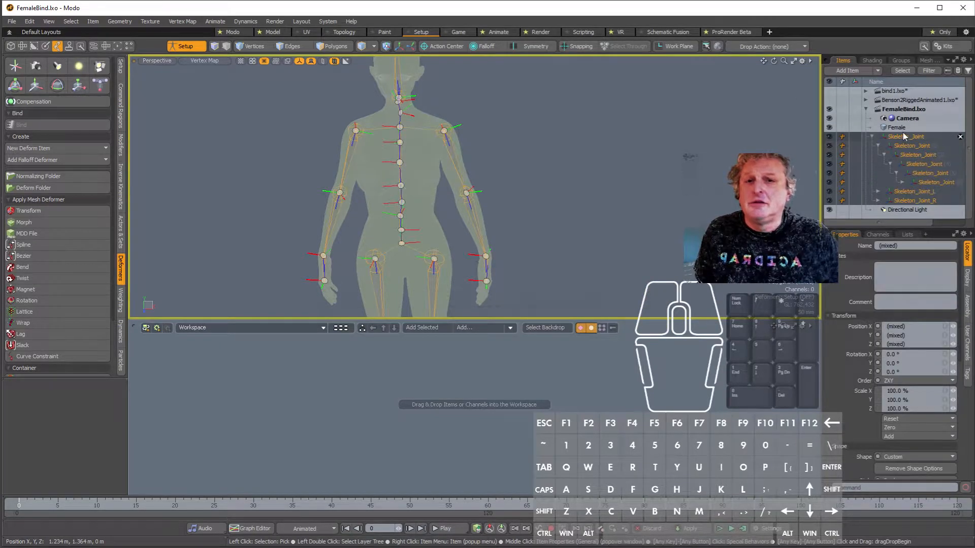
pyautogui.keyDown('ctrl'); pyautogui.click(897, 127); pyautogui.keyUp('ctrl')
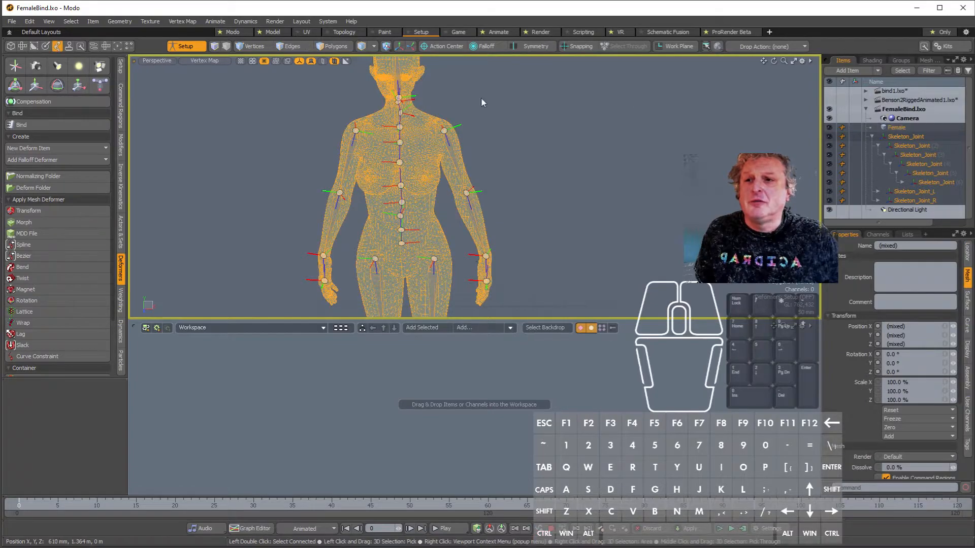
pyautogui.click(62, 125)
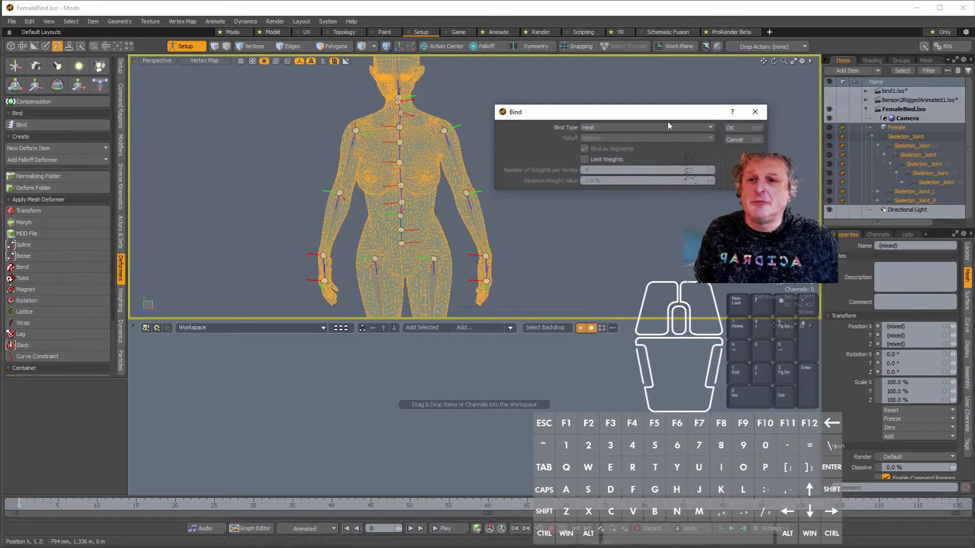
pyautogui.click(741, 127)
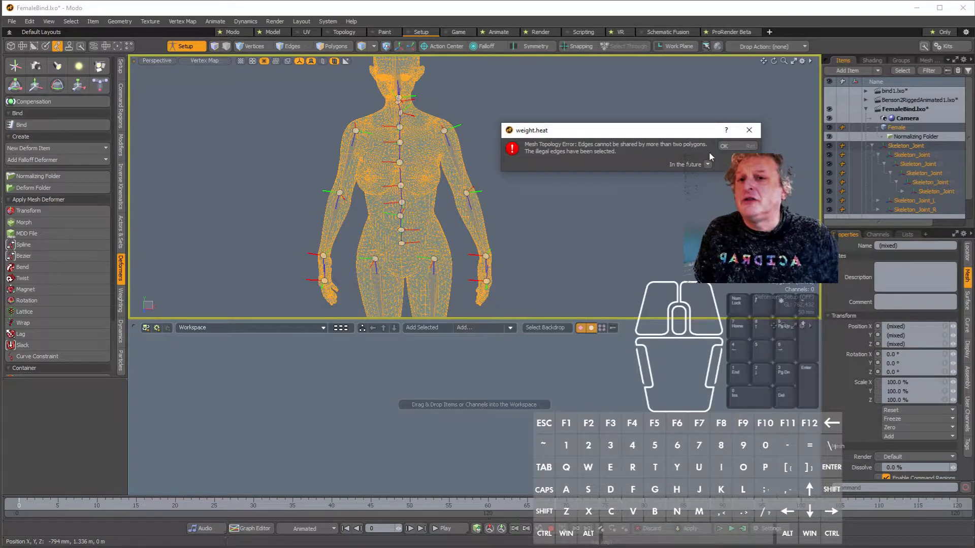
pyautogui.click(725, 146)
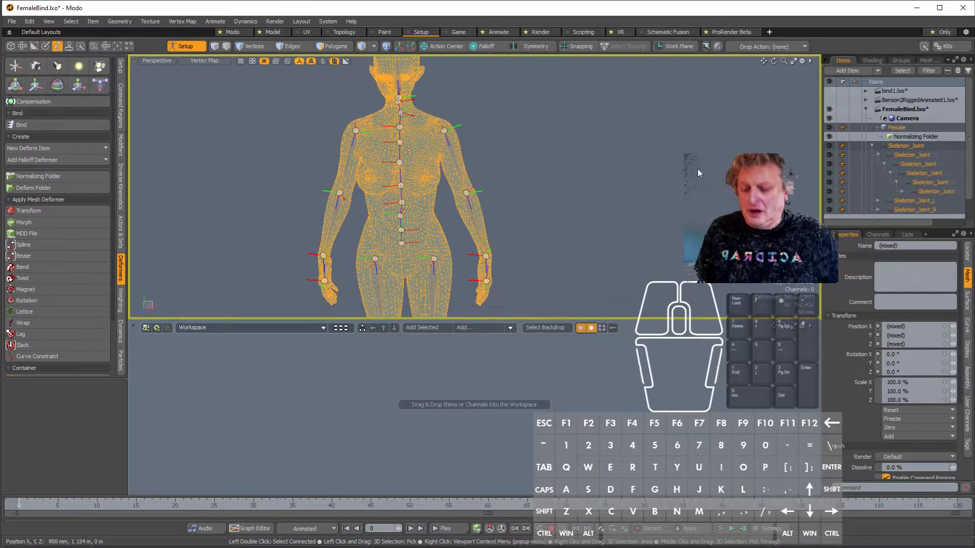
# Step: Switch to edge selection and examine the illegal edges selected on the Female mesh up close
pyautogui.press('2')
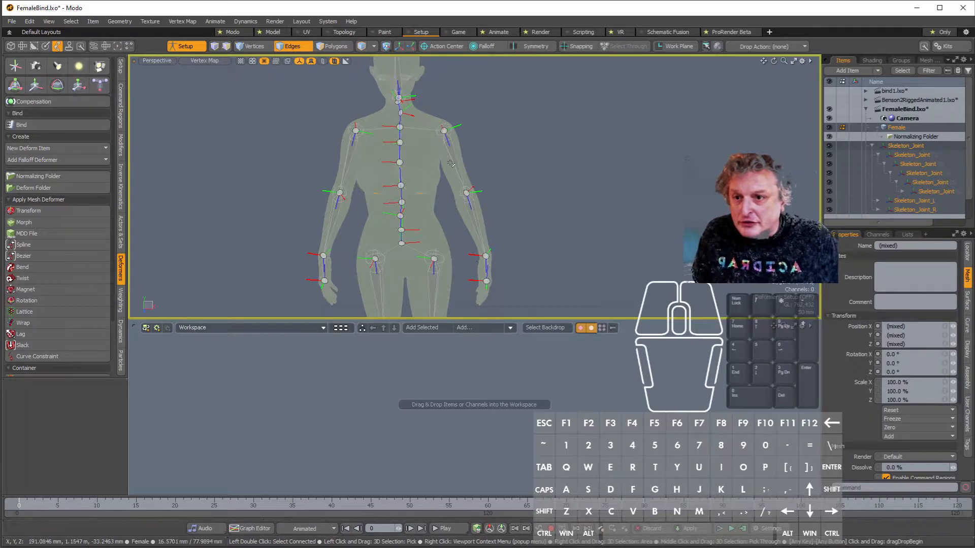
pyautogui.press('shift')
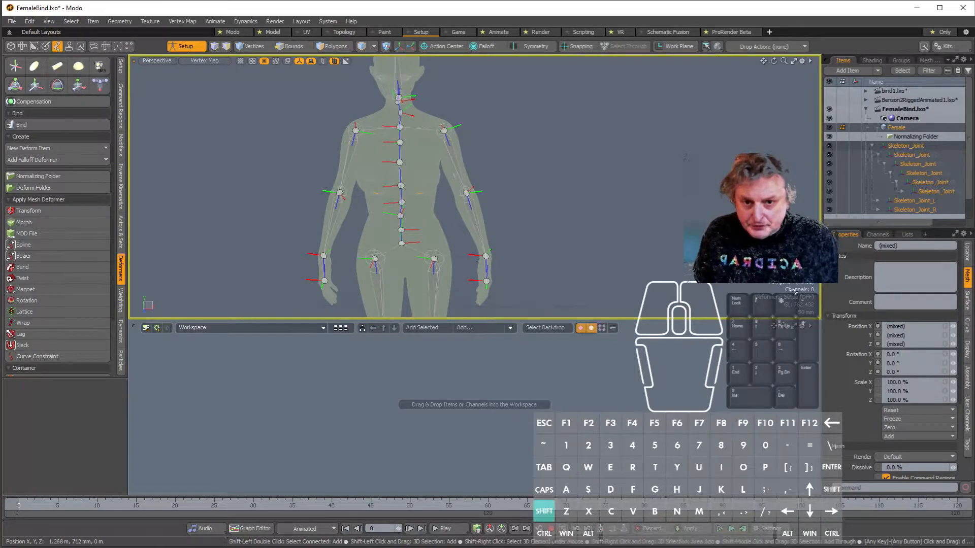
pyautogui.hotkey('shift', 'a')
pyautogui.scroll(4, 493, 213)
pyautogui.keyDown('alt'); pyautogui.moveTo(493, 212); pyautogui.dragTo(445, 120); pyautogui.keyUp('alt')
pyautogui.scroll(3, 350, 188)
pyautogui.scroll(4, 351, 188)
pyautogui.keyDown('alt'); pyautogui.keyDown('shift'); pyautogui.moveTo(445, 120); pyautogui.dragTo(361, 72); pyautogui.keyUp('shift'); pyautogui.keyUp('alt')
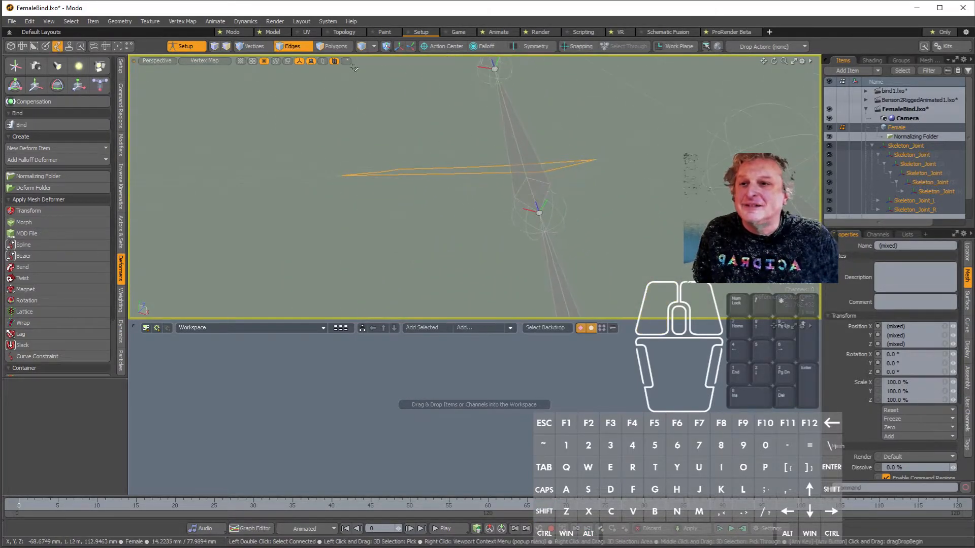
# Step: Set the viewport shading to Shaded and select the two long opposite edges of the gap in the Female mesh
pyautogui.click(219, 71)
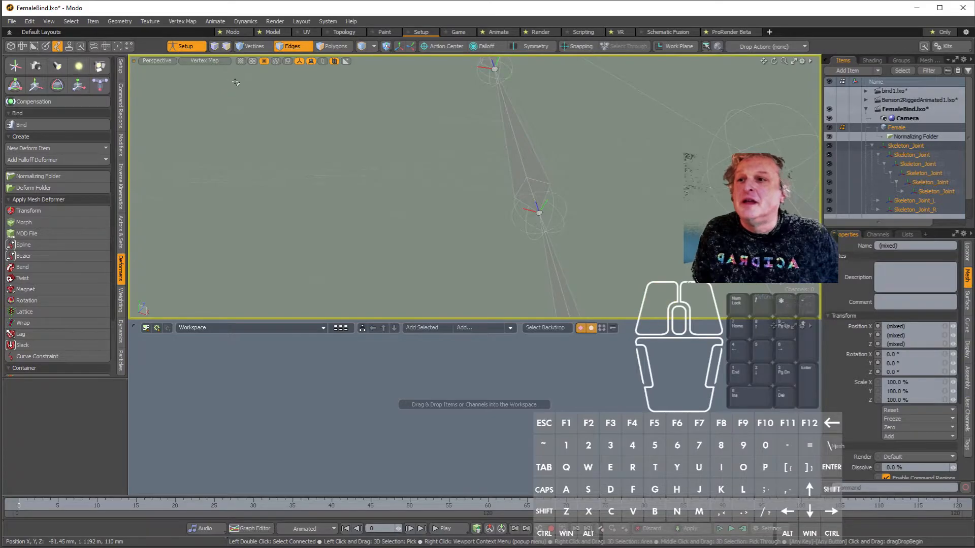
pyautogui.hotkey('ctrl', 'z')
pyautogui.click(202, 60)
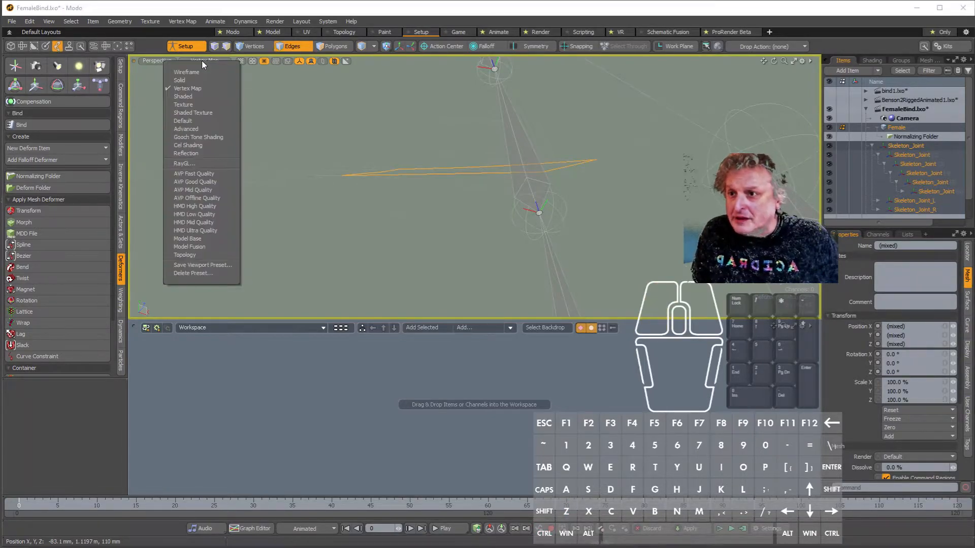
pyautogui.click(204, 97)
pyautogui.moveTo(451, 152)
pyautogui.keyDown('alt'); pyautogui.mouseDown()
pyautogui.moveTo(473, 142)
pyautogui.moveTo(557, 149)
pyautogui.moveTo(536, 133)
pyautogui.moveTo(547, 135)
pyautogui.mouseUp(); pyautogui.keyUp('alt')
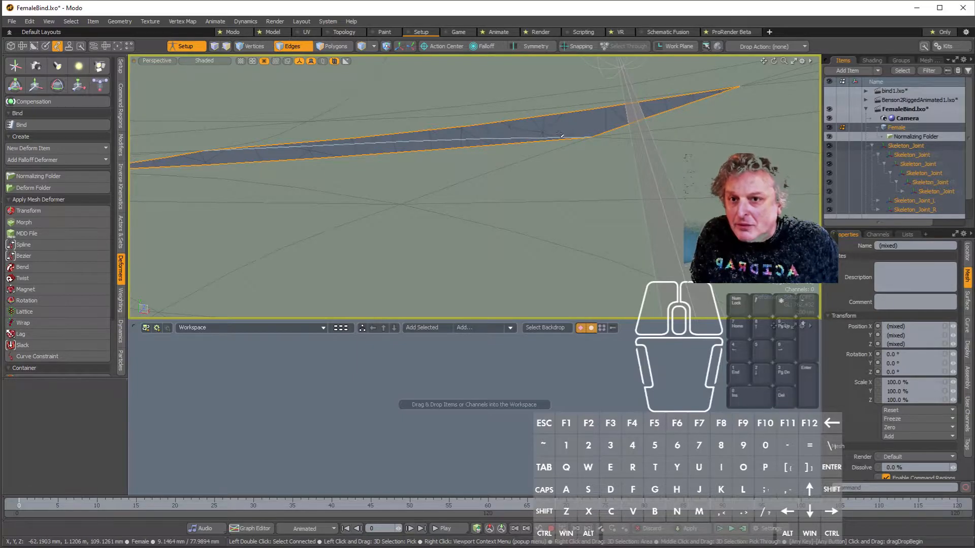
pyautogui.click(531, 144)
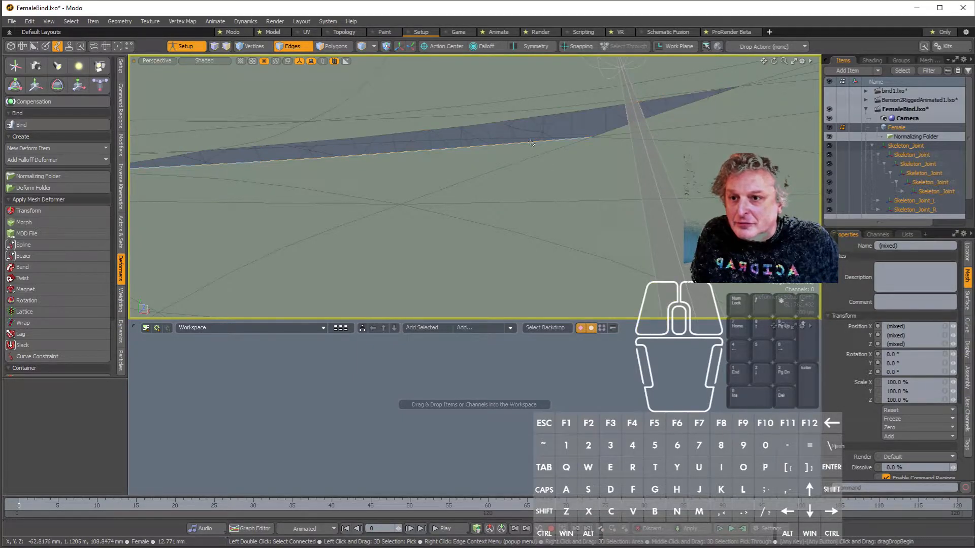
pyautogui.keyDown('shift'); pyautogui.click(526, 121); pyautogui.keyUp('shift')
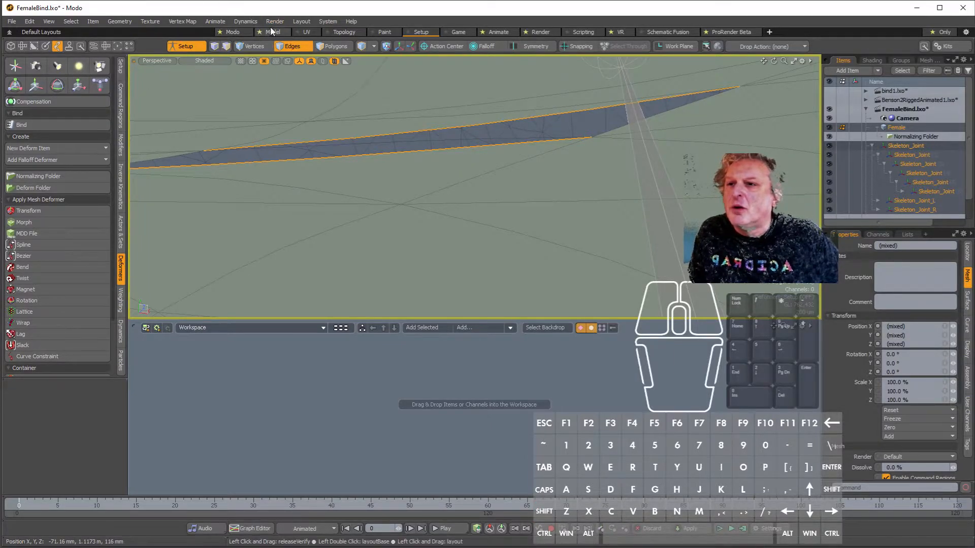
pyautogui.click(244, 33)
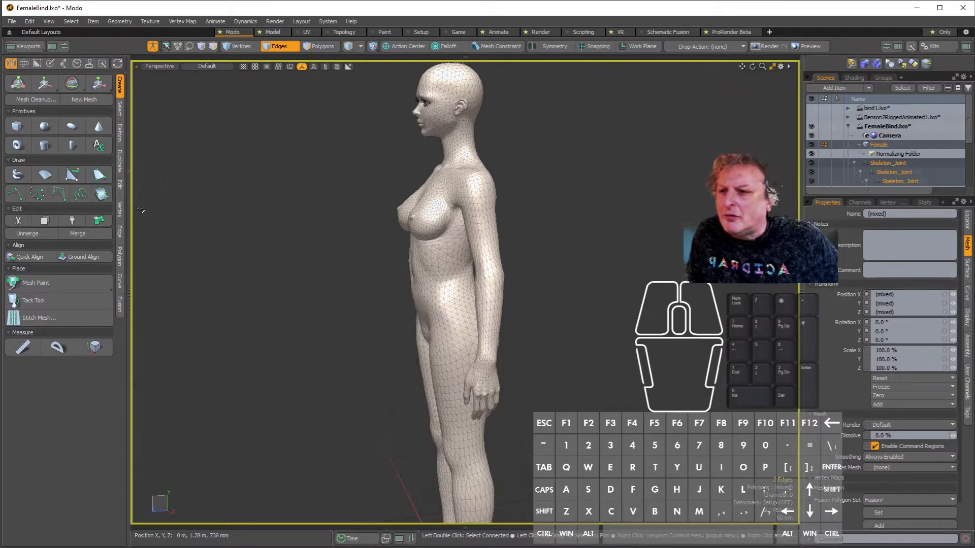
pyautogui.click(120, 231)
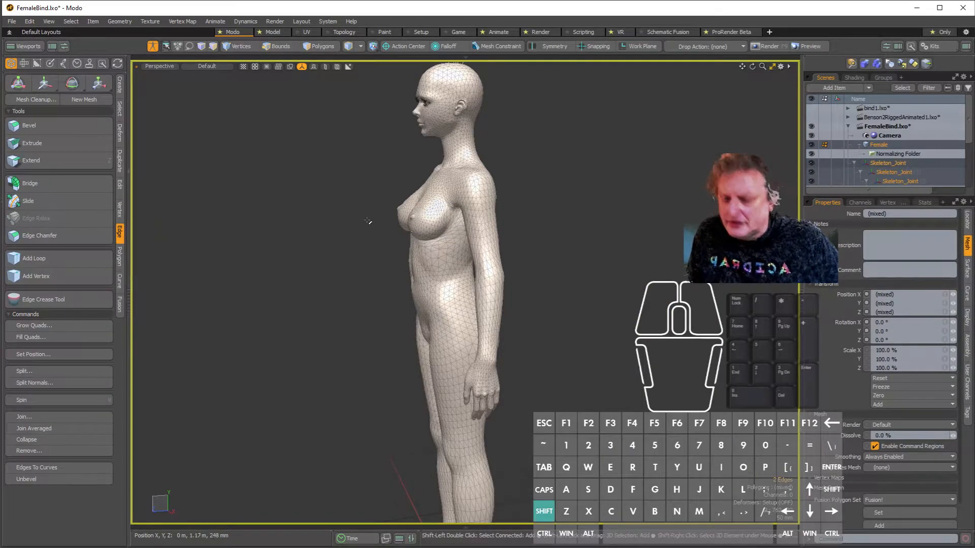
pyautogui.hotkey('shift', 's')
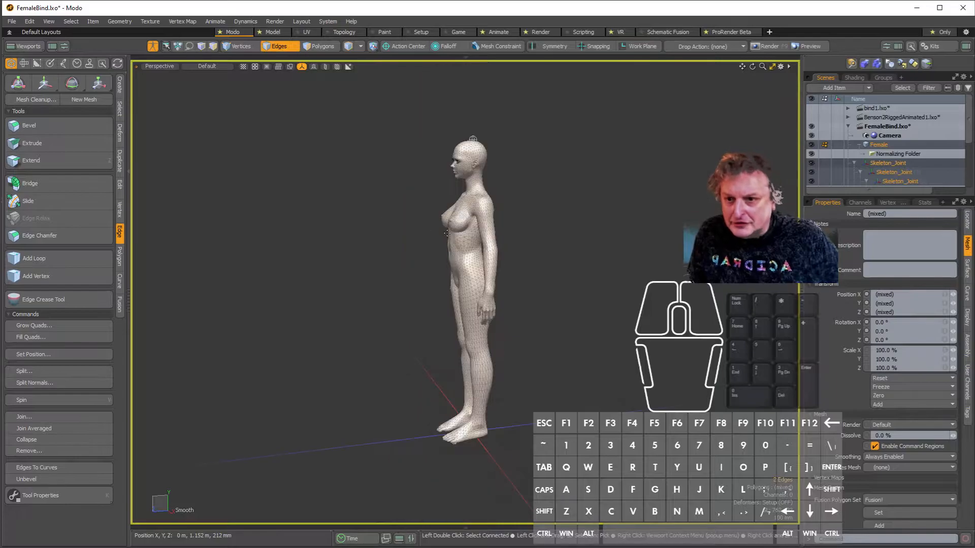
pyautogui.hotkey('shift', 'a')
pyautogui.keyDown('alt'); pyautogui.moveTo(439, 254); pyautogui.dragTo(607, 195); pyautogui.keyUp('alt')
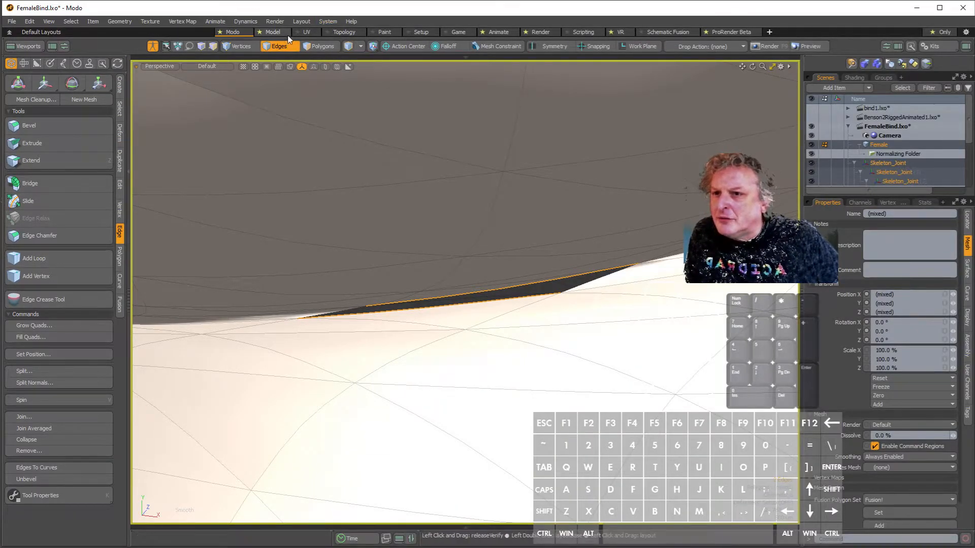
# Step: Close the gap in the Female mesh by merging its two selected opposite edges with Join Averaged
pyautogui.click(275, 32)
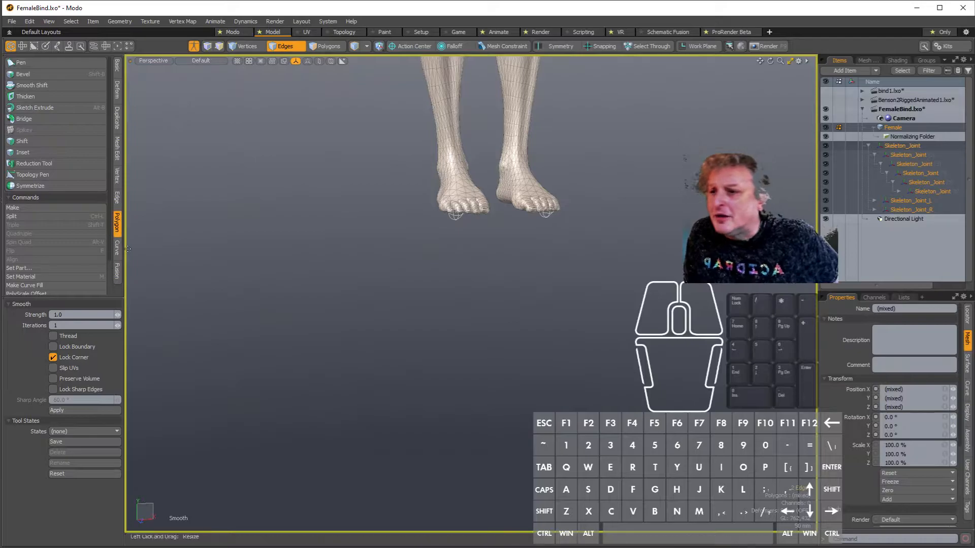
pyautogui.click(117, 198)
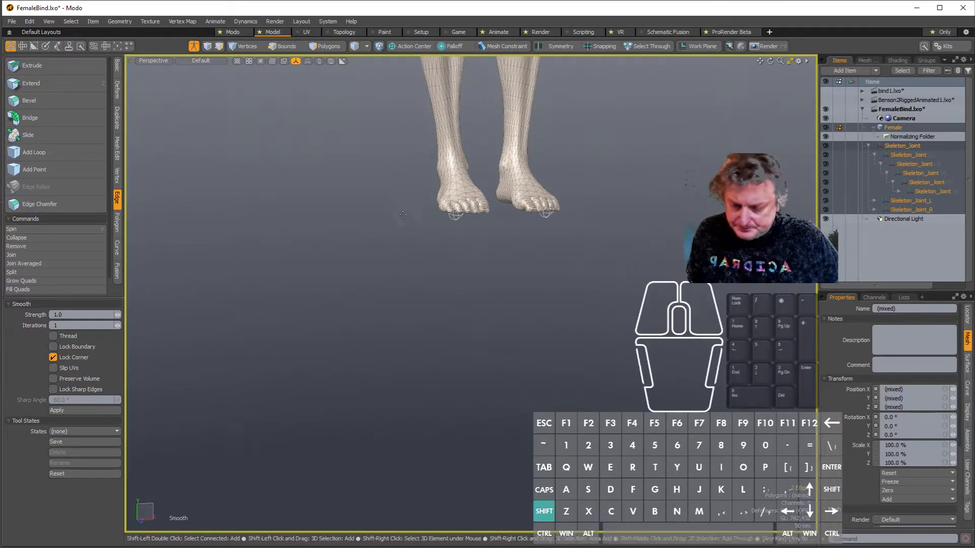
pyautogui.hotkey('shift', 'a')
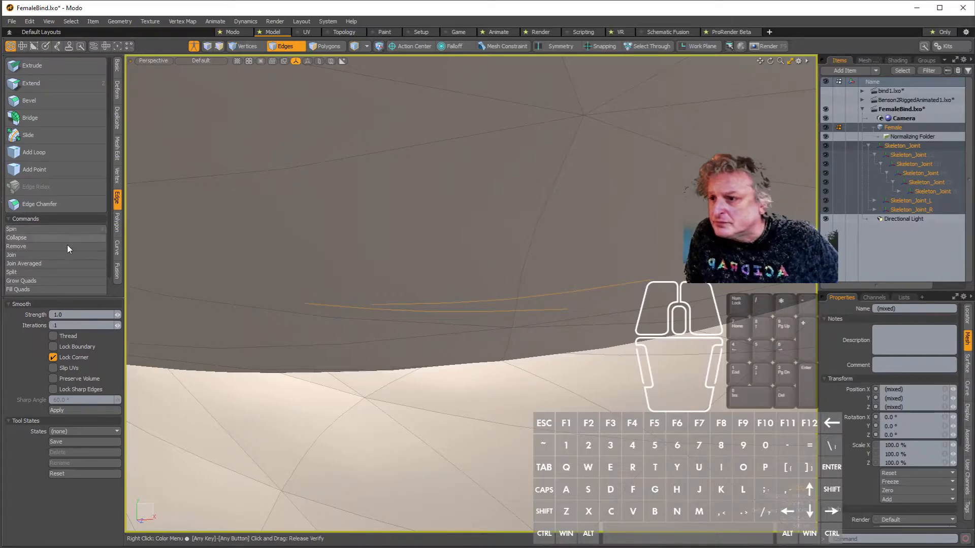
pyautogui.click(59, 262)
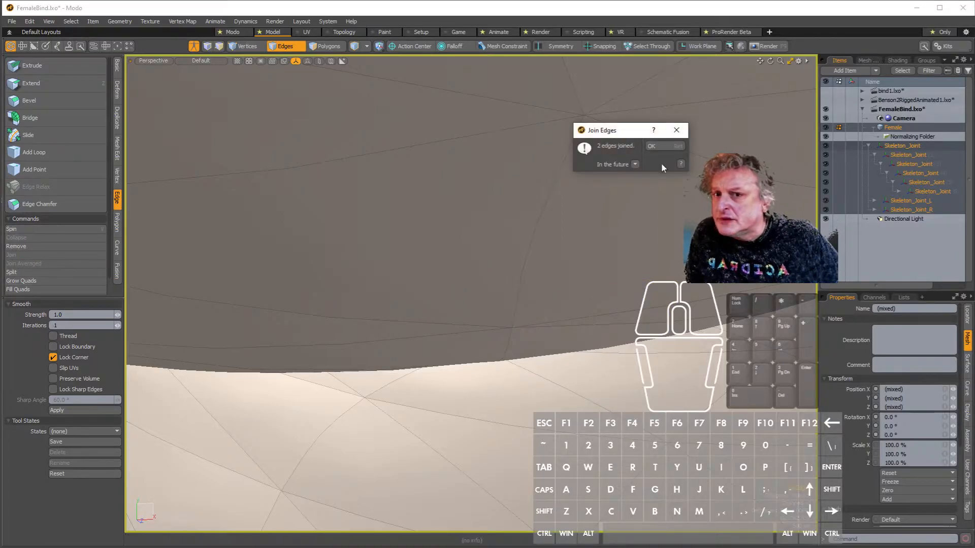
pyautogui.click(668, 145)
# Step: Try to select the edge loop running along the remaining narrow gap in the Female mesh
pyautogui.keyDown('alt'); pyautogui.moveTo(537, 231); pyautogui.dragTo(428, 269); pyautogui.keyUp('alt')
pyautogui.keyDown('alt'); pyautogui.scroll(-10, 573, 208); pyautogui.keyUp('alt')
pyautogui.keyDown('alt'); pyautogui.scroll(10, 381, 375); pyautogui.keyUp('alt')
pyautogui.keyDown('alt'); pyautogui.moveTo(380, 374); pyautogui.dragTo(390, 311); pyautogui.keyUp('alt')
pyautogui.keyDown('alt'); pyautogui.scroll(3, 441, 362); pyautogui.keyUp('alt')
pyautogui.keyDown('alt'); pyautogui.keyDown('shift'); pyautogui.moveTo(463, 400); pyautogui.dragTo(427, 192); pyautogui.keyUp('shift'); pyautogui.keyUp('alt')
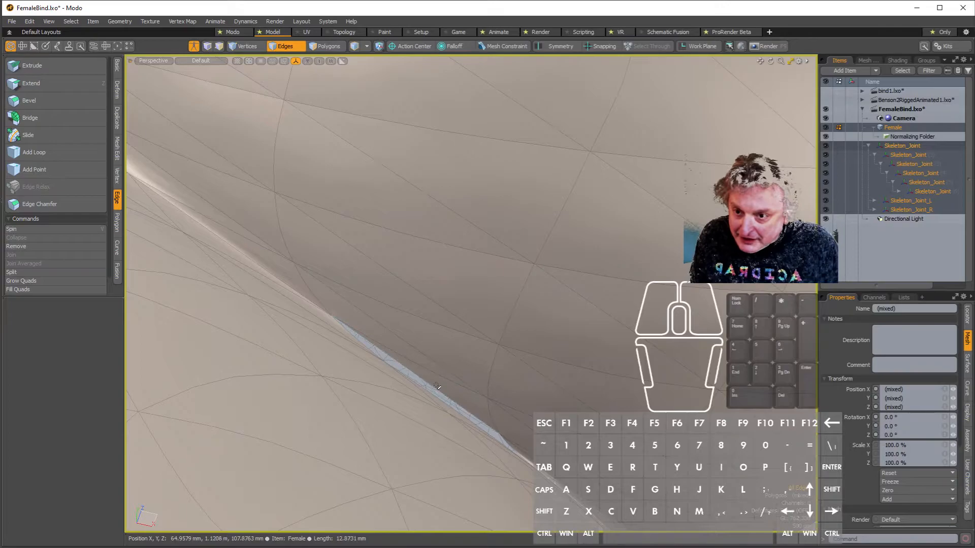
pyautogui.click(437, 387)
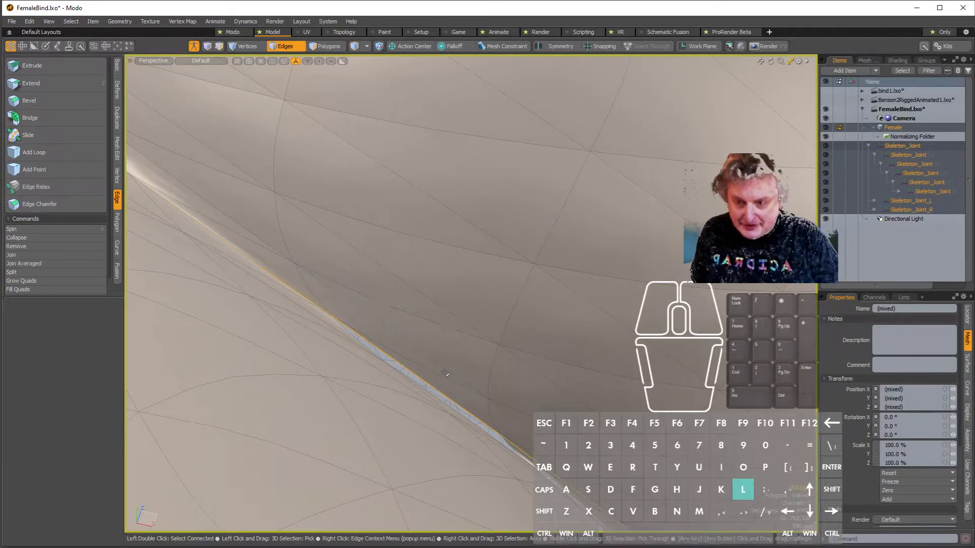
pyautogui.hotkey('shift', 'a')
# Step: Select the two long opposite edges of the remaining gap and merge them with Join Averaged
pyautogui.scroll(8, 526, 321)
pyautogui.keyDown('alt'); pyautogui.moveTo(520, 319); pyautogui.dragTo(457, 305); pyautogui.keyUp('alt')
pyautogui.click(424, 280)
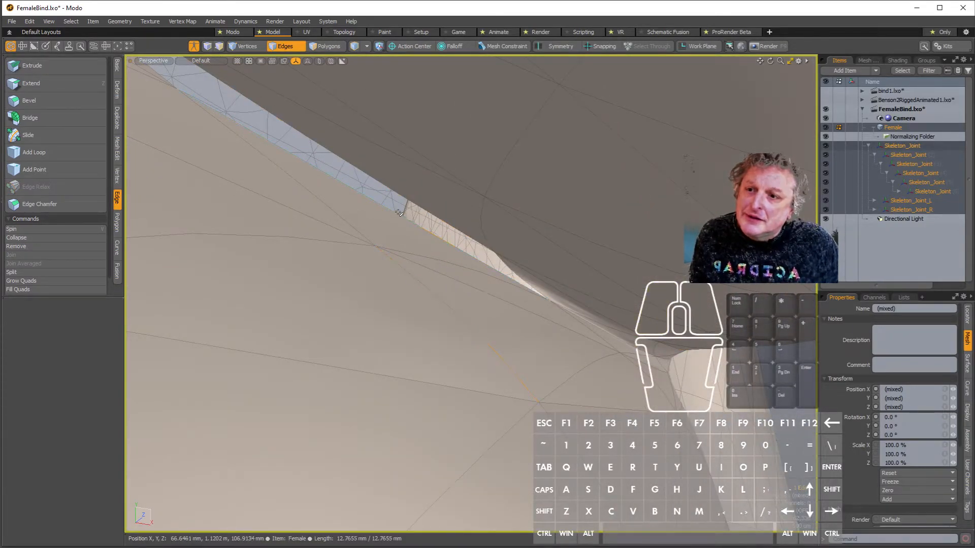
pyautogui.keyDown('alt'); pyautogui.moveTo(412, 223); pyautogui.dragTo(421, 198); pyautogui.keyUp('alt')
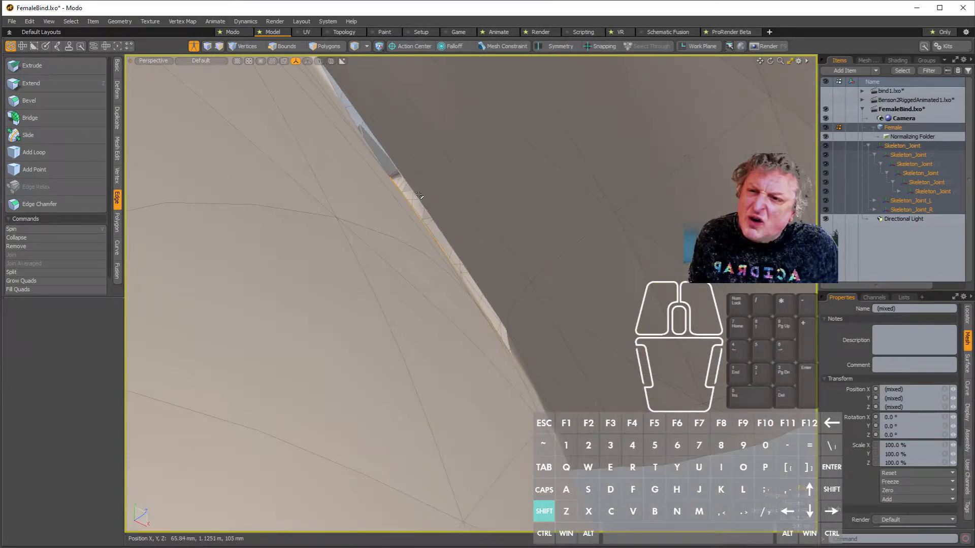
pyautogui.keyDown('alt'); pyautogui.moveTo(461, 201); pyautogui.dragTo(356, 243); pyautogui.keyUp('alt')
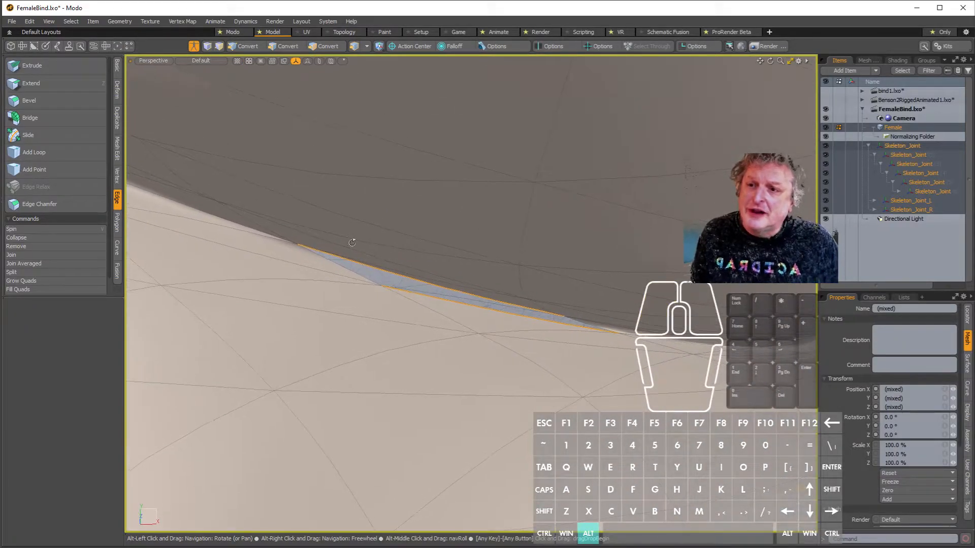
pyautogui.click(47, 262)
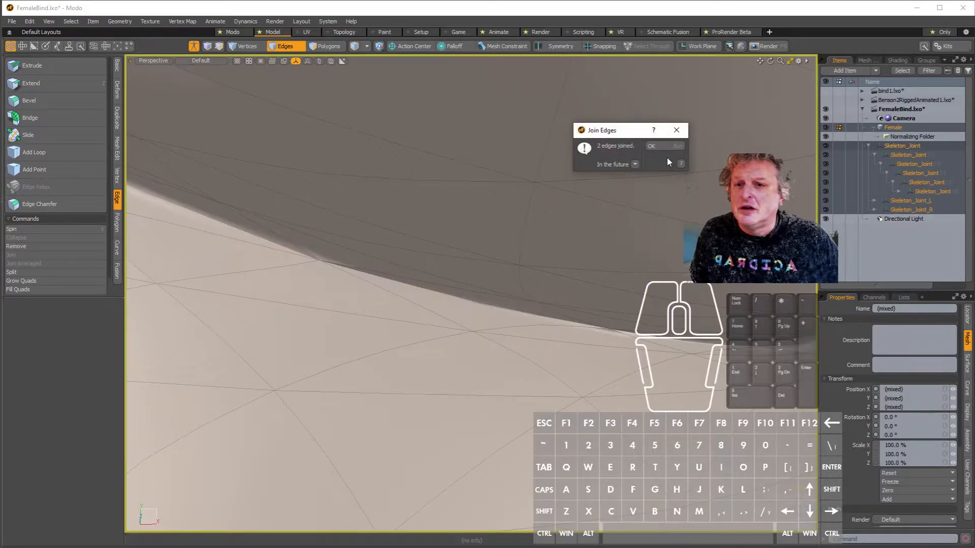
pyautogui.click(660, 149)
# Step: Run Mesh Cleanup on the Female mesh with all cleanup options enabled
pyautogui.scroll(-15, 553, 189)
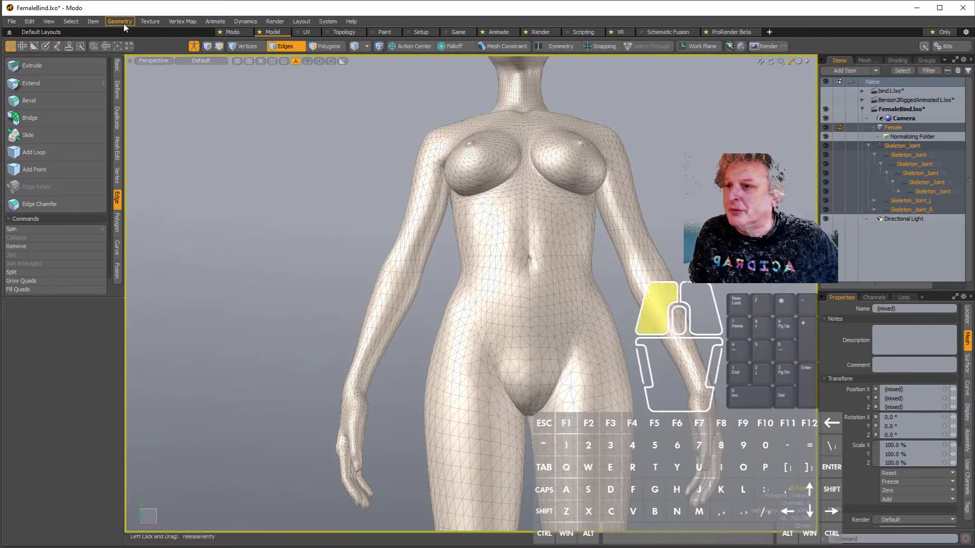
pyautogui.click(123, 24)
pyautogui.click(170, 134)
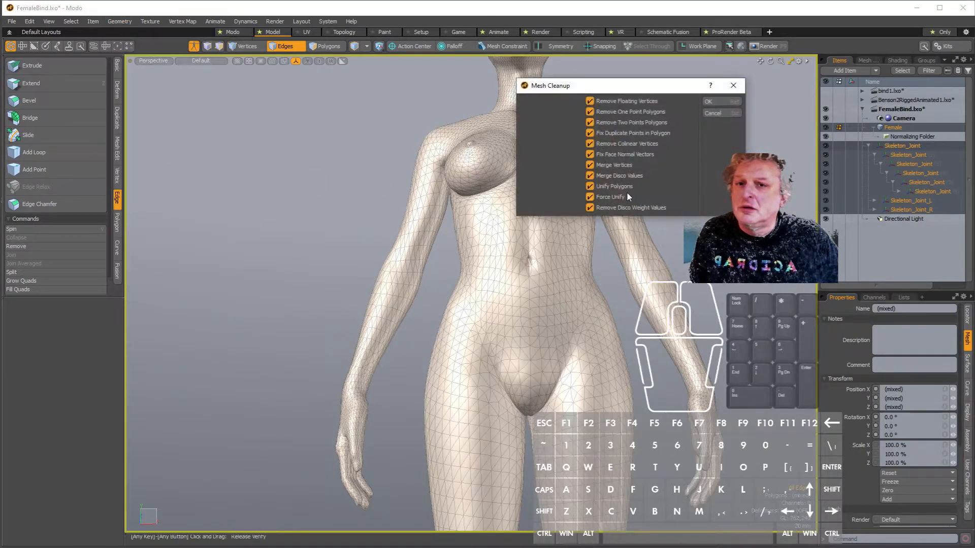
pyautogui.click(718, 102)
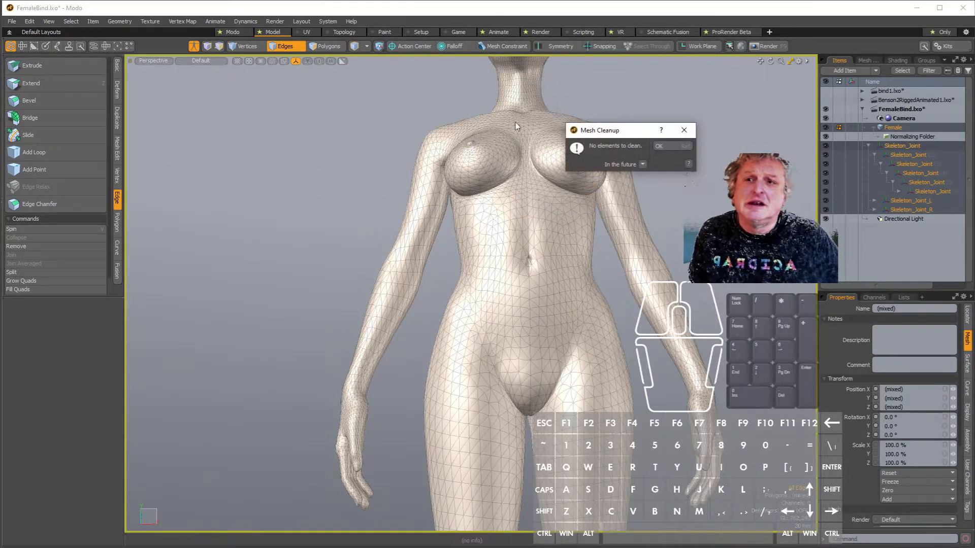
pyautogui.click(665, 146)
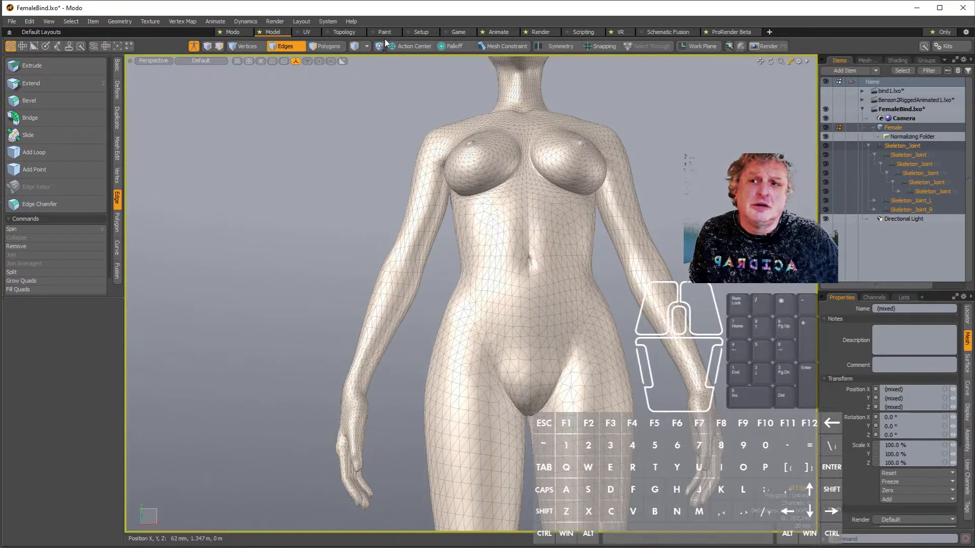
# Step: Retry binding the repaired Female mesh to the joint hierarchy in the Setup layout with the Heat bind type
pyautogui.click(421, 32)
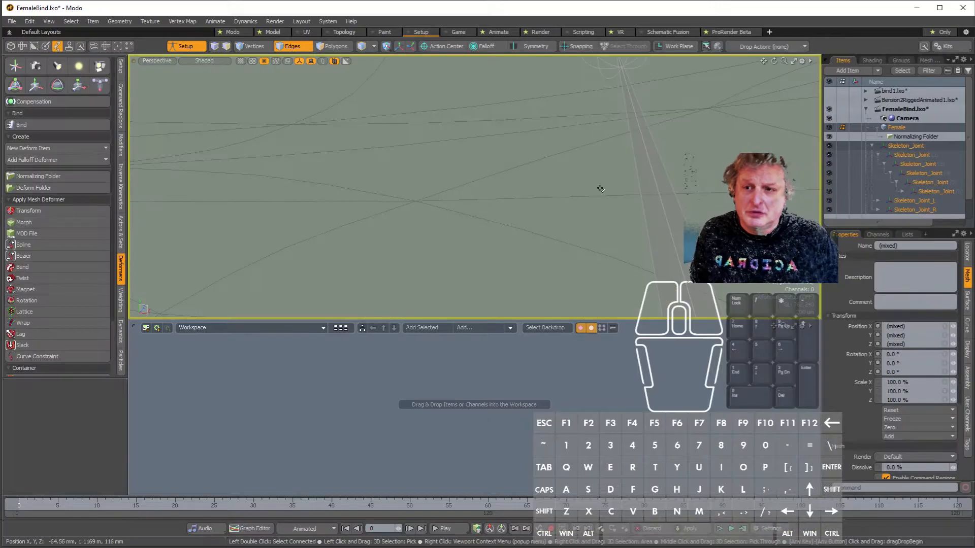
pyautogui.hotkey('shift', 'a')
pyautogui.scroll(5, 475, 188)
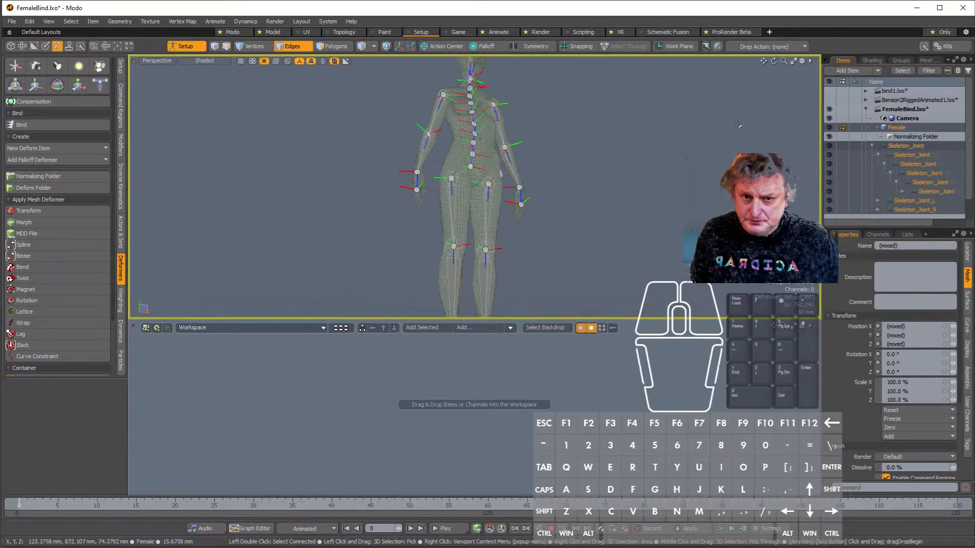
pyautogui.click(47, 125)
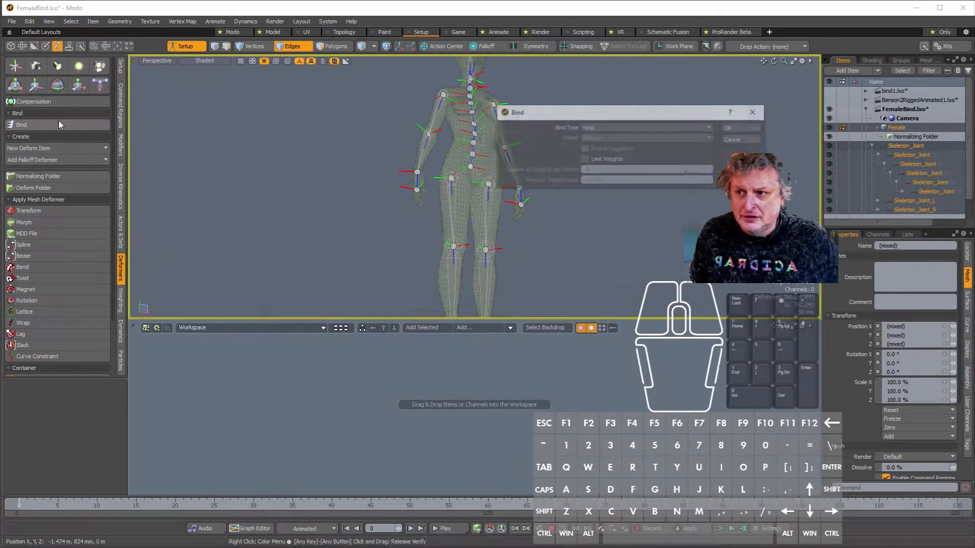
pyautogui.click(732, 128)
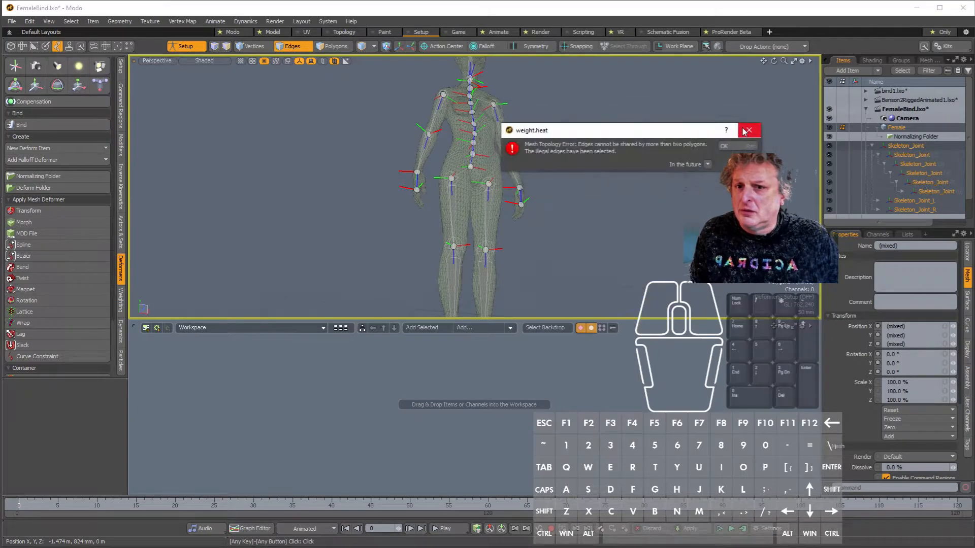
pyautogui.click(730, 146)
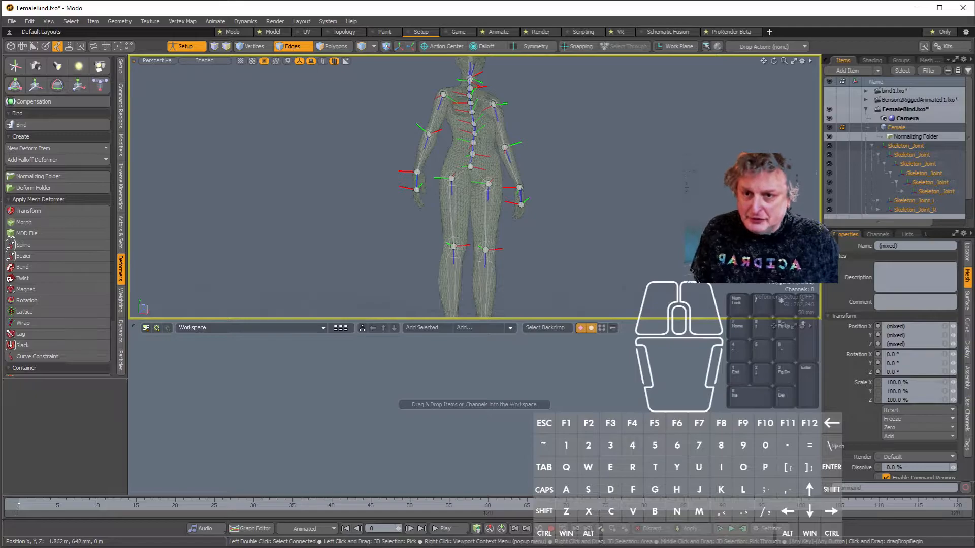
# Step: Examine the newly selected illegal edges around the small gap in the Female mesh's face up close
pyautogui.hotkey('shift', 'a')
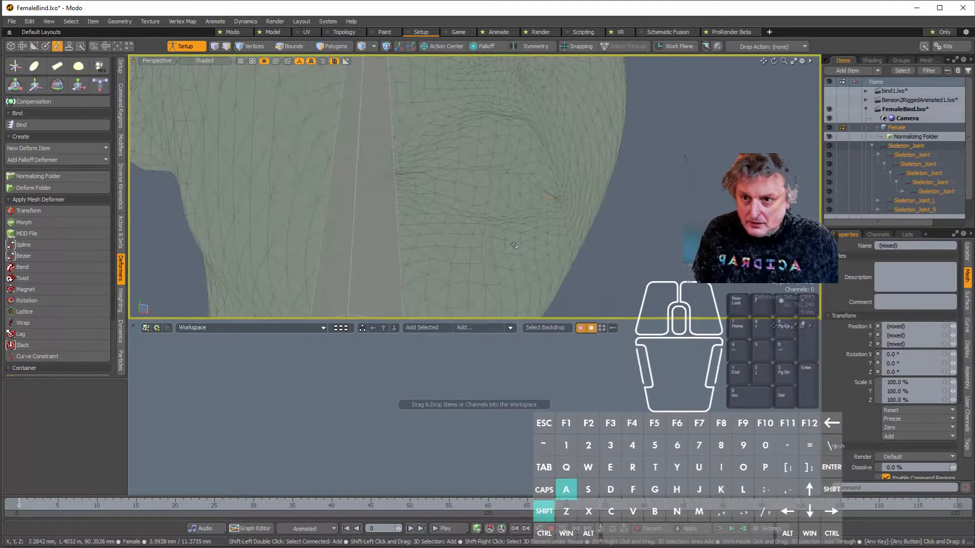
pyautogui.keyDown('alt'); pyautogui.moveTo(571, 216); pyautogui.dragTo(327, 170); pyautogui.keyUp('alt')
pyautogui.keyDown('alt'); pyautogui.moveTo(325, 109); pyautogui.dragTo(332, 90); pyautogui.keyUp('alt')
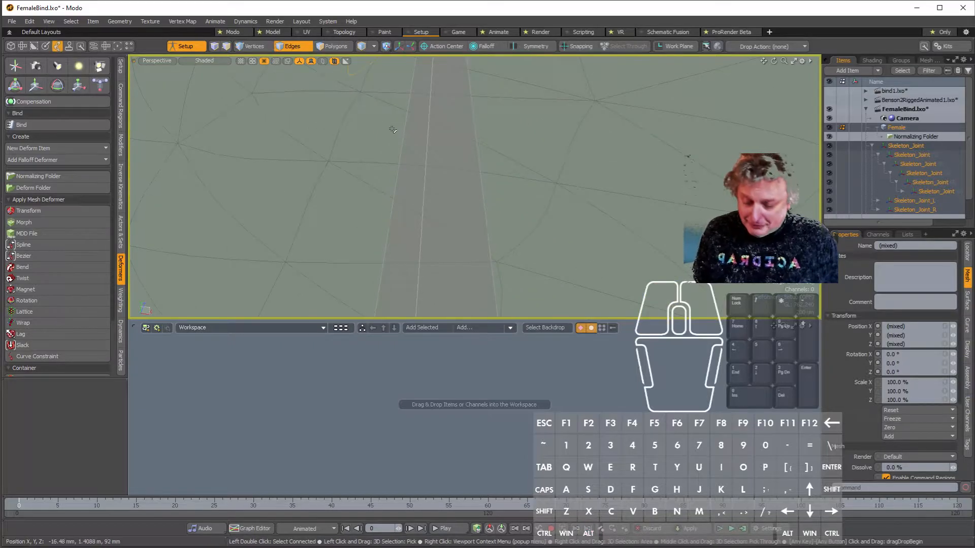
pyautogui.press('a')
pyautogui.scroll(5, 383, 172)
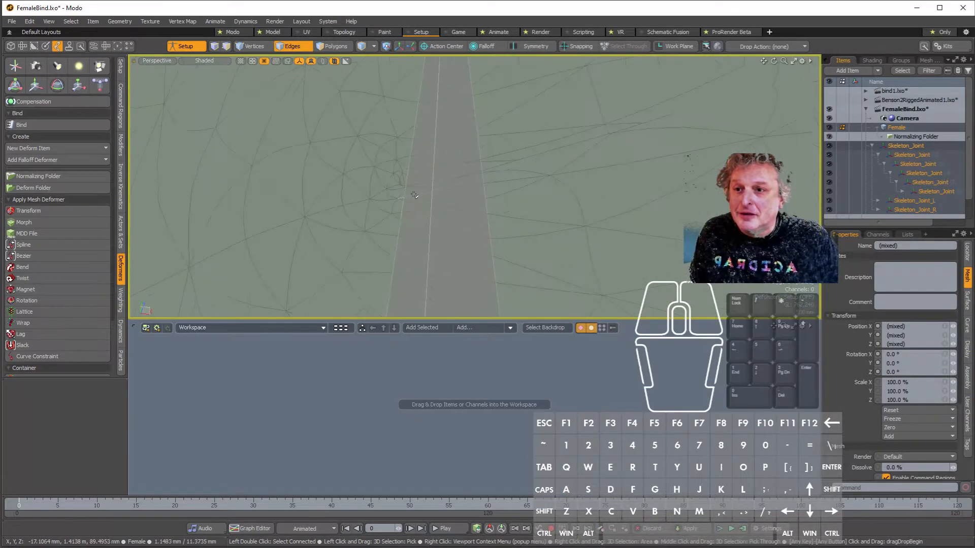
pyautogui.keyDown('alt'); pyautogui.moveTo(414, 195); pyautogui.dragTo(426, 191); pyautogui.keyUp('alt')
pyautogui.keyDown('alt'); pyautogui.moveTo(411, 247); pyautogui.dragTo(471, 258); pyautogui.keyUp('alt')
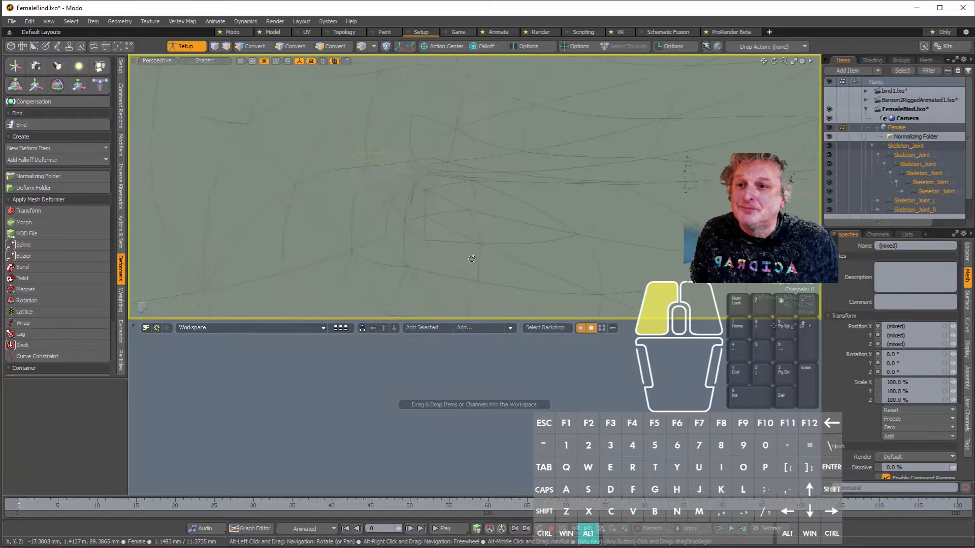
pyautogui.keyDown('alt'); pyautogui.moveTo(379, 232); pyautogui.dragTo(385, 232); pyautogui.keyUp('alt')
pyautogui.scroll(10, 433, 189)
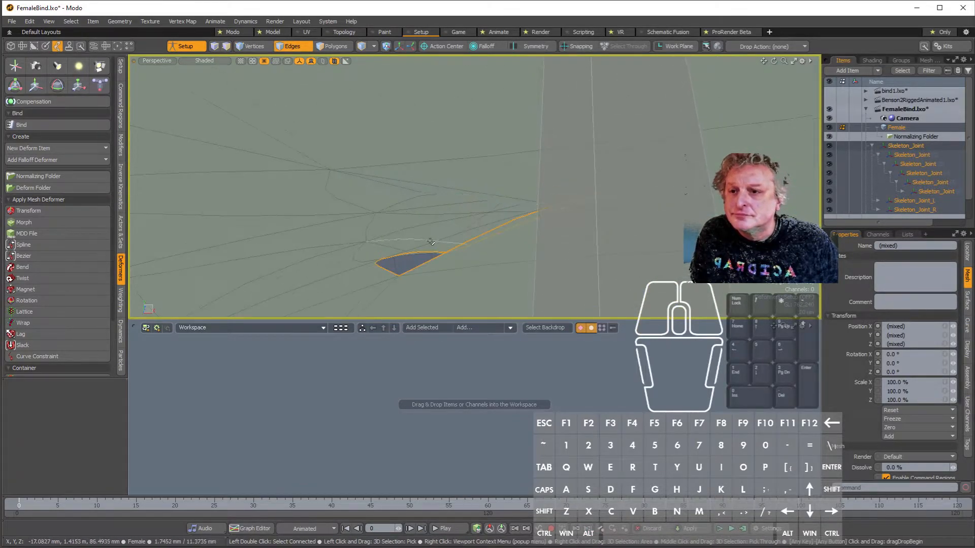
# Step: Add the missing lower border edge of the small gap at the corner of the mouth to the illegal-edge selection
pyautogui.press('alt')
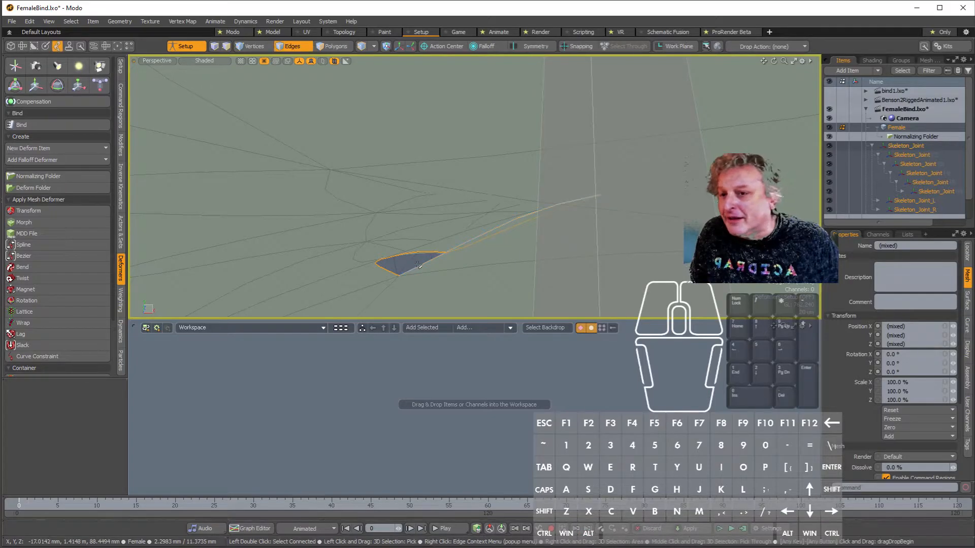
pyautogui.press('shift')
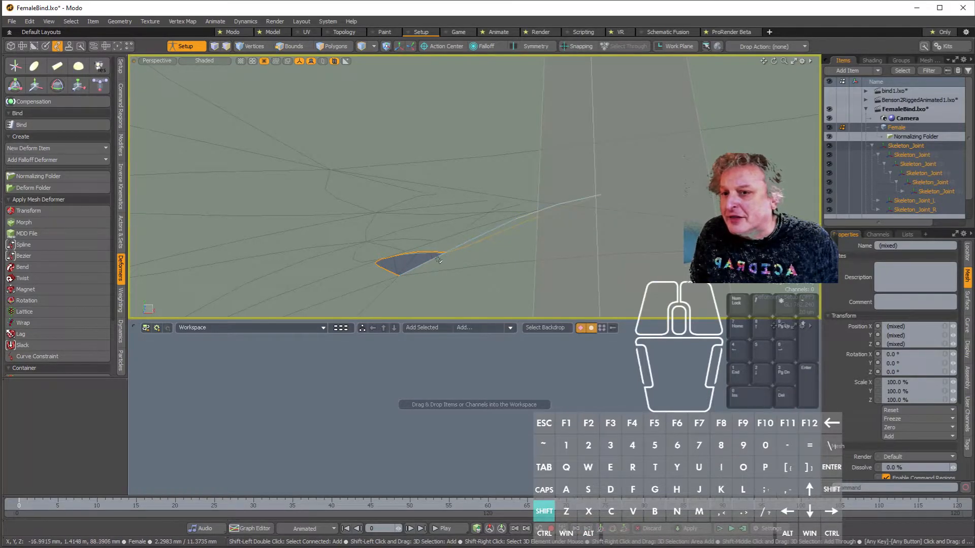
pyautogui.keyDown('shift'); pyautogui.click(433, 260); pyautogui.keyUp('shift')
pyautogui.hotkey('shift', 'a')
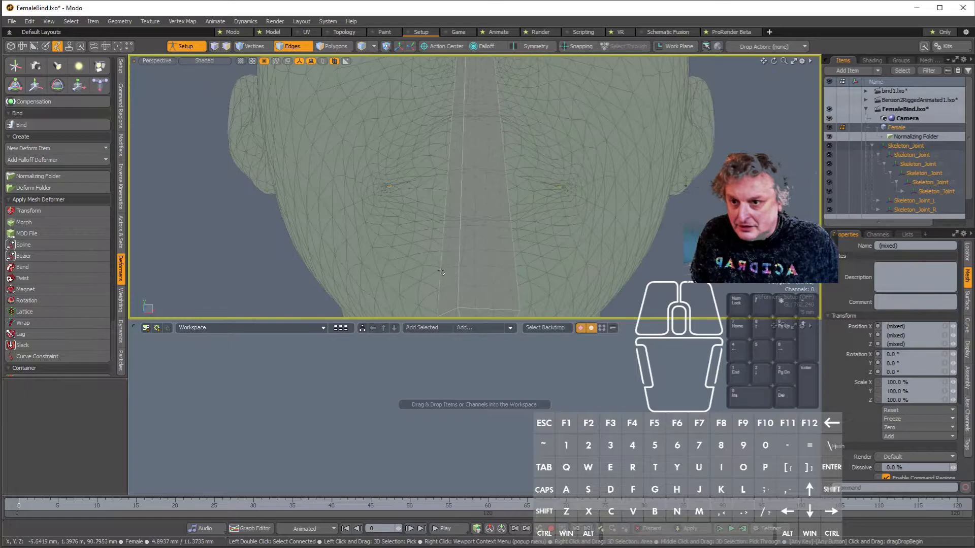
pyautogui.scroll(-8, 446, 135)
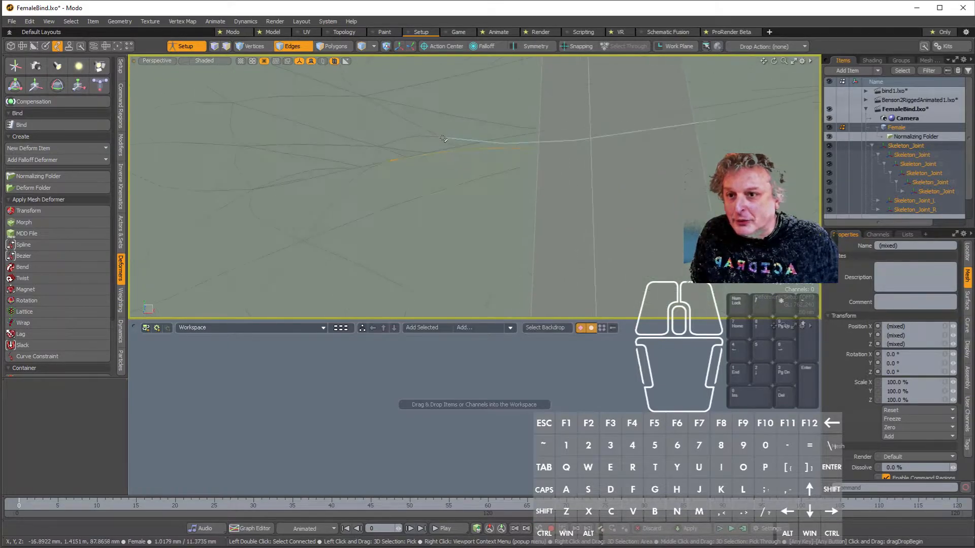
pyautogui.keyDown('alt'); pyautogui.moveTo(456, 220); pyautogui.dragTo(497, 245); pyautogui.keyUp('alt')
pyautogui.keyDown('alt'); pyautogui.keyDown('shift'); pyautogui.moveTo(545, 205); pyautogui.dragTo(537, 194); pyautogui.keyUp('shift'); pyautogui.keyUp('alt')
pyautogui.keyDown('alt'); pyautogui.keyDown('shift'); pyautogui.scroll(-2, 538, 194); pyautogui.keyUp('shift'); pyautogui.keyUp('alt')
pyautogui.keyDown('alt'); pyautogui.keyDown('shift'); pyautogui.scroll(-2, 537, 194); pyautogui.keyUp('shift'); pyautogui.keyUp('alt')
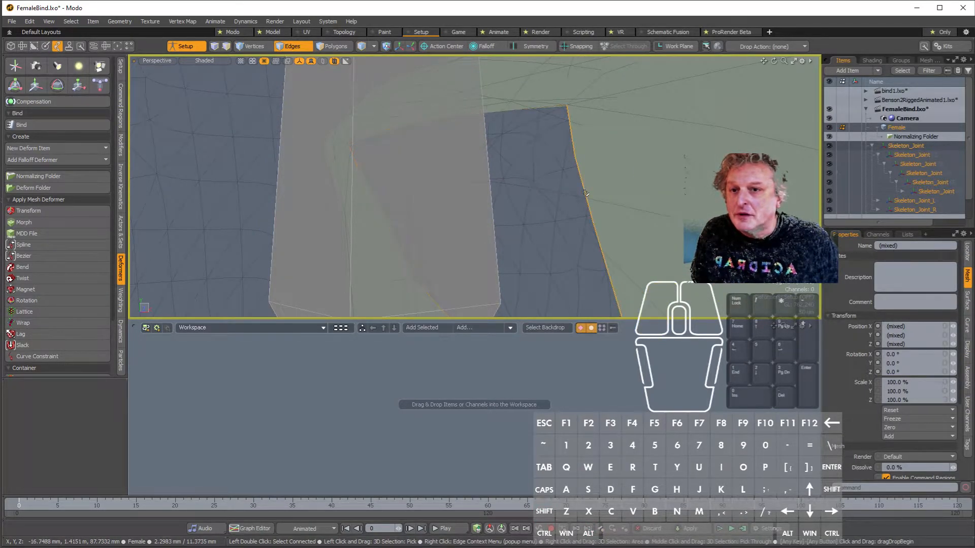
# Step: Add the long slanted border edges of the mouth-corner gap to the edge selection
pyautogui.press('shift')
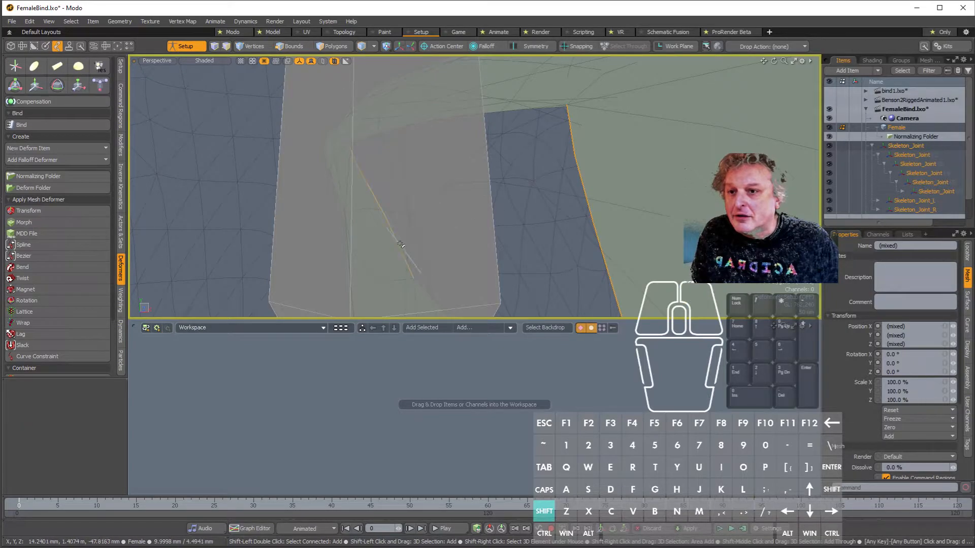
pyautogui.keyDown('alt'); pyautogui.keyDown('shift'); pyautogui.moveTo(509, 256); pyautogui.dragTo(524, 217); pyautogui.keyUp('shift'); pyautogui.keyUp('alt')
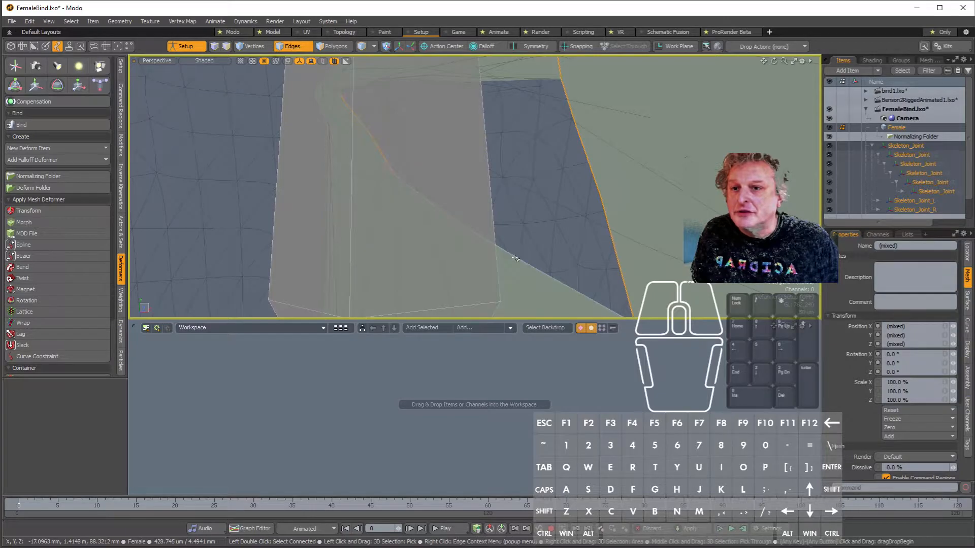
pyautogui.press('shift')
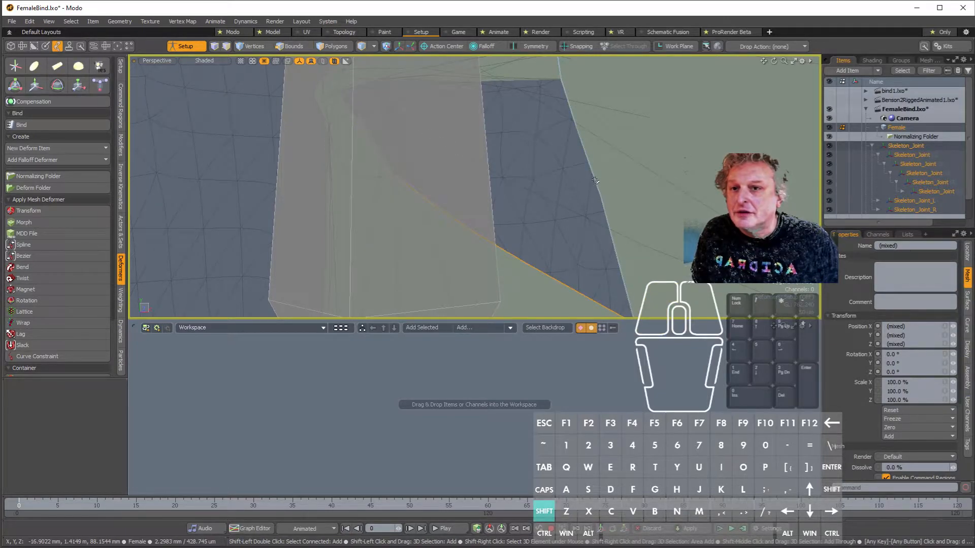
pyautogui.scroll(-2, 593, 185)
pyautogui.keyDown('shift'); pyautogui.scroll(-4, 590, 186); pyautogui.keyUp('shift')
pyautogui.hotkey('shift', 'a')
pyautogui.scroll(2, 499, 202)
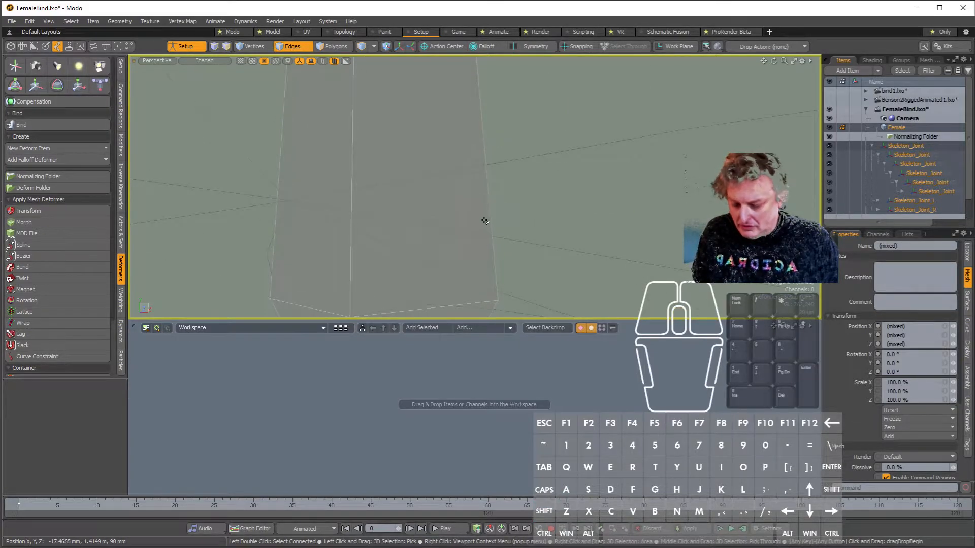
# Step: Complete the selection of the edges surrounding the mouth-corner gap and convert it to a vertex selection
pyautogui.keyDown('alt'); pyautogui.moveTo(485, 221); pyautogui.dragTo(513, 182); pyautogui.keyUp('alt')
pyautogui.keyDown('alt'); pyautogui.moveTo(612, 186); pyautogui.dragTo(479, 216); pyautogui.keyUp('alt')
pyautogui.hotkey('shift', 'a')
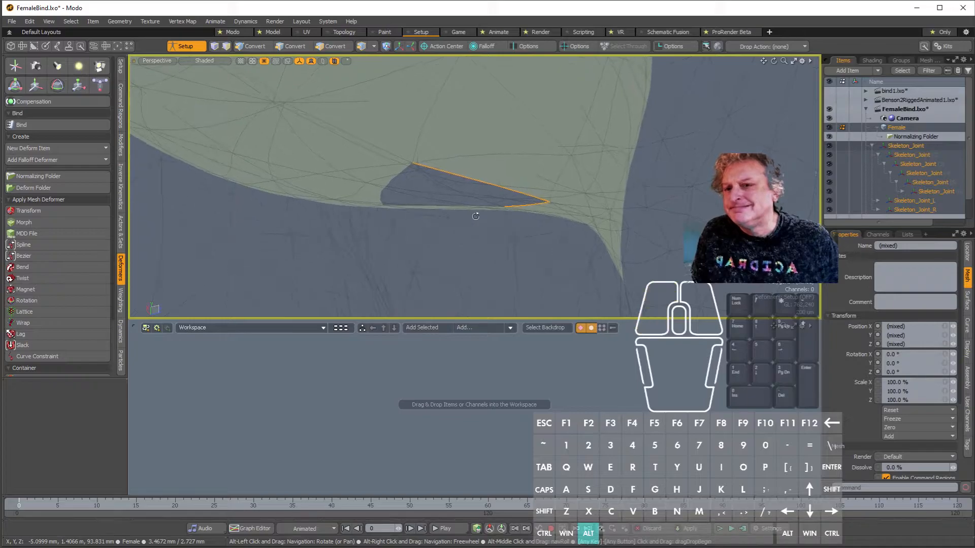
pyautogui.scroll(5, 434, 183)
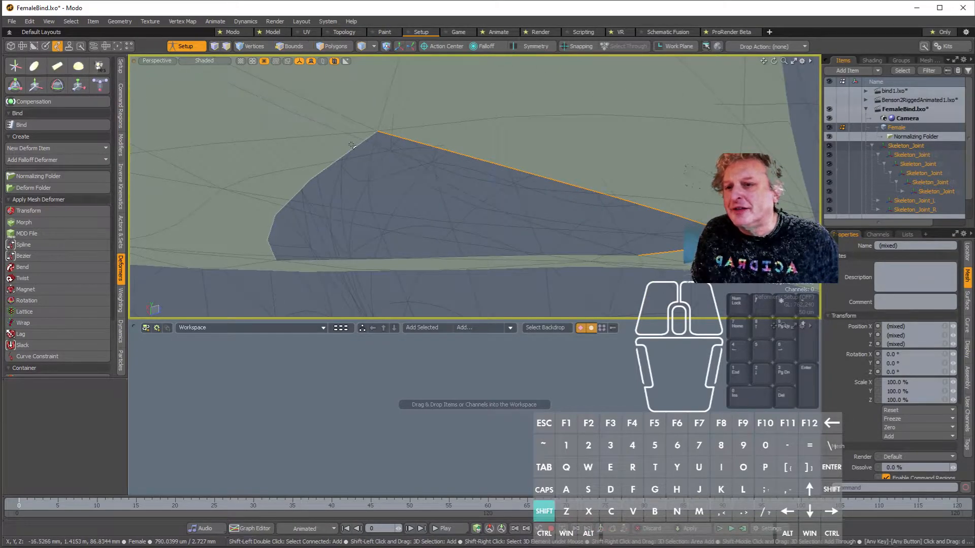
pyautogui.keyDown('alt'); pyautogui.moveTo(417, 259); pyautogui.dragTo(330, 155); pyautogui.keyUp('alt')
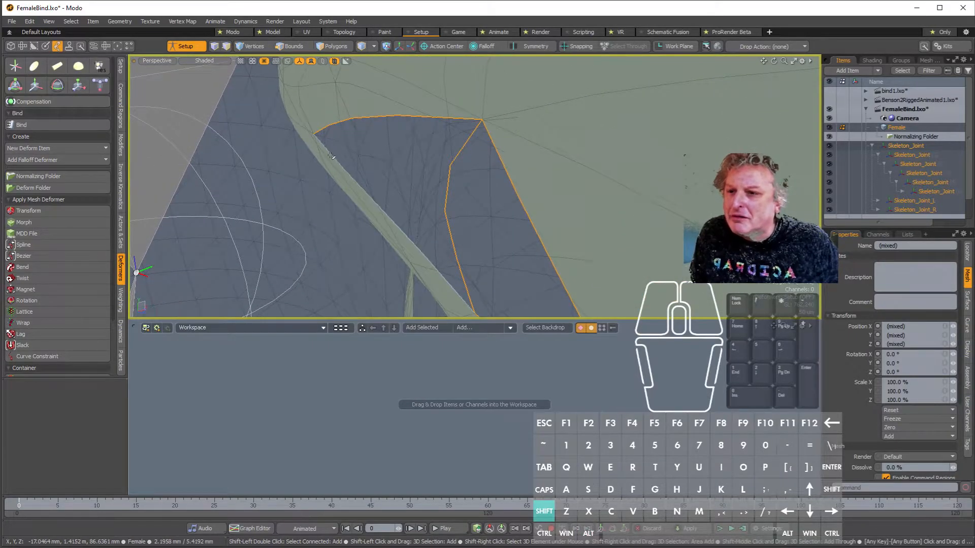
pyautogui.keyDown('alt'); pyautogui.keyDown('shift'); pyautogui.moveTo(438, 213); pyautogui.dragTo(396, 191); pyautogui.keyUp('shift'); pyautogui.keyUp('alt')
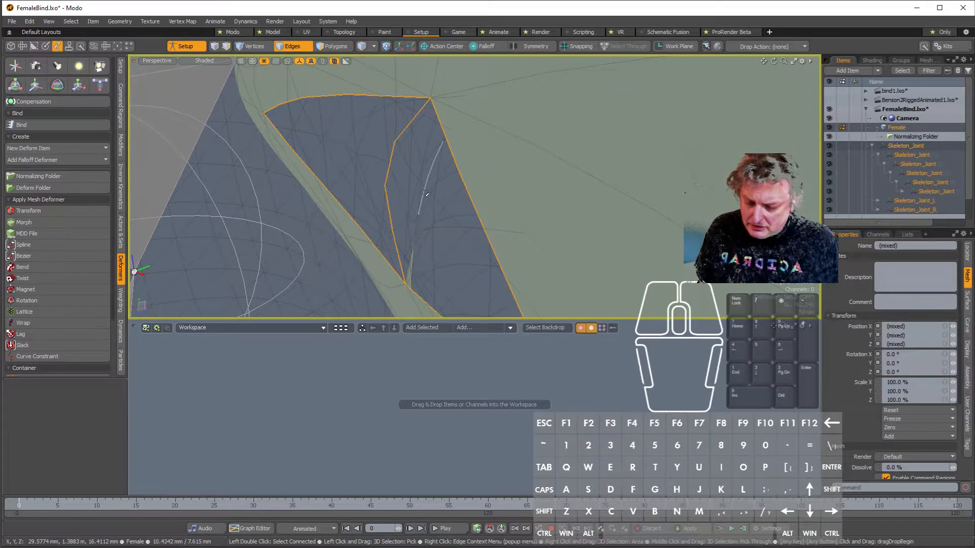
pyautogui.hotkey('alt', '1')
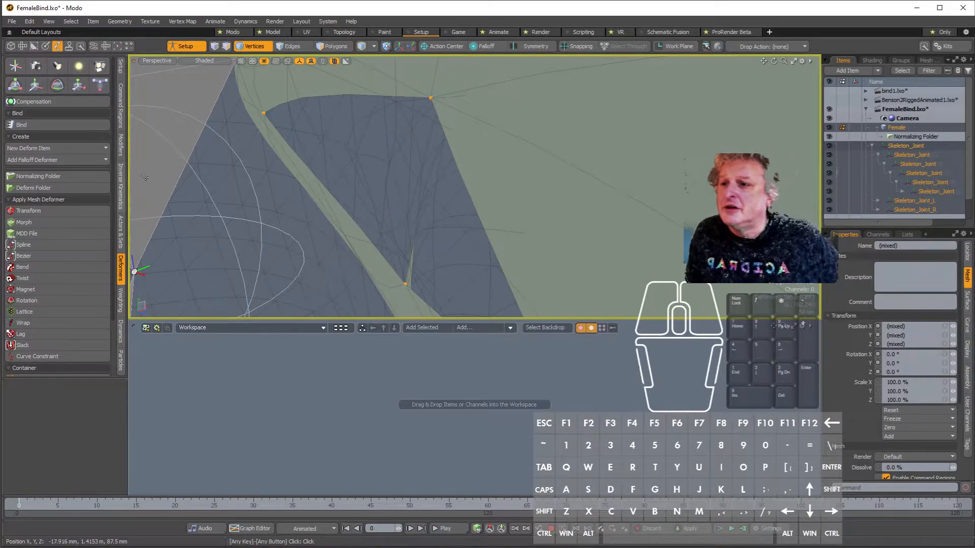
# Step: Merge the selected gap vertices with the vertex Join Averaged command in the Model layout
pyautogui.click(270, 32)
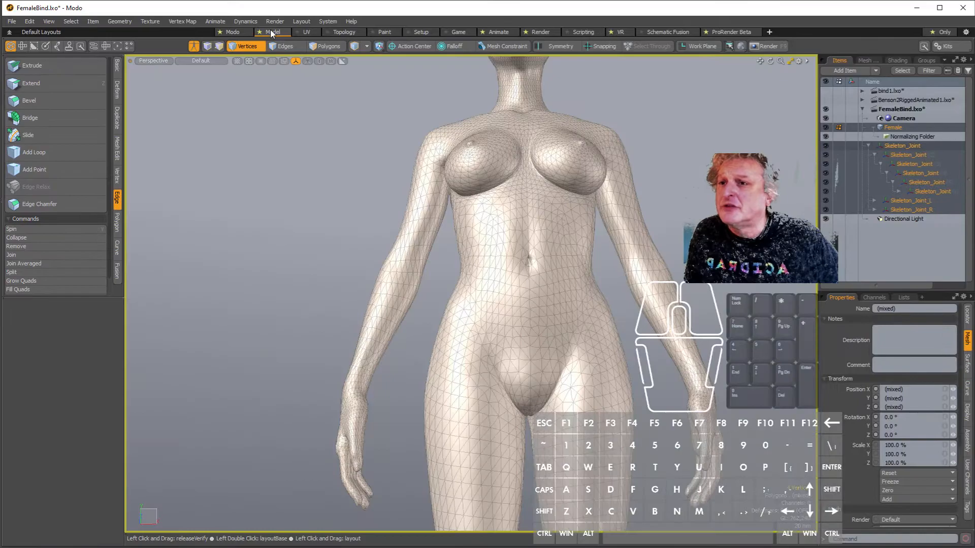
pyautogui.hotkey('shift', 'a')
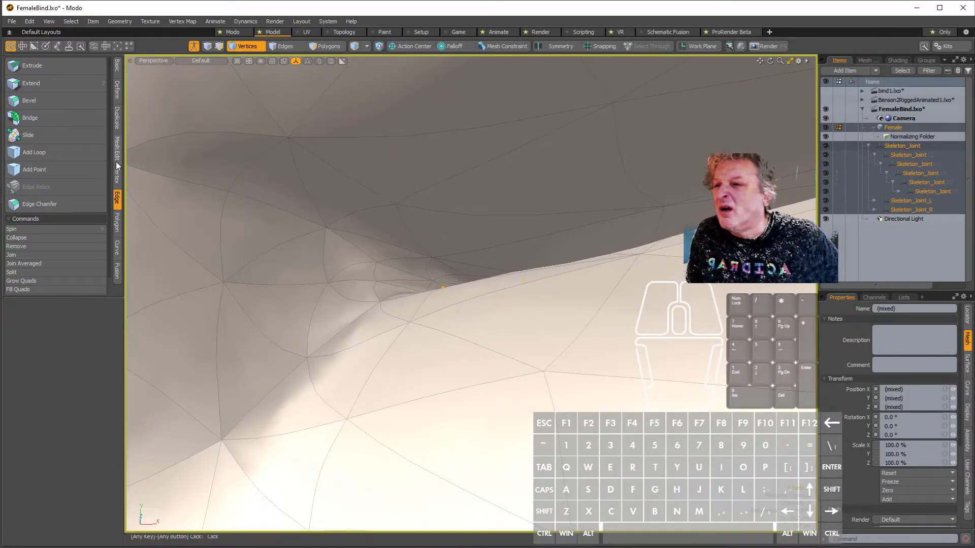
pyautogui.click(117, 177)
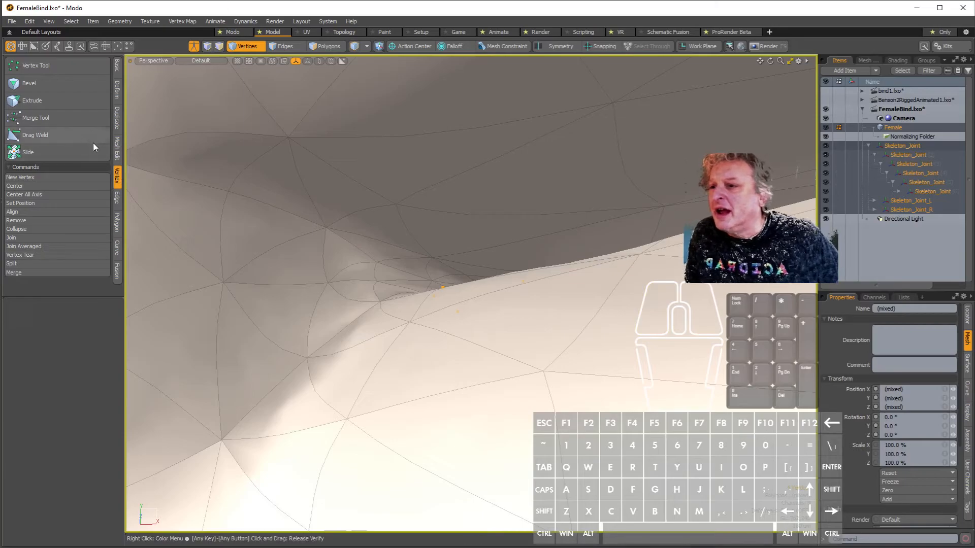
pyautogui.click(46, 246)
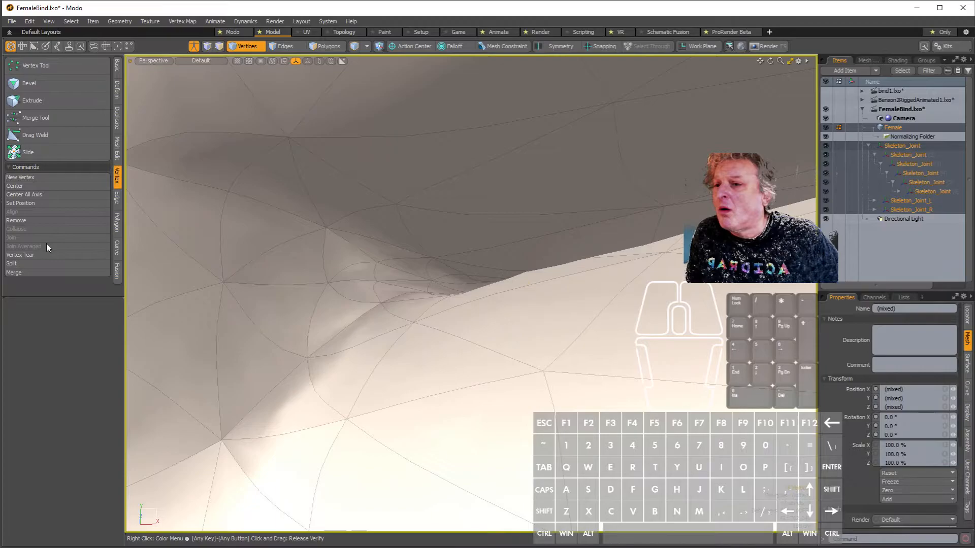
# Step: Examine the lips and the opposite corner of the mouth up close for a matching gap
pyautogui.scroll(3, 442, 287)
pyautogui.moveTo(442, 287)
pyautogui.keyDown('alt'); pyautogui.mouseDown()
pyautogui.moveTo(459, 336)
pyautogui.moveTo(450, 320)
pyautogui.moveTo(159, 289)
pyautogui.mouseUp(); pyautogui.keyUp('alt')
pyautogui.keyDown('alt'); pyautogui.scroll(-2, 454, 322); pyautogui.keyUp('alt')
pyautogui.keyDown('alt'); pyautogui.keyDown('shift'); pyautogui.moveTo(474, 272); pyautogui.dragTo(235, 285); pyautogui.keyUp('shift'); pyautogui.keyUp('alt')
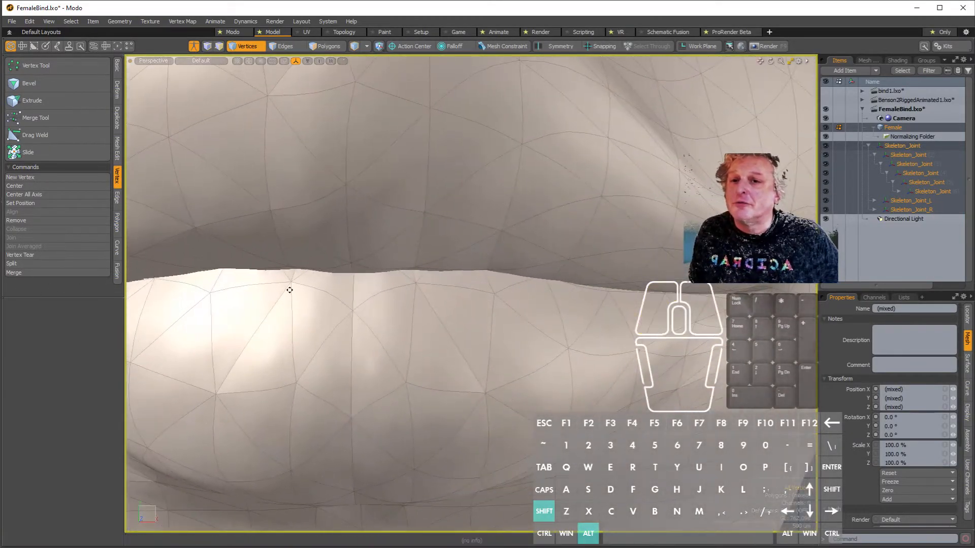
pyautogui.keyDown('alt'); pyautogui.keyDown('shift'); pyautogui.moveTo(513, 300); pyautogui.dragTo(197, 296); pyautogui.keyUp('shift'); pyautogui.keyUp('alt')
pyautogui.keyDown('alt'); pyautogui.keyDown('shift'); pyautogui.moveTo(430, 310); pyautogui.dragTo(277, 327); pyautogui.keyUp('shift'); pyautogui.keyUp('alt')
pyautogui.scroll(7, 360, 326)
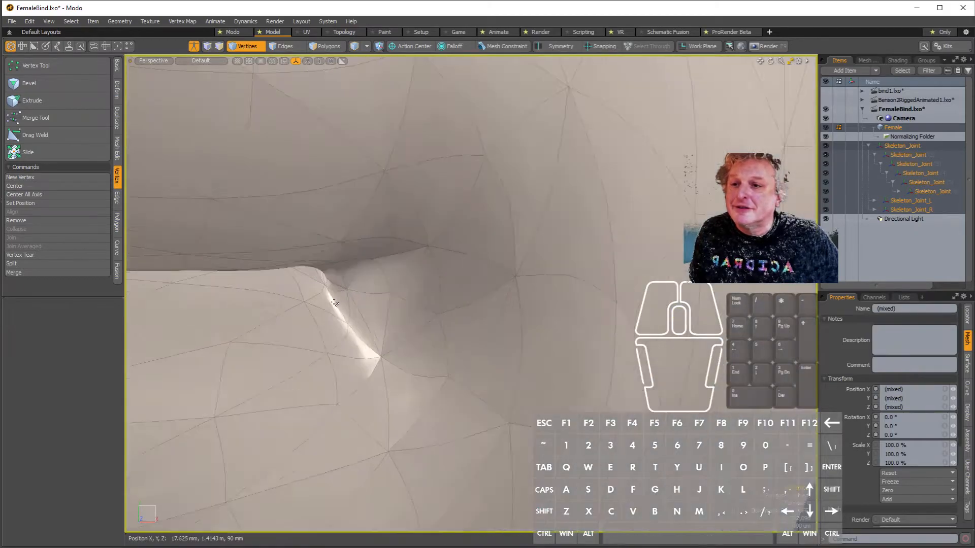
pyautogui.keyDown('alt'); pyautogui.moveTo(327, 301); pyautogui.dragTo(579, 309); pyautogui.keyUp('alt')
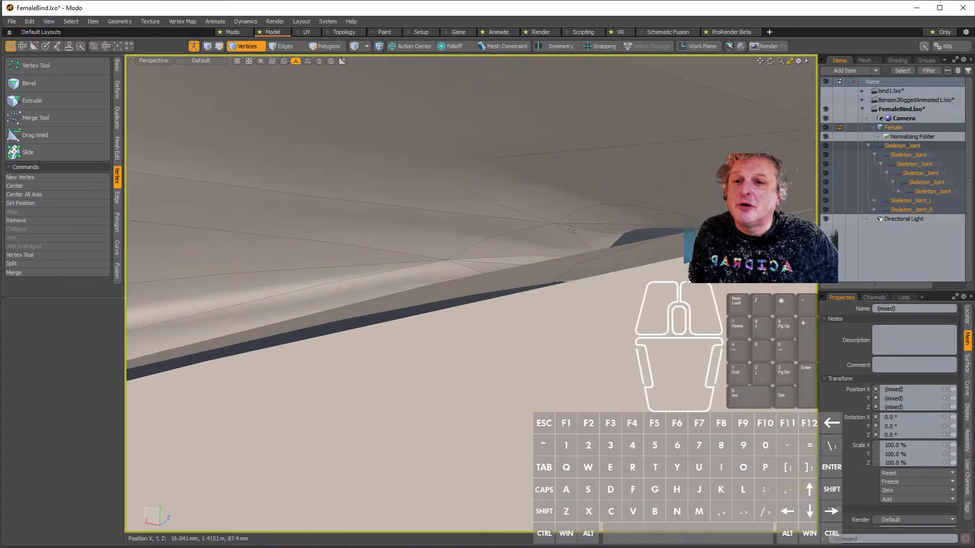
# Step: Select the border edges of the gap at the opposite mouth corner in Edges mode
pyautogui.press('2')
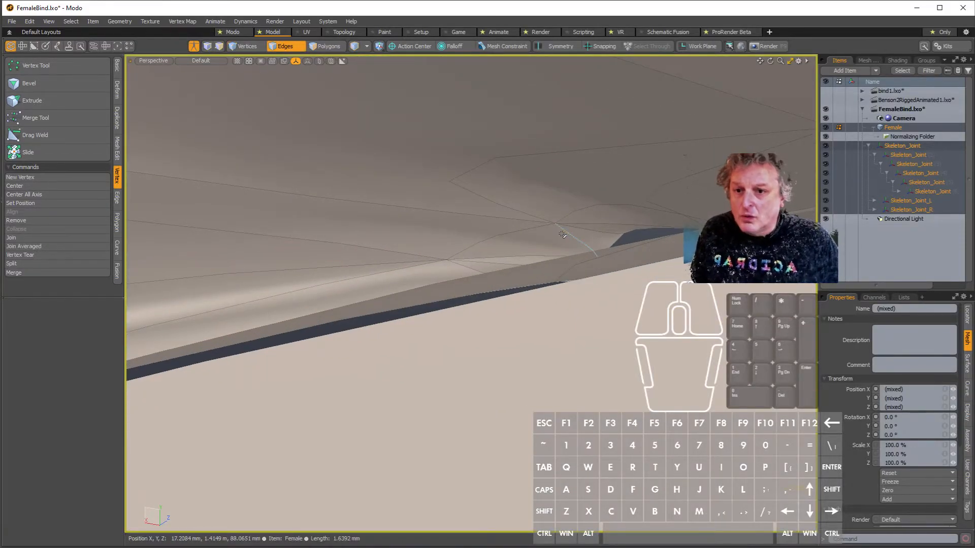
pyautogui.keyDown('alt'); pyautogui.moveTo(568, 239); pyautogui.dragTo(337, 278); pyautogui.keyUp('alt')
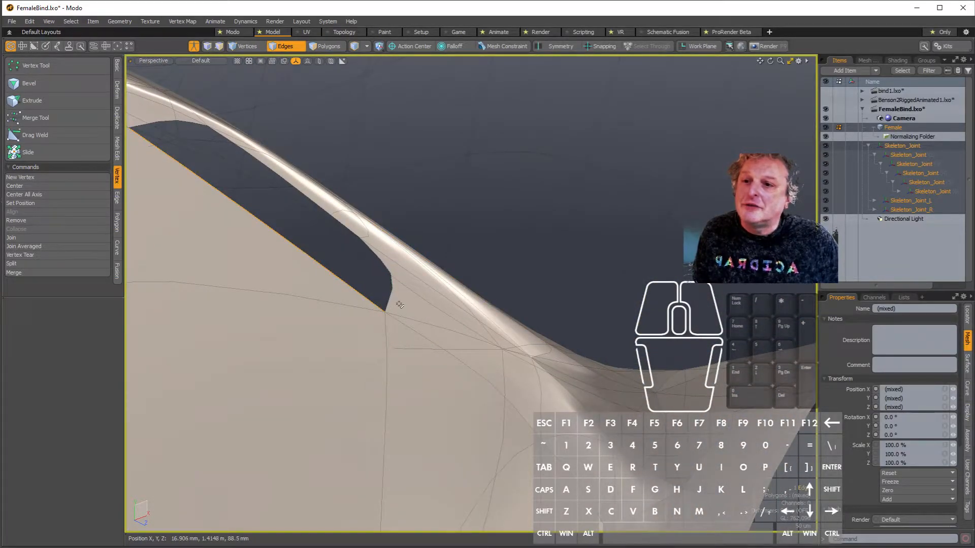
pyautogui.press('shift')
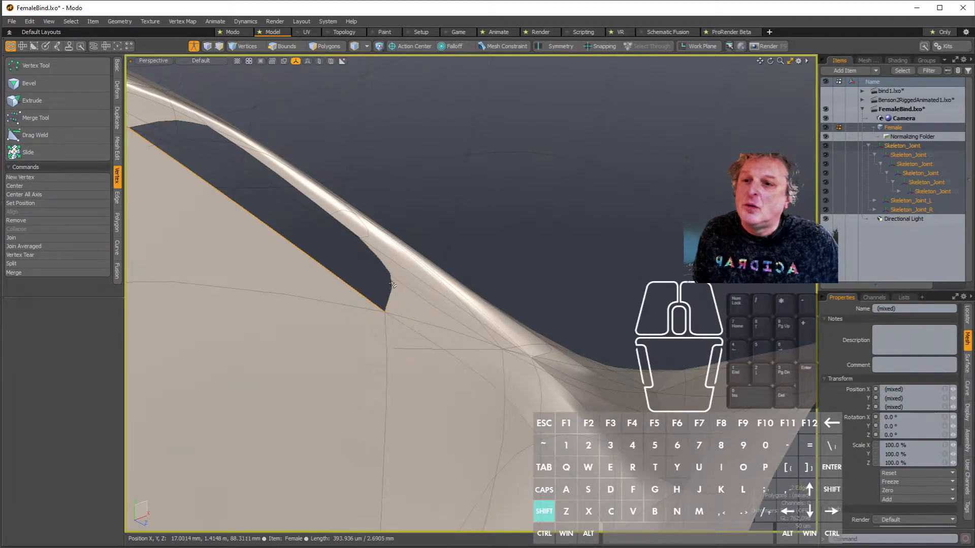
pyautogui.keyDown('alt'); pyautogui.moveTo(375, 249); pyautogui.dragTo(485, 270); pyautogui.keyUp('alt')
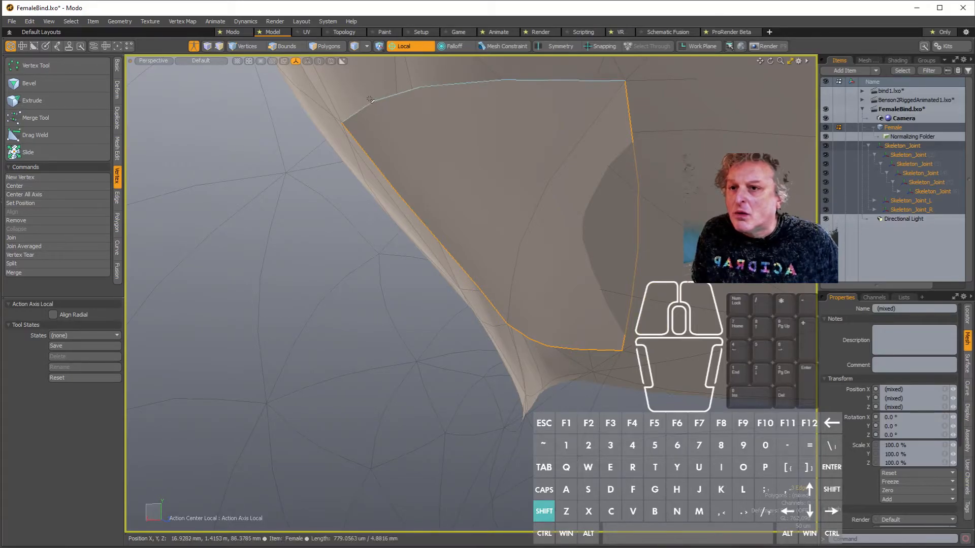
pyautogui.hotkey('shift', 'a')
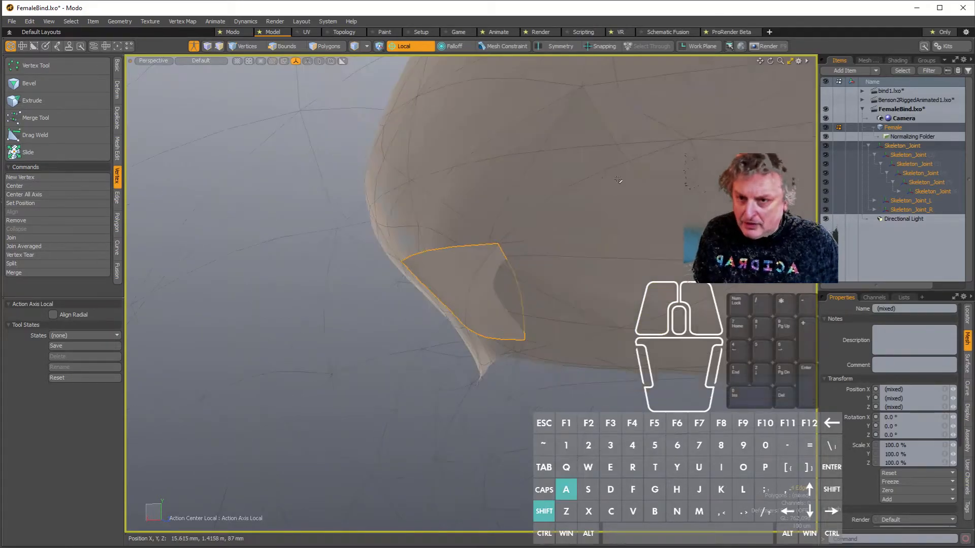
# Step: Add the last border edge of this gap, switch to Vertices mode and merge its corner vertices with Join Averaged
pyautogui.keyDown('alt'); pyautogui.moveTo(566, 233); pyautogui.dragTo(450, 304); pyautogui.keyUp('alt')
pyautogui.keyDown('shift'); pyautogui.click(510, 237); pyautogui.keyUp('shift')
pyautogui.press('1')
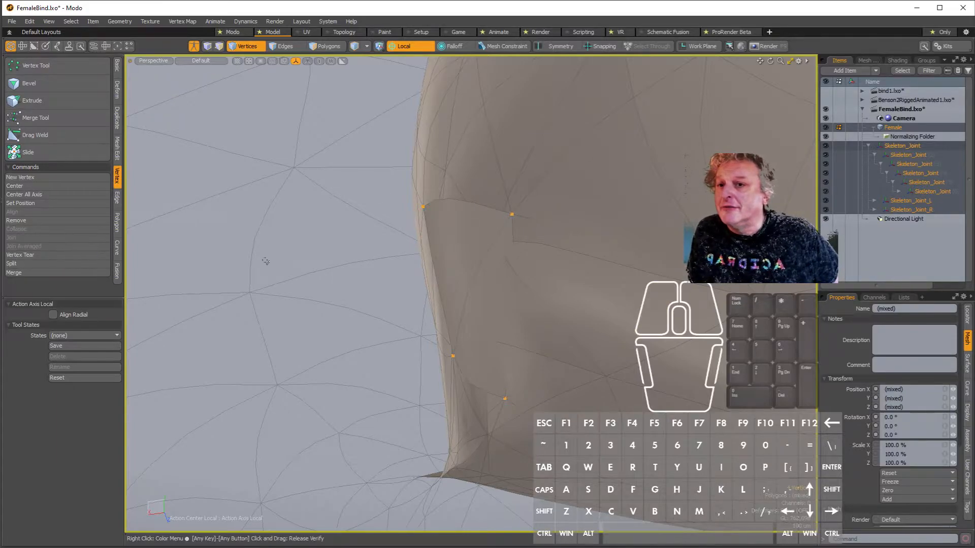
pyautogui.scroll(-15, 481, 288)
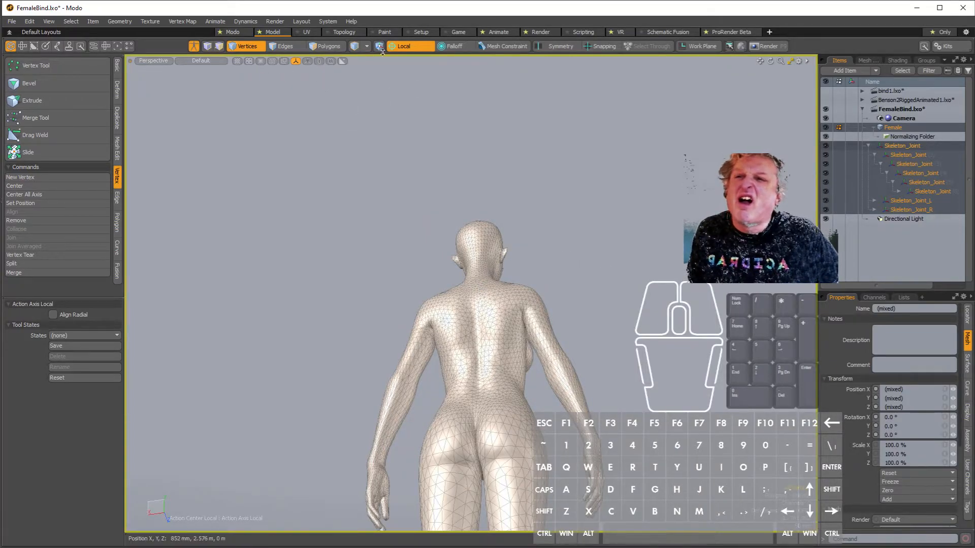
# Step: Try again to bind the Female mesh to the joint hierarchy in the Setup layout with the Heat bind type
pyautogui.click(420, 32)
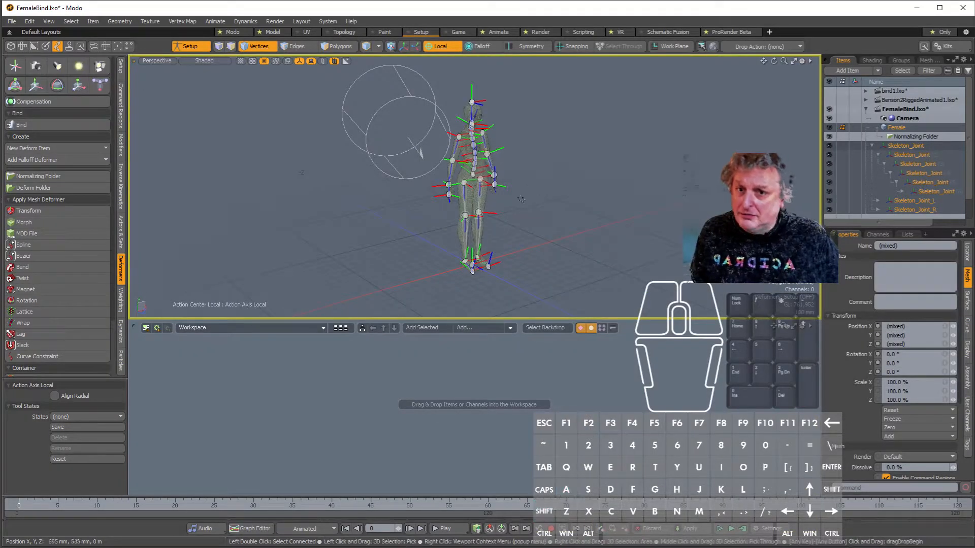
pyautogui.click(59, 124)
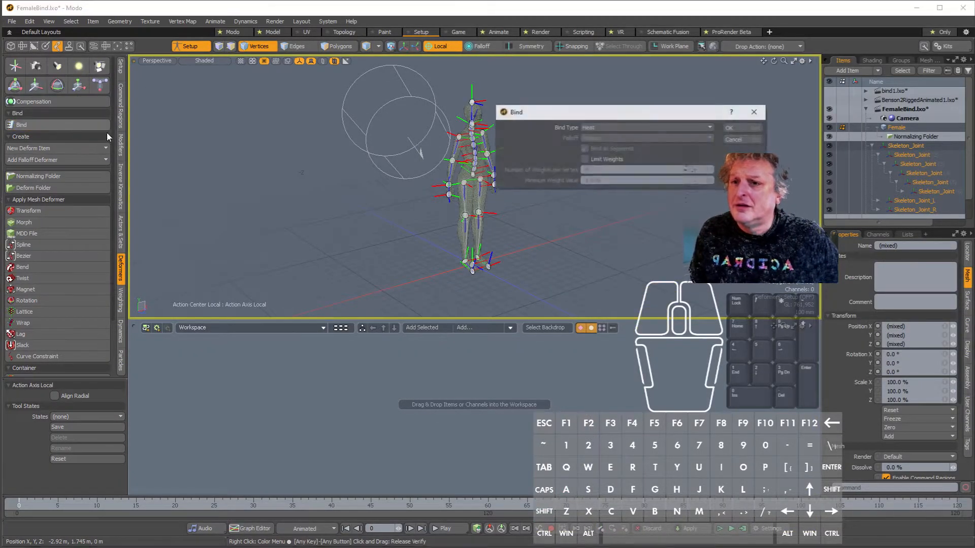
pyautogui.click(734, 129)
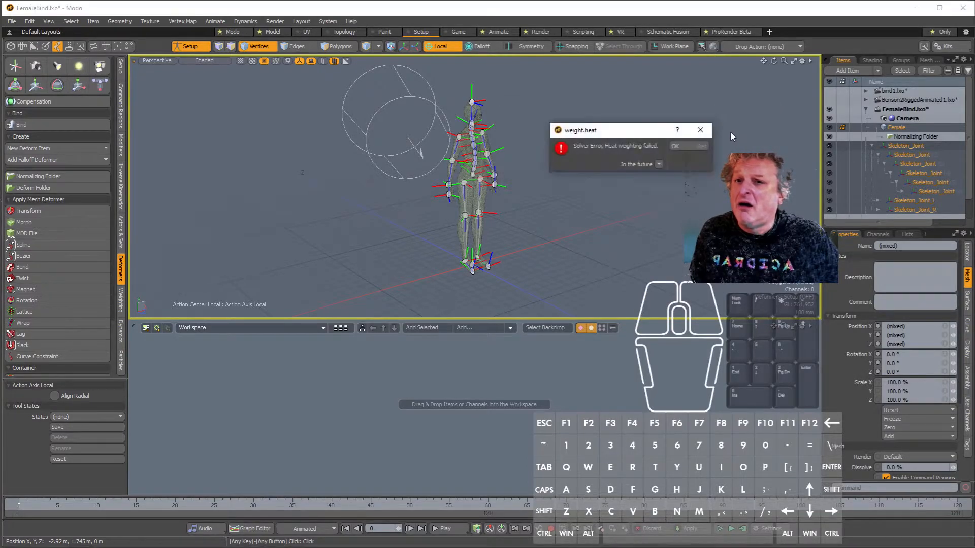
pyautogui.click(691, 145)
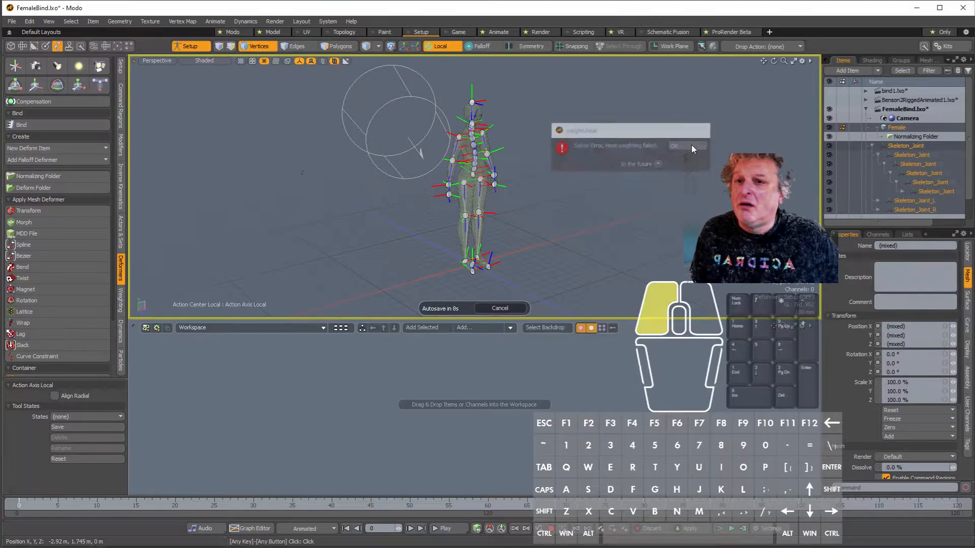
# Step: Save the scene under the new file name FemaleBind2 in the Documents folder
pyautogui.click(13, 21)
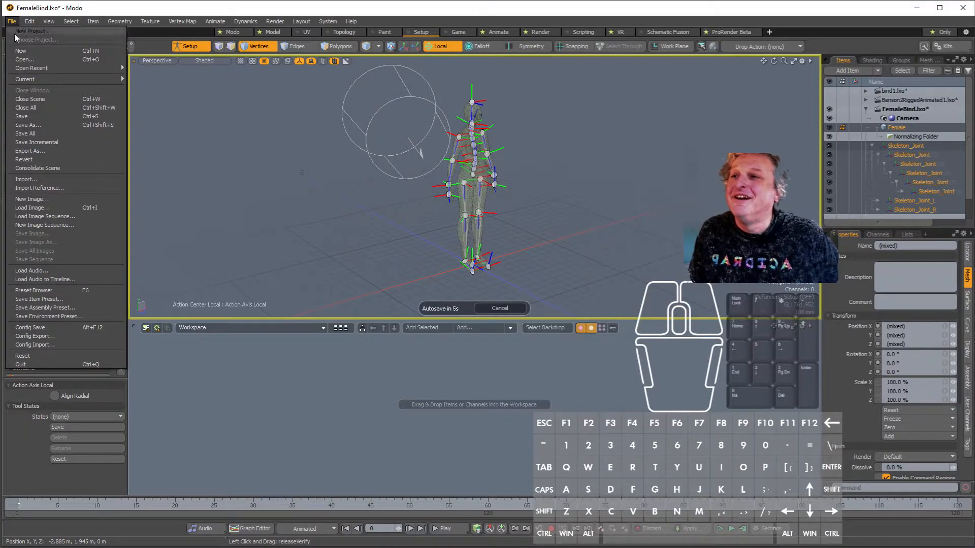
pyautogui.click(32, 124)
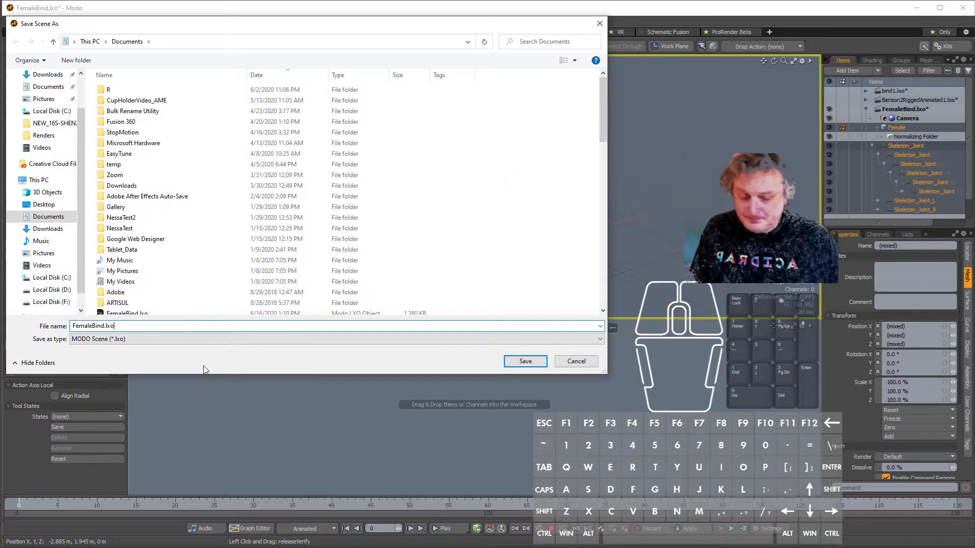
pyautogui.press('BackSpace')
pyautogui.press('BackSpace')
pyautogui.press('BackSpace')
pyautogui.press('BackSpace')
pyautogui.write('2')
pyautogui.press('Return')
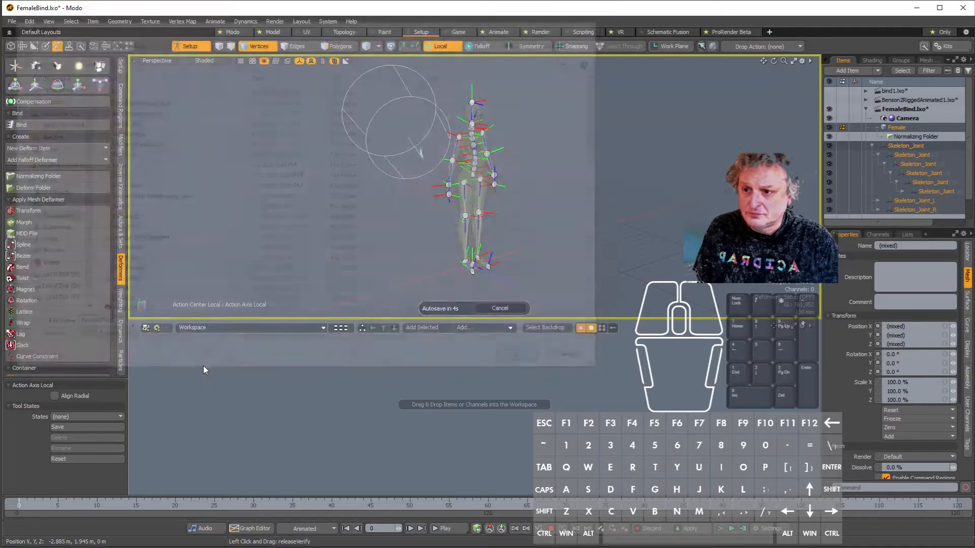
# Step: Bind the Female mesh to the joint hierarchy using the Smooth (Visible) bind type
pyautogui.scroll(2, 493, 169)
pyautogui.scroll(3, 493, 169)
pyautogui.keyDown('alt'); pyautogui.moveTo(493, 169); pyautogui.dragTo(466, 208); pyautogui.keyUp('alt')
pyautogui.scroll(-3, 466, 208)
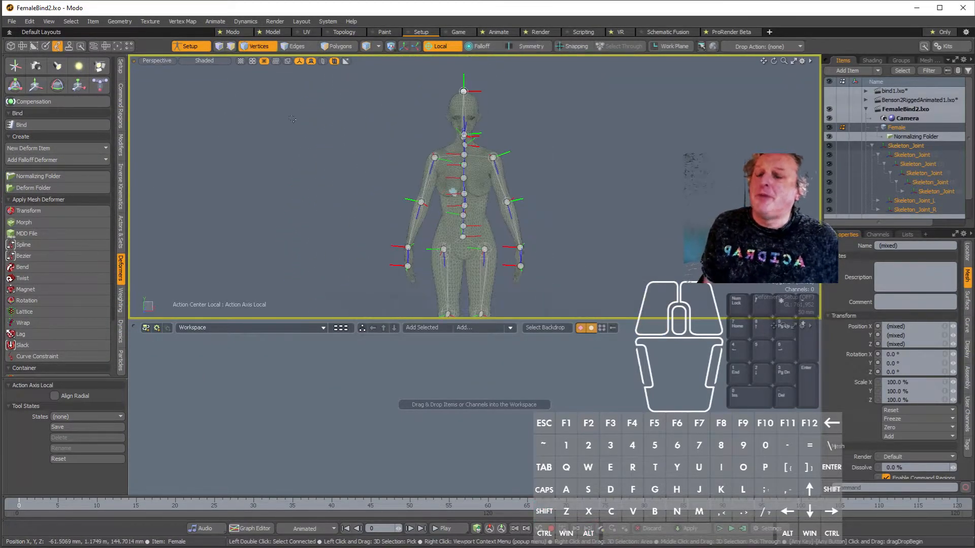
pyautogui.click(61, 127)
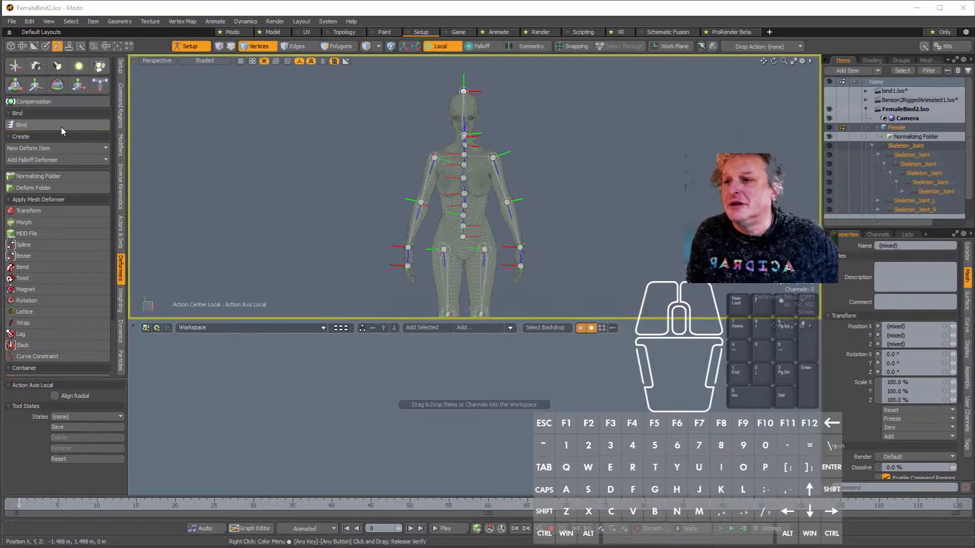
pyautogui.click(633, 128)
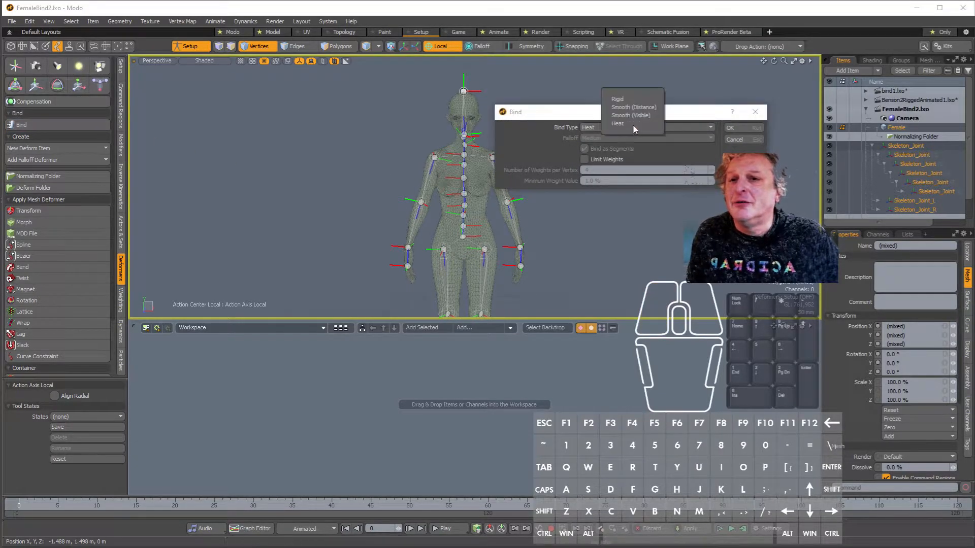
pyautogui.click(632, 117)
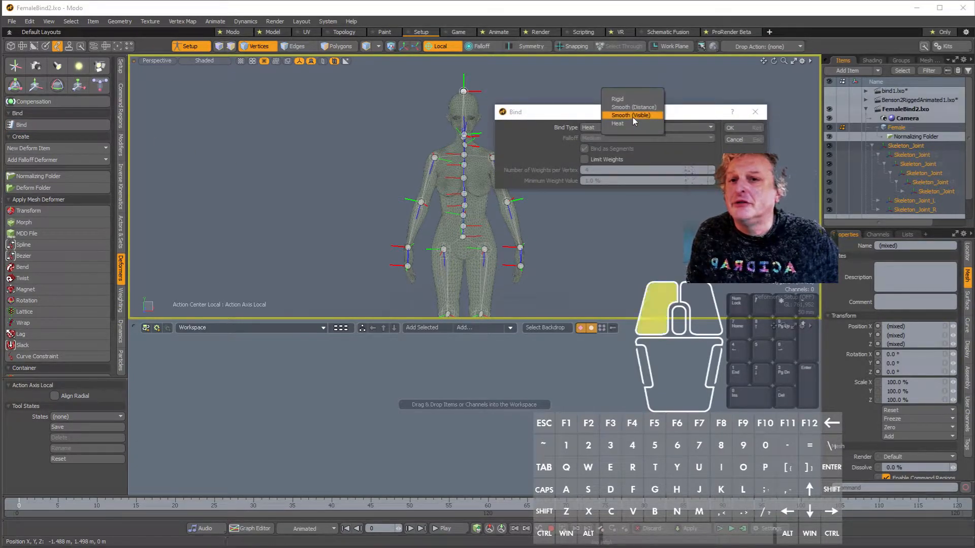
pyautogui.click(732, 128)
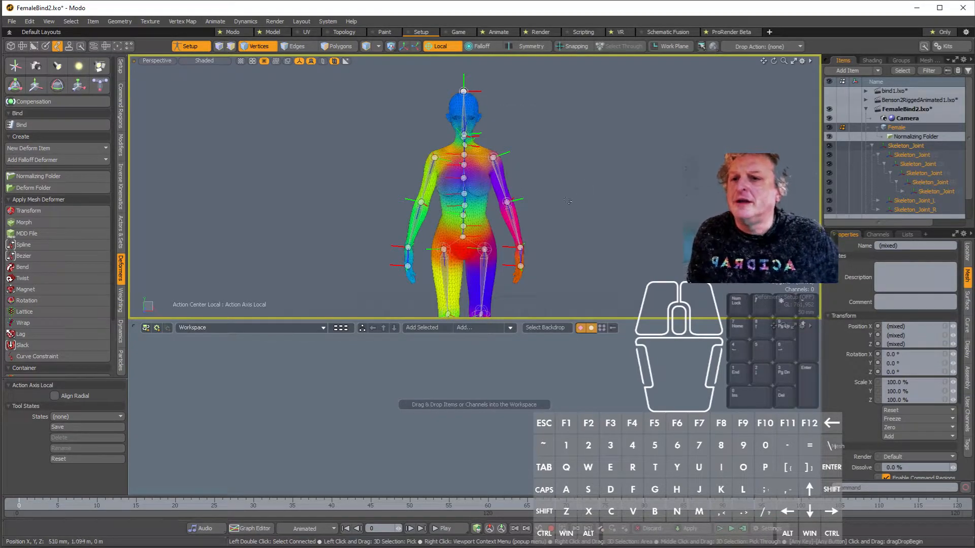
# Step: Examine the weight colours over the torso, arms and legs of the bound mesh from several angles
pyautogui.scroll(6, 559, 204)
pyautogui.scroll(-4, 559, 203)
pyautogui.keyDown('alt'); pyautogui.moveTo(558, 203); pyautogui.dragTo(485, 208); pyautogui.keyUp('alt')
pyautogui.keyDown('alt'); pyautogui.keyDown('shift'); pyautogui.moveTo(485, 208); pyautogui.dragTo(585, 175); pyautogui.keyUp('shift'); pyautogui.keyUp('alt')
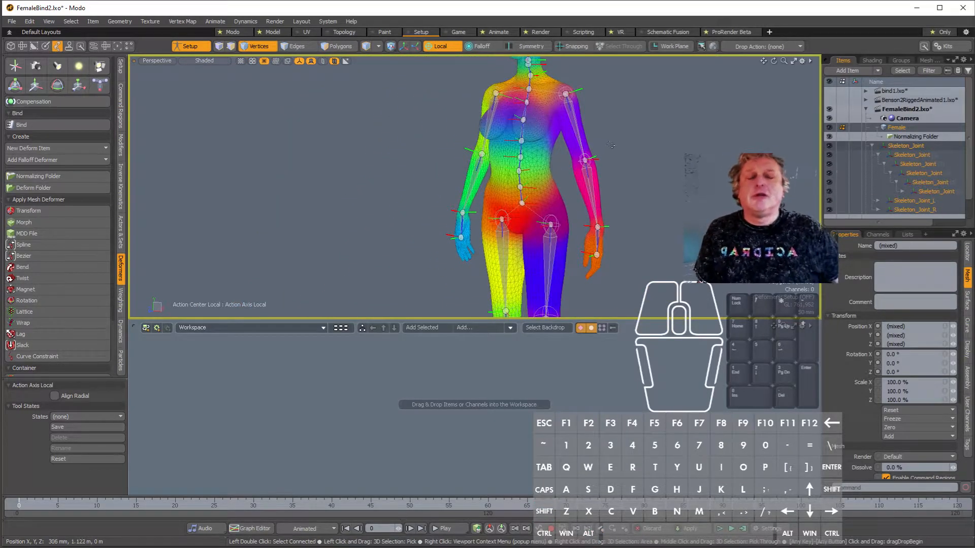
pyautogui.keyDown('alt'); pyautogui.moveTo(588, 174); pyautogui.dragTo(635, 183); pyautogui.keyUp('alt')
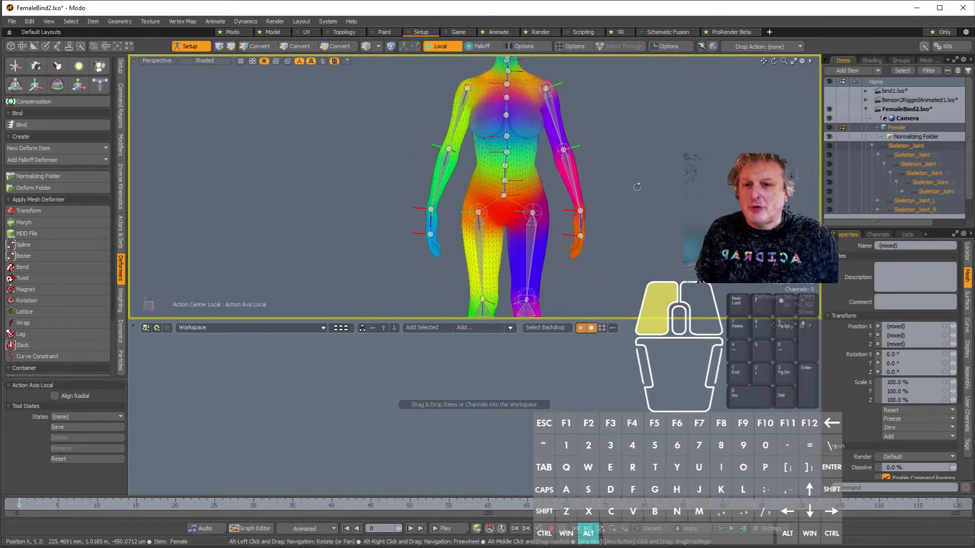
pyautogui.keyDown('alt'); pyautogui.keyDown('shift'); pyautogui.scroll(-5, 623, 190); pyautogui.keyUp('shift'); pyautogui.keyUp('alt')
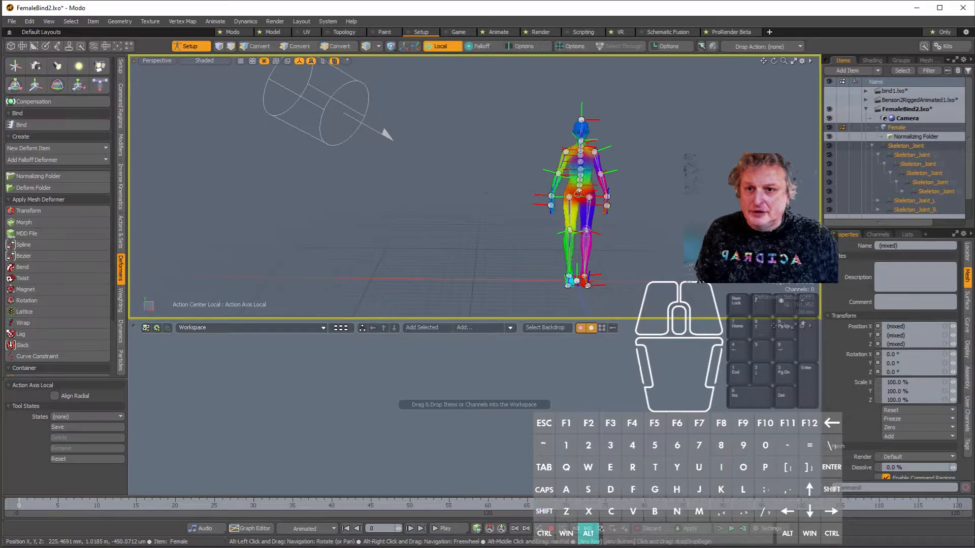
pyautogui.scroll(5, 578, 194)
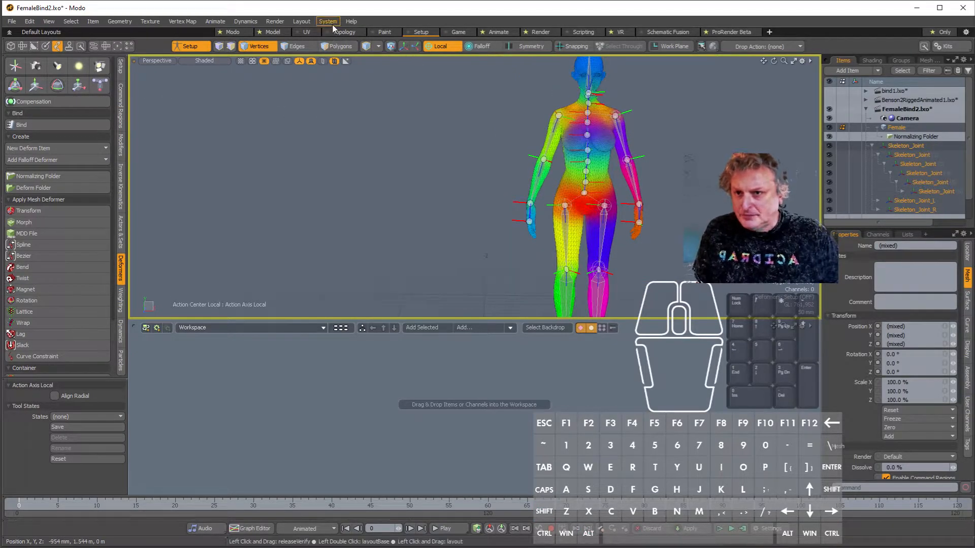
# Step: Turn off Setup mode in the Setup layout and switch to the Animate layout
pyautogui.click(494, 33)
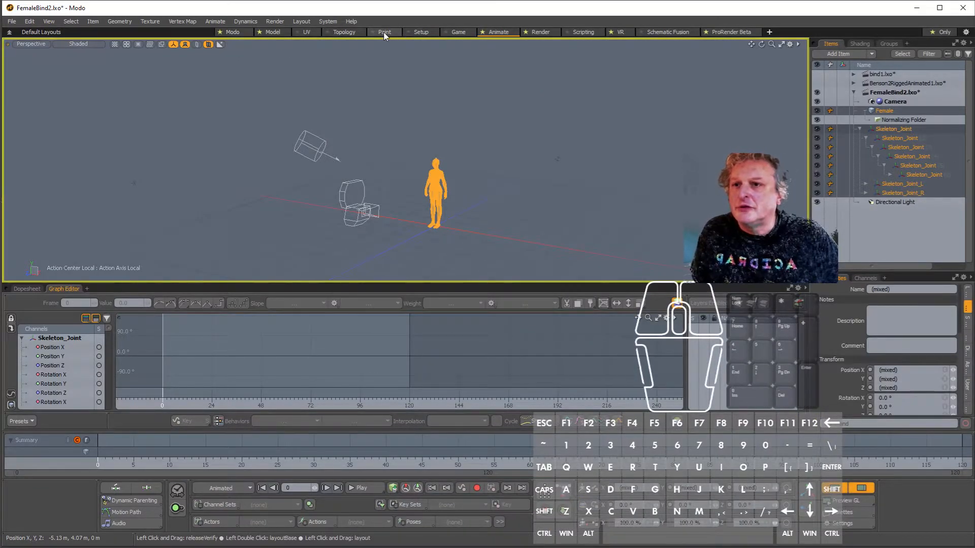
pyautogui.click(423, 32)
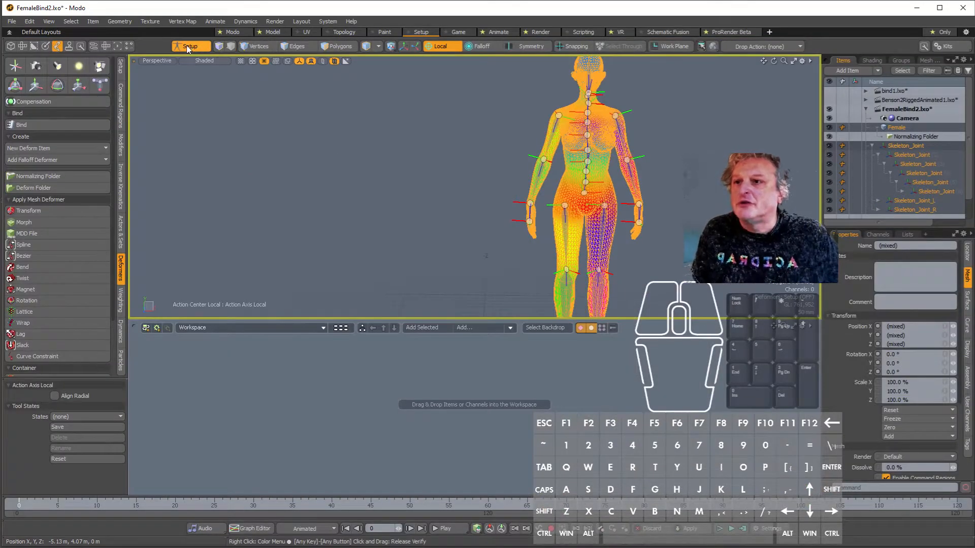
pyautogui.click(189, 46)
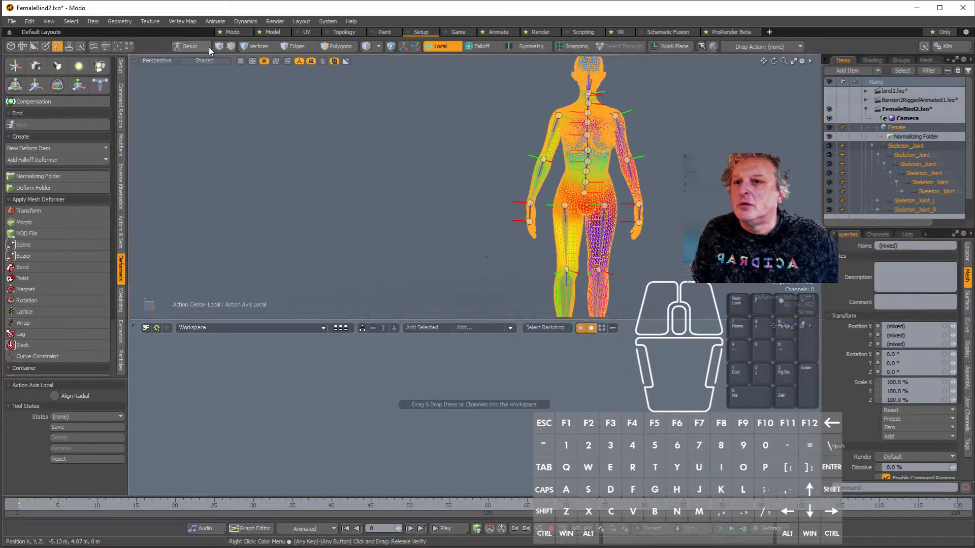
pyautogui.click(499, 32)
# Step: Select the Skeleton_Joint_R hip joint and rotate it about 69° around Y to raise the leg
pyautogui.scroll(10, 450, 194)
pyautogui.keyDown('alt'); pyautogui.moveTo(421, 187); pyautogui.dragTo(490, 162); pyautogui.keyUp('alt')
pyautogui.hotkey('shift', 'a')
pyautogui.scroll(8, 421, 188)
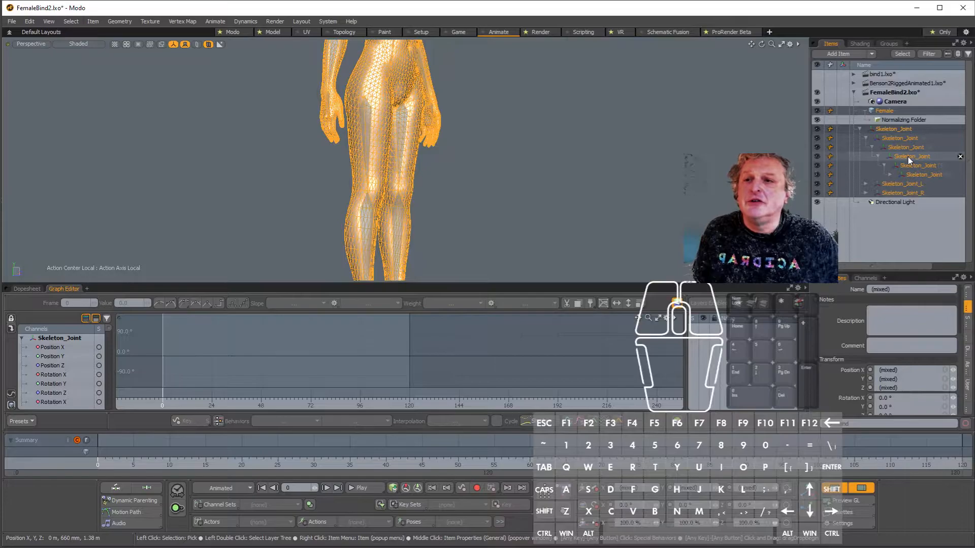
pyautogui.click(909, 161)
pyautogui.click(369, 124)
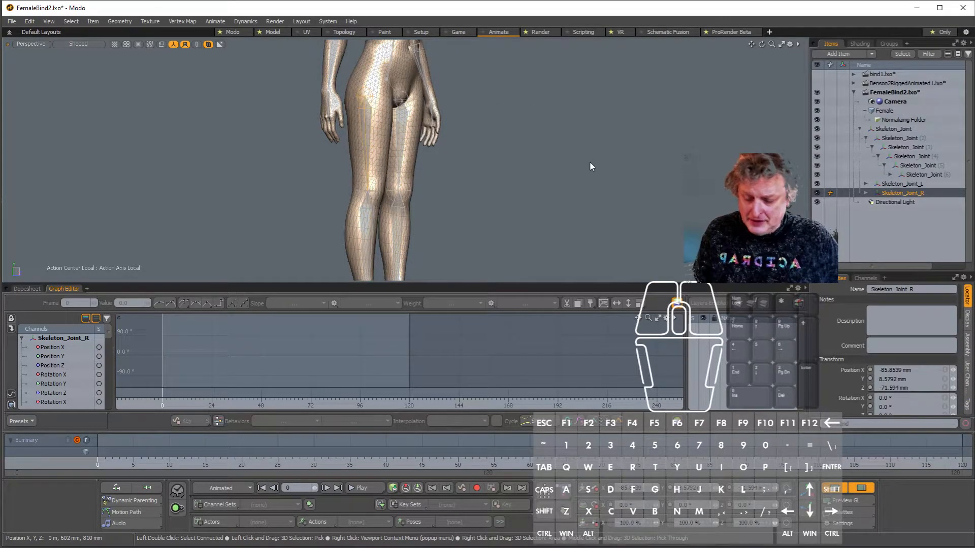
pyautogui.press('e')
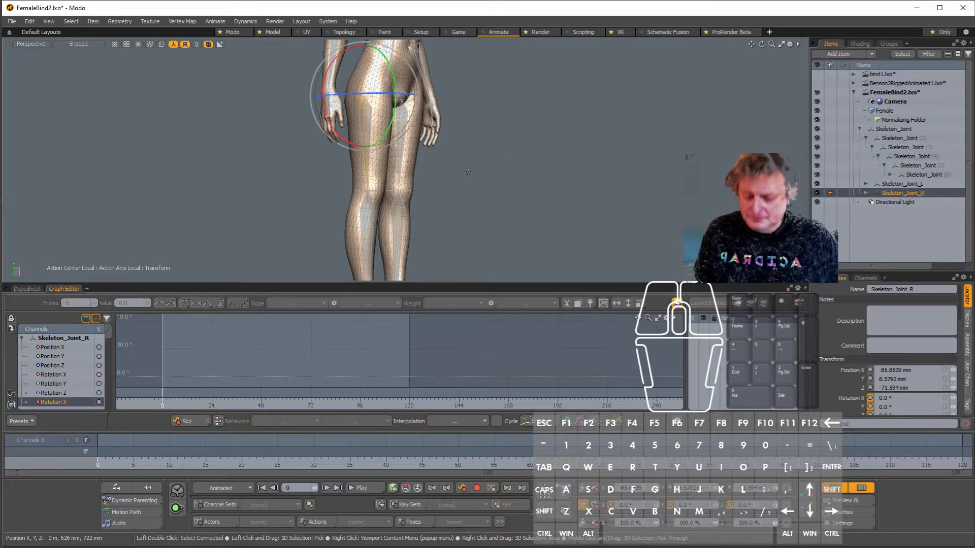
pyautogui.scroll(3, 475, 172)
pyautogui.keyDown('alt'); pyautogui.moveTo(474, 171); pyautogui.dragTo(494, 191); pyautogui.keyUp('alt')
pyautogui.moveTo(399, 110); pyautogui.dragTo(441, 56)
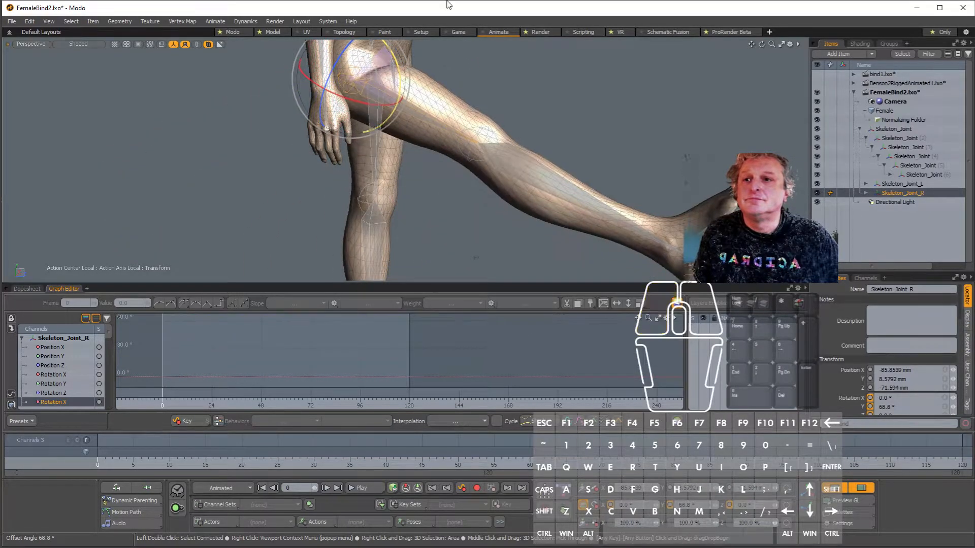
# Step: Select the knee joint of the raised leg and rotate it to about -83° on Y to bend the lower leg
pyautogui.click(524, 161)
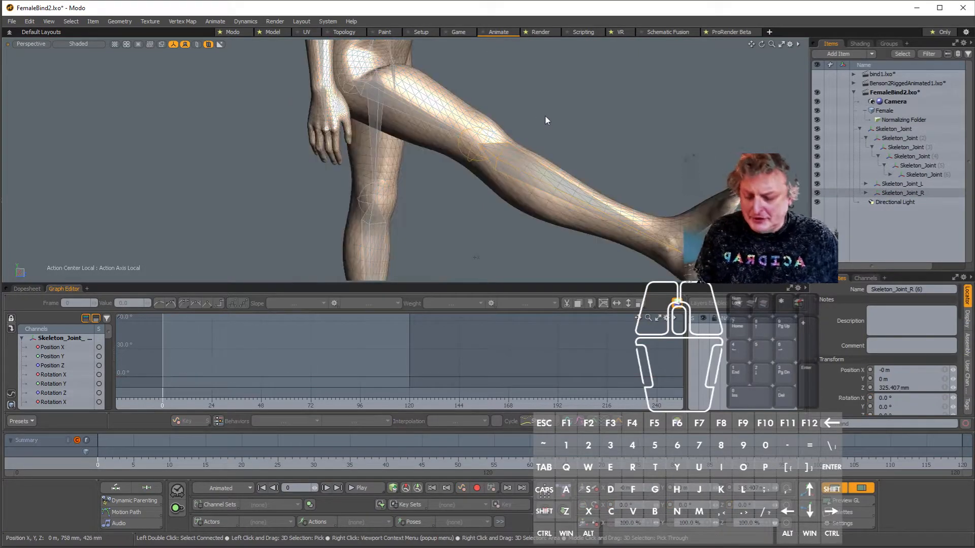
pyautogui.press('e')
pyautogui.keyDown('alt'); pyautogui.moveTo(579, 136); pyautogui.dragTo(408, 159); pyautogui.keyUp('alt')
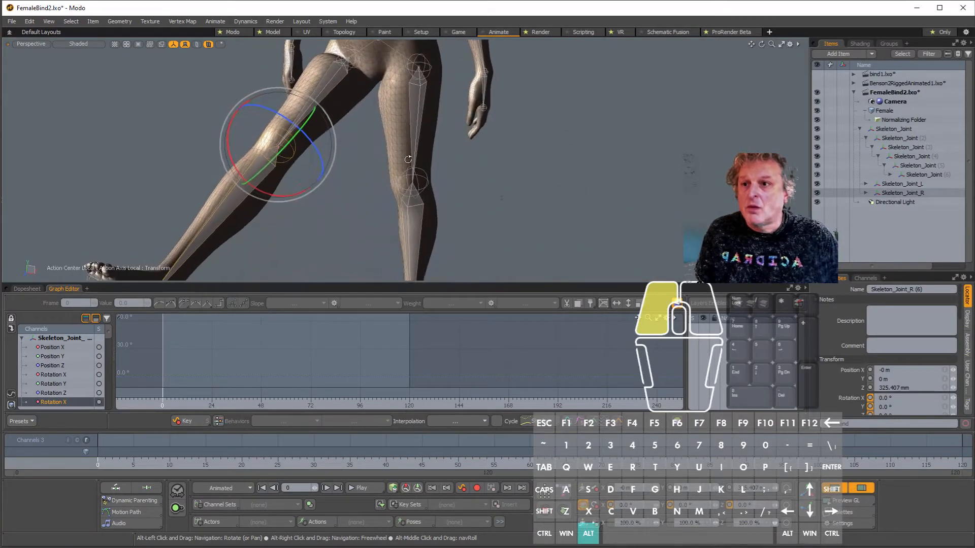
pyautogui.moveTo(283, 158); pyautogui.dragTo(252, 198)
# Step: Select the right shoulder joint, rotate it 47° around X to lift the arm, and inspect the torso deformation
pyautogui.keyDown('alt'); pyautogui.moveTo(325, 158); pyautogui.dragTo(407, 307); pyautogui.keyUp('alt')
pyautogui.scroll(5, 368, 152)
pyautogui.scroll(-3, 369, 153)
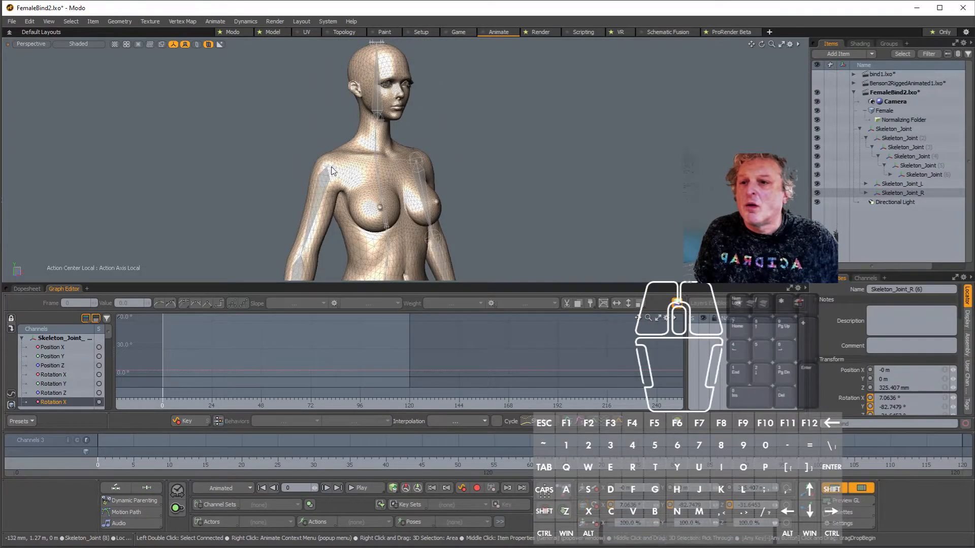
pyautogui.click(340, 168)
pyautogui.scroll(3, 340, 169)
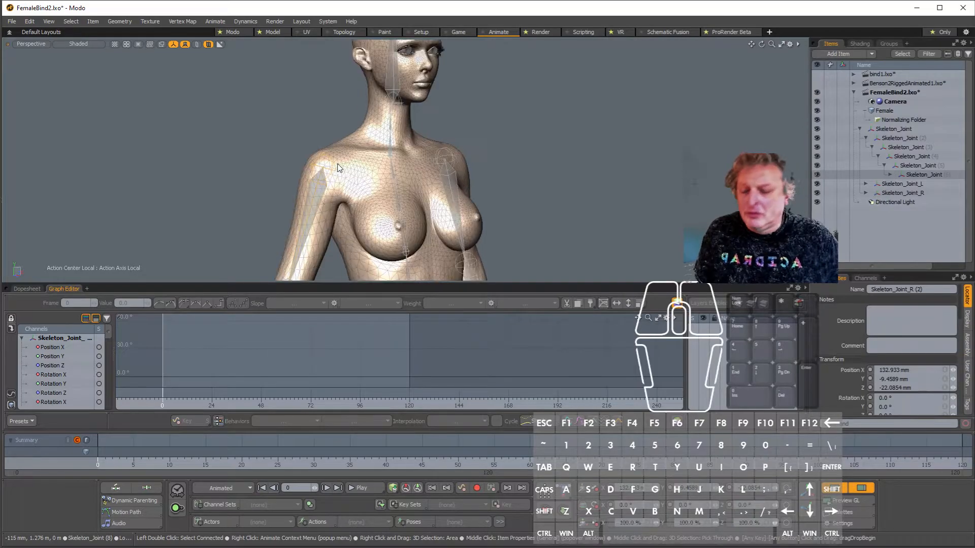
pyautogui.press('e')
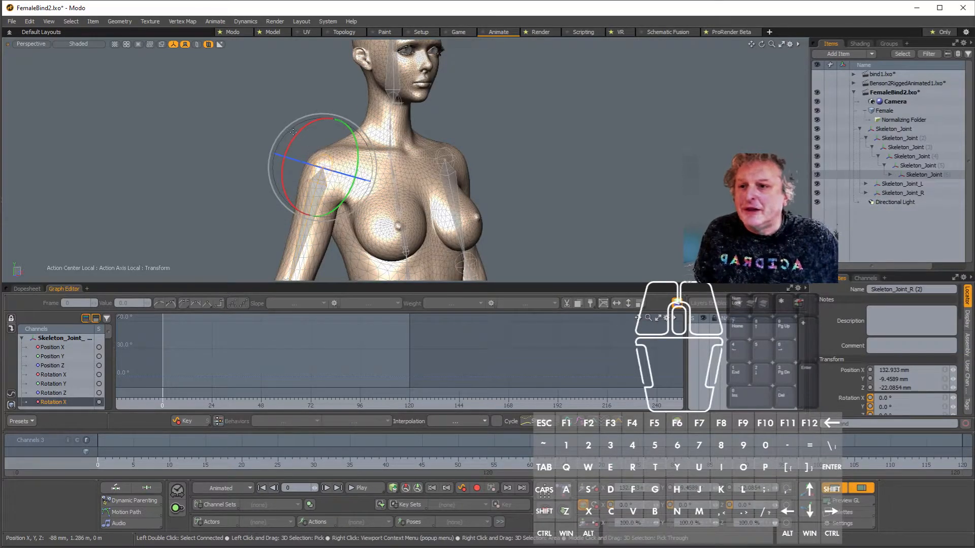
pyautogui.moveTo(296, 140); pyautogui.dragTo(318, 127)
pyautogui.scroll(-3, 329, 227)
pyautogui.scroll(5, 329, 227)
pyautogui.keyDown('alt'); pyautogui.moveTo(329, 227); pyautogui.dragTo(350, 139); pyautogui.keyUp('alt')
pyautogui.scroll(-2, 366, 125)
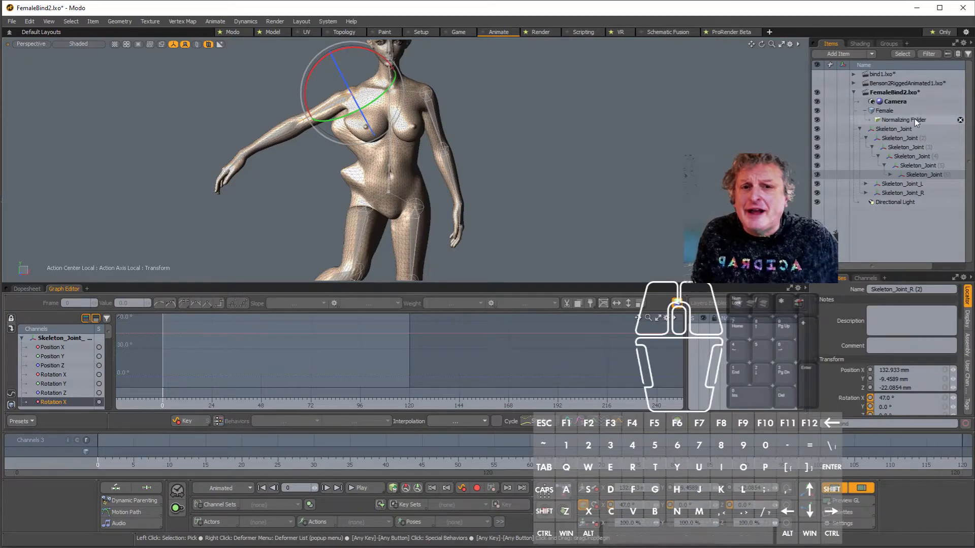
# Step: Enable Limit Sources on the Normalizing Folder, try Max Sources of 2 and 1, and settle on 3
pyautogui.click(905, 122)
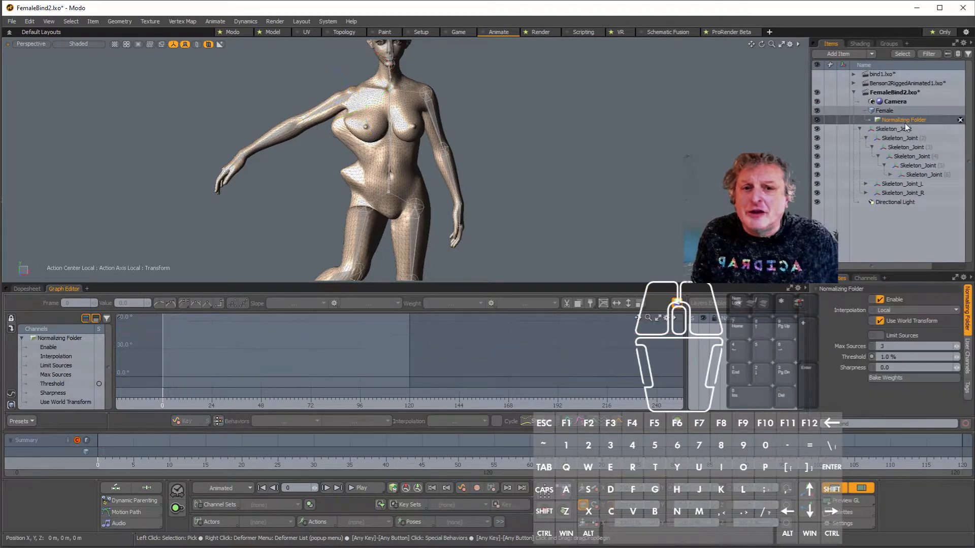
pyautogui.moveTo(898, 280); pyautogui.dragTo(898, 224)
pyautogui.click(882, 282)
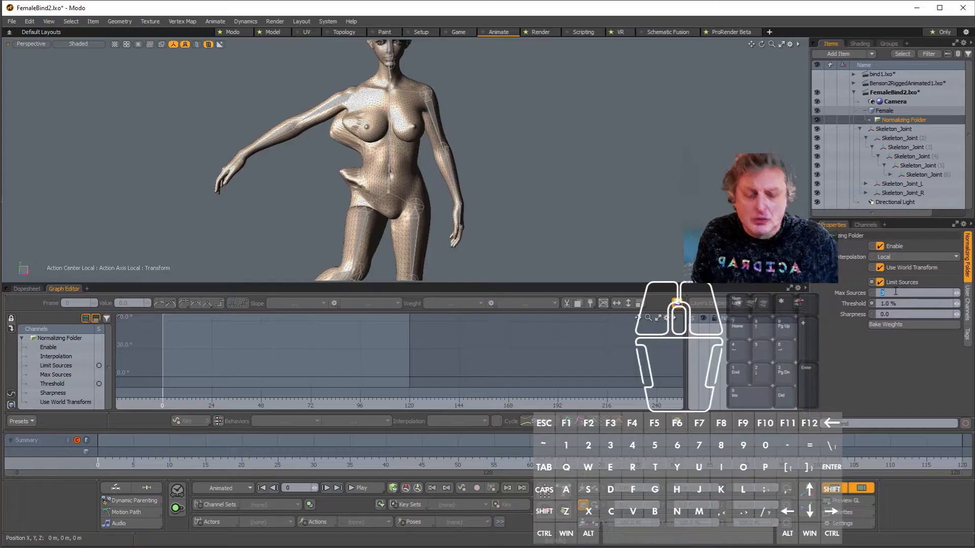
pyautogui.press('Return')
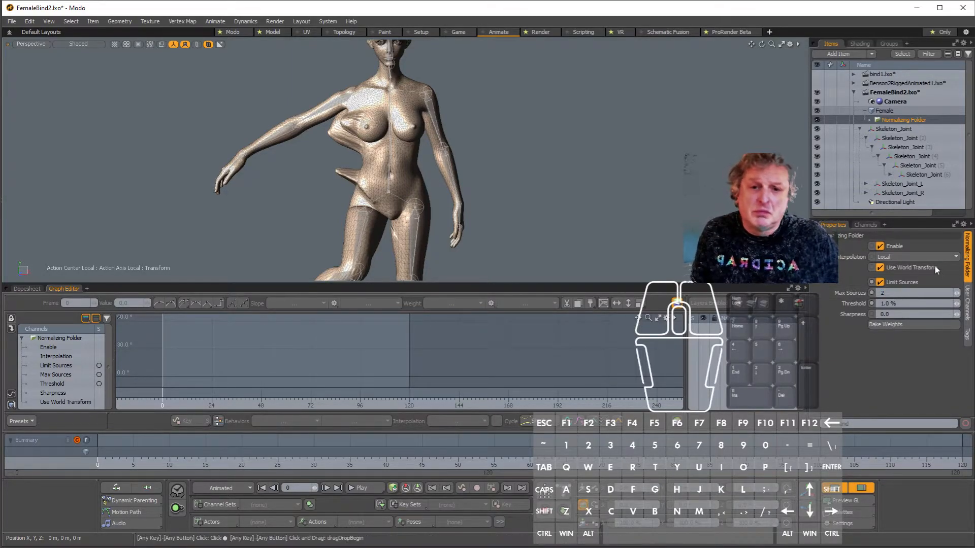
pyautogui.click(898, 288)
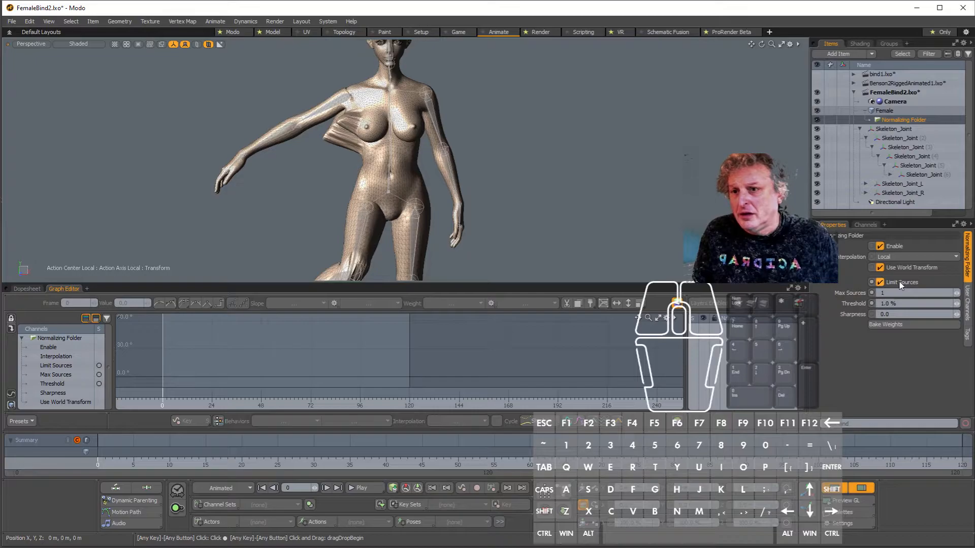
pyautogui.click(899, 293)
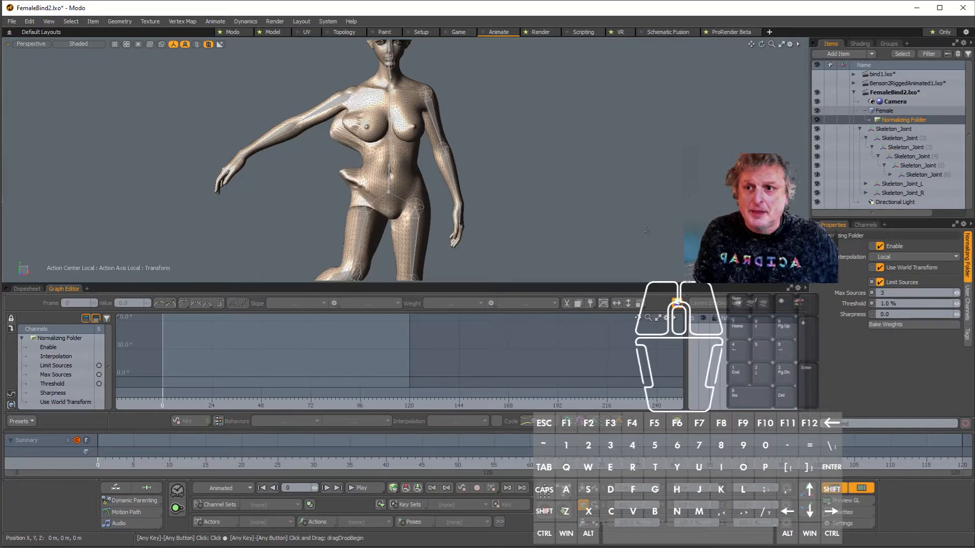
pyautogui.scroll(4, 349, 158)
pyautogui.keyDown('alt'); pyautogui.moveTo(349, 158); pyautogui.dragTo(503, 216); pyautogui.keyUp('alt')
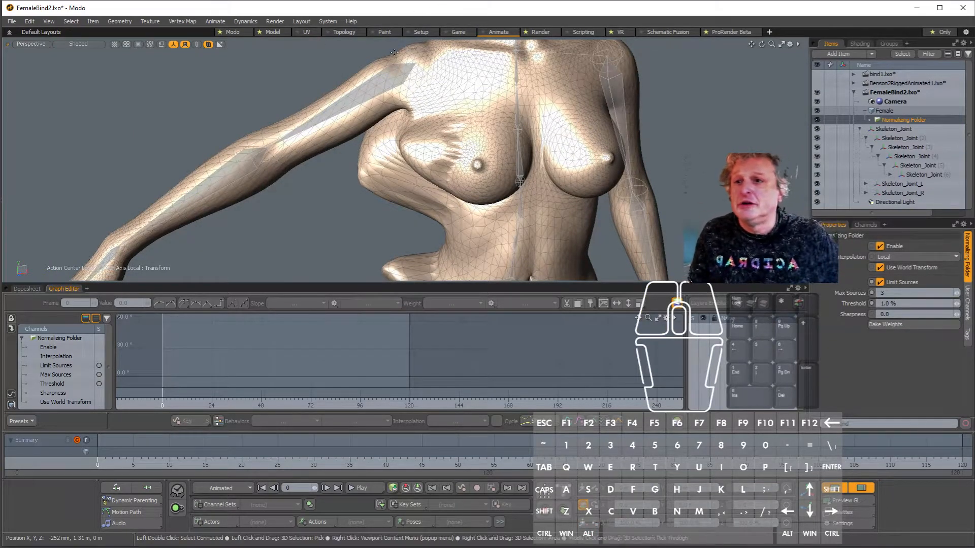
# Step: Switch to the Paint layout, frame the posed figure and show the Vertex Map tools
pyautogui.click(385, 32)
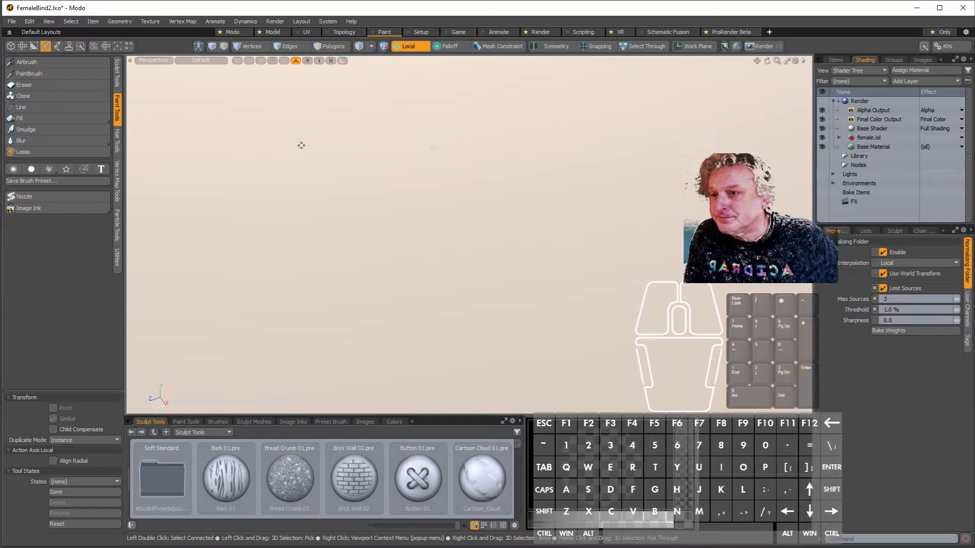
pyautogui.press('shift')
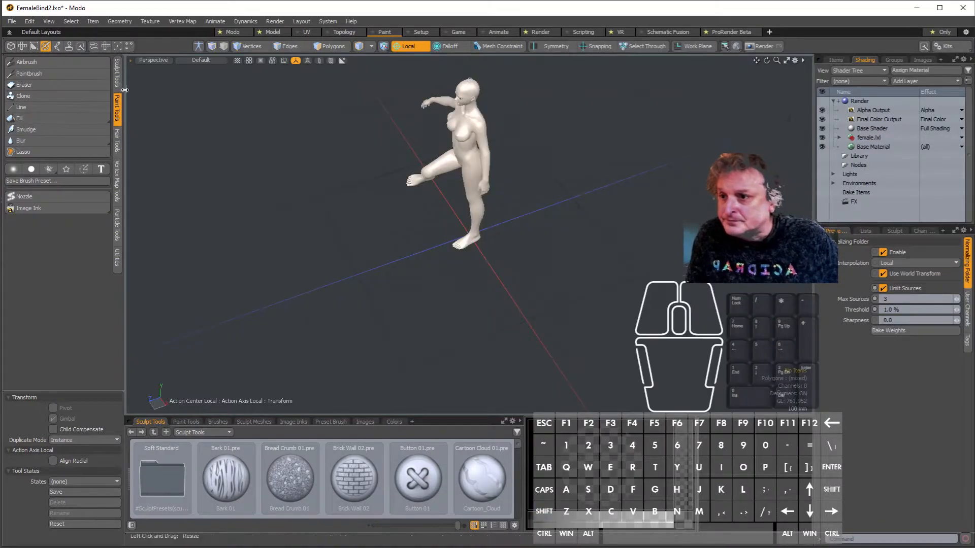
pyautogui.click(116, 186)
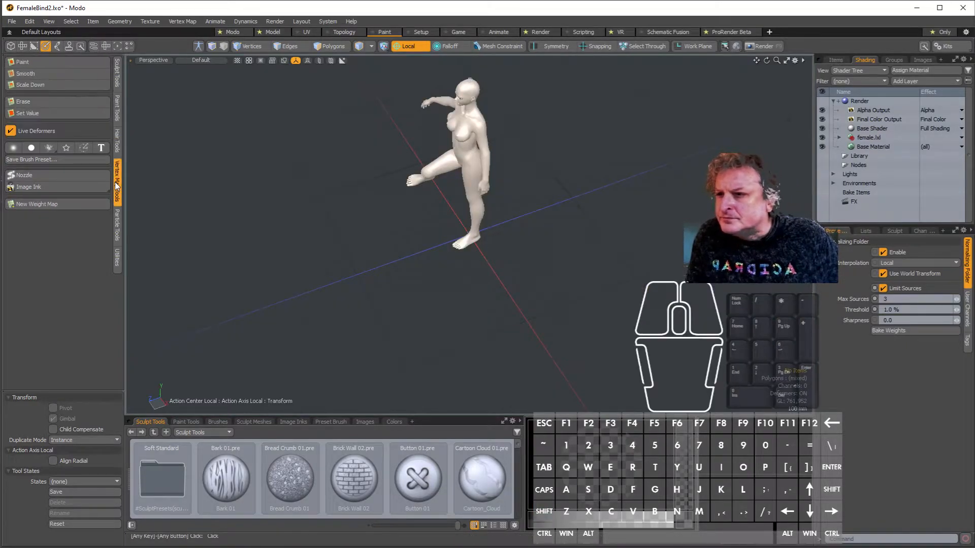
pyautogui.keyDown('alt'); pyautogui.moveTo(392, 181); pyautogui.dragTo(345, 185); pyautogui.keyUp('alt')
# Step: Set the viewport shading to Vertex Map and show the scene's item list
pyautogui.click(196, 60)
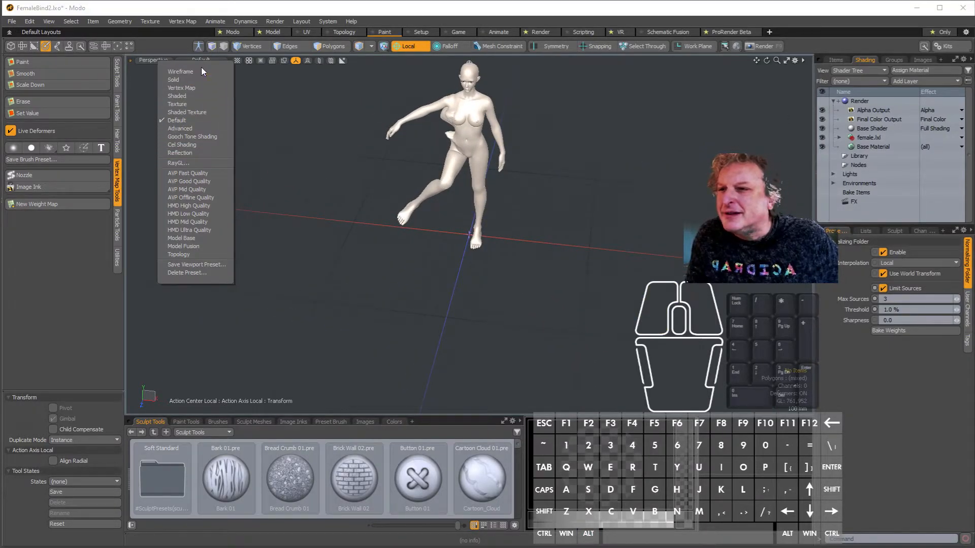
pyautogui.click(195, 88)
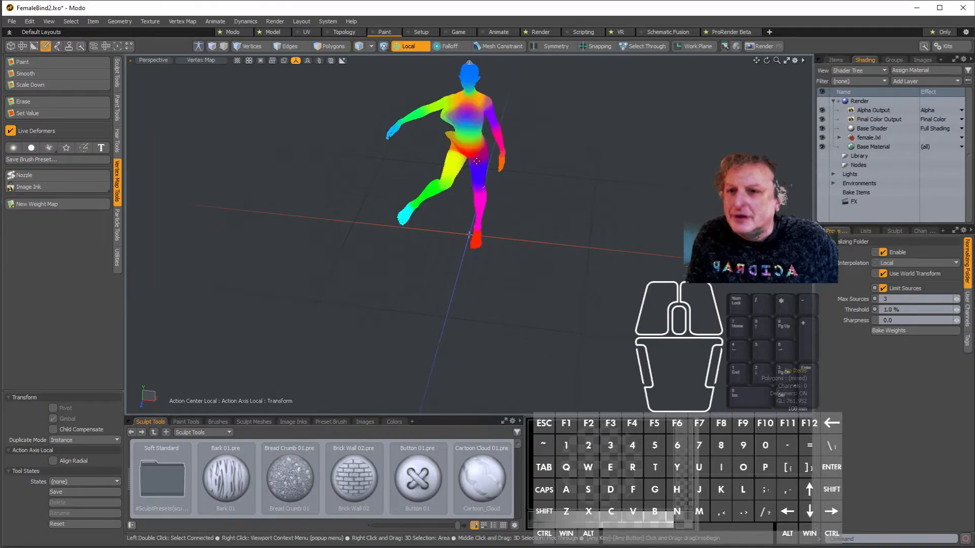
pyautogui.scroll(5, 474, 154)
pyautogui.keyDown('alt'); pyautogui.keyDown('shift'); pyautogui.moveTo(475, 148); pyautogui.dragTo(601, 209); pyautogui.keyUp('shift'); pyautogui.keyUp('alt')
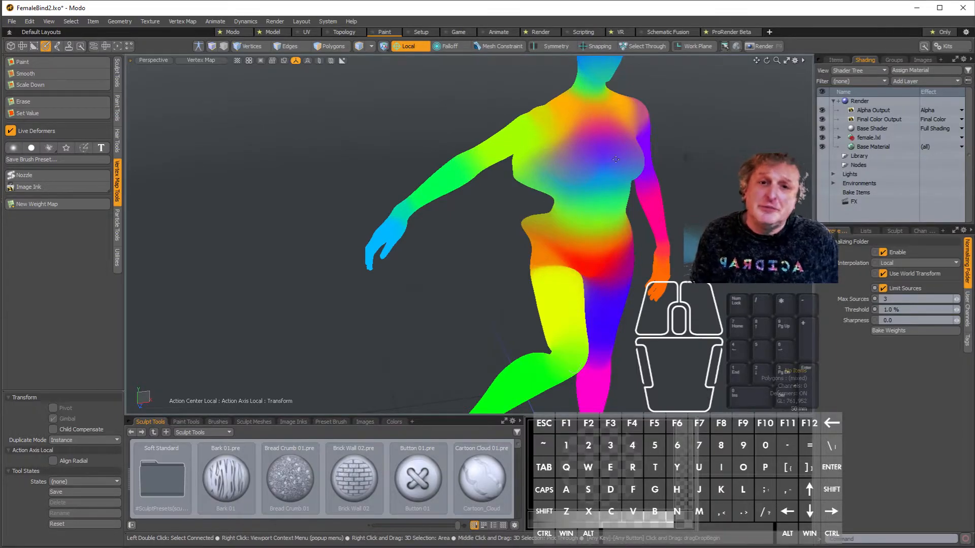
pyautogui.click(836, 59)
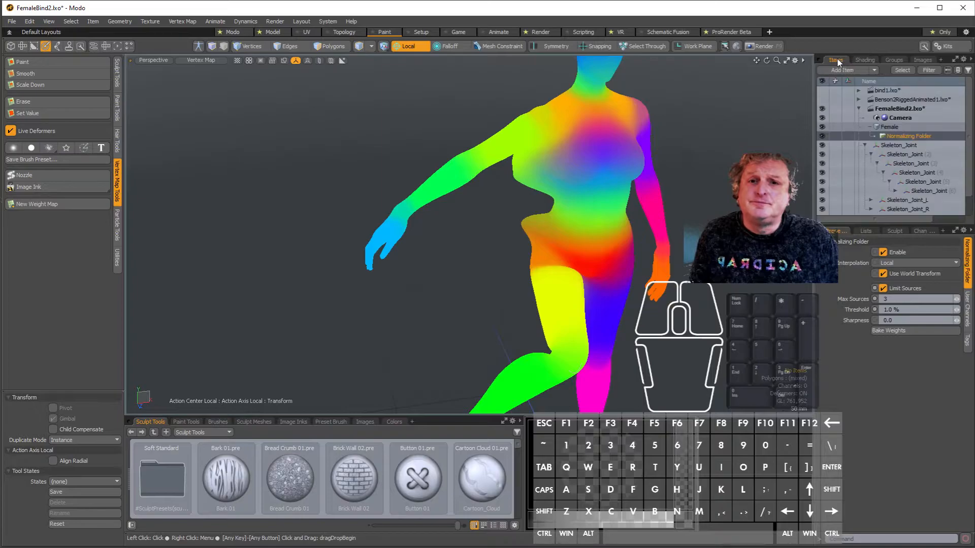
# Step: Review the weight maps of the upper spine joints and the left thigh joint on the posed figure
pyautogui.click(915, 176)
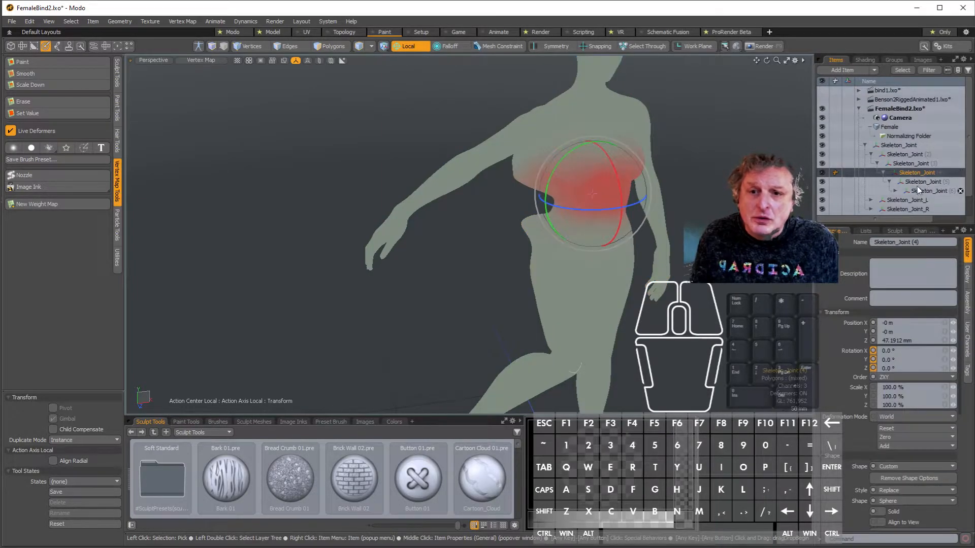
pyautogui.click(921, 182)
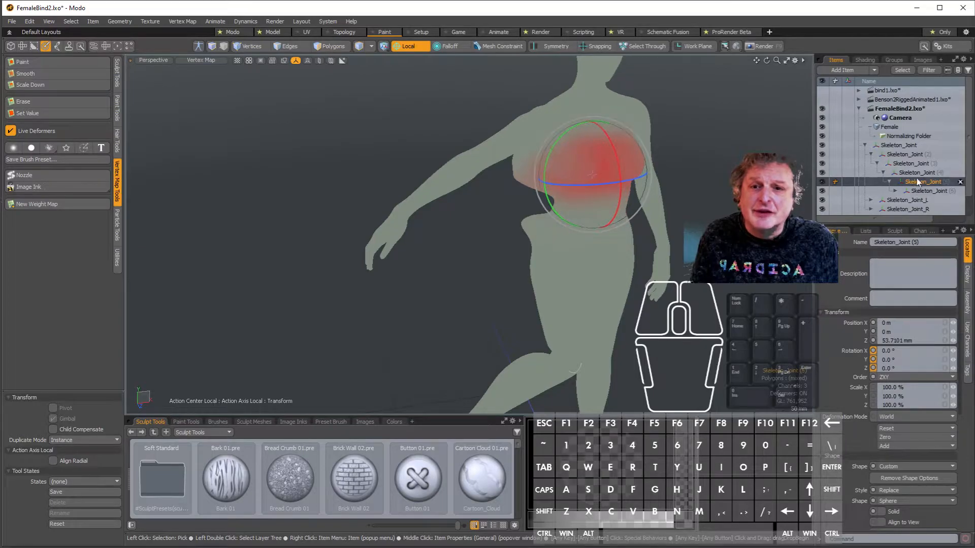
pyautogui.click(917, 191)
pyautogui.click(907, 201)
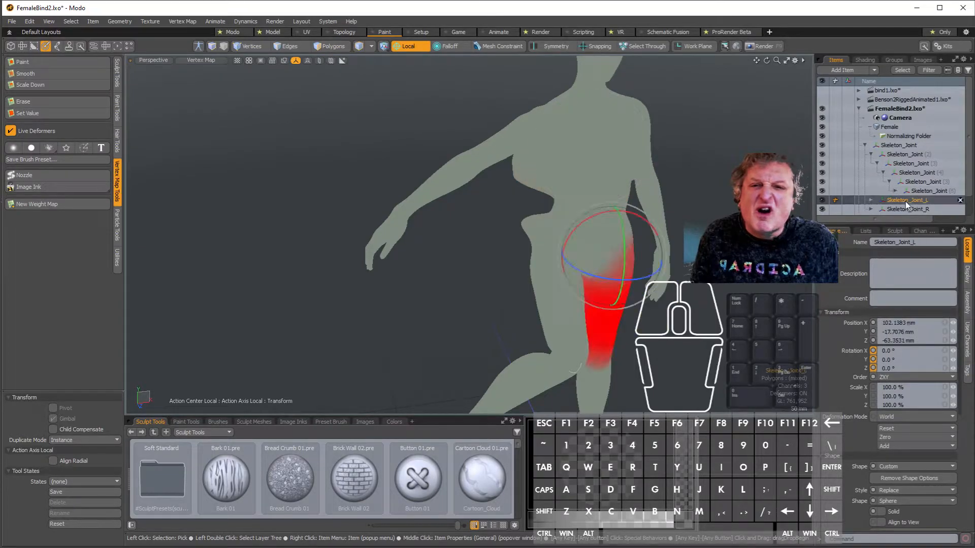
pyautogui.scroll(2, 563, 178)
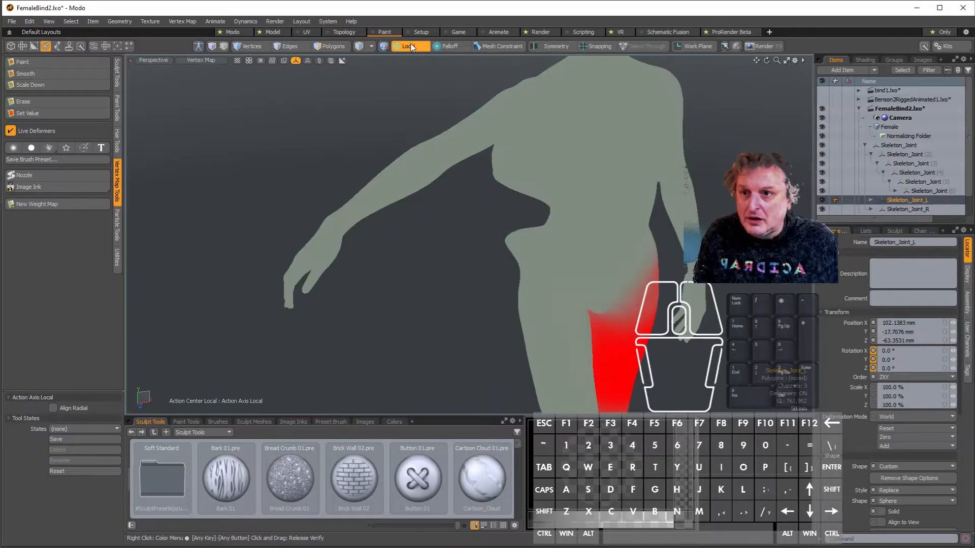
# Step: Set the action center to Automatic, select the right upper-arm joint in Wireframe display, and return to Vertex Map shading
pyautogui.click(408, 46)
pyautogui.click(393, 64)
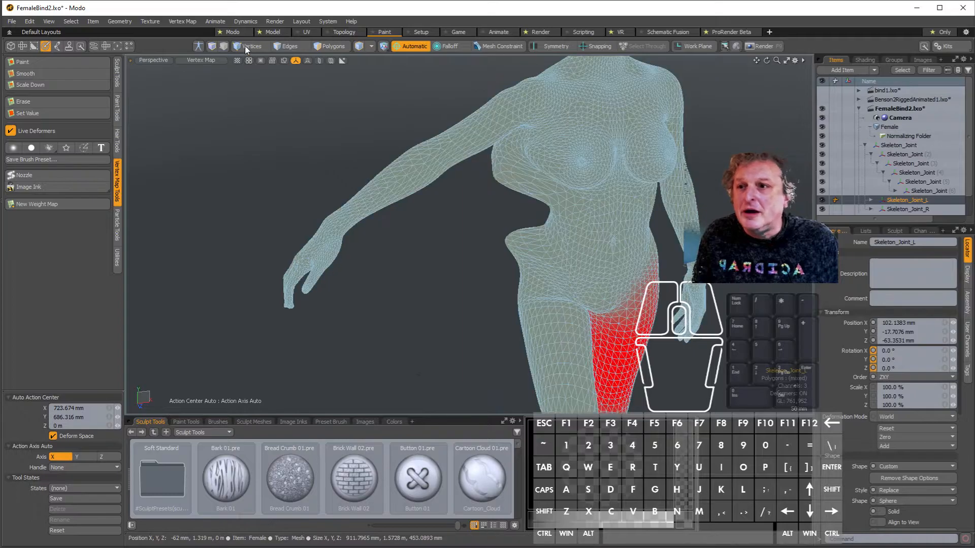
pyautogui.click(199, 60)
pyautogui.click(195, 72)
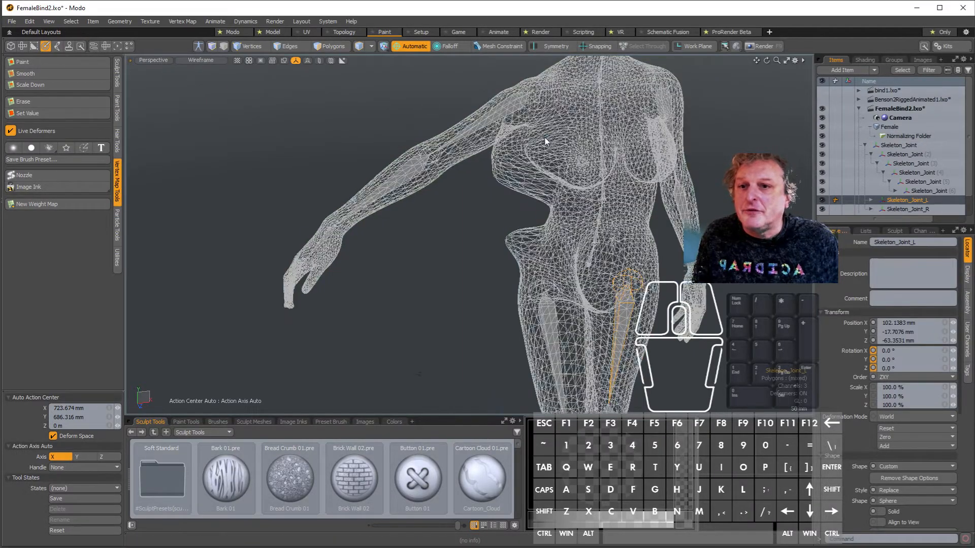
pyautogui.click(507, 107)
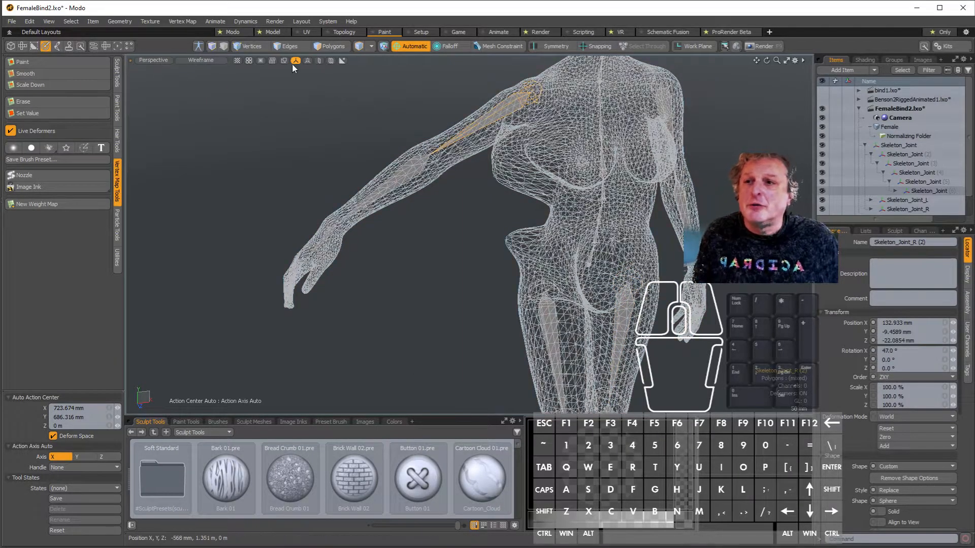
pyautogui.click(199, 60)
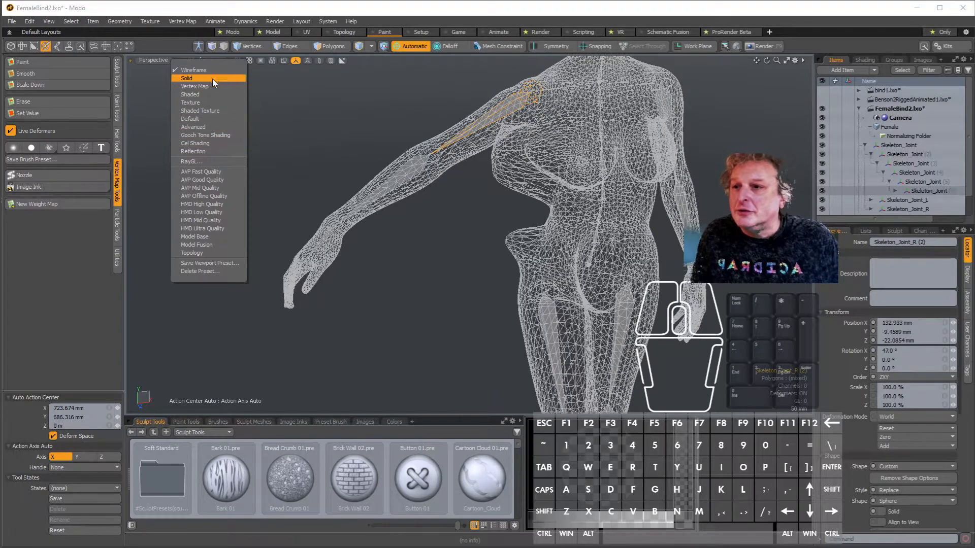
pyautogui.click(206, 87)
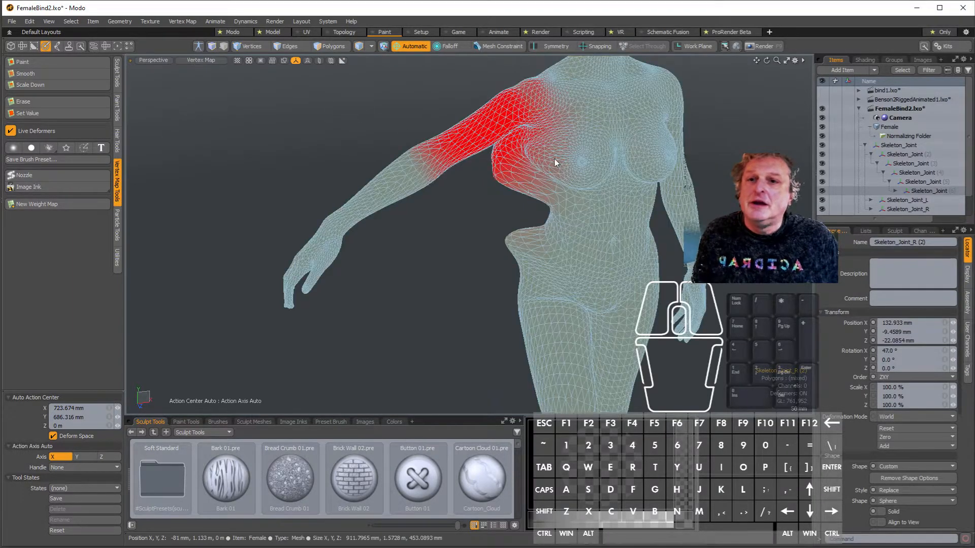
# Step: Erase the right upper-arm joint's weight from the side of the torso below the armpit, using a size 50 brush
pyautogui.moveTo(510, 183)
pyautogui.keyDown('alt'); pyautogui.mouseDown()
pyautogui.moveTo(558, 152)
pyautogui.moveTo(543, 147)
pyautogui.moveTo(576, 137)
pyautogui.mouseUp(); pyautogui.keyUp('alt')
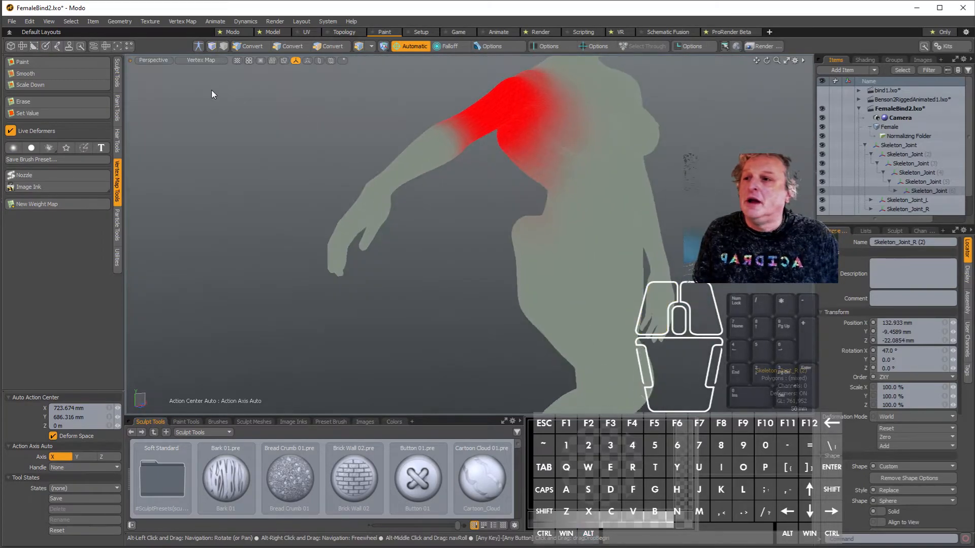
pyautogui.click(37, 103)
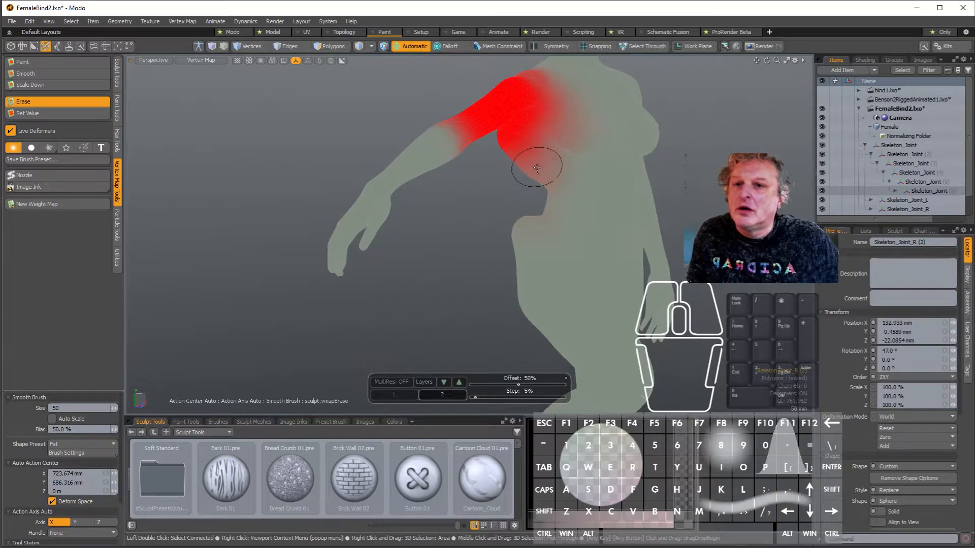
pyautogui.moveTo(537, 172)
pyautogui.keyDown('alt'); pyautogui.mouseDown()
pyautogui.moveTo(624, 134)
pyautogui.moveTo(534, 169)
pyautogui.moveTo(532, 152)
pyautogui.moveTo(514, 148)
pyautogui.moveTo(537, 156)
pyautogui.moveTo(513, 151)
pyautogui.moveTo(540, 169)
pyautogui.moveTo(532, 192)
pyautogui.mouseUp(); pyautogui.keyUp('alt')
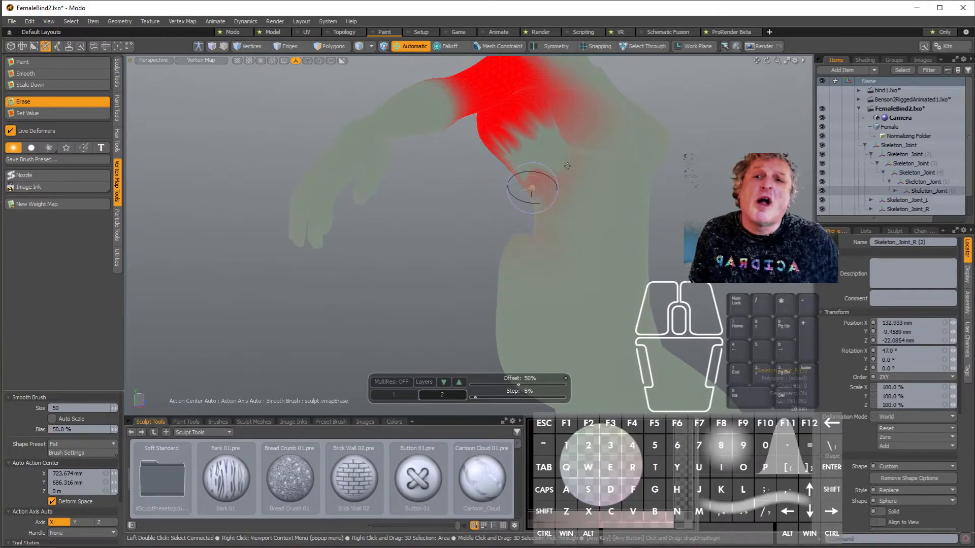
pyautogui.moveTo(532, 189); pyautogui.dragTo(531, 192)
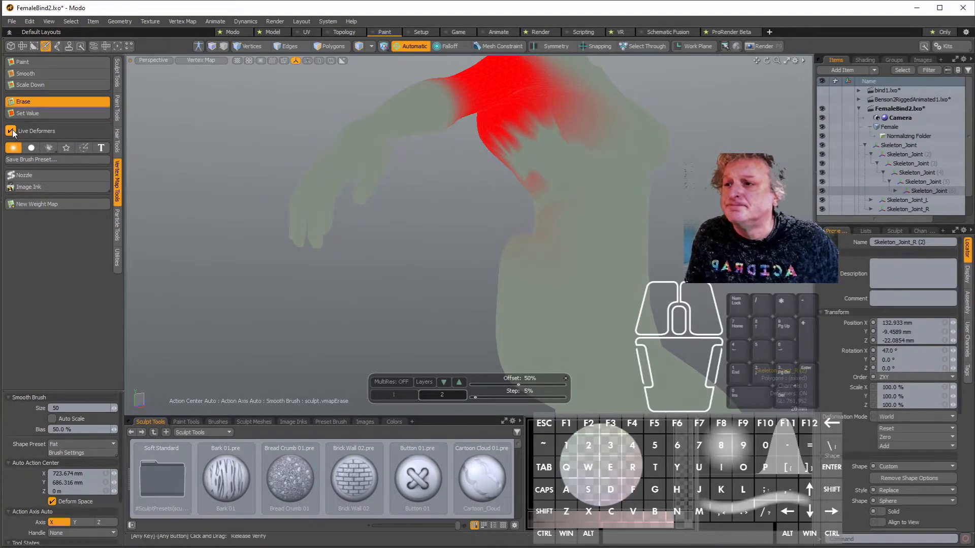
# Step: Turn off Live Deformers, try an erase stroke across the ribs at the figure's back, and undo the last stroke
pyautogui.scroll(3, 578, 203)
pyautogui.keyDown('alt'); pyautogui.moveTo(561, 199); pyautogui.dragTo(660, 219); pyautogui.keyUp('alt')
pyautogui.keyDown('alt'); pyautogui.keyDown('shift'); pyautogui.moveTo(570, 228); pyautogui.dragTo(632, 269); pyautogui.keyUp('shift'); pyautogui.keyUp('alt')
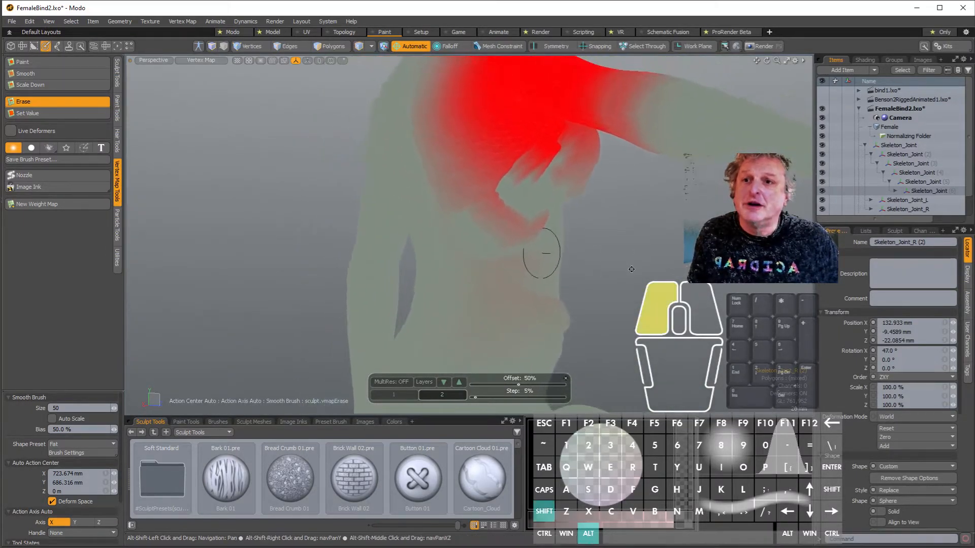
pyautogui.moveTo(549, 234)
pyautogui.mouseDown()
pyautogui.moveTo(547, 226)
pyautogui.moveTo(495, 231)
pyautogui.mouseUp()
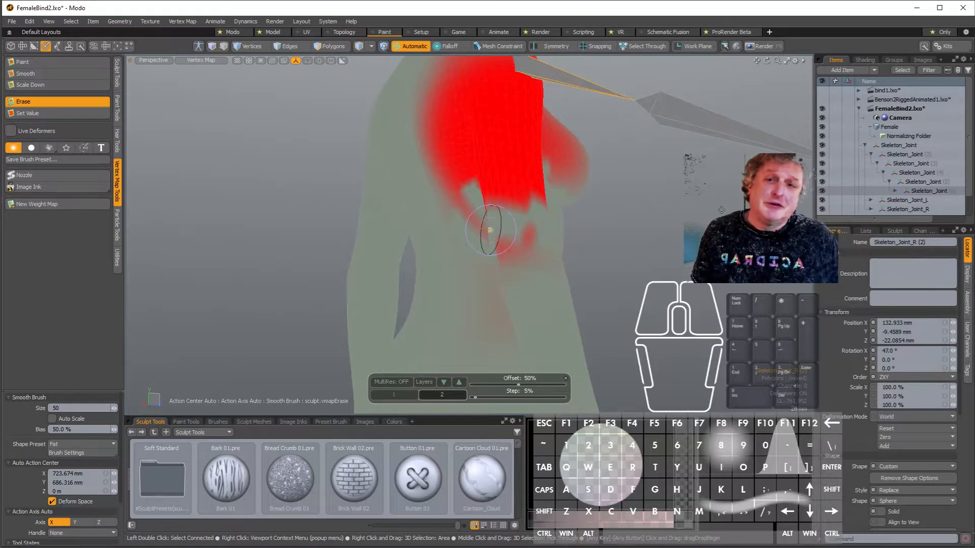
pyautogui.hotkey('ctrl', 'z')
# Step: Erase the remaining patches of right upper-arm weight from the waist and from the back below the armpit
pyautogui.keyDown('alt'); pyautogui.moveTo(642, 251); pyautogui.dragTo(507, 276); pyautogui.keyUp('alt')
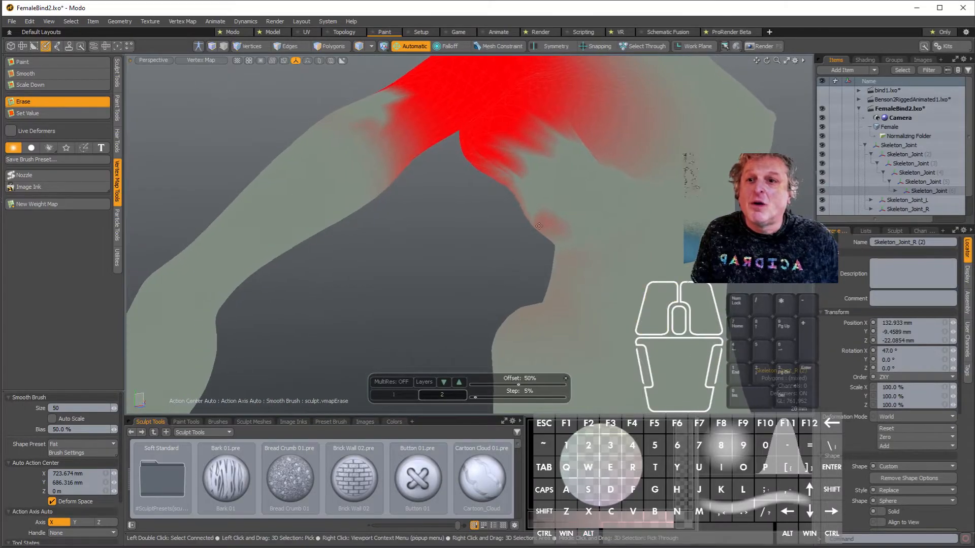
pyautogui.moveTo(565, 230); pyautogui.dragTo(554, 240)
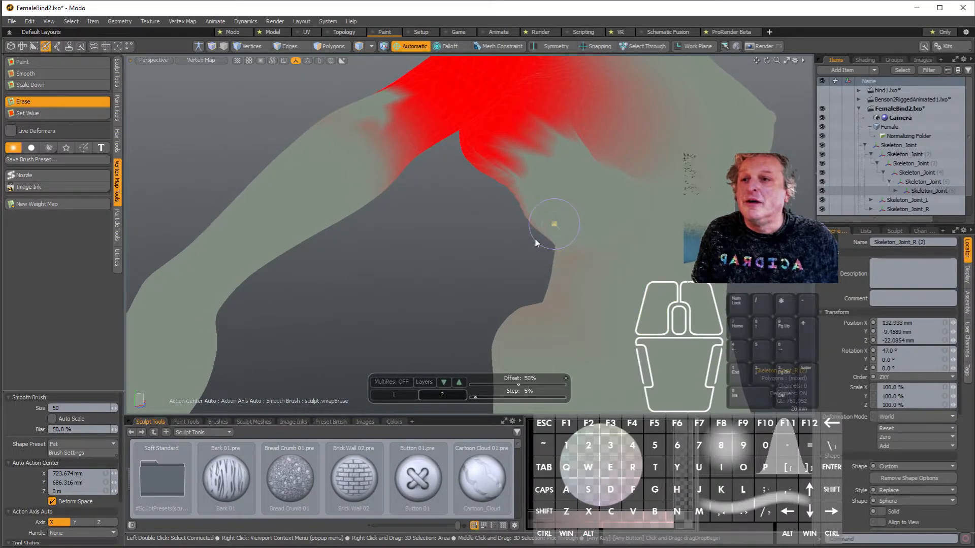
pyautogui.moveTo(544, 234)
pyautogui.keyDown('alt'); pyautogui.mouseDown()
pyautogui.moveTo(593, 216)
pyautogui.moveTo(512, 237)
pyautogui.moveTo(467, 237)
pyautogui.mouseUp(); pyautogui.keyUp('alt')
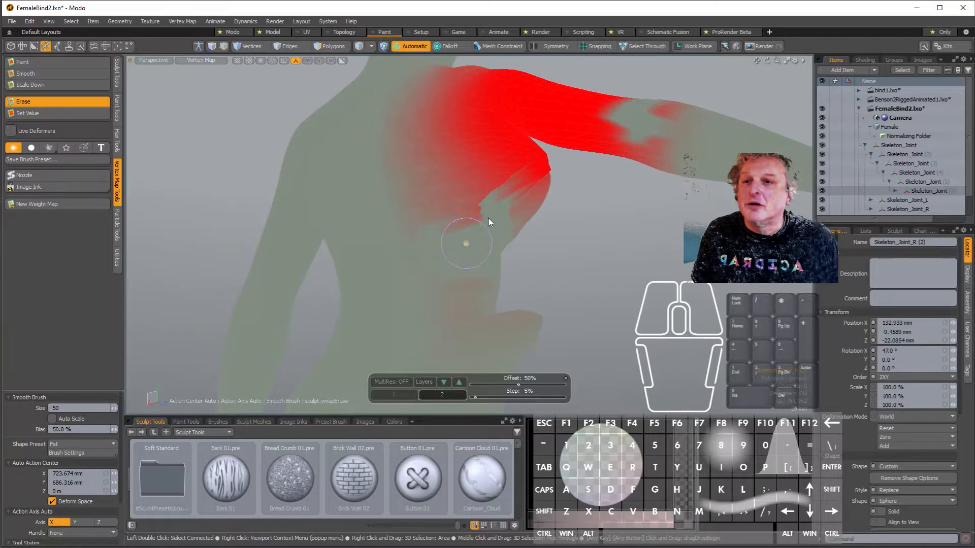
pyautogui.moveTo(488, 216)
pyautogui.mouseDown()
pyautogui.moveTo(477, 219)
pyautogui.moveTo(463, 202)
pyautogui.moveTo(522, 193)
pyautogui.moveTo(398, 212)
pyautogui.moveTo(447, 189)
pyautogui.mouseUp()
pyautogui.moveTo(485, 163)
pyautogui.mouseDown()
pyautogui.moveTo(501, 169)
pyautogui.moveTo(536, 153)
pyautogui.mouseUp()
pyautogui.keyDown('alt'); pyautogui.moveTo(631, 187); pyautogui.dragTo(619, 212); pyautogui.keyUp('alt')
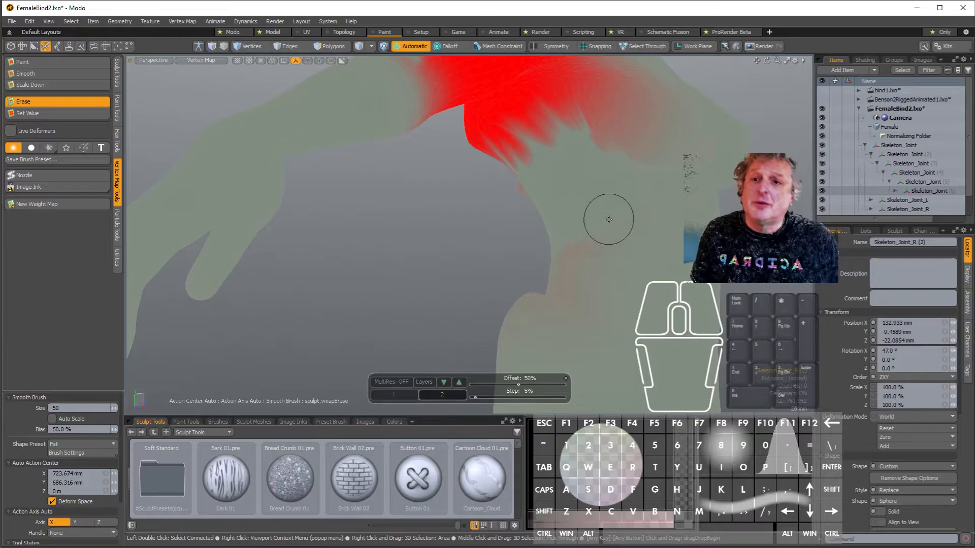
# Step: Enlarge the Erase brush to 131 and clear the faint upper-arm weight from the waist and hip
pyautogui.keyDown('alt'); pyautogui.moveTo(592, 216); pyautogui.dragTo(588, 250); pyautogui.keyUp('alt')
pyautogui.scroll(-6, 575, 264)
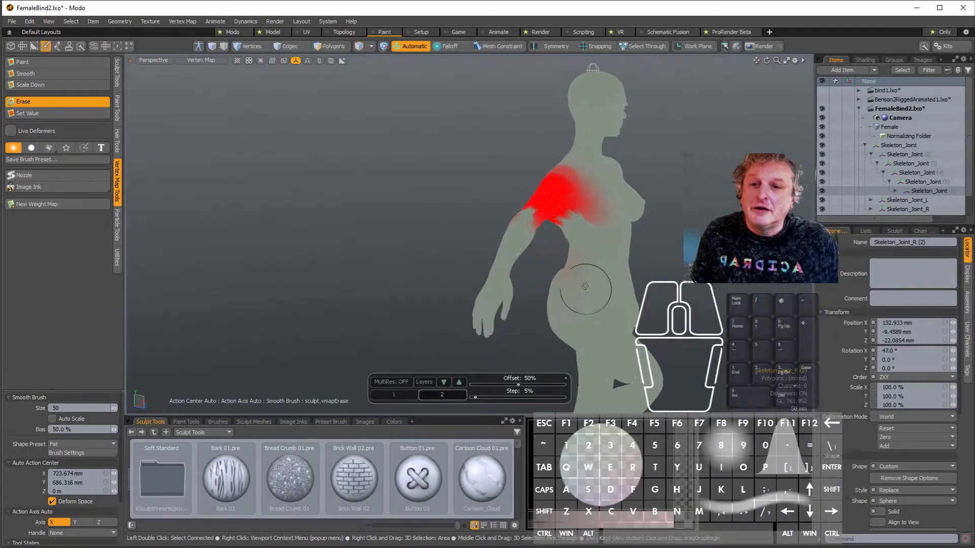
pyautogui.moveTo(568, 280); pyautogui.dragTo(609, 281, button='right')
pyautogui.moveTo(578, 281)
pyautogui.keyDown('alt'); pyautogui.mouseDown()
pyautogui.moveTo(595, 276)
pyautogui.moveTo(585, 270)
pyautogui.moveTo(575, 284)
pyautogui.moveTo(496, 238)
pyautogui.moveTo(464, 231)
pyautogui.moveTo(569, 238)
pyautogui.moveTo(525, 285)
pyautogui.mouseUp(); pyautogui.keyUp('alt')
pyautogui.click(523, 290)
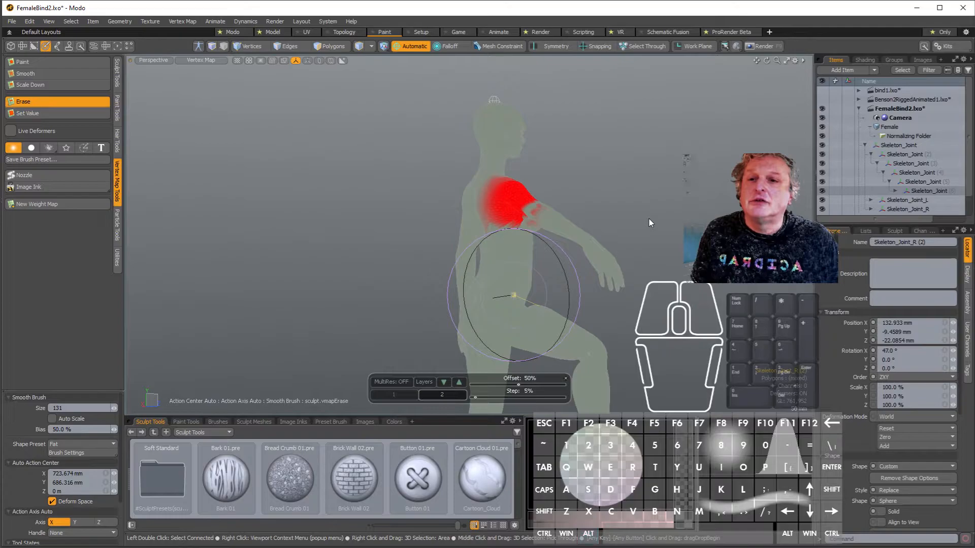
pyautogui.keyDown('alt'); pyautogui.moveTo(649, 219); pyautogui.dragTo(465, 233); pyautogui.keyUp('alt')
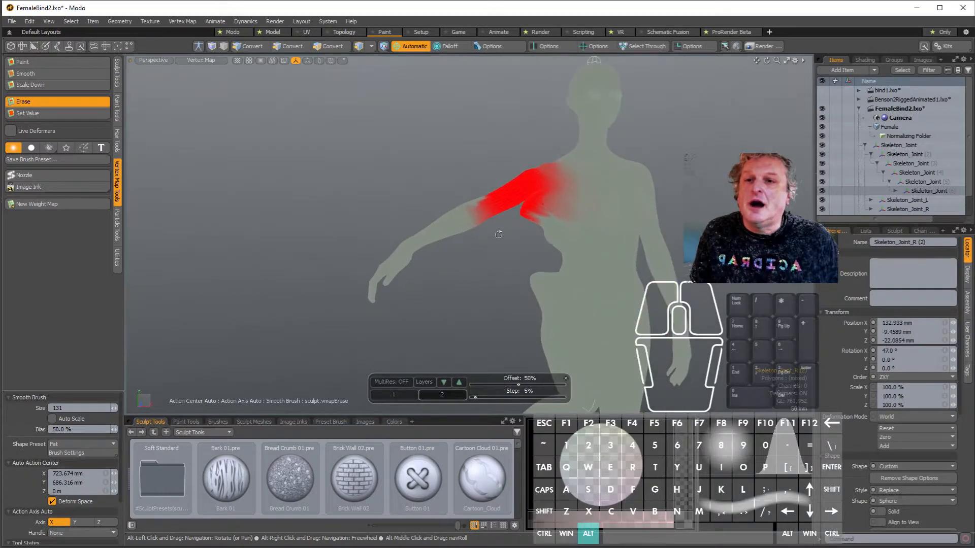
# Step: Reduce the Erase brush to 65, erase along the ribs below the armpit, and undo the last stroke
pyautogui.scroll(7, 522, 229)
pyautogui.moveTo(579, 211)
pyautogui.mouseDown(button='right')
pyautogui.moveTo(588, 206)
pyautogui.moveTo(584, 215)
pyautogui.mouseUp(button='right')
pyautogui.moveTo(584, 216)
pyautogui.keyDown('alt'); pyautogui.mouseDown()
pyautogui.moveTo(655, 247)
pyautogui.moveTo(579, 204)
pyautogui.moveTo(601, 296)
pyautogui.moveTo(530, 303)
pyautogui.moveTo(605, 233)
pyautogui.moveTo(634, 241)
pyautogui.moveTo(479, 284)
pyautogui.mouseUp(); pyautogui.keyUp('alt')
pyautogui.hotkey('ctrl', 'z')
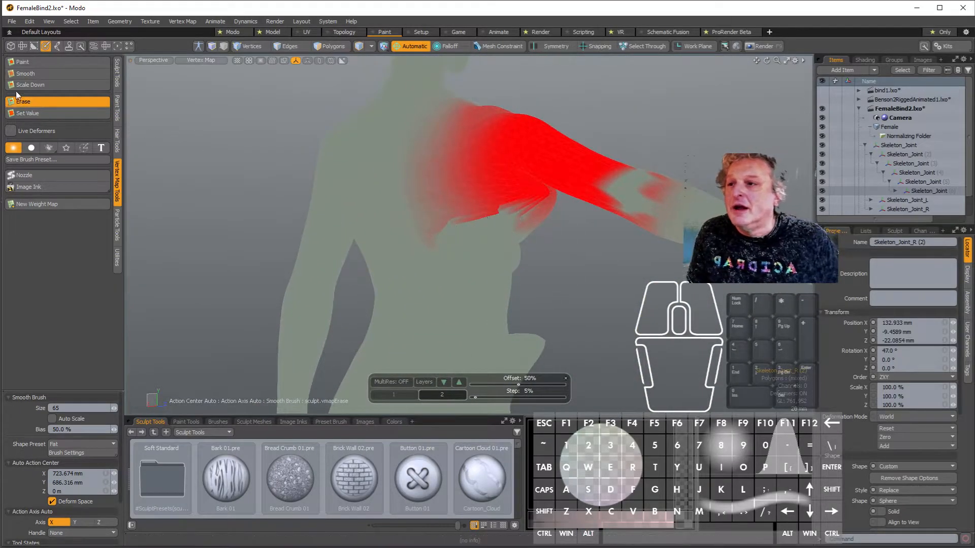
# Step: Smooth the jagged edge of the right upper-arm weights below the armpit with a size 81 Smooth brush at 50%
pyautogui.click(35, 75)
pyautogui.moveTo(459, 225); pyautogui.dragTo(499, 225, button='right')
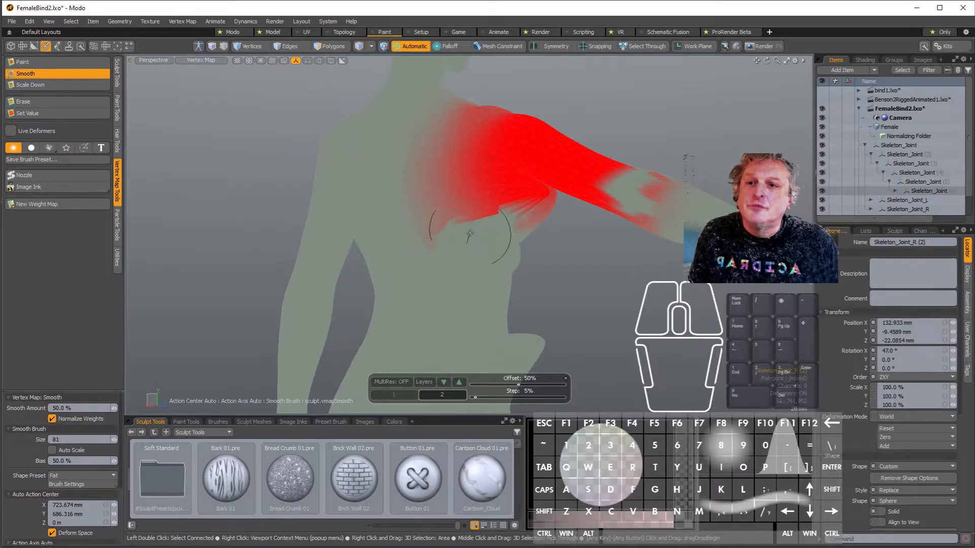
pyautogui.moveTo(481, 229); pyautogui.dragTo(481, 229)
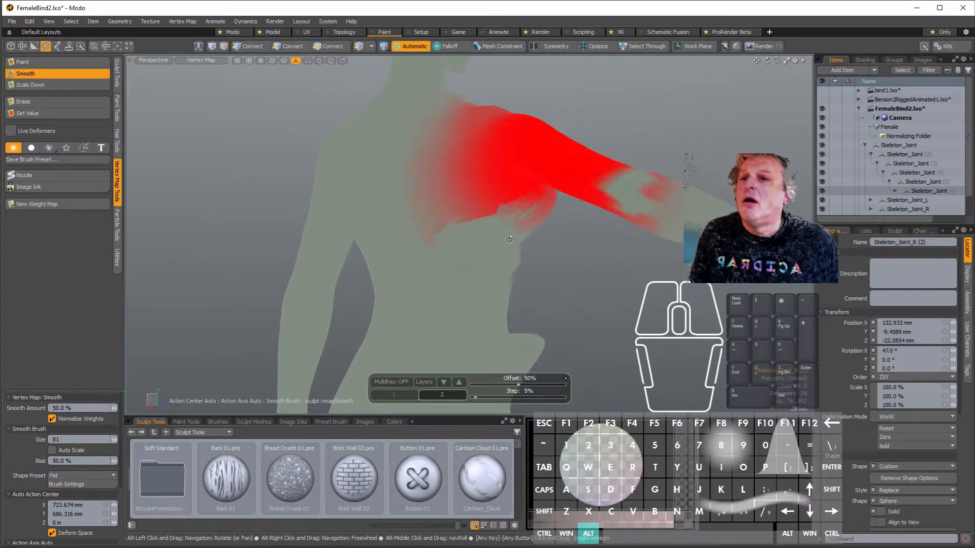
pyautogui.moveTo(531, 250)
pyautogui.keyDown('alt'); pyautogui.mouseDown()
pyautogui.moveTo(371, 208)
pyautogui.moveTo(333, 218)
pyautogui.moveTo(401, 215)
pyautogui.mouseUp(); pyautogui.keyUp('alt')
pyautogui.moveTo(712, 163); pyautogui.dragTo(716, 166)
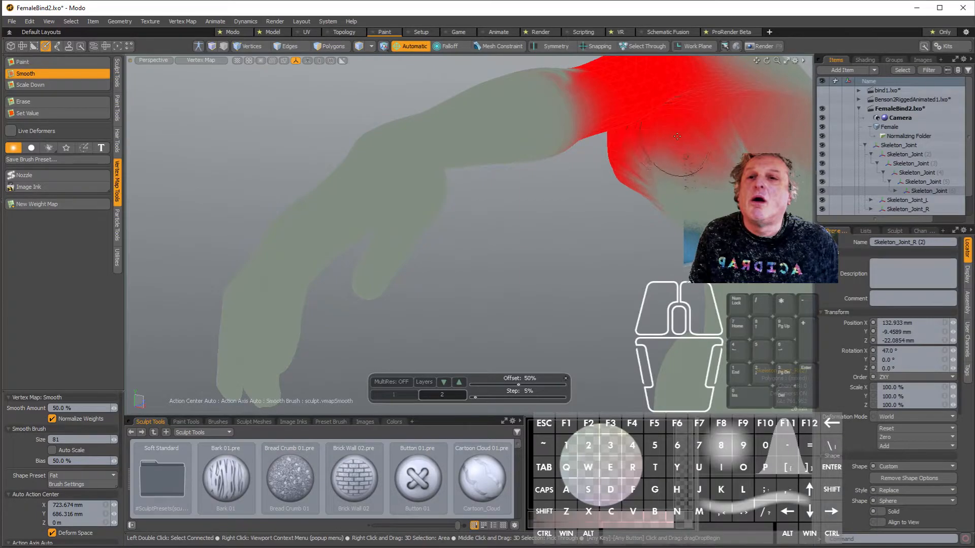
pyautogui.scroll(-8, 676, 136)
pyautogui.keyDown('alt'); pyautogui.moveTo(677, 136); pyautogui.dragTo(605, 174); pyautogui.keyUp('alt')
pyautogui.keyDown('alt'); pyautogui.scroll(8, 669, 172); pyautogui.keyUp('alt')
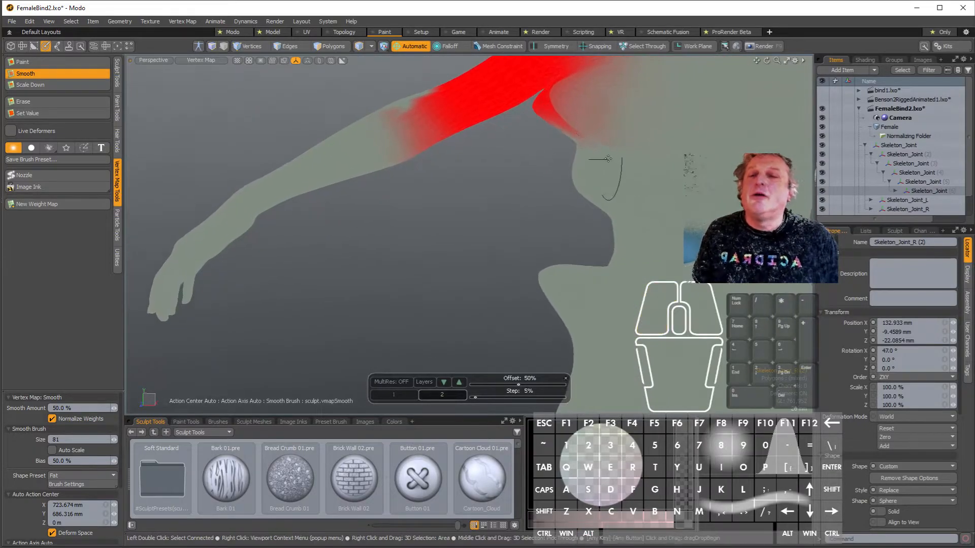
pyautogui.press('space')
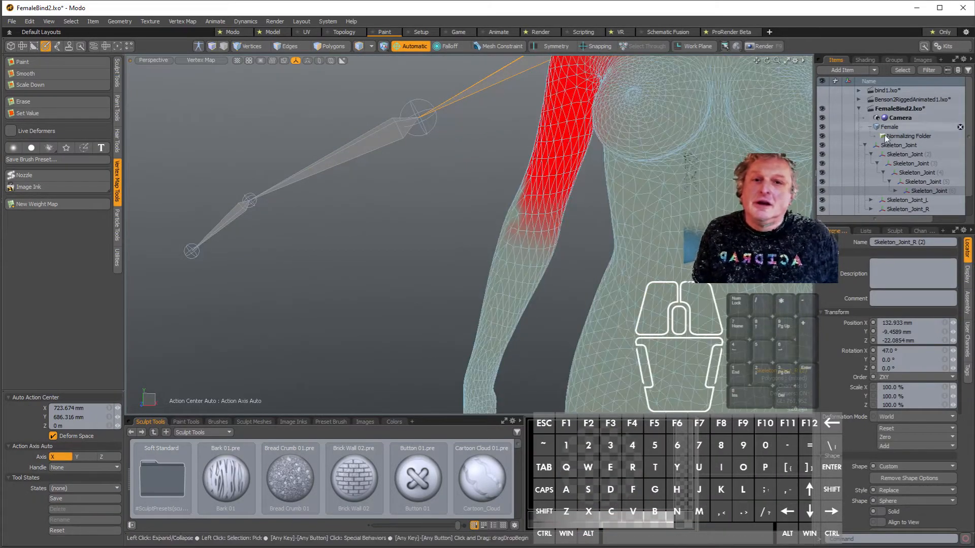
# Step: Select the right forearm joint and brush its weight map beside the hip with the Paint tool at 50% and size 76
pyautogui.click(373, 136)
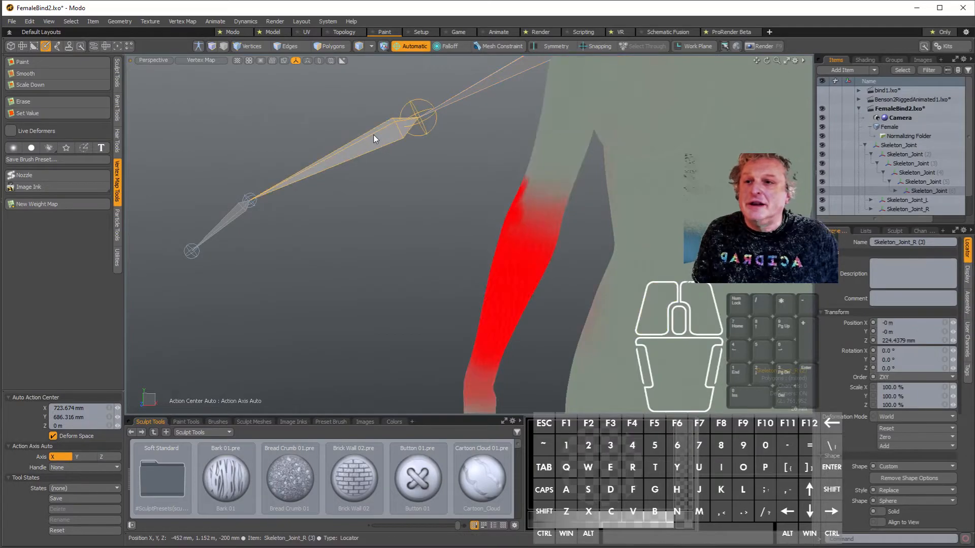
pyautogui.scroll(-4, 677, 257)
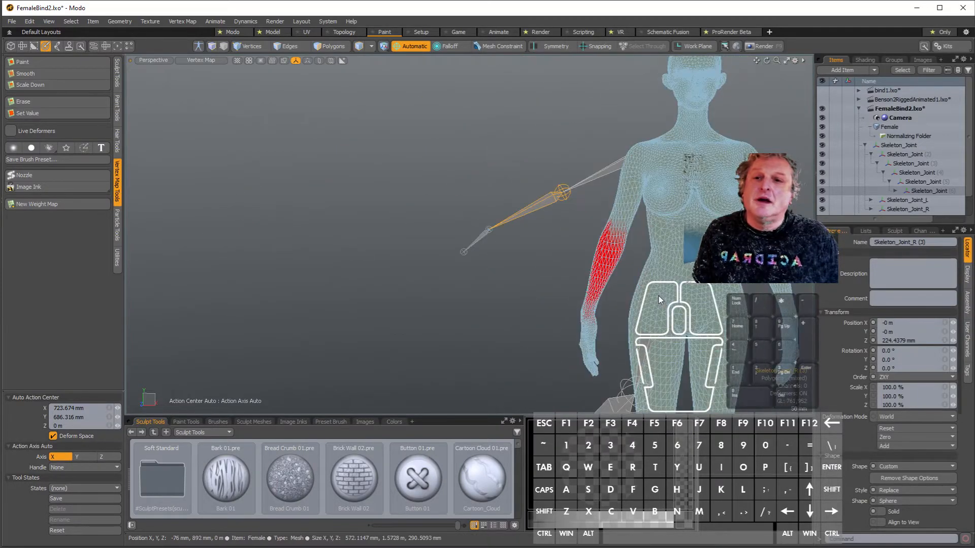
pyautogui.click(45, 64)
pyautogui.scroll(5, 672, 311)
pyautogui.moveTo(671, 312)
pyautogui.keyDown('alt'); pyautogui.mouseDown()
pyautogui.moveTo(807, 295)
pyautogui.moveTo(834, 213)
pyautogui.moveTo(751, 254)
pyautogui.mouseUp(); pyautogui.keyUp('alt')
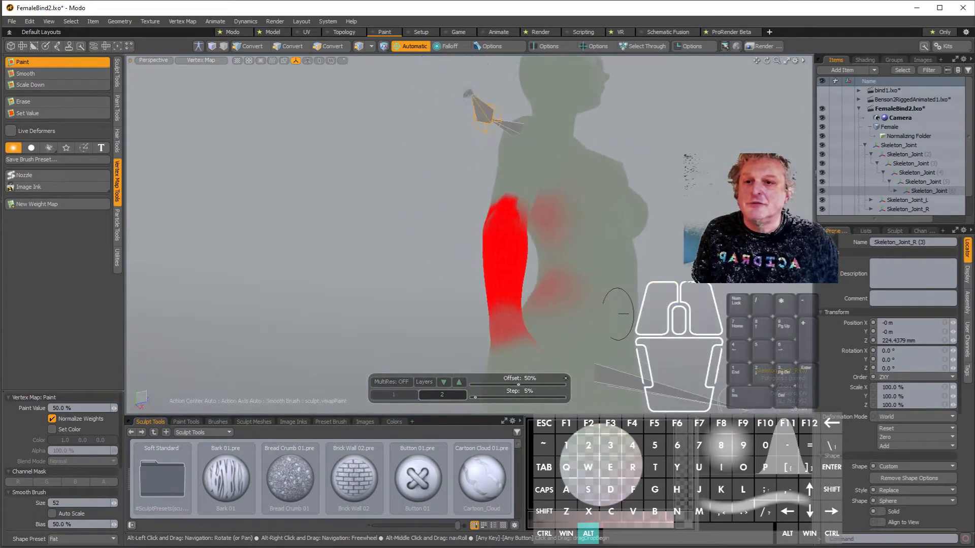
pyautogui.moveTo(575, 291); pyautogui.dragTo(569, 290, button='right')
pyautogui.moveTo(569, 291); pyautogui.dragTo(523, 288)
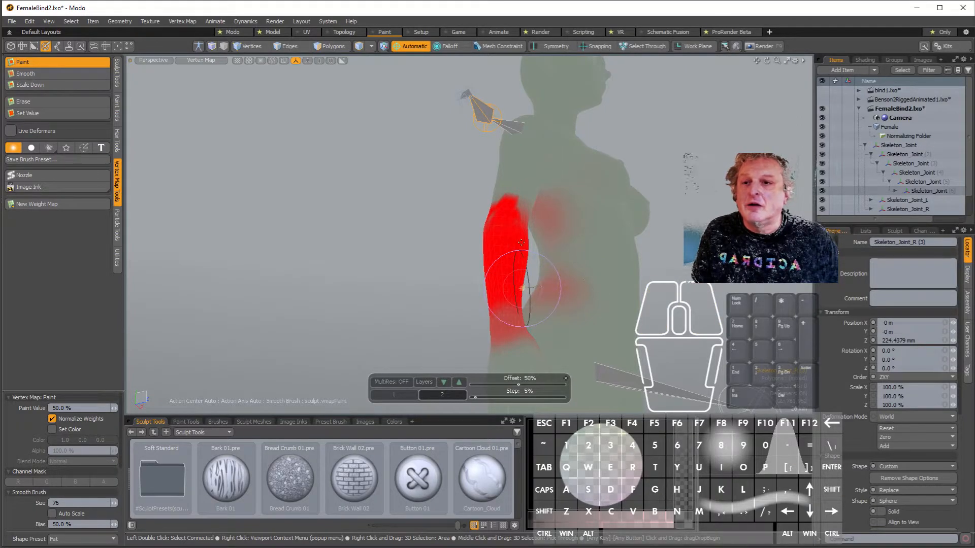
# Step: Enlarge the Paint brush to 159 and brush the right forearm joint's weight over the hip at 50%
pyautogui.click(35, 104)
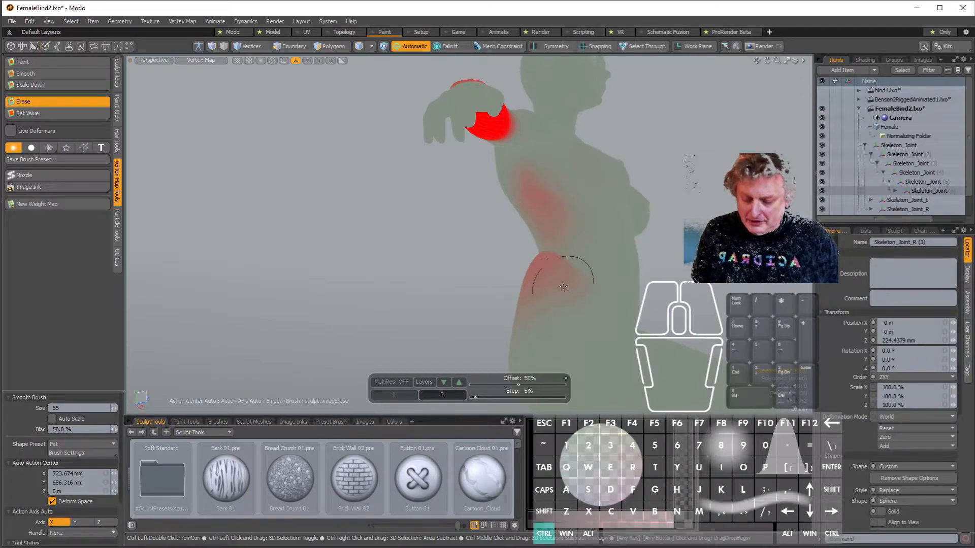
pyautogui.hotkey('ctrl', 'z')
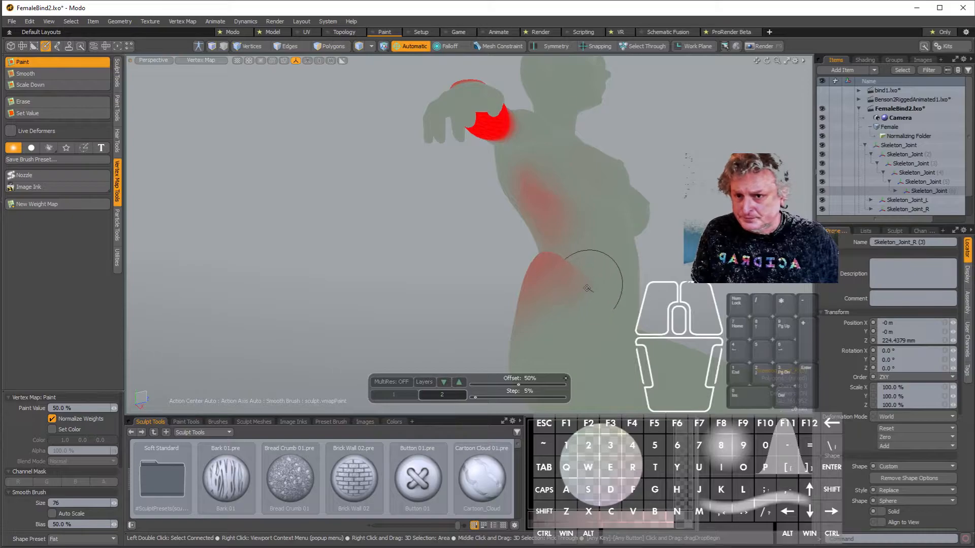
pyautogui.scroll(3, 587, 288)
pyautogui.keyDown('alt'); pyautogui.moveTo(587, 288); pyautogui.dragTo(548, 260); pyautogui.keyUp('alt')
pyautogui.moveTo(489, 290); pyautogui.dragTo(500, 308, button='right')
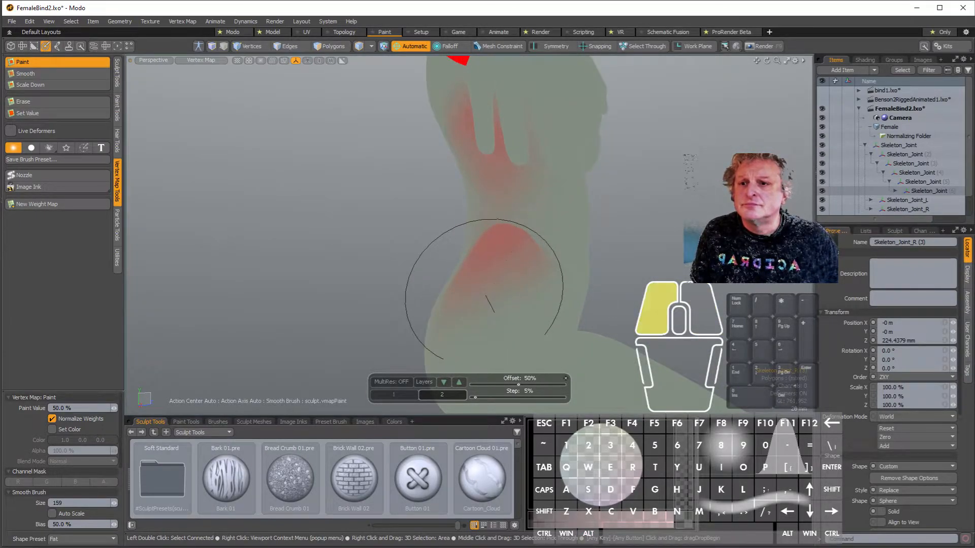
pyautogui.moveTo(486, 296); pyautogui.dragTo(509, 264)
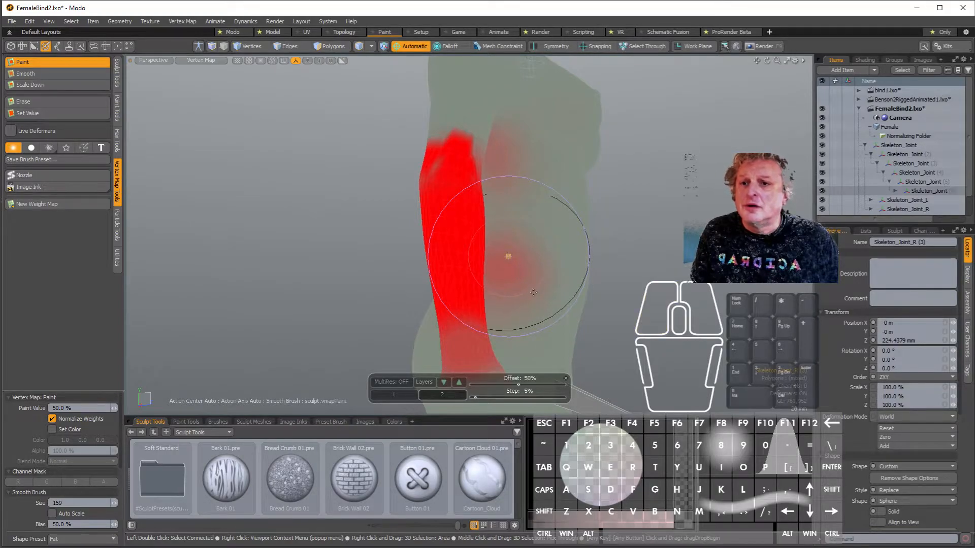
pyautogui.moveTo(475, 272)
pyautogui.keyDown('alt'); pyautogui.mouseDown()
pyautogui.moveTo(476, 264)
pyautogui.moveTo(415, 263)
pyautogui.moveTo(453, 259)
pyautogui.mouseUp(); pyautogui.keyUp('alt')
pyautogui.moveTo(511, 270); pyautogui.dragTo(604, 260)
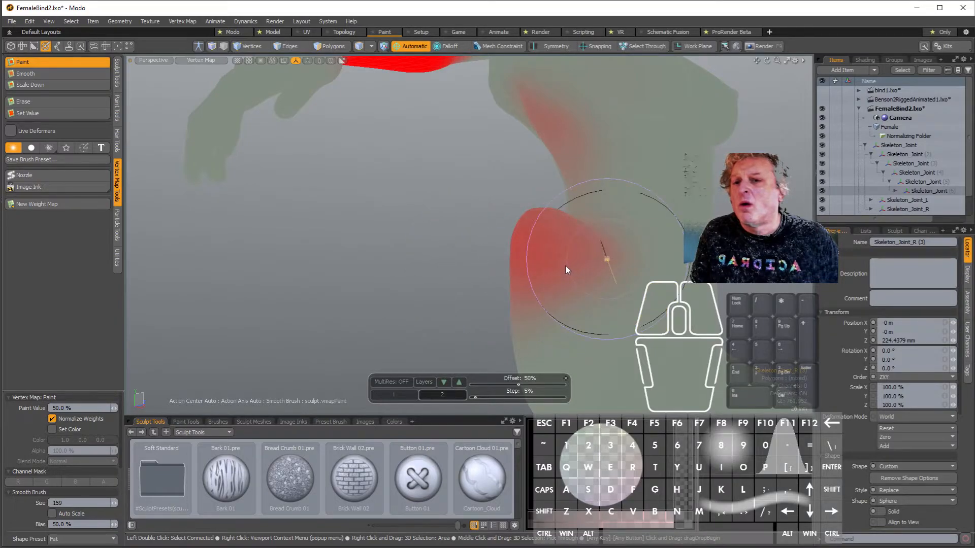
pyautogui.keyDown('alt'); pyautogui.moveTo(564, 266); pyautogui.dragTo(573, 286); pyautogui.keyUp('alt')
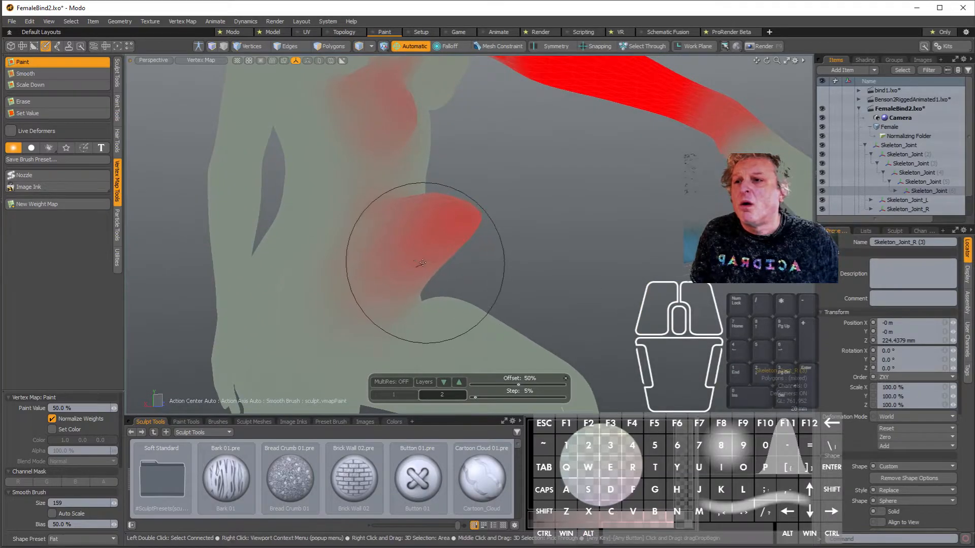
# Step: Erase the forearm joint's stray weight from the right hip and waist with a size 150 Erase brush
pyautogui.click(32, 101)
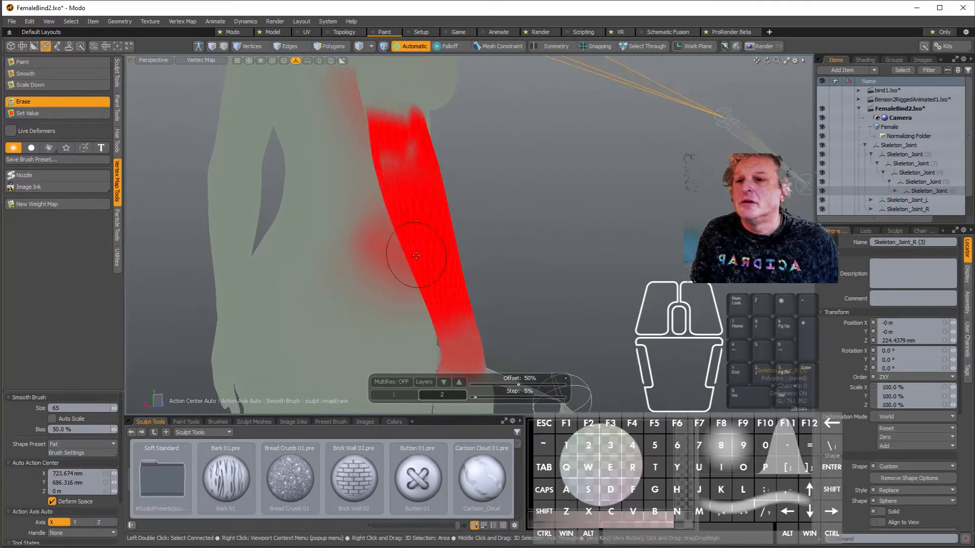
pyautogui.moveTo(382, 267)
pyautogui.mouseDown(button='right')
pyautogui.moveTo(407, 267)
pyautogui.moveTo(377, 270)
pyautogui.moveTo(393, 270)
pyautogui.mouseUp(button='right')
pyautogui.moveTo(352, 274); pyautogui.dragTo(395, 252)
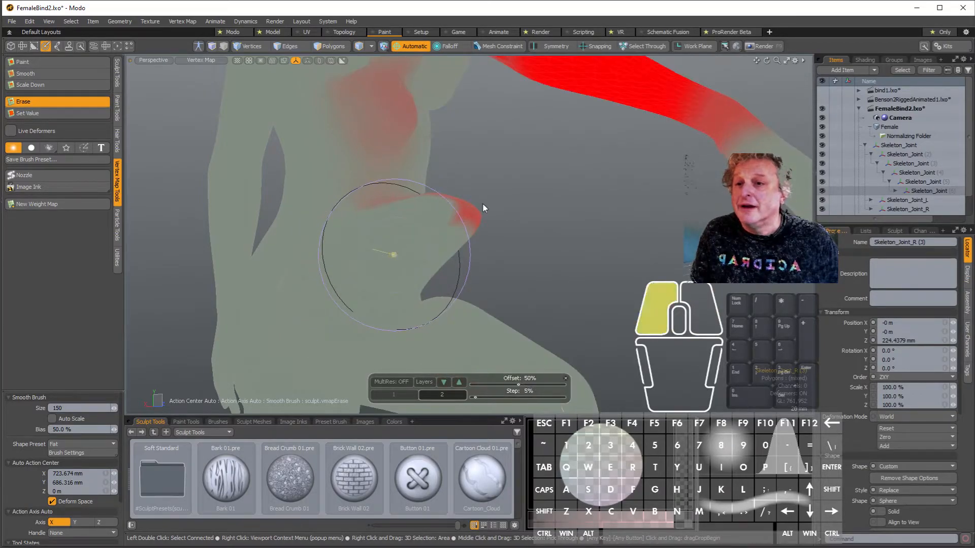
pyautogui.moveTo(483, 204); pyautogui.dragTo(433, 231)
pyautogui.keyDown('alt'); pyautogui.moveTo(354, 249); pyautogui.dragTo(354, 249); pyautogui.keyUp('alt')
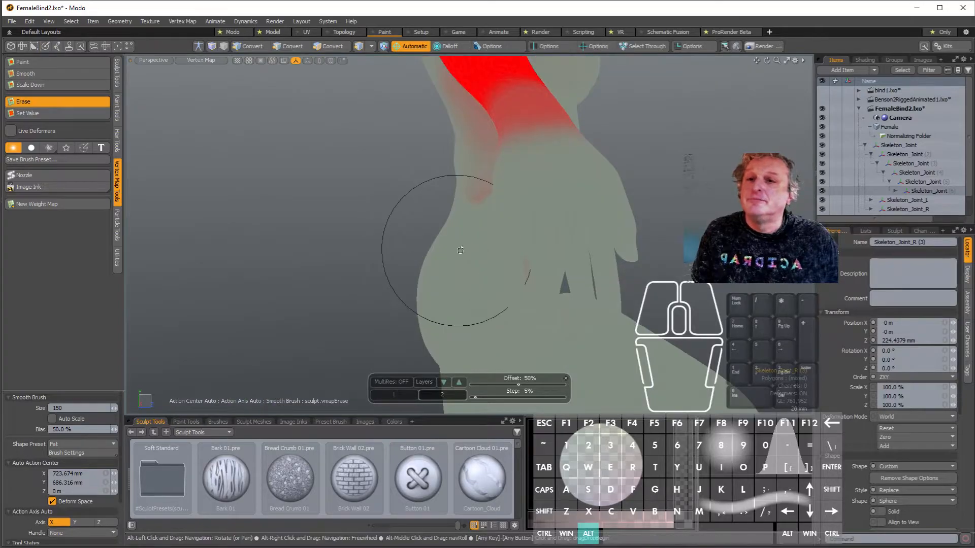
pyautogui.keyDown('alt'); pyautogui.moveTo(483, 269); pyautogui.dragTo(363, 273); pyautogui.keyUp('alt')
pyautogui.moveTo(574, 256)
pyautogui.mouseDown()
pyautogui.moveTo(570, 218)
pyautogui.moveTo(580, 198)
pyautogui.moveTo(607, 274)
pyautogui.mouseUp()
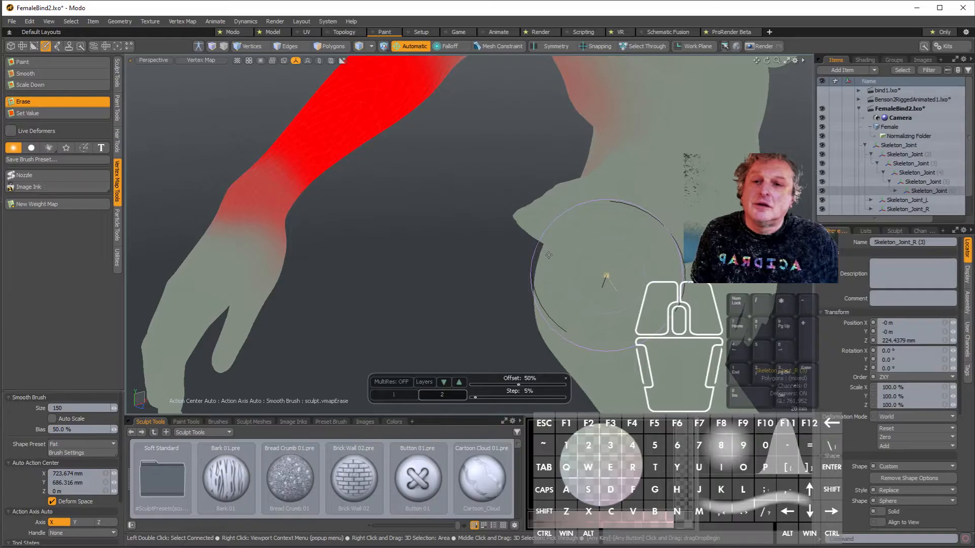
# Step: Erase the forearm joint's weight along the right side of the torso up toward the armpit
pyautogui.keyDown('alt'); pyautogui.moveTo(540, 231); pyautogui.dragTo(535, 198); pyautogui.keyUp('alt')
pyautogui.moveTo(477, 274)
pyautogui.mouseDown()
pyautogui.moveTo(498, 234)
pyautogui.moveTo(484, 186)
pyautogui.mouseUp()
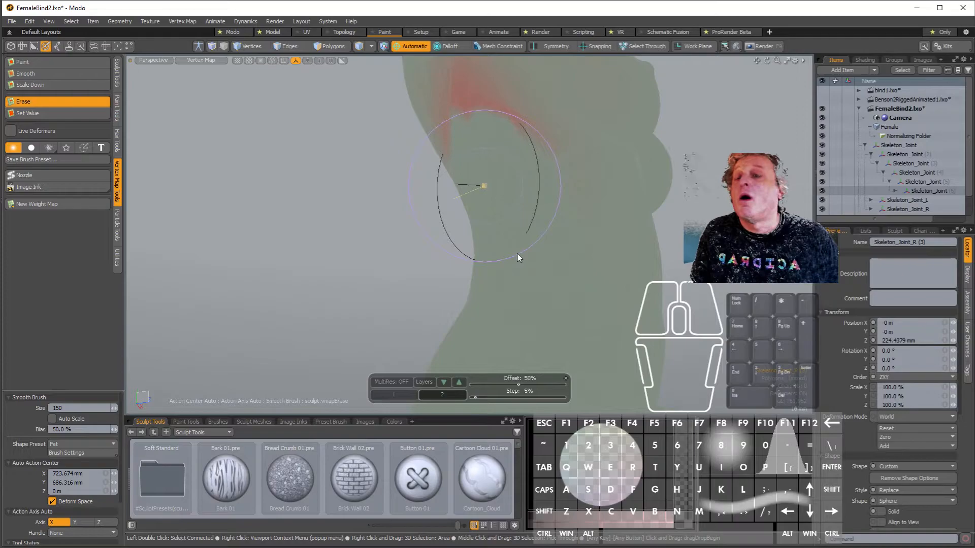
pyautogui.moveTo(496, 174)
pyautogui.mouseDown()
pyautogui.moveTo(508, 151)
pyautogui.moveTo(486, 147)
pyautogui.mouseUp()
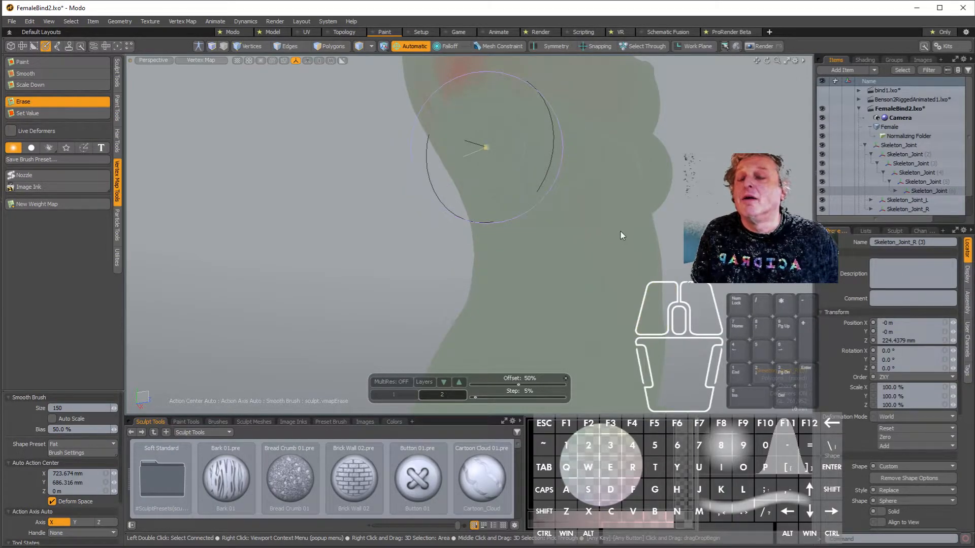
# Step: Reduce the Erase brush to 85 and clear the last forearm weight from the side of the chest
pyautogui.scroll(-2, 619, 229)
pyautogui.scroll(-4, 615, 224)
pyautogui.moveTo(613, 227)
pyautogui.keyDown('alt'); pyautogui.mouseDown()
pyautogui.moveTo(481, 261)
pyautogui.moveTo(617, 236)
pyautogui.moveTo(527, 227)
pyautogui.mouseUp(); pyautogui.keyUp('alt')
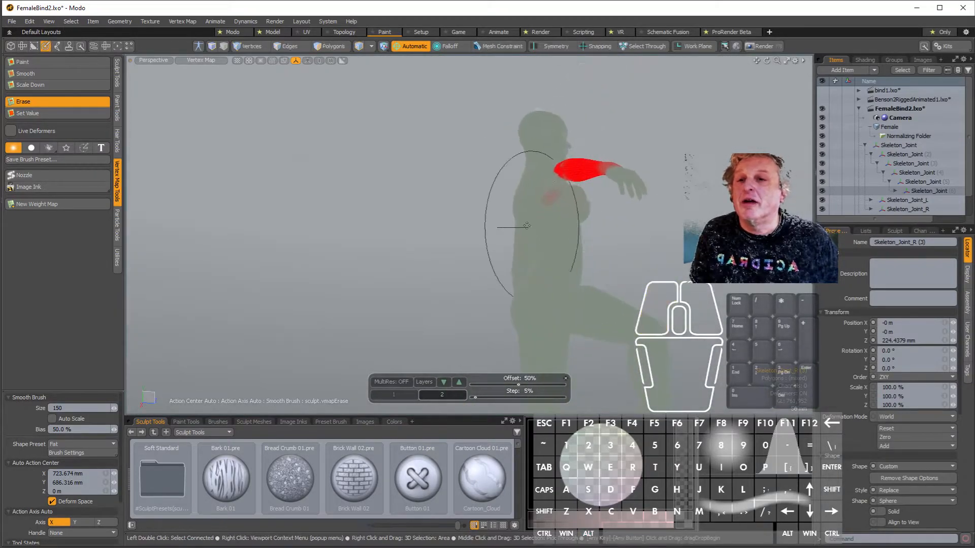
pyautogui.scroll(5, 538, 218)
pyautogui.moveTo(611, 188)
pyautogui.mouseDown(button='right')
pyautogui.moveTo(579, 188)
pyautogui.moveTo(609, 188)
pyautogui.mouseUp(button='right')
pyautogui.keyDown('alt'); pyautogui.moveTo(616, 173); pyautogui.dragTo(637, 216); pyautogui.keyUp('alt')
pyautogui.moveTo(659, 163); pyautogui.dragTo(638, 178)
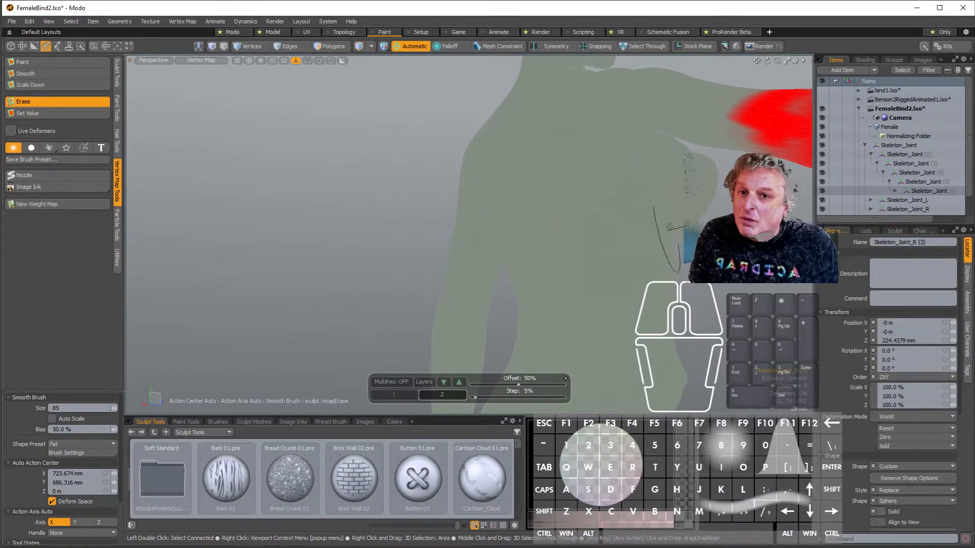
pyautogui.scroll(4, 669, 213)
pyautogui.moveTo(679, 189)
pyautogui.keyDown('alt'); pyautogui.mouseDown()
pyautogui.moveTo(700, 165)
pyautogui.moveTo(652, 137)
pyautogui.moveTo(500, 117)
pyautogui.moveTo(564, 129)
pyautogui.moveTo(442, 175)
pyautogui.mouseUp(); pyautogui.keyUp('alt')
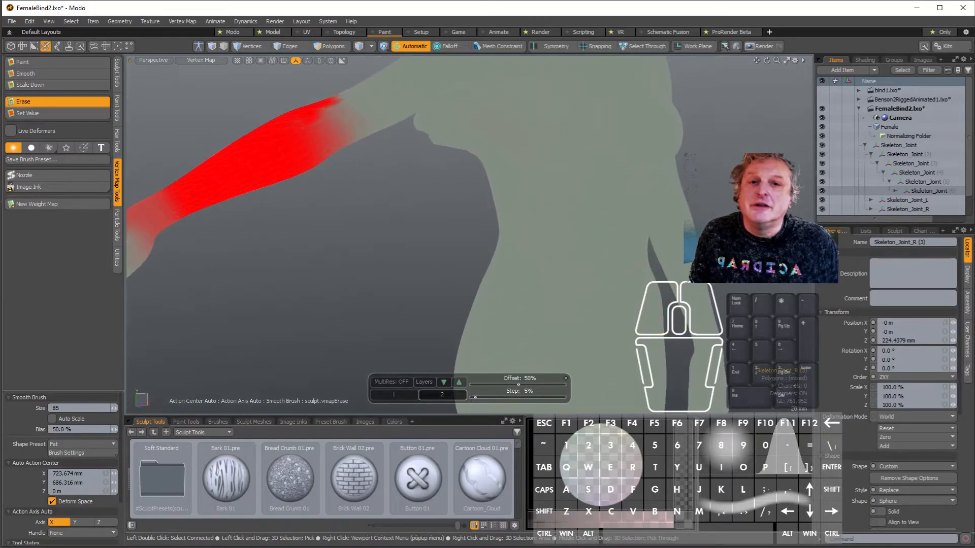
# Step: Inspect the weight maps of spine joints Skeleton_Joint (3) to (6) and of the hip joint Skeleton_Joint_L in turn
pyautogui.click(932, 182)
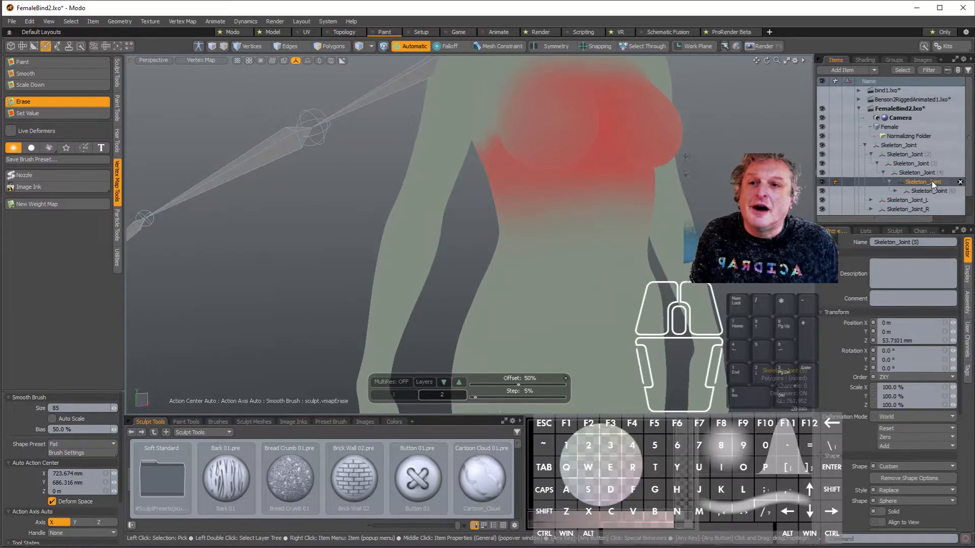
pyautogui.click(921, 172)
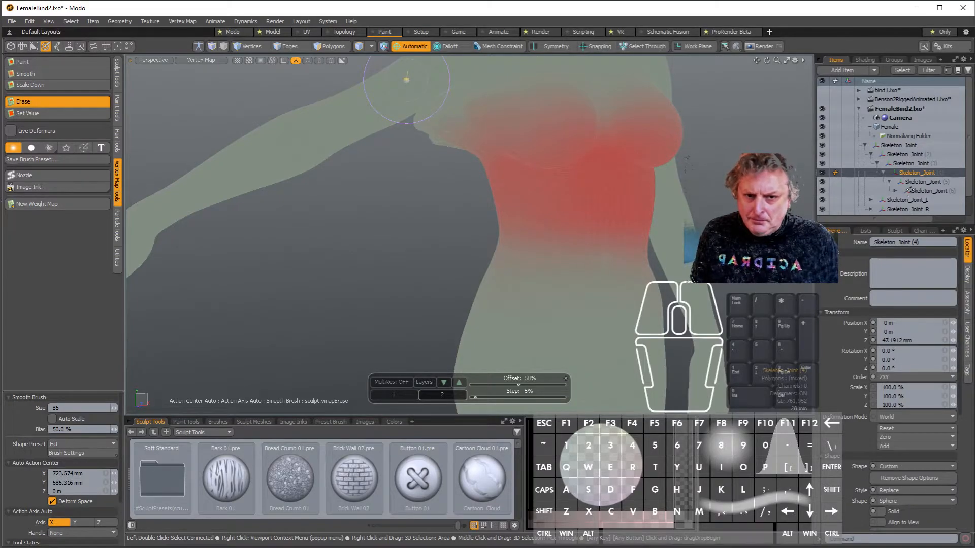
pyautogui.click(920, 163)
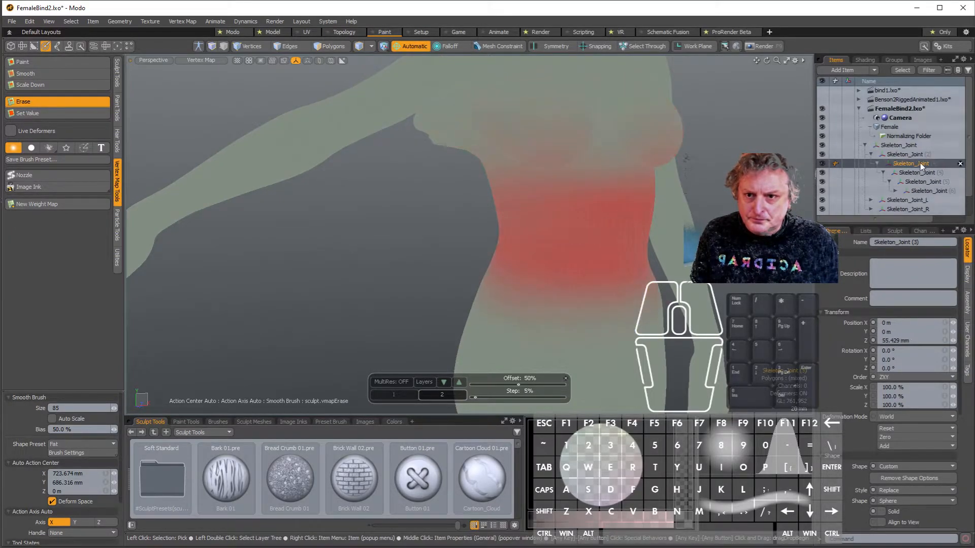
pyautogui.click(919, 173)
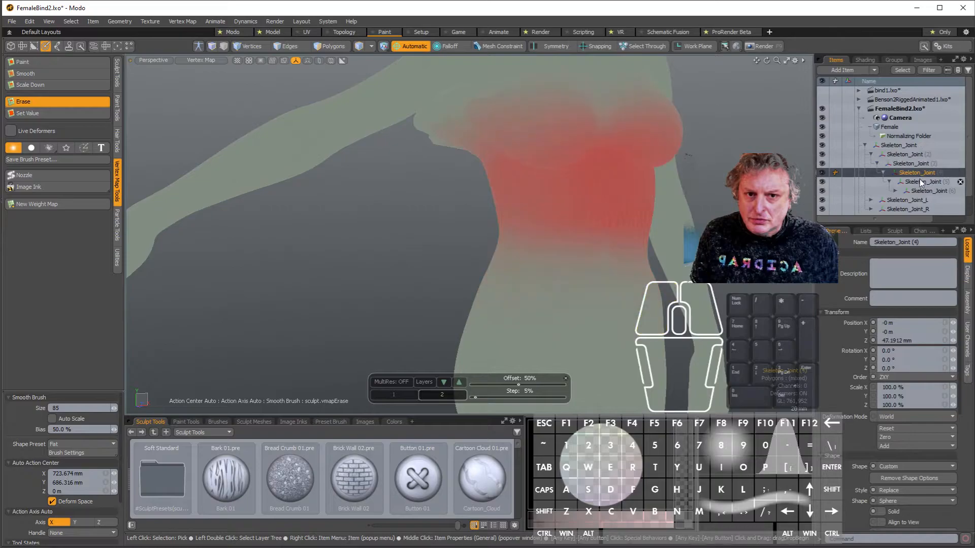
pyautogui.click(920, 181)
pyautogui.click(929, 193)
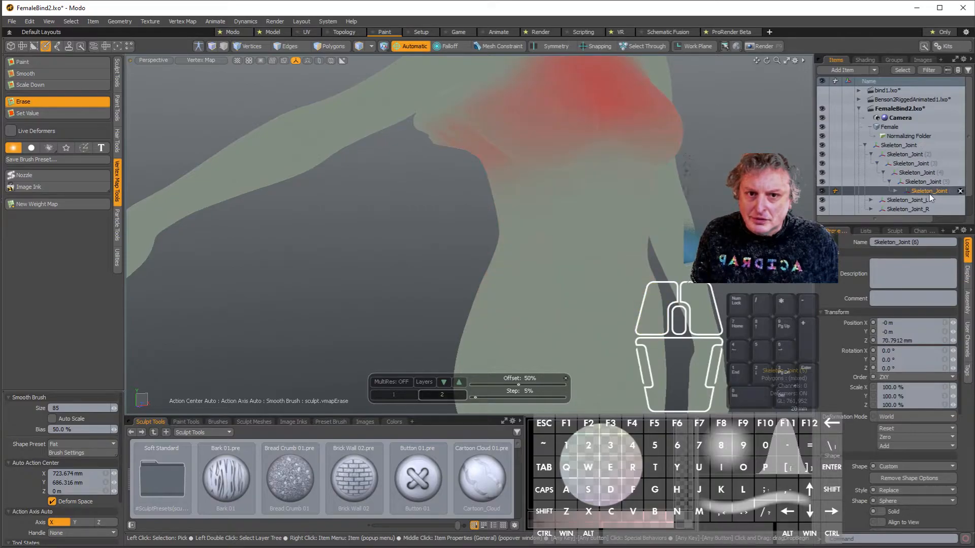
pyautogui.click(907, 203)
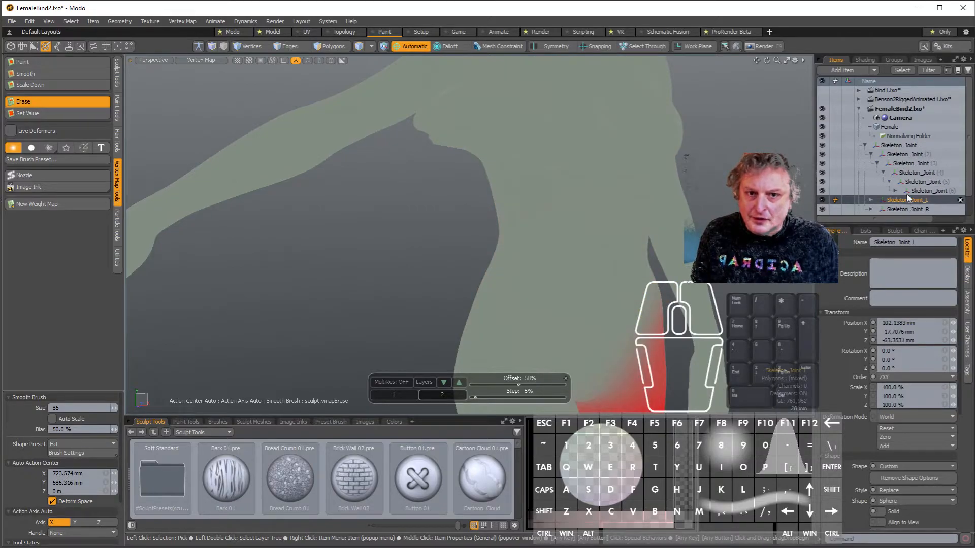
# Step: Expand the joint hierarchy from Skeleton_Joint (6) down through the neck and arm branches, checking Skeleton_Joint (9) and Skeleton_Joint_L (2)
pyautogui.scroll(-1, 905, 173)
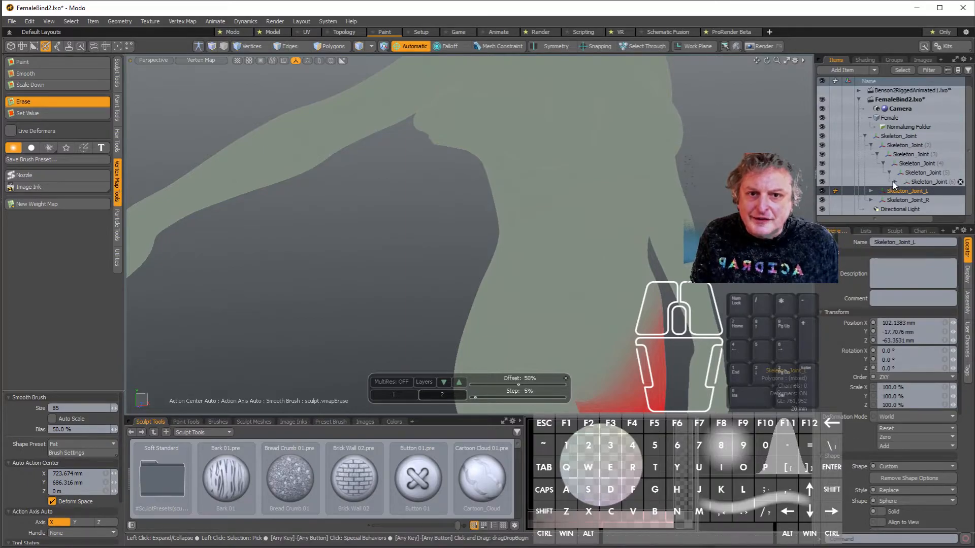
pyautogui.click(893, 181)
pyautogui.scroll(-1, 902, 183)
pyautogui.click(900, 183)
pyautogui.scroll(-1, 900, 184)
pyautogui.click(904, 182)
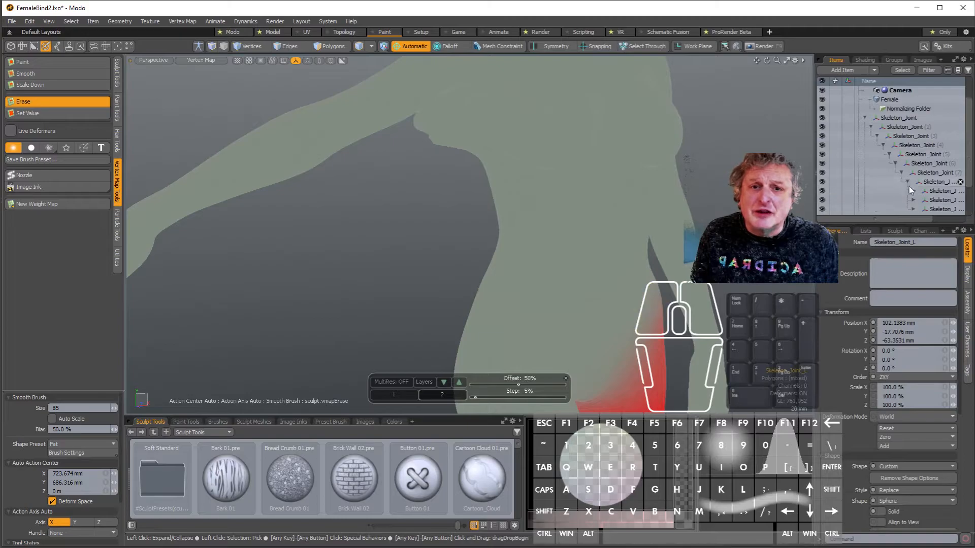
pyautogui.click(937, 193)
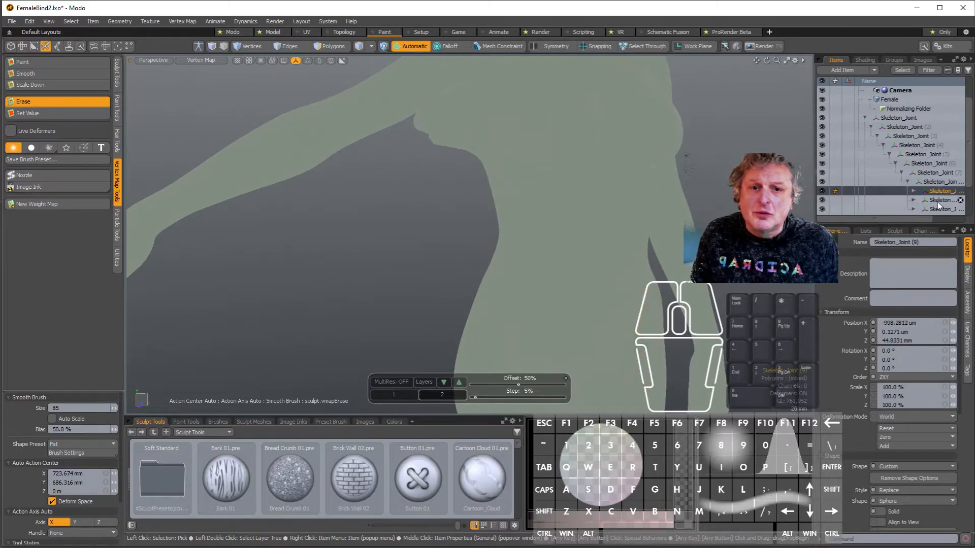
pyautogui.click(940, 201)
pyautogui.scroll(-3, 938, 206)
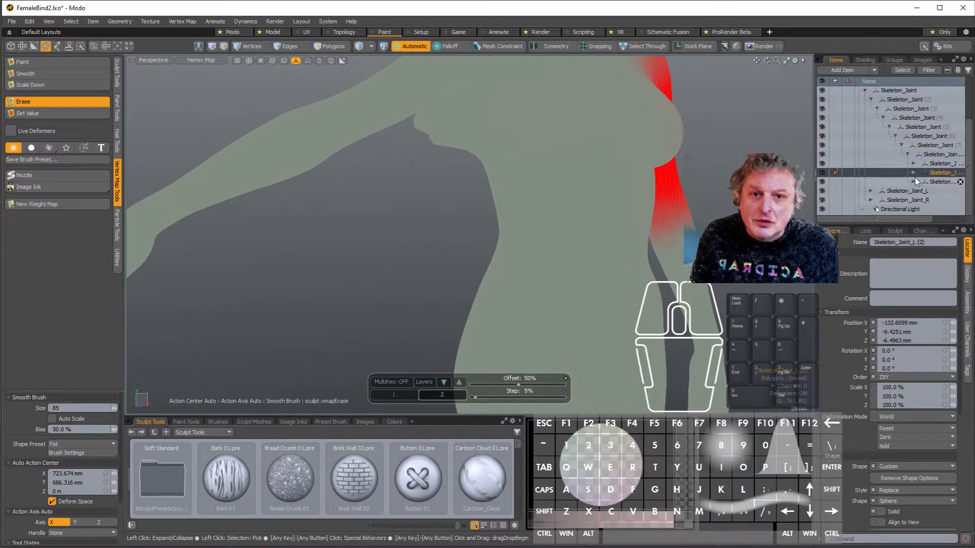
pyautogui.click(913, 163)
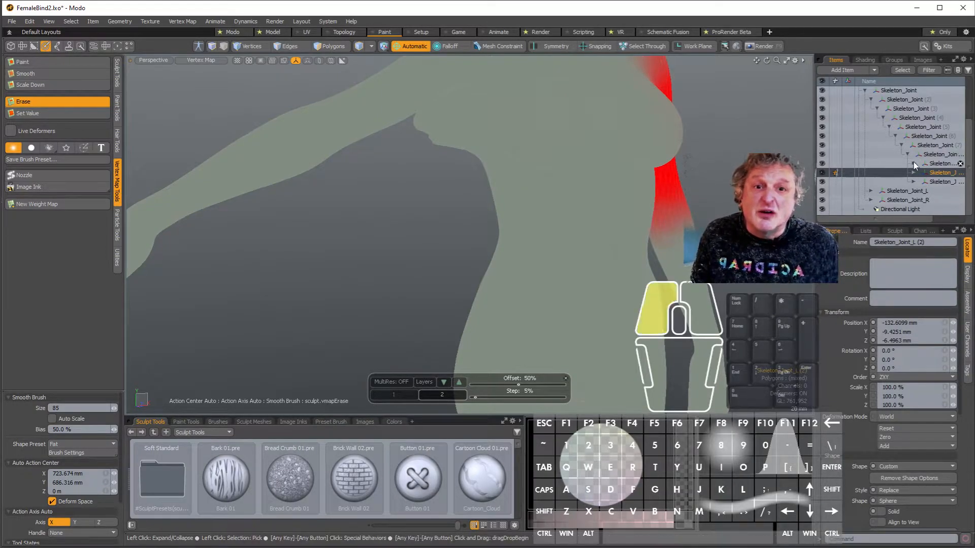
pyautogui.click(913, 181)
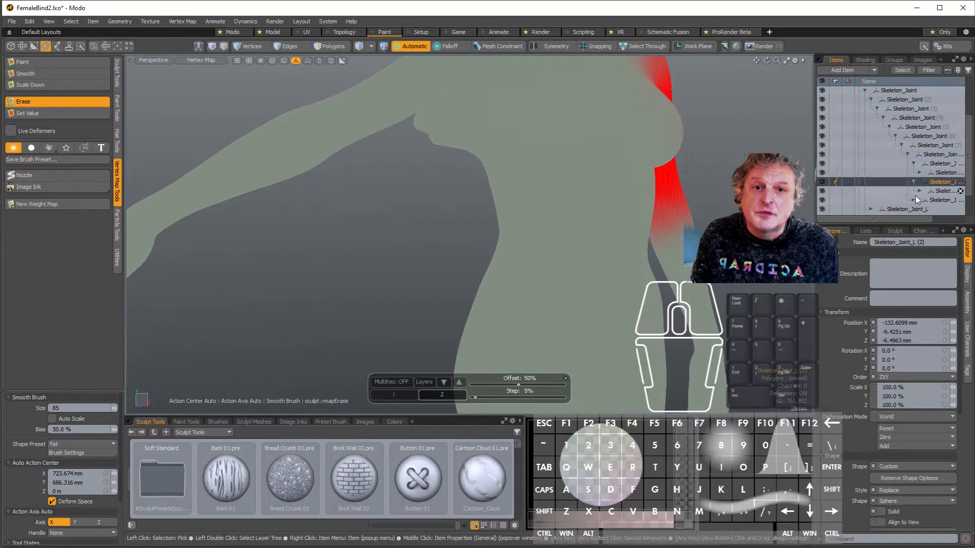
pyautogui.click(910, 199)
pyautogui.scroll(-3, 917, 199)
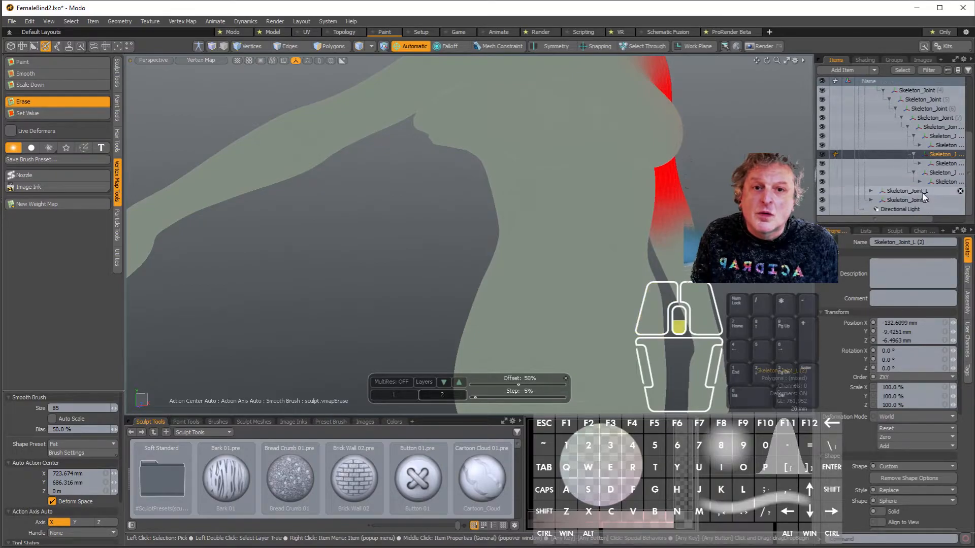
# Step: Select Skeleton_Joint_R (2) and erase its upper-arm weight from the back and side of the torso below the shoulder
pyautogui.click(940, 173)
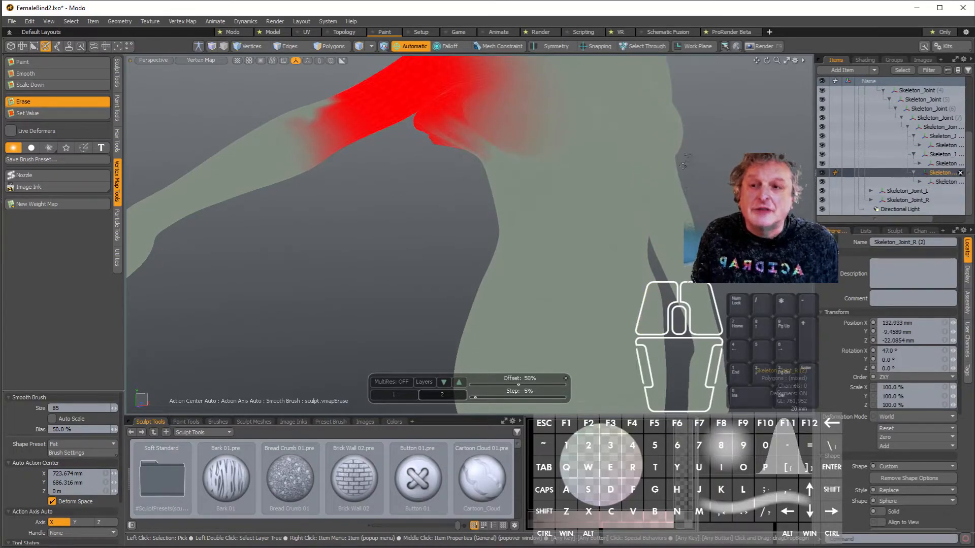
pyautogui.keyDown('alt'); pyautogui.moveTo(488, 151); pyautogui.dragTo(624, 132); pyautogui.keyUp('alt')
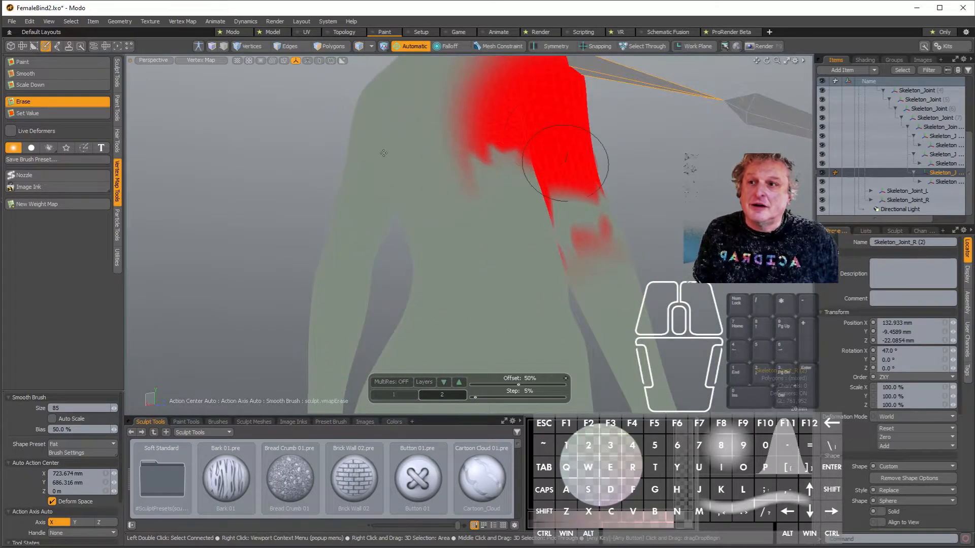
pyautogui.keyDown('alt'); pyautogui.moveTo(522, 197); pyautogui.dragTo(510, 95); pyautogui.keyUp('alt')
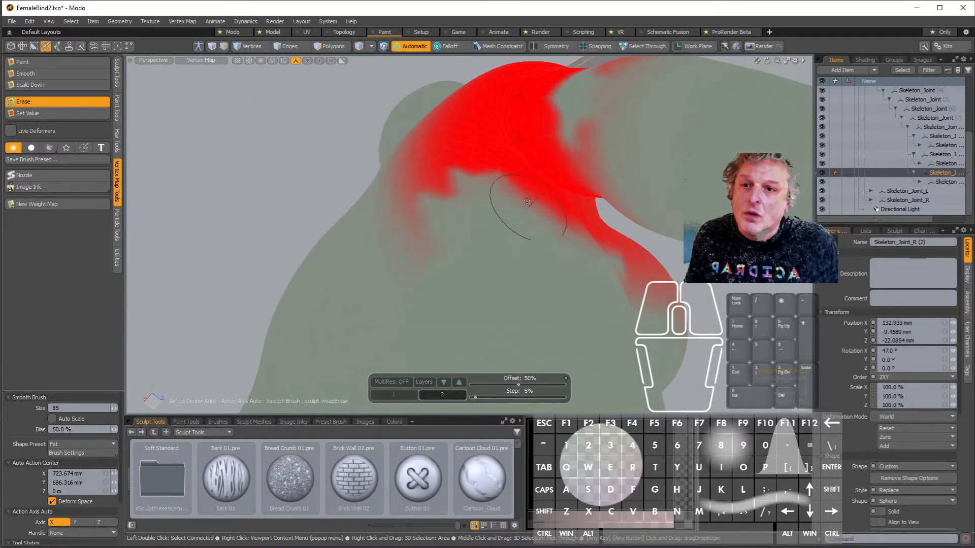
pyautogui.moveTo(568, 234); pyautogui.dragTo(568, 237)
pyautogui.keyDown('alt'); pyautogui.moveTo(644, 192); pyautogui.dragTo(567, 250); pyautogui.keyUp('alt')
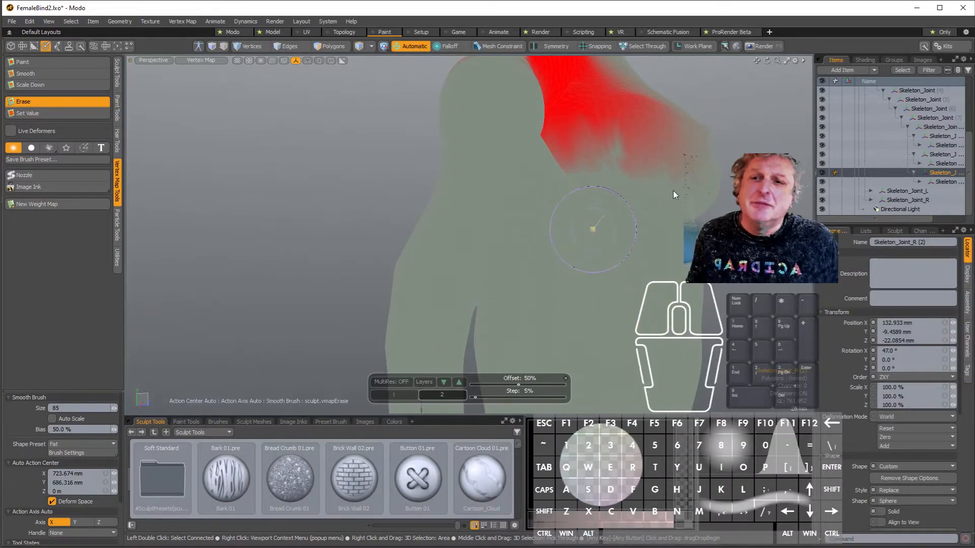
# Step: Erase the upper-arm joint's weight below the armpit and around the side of the ribcage, undoing the last stroke
pyautogui.keyDown('alt'); pyautogui.moveTo(641, 204); pyautogui.dragTo(698, 209); pyautogui.keyUp('alt')
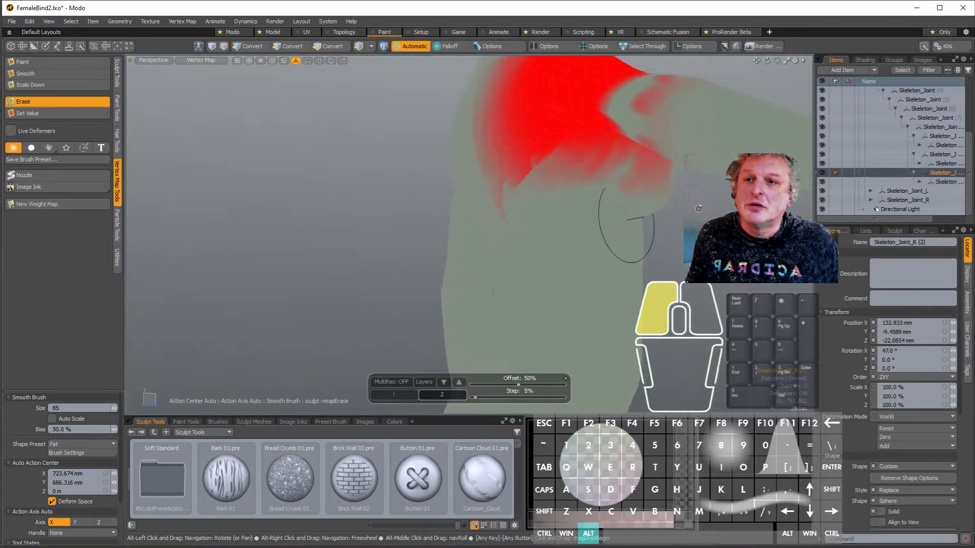
pyautogui.keyDown('alt'); pyautogui.moveTo(544, 164); pyautogui.dragTo(572, 101); pyautogui.keyUp('alt')
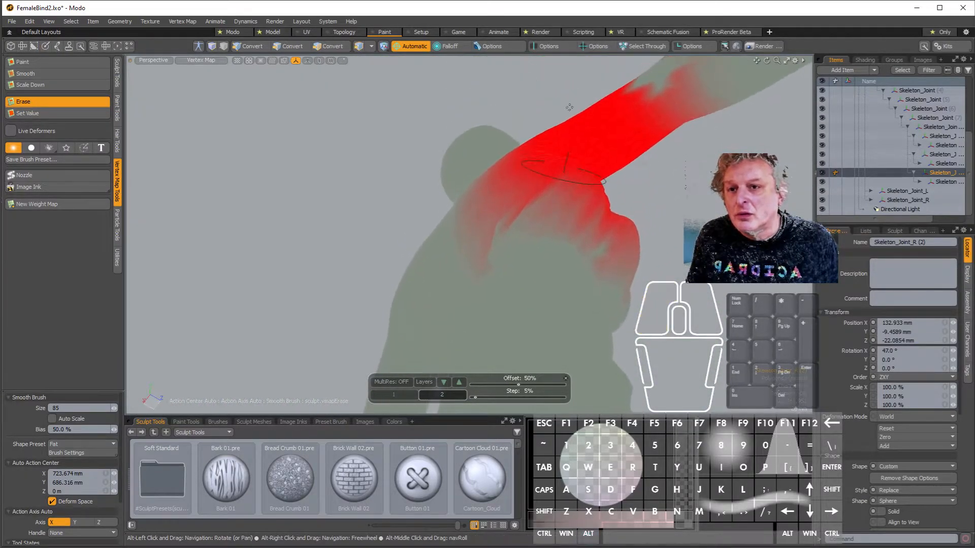
pyautogui.moveTo(582, 214)
pyautogui.mouseDown()
pyautogui.moveTo(548, 217)
pyautogui.moveTo(531, 207)
pyautogui.moveTo(588, 222)
pyautogui.mouseUp()
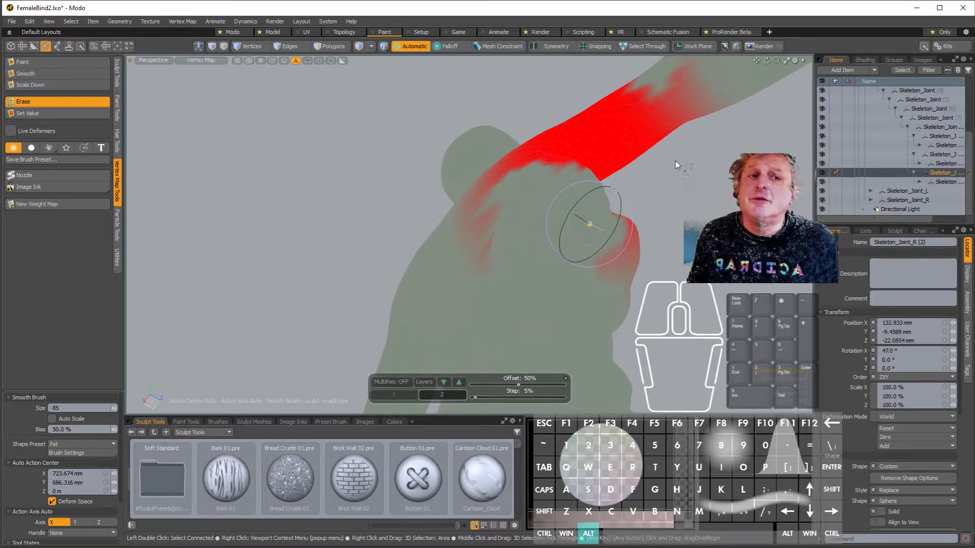
pyautogui.moveTo(666, 173)
pyautogui.keyDown('alt'); pyautogui.mouseDown()
pyautogui.moveTo(635, 208)
pyautogui.moveTo(654, 185)
pyautogui.moveTo(467, 265)
pyautogui.moveTo(561, 184)
pyautogui.moveTo(534, 158)
pyautogui.moveTo(542, 147)
pyautogui.moveTo(572, 146)
pyautogui.mouseUp(); pyautogui.keyUp('alt')
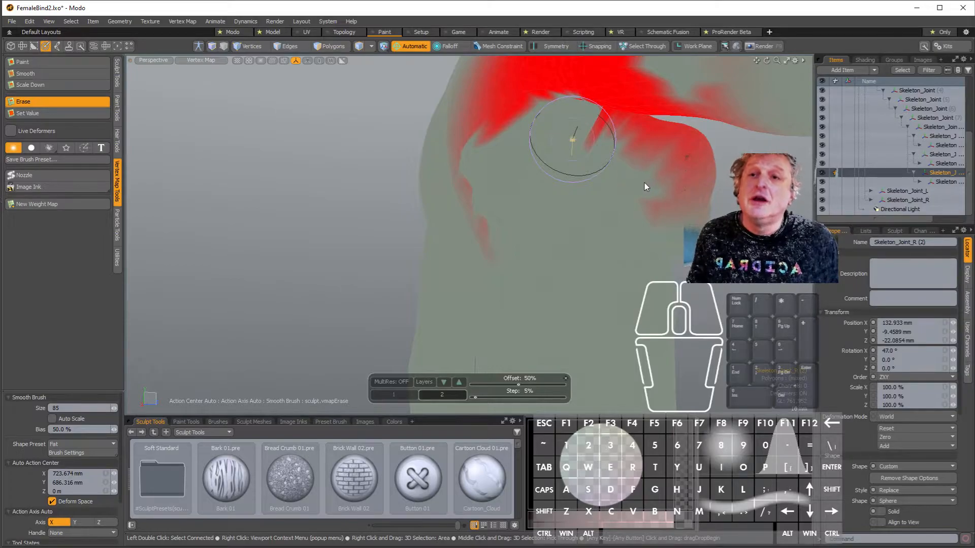
pyautogui.hotkey('ctrl', 'z')
# Step: Clear the remaining upper-arm weight from the breast and front of the chest, and check the whole figure
pyautogui.moveTo(646, 178)
pyautogui.keyDown('alt'); pyautogui.mouseDown()
pyautogui.moveTo(471, 230)
pyautogui.moveTo(517, 246)
pyautogui.moveTo(593, 225)
pyautogui.moveTo(640, 182)
pyautogui.moveTo(661, 192)
pyautogui.moveTo(653, 212)
pyautogui.mouseUp(); pyautogui.keyUp('alt')
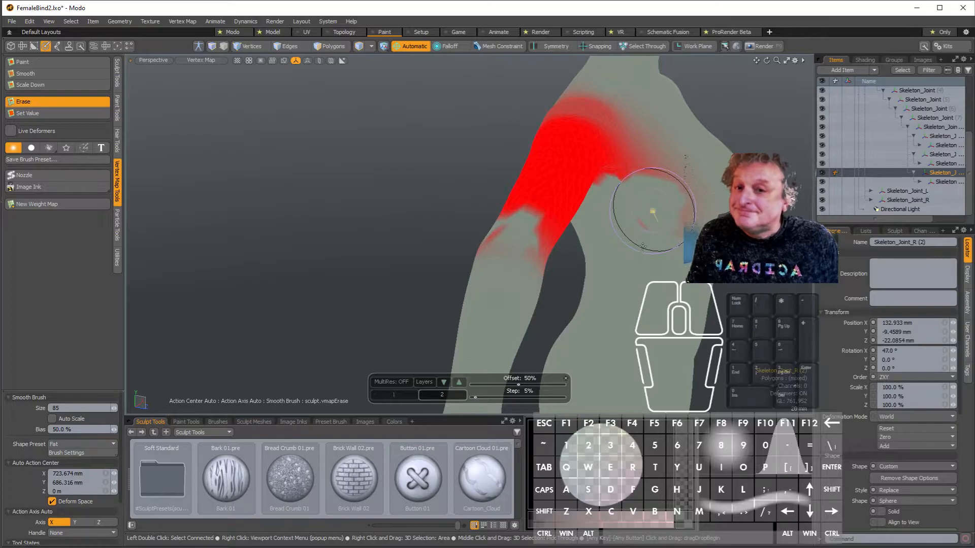
pyautogui.moveTo(655, 238)
pyautogui.keyDown('alt'); pyautogui.mouseDown()
pyautogui.moveTo(657, 188)
pyautogui.moveTo(640, 154)
pyautogui.moveTo(686, 121)
pyautogui.mouseUp(); pyautogui.keyUp('alt')
pyautogui.keyDown('alt'); pyautogui.click(628, 195); pyautogui.keyUp('alt')
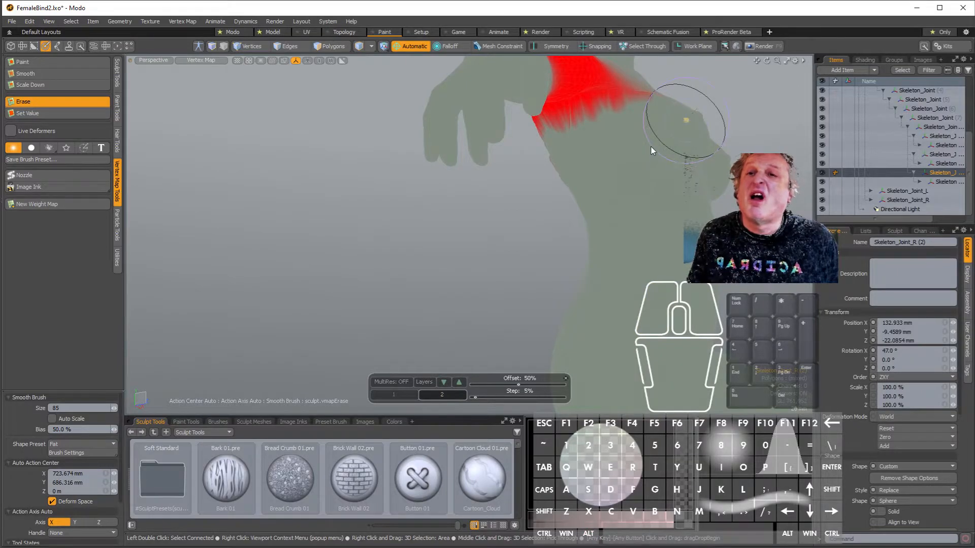
pyautogui.keyDown('alt'); pyautogui.moveTo(651, 144); pyautogui.dragTo(648, 152); pyautogui.keyUp('alt')
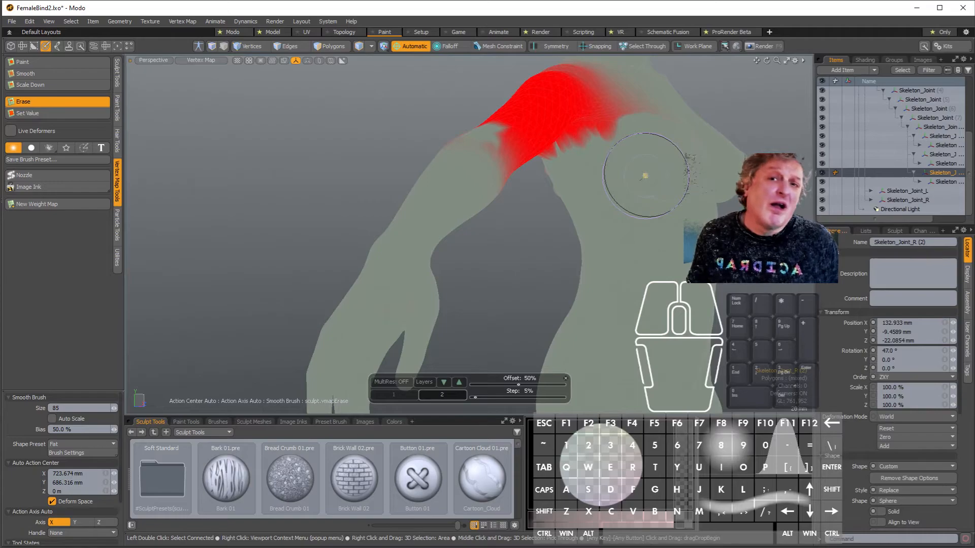
pyautogui.keyDown('alt'); pyautogui.moveTo(681, 254); pyautogui.dragTo(579, 335); pyautogui.keyUp('alt')
pyautogui.keyDown('alt'); pyautogui.moveTo(589, 238); pyautogui.dragTo(506, 134); pyautogui.keyUp('alt')
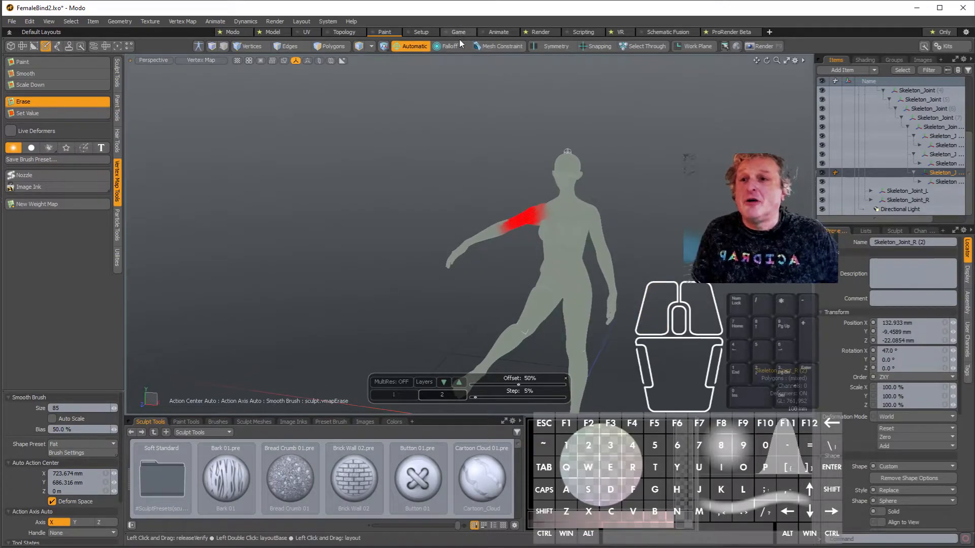
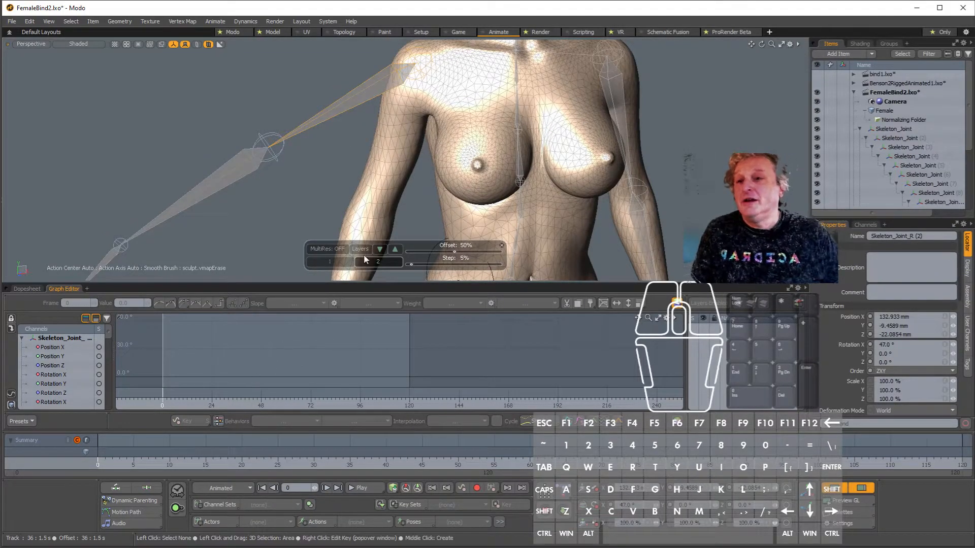
# Step: Drop the Erase brush, view the arm in the Animate layout, and switch to the Setup layout
pyautogui.press('space')
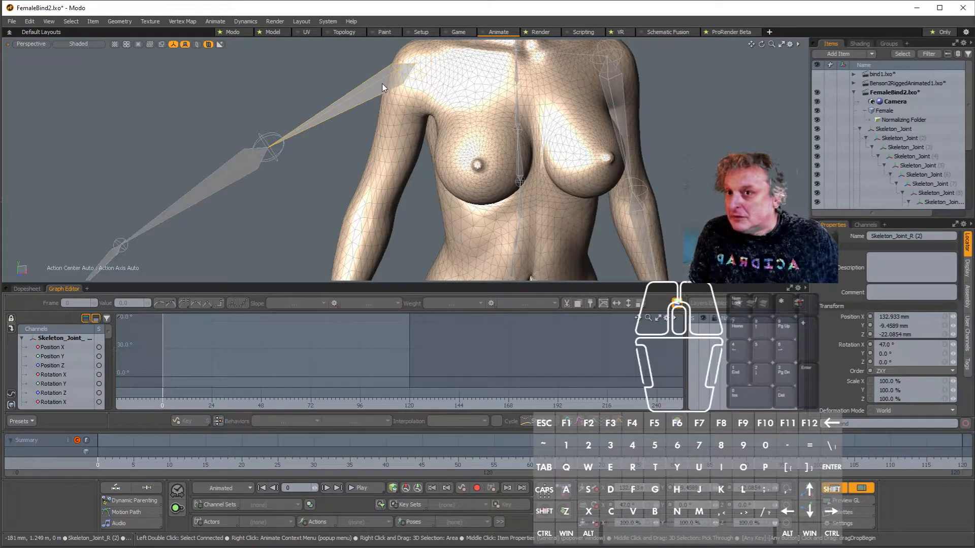
pyautogui.scroll(-3, 382, 83)
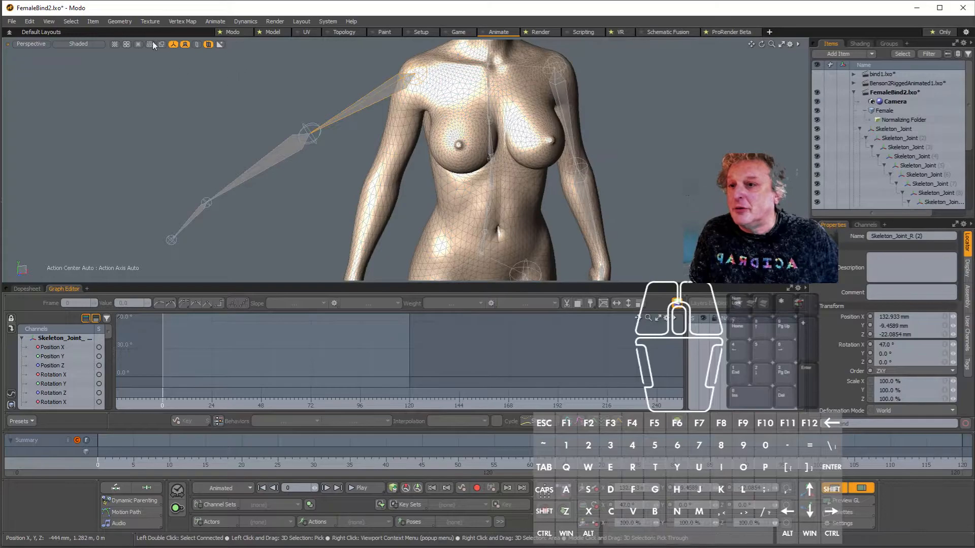
pyautogui.click(80, 44)
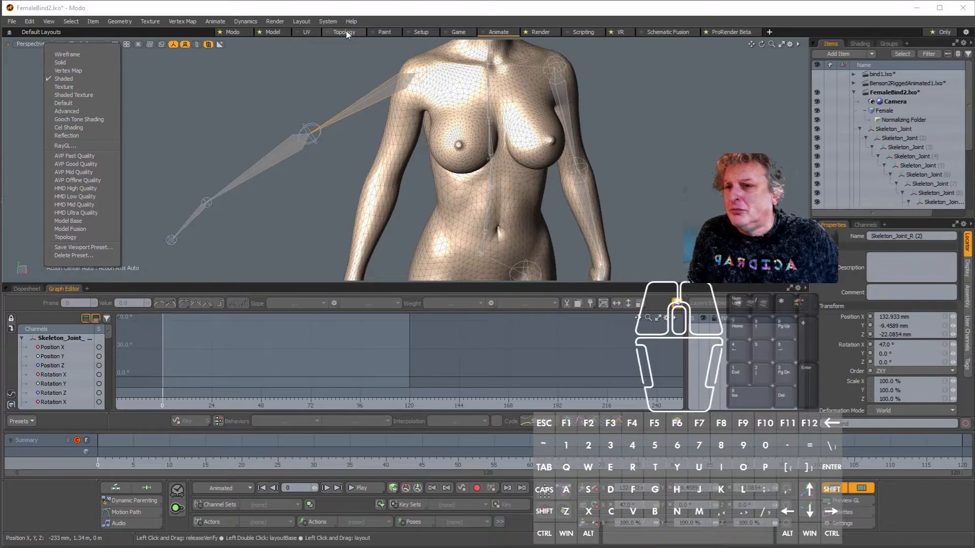
pyautogui.click(413, 33)
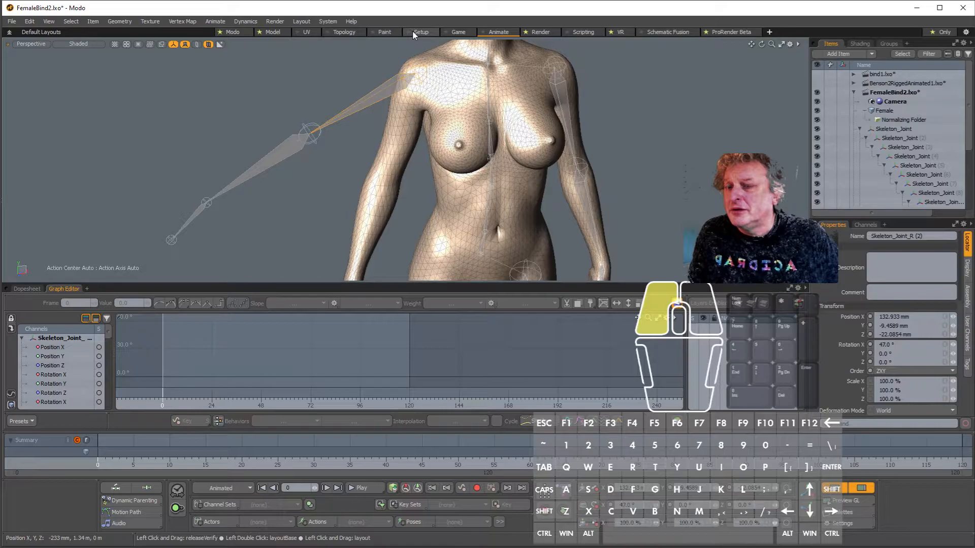
pyautogui.click(413, 34)
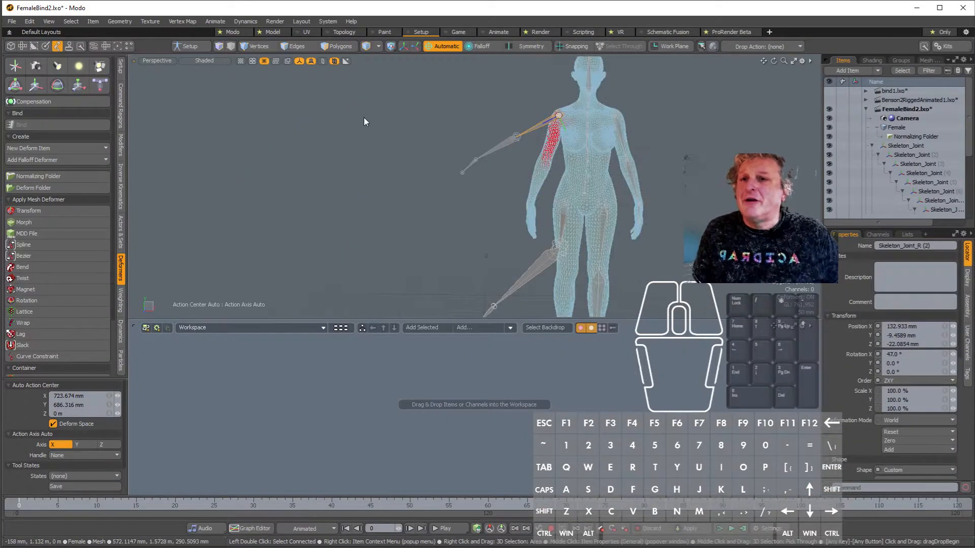
# Step: Show the general Setup tools, keep the viewport in Shaded style, and deselect the joint
pyautogui.click(121, 67)
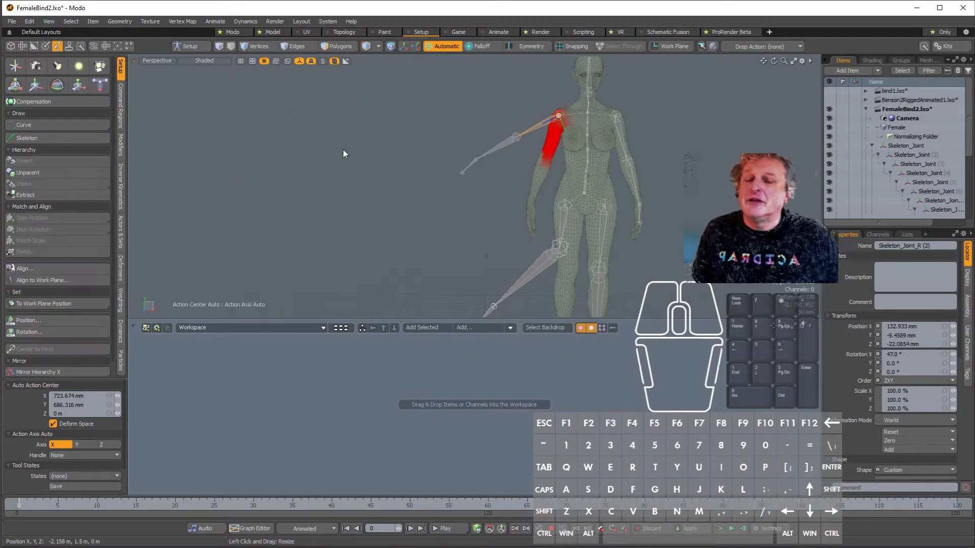
pyautogui.click(196, 59)
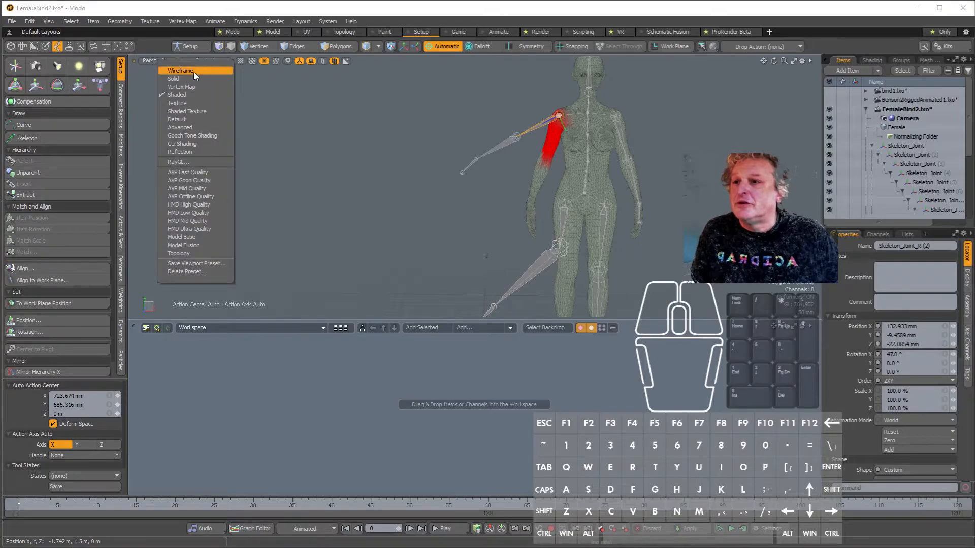
pyautogui.click(184, 94)
pyautogui.click(370, 139)
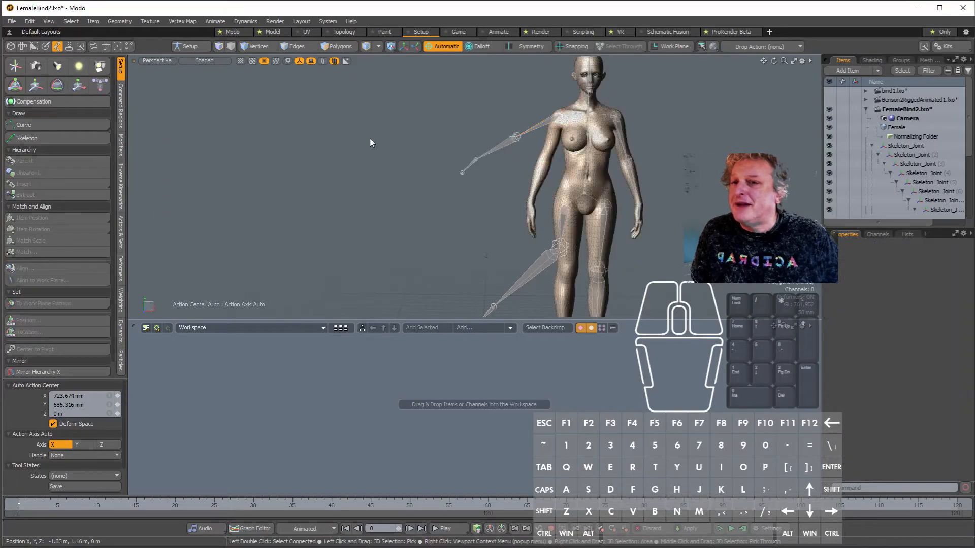
# Step: Save the scene under the new name FemaleBind3 in the Documents folder
pyautogui.click(11, 21)
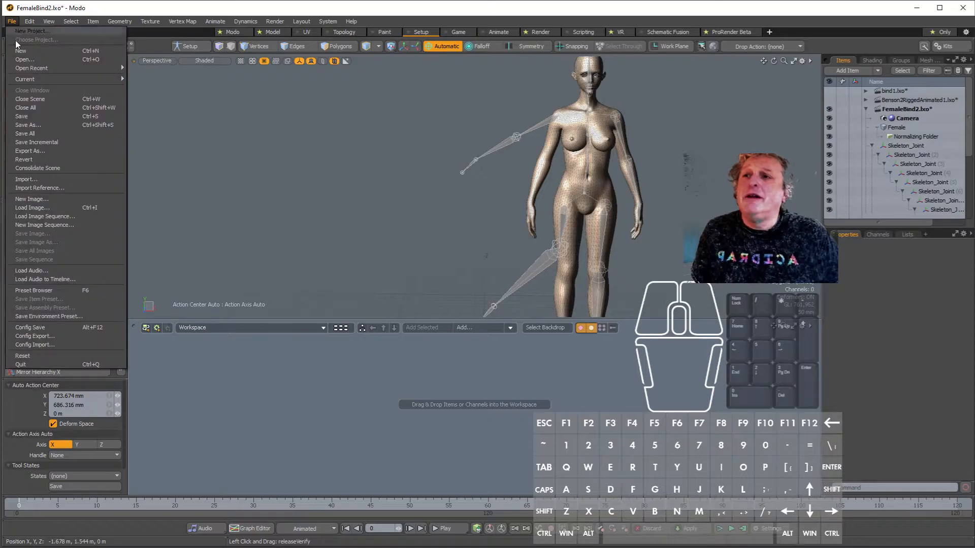
pyautogui.click(51, 127)
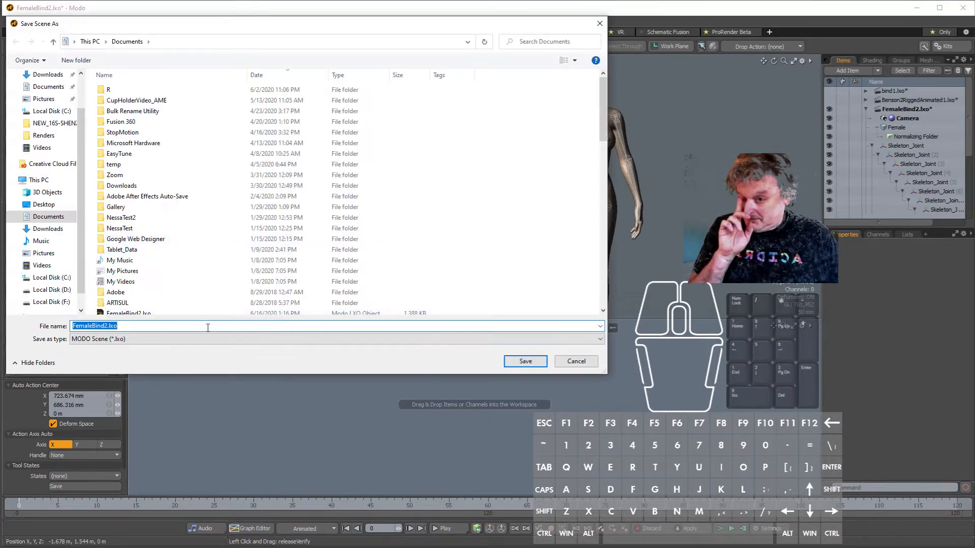
pyautogui.click(207, 325)
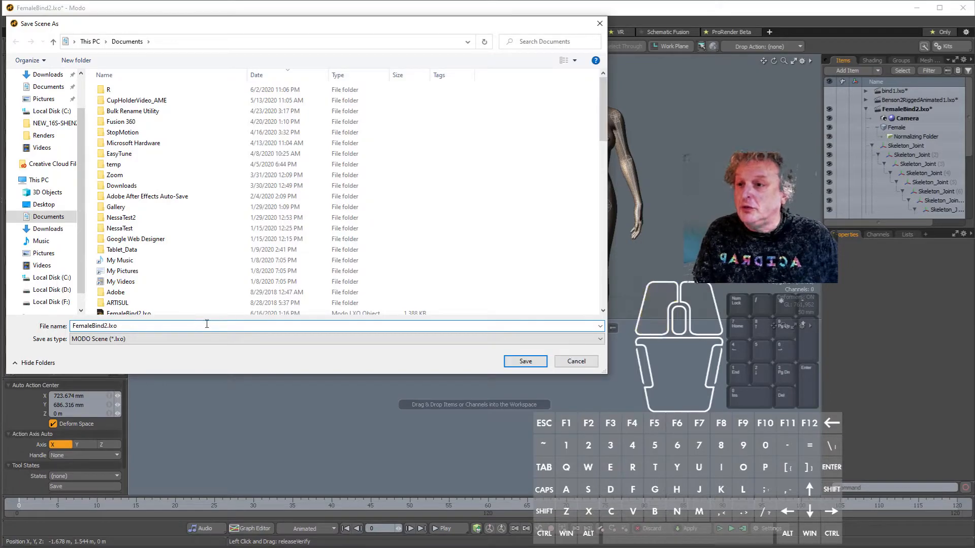
pyautogui.click(181, 326)
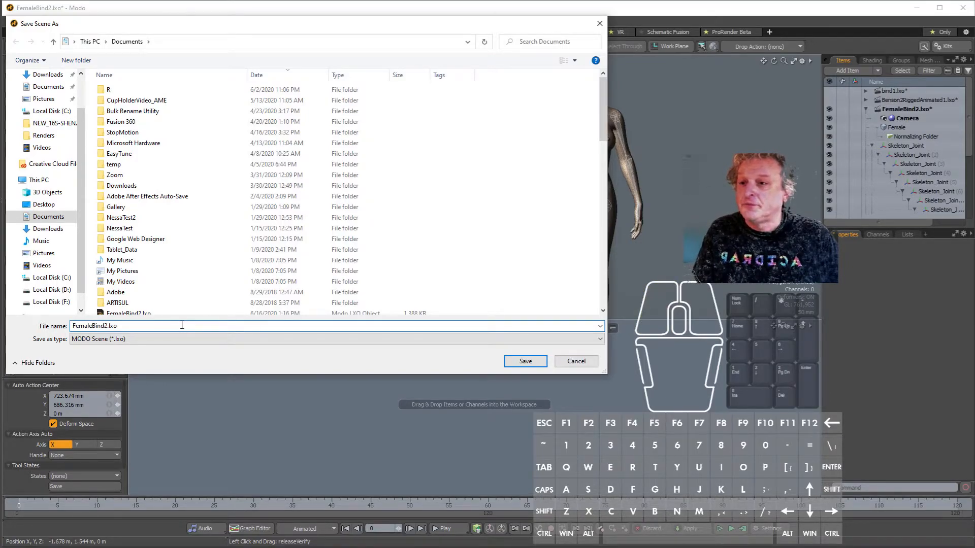
pyautogui.press('BackSpace')
pyautogui.press('BackSpace')
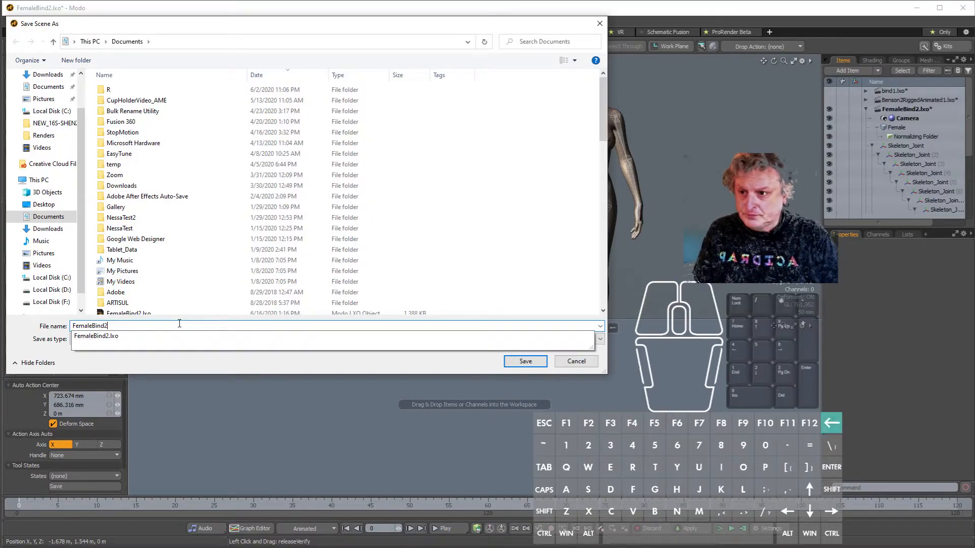
pyautogui.press('BackSpace')
pyautogui.write('3')
pyautogui.press('Return')
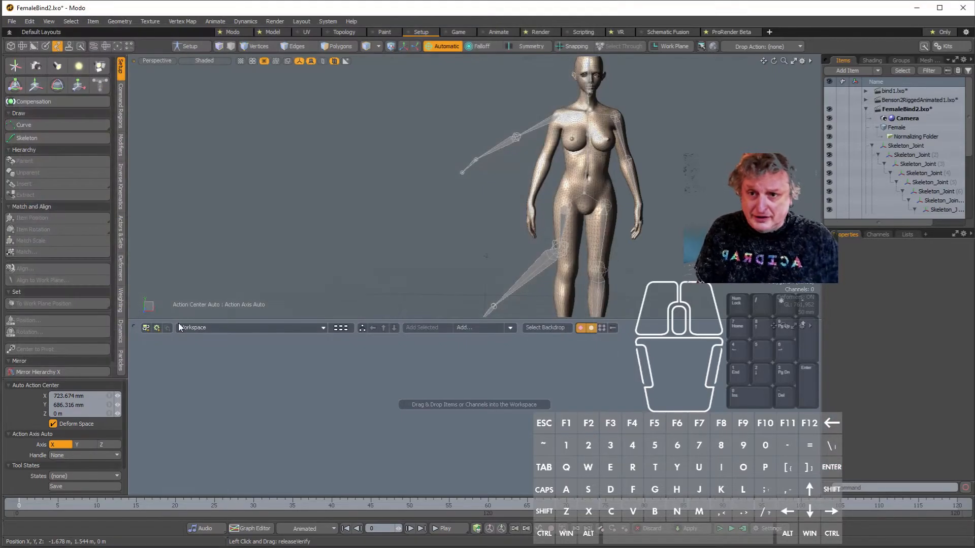
# Step: Close Modo, discarding the changes to Benson2RiggedAnimated1.lxo and bind1.lxo
pyautogui.click(968, 10)
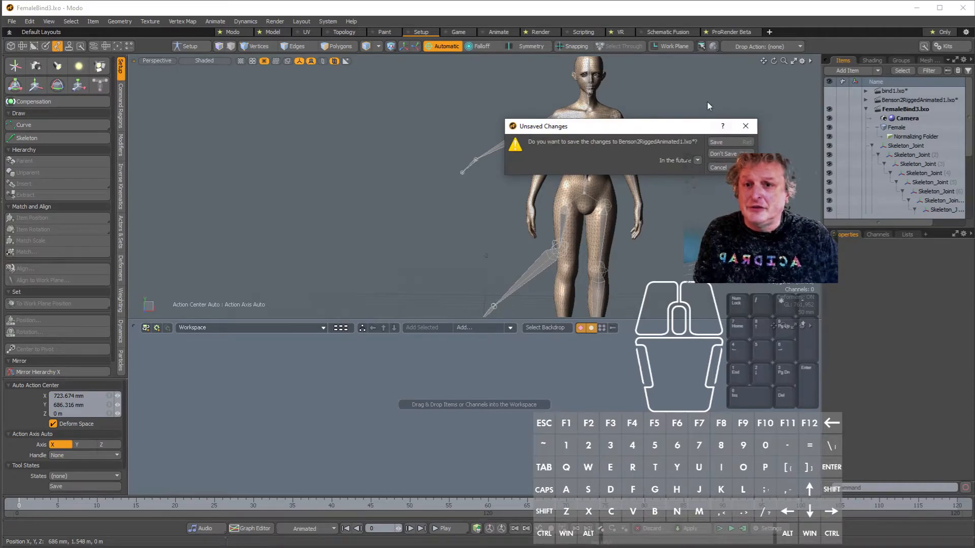
pyautogui.click(723, 153)
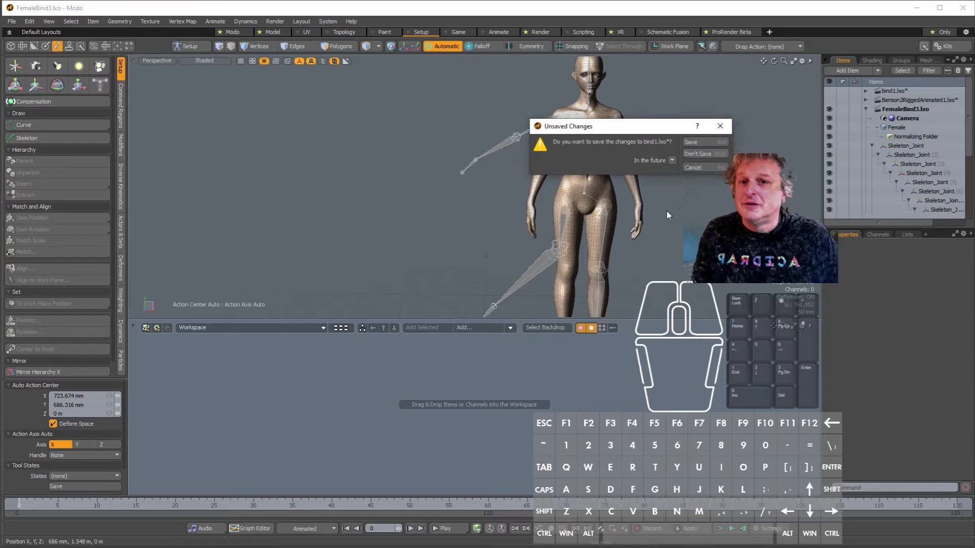
pyautogui.click(699, 155)
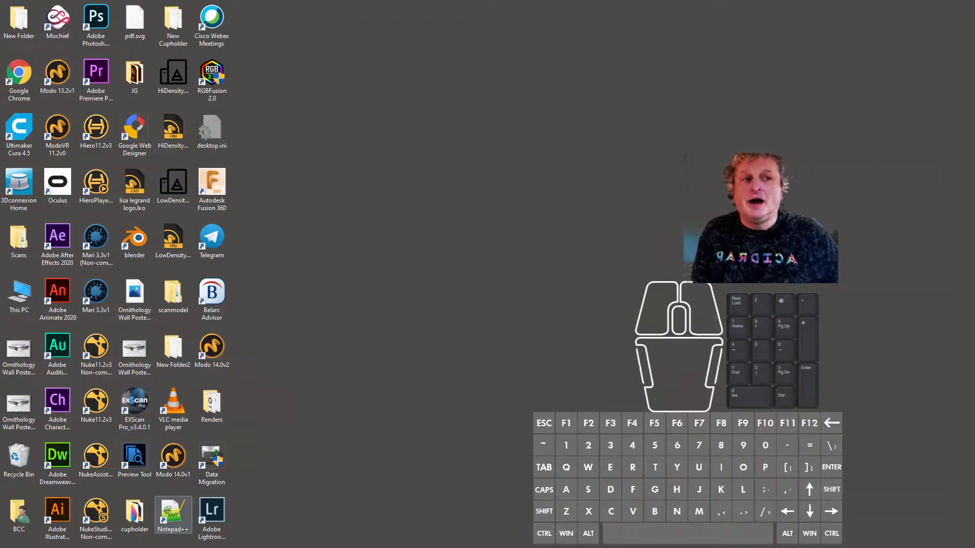
# Step: Relaunch Modo without downloading the update and open the recent scene FemaleBind3.lxo in the Animate layout
pyautogui.click(12, 547)
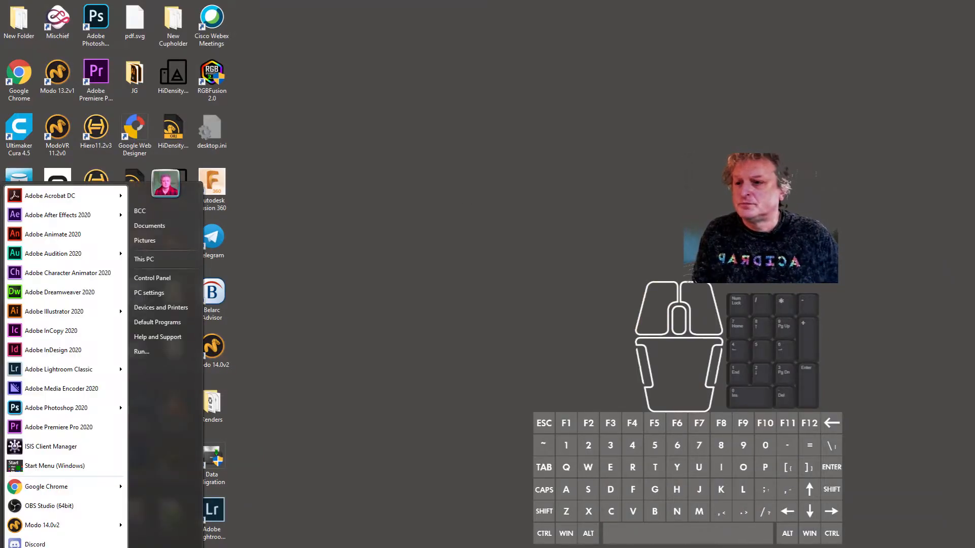
pyautogui.click(81, 533)
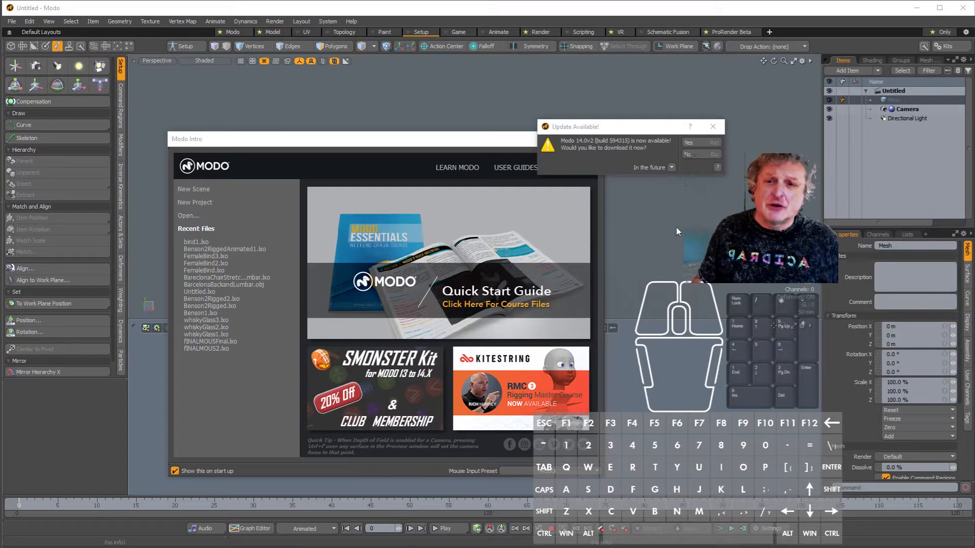
pyautogui.click(701, 154)
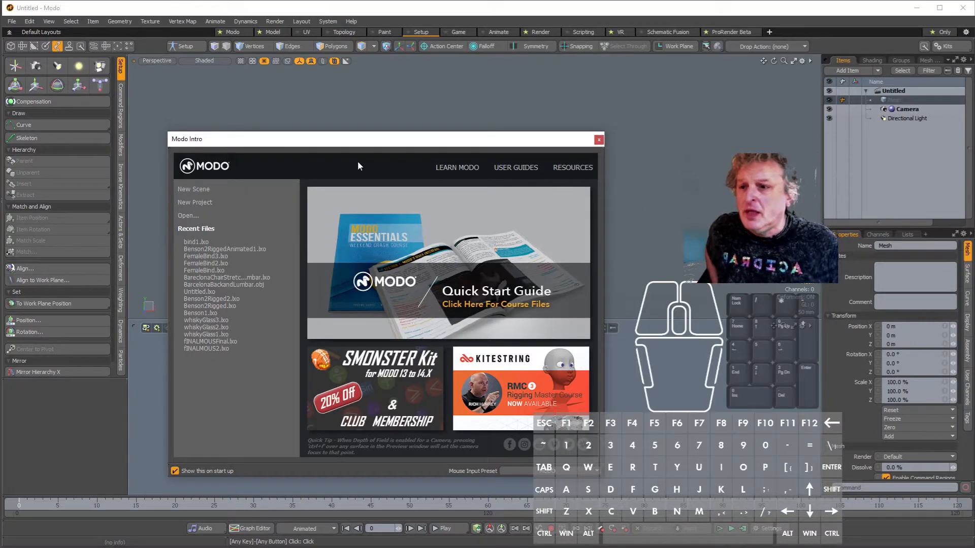
pyautogui.click(209, 257)
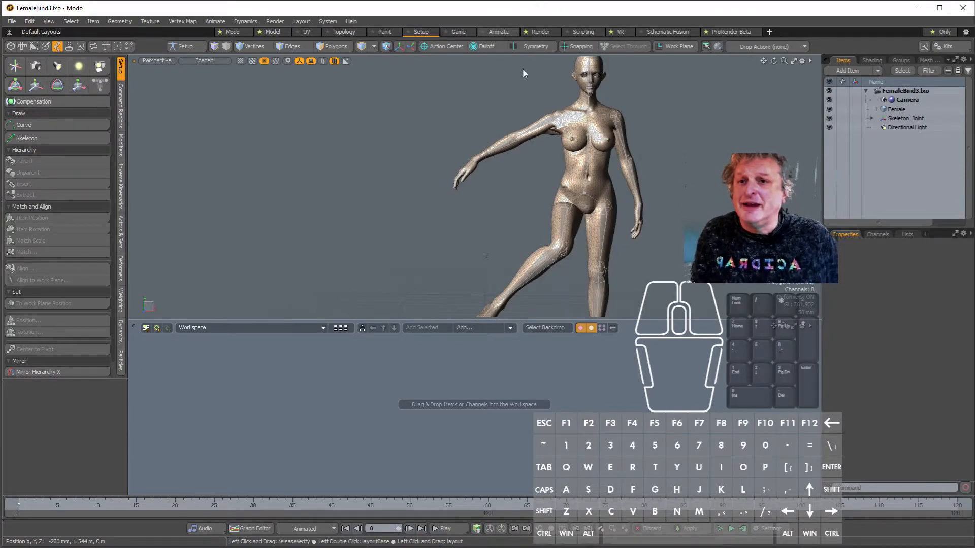
pyautogui.click(499, 32)
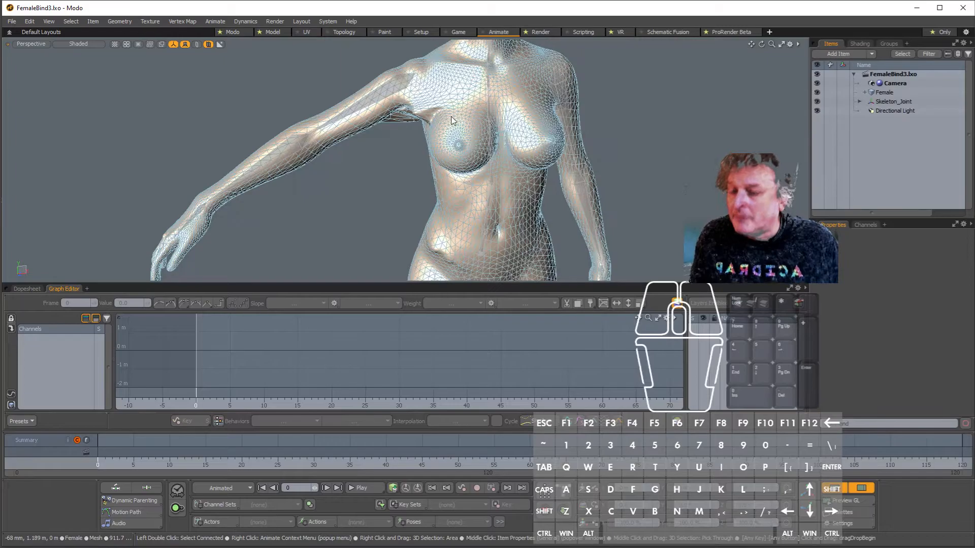
# Step: Select the right arm's shoulder and elbow joints with the right leg's hip and knee joints and key their rotation at frame 0
pyautogui.scroll(3, 525, 137)
pyautogui.click(386, 66)
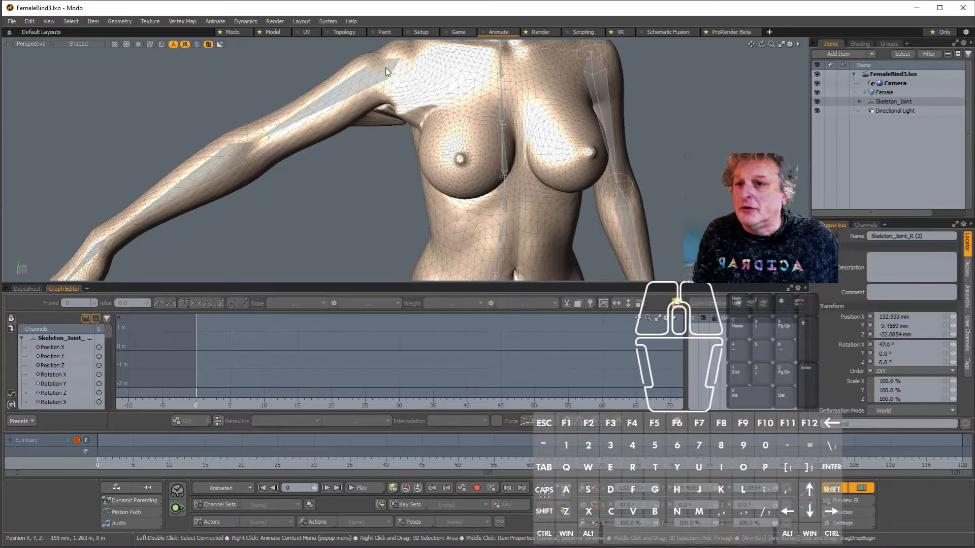
pyautogui.scroll(-4, 407, 173)
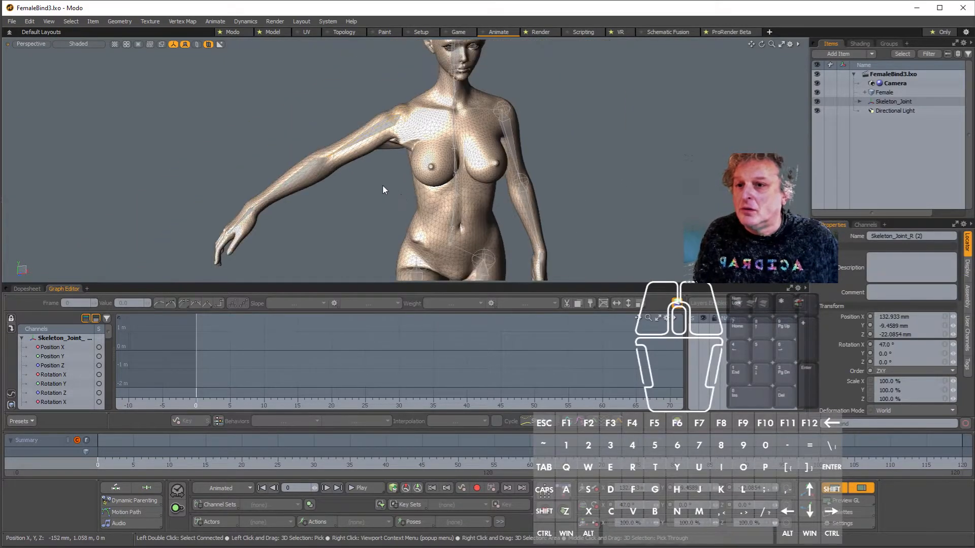
pyautogui.keyDown('shift'); pyautogui.click(319, 160); pyautogui.keyUp('shift')
pyautogui.keyDown('alt'); pyautogui.keyDown('shift'); pyautogui.moveTo(415, 218); pyautogui.dragTo(473, 56); pyautogui.keyUp('shift'); pyautogui.keyUp('alt')
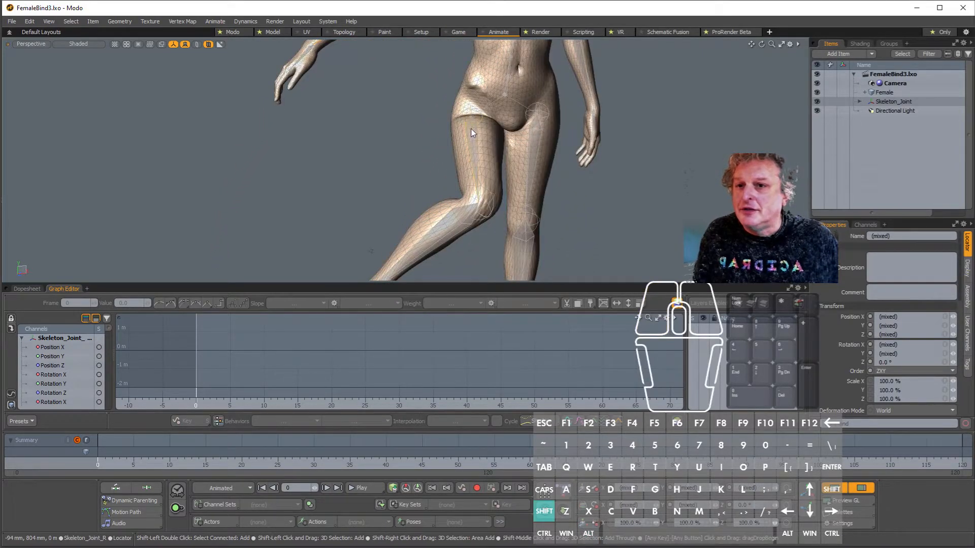
pyautogui.keyDown('shift'); pyautogui.click(462, 225); pyautogui.keyUp('shift')
pyautogui.scroll(-4, 462, 227)
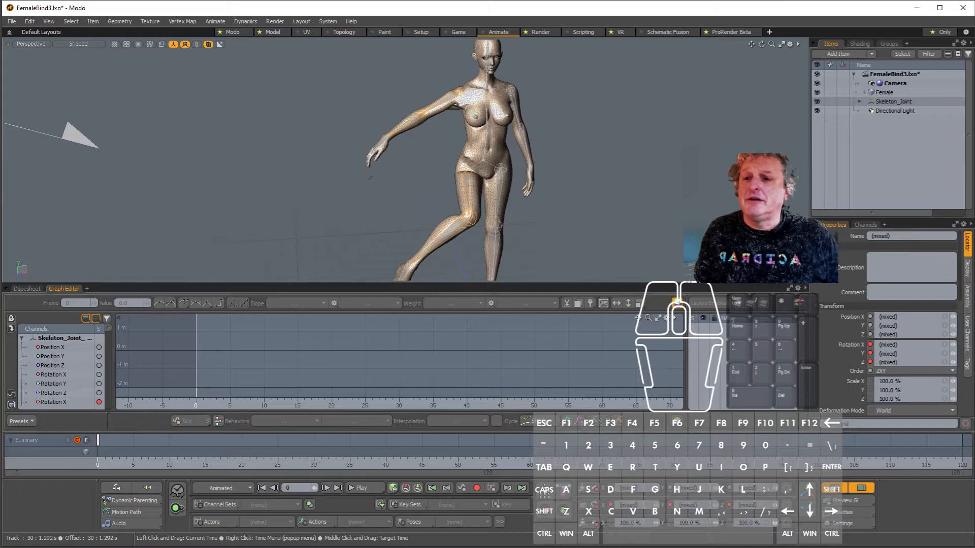
# Step: At frame 35, rotate the right shoulder joint to about -65.6° in Y
pyautogui.moveTo(406, 405); pyautogui.dragTo(433, 405)
pyautogui.moveTo(440, 142)
pyautogui.keyDown('alt'); pyautogui.mouseDown()
pyautogui.moveTo(465, 170)
pyautogui.moveTo(480, 278)
pyautogui.mouseUp(); pyautogui.keyUp('alt')
pyautogui.keyDown('alt'); pyautogui.scroll(4, 466, 169); pyautogui.keyUp('alt')
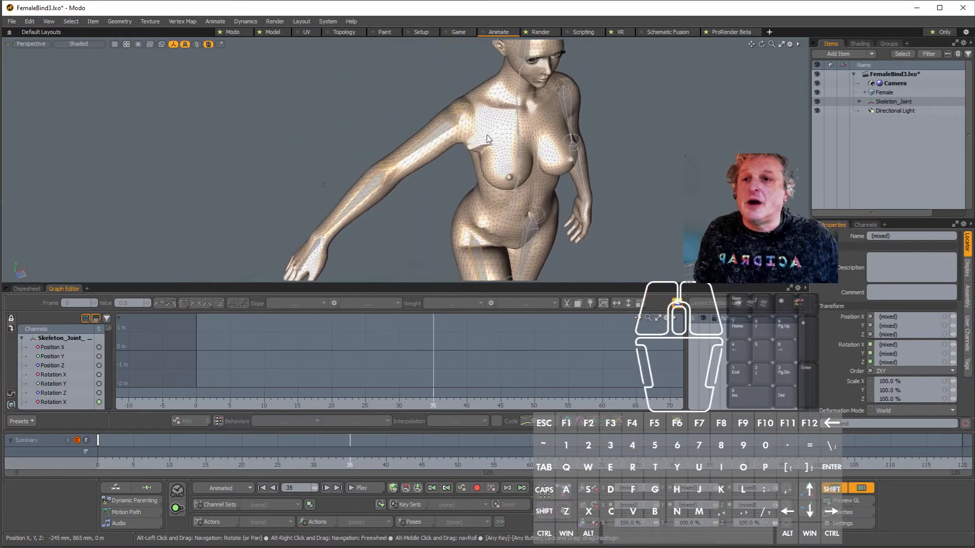
pyautogui.click(467, 117)
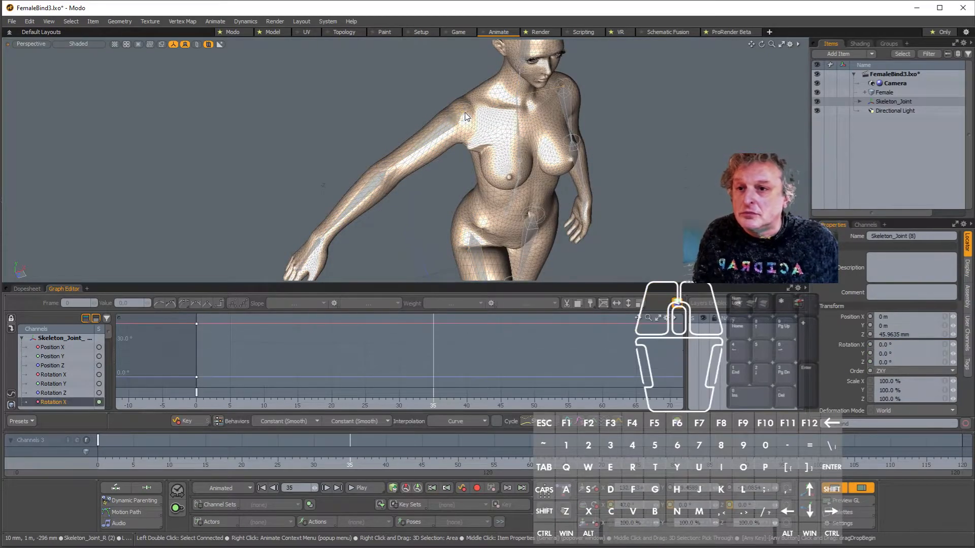
pyautogui.press('e')
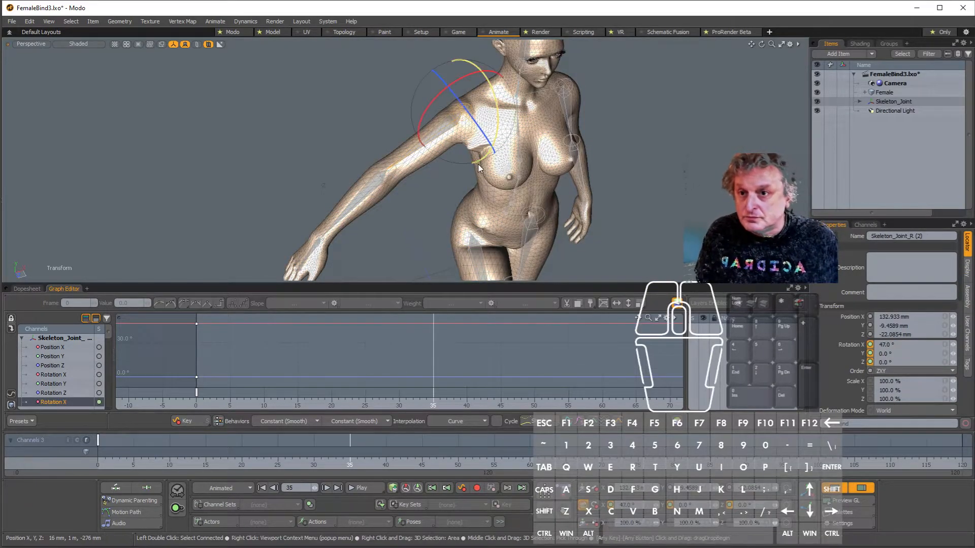
pyautogui.moveTo(498, 129); pyautogui.dragTo(483, 77)
# Step: Select the right elbow joint and bend it at frame 35 to about 55.5° in Y
pyautogui.scroll(3, 454, 191)
pyautogui.keyDown('alt'); pyautogui.moveTo(454, 191); pyautogui.dragTo(457, 89); pyautogui.keyUp('alt')
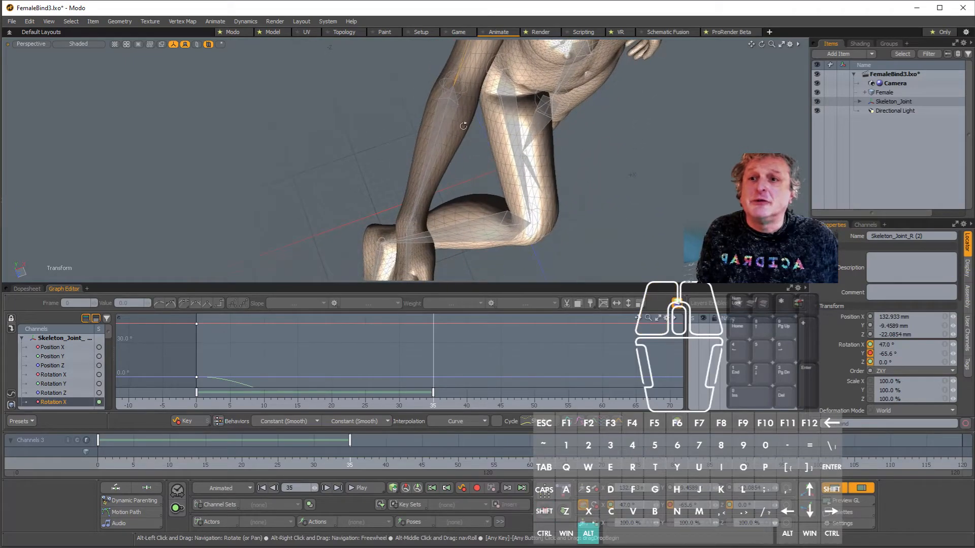
pyautogui.click(456, 92)
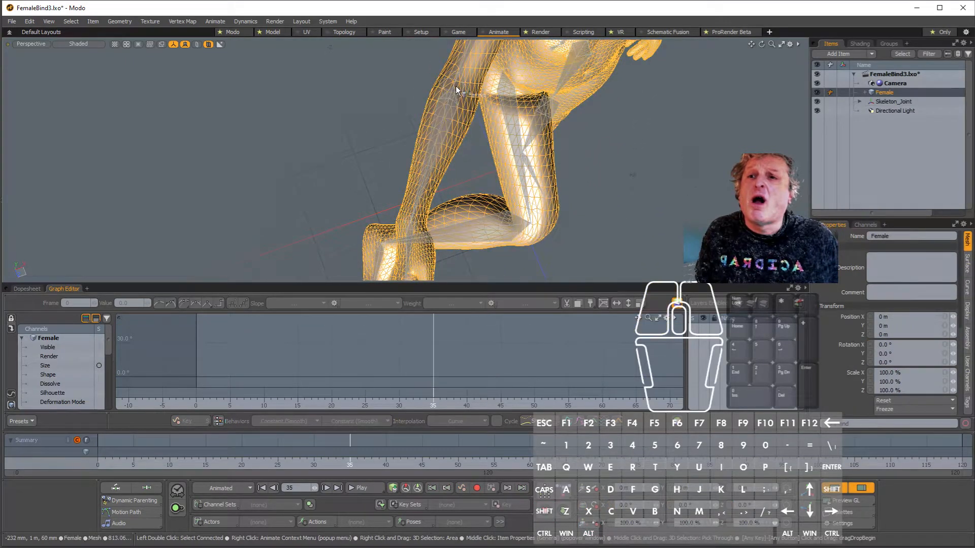
pyautogui.click(450, 99)
pyautogui.scroll(-3, 491, 153)
pyautogui.keyDown('alt'); pyautogui.moveTo(491, 152); pyautogui.dragTo(438, 146); pyautogui.keyUp('alt')
pyautogui.press('s')
pyautogui.press('e')
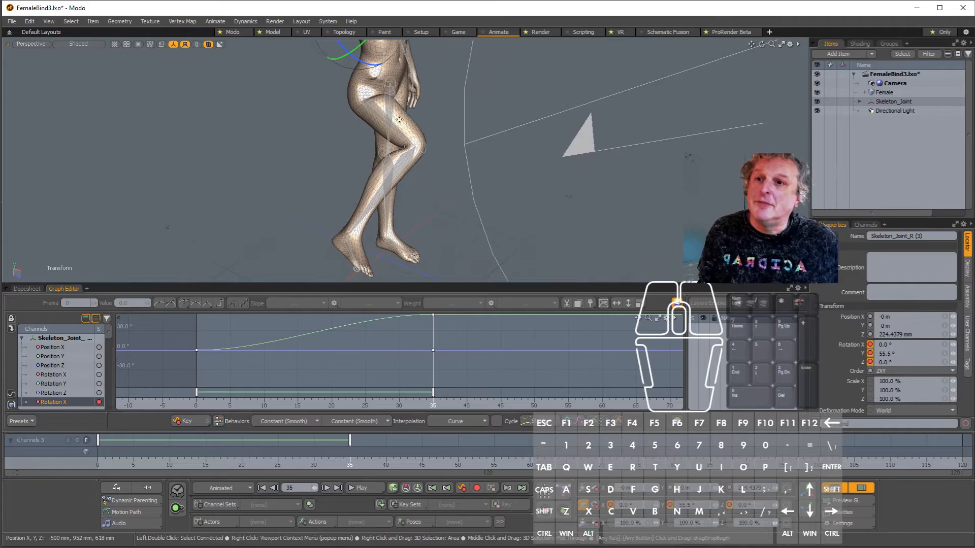
# Step: Select the right hip joint and rotate it at frame 35 to about 1.8° in Y and 35.6° in Z
pyautogui.press('q')
pyautogui.click(372, 103)
pyautogui.press('e')
pyautogui.moveTo(390, 95); pyautogui.dragTo(533, 52)
pyautogui.press('space')
# Step: Straighten the right knee joint at frame 35 to about -24.3° in Y, and deselect it
pyautogui.click(510, 182)
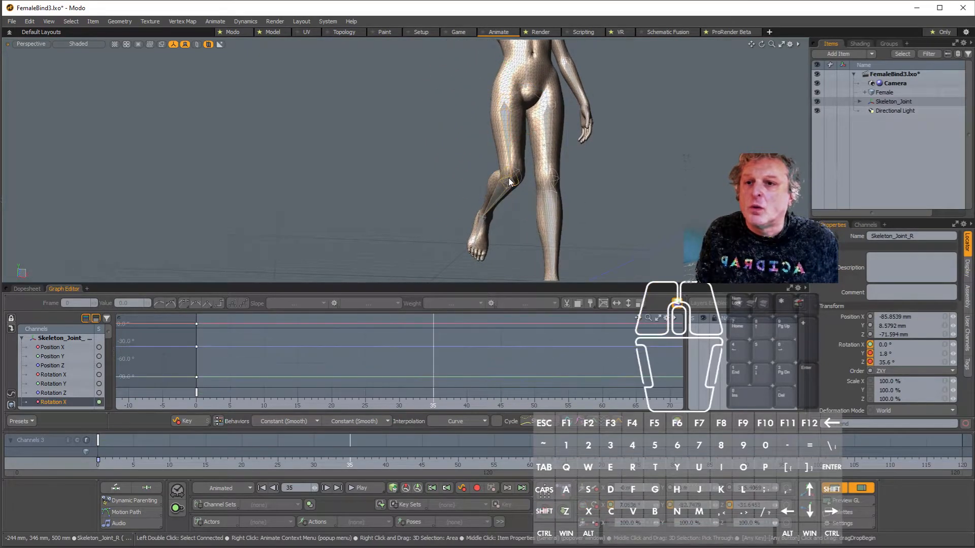
pyautogui.press('e')
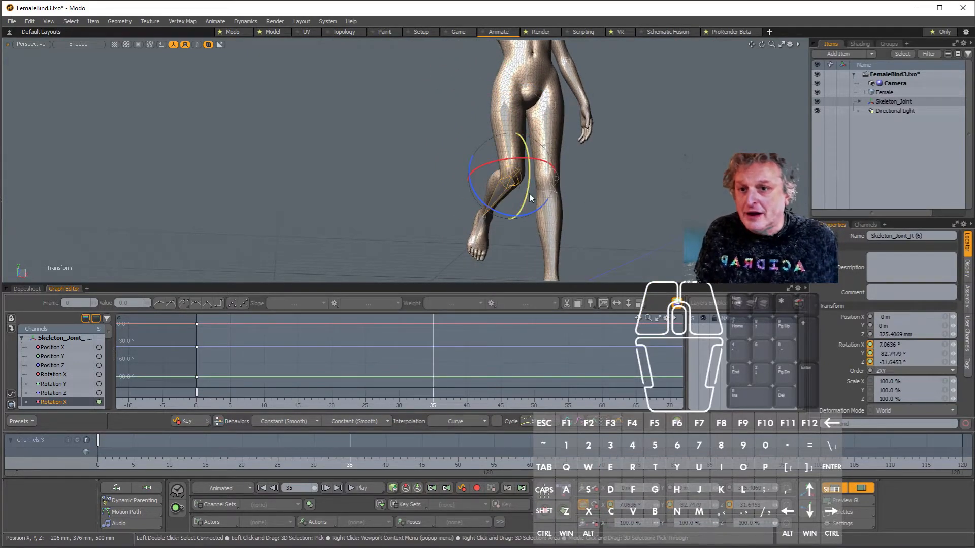
pyautogui.moveTo(529, 194); pyautogui.dragTo(540, 130)
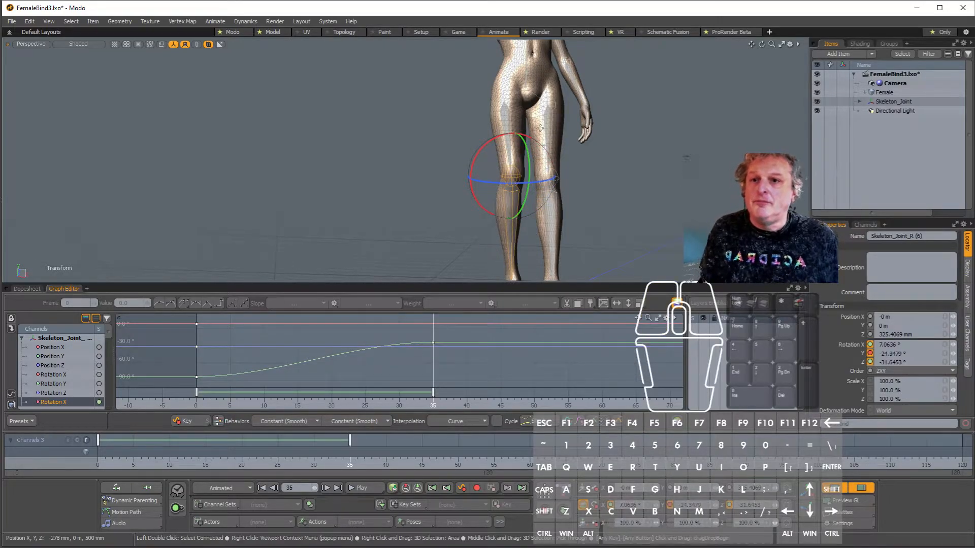
pyautogui.scroll(-6, 539, 130)
pyautogui.keyDown('alt'); pyautogui.keyDown('shift'); pyautogui.moveTo(489, 194); pyautogui.dragTo(426, 209); pyautogui.keyUp('shift'); pyautogui.keyUp('alt')
pyautogui.click(406, 176)
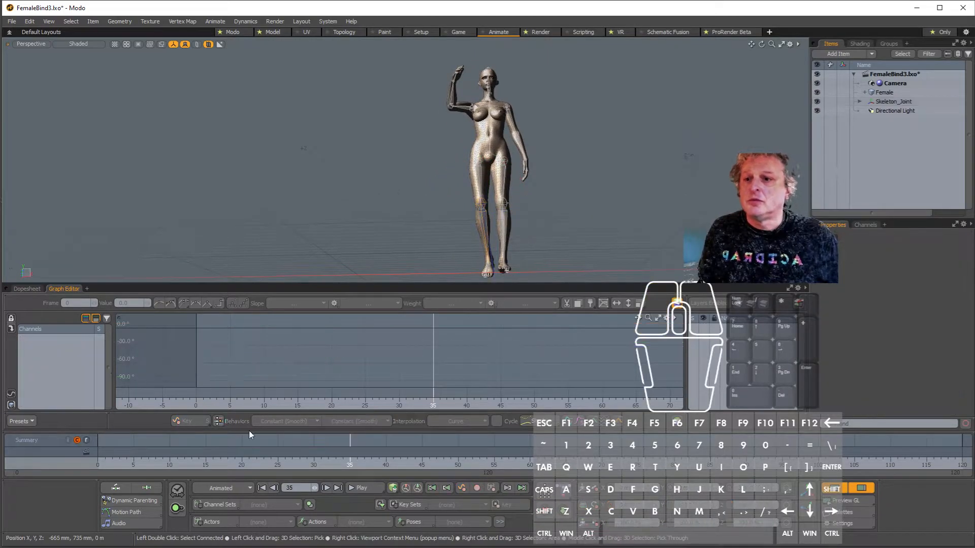
# Step: Play the animation from frame 0 to check the arm and leg deformation, stop playback and scrub to frame 14
pyautogui.moveTo(343, 465); pyautogui.dragTo(20, 465)
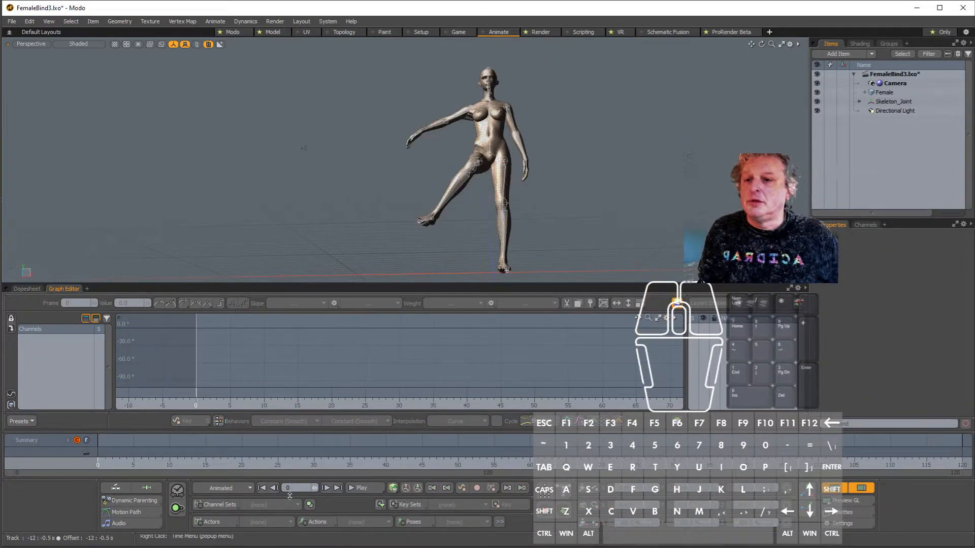
pyautogui.click(363, 489)
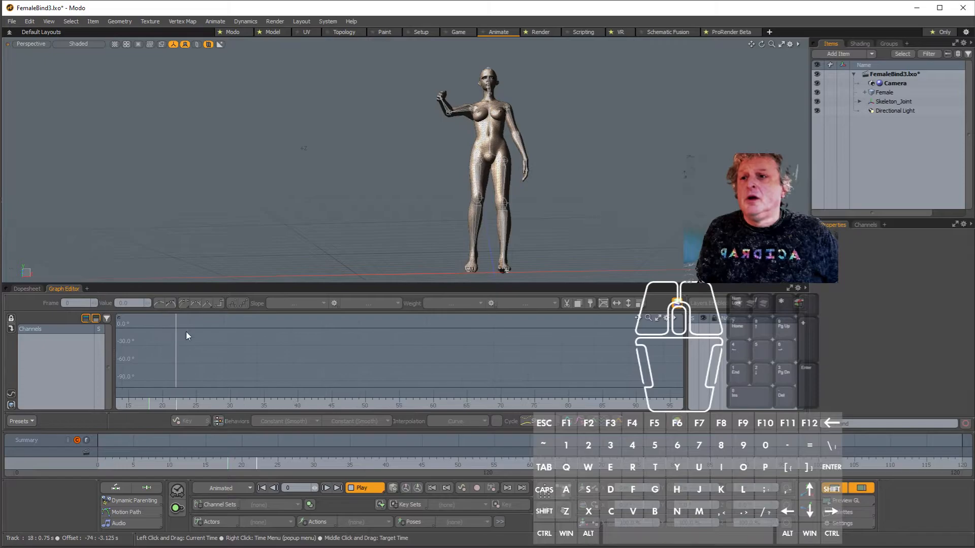
pyautogui.click(11, 21)
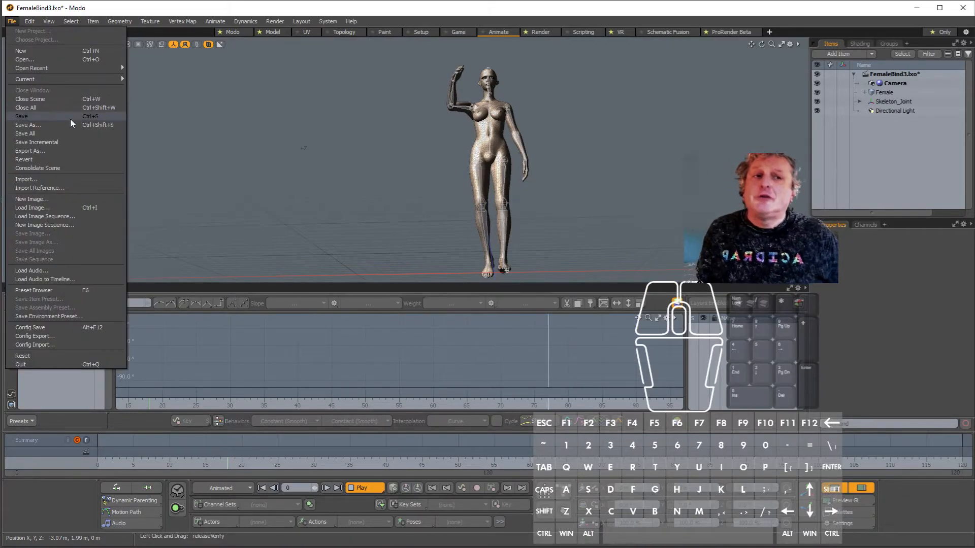
pyautogui.click(360, 489)
pyautogui.click(147, 450)
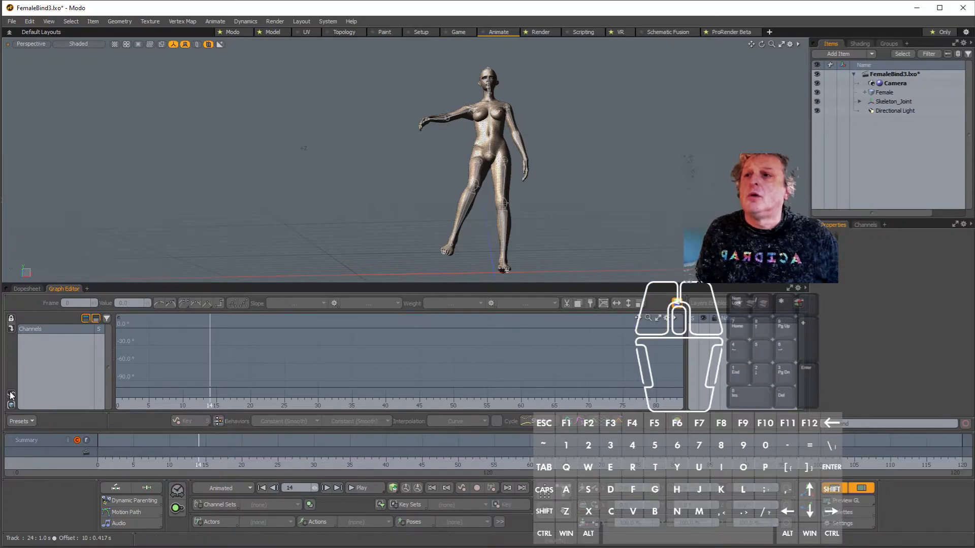
# Step: Save the current scene under the new name FemaleBind4Animated
pyautogui.click(10, 21)
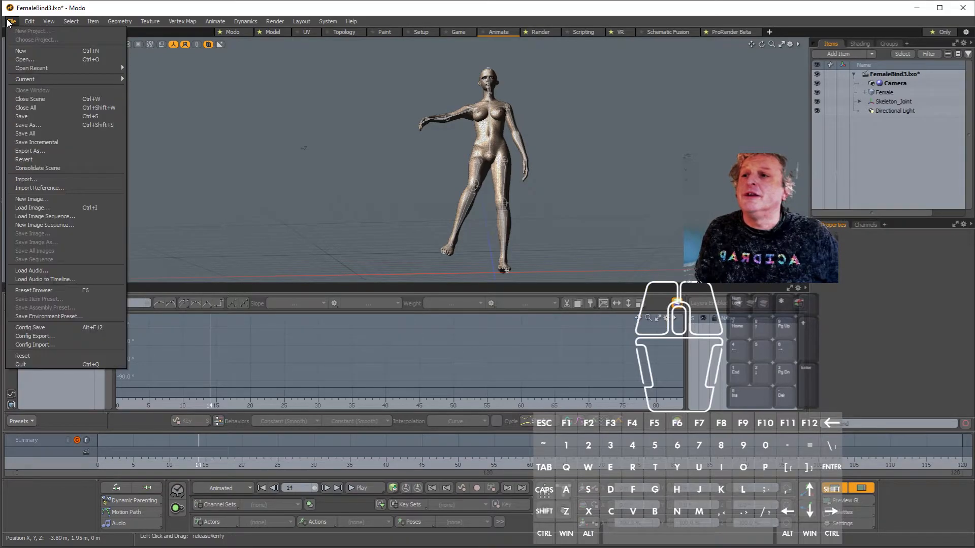
pyautogui.click(41, 125)
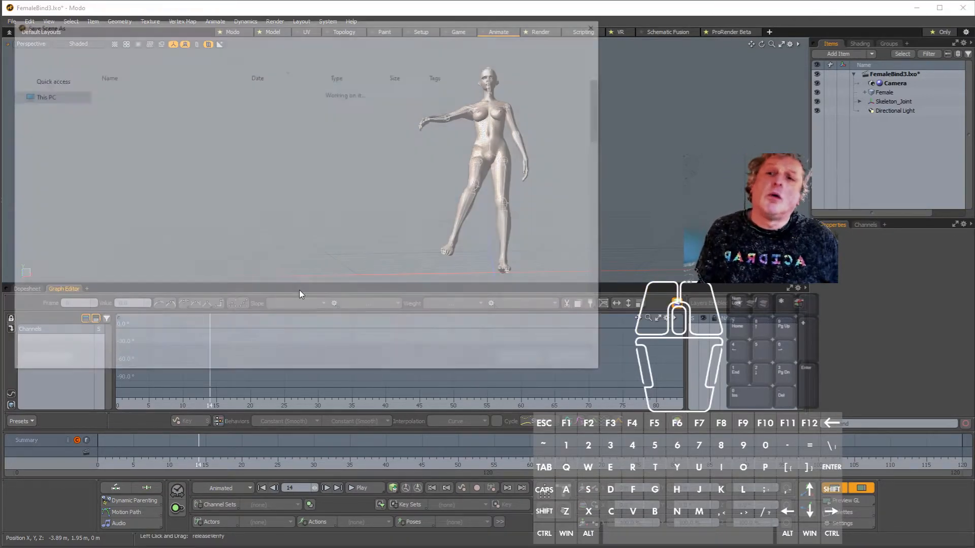
pyautogui.click(151, 325)
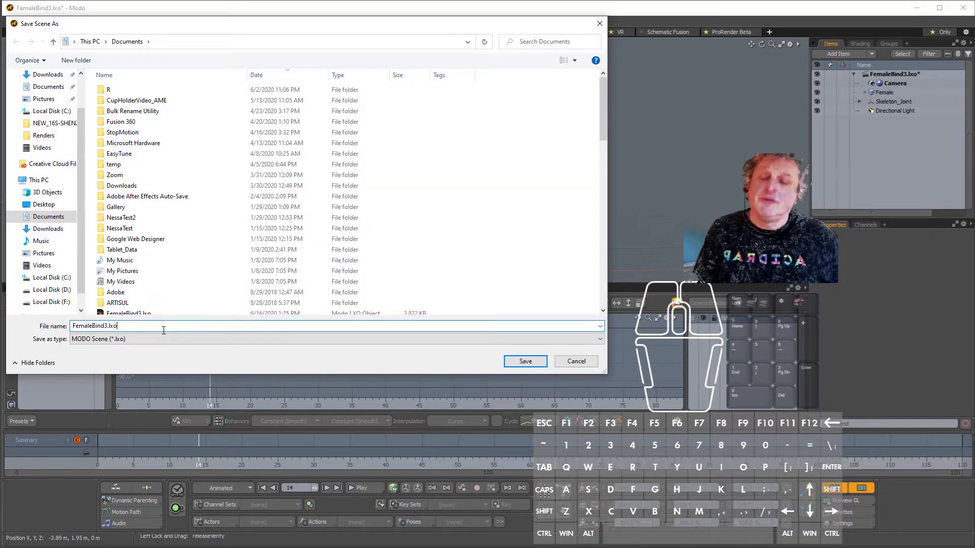
pyautogui.press('BackSpace')
pyautogui.press('BackSpace')
pyautogui.press('BackSpace')
pyautogui.press('BackSpace')
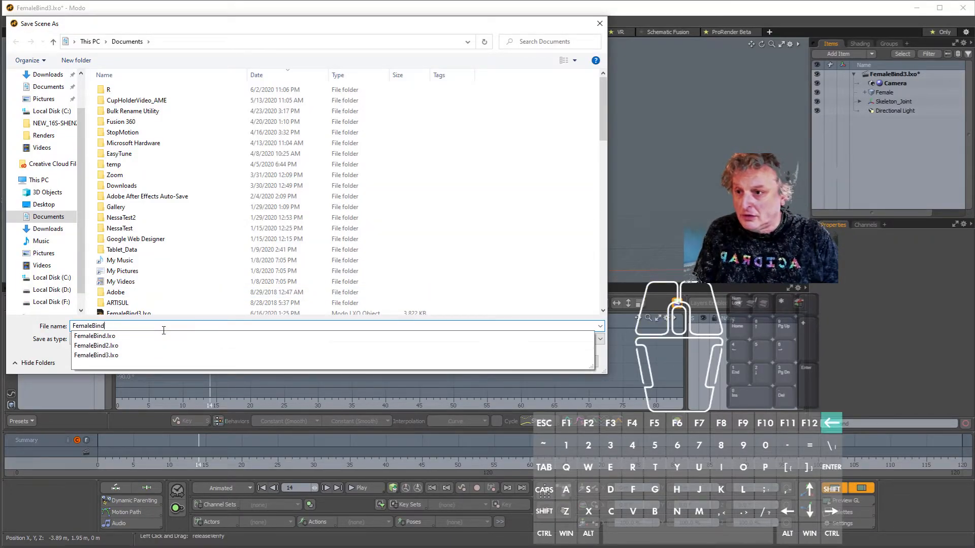
pyautogui.write('4Animated')
pyautogui.press('Return')
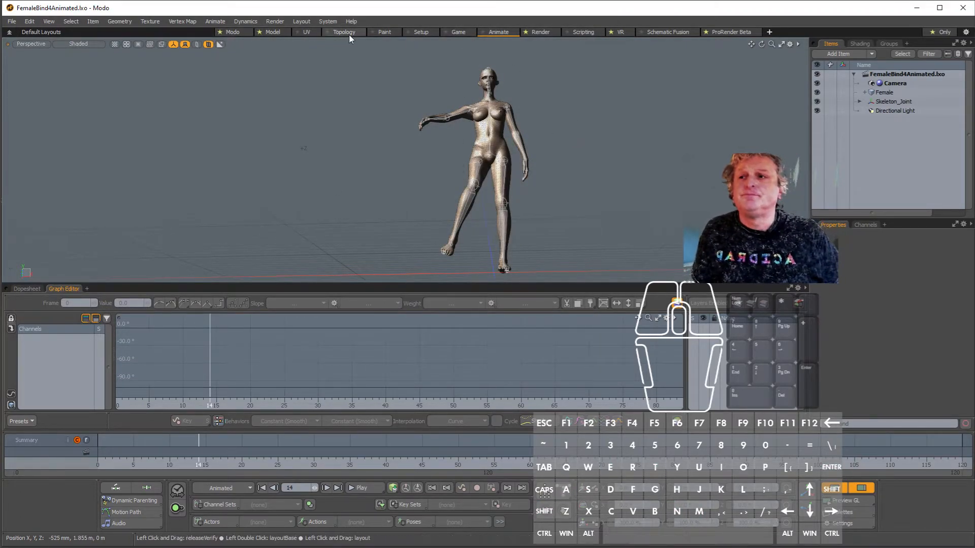
# Step: Open the recent scene Benson2RiggedAnimated1.lxo
pyautogui.click(12, 21)
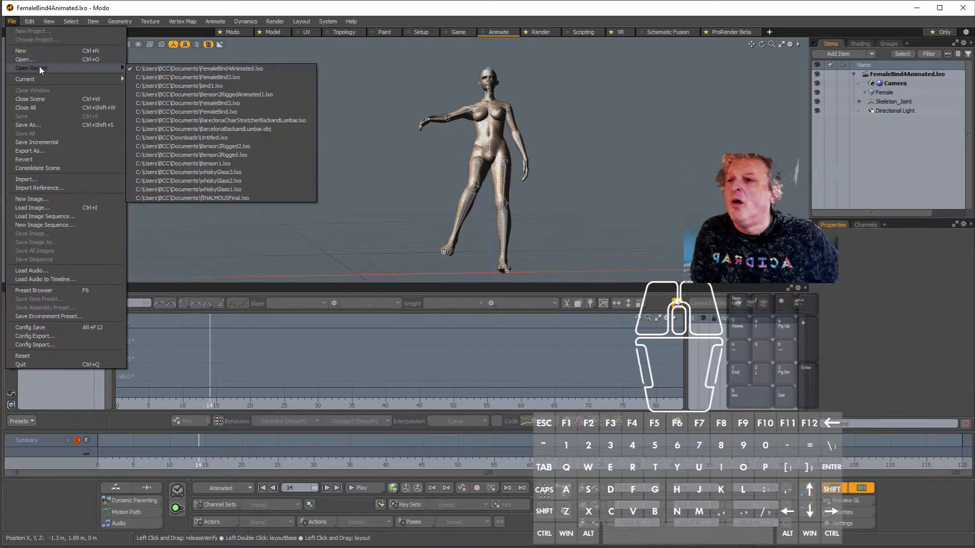
pyautogui.moveTo(81, 68)
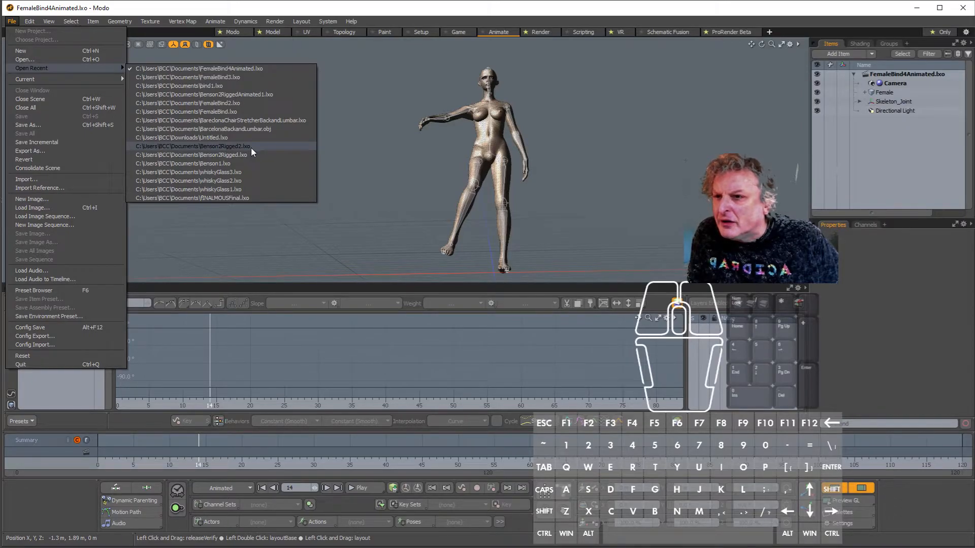
pyautogui.click(261, 97)
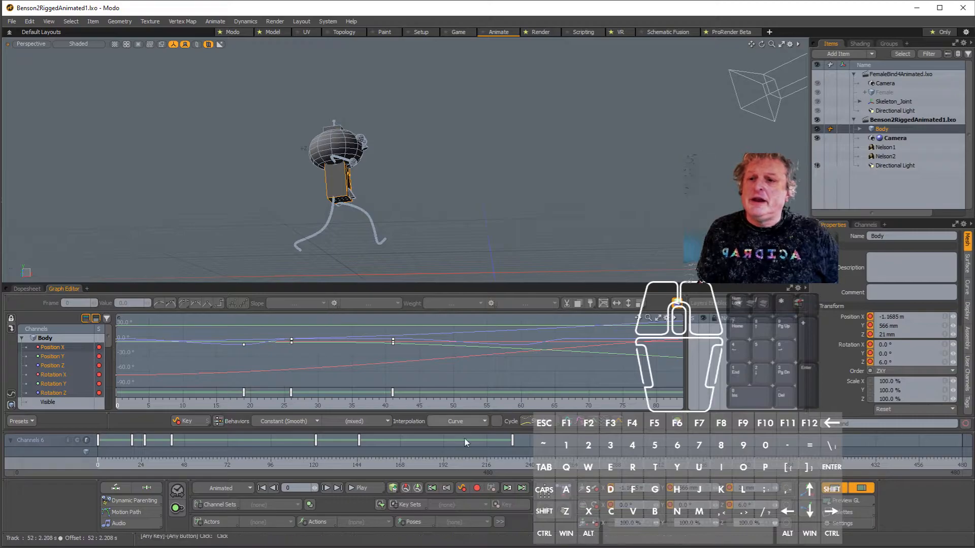
# Step: Scrub through the timeline and examine the robot character's existing walk animation from the front and its Body keyframe curves
pyautogui.moveTo(346, 461); pyautogui.dragTo(97, 461)
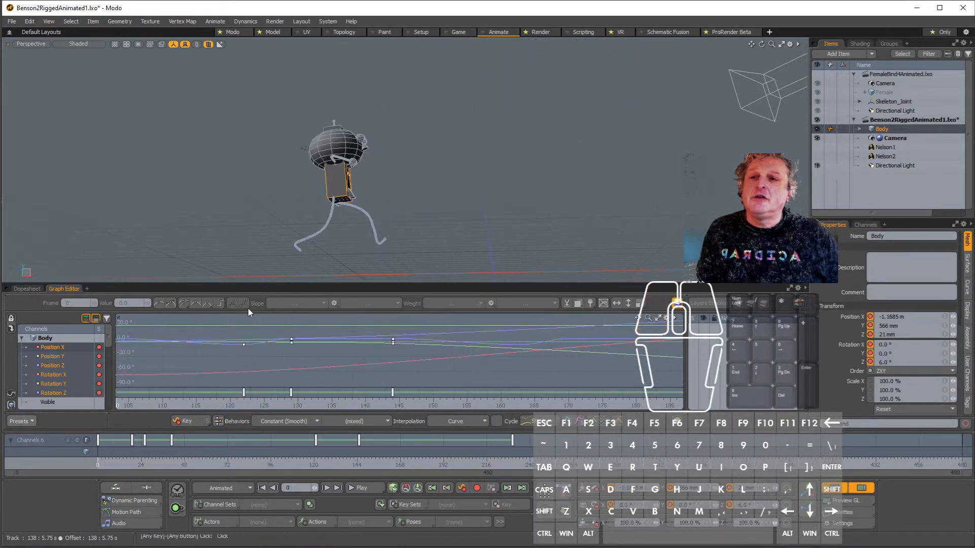
pyautogui.keyDown('alt'); pyautogui.moveTo(419, 170); pyautogui.dragTo(508, 171); pyautogui.keyUp('alt')
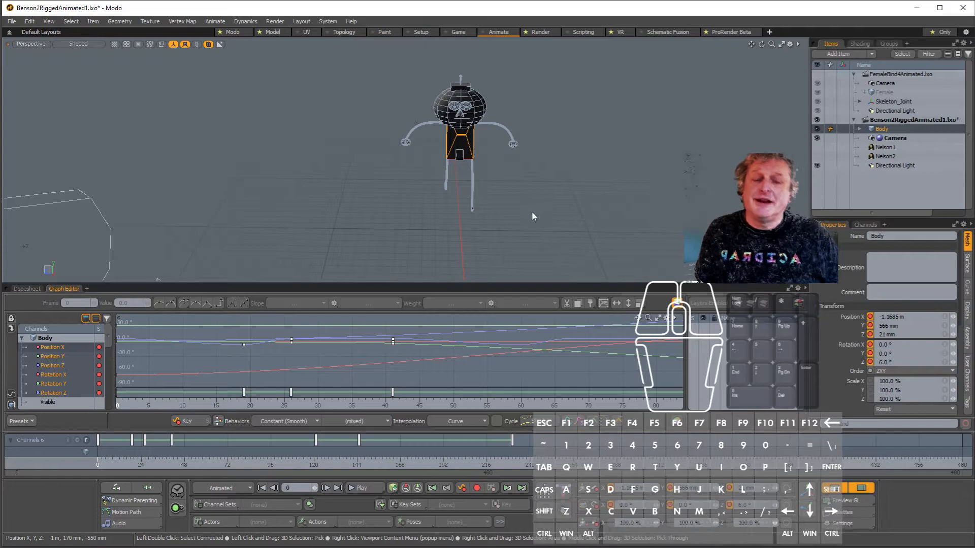
pyautogui.scroll(-3, 523, 210)
pyautogui.scroll(-2, 355, 373)
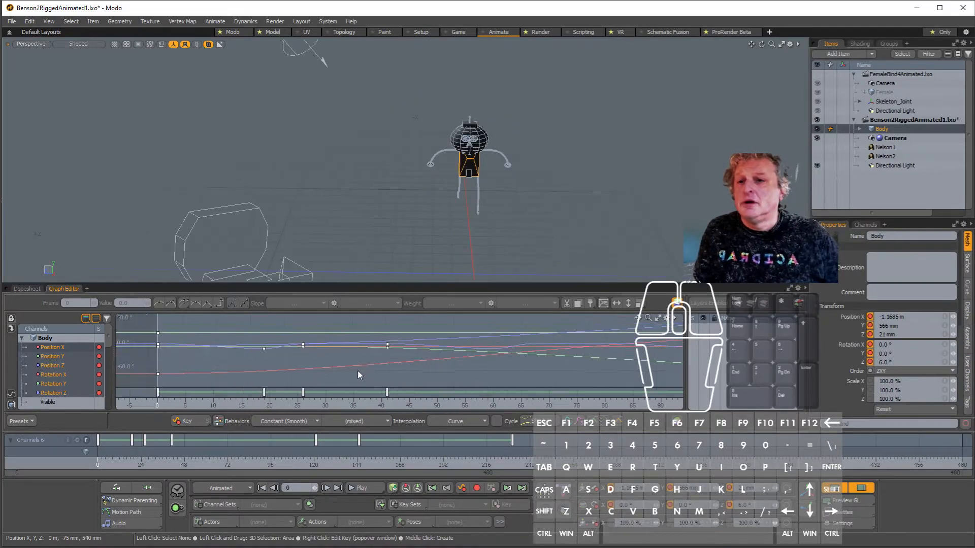
pyautogui.scroll(-1, 358, 373)
pyautogui.moveTo(280, 465); pyautogui.dragTo(4, 458)
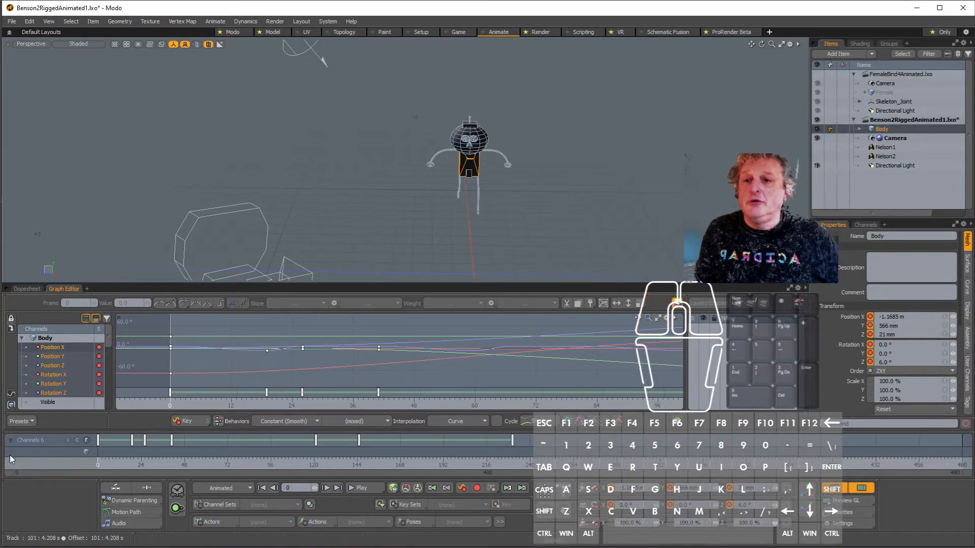
pyautogui.scroll(5, 457, 159)
pyautogui.keyDown('alt'); pyautogui.moveTo(497, 175); pyautogui.dragTo(555, 211); pyautogui.keyUp('alt')
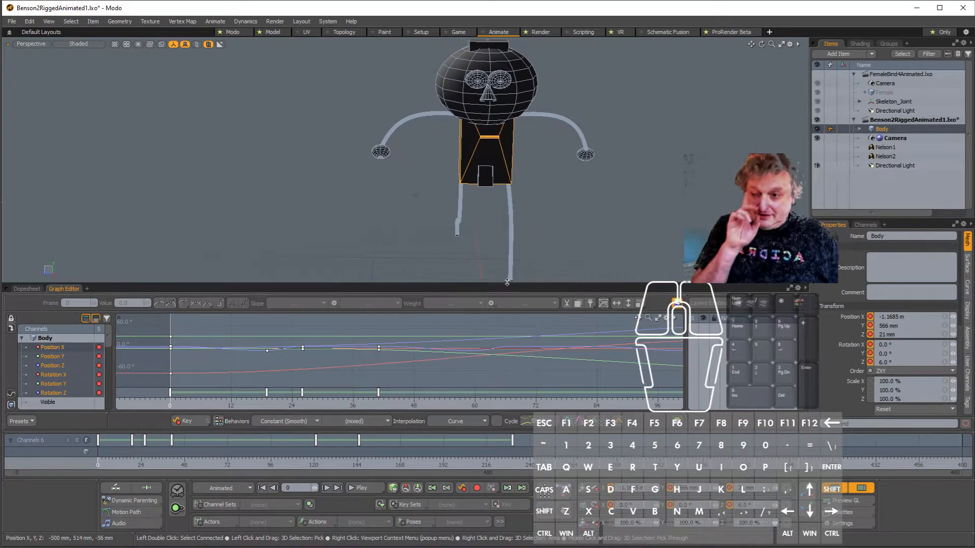
pyautogui.scroll(-2, 438, 349)
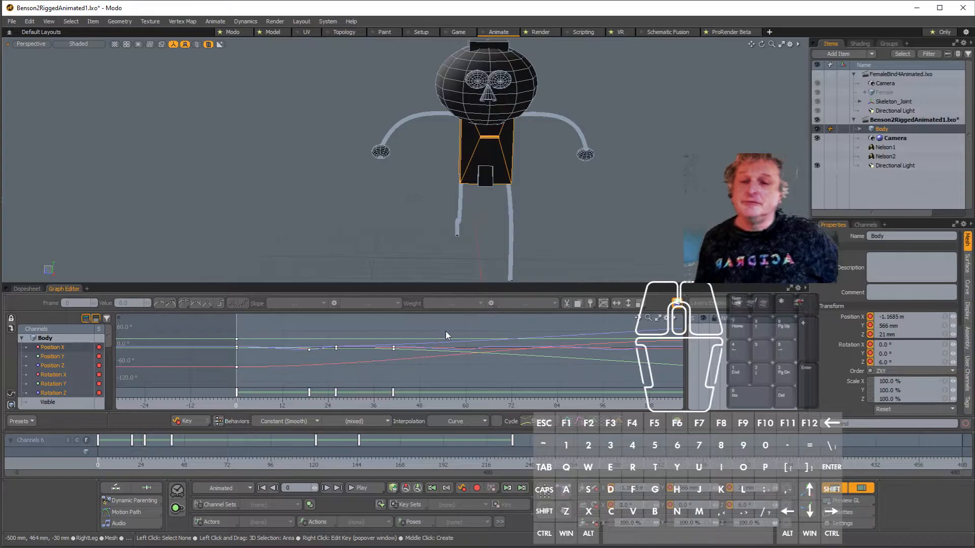
# Step: Delete all keyframes of the Body and its child items, and move the timeline to frame 167
pyautogui.click(885, 128)
pyautogui.doubleClick(885, 129)
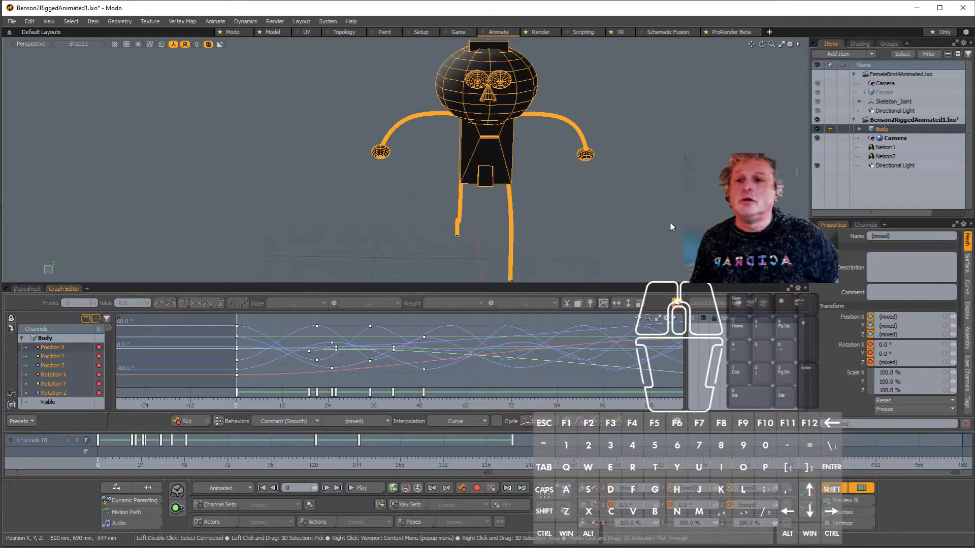
pyautogui.scroll(-2, 452, 382)
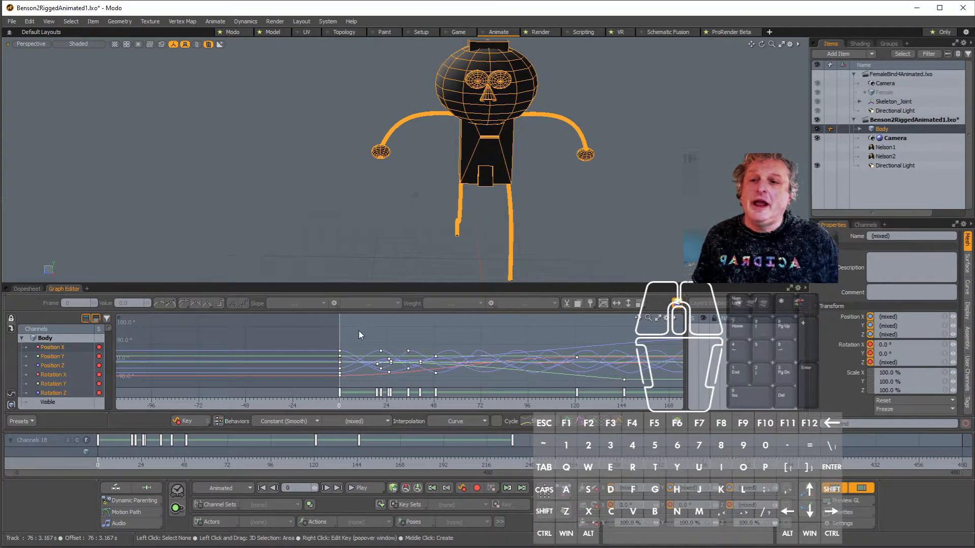
pyautogui.moveTo(300, 329); pyautogui.dragTo(681, 389)
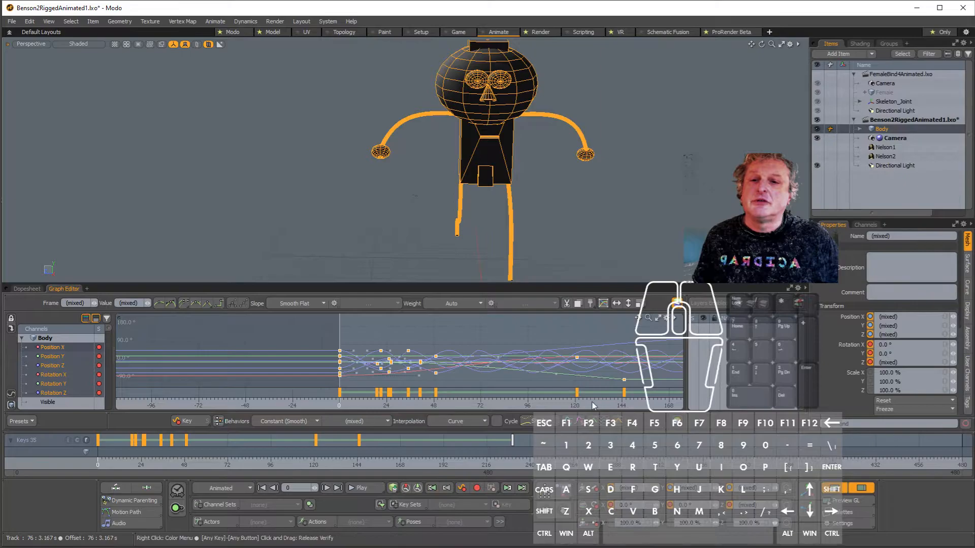
pyautogui.press('Delete')
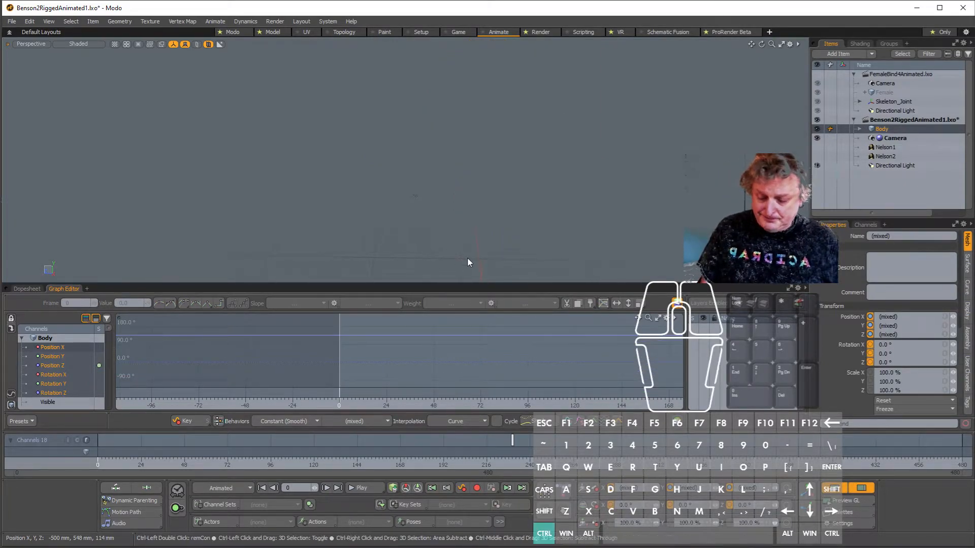
pyautogui.hotkey('ctrl', 'z')
pyautogui.scroll(-1, 599, 362)
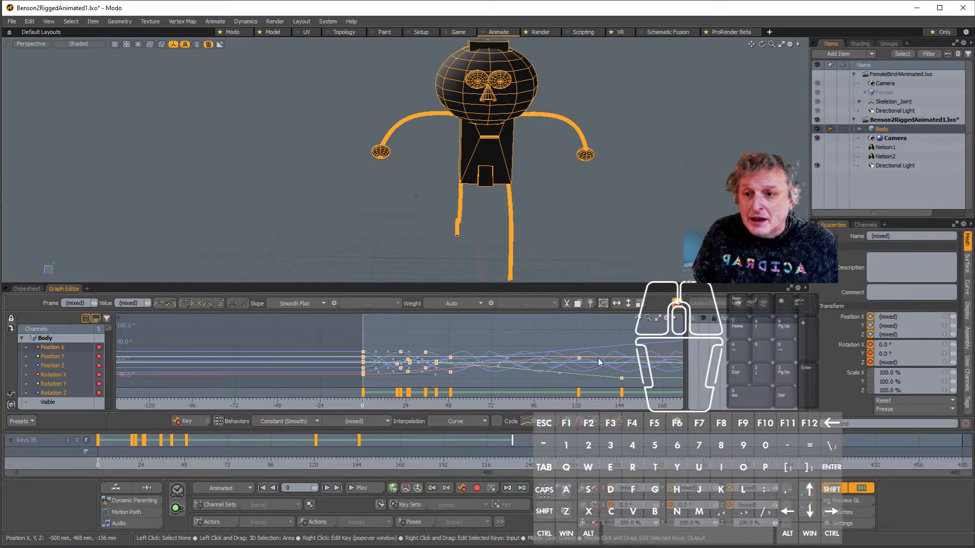
pyautogui.rightClick(452, 358)
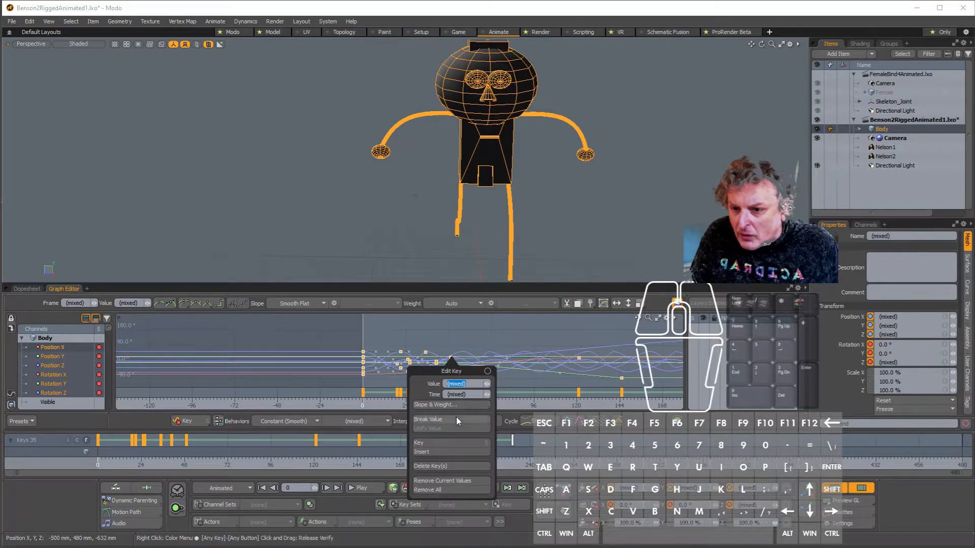
pyautogui.click(454, 466)
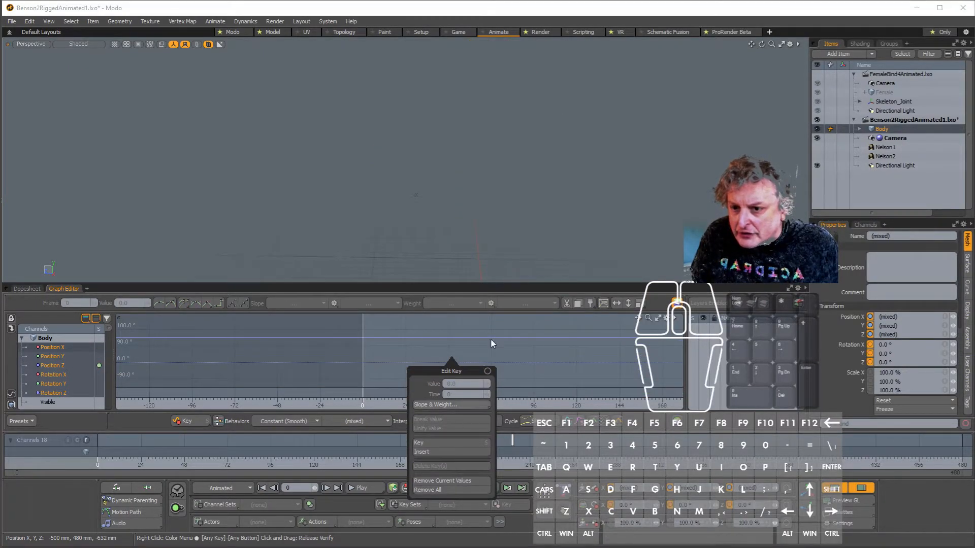
pyautogui.keyDown('alt'); pyautogui.moveTo(453, 220); pyautogui.dragTo(562, 250); pyautogui.keyUp('alt')
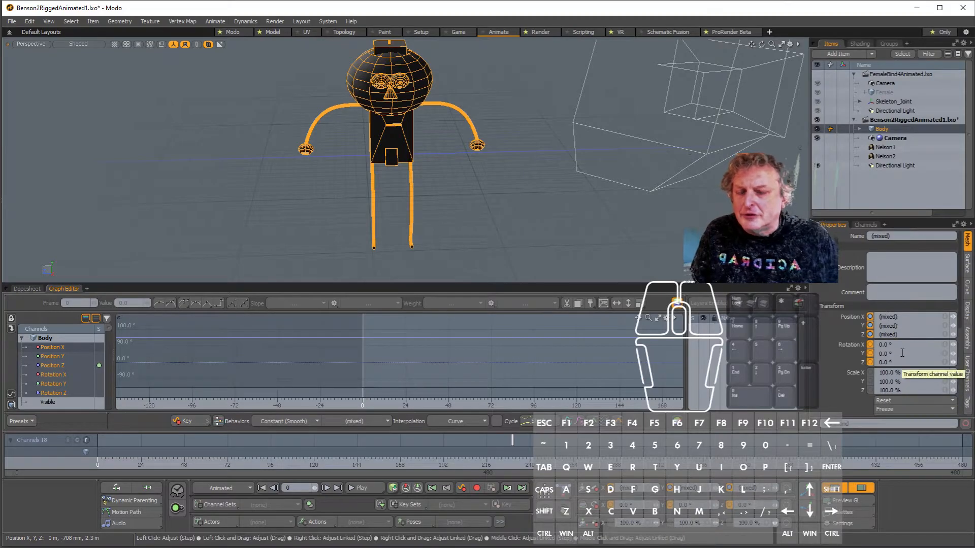
pyautogui.click(399, 461)
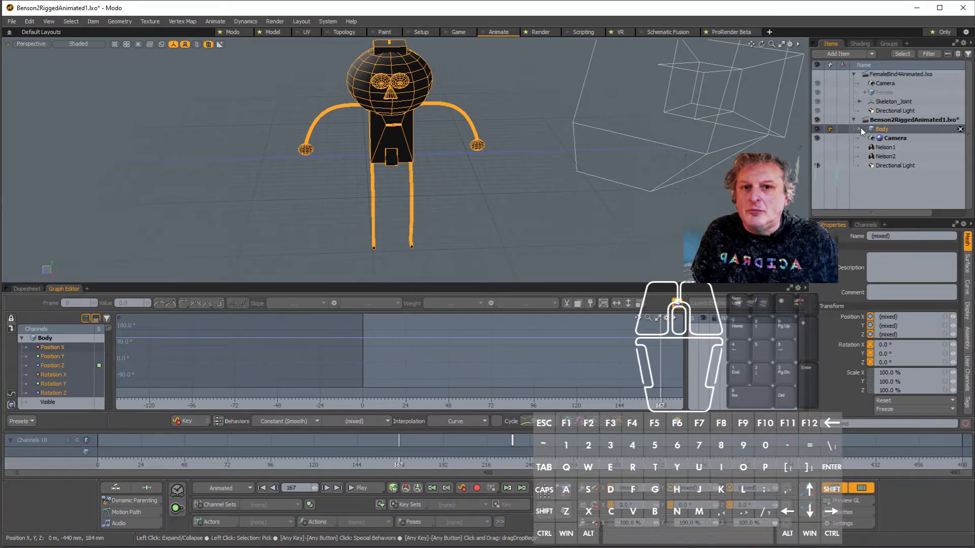
# Step: Unparent LeftARm, RightArm, LeftLeg and RightLeg from Body by moving them to the top level of the Benson2RiggedAnimated1 scene
pyautogui.click(858, 130)
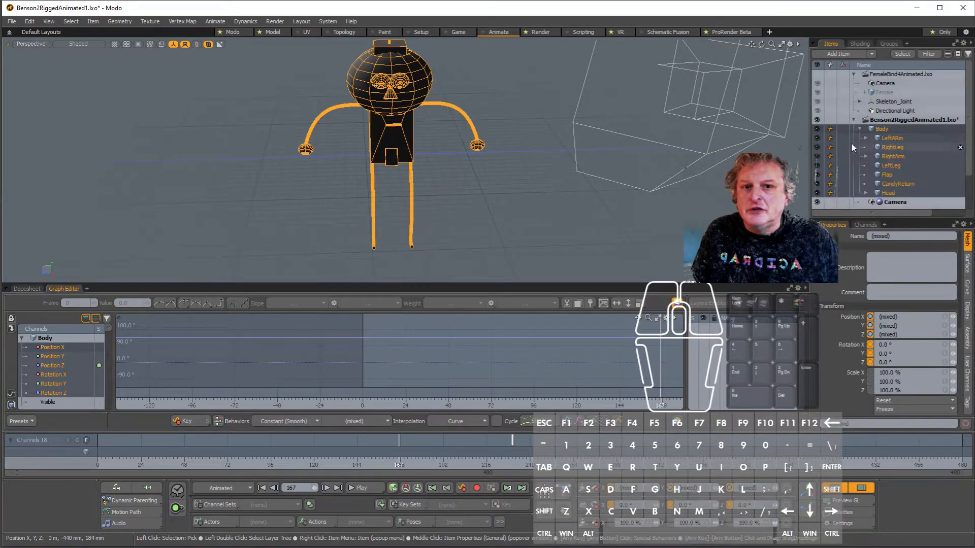
pyautogui.click(470, 111)
pyautogui.click(442, 104)
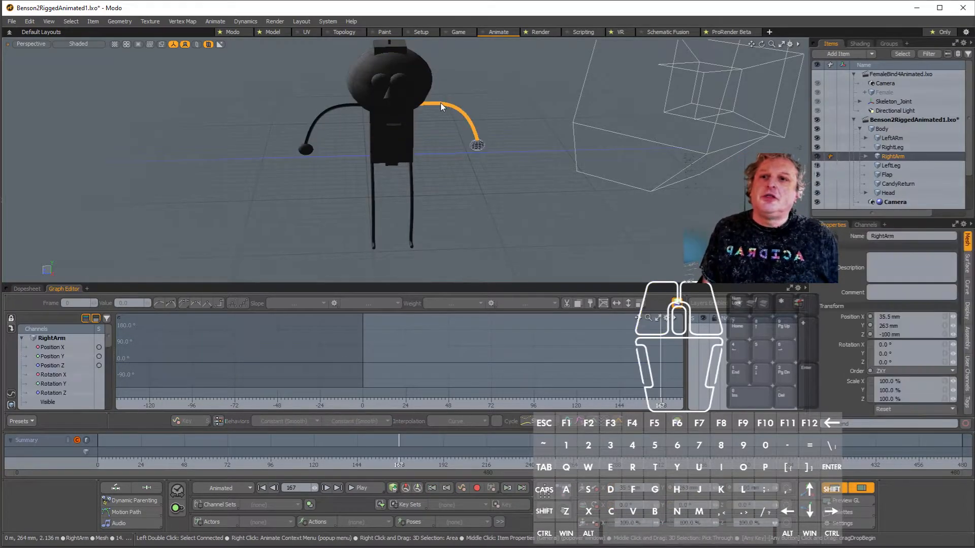
pyautogui.keyDown('shift'); pyautogui.click(484, 148); pyautogui.keyUp('shift')
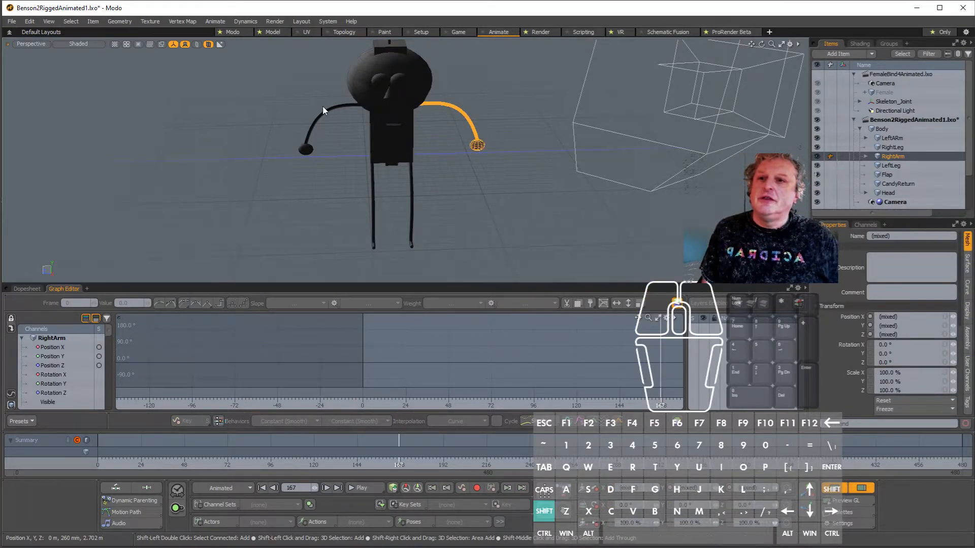
pyautogui.keyDown('shift'); pyautogui.click(339, 107); pyautogui.keyUp('shift')
pyautogui.keyDown('shift'); pyautogui.click(307, 149); pyautogui.keyUp('shift')
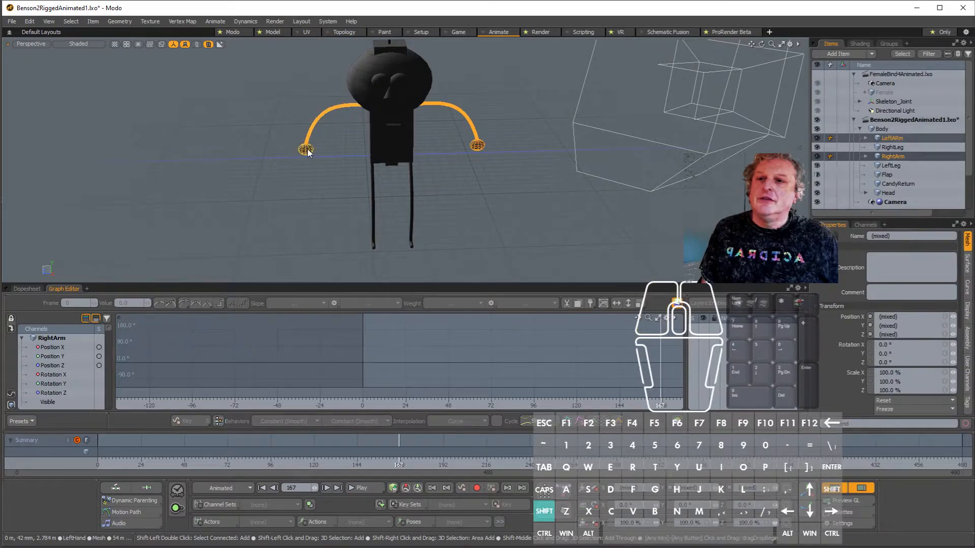
pyautogui.keyDown('alt'); pyautogui.moveTo(498, 207); pyautogui.dragTo(376, 183); pyautogui.keyUp('alt')
pyautogui.keyDown('shift'); pyautogui.click(397, 203); pyautogui.keyUp('shift')
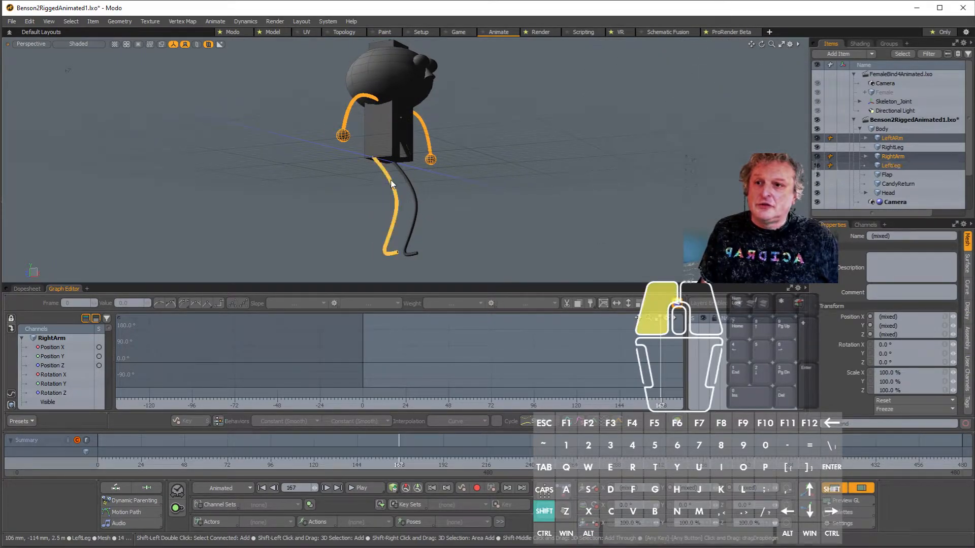
pyautogui.keyDown('shift'); pyautogui.click(412, 186); pyautogui.keyUp('shift')
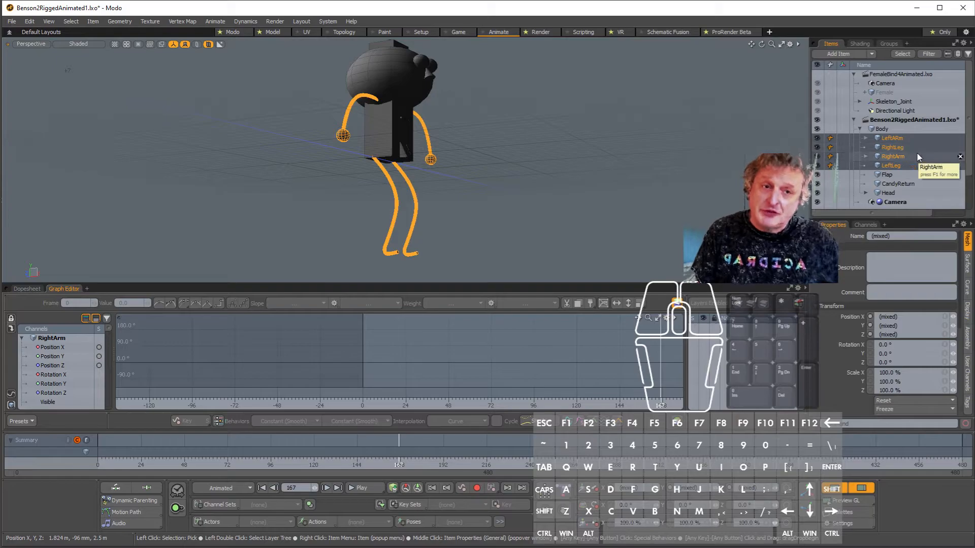
pyautogui.scroll(-1, 904, 136)
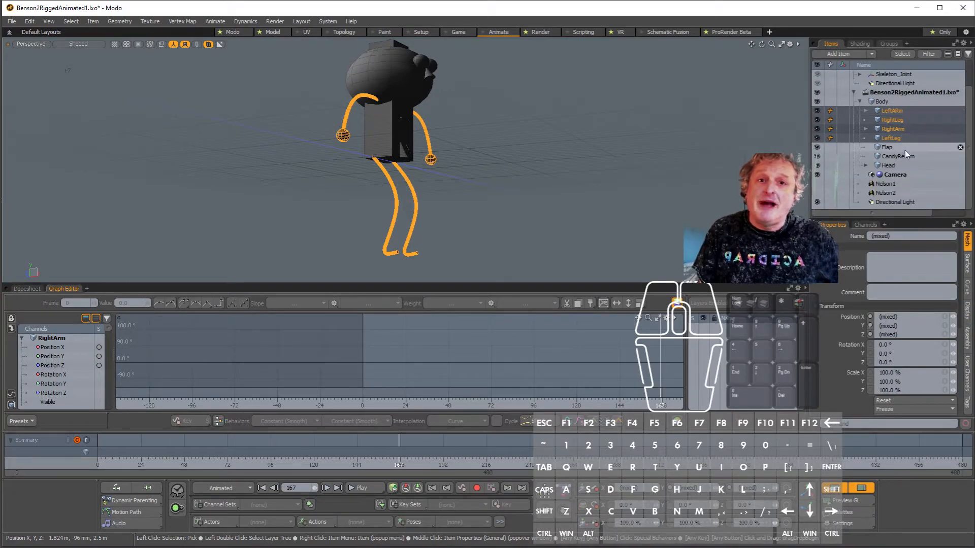
pyautogui.scroll(1, 909, 139)
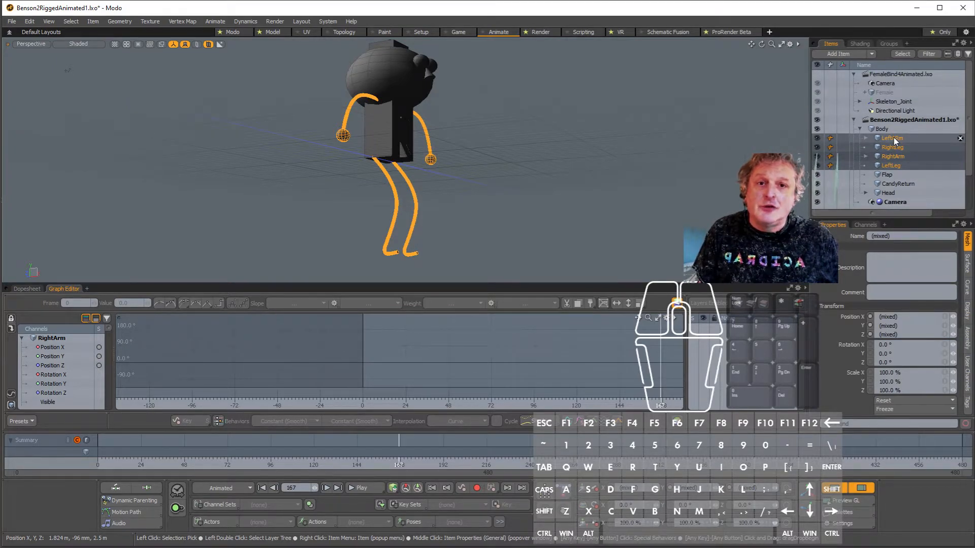
pyautogui.click(853, 74)
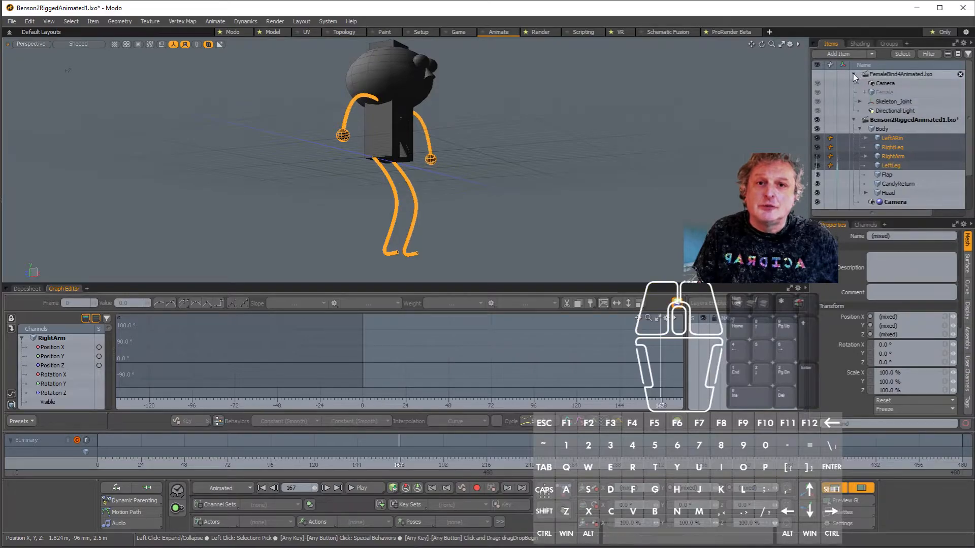
pyautogui.moveTo(897, 90); pyautogui.dragTo(896, 89)
# Step: Unparent LeftHand and RightHand from their arms by moving them to the scene's top level
pyautogui.click(864, 92)
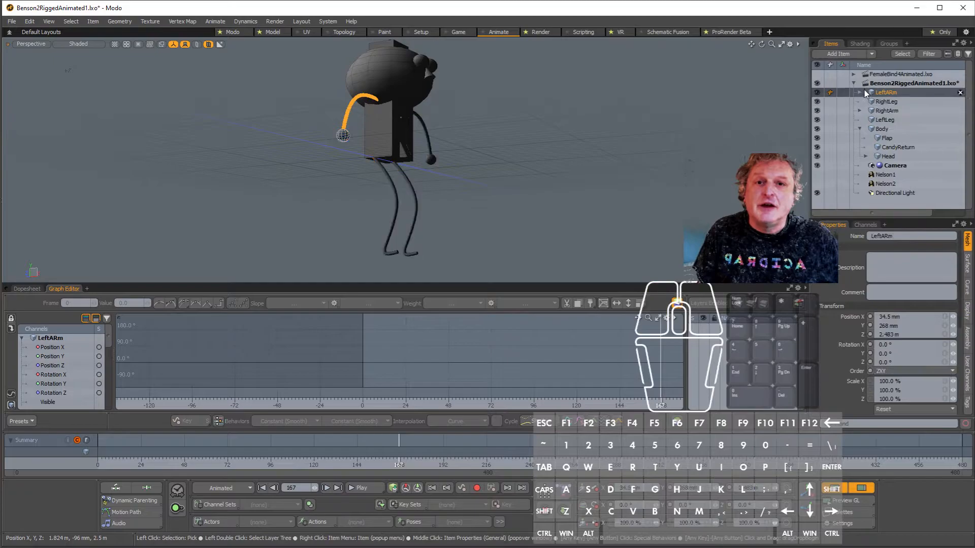
pyautogui.click(860, 92)
pyautogui.click(860, 119)
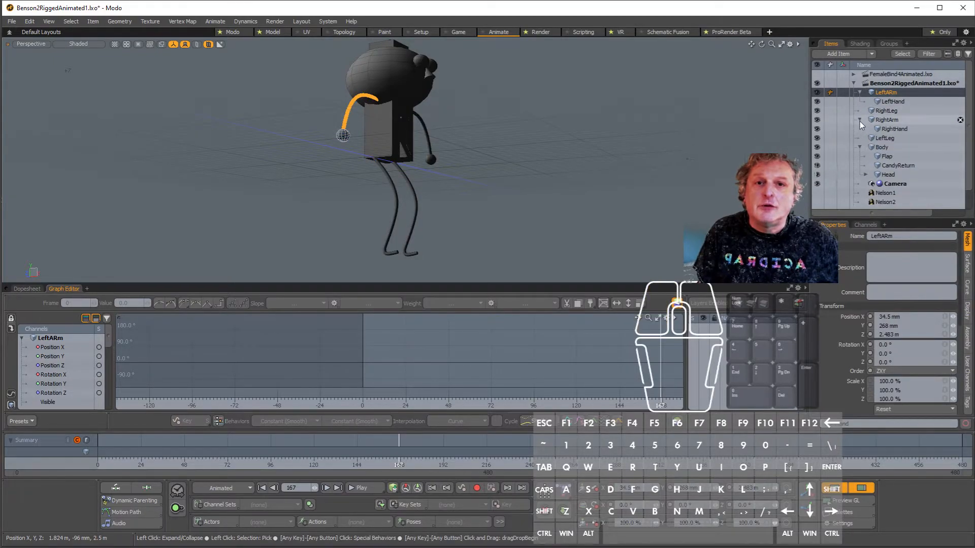
pyautogui.moveTo(892, 129); pyautogui.dragTo(894, 88)
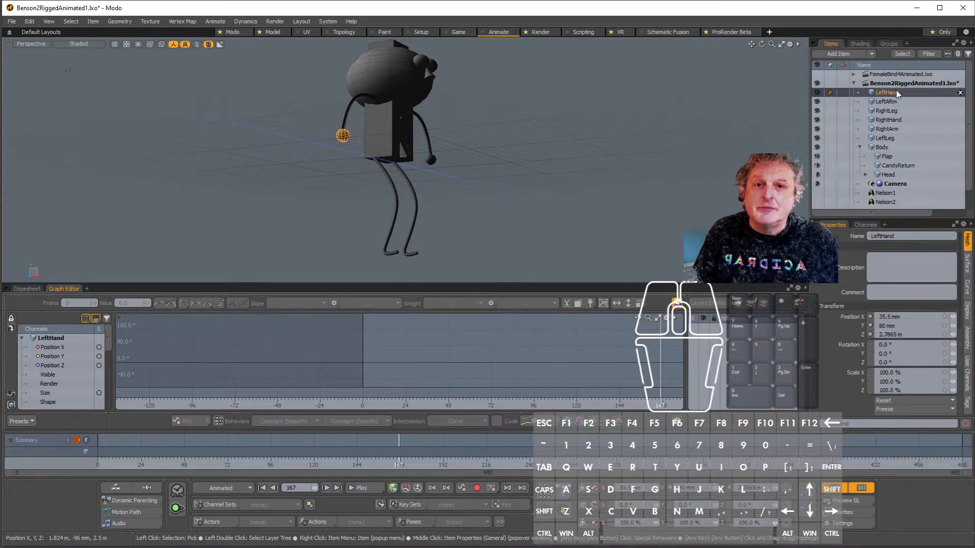
# Step: Select Body together with its child items and switch to the Setup layout with the character framed from the front
pyautogui.doubleClick(884, 148)
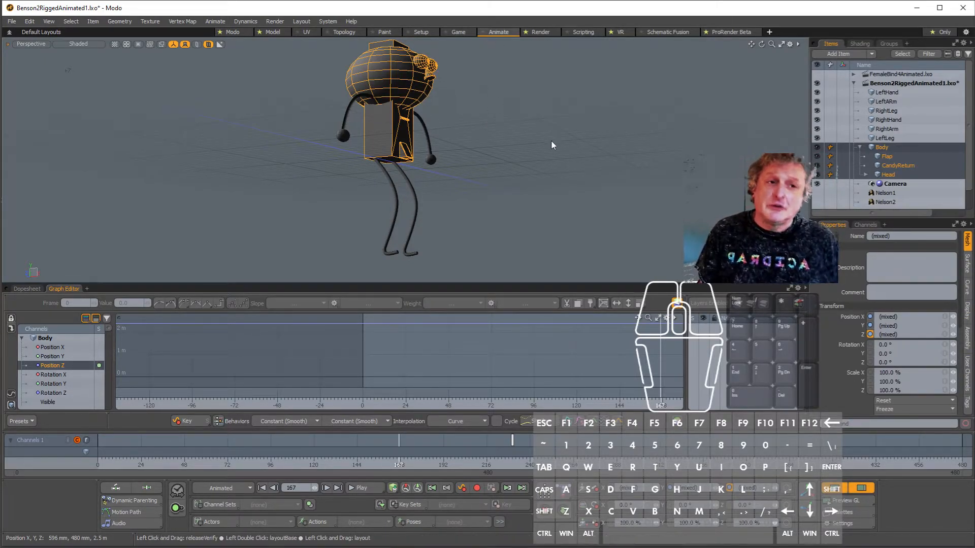
pyautogui.keyDown('alt'); pyautogui.moveTo(540, 147); pyautogui.dragTo(442, 122); pyautogui.keyUp('alt')
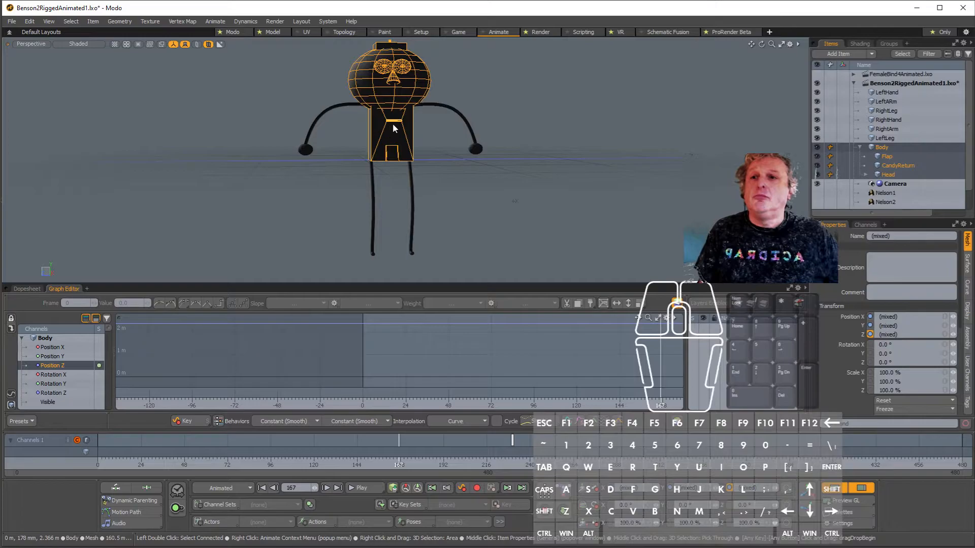
pyautogui.click(421, 32)
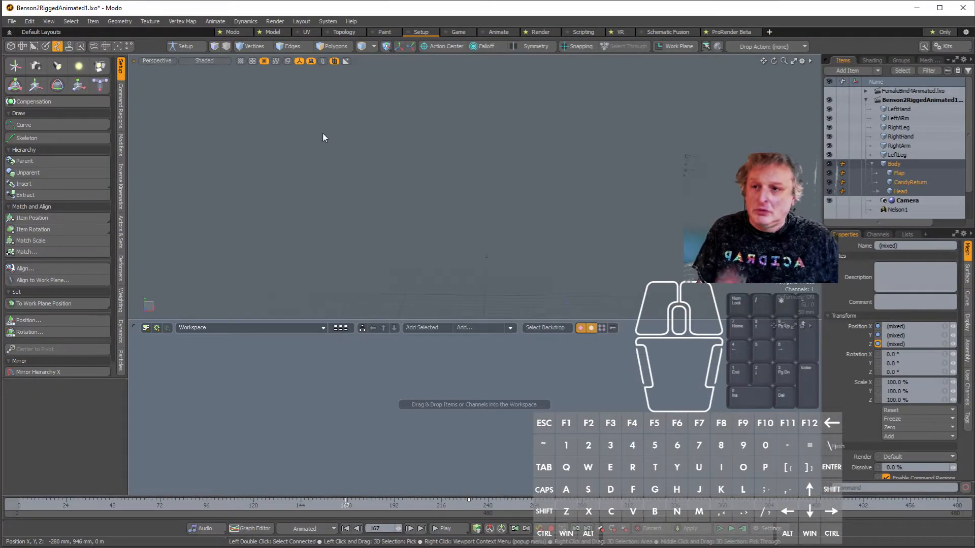
pyautogui.hotkey('shift', 'a')
pyautogui.keyDown('alt'); pyautogui.moveTo(533, 181); pyautogui.dragTo(387, 189); pyautogui.keyUp('alt')
pyautogui.keyDown('alt'); pyautogui.moveTo(496, 207); pyautogui.dragTo(514, 192); pyautogui.keyUp('alt')
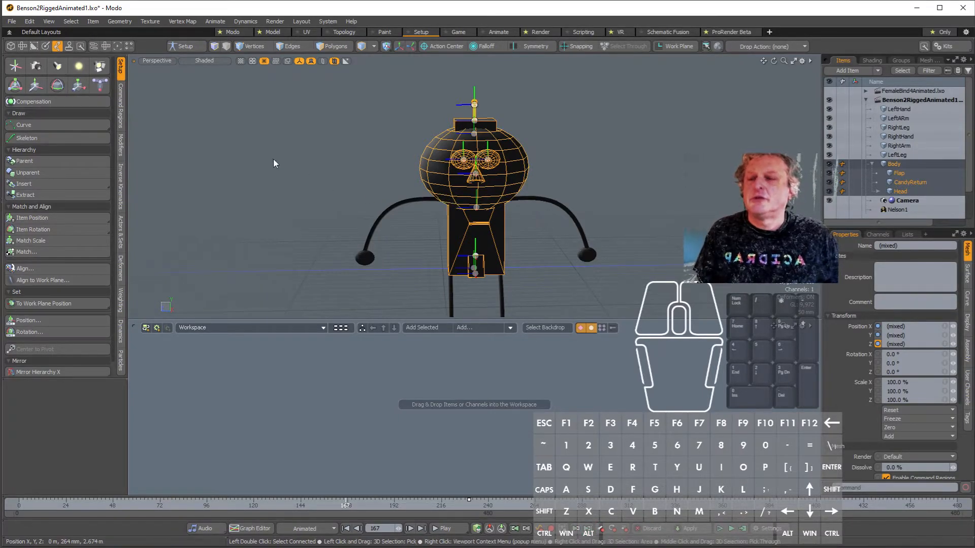
# Step: Start the Skeleton drawing tool and set the viewport shading to Solid
pyautogui.click(57, 137)
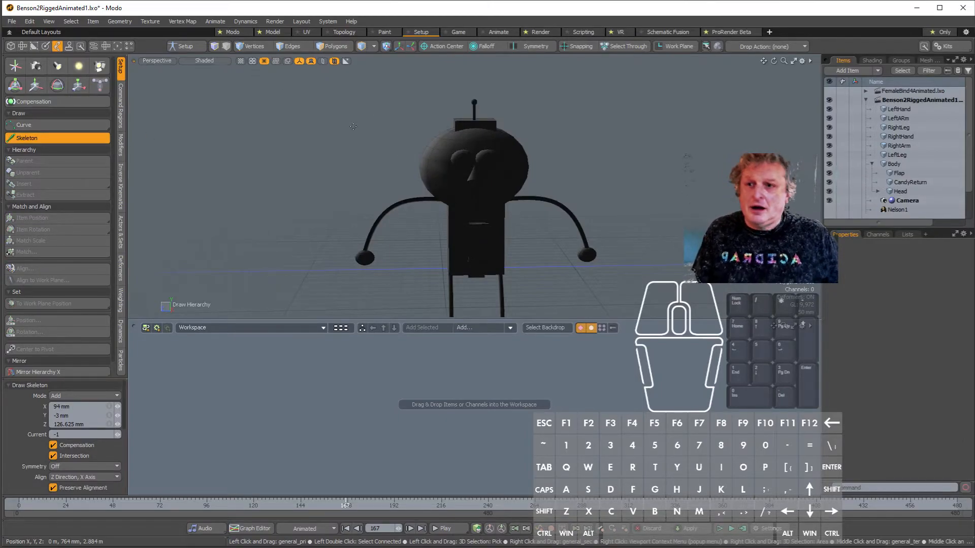
pyautogui.click(203, 61)
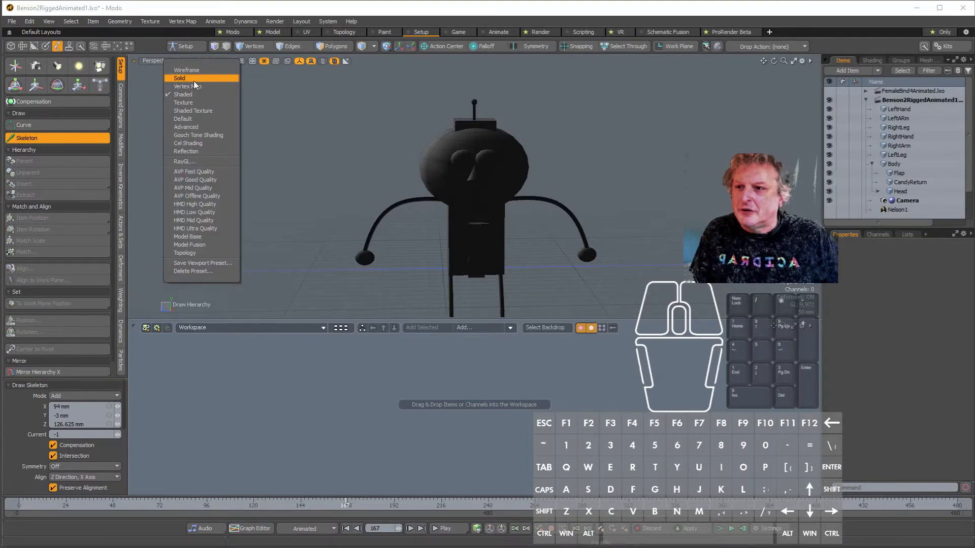
pyautogui.click(193, 79)
pyautogui.scroll(2, 519, 218)
pyautogui.keyDown('alt'); pyautogui.moveTo(492, 165); pyautogui.dragTo(384, 206); pyautogui.keyUp('alt')
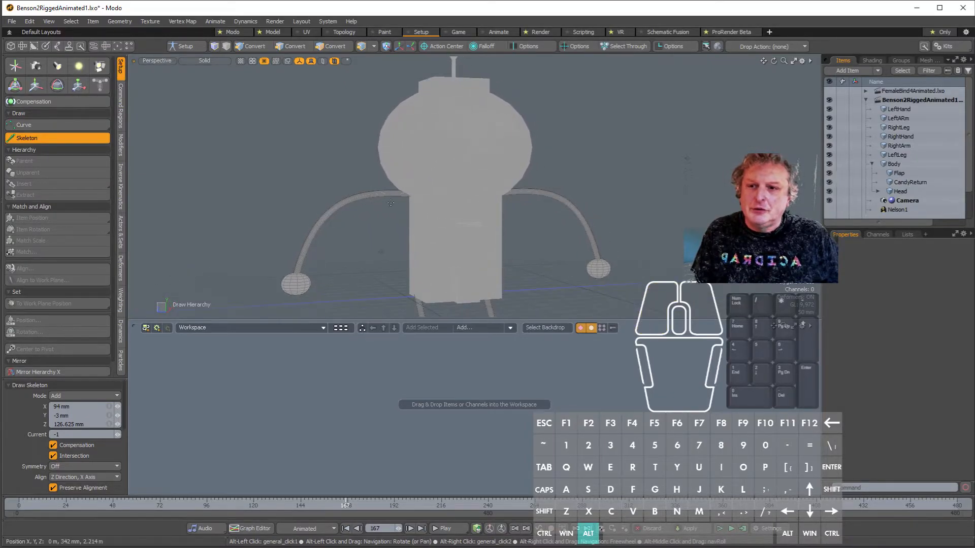
pyautogui.keyDown('alt'); pyautogui.scroll(3, 555, 203); pyautogui.keyUp('alt')
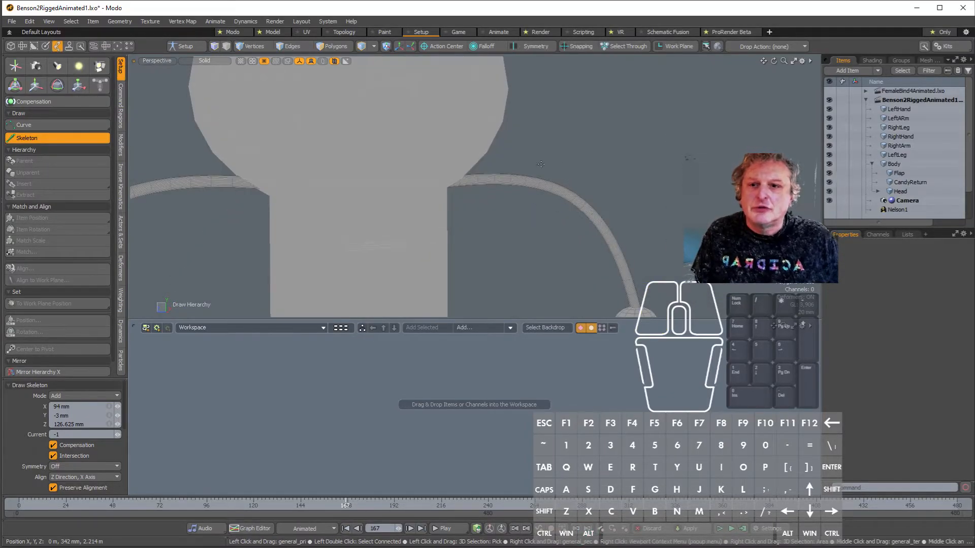
# Step: Identify the arm meshes by selecting LeftARm and RightArm, expand the Draw Skeleton properties, and set Symmetry to X Axis
pyautogui.click(910, 118)
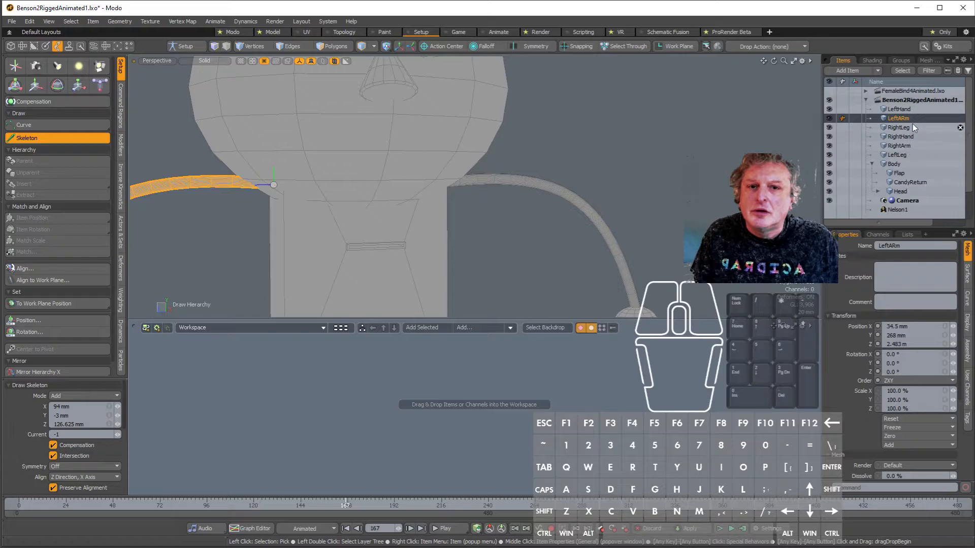
pyautogui.click(909, 146)
pyautogui.keyDown('alt'); pyautogui.moveTo(574, 163); pyautogui.dragTo(514, 165); pyautogui.keyUp('alt')
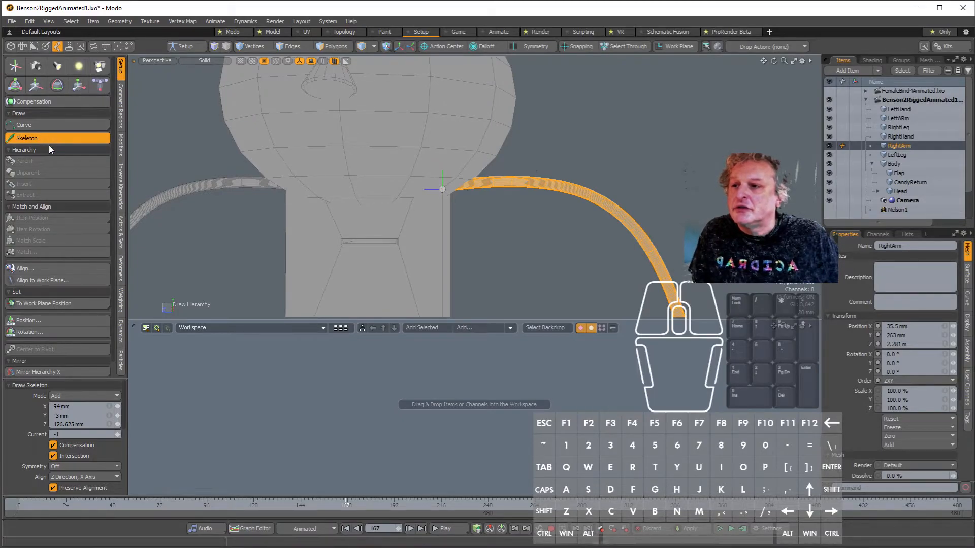
pyautogui.moveTo(72, 378); pyautogui.dragTo(73, 254)
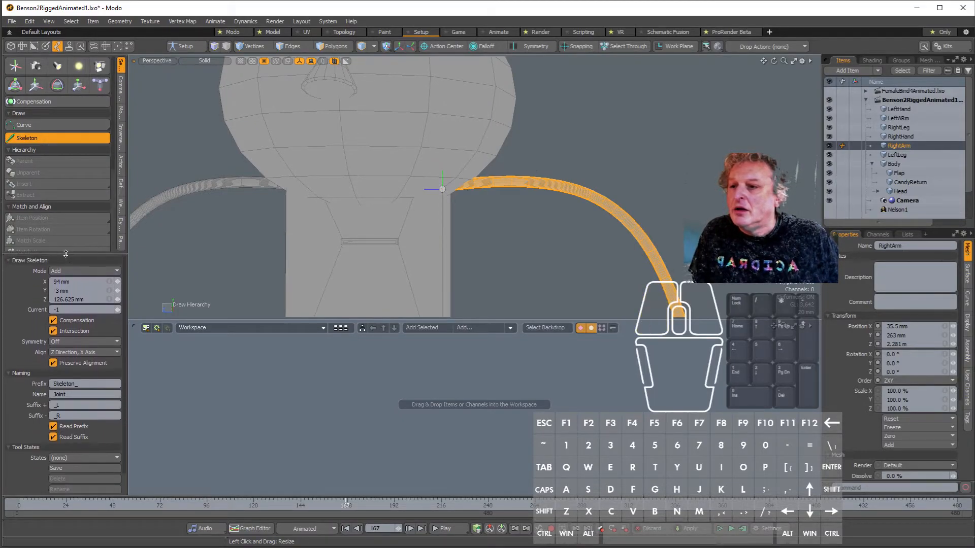
pyautogui.click(70, 339)
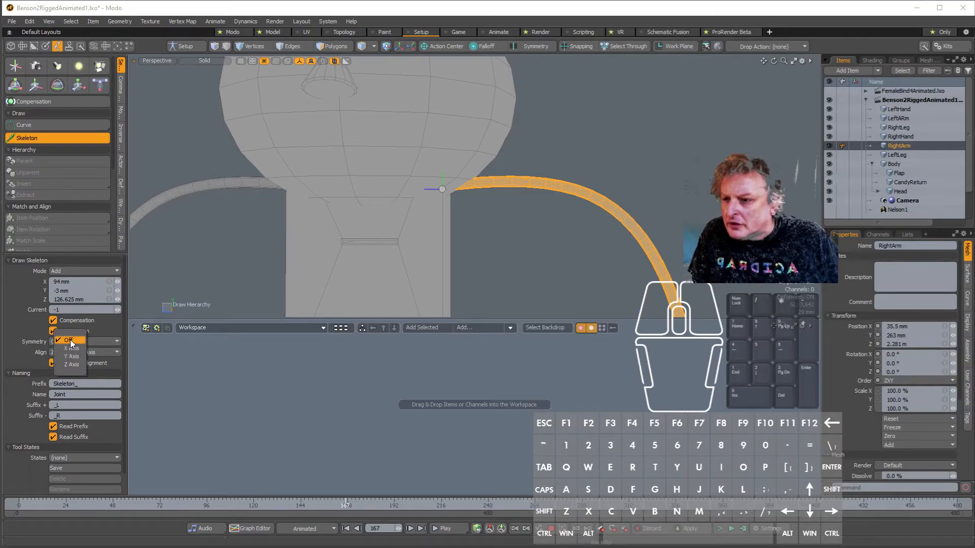
pyautogui.click(70, 349)
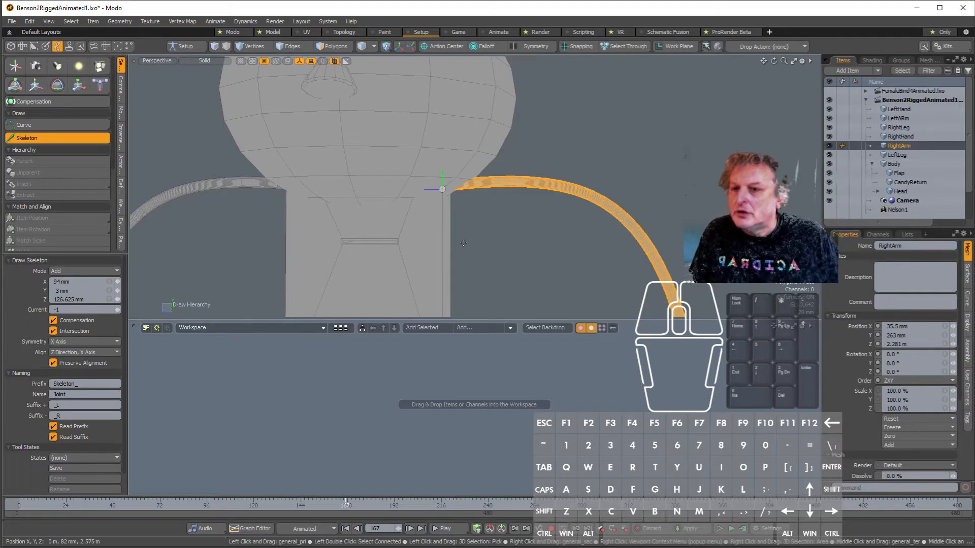
# Step: Try to place the first skeleton joint at the shoulder end of RightArm using X Axis symmetry, restarting the tool once
pyautogui.click(456, 187)
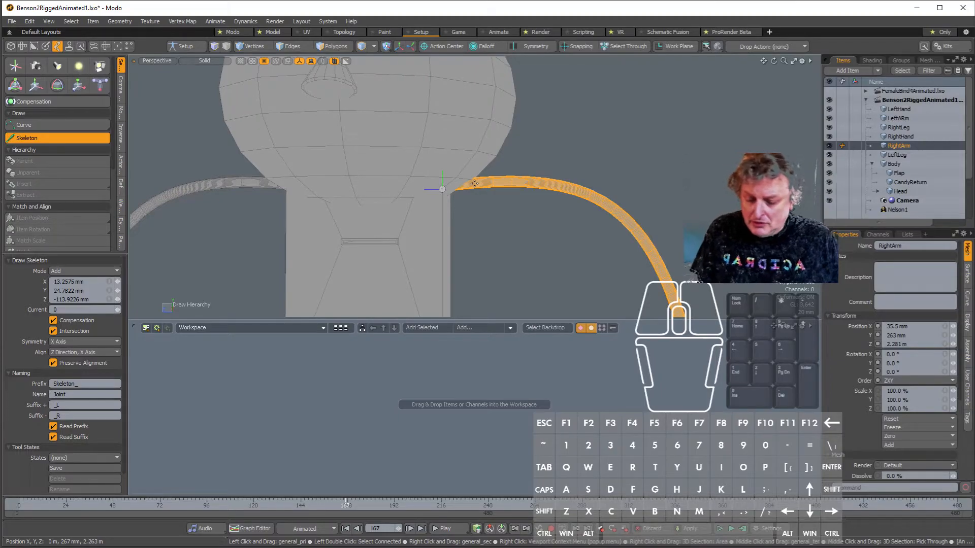
pyautogui.press('space')
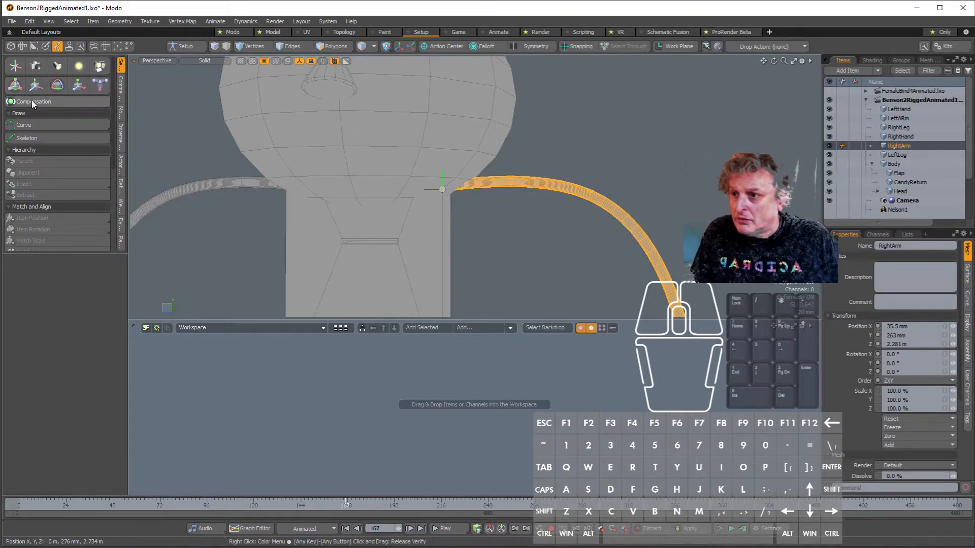
pyautogui.click(39, 138)
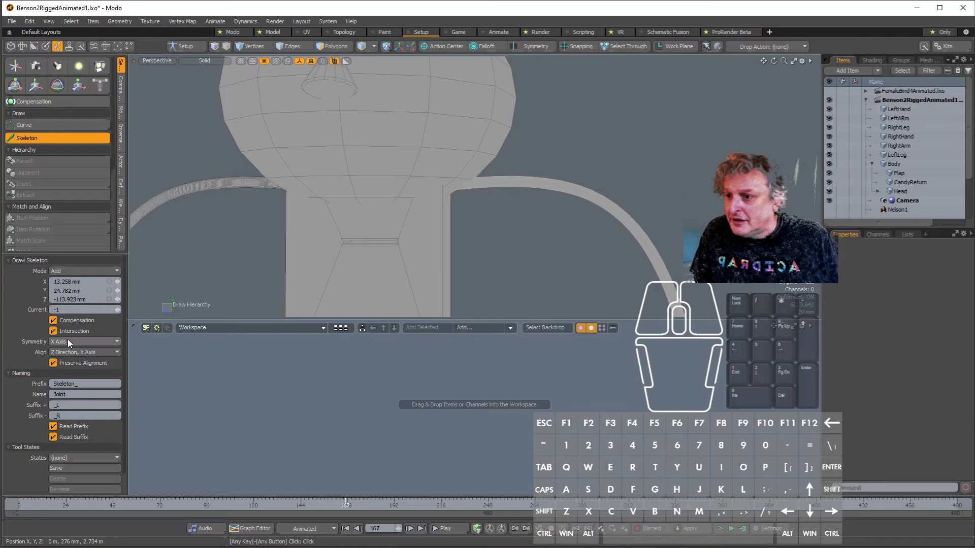
pyautogui.click(472, 186)
pyautogui.keyDown('alt'); pyautogui.moveTo(516, 190); pyautogui.dragTo(488, 218); pyautogui.keyUp('alt')
pyautogui.hotkey('ctrl', 'z')
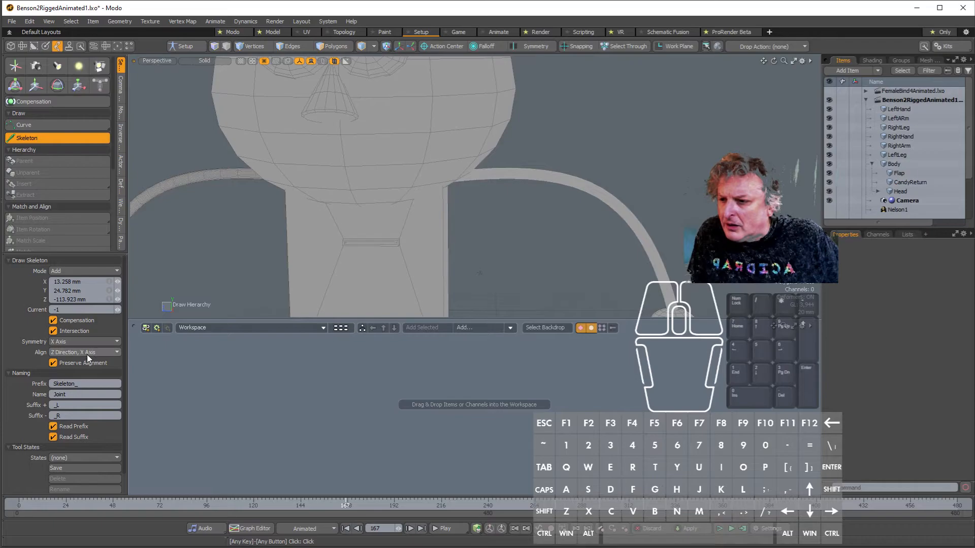
pyautogui.keyDown('alt'); pyautogui.moveTo(229, 294); pyautogui.dragTo(358, 269); pyautogui.keyUp('alt')
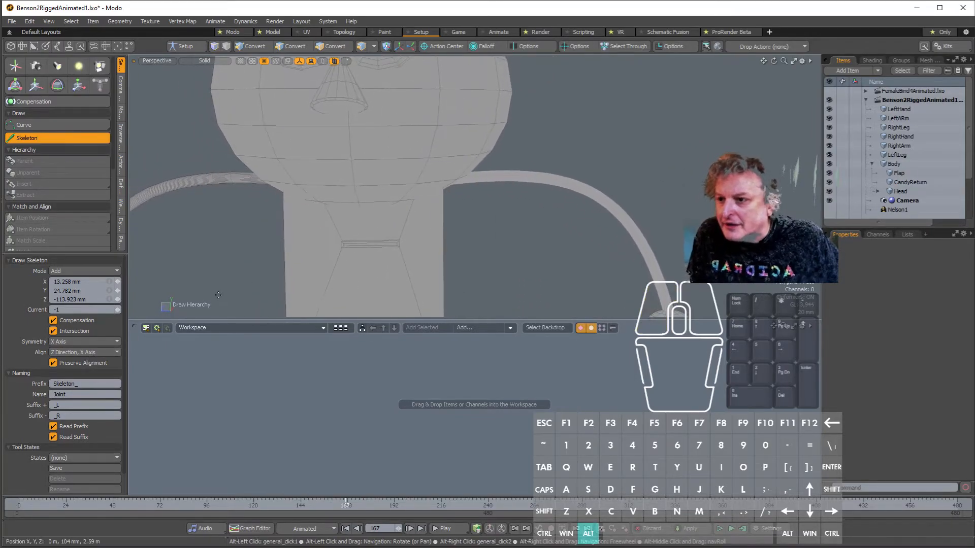
# Step: Set the skeleton Symmetry to Z Axis and draw three joints from the right shoulder along the upper arm
pyautogui.click(74, 341)
pyautogui.click(77, 362)
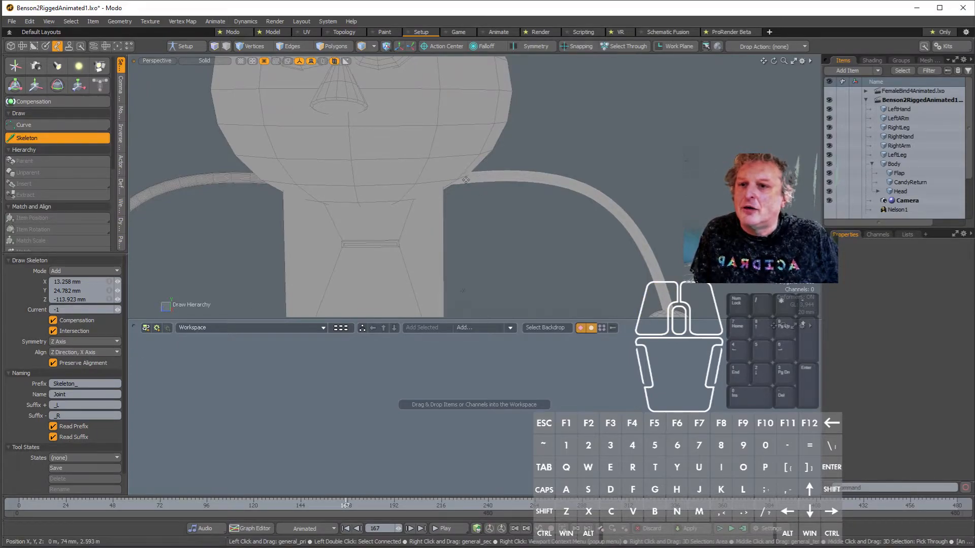
pyautogui.keyDown('alt'); pyautogui.moveTo(465, 180); pyautogui.dragTo(518, 211); pyautogui.keyUp('alt')
pyautogui.keyDown('alt'); pyautogui.scroll(-6, 475, 229); pyautogui.keyUp('alt')
pyautogui.click(498, 217)
pyautogui.click(518, 228)
pyautogui.keyDown('alt'); pyautogui.scroll(5, 449, 277); pyautogui.keyUp('alt')
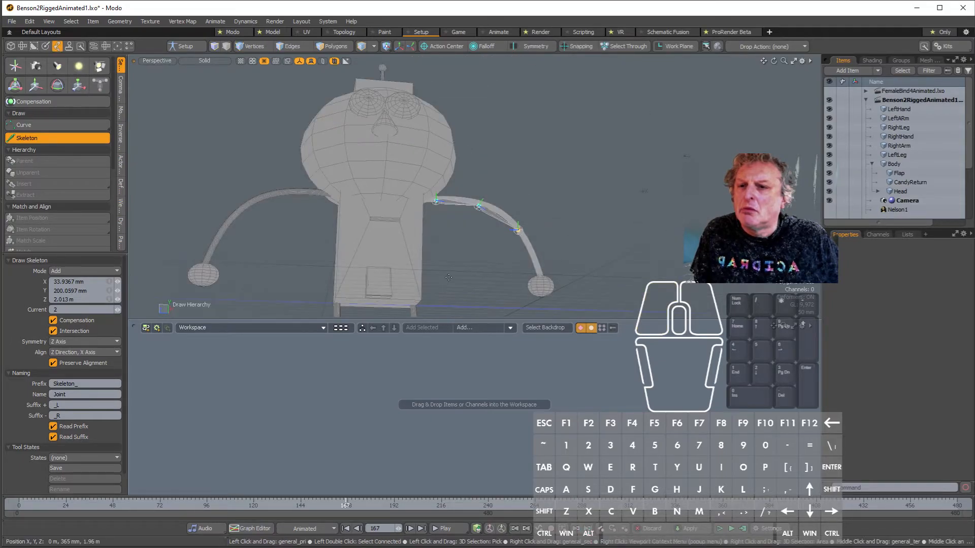
# Step: Set the skeleton Align option to X Direction, Z Axis and extend the right arm chain with two more joints toward the hand
pyautogui.click(76, 356)
pyautogui.click(78, 355)
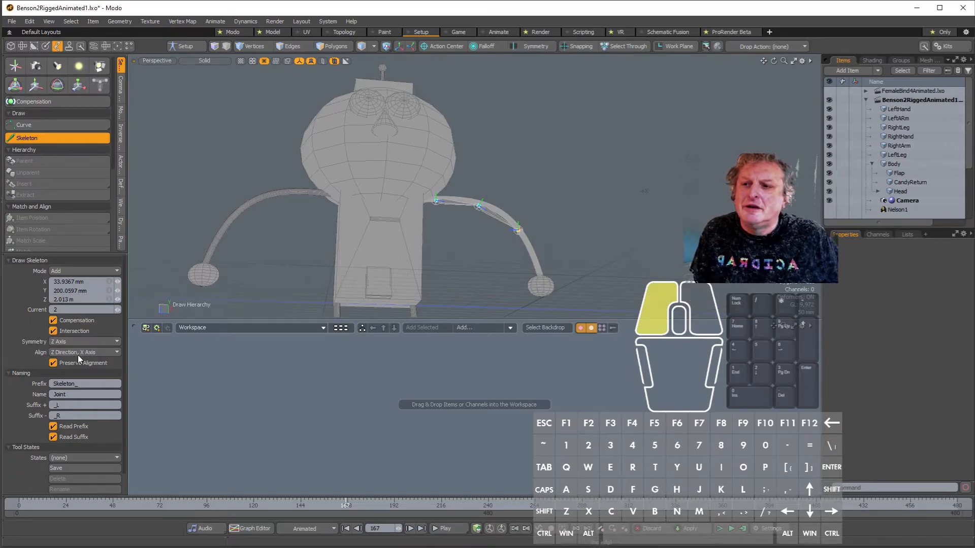
pyautogui.click(79, 352)
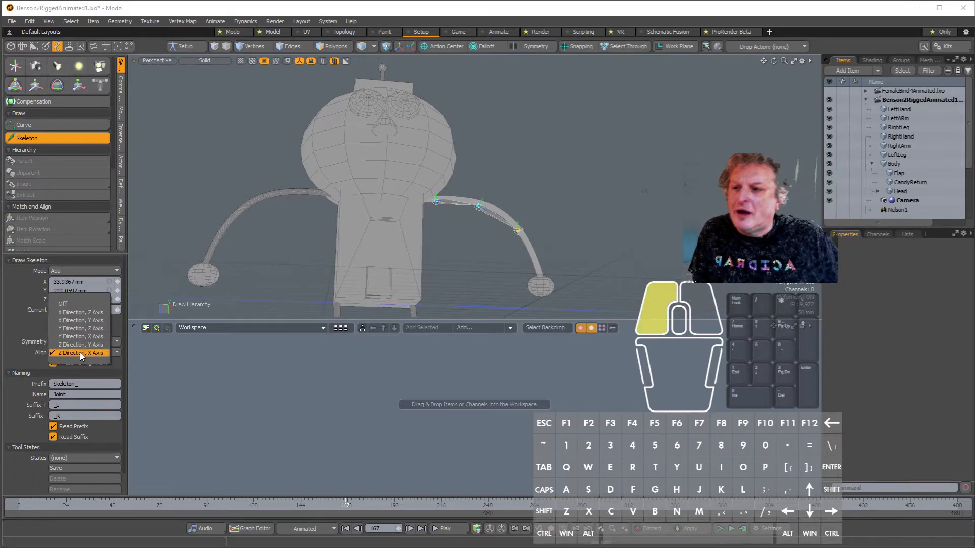
pyautogui.click(80, 312)
pyautogui.click(544, 247)
pyautogui.click(562, 277)
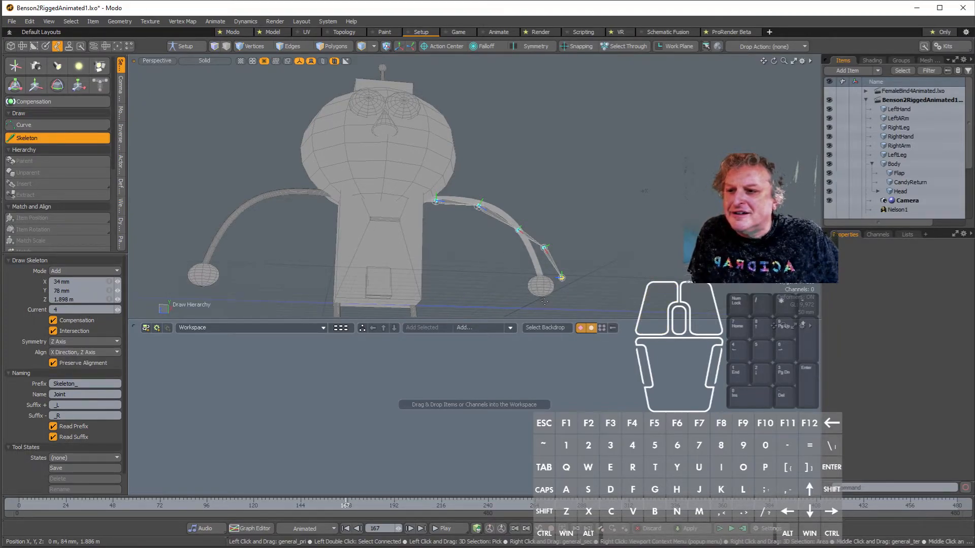
# Step: Undo the whole joint chain drawn along the right arm, including the alignment change
pyautogui.press('ctrl')
pyautogui.hotkey('ctrl', 'z')
pyautogui.hotkey('ctrl', 'z')
pyautogui.hotkey('ctrl', 'z')
pyautogui.hotkey('ctrl', 'z')
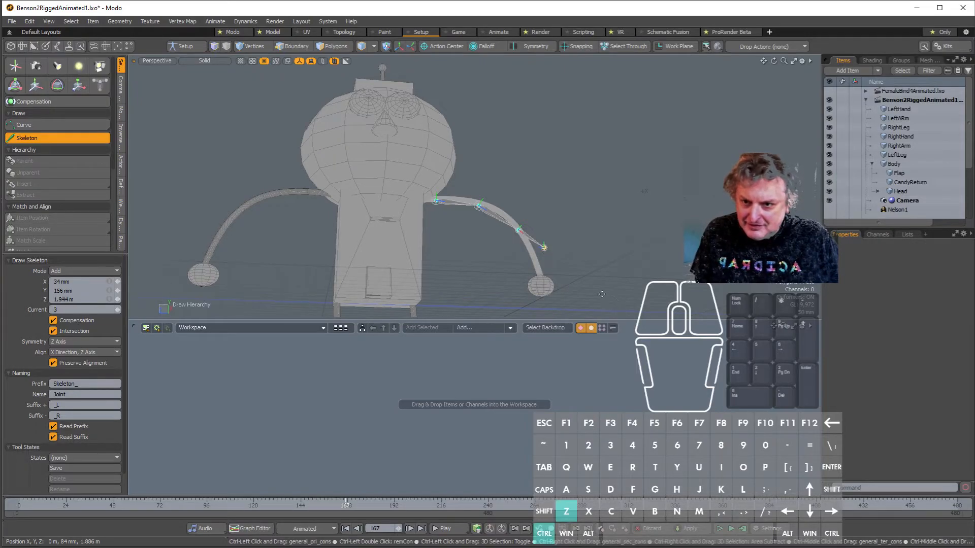
pyautogui.moveTo(406, 243)
pyautogui.keyDown('alt'); pyautogui.mouseDown()
pyautogui.moveTo(357, 241)
pyautogui.moveTo(424, 240)
pyautogui.mouseUp(); pyautogui.keyUp('alt')
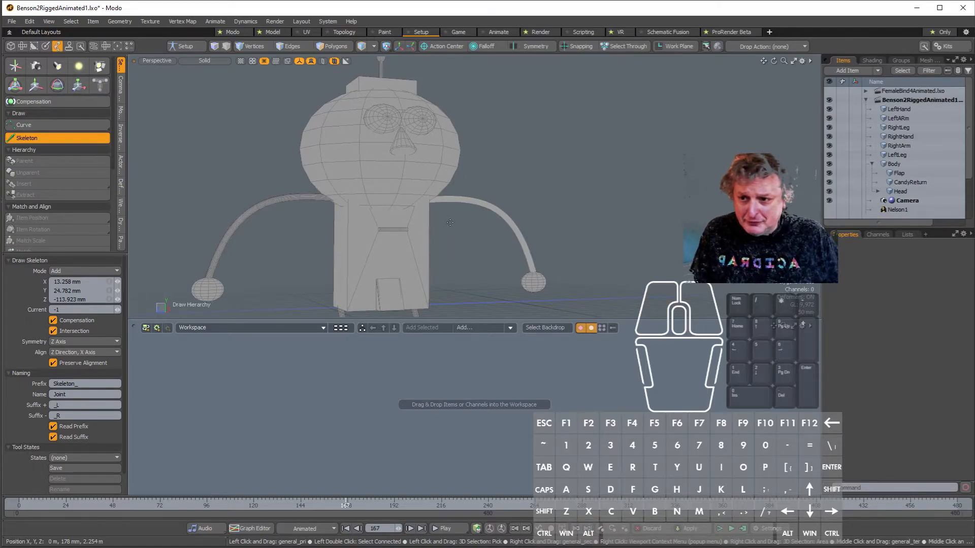
# Step: Try drawing a five-joint chain from the right shoulder outward past the arm, viewing it from above for the last joints
pyautogui.click(457, 198)
pyautogui.click(510, 211)
pyautogui.click(587, 218)
pyautogui.keyDown('alt'); pyautogui.moveTo(587, 218); pyautogui.dragTo(412, 342); pyautogui.keyUp('alt')
pyautogui.click(570, 185)
pyautogui.click(671, 214)
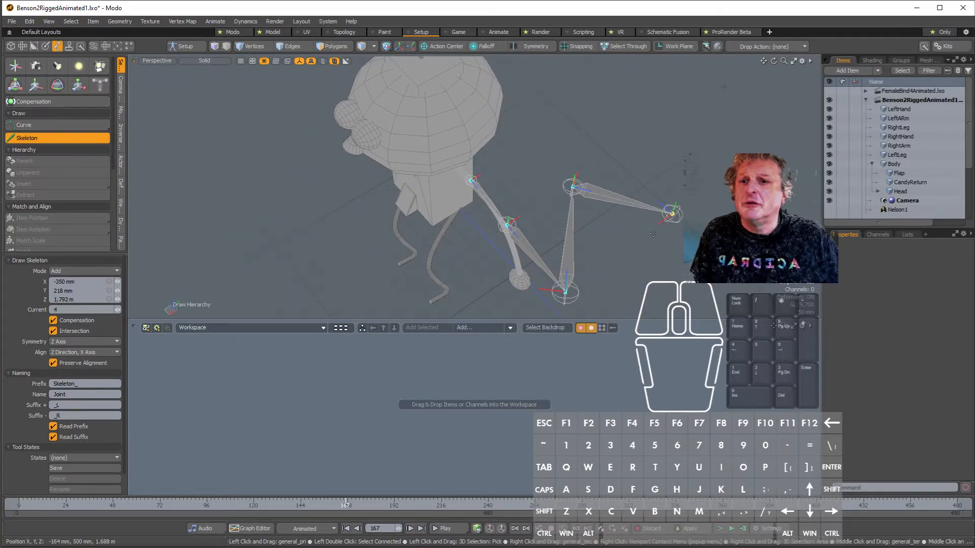
# Step: Undo the joints drawn outward from the right shoulder and return to a front view of the character
pyautogui.press('ctrl')
pyautogui.hotkey('ctrl', 'z')
pyautogui.hotkey('ctrl', 'z')
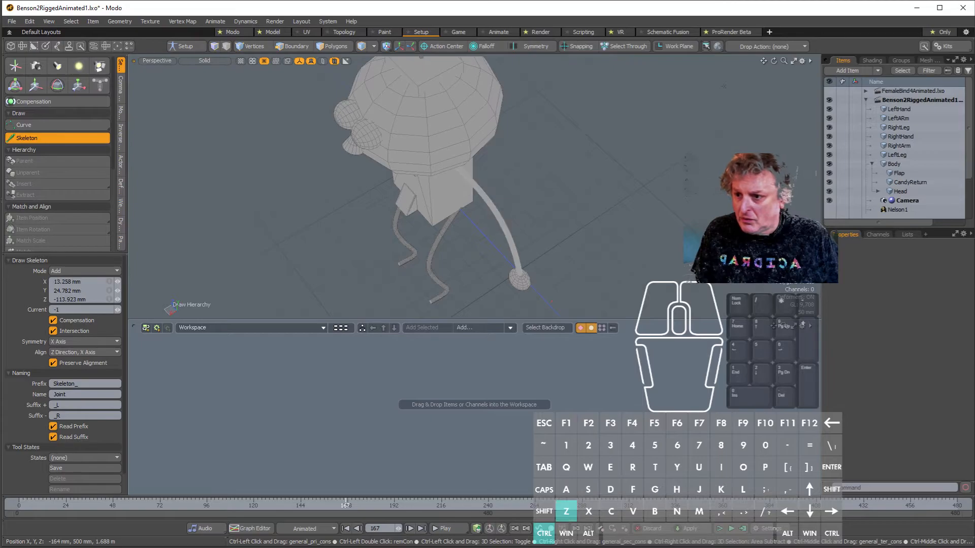
pyautogui.press('alt')
pyautogui.keyDown('alt'); pyautogui.moveTo(466, 273); pyautogui.dragTo(233, 333); pyautogui.keyUp('alt')
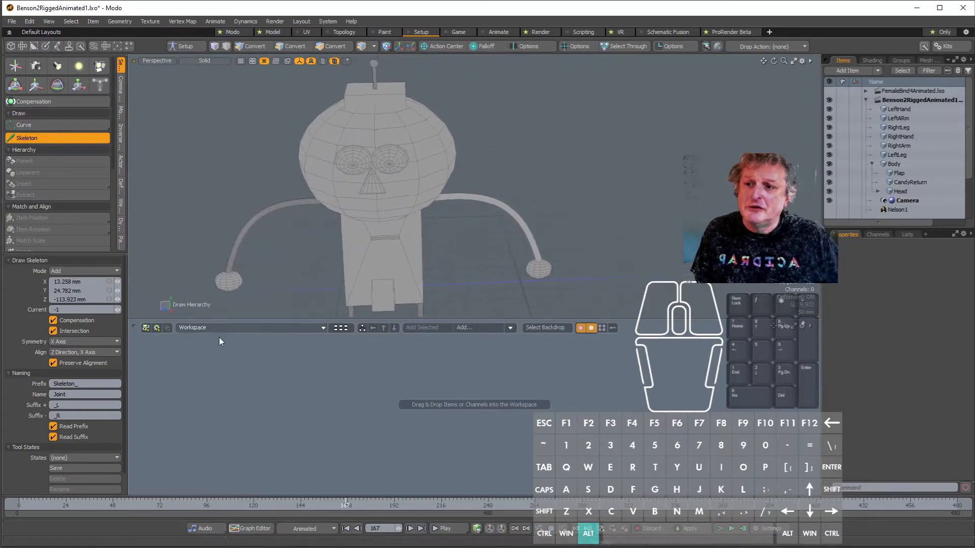
# Step: Set the skeleton Symmetry to Z Axis and test it with four joints placed on both sides of the lower body
pyautogui.click(92, 345)
pyautogui.click(95, 362)
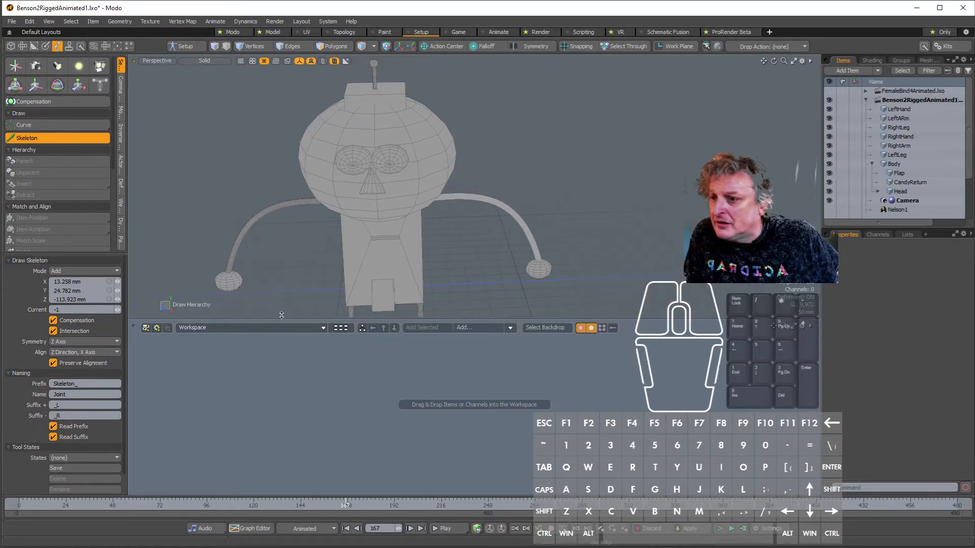
pyautogui.click(449, 267)
pyautogui.click(509, 279)
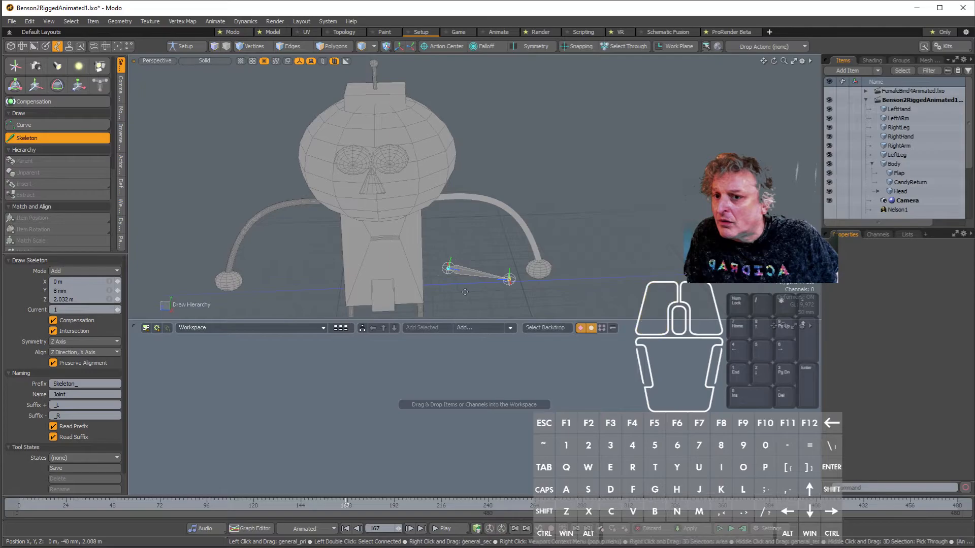
pyautogui.click(309, 303)
pyautogui.click(212, 282)
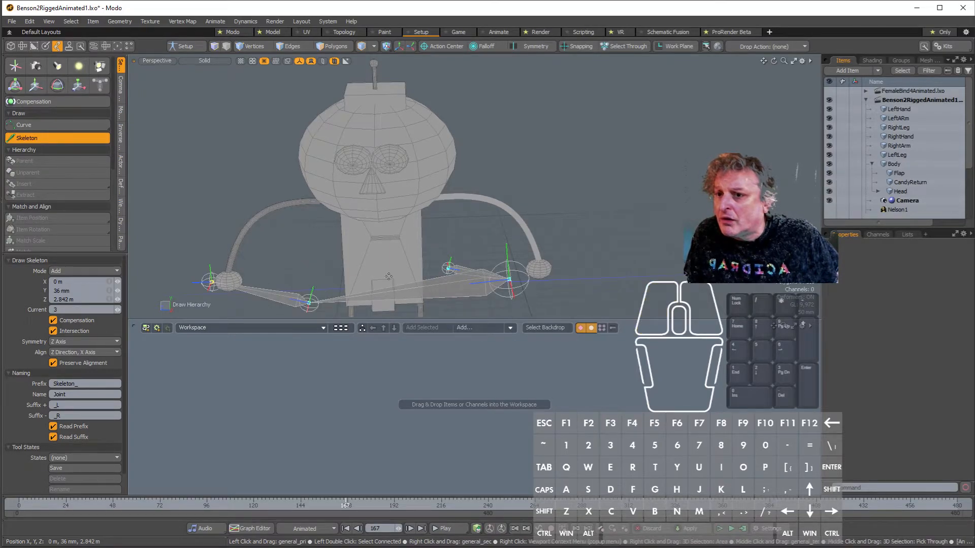
# Step: Undo the four test joints placed around the lower body
pyautogui.hotkey('ctrl', 'z')
pyautogui.hotkey('ctrl', 'z')
pyautogui.hotkey('ctrl', 'z')
pyautogui.hotkey('ctrl', 'z')
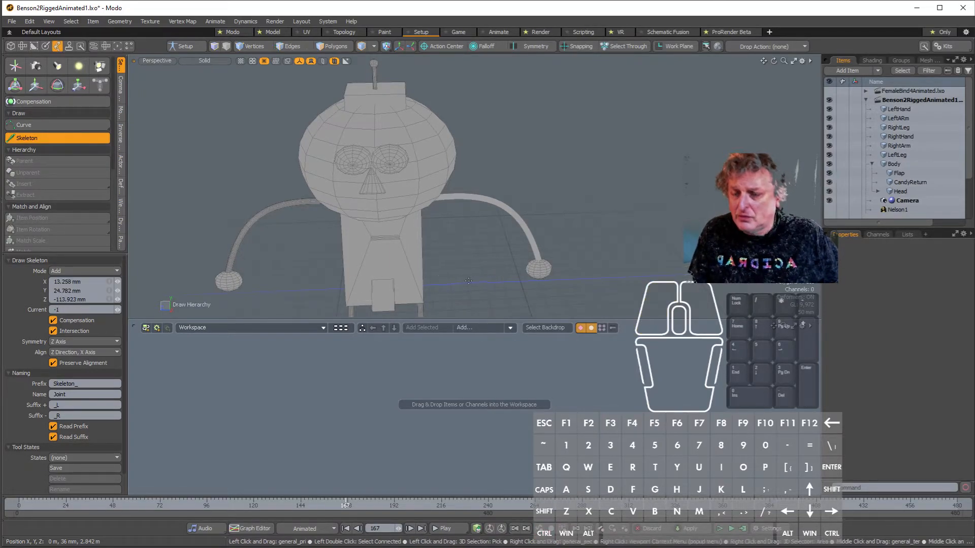
# Step: Set the skeleton Symmetry to Off and try drawing a short joint chain at the lower front of the body
pyautogui.keyDown('alt'); pyautogui.moveTo(452, 198); pyautogui.dragTo(468, 150); pyautogui.keyUp('alt')
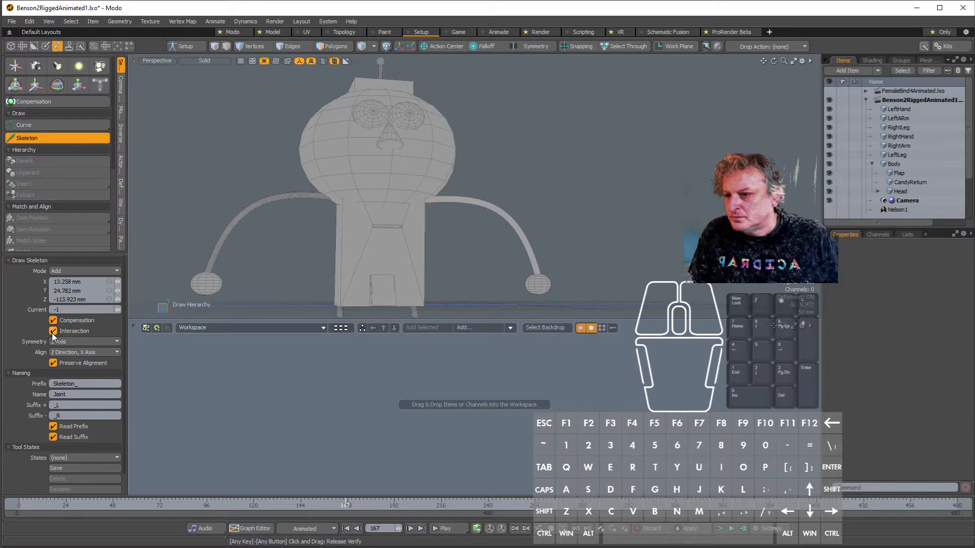
pyautogui.click(72, 345)
pyautogui.click(71, 311)
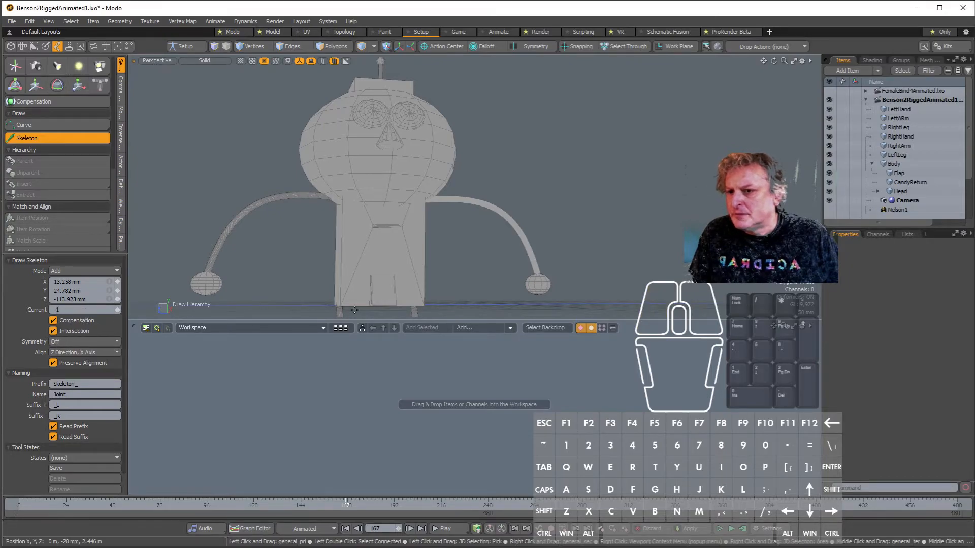
pyautogui.click(379, 297)
pyautogui.click(381, 297)
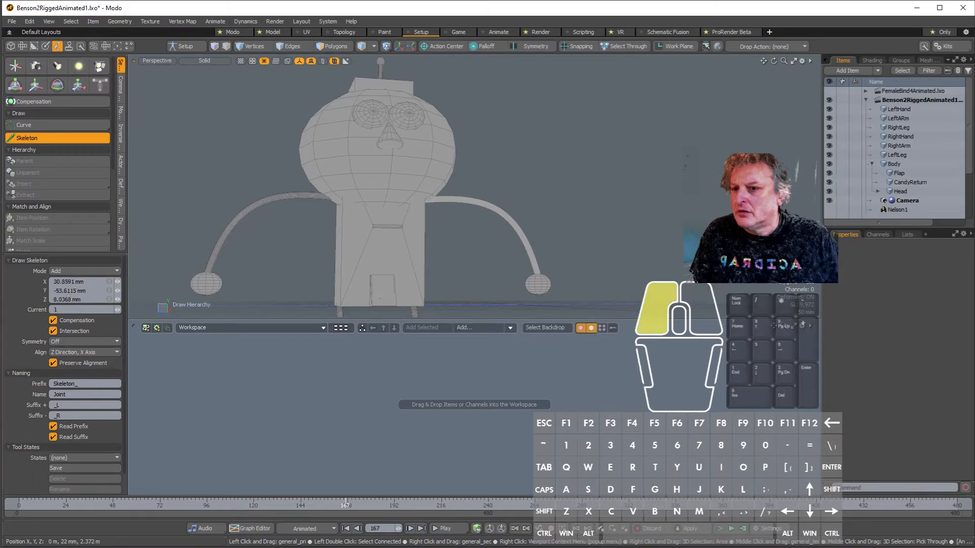
pyautogui.keyDown('alt'); pyautogui.moveTo(382, 297); pyautogui.dragTo(437, 223); pyautogui.keyUp('alt')
pyautogui.click(378, 298)
pyautogui.scroll(-5, 380, 298)
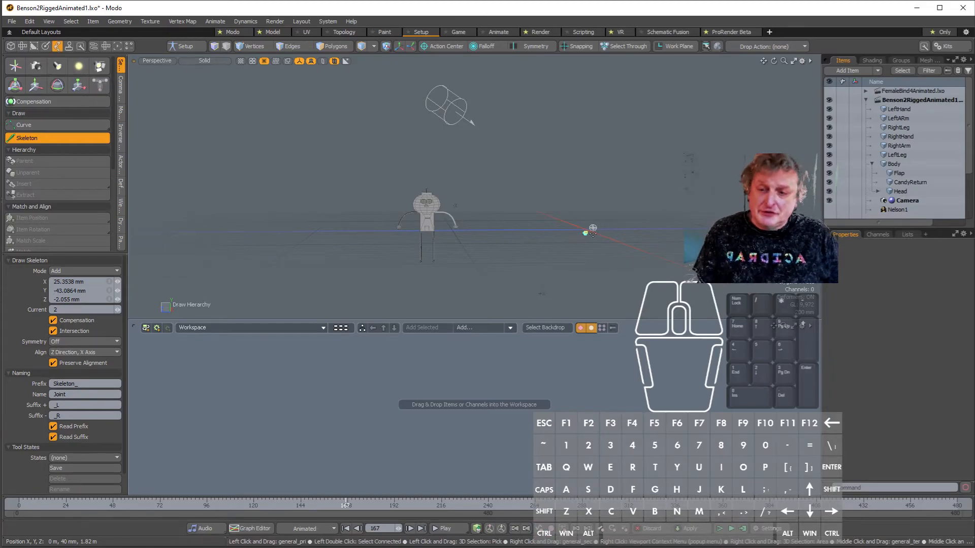
pyautogui.scroll(10, 593, 232)
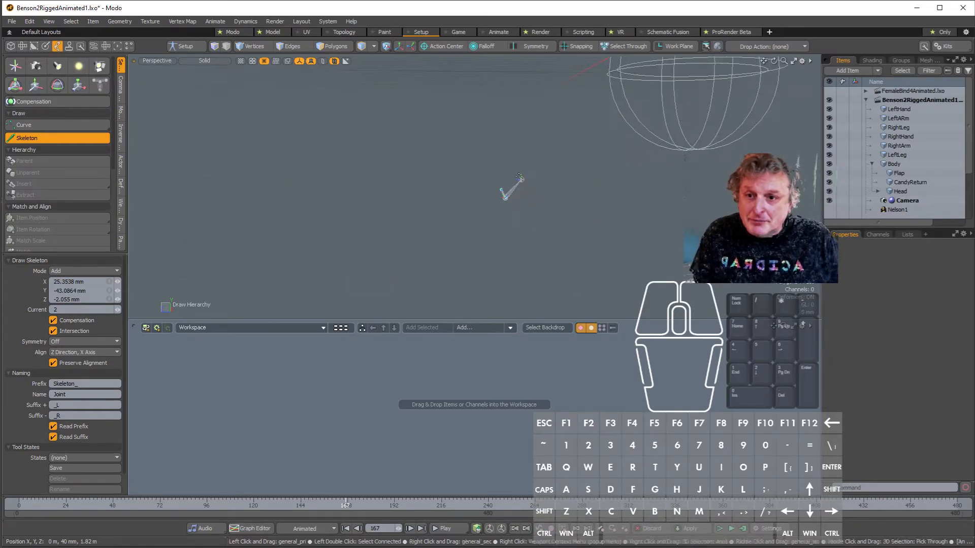
pyautogui.scroll(-3, 914, 162)
# Step: Select the skeleton joints from Skeleton_Joint_L through Skeleton_Joint in the item list and dismiss the crash report
pyautogui.click(909, 190)
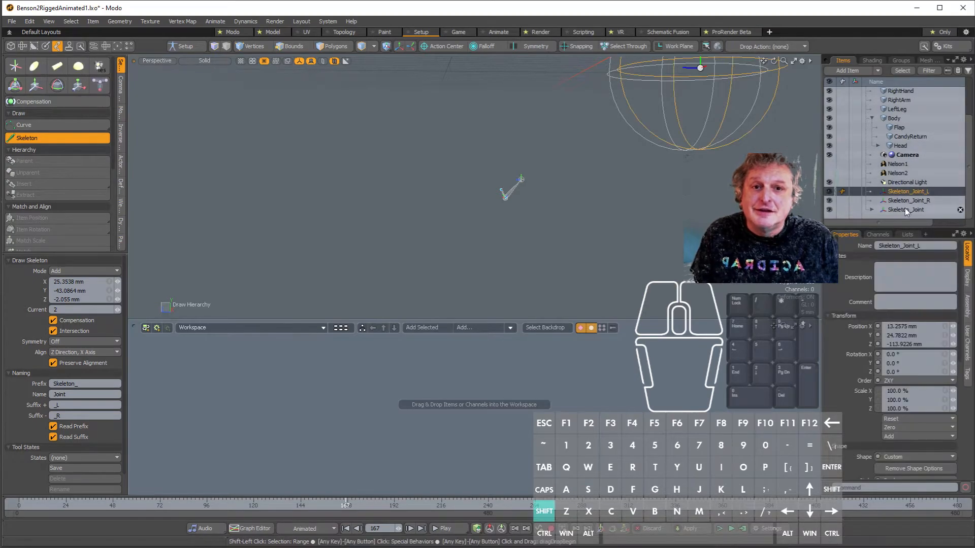
pyautogui.keyDown('shift'); pyautogui.click(905, 209); pyautogui.keyUp('shift')
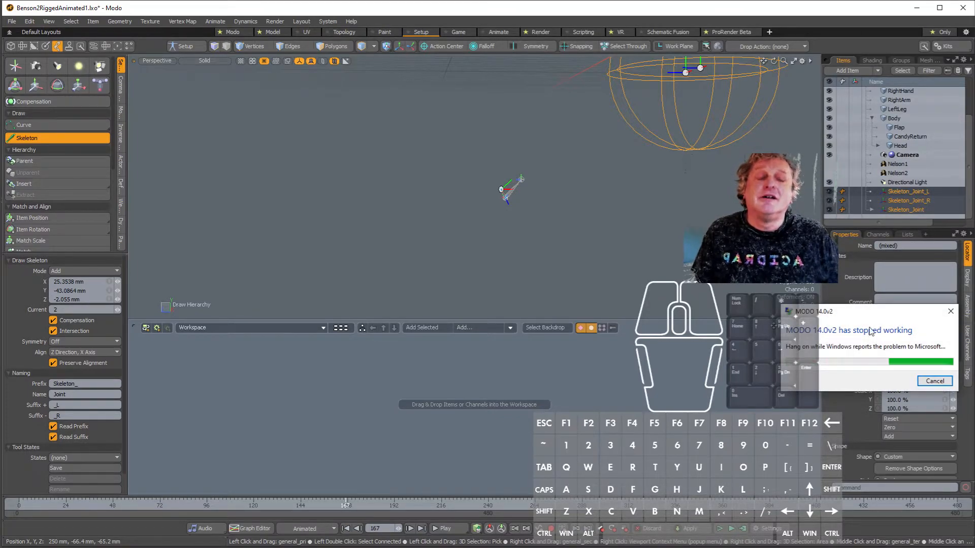
pyautogui.click(940, 384)
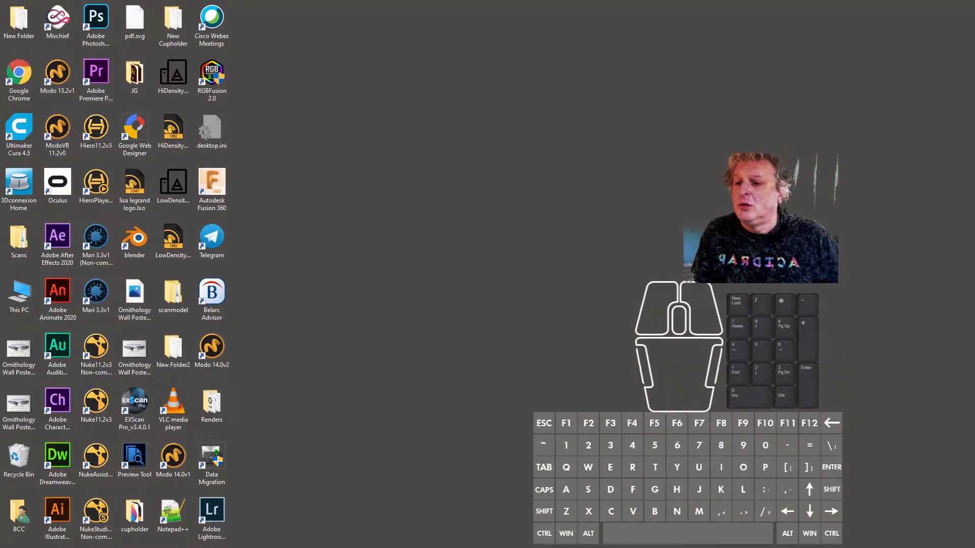
# Step: Relaunch Modo 14.0v2, decline reloading the auto-saves and downloading the update, and close the intro window
pyautogui.click(12, 547)
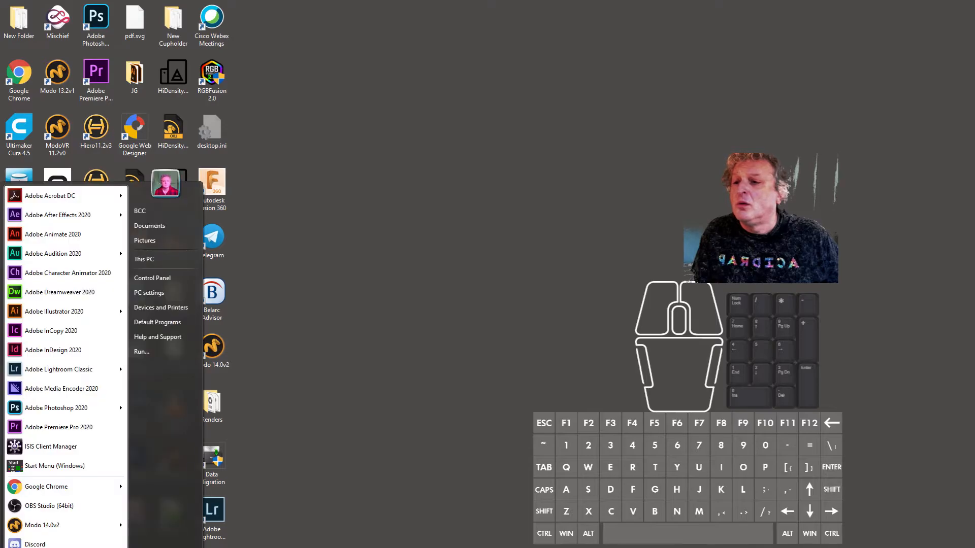
pyautogui.click(65, 525)
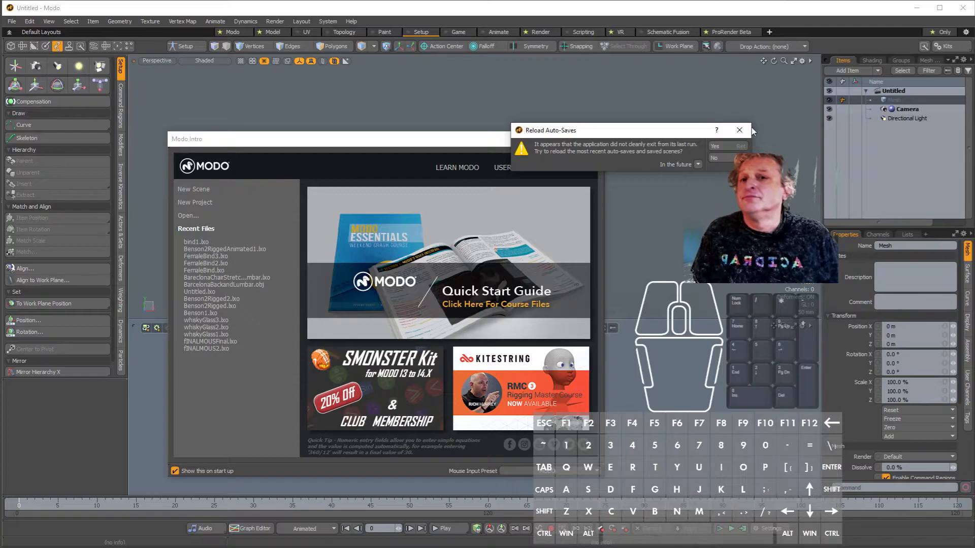
pyautogui.click(724, 159)
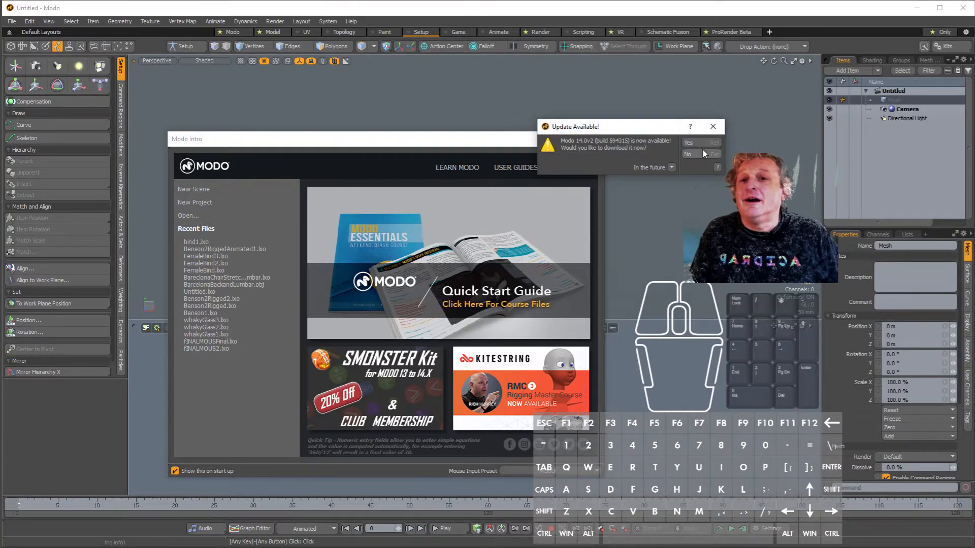
pyautogui.click(699, 151)
pyautogui.click(603, 140)
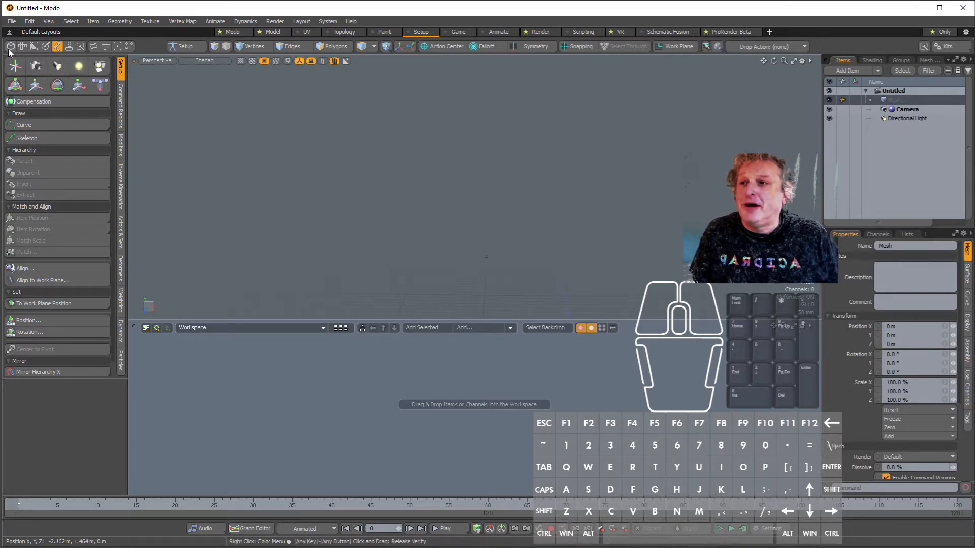
# Step: Reopen the recent scene Benson2RiggedAnimated1.lxo
pyautogui.click(14, 22)
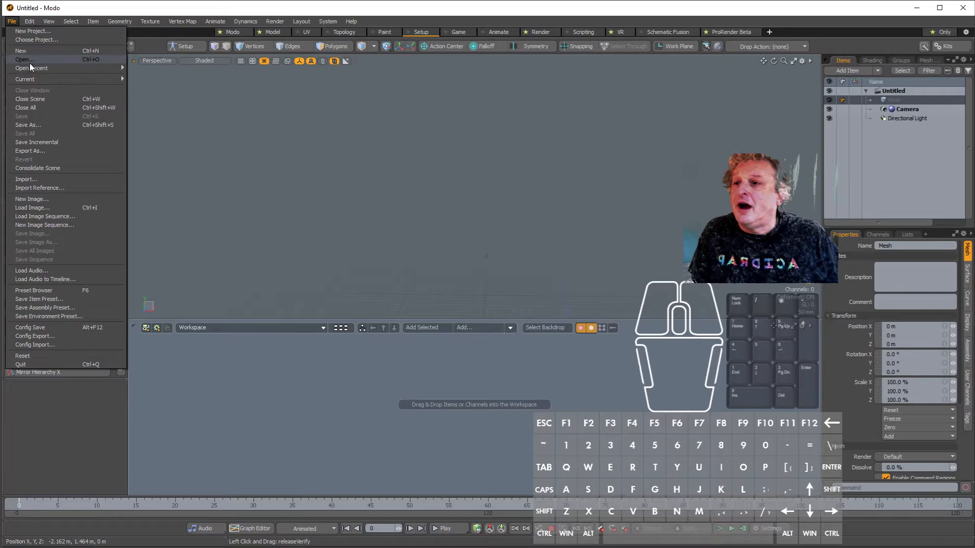
pyautogui.moveTo(30, 67)
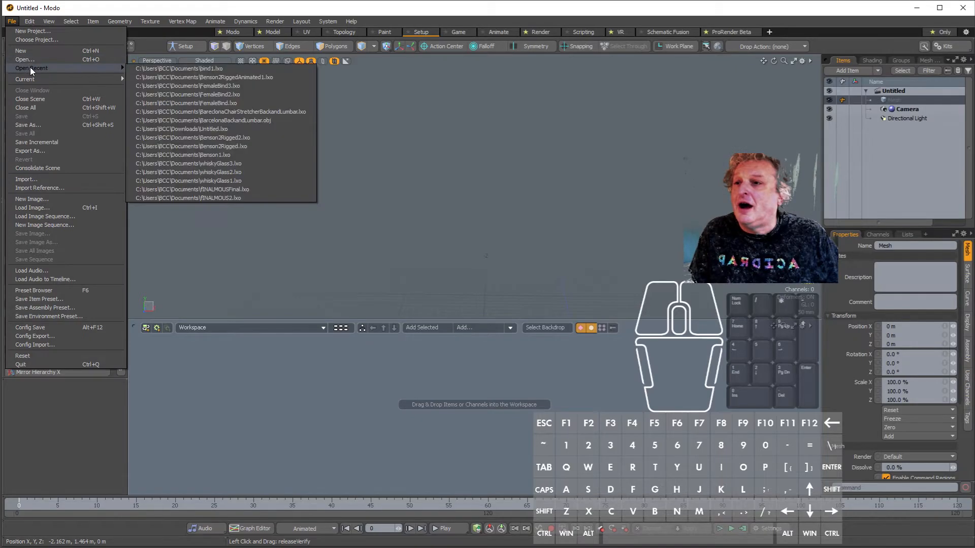
pyautogui.click(261, 78)
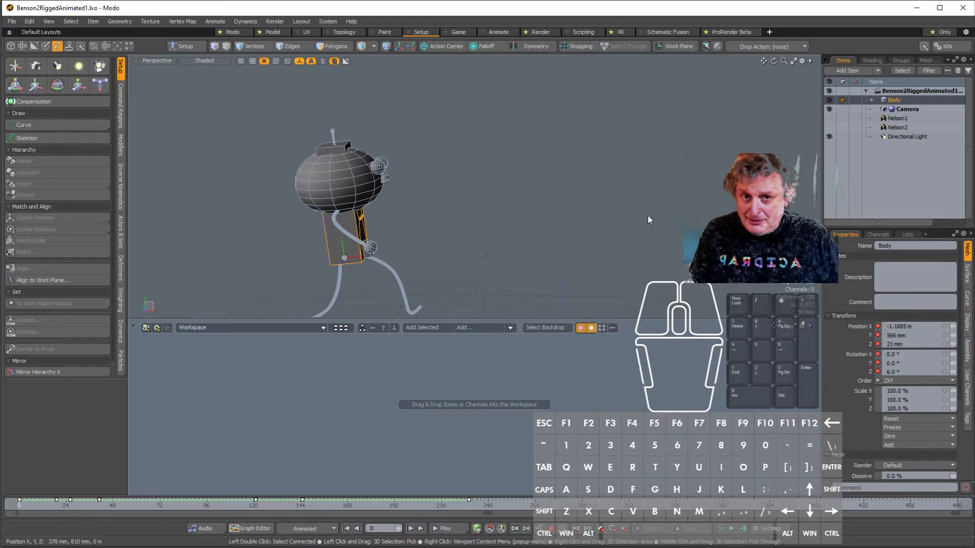
# Step: Switch to the Animate layout and delete all of the Body's keyframes in the Graph Editor
pyautogui.click(500, 30)
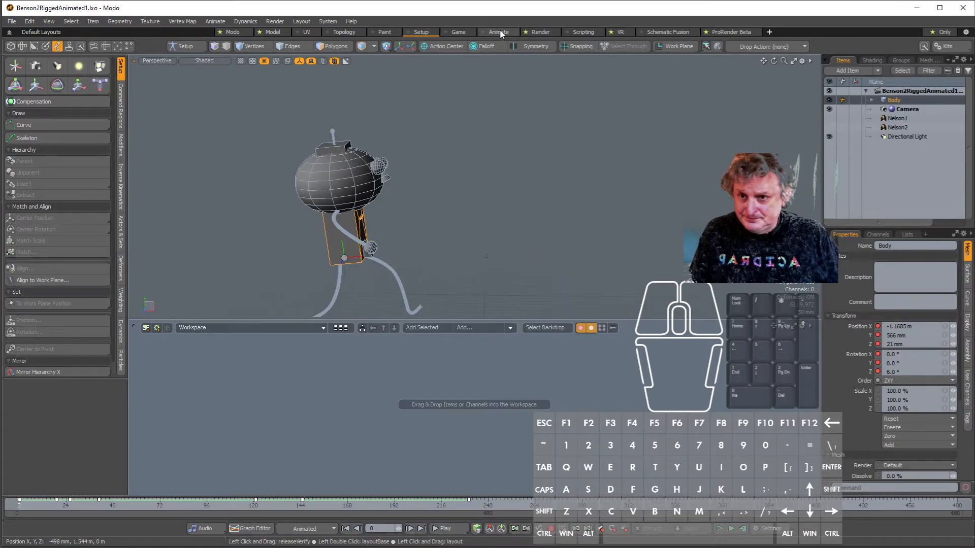
pyautogui.click(500, 31)
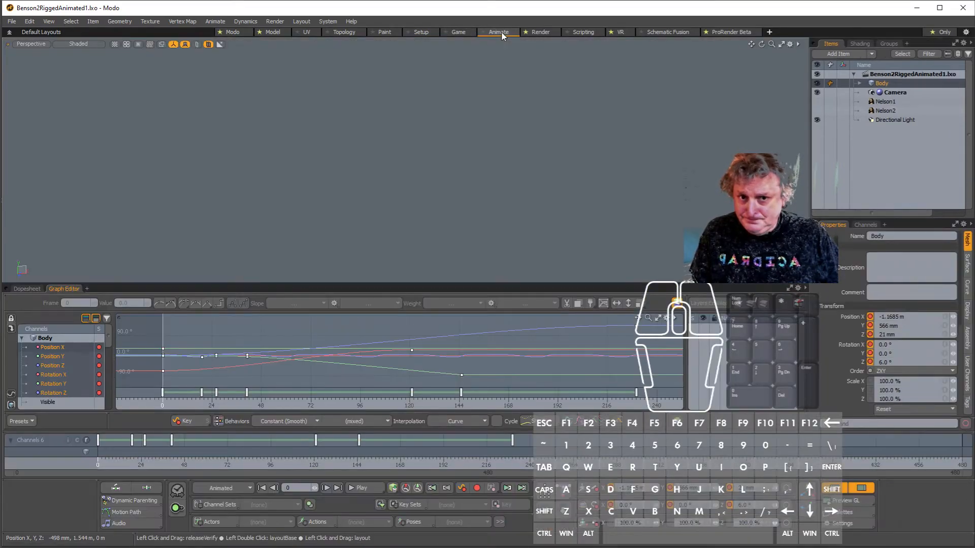
pyautogui.hotkey('shift', 'a')
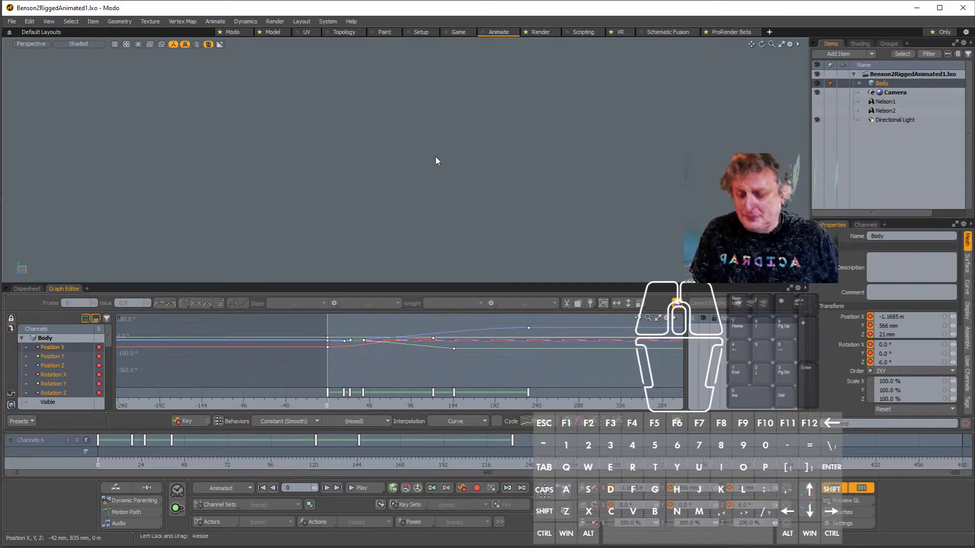
pyautogui.hotkey('shift', 'a')
pyautogui.scroll(-5, 453, 262)
pyautogui.keyDown('alt'); pyautogui.moveTo(448, 270); pyautogui.dragTo(450, 310); pyautogui.keyUp('alt')
pyautogui.scroll(-5, 395, 333)
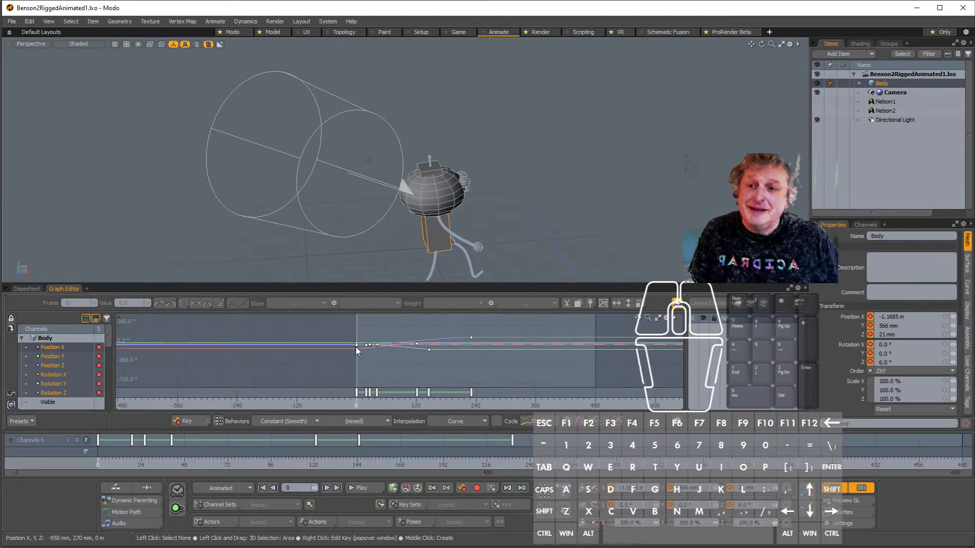
pyautogui.moveTo(325, 326); pyautogui.dragTo(522, 388)
pyautogui.scroll(3, 432, 363)
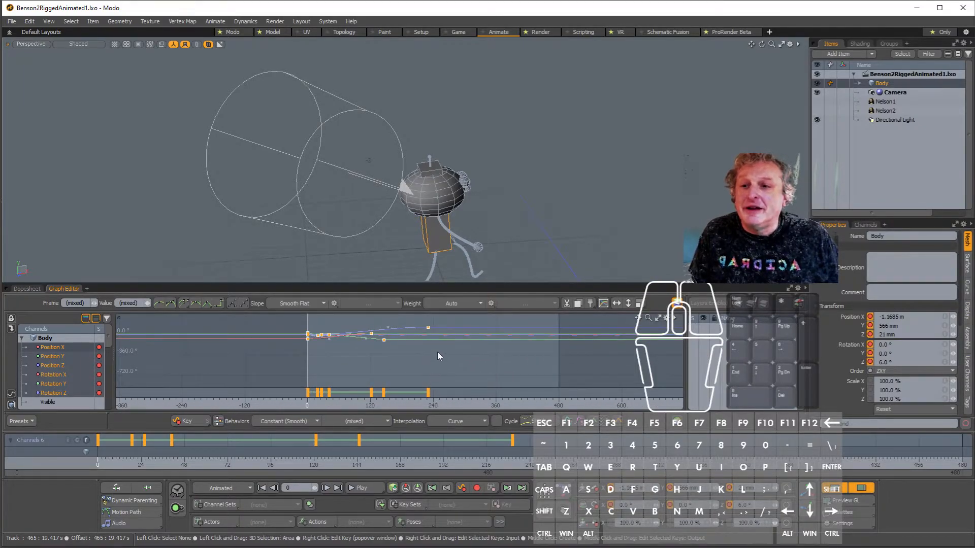
pyautogui.rightClick(427, 330)
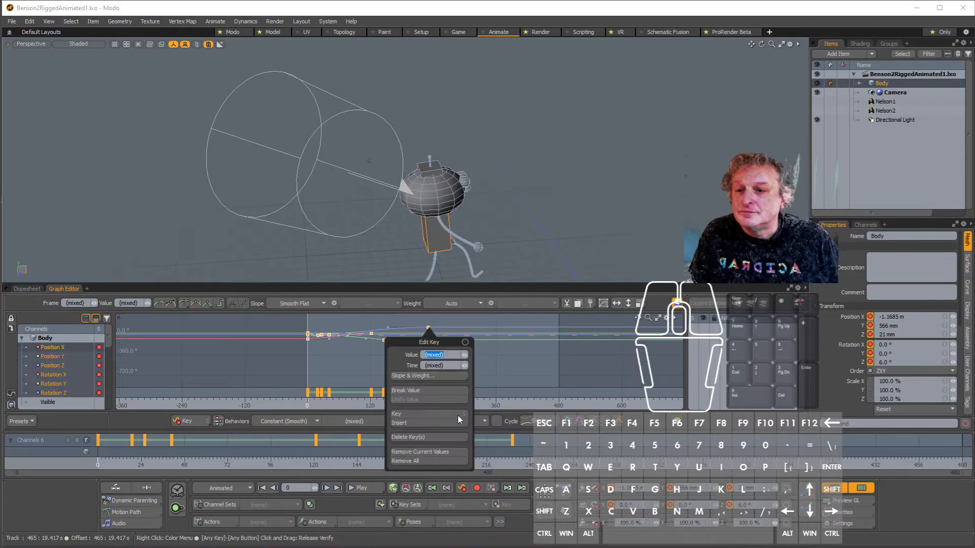
pyautogui.click(431, 437)
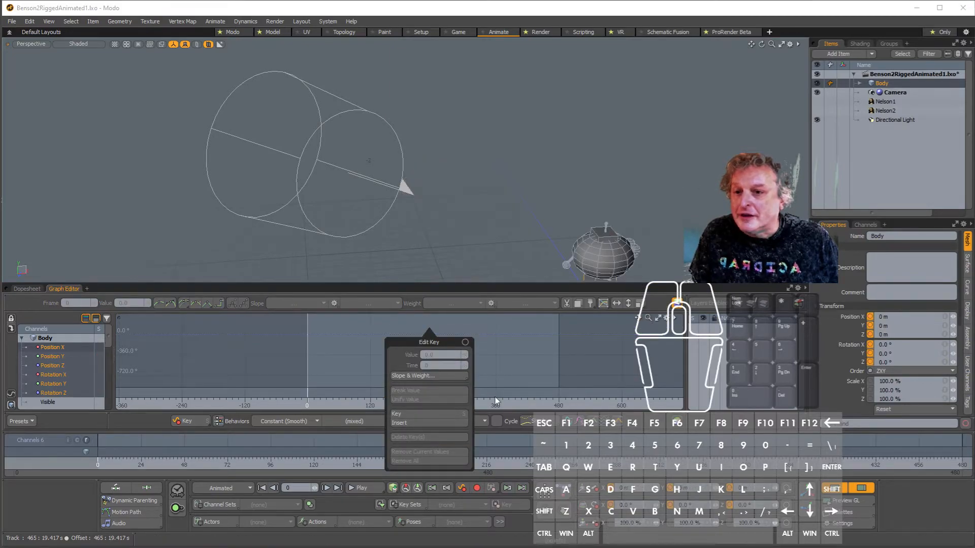
# Step: Select the Body together with its child parts and delete all of their keyframes in the Graph Editor
pyautogui.keyDown('alt'); pyautogui.click(612, 246); pyautogui.keyUp('alt')
pyautogui.keyDown('alt'); pyautogui.moveTo(612, 246); pyautogui.dragTo(589, 223); pyautogui.keyUp('alt')
pyautogui.hotkey('shift', 'a')
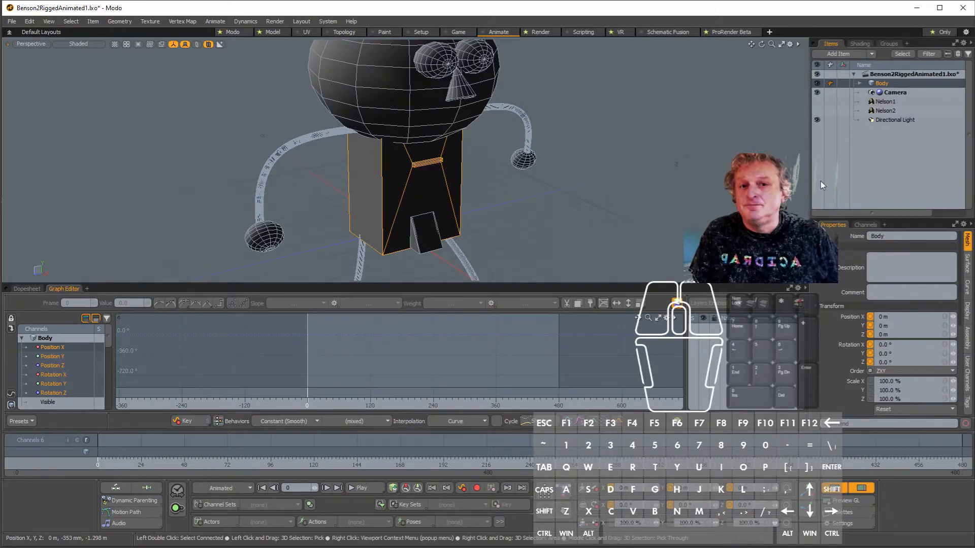
pyautogui.doubleClick(883, 83)
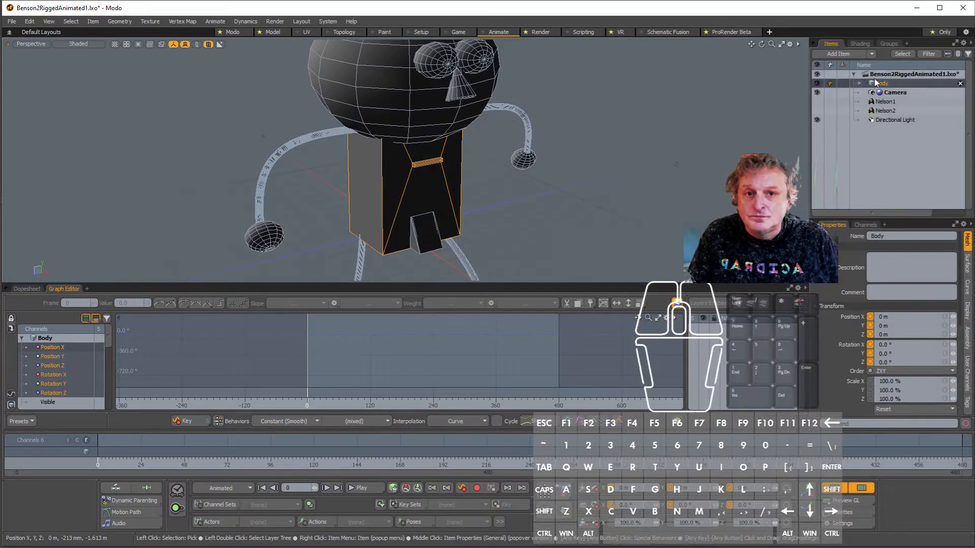
pyautogui.click(859, 86)
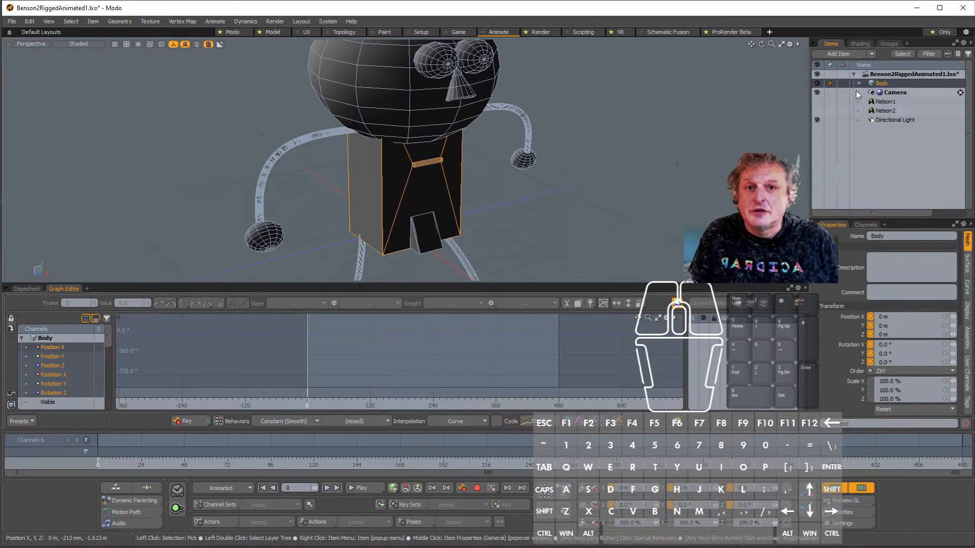
pyautogui.doubleClick(859, 85)
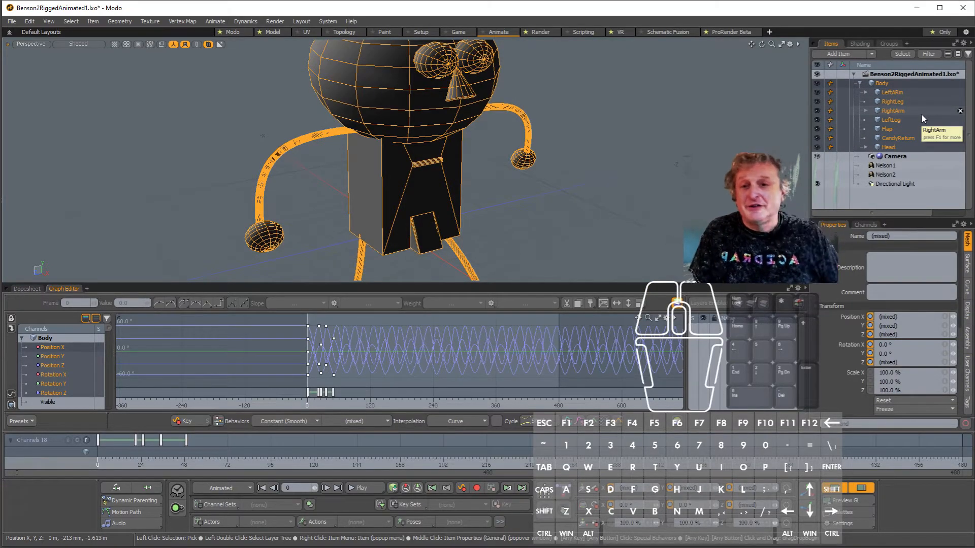
pyautogui.moveTo(291, 322); pyautogui.dragTo(389, 387)
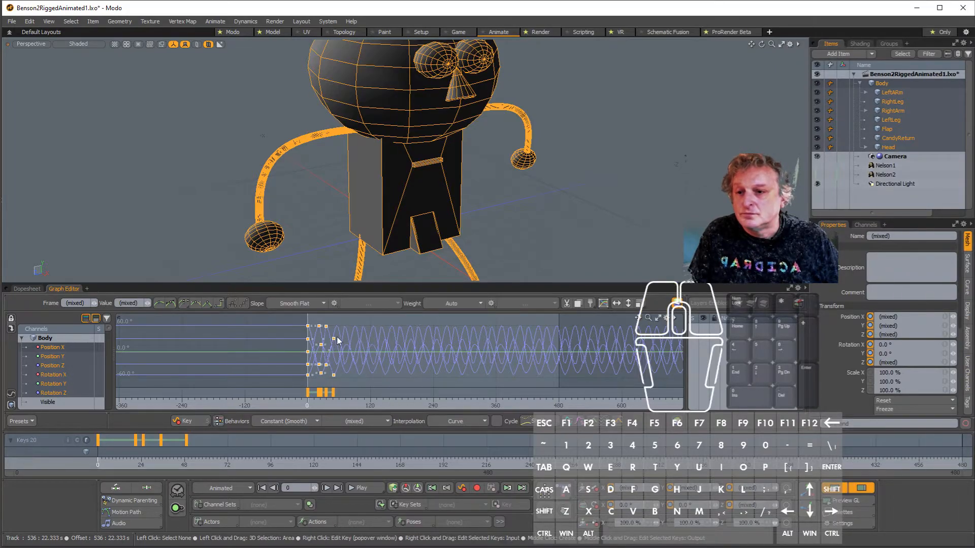
pyautogui.click(350, 347)
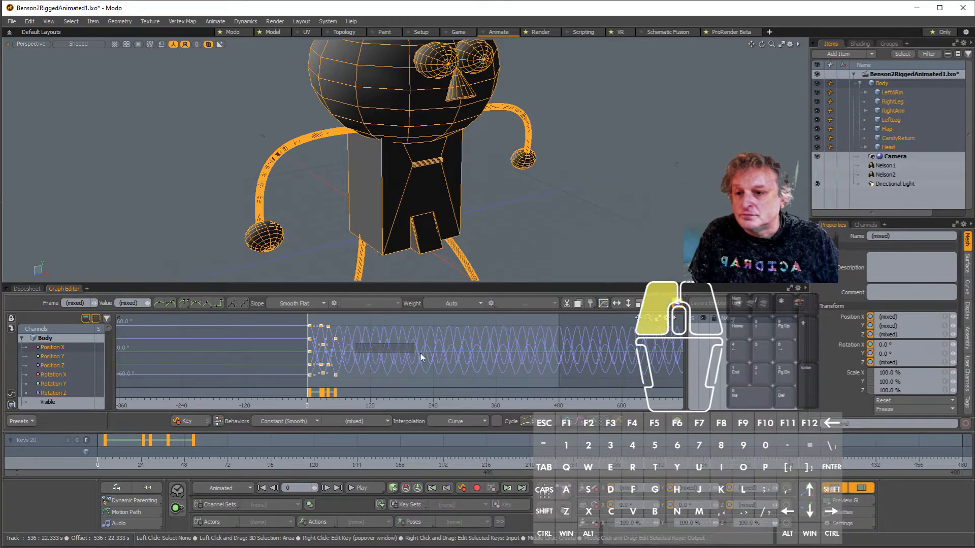
pyautogui.click(295, 316)
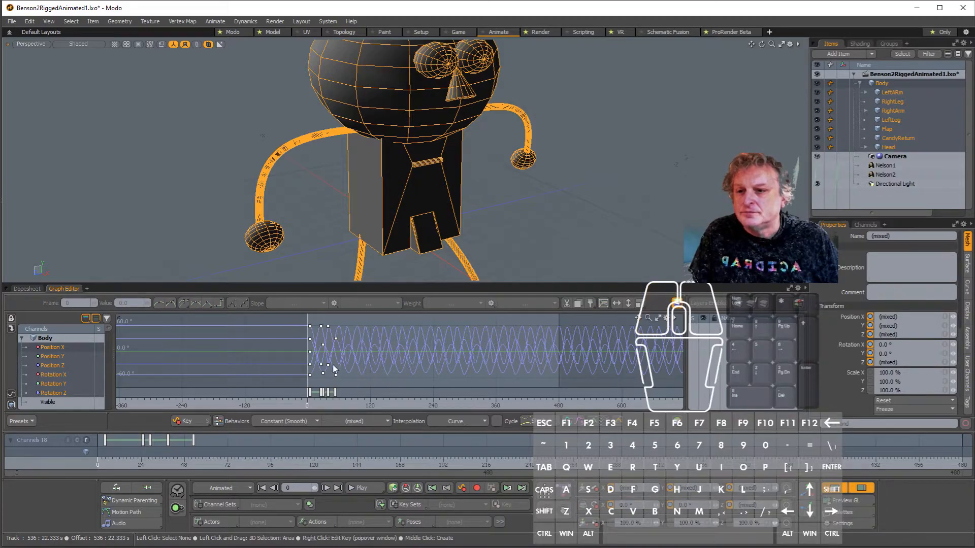
pyautogui.moveTo(297, 319); pyautogui.dragTo(374, 389)
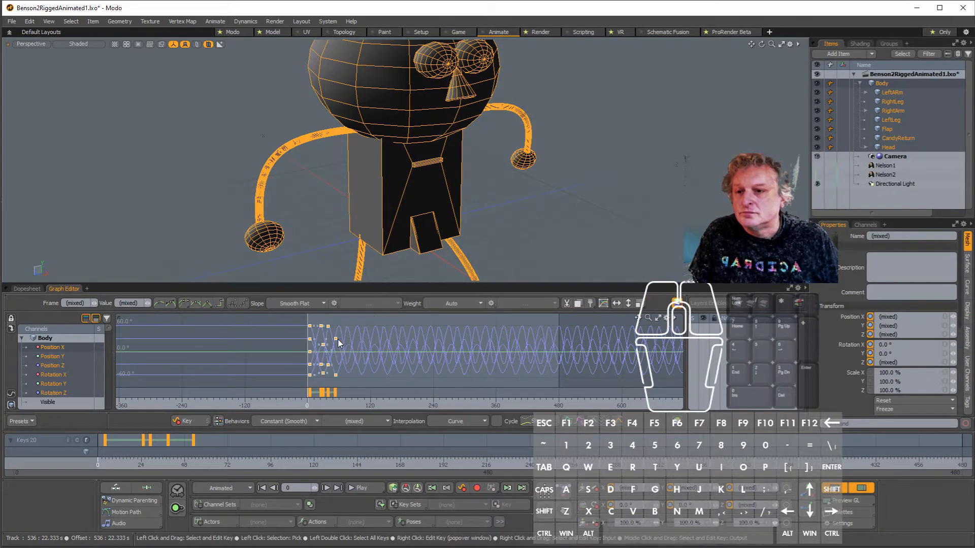
pyautogui.rightClick(335, 339)
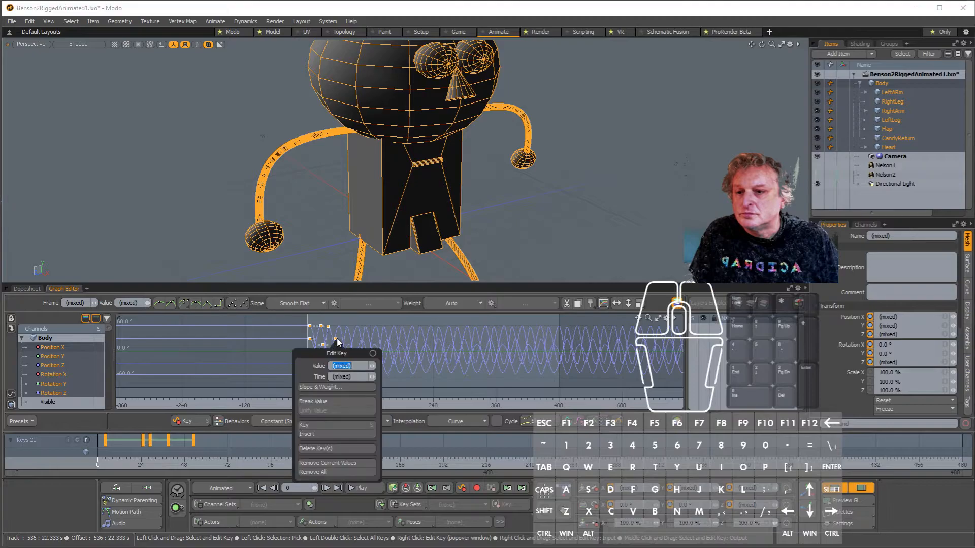
pyautogui.click(354, 448)
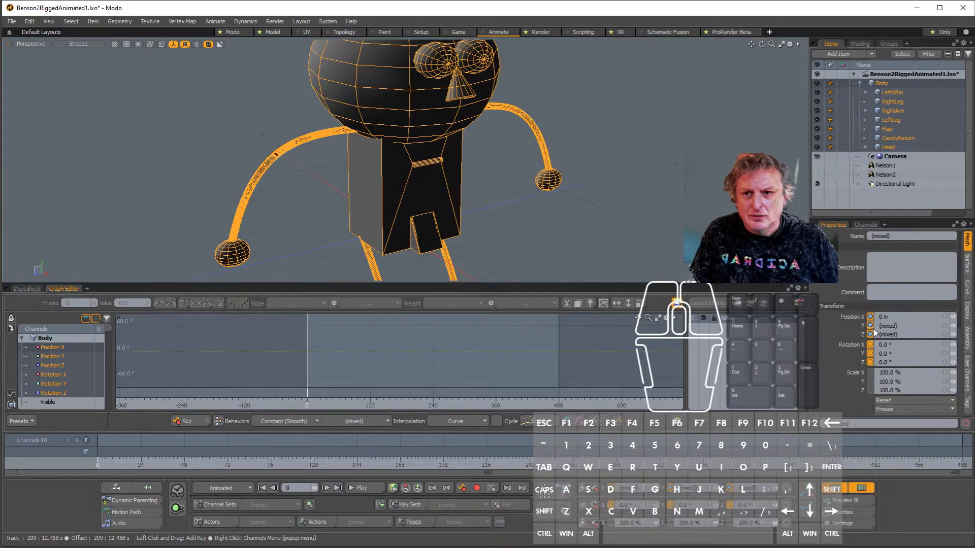
# Step: Set Position Y and Z of the Body and its child parts to 0, and clear the selection
pyautogui.write('0')
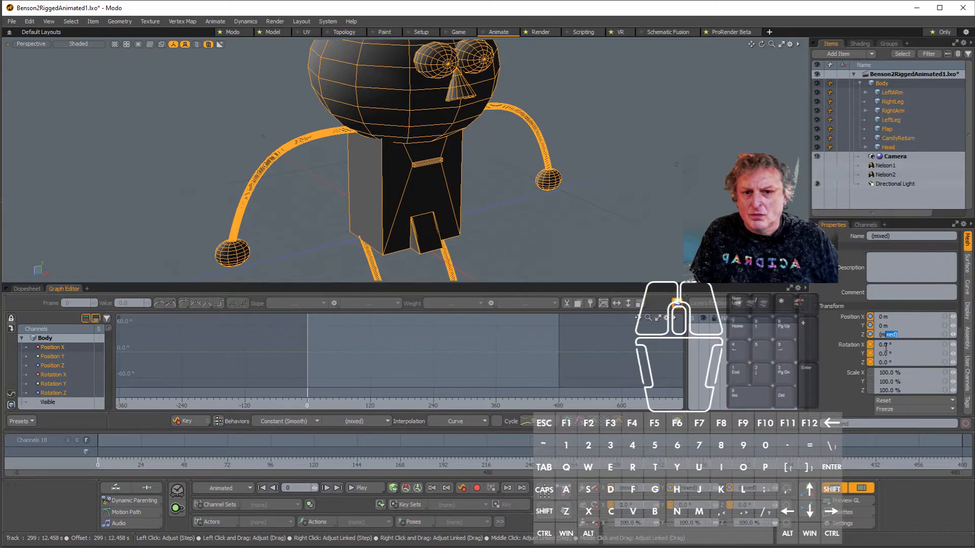
pyautogui.click(914, 334)
pyautogui.write('0')
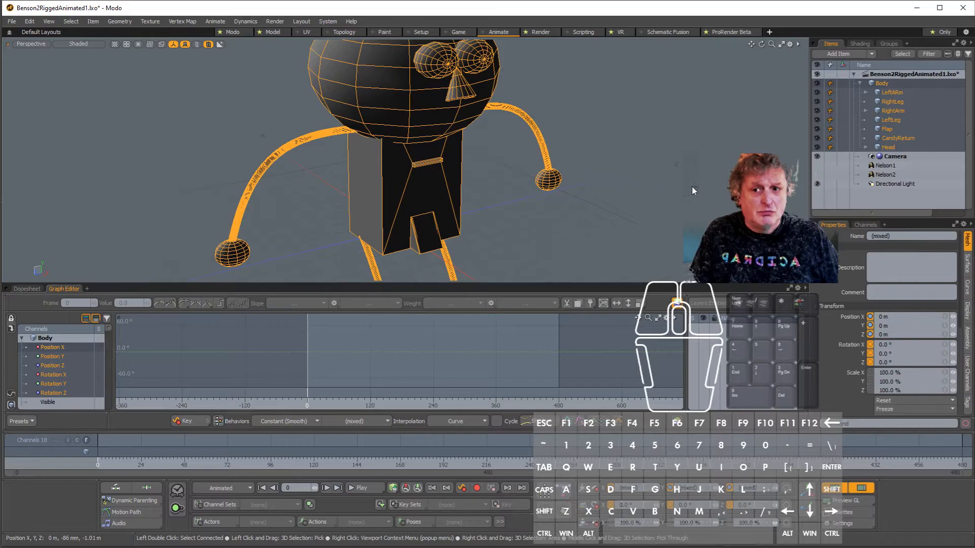
pyautogui.click(587, 199)
pyautogui.keyDown('alt'); pyautogui.moveTo(574, 237); pyautogui.dragTo(524, 228); pyautogui.keyUp('alt')
pyautogui.hotkey('shift', 'a')
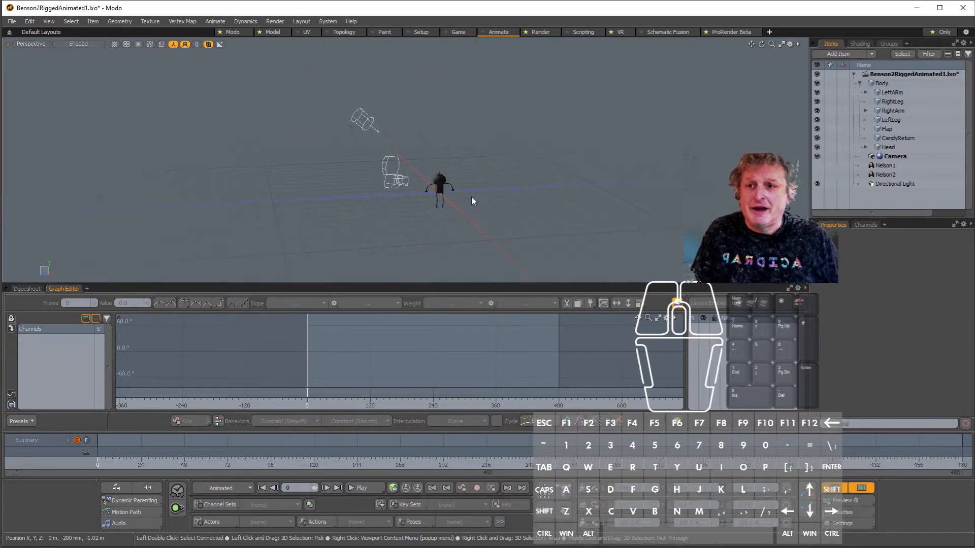
# Step: Set the Animate layout's perspective viewport to Solid shading and examine the robot up close
pyautogui.scroll(6, 471, 197)
pyautogui.scroll(2, 415, 179)
pyautogui.keyDown('alt'); pyautogui.moveTo(413, 178); pyautogui.dragTo(432, 157); pyautogui.keyUp('alt')
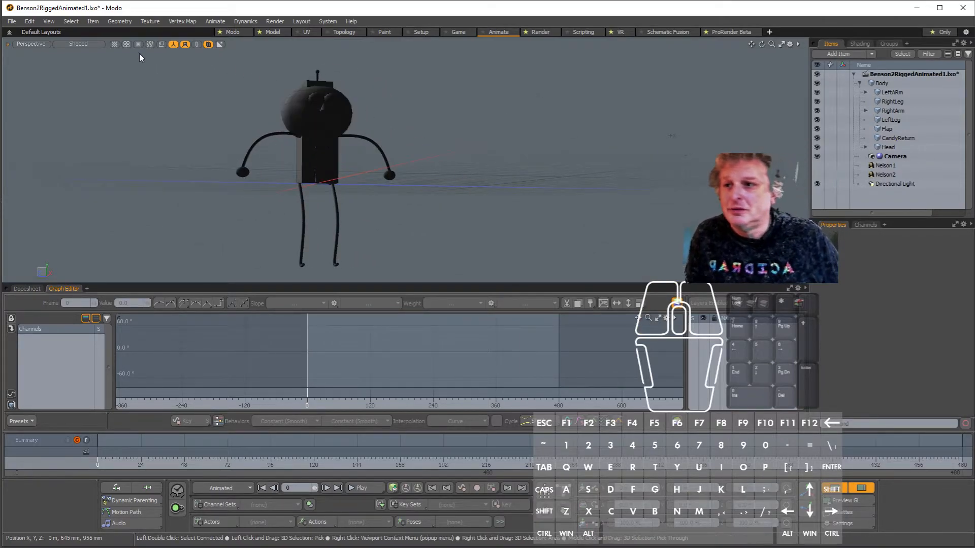
pyautogui.click(80, 43)
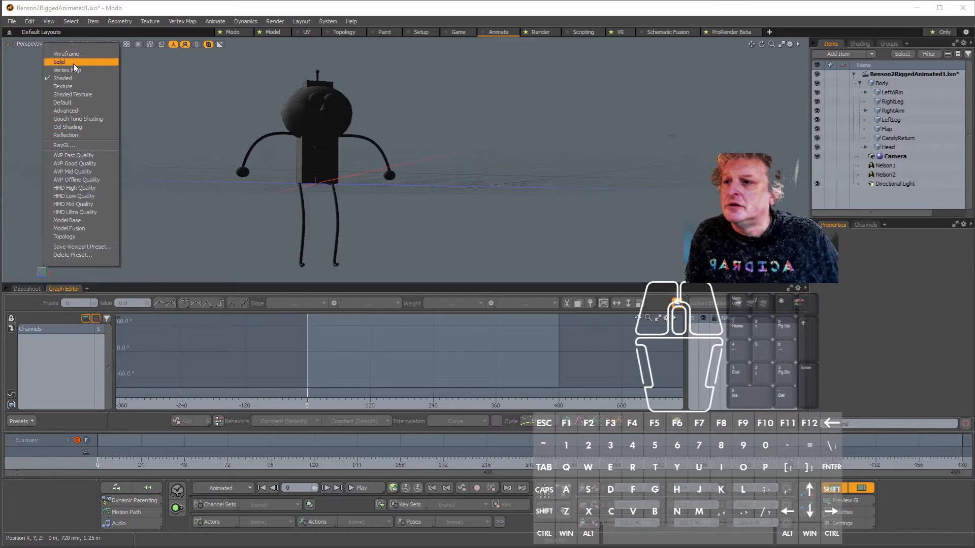
pyautogui.click(75, 63)
pyautogui.scroll(2, 323, 177)
pyautogui.moveTo(323, 177)
pyautogui.keyDown('alt'); pyautogui.mouseDown()
pyautogui.moveTo(278, 192)
pyautogui.moveTo(267, 208)
pyautogui.moveTo(321, 199)
pyautogui.moveTo(315, 171)
pyautogui.mouseUp(); pyautogui.keyUp('alt')
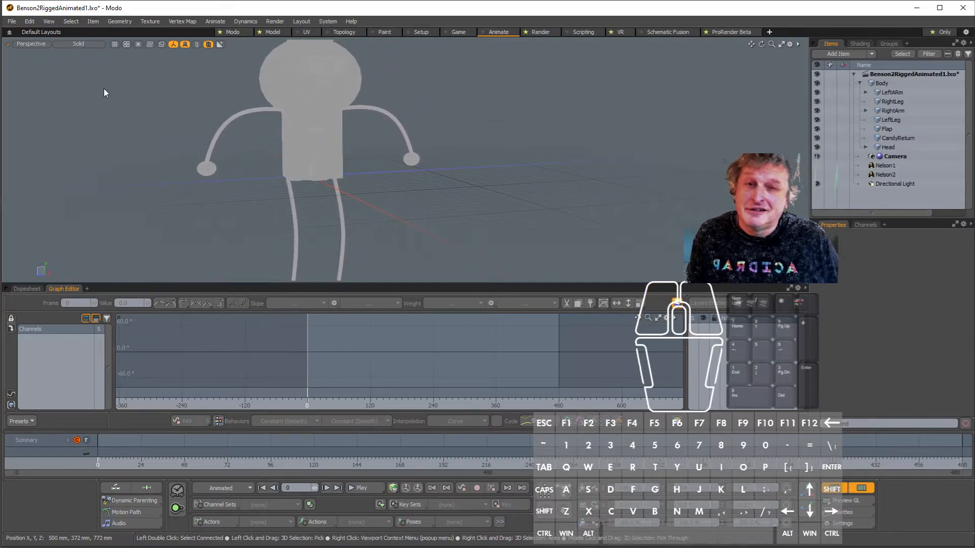
pyautogui.keyDown('alt'); pyautogui.moveTo(339, 133); pyautogui.dragTo(319, 137); pyautogui.keyUp('alt')
pyautogui.scroll(4, 340, 118)
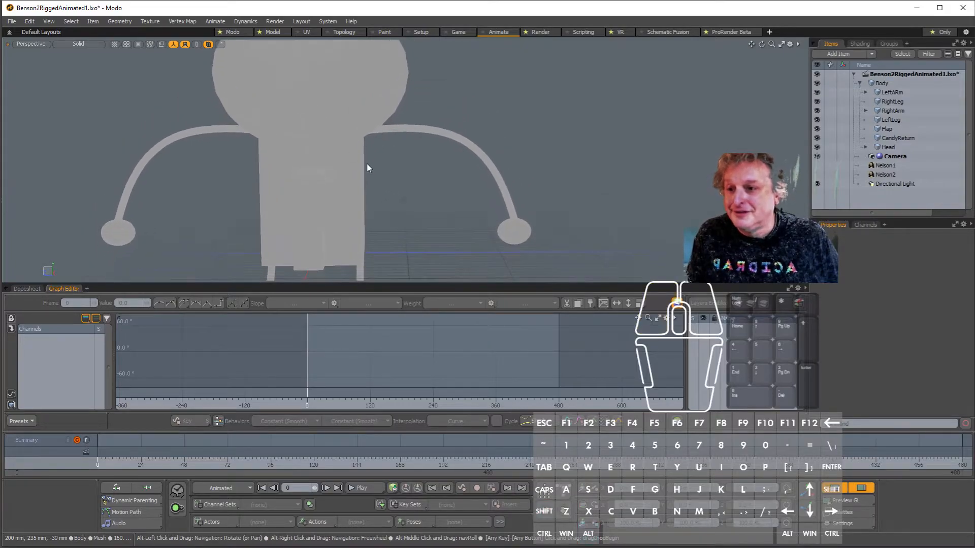
# Step: Switch to the Setup layout and save the scene under the new name Benson2Rigged4.lxo
pyautogui.click(421, 32)
pyautogui.keyDown('alt'); pyautogui.moveTo(549, 212); pyautogui.dragTo(459, 204); pyautogui.keyUp('alt')
pyautogui.scroll(6, 461, 198)
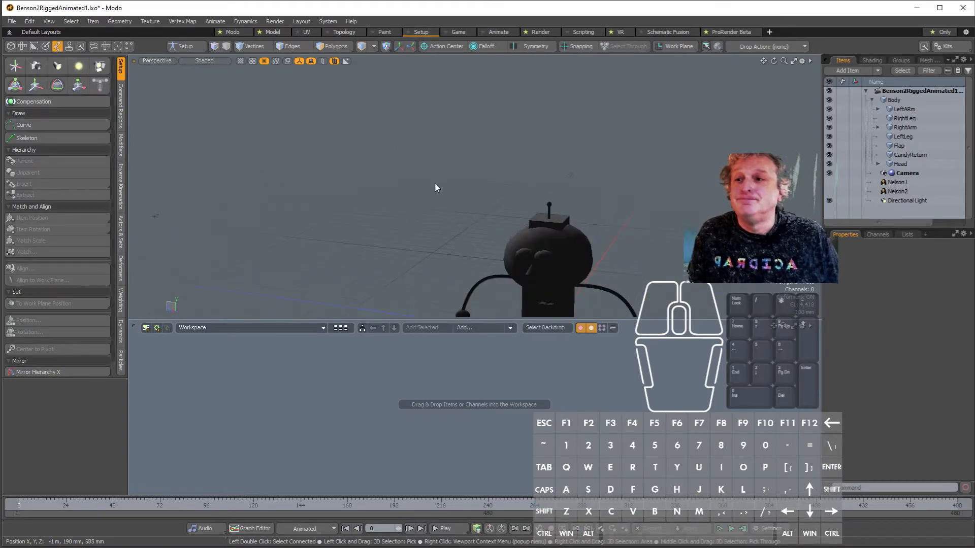
pyautogui.click(11, 24)
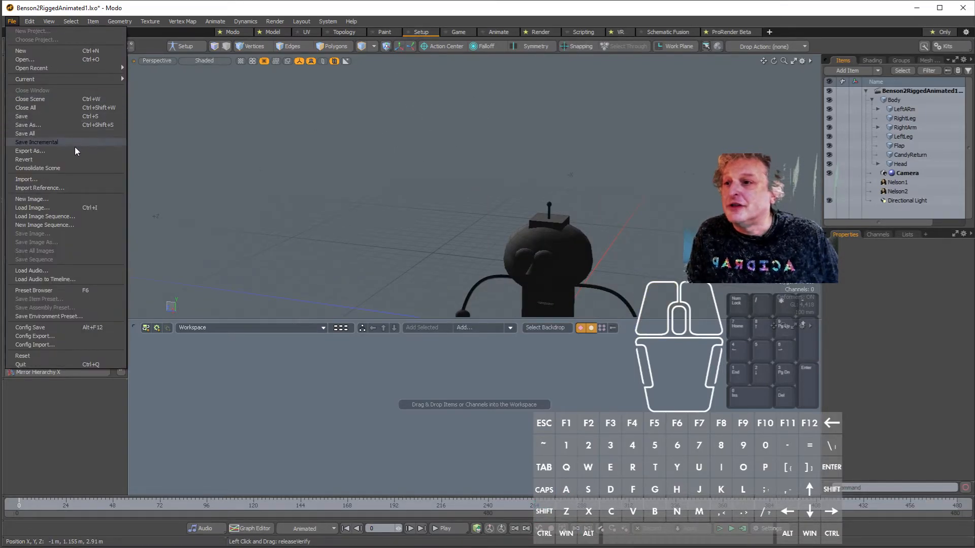
pyautogui.click(75, 126)
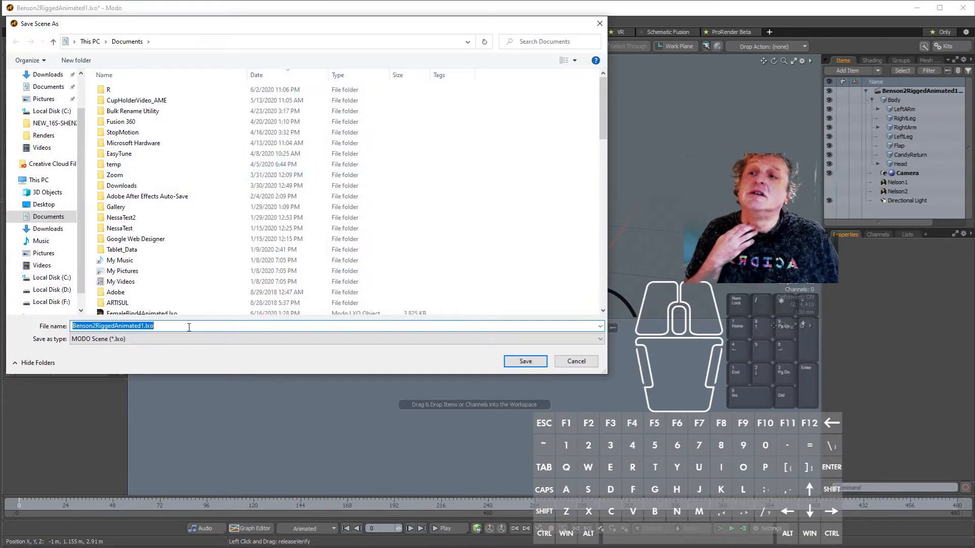
pyautogui.click(189, 328)
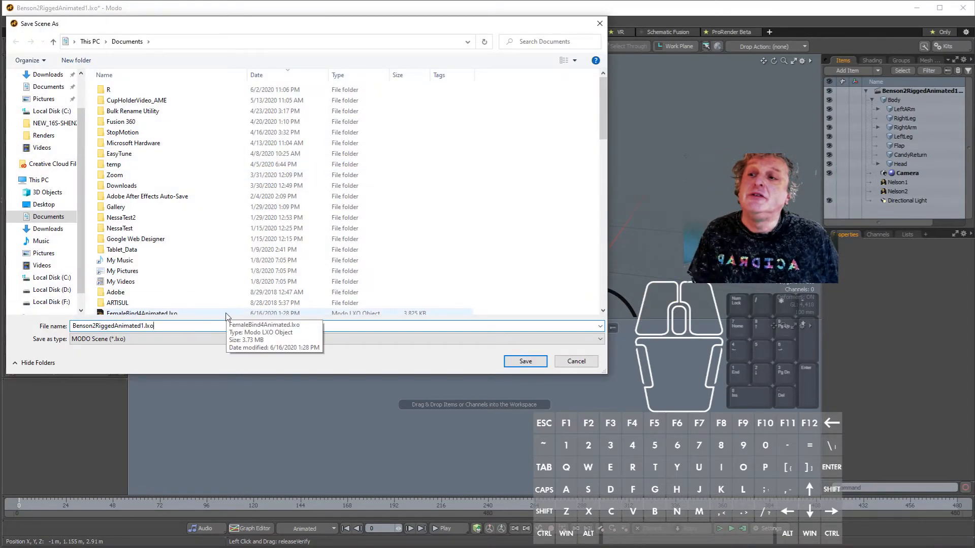
pyautogui.press('BackSpace')
pyautogui.press('BackSpace')
pyautogui.press('BackSpace')
pyautogui.press('BackSpace')
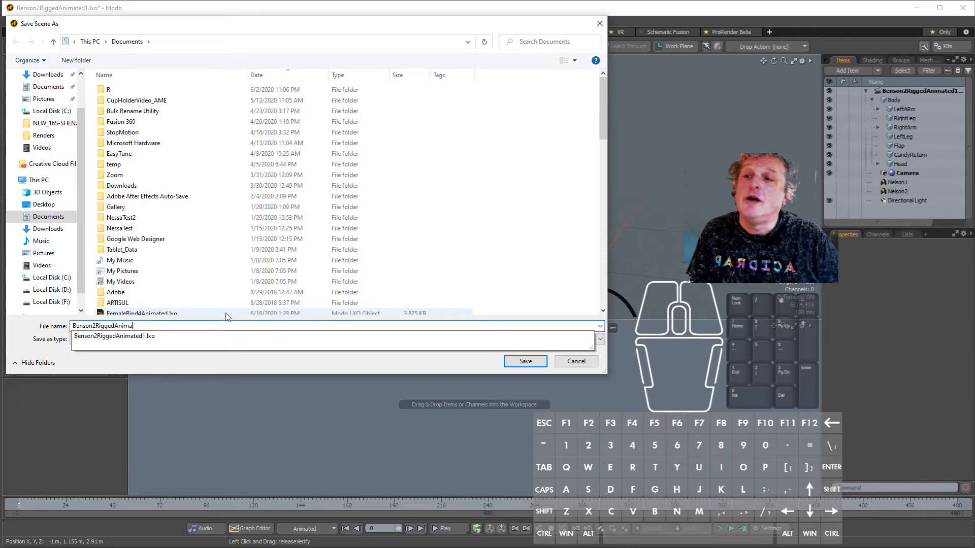
pyautogui.press('BackSpace')
pyautogui.press('BackSpace')
pyautogui.press('BackSpace')
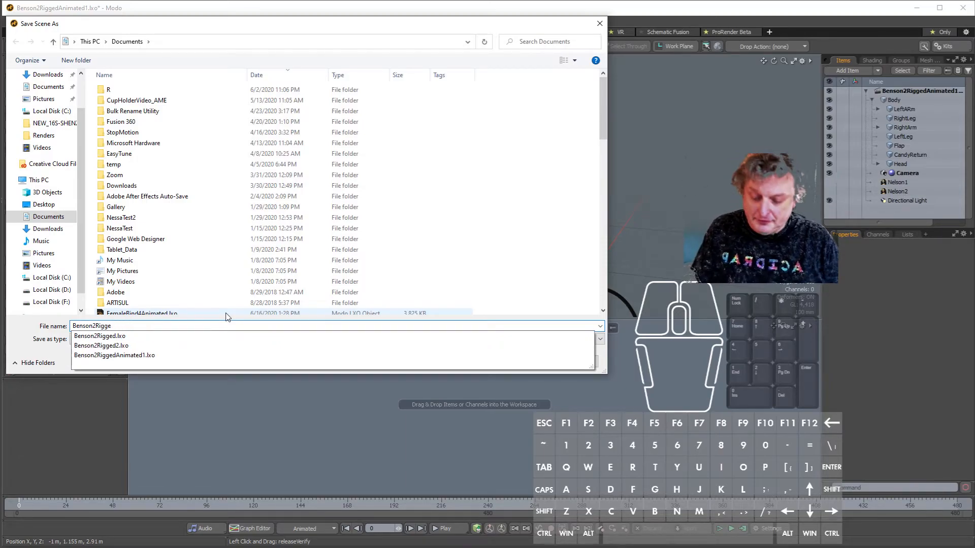
pyautogui.write('4')
pyautogui.press('Return')
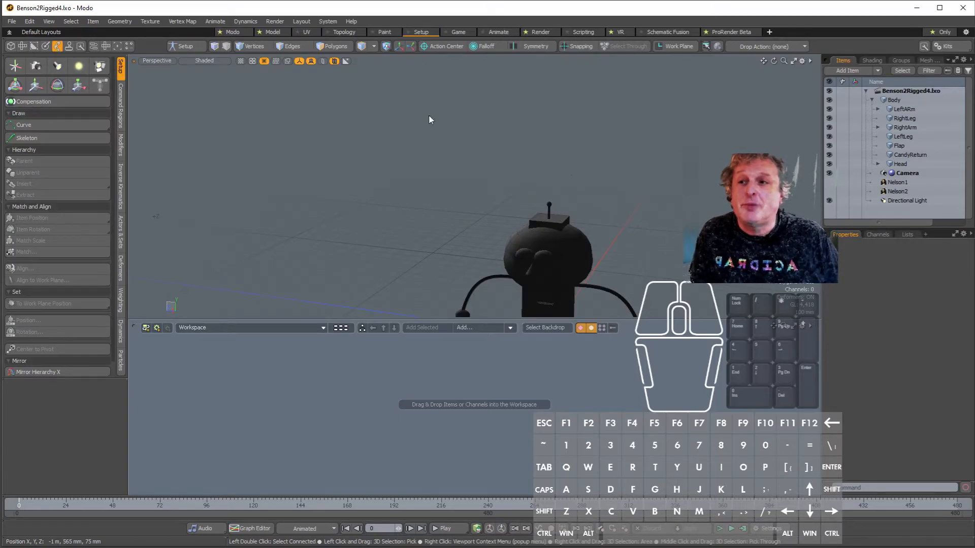
# Step: Set the Setup viewport to Solid shading and move LeftARm, RightArm, RightLeg and LeftLeg out of the Body hierarchy to the scene's top level
pyautogui.click(207, 61)
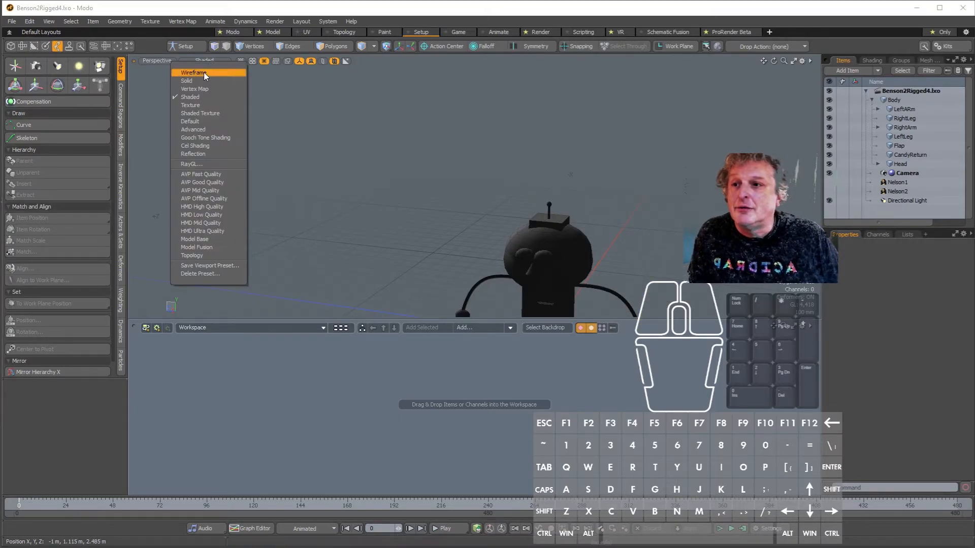
pyautogui.click(204, 80)
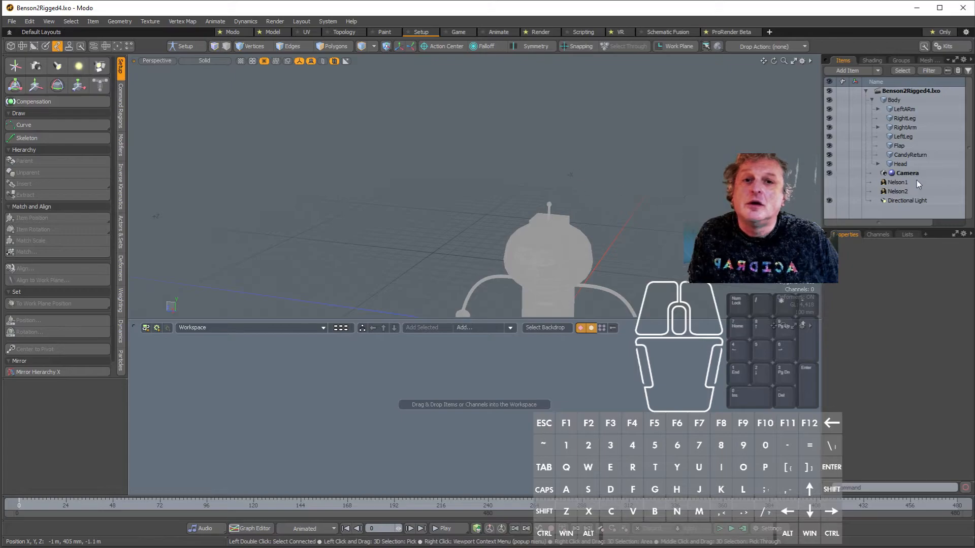
pyautogui.click(902, 109)
pyautogui.moveTo(902, 109); pyautogui.dragTo(903, 95)
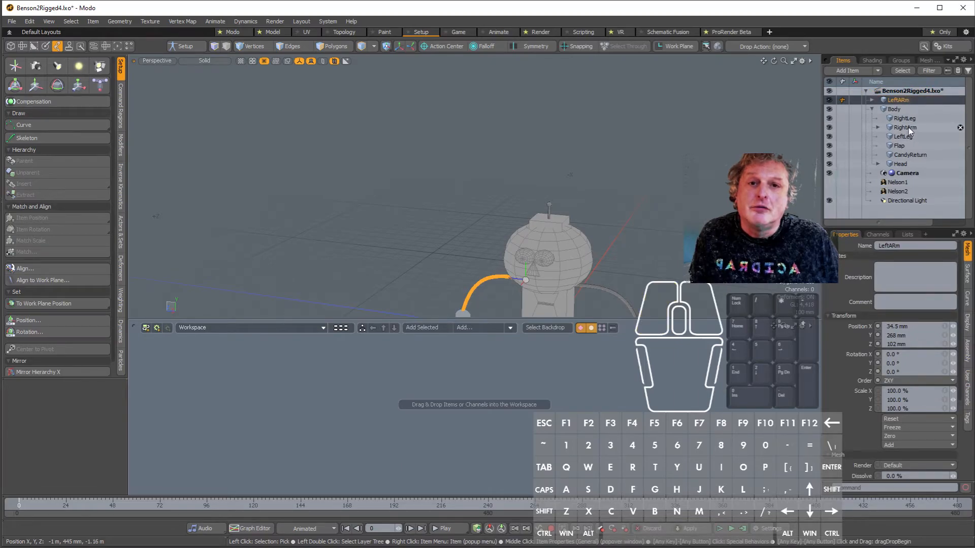
pyautogui.moveTo(908, 129); pyautogui.dragTo(907, 96)
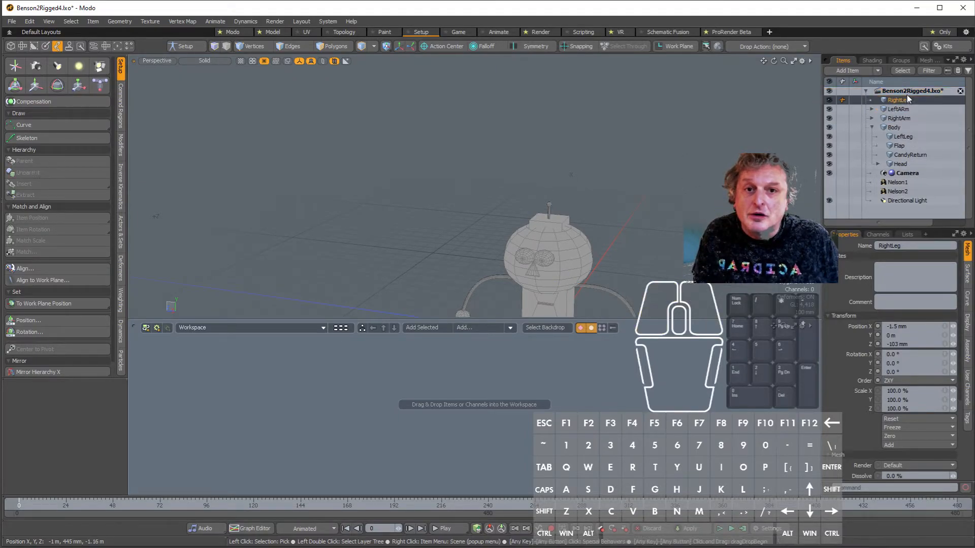
pyautogui.moveTo(904, 135); pyautogui.dragTo(905, 96)
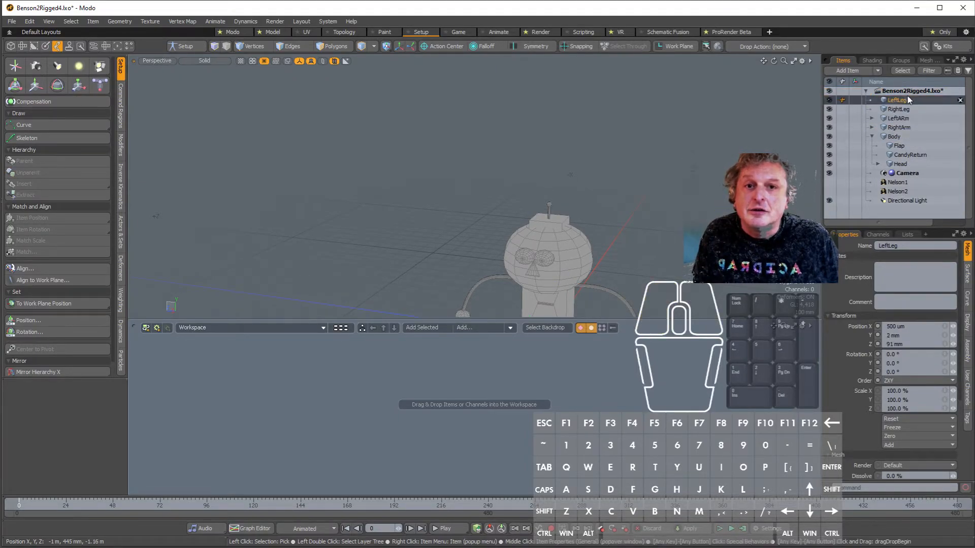
# Step: Unparent LeftHand and RightHand from their arms, placing both at the scene's top level
pyautogui.click(873, 117)
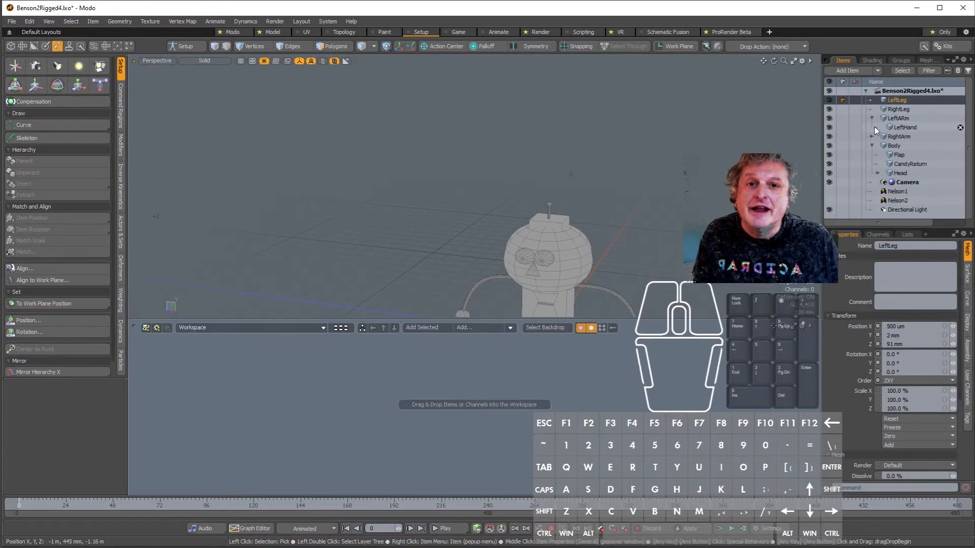
pyautogui.click(869, 136)
pyautogui.moveTo(903, 127)
pyautogui.mouseDown()
pyautogui.moveTo(907, 118)
pyautogui.moveTo(901, 131)
pyautogui.mouseUp()
pyautogui.scroll(-1, 934, 138)
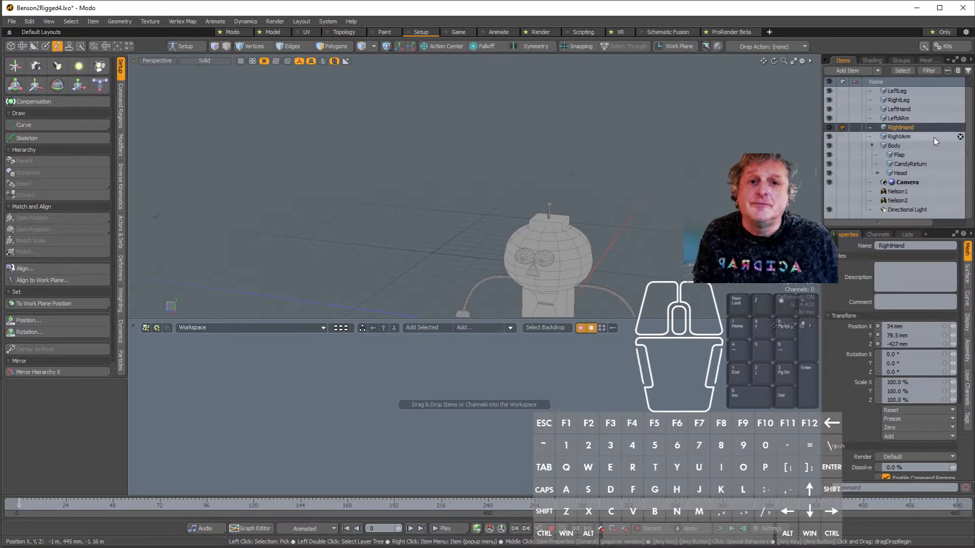
# Step: Select the Body together with its child parts, frame them in the viewport and save the scene
pyautogui.doubleClick(894, 146)
pyautogui.hotkey('shift', 'a')
pyautogui.keyDown('alt'); pyautogui.moveTo(607, 261); pyautogui.dragTo(550, 220); pyautogui.keyUp('alt')
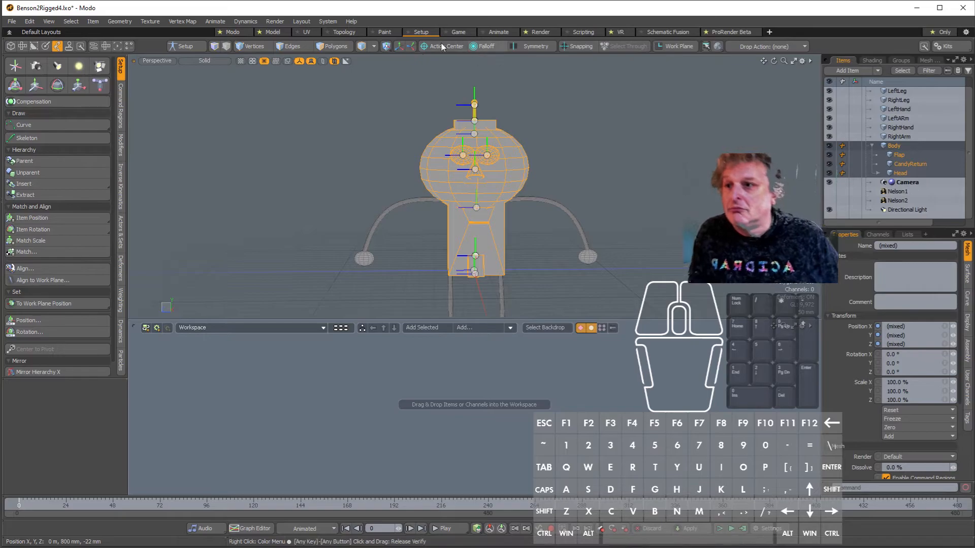
pyautogui.click(14, 23)
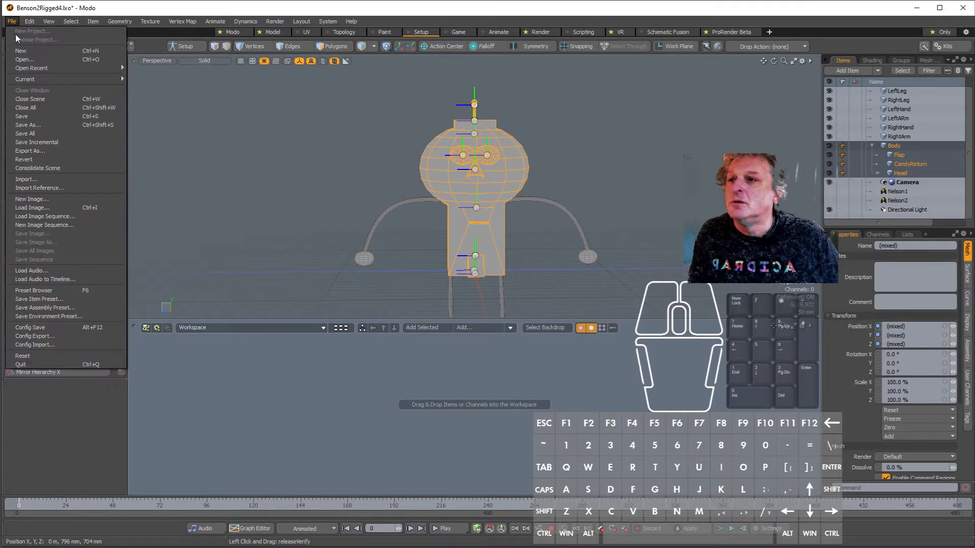
pyautogui.click(53, 117)
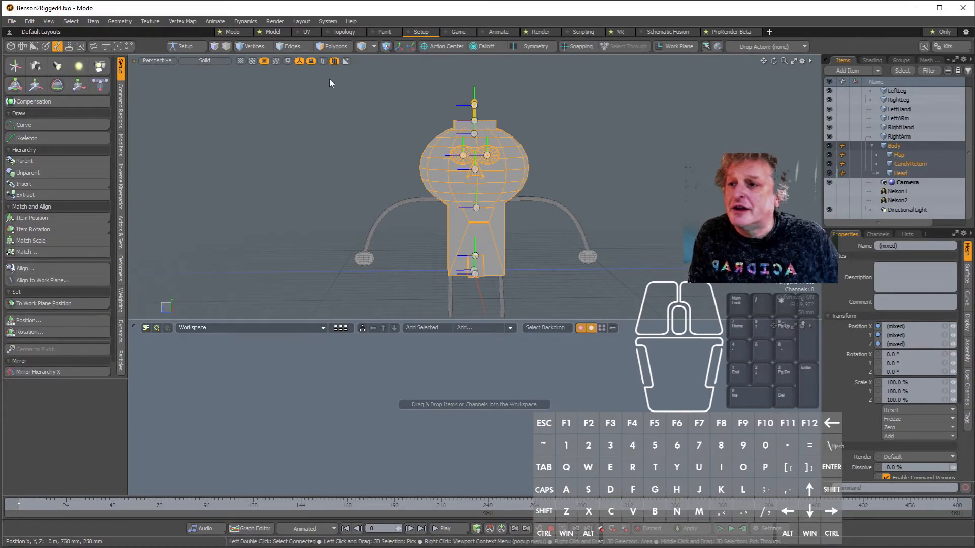
# Step: Start the Skeleton drawing tool in the Right view with its symmetry set to Z Axis
pyautogui.click(38, 139)
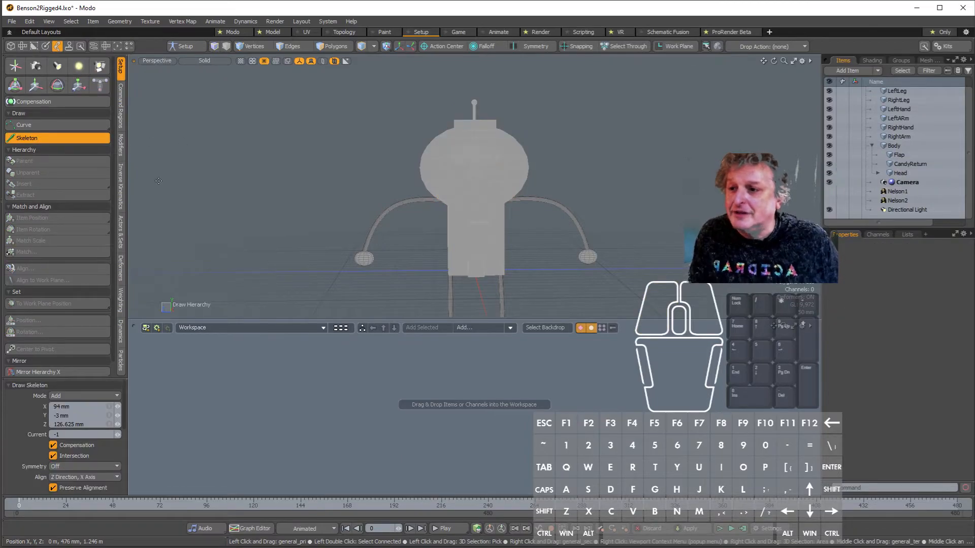
pyautogui.press('KP_2')
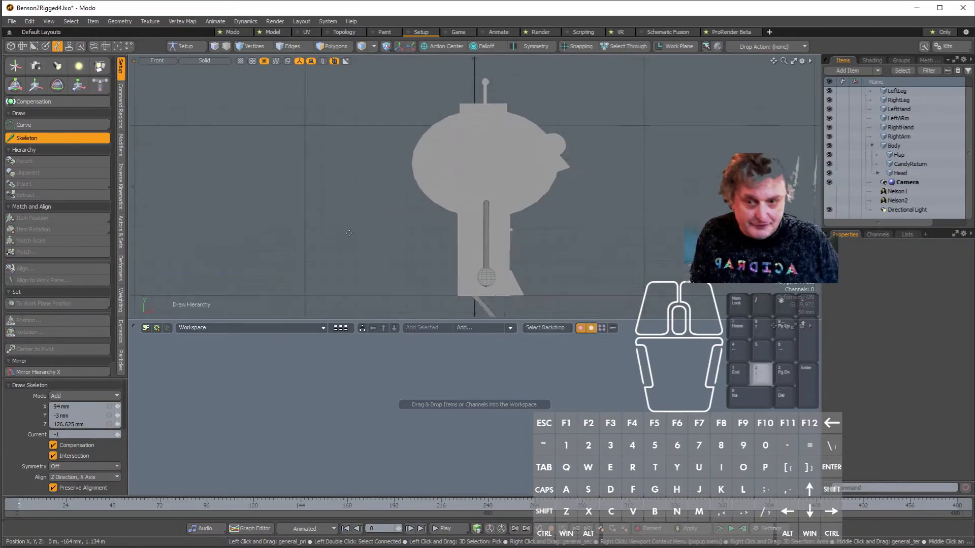
pyautogui.press('KP_3')
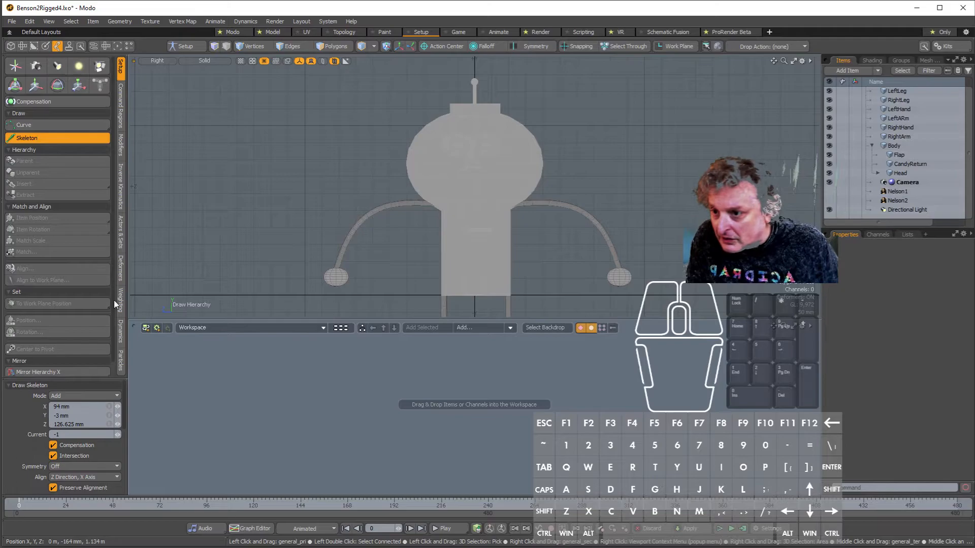
pyautogui.moveTo(92, 379); pyautogui.dragTo(96, 272)
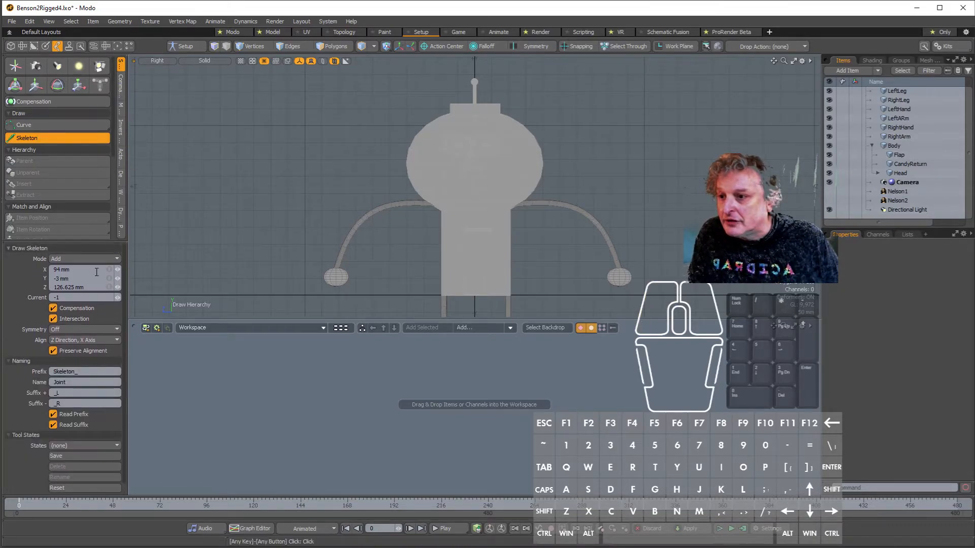
pyautogui.click(71, 330)
pyautogui.click(71, 356)
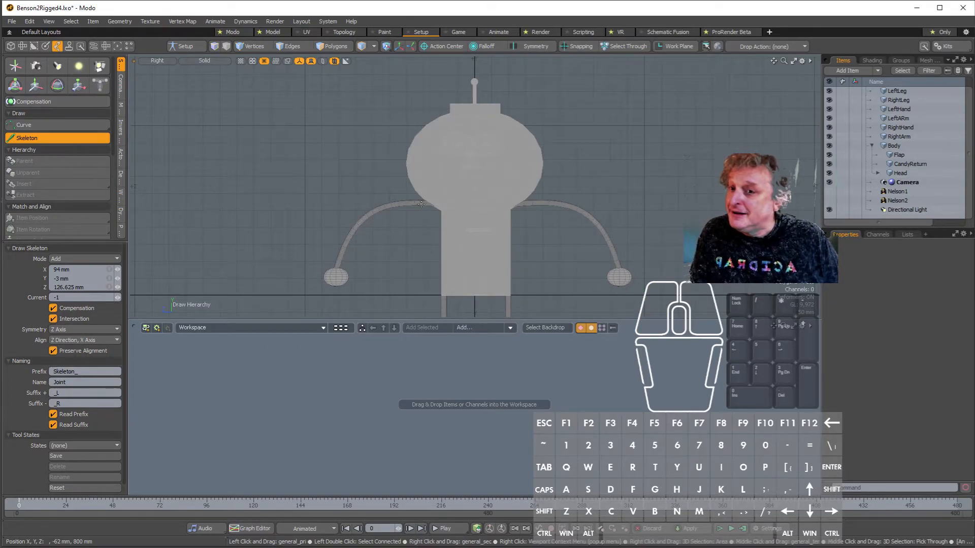
# Step: Place the first mirrored joint pair at the shoulders, at about Y 268 mm and Z -119.5 mm
pyautogui.click(516, 209)
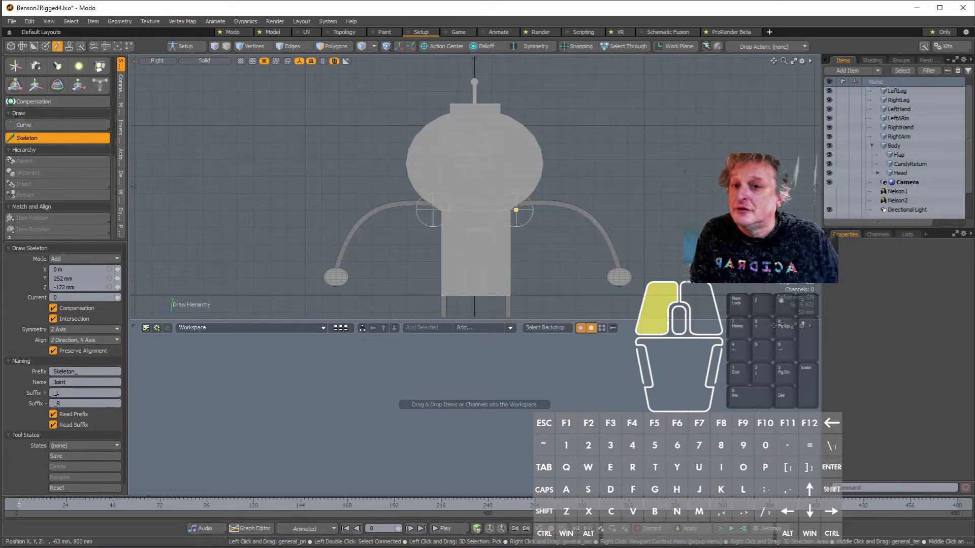
pyautogui.scroll(5, 518, 212)
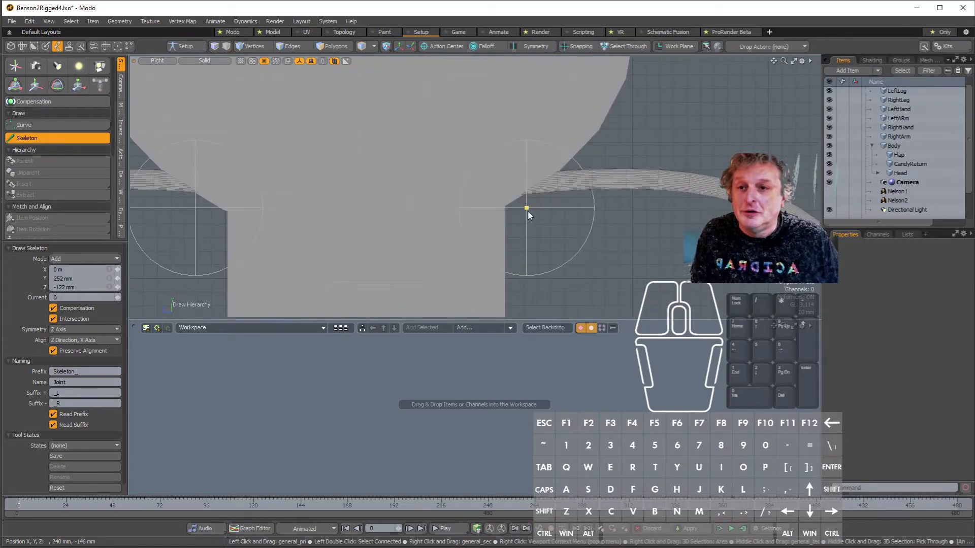
pyautogui.moveTo(527, 209); pyautogui.dragTo(523, 187)
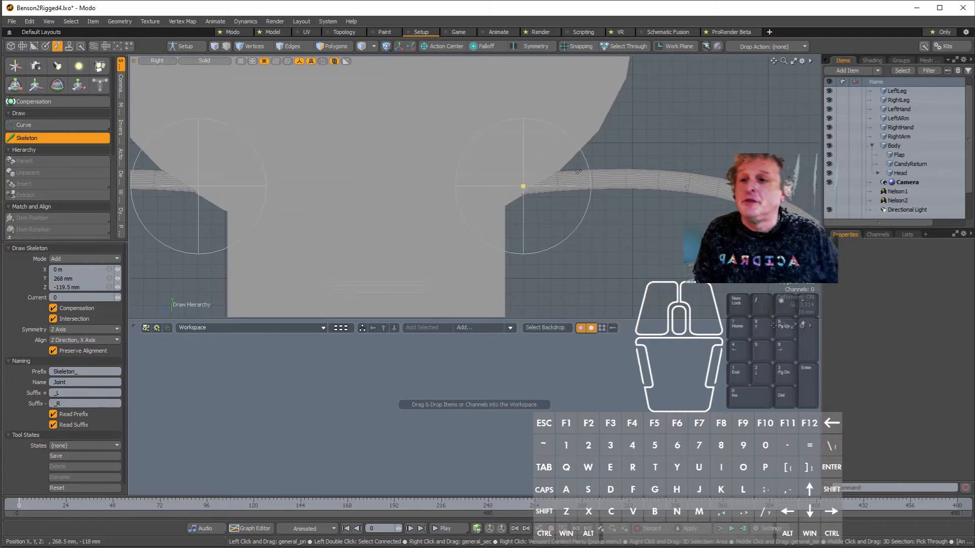
pyautogui.click(523, 187)
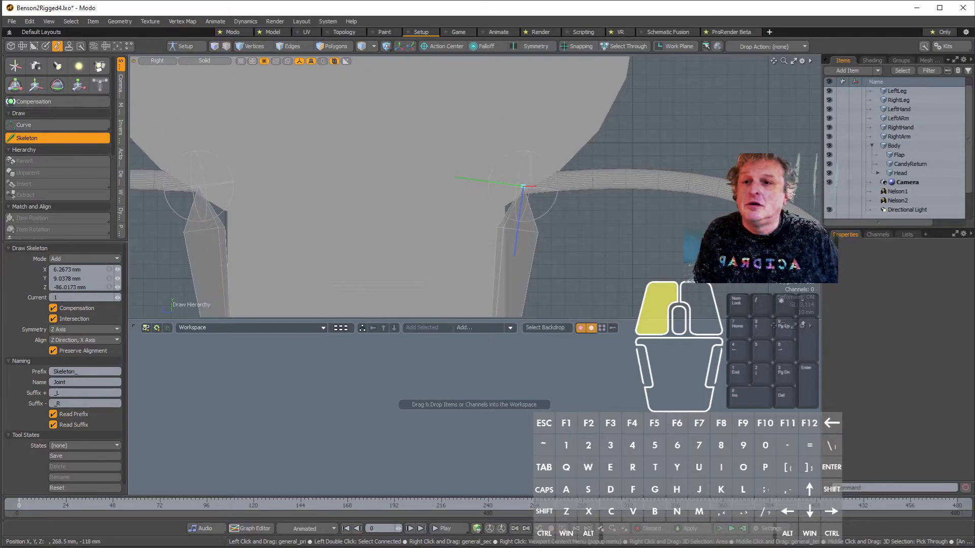
pyautogui.scroll(-4, 592, 195)
pyautogui.keyDown('alt'); pyautogui.keyDown('shift'); pyautogui.moveTo(605, 258); pyautogui.dragTo(597, 211); pyautogui.keyUp('shift'); pyautogui.keyUp('alt')
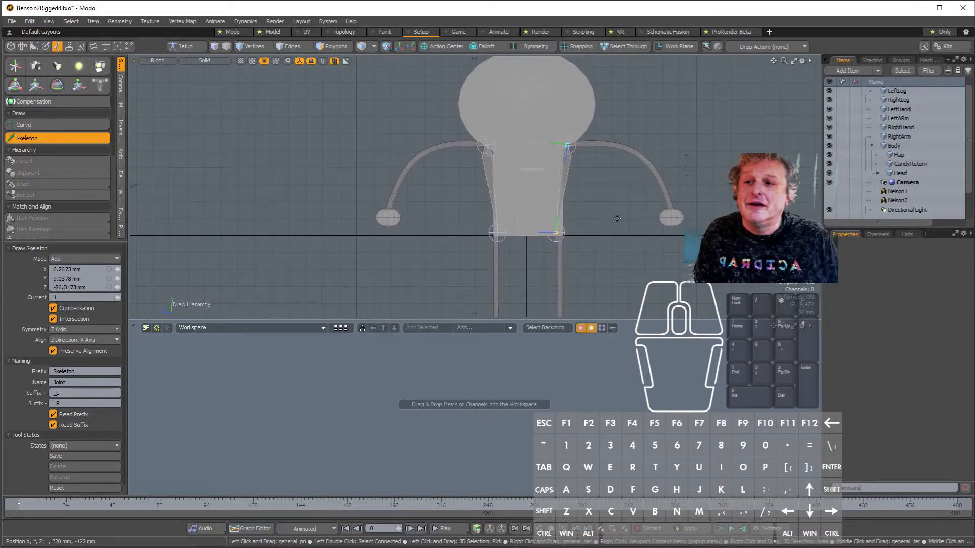
pyautogui.click(622, 215)
pyautogui.press('ctrl')
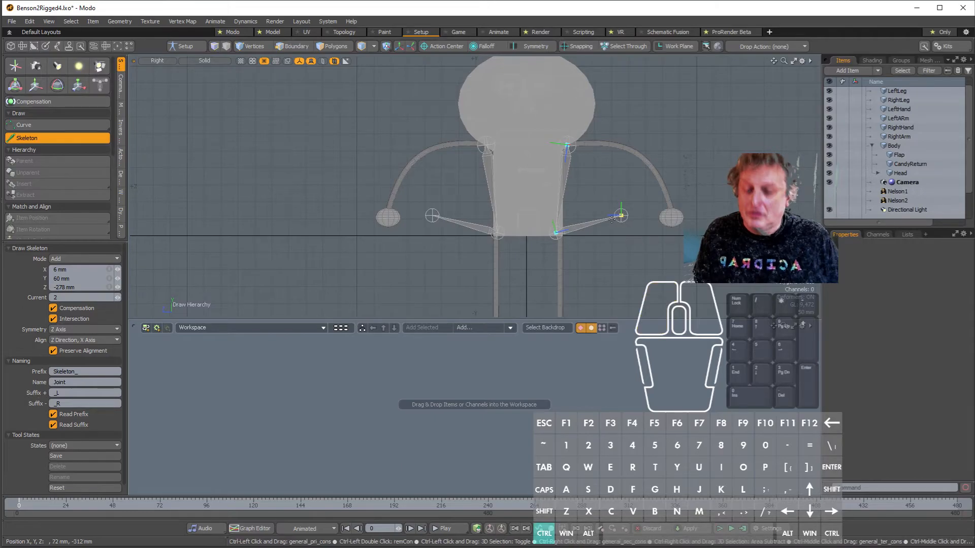
pyautogui.hotkey('ctrl', 'z')
pyautogui.hotkey('ctrl', 'z')
# Step: Add a second mirrored joint inside the upper arms, at about Y 271 mm and Z -210.5 mm
pyautogui.click(609, 152)
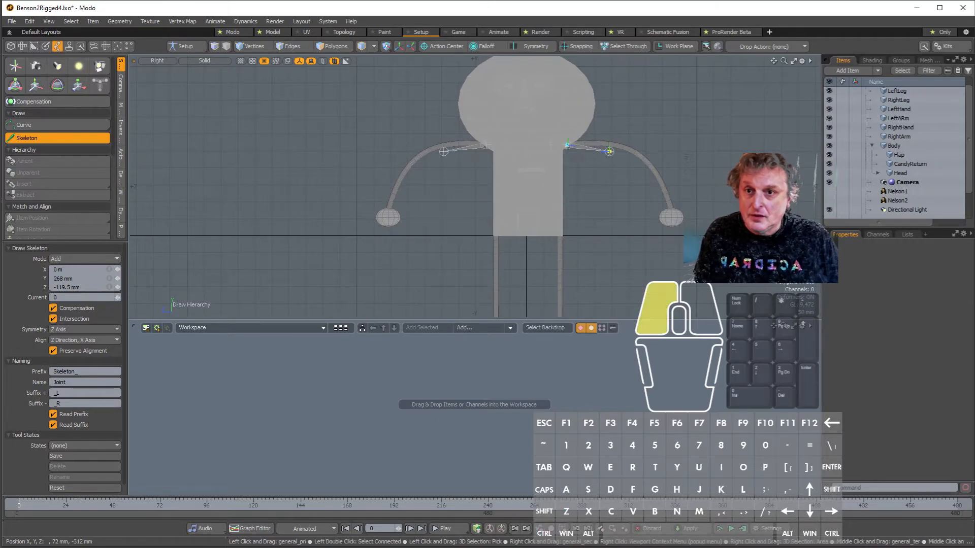
pyautogui.scroll(5, 611, 154)
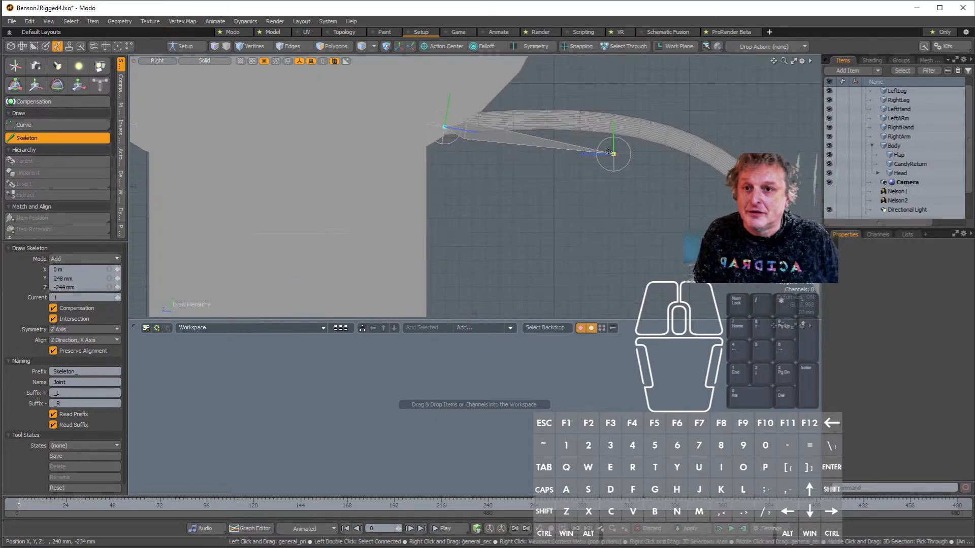
pyautogui.moveTo(612, 159); pyautogui.dragTo(571, 123)
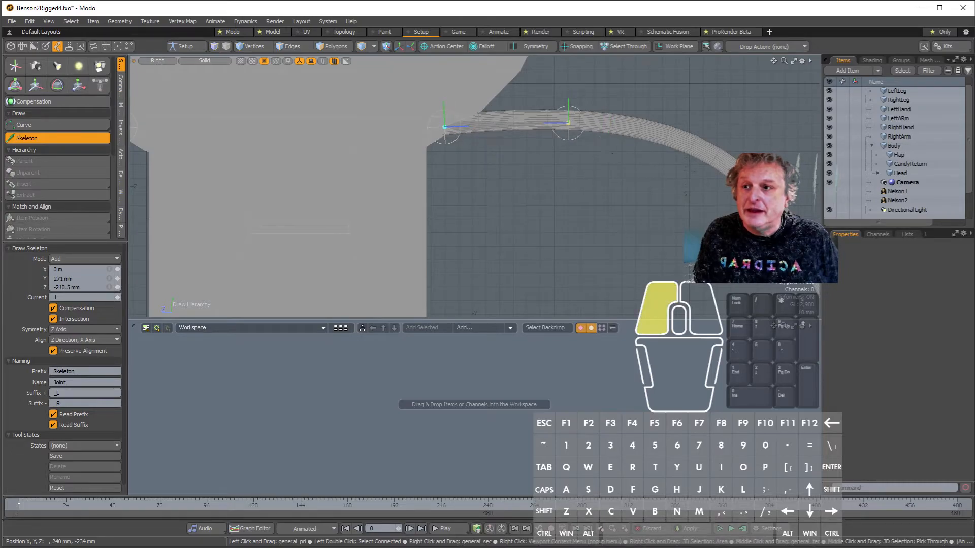
# Step: Add a third mirrored joint pair along the upper arms, at about Y 260 mm and Z -288 mm
pyautogui.click(640, 129)
pyautogui.scroll(-5, 627, 164)
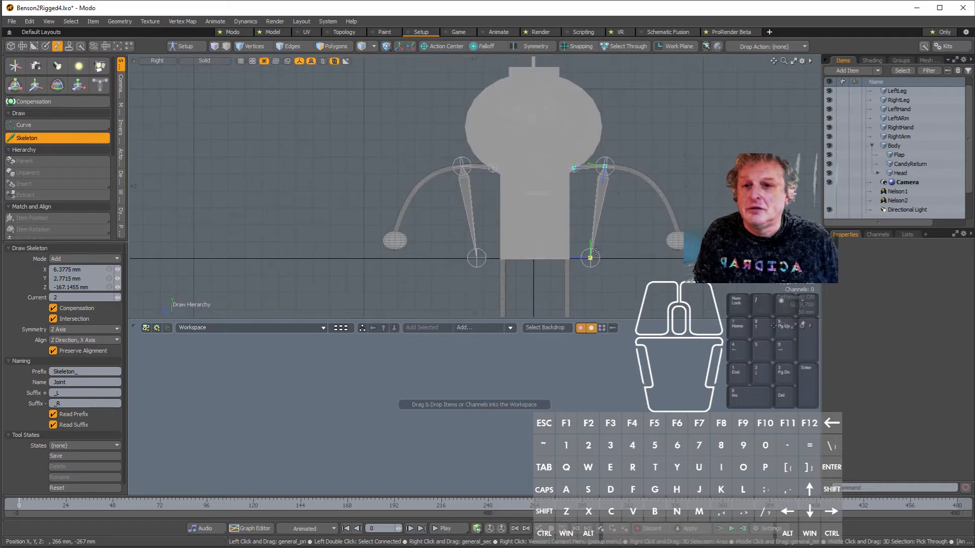
pyautogui.moveTo(588, 259); pyautogui.dragTo(637, 111)
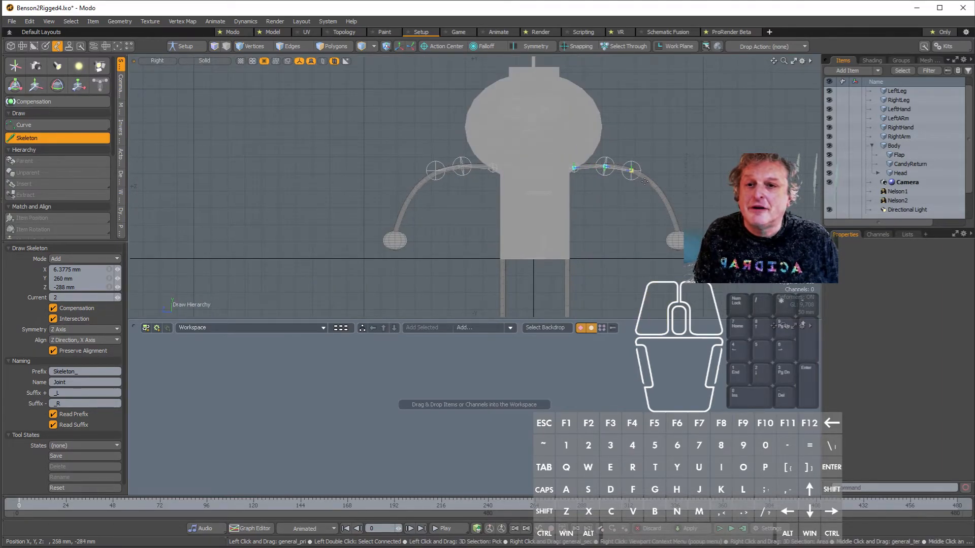
# Step: Extend the mirrored arm chains with joints at about Y 214 mm, Z -368 mm; Y 96 mm, Z -428 mm; and Y 48 mm, Z -426 mm
pyautogui.click(613, 269)
pyautogui.moveTo(641, 244); pyautogui.dragTo(654, 192)
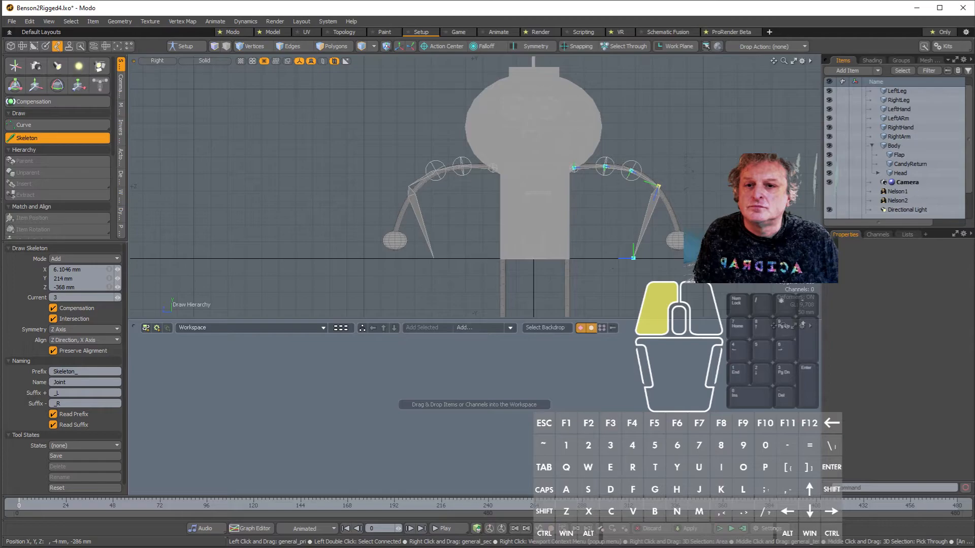
pyautogui.moveTo(633, 258); pyautogui.dragTo(653, 254)
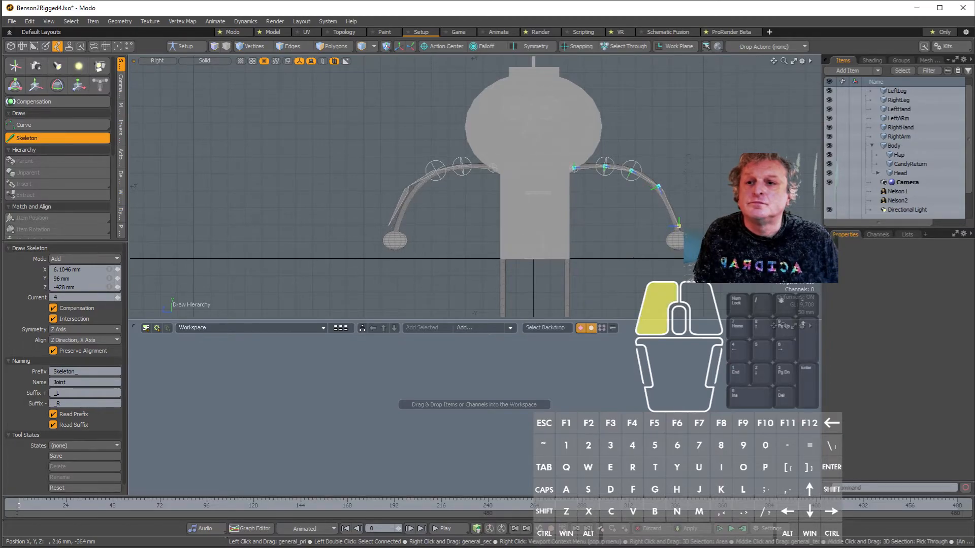
pyautogui.click(633, 258)
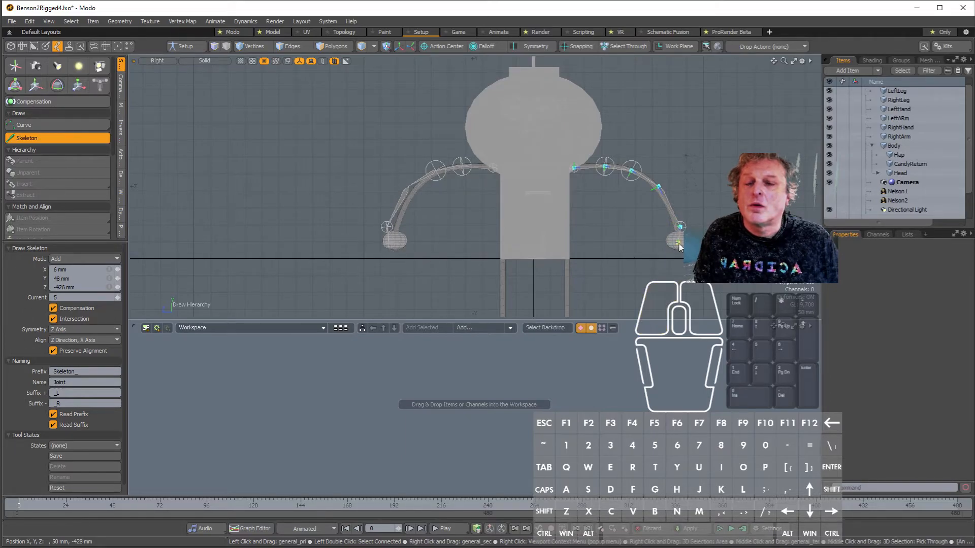
# Step: Try moving the whole Skeleton_Joint_L hierarchy sideways towards the arm mesh, then undo the move
pyautogui.keyDown('alt'); pyautogui.moveTo(702, 193); pyautogui.dragTo(519, 212); pyautogui.keyUp('alt')
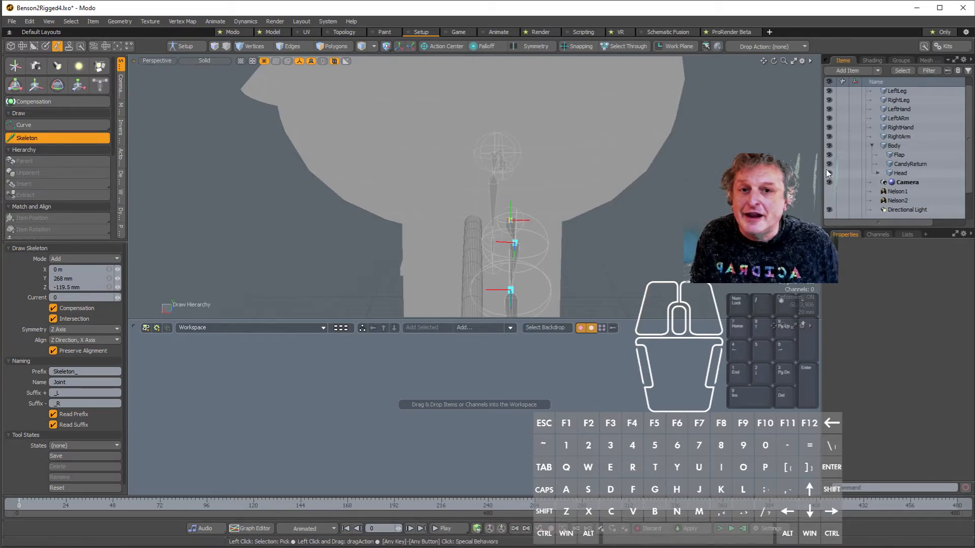
pyautogui.scroll(1, 900, 175)
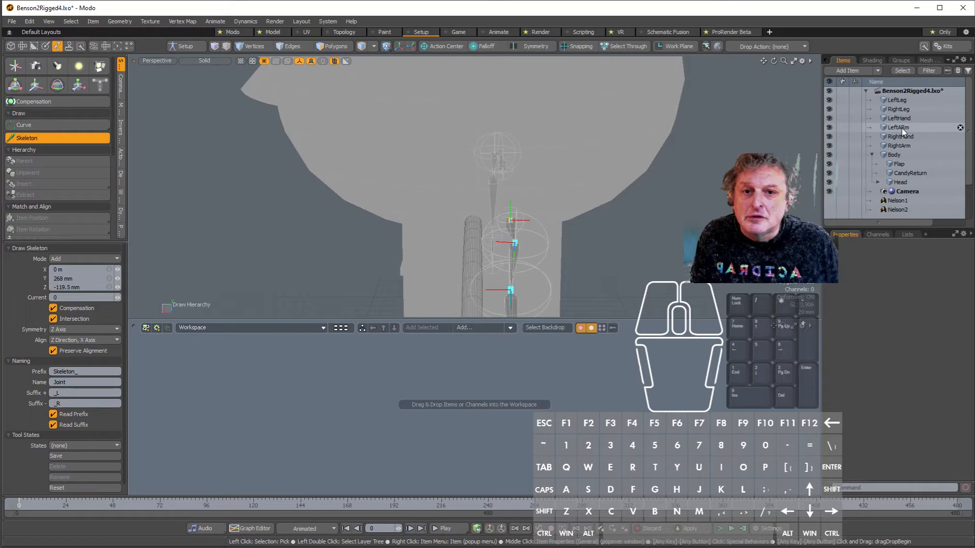
pyautogui.scroll(-3, 902, 129)
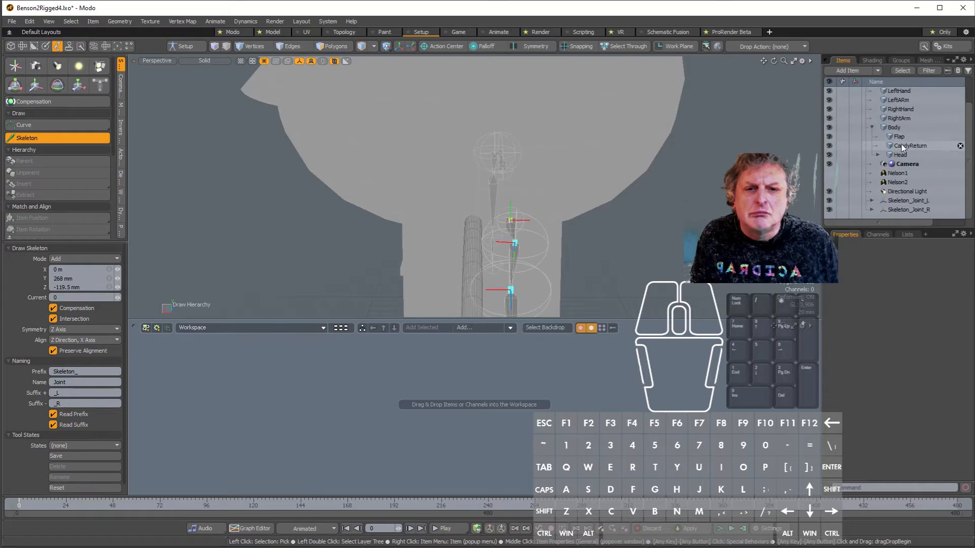
pyautogui.doubleClick(912, 202)
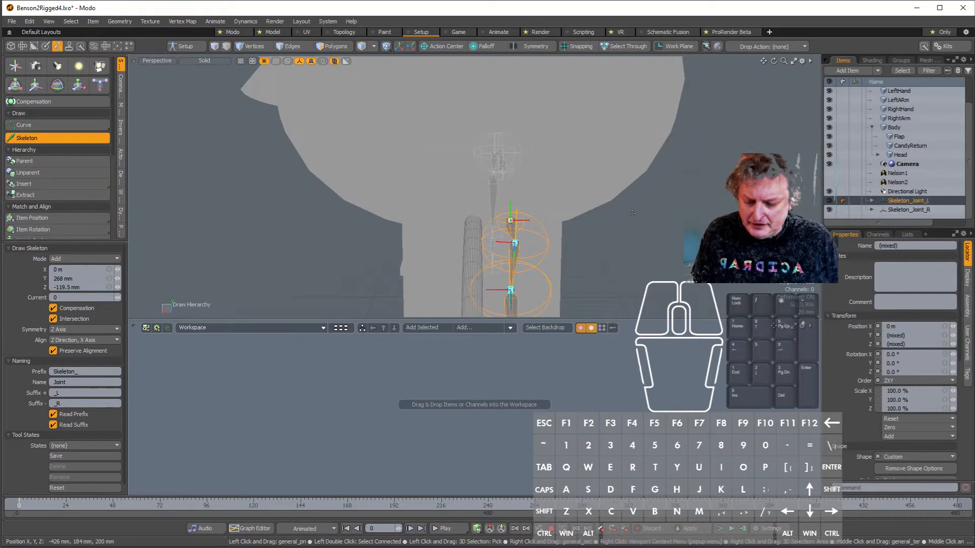
pyautogui.press('w')
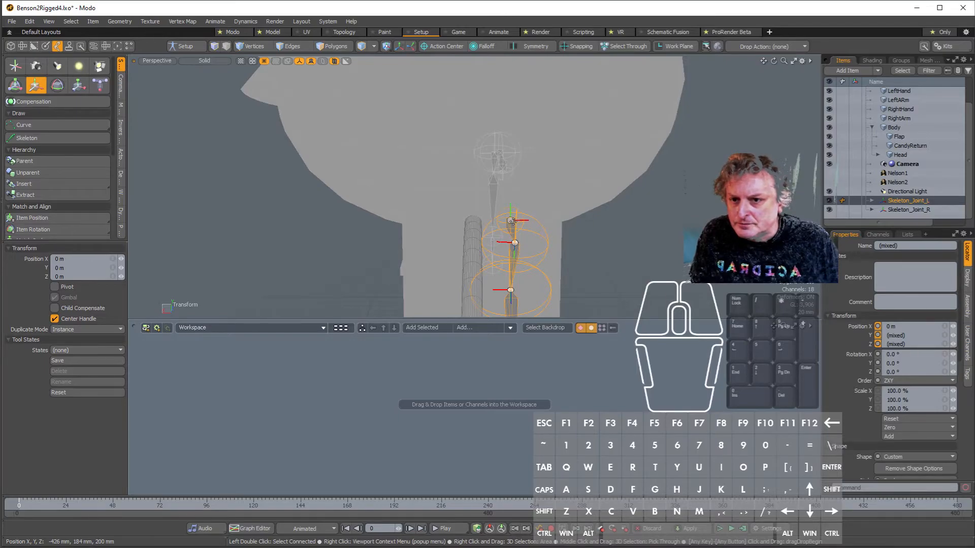
pyautogui.moveTo(510, 221); pyautogui.dragTo(531, 226)
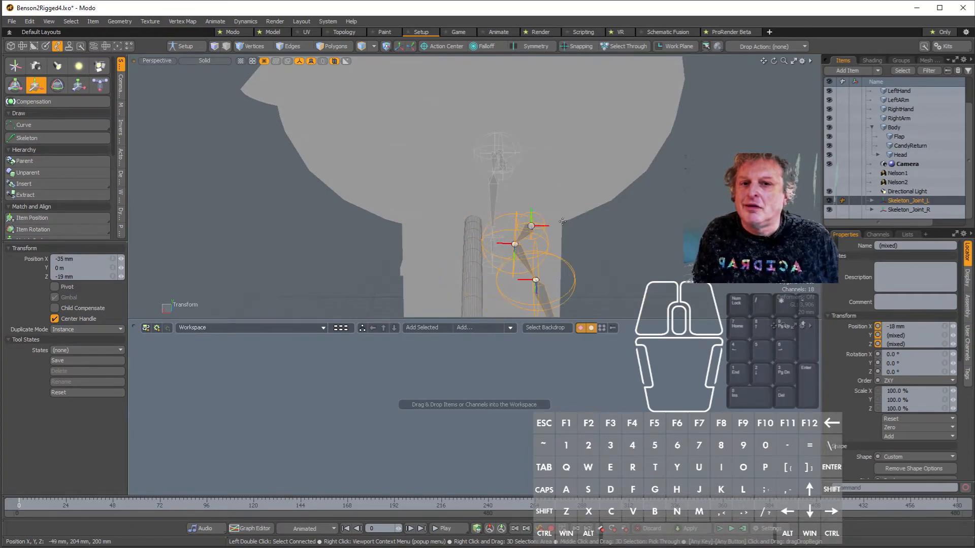
pyautogui.hotkey('ctrl', 'z')
pyautogui.hotkey('ctrl', 'z')
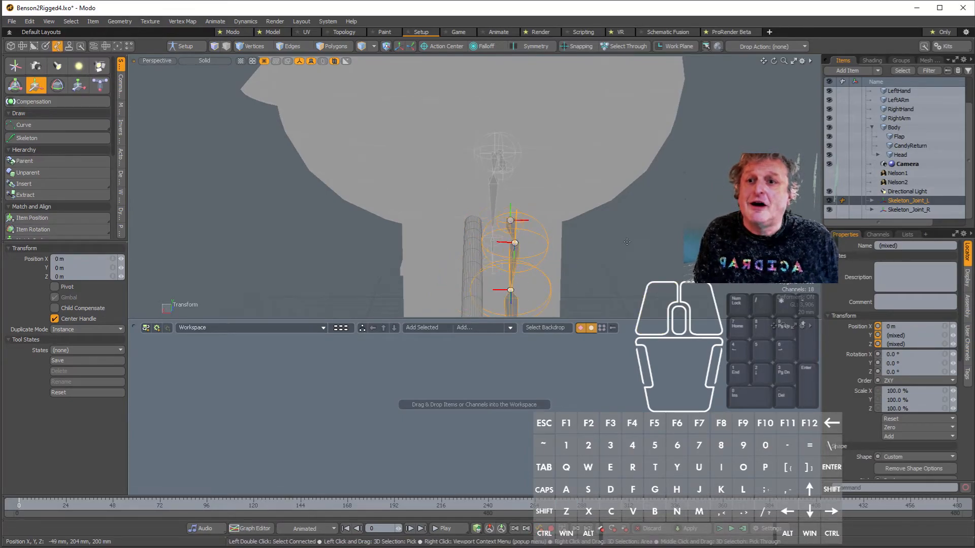
# Step: Select only the root joint Skeleton_Joint_L and move it along X to about 34 mm, into line with its arm
pyautogui.click(601, 250)
pyautogui.keyDown('alt'); pyautogui.moveTo(601, 250); pyautogui.dragTo(539, 11); pyautogui.keyUp('alt')
pyautogui.keyDown('alt'); pyautogui.click(545, 82); pyautogui.keyUp('alt')
pyautogui.keyDown('alt'); pyautogui.moveTo(540, 110); pyautogui.dragTo(554, 204); pyautogui.keyUp('alt')
pyautogui.keyDown('alt'); pyautogui.keyDown('shift'); pyautogui.moveTo(551, 204); pyautogui.dragTo(494, 126); pyautogui.keyUp('shift'); pyautogui.keyUp('alt')
pyautogui.click(473, 63)
pyautogui.click(490, 131)
pyautogui.click(480, 134)
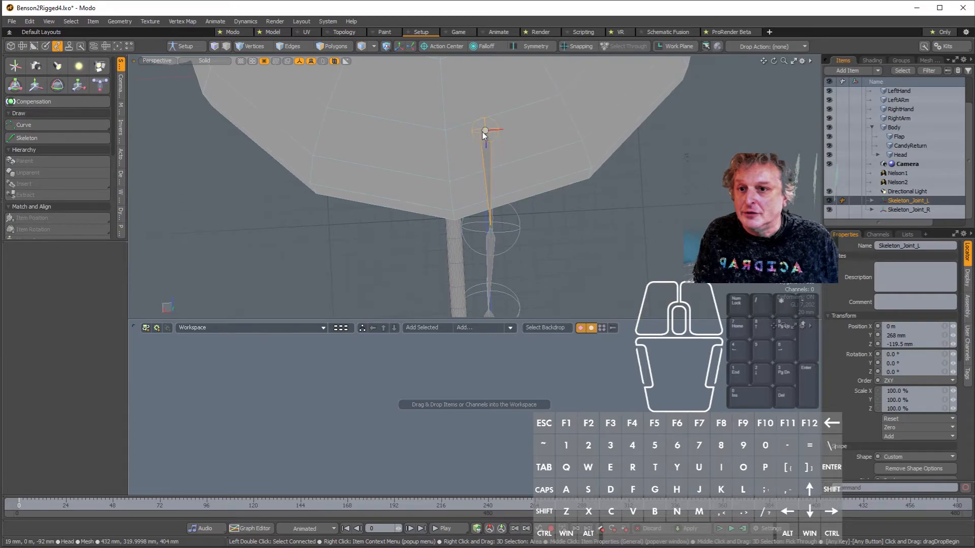
pyautogui.press('y')
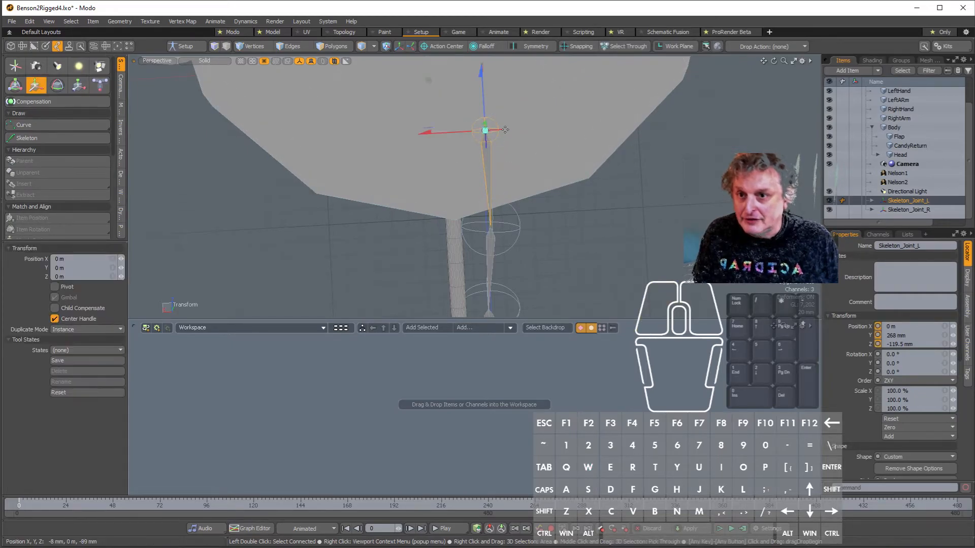
pyautogui.moveTo(455, 134); pyautogui.dragTo(751, 193)
# Step: Select the opposite root joint Skeleton_Joint_R and move it along X to about 31 mm
pyautogui.keyDown('alt'); pyautogui.keyDown('shift'); pyautogui.moveTo(551, 135); pyautogui.dragTo(576, 149); pyautogui.keyUp('shift'); pyautogui.keyUp('alt')
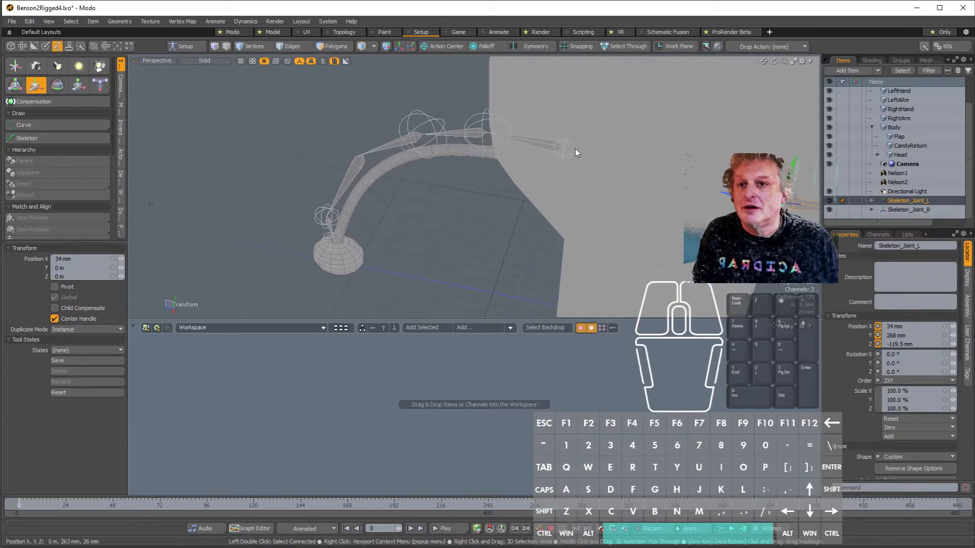
pyautogui.click(562, 150)
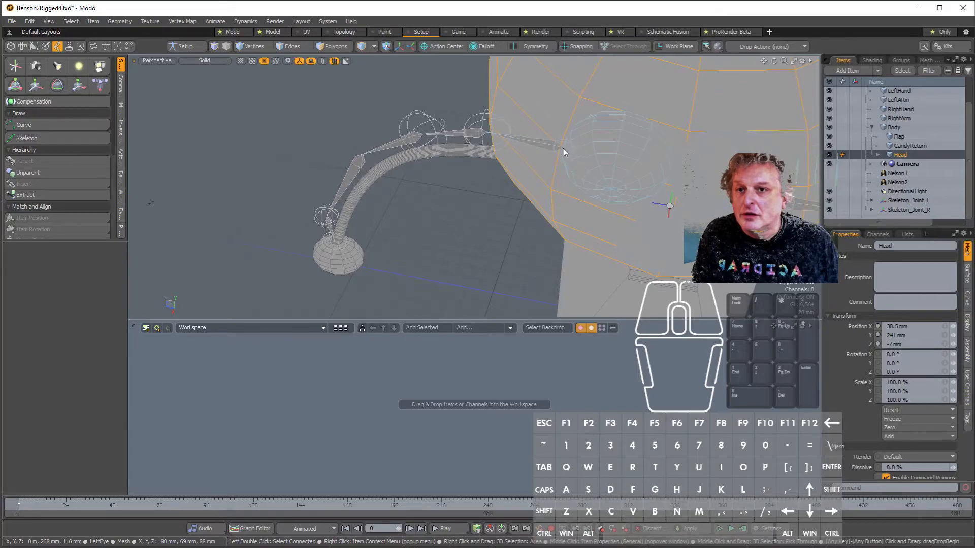
pyautogui.click(567, 149)
pyautogui.keyDown('shift'); pyautogui.click(567, 149); pyautogui.keyUp('shift')
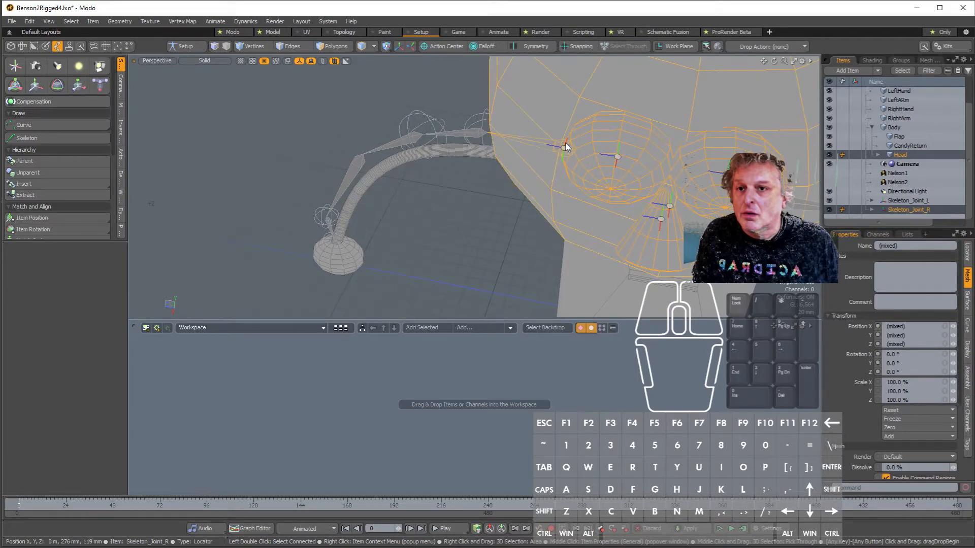
pyautogui.click(567, 145)
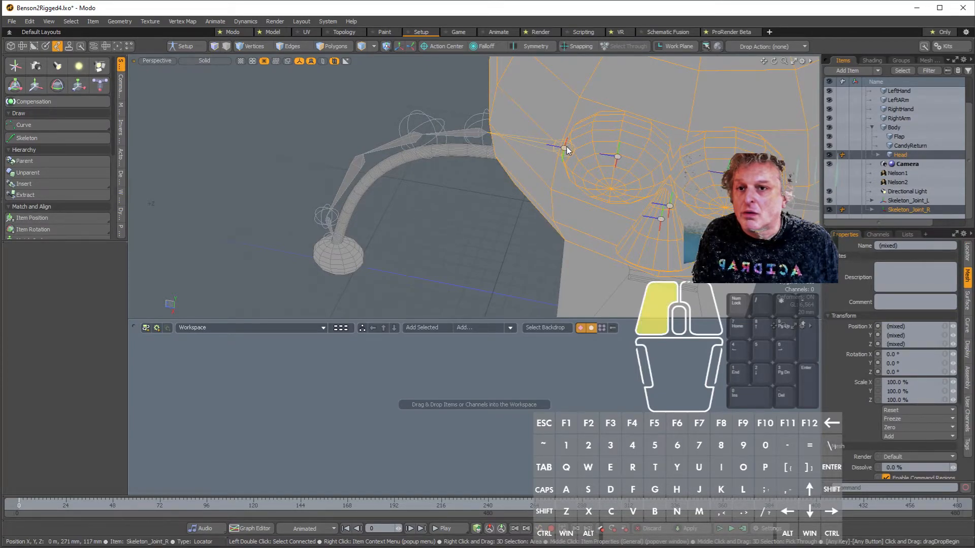
pyautogui.click(516, 222)
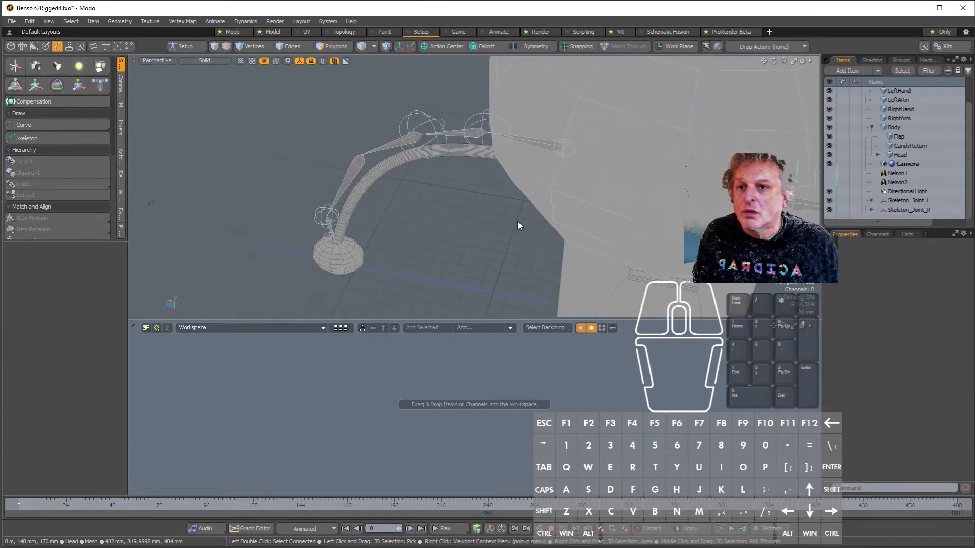
pyautogui.click(564, 148)
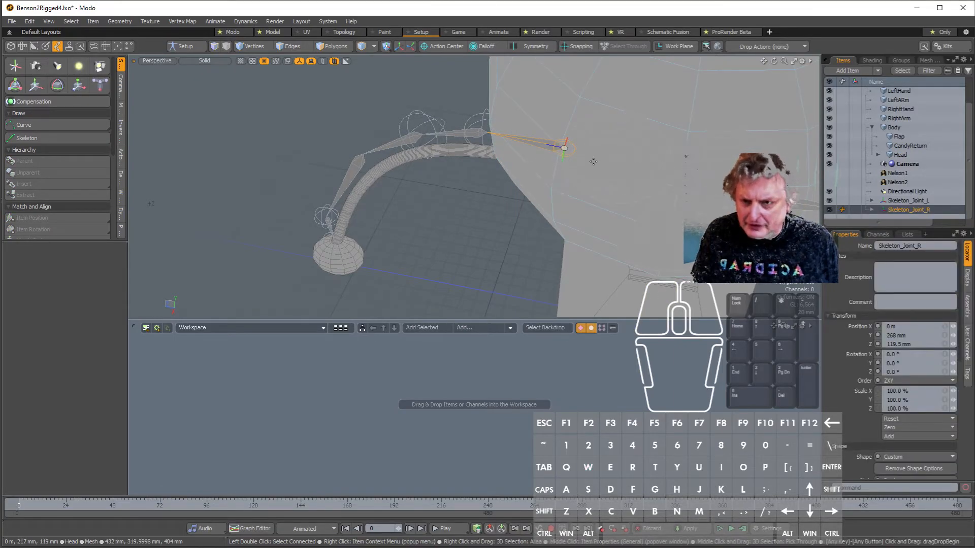
pyautogui.press('w')
pyautogui.moveTo(558, 180); pyautogui.dragTo(570, 154)
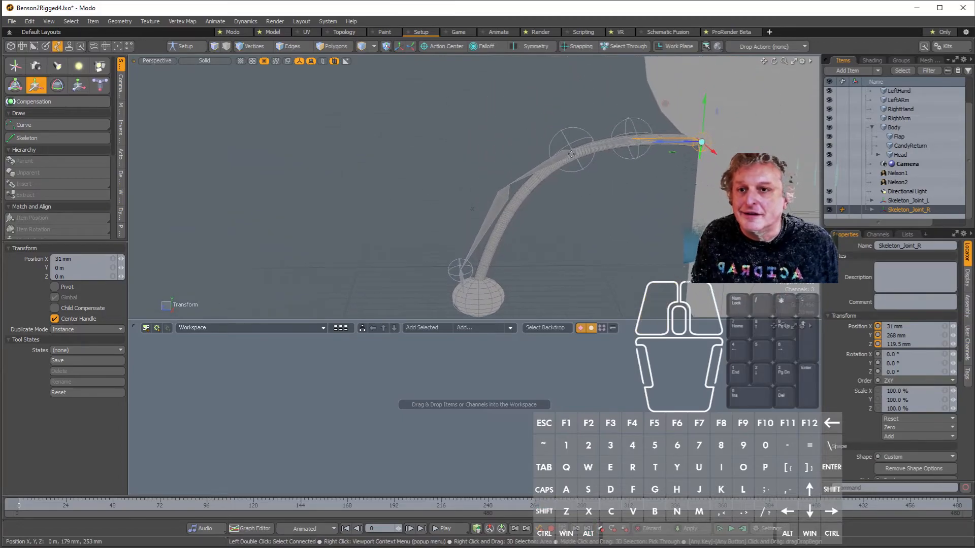
# Step: Move the elbow joint Skeleton_Joint_R (4) by about -16.4 mm in Y and -12.5 mm in Z to follow the arm's curve
pyautogui.click(510, 186)
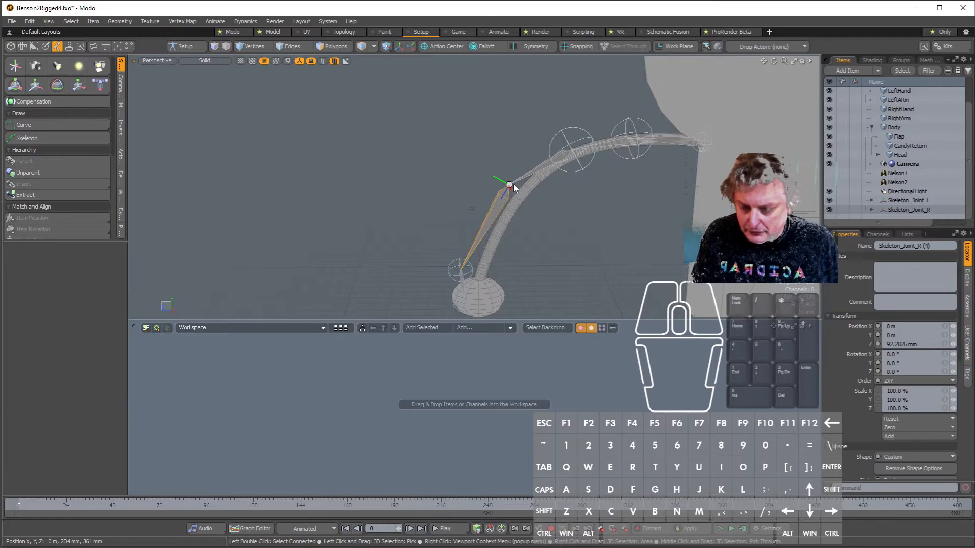
pyautogui.press('w')
pyautogui.moveTo(514, 187); pyautogui.dragTo(655, 63)
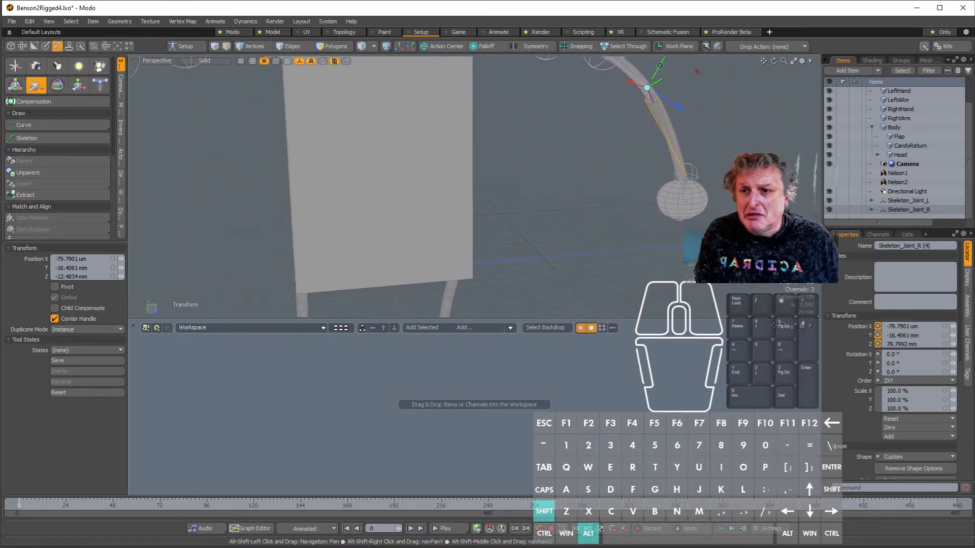
# Step: Select the wrist joint Skeleton_Joint_L (5) on the other arm and move it inside the end of the arm mesh
pyautogui.keyDown('alt'); pyautogui.keyDown('shift'); pyautogui.moveTo(419, 193); pyautogui.dragTo(625, 168); pyautogui.keyUp('shift'); pyautogui.keyUp('alt')
pyautogui.keyDown('alt'); pyautogui.moveTo(487, 196); pyautogui.dragTo(421, 195); pyautogui.keyUp('alt')
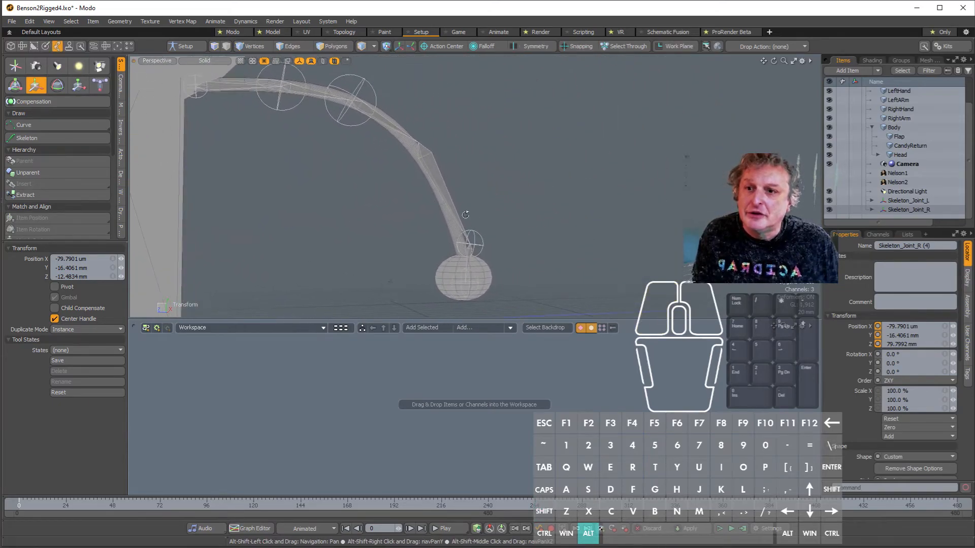
pyautogui.keyDown('alt'); pyautogui.moveTo(490, 263); pyautogui.dragTo(419, 261); pyautogui.keyUp('alt')
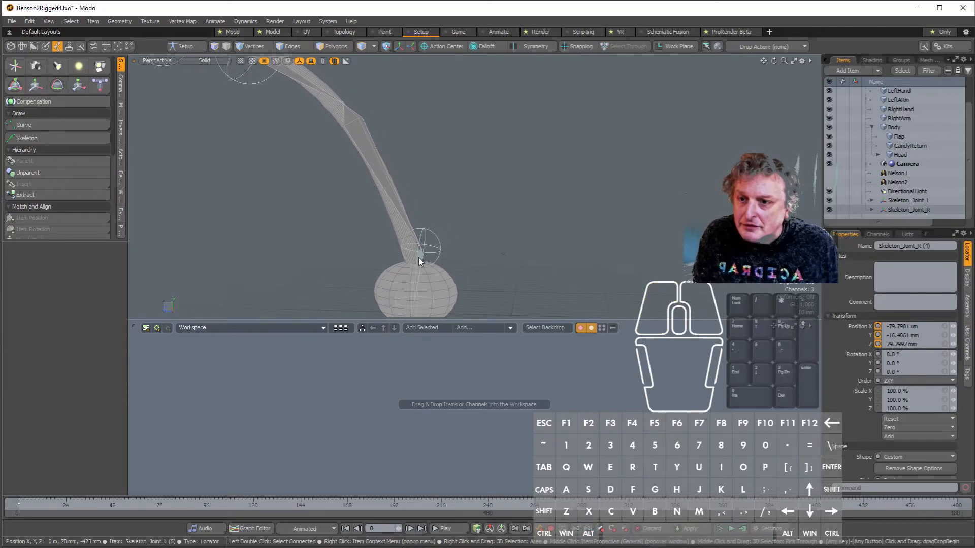
pyautogui.click(420, 248)
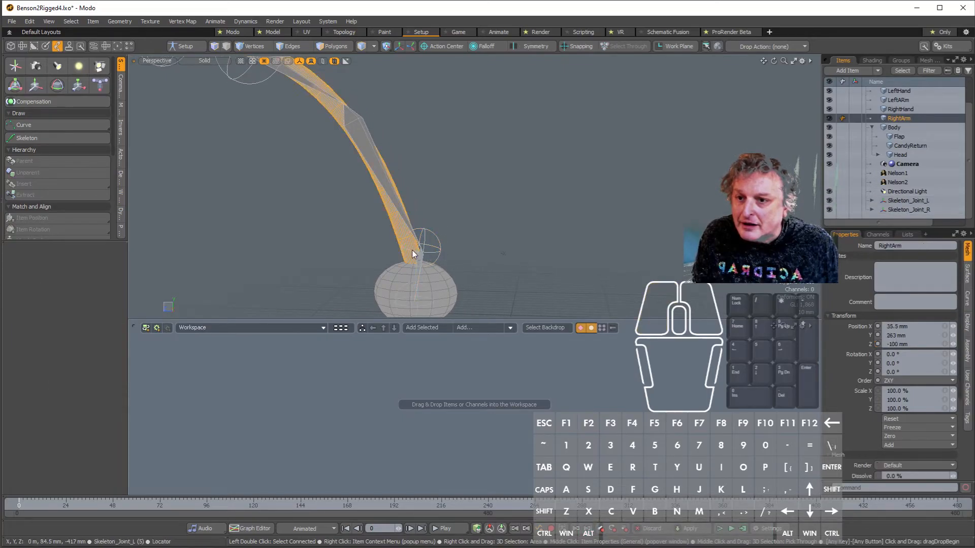
pyautogui.click(420, 248)
pyautogui.click(417, 247)
pyautogui.press('Escape')
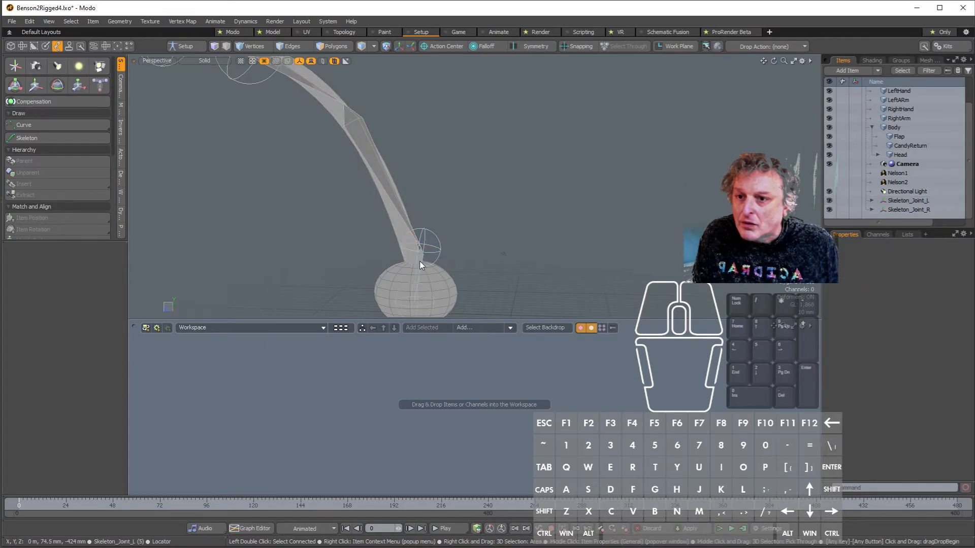
pyautogui.click(419, 255)
pyautogui.click(421, 252)
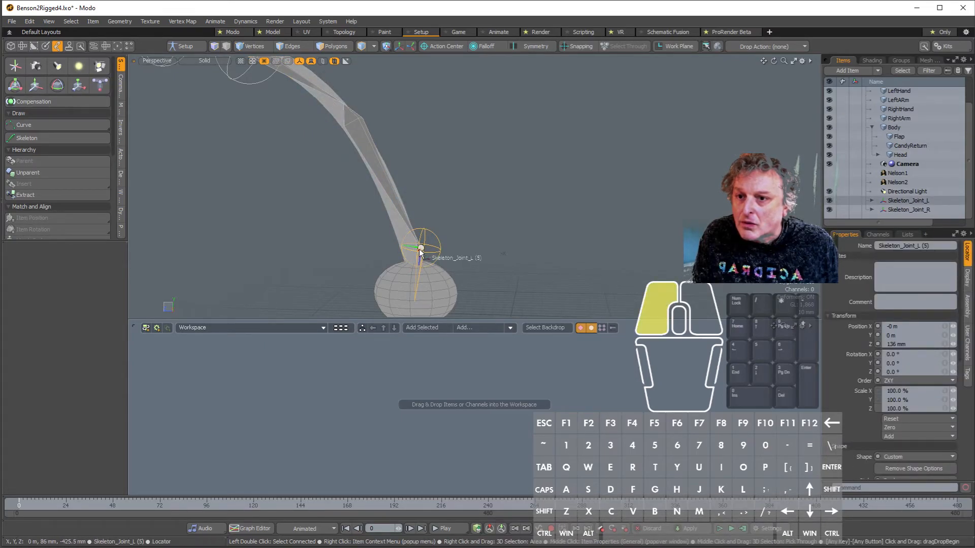
pyautogui.press('w')
pyautogui.moveTo(422, 248); pyautogui.dragTo(412, 251)
pyautogui.press('space')
# Step: Restart Skeleton drawing with Z Axis symmetry and place a mirrored hip joint pair at the tops of the legs
pyautogui.click(498, 213)
pyautogui.keyDown('alt'); pyautogui.moveTo(497, 217); pyautogui.dragTo(376, 210); pyautogui.keyUp('alt')
pyautogui.keyDown('alt'); pyautogui.keyDown('shift'); pyautogui.moveTo(375, 261); pyautogui.dragTo(344, 187); pyautogui.keyUp('shift'); pyautogui.keyUp('alt')
pyautogui.keyDown('alt'); pyautogui.scroll(2, 382, 152); pyautogui.keyUp('alt')
pyautogui.keyDown('alt'); pyautogui.scroll(2, 381, 151); pyautogui.keyUp('alt')
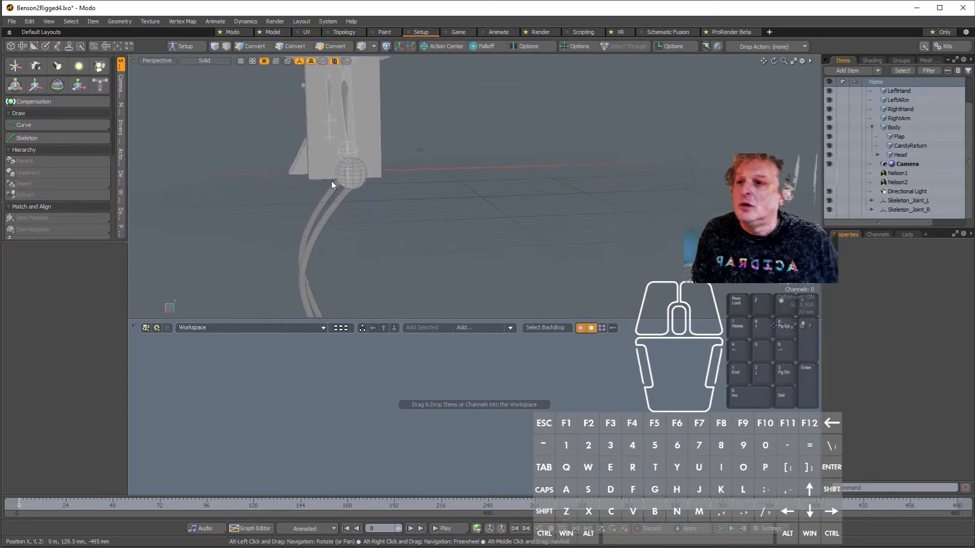
pyautogui.moveTo(76, 240); pyautogui.dragTo(80, 386)
pyautogui.click(44, 138)
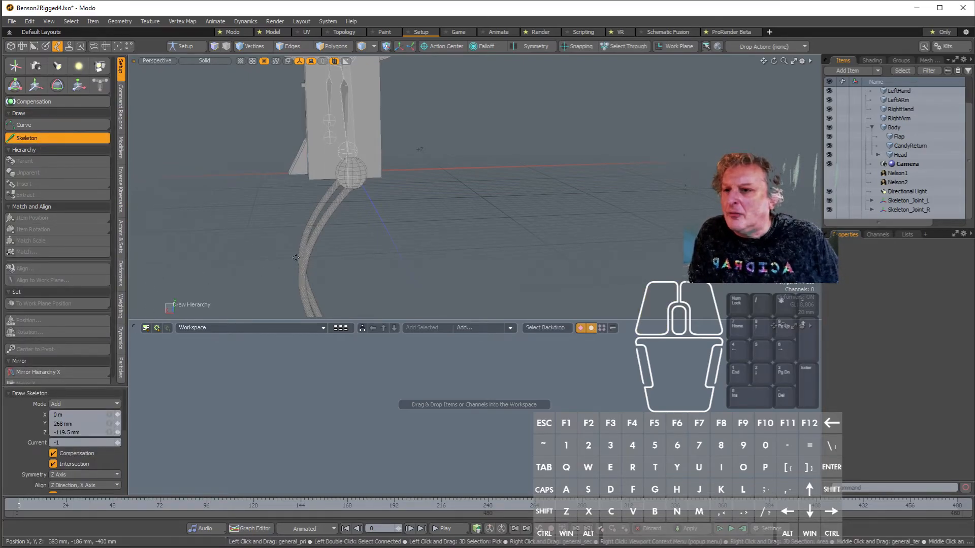
pyautogui.scroll(-2, 109, 400)
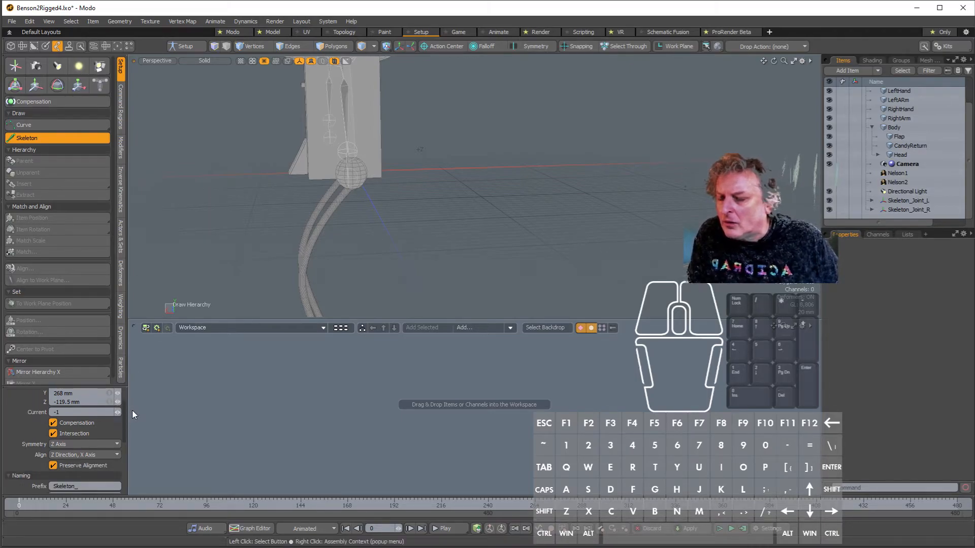
pyautogui.keyDown('alt'); pyautogui.moveTo(315, 168); pyautogui.dragTo(373, 181); pyautogui.keyUp('alt')
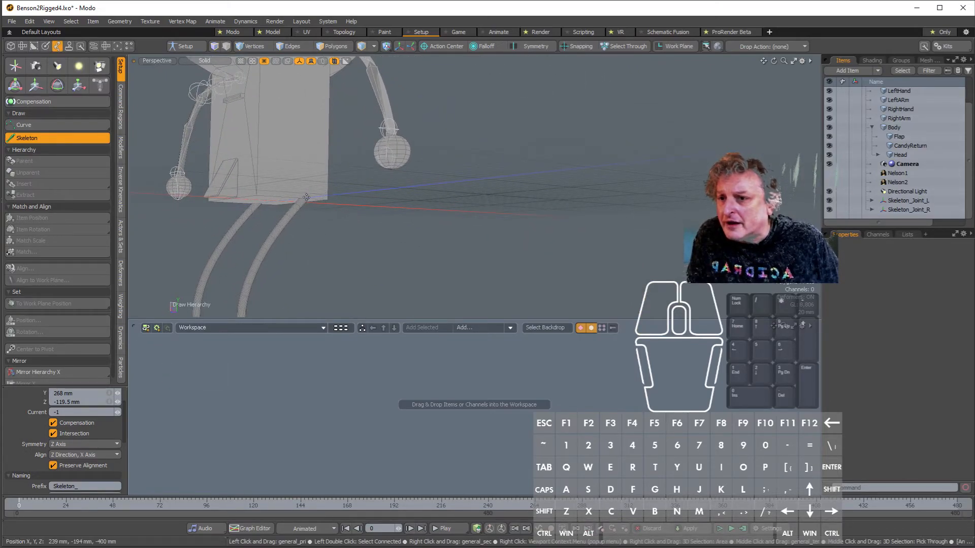
pyautogui.click(278, 200)
pyautogui.keyDown('alt'); pyautogui.moveTo(285, 204); pyautogui.dragTo(388, 202); pyautogui.keyUp('alt')
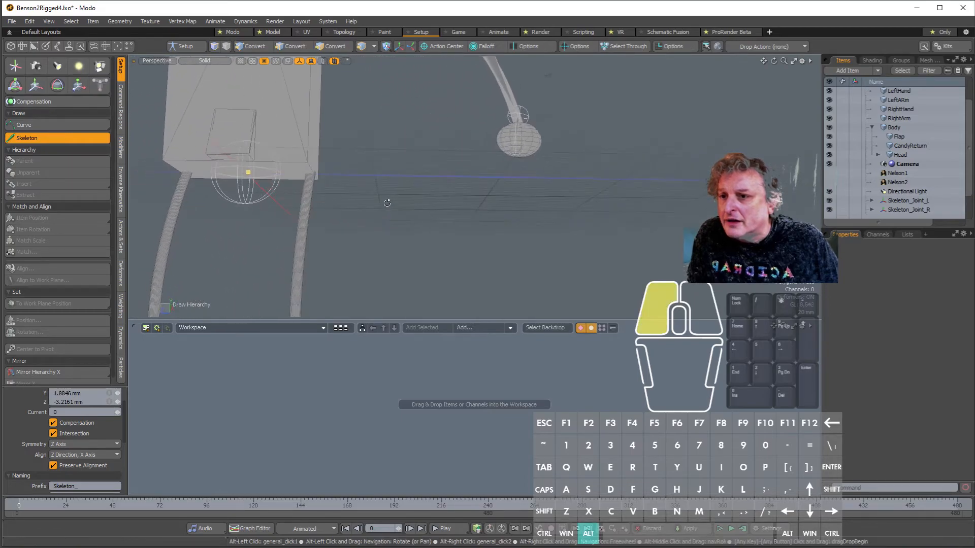
pyautogui.moveTo(293, 175); pyautogui.dragTo(310, 172)
# Step: Draw two mirrored joints down the legs and move the lower one inside the mesh at about Y -292 mm, Z -100 mm
pyautogui.moveTo(315, 238)
pyautogui.keyDown('alt'); pyautogui.mouseDown()
pyautogui.moveTo(257, 239)
pyautogui.moveTo(194, 182)
pyautogui.moveTo(150, 202)
pyautogui.mouseUp(); pyautogui.keyUp('alt')
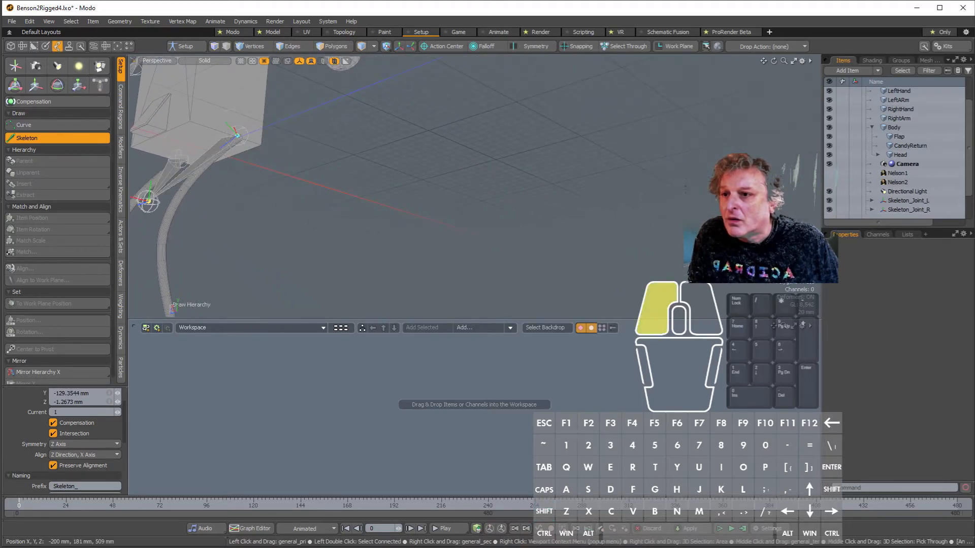
pyautogui.moveTo(206, 221); pyautogui.dragTo(222, 226)
pyautogui.moveTo(222, 226)
pyautogui.keyDown('alt'); pyautogui.mouseDown()
pyautogui.moveTo(289, 256)
pyautogui.moveTo(243, 242)
pyautogui.moveTo(332, 238)
pyautogui.moveTo(323, 235)
pyautogui.moveTo(301, 109)
pyautogui.mouseUp(); pyautogui.keyUp('alt')
pyautogui.click(215, 225)
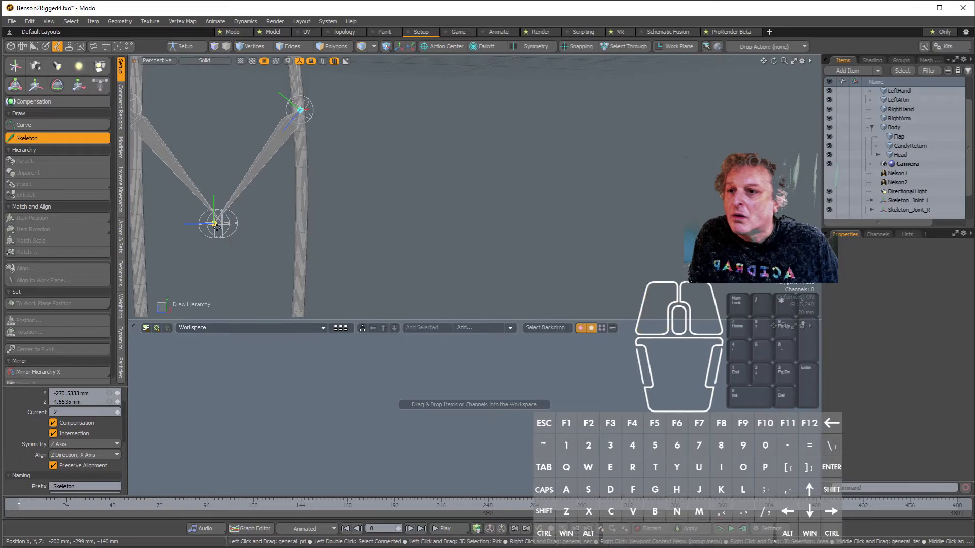
pyautogui.moveTo(217, 226); pyautogui.dragTo(217, 203)
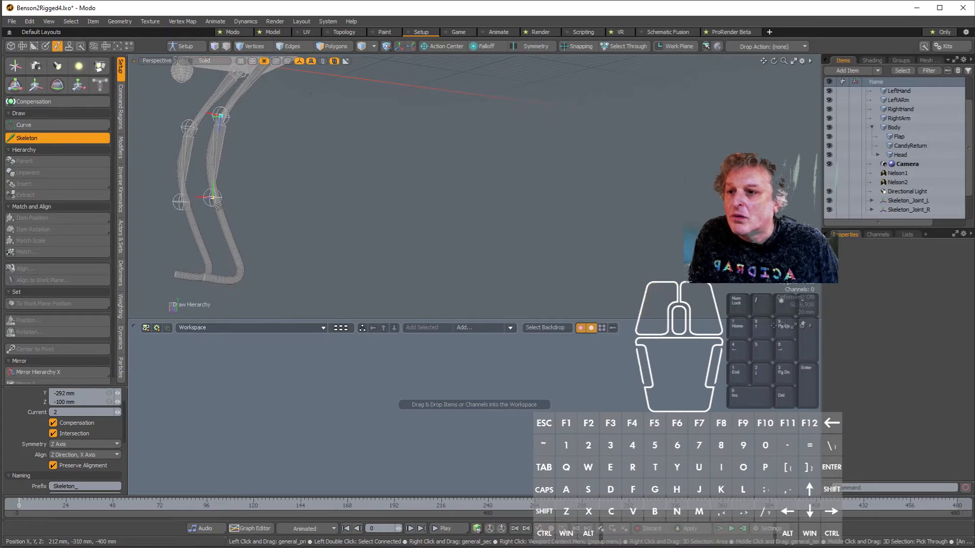
# Step: Add a mirrored joint on the lower shins at about Y -394 mm and move it sideways inside the leg mesh
pyautogui.click(217, 250)
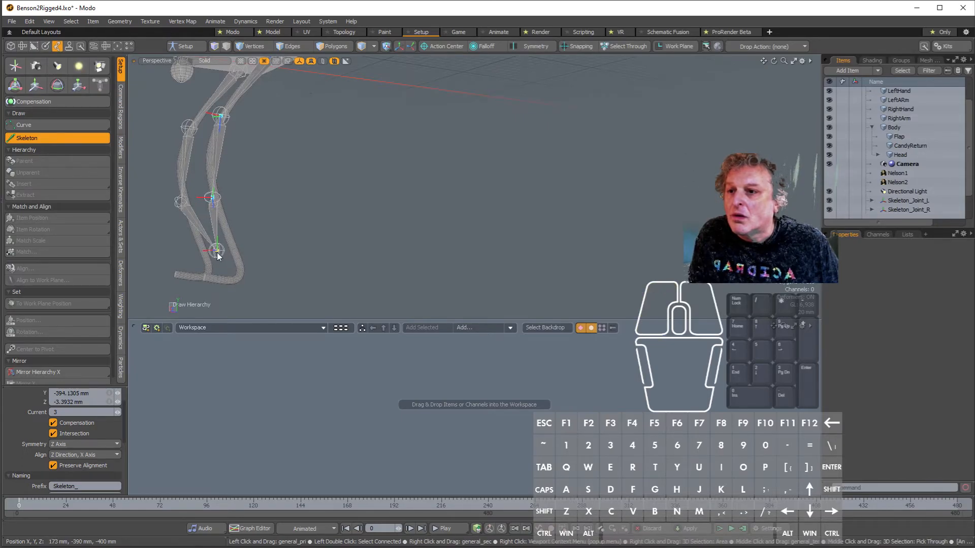
pyautogui.moveTo(217, 251); pyautogui.dragTo(356, 249)
pyautogui.hotkey('ctrl', 'z')
pyautogui.scroll(3, 200, 204)
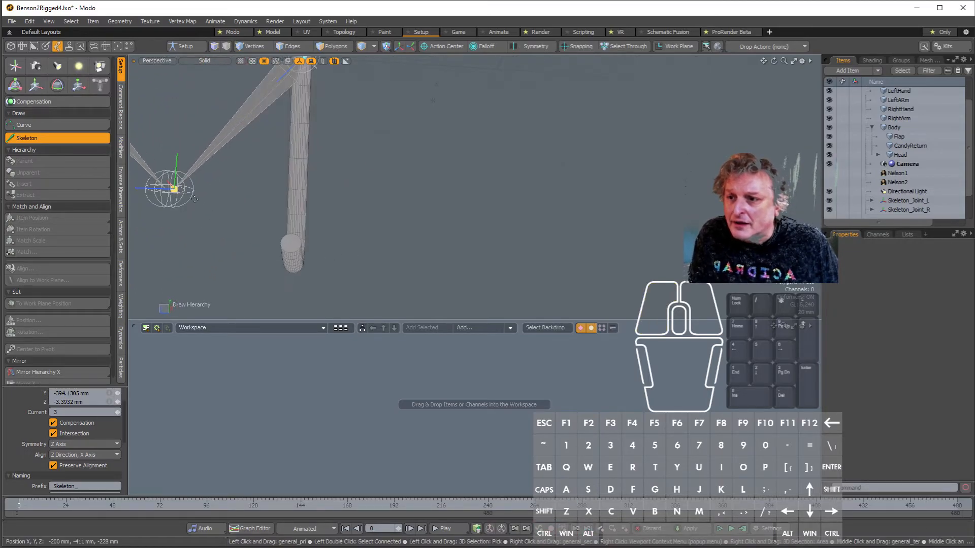
pyautogui.moveTo(175, 189); pyautogui.dragTo(300, 219)
pyautogui.keyDown('alt'); pyautogui.moveTo(300, 220); pyautogui.dragTo(277, 181); pyautogui.keyUp('alt')
pyautogui.click(205, 216)
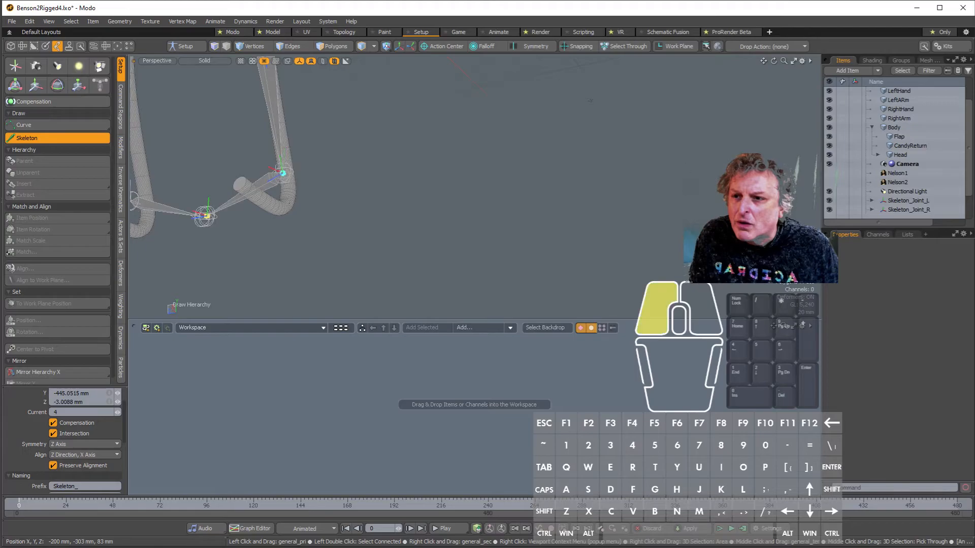
pyautogui.moveTo(205, 216); pyautogui.dragTo(275, 207)
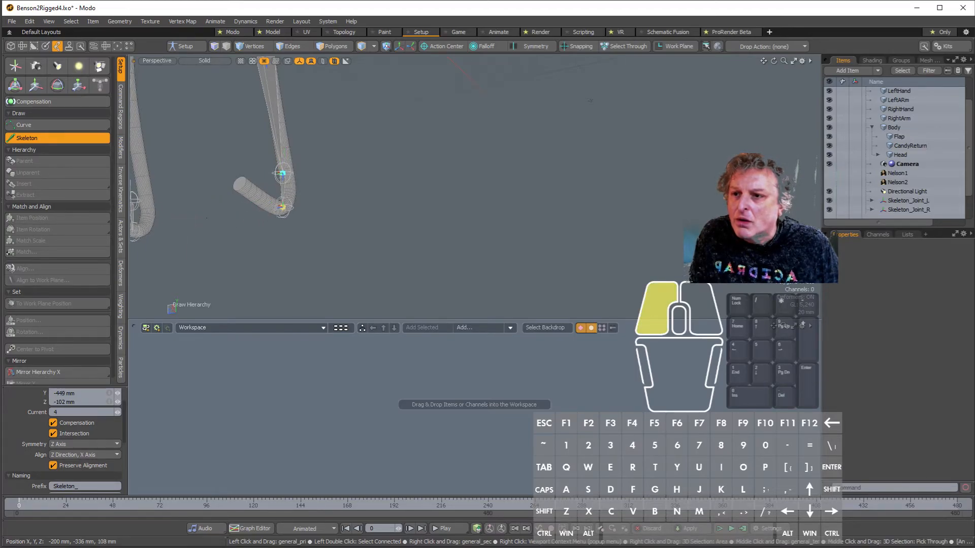
pyautogui.moveTo(246, 188); pyautogui.dragTo(247, 184)
pyautogui.keyDown('alt'); pyautogui.moveTo(247, 184); pyautogui.dragTo(264, 219); pyautogui.keyUp('alt')
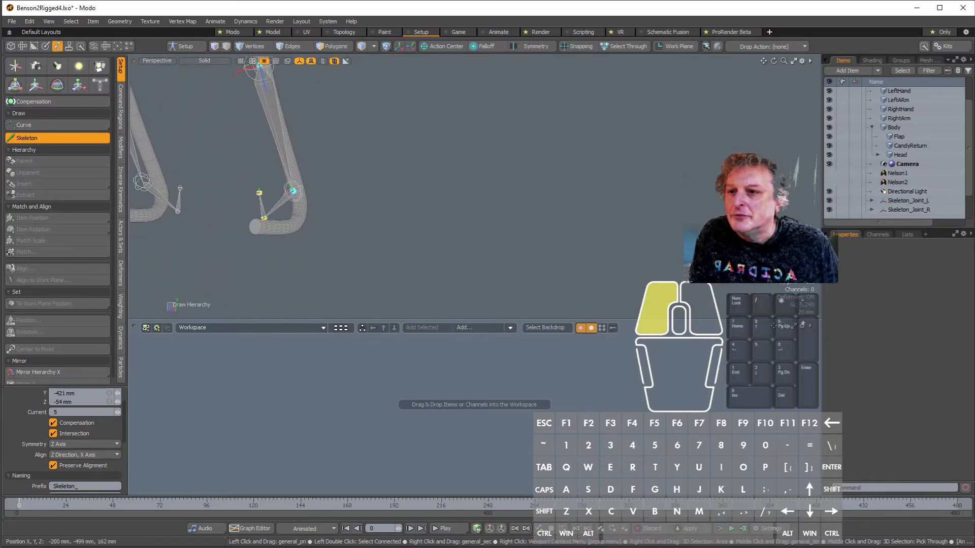
pyautogui.hotkey('ctrl', 'z')
# Step: Add a mirrored end joint at the feet and move it to about Y -486 mm, Z -105 mm
pyautogui.click(264, 221)
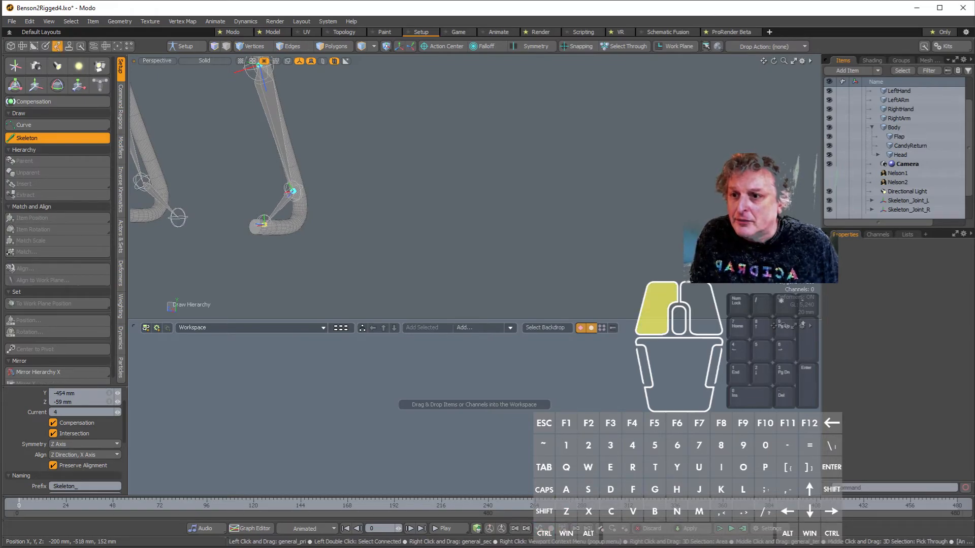
pyautogui.moveTo(264, 225); pyautogui.dragTo(406, 246)
pyautogui.moveTo(400, 210); pyautogui.dragTo(389, 213)
pyautogui.moveTo(406, 245); pyautogui.dragTo(344, 167)
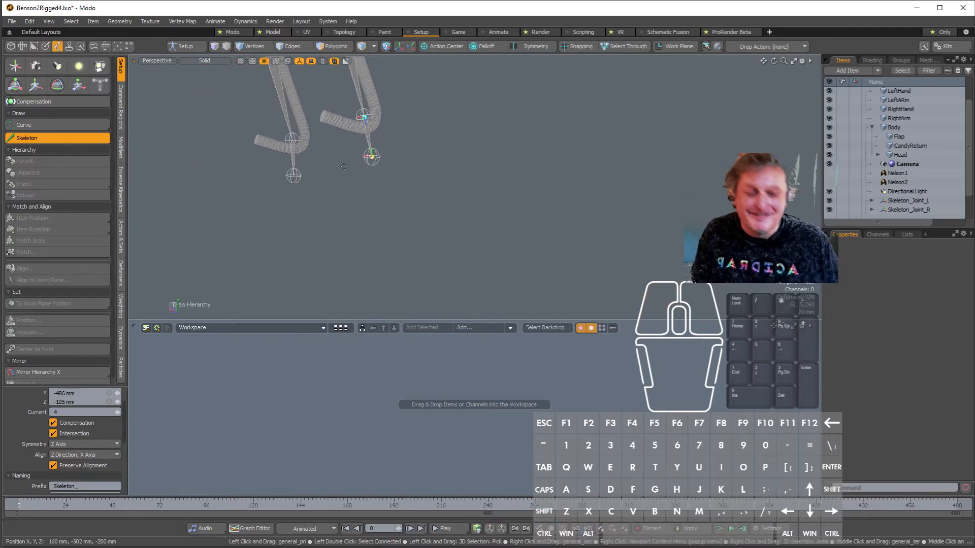
# Step: Fit the leg joints to the bends of the mesh in the front view, placing the shin joint at X 114.5 mm, Y -279.5 mm
pyautogui.press('KP_1')
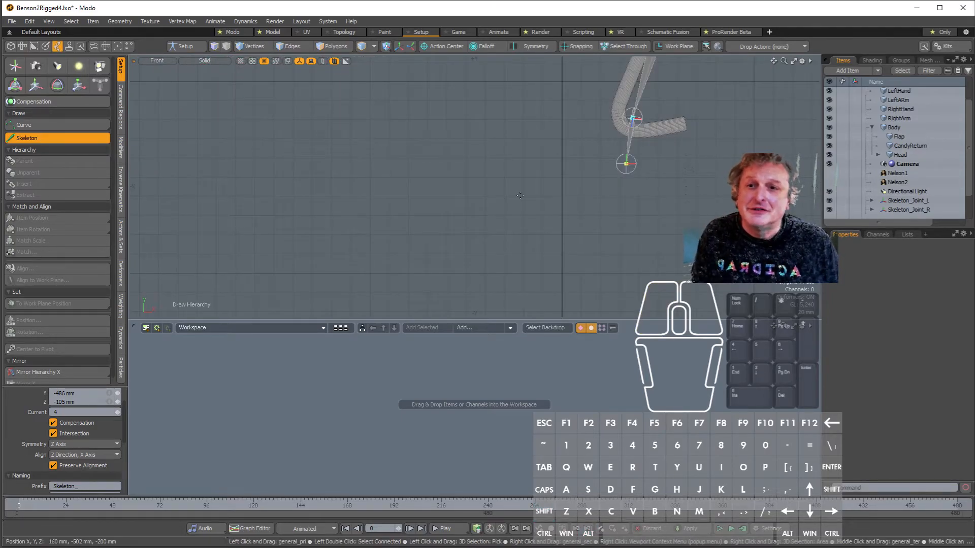
pyautogui.scroll(2, 598, 113)
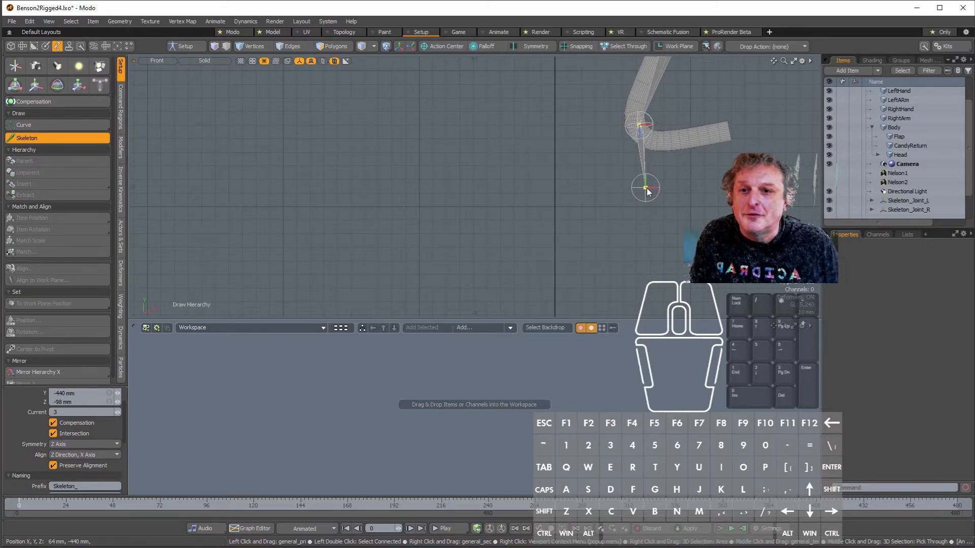
pyautogui.moveTo(634, 123); pyautogui.dragTo(495, 383)
pyautogui.moveTo(569, 185); pyautogui.dragTo(563, 348)
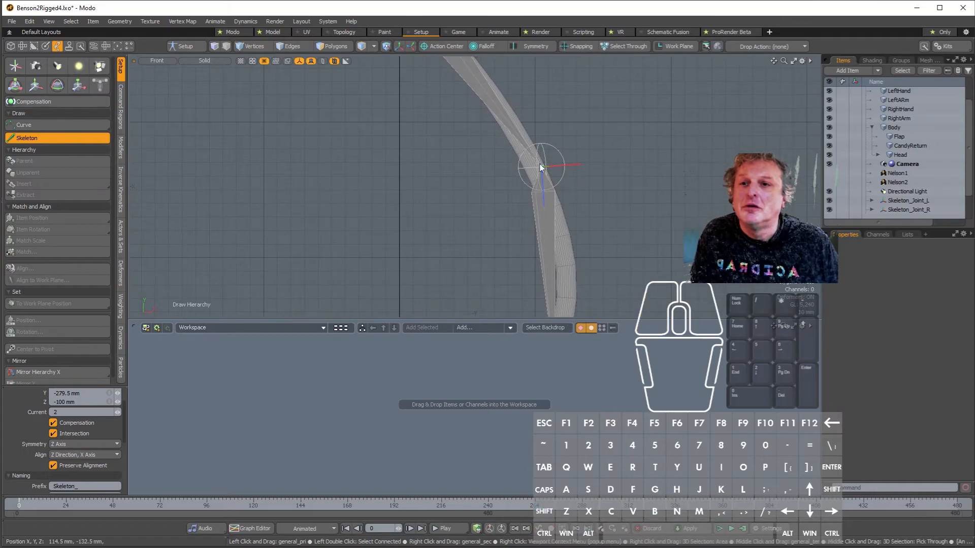
pyautogui.scroll(-2, 587, 163)
pyautogui.keyDown('alt'); pyautogui.moveTo(572, 189); pyautogui.dragTo(571, 232); pyautogui.keyUp('alt')
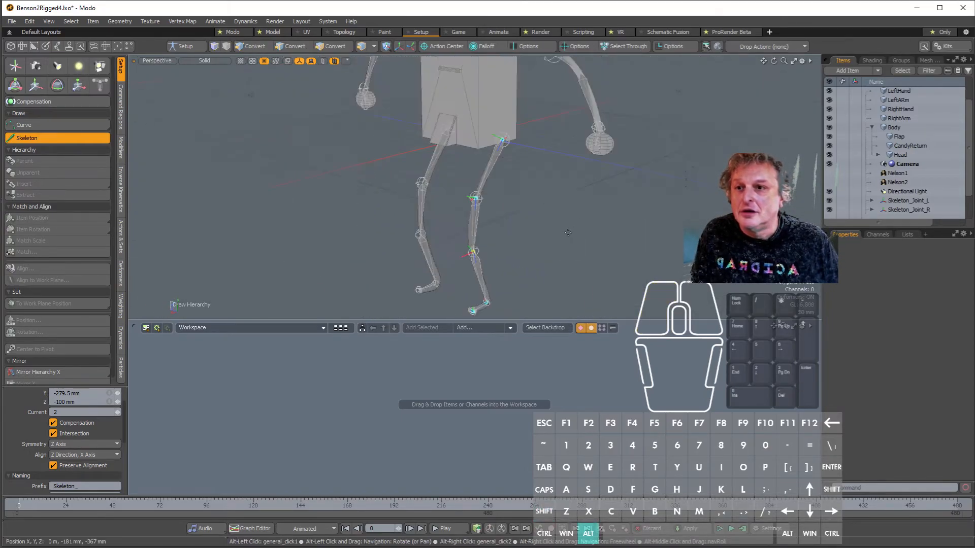
pyautogui.scroll(-1, 560, 234)
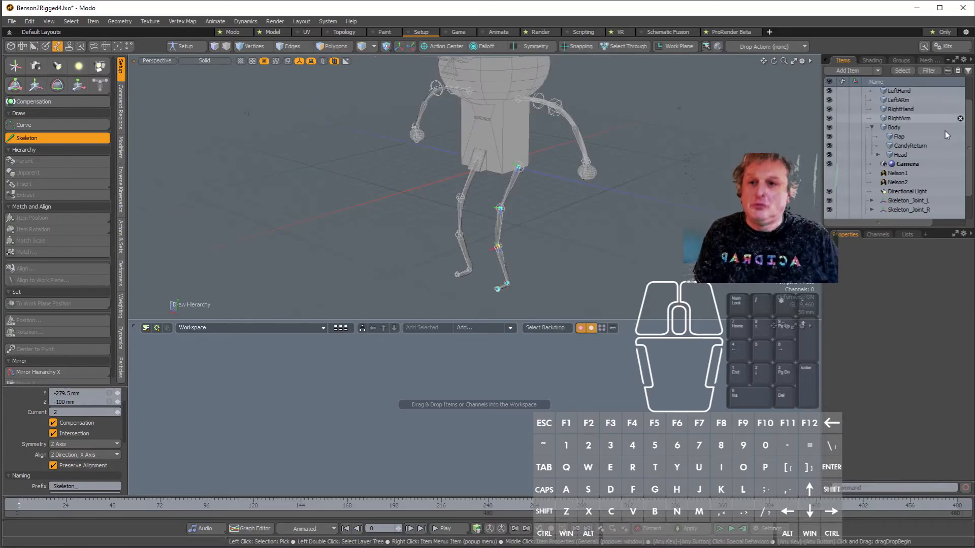
# Step: Select the four root joints in the item list one by one to check which arm or leg chain each belongs to
pyautogui.moveTo(962, 118); pyautogui.dragTo(964, 123)
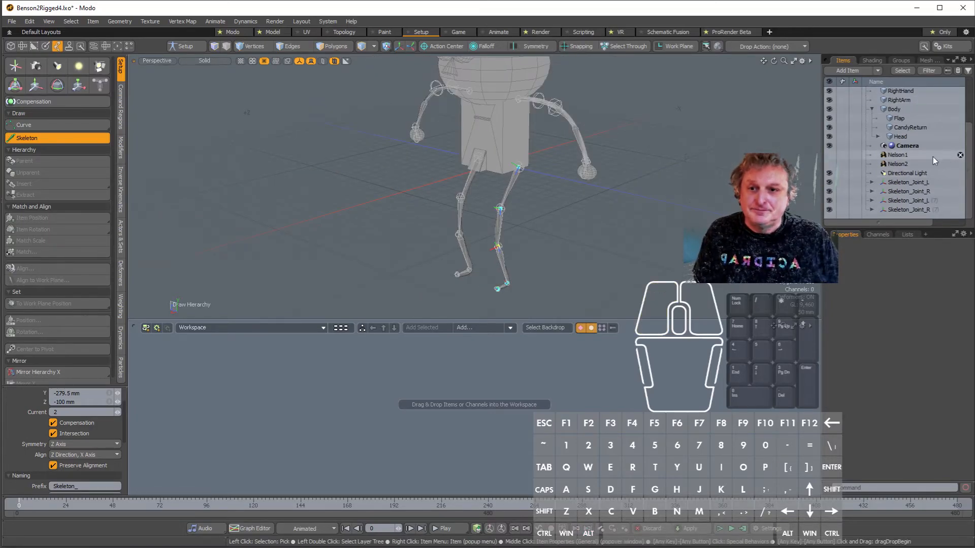
pyautogui.click(904, 182)
pyautogui.click(903, 193)
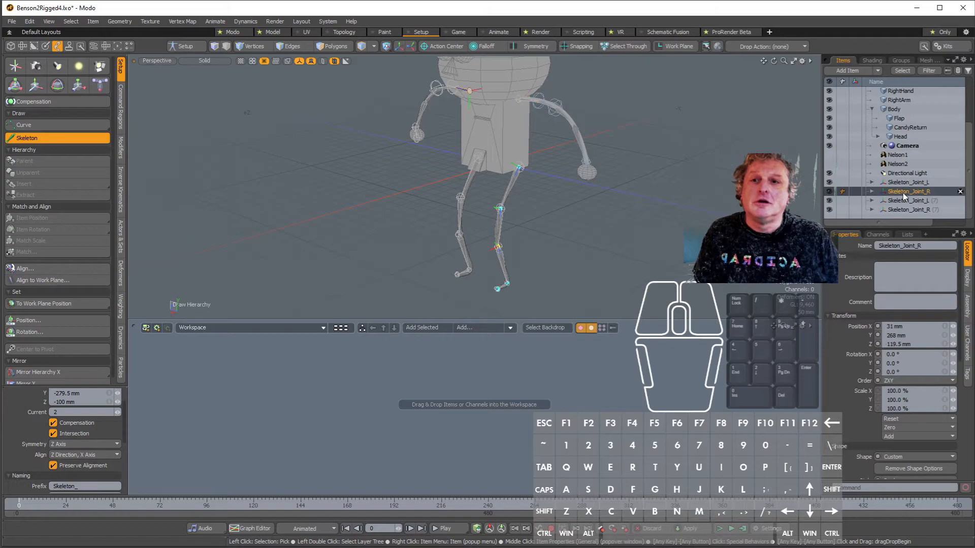
pyautogui.click(908, 184)
pyautogui.click(902, 193)
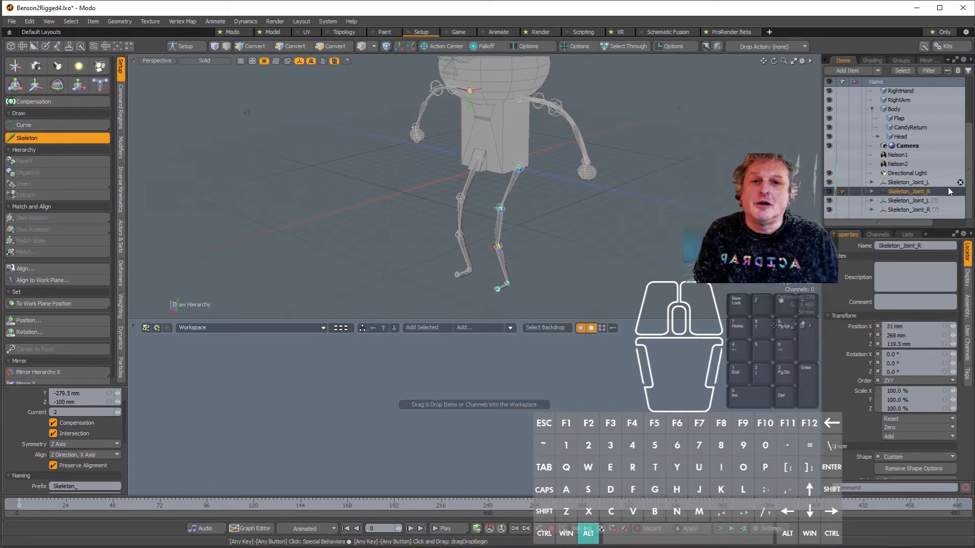
pyautogui.click(900, 201)
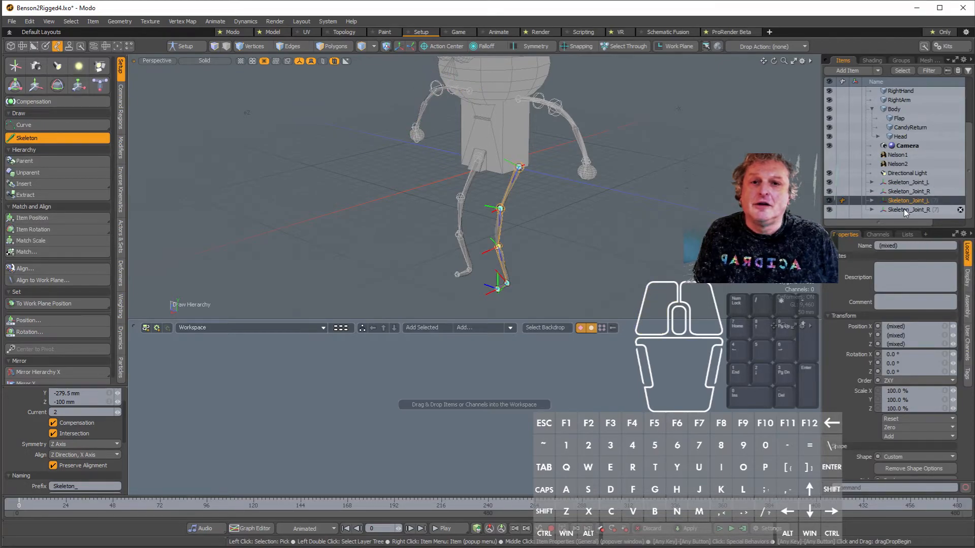
pyautogui.click(904, 209)
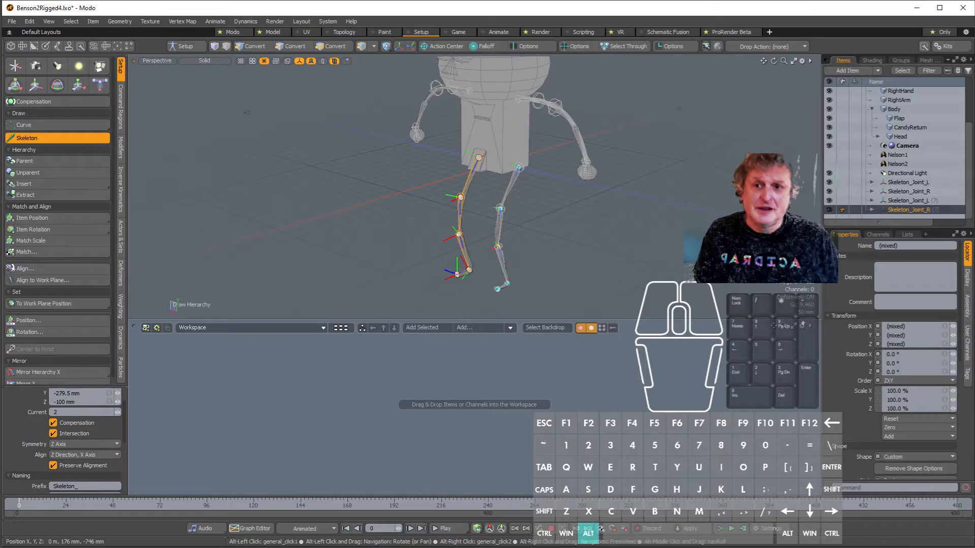
pyautogui.scroll(3, 736, 191)
pyautogui.keyDown('alt'); pyautogui.moveTo(610, 228); pyautogui.dragTo(659, 215); pyautogui.keyUp('alt')
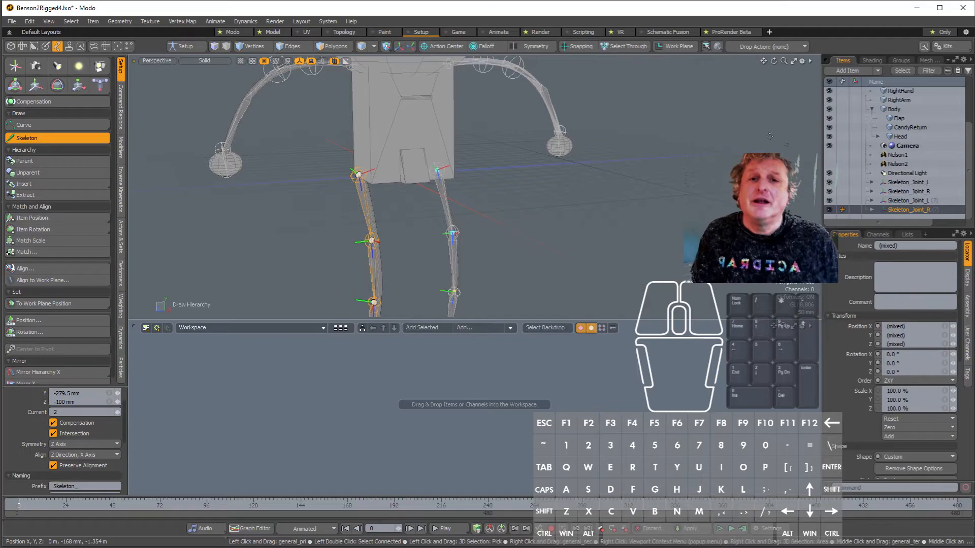
# Step: Parent all four root joints to the Body item and undo the stray joint pair placed beside the legs
pyautogui.click(913, 184)
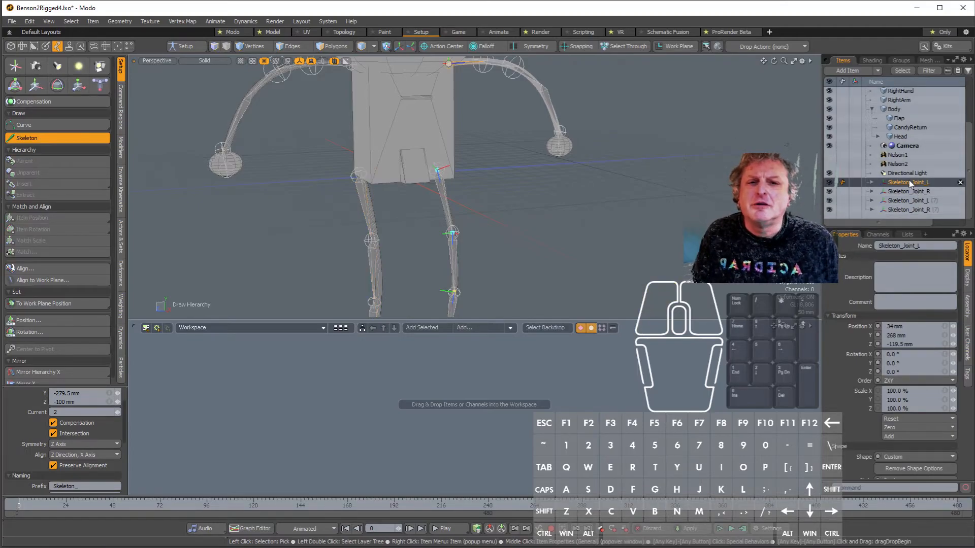
pyautogui.keyDown('shift'); pyautogui.click(903, 211); pyautogui.keyUp('shift')
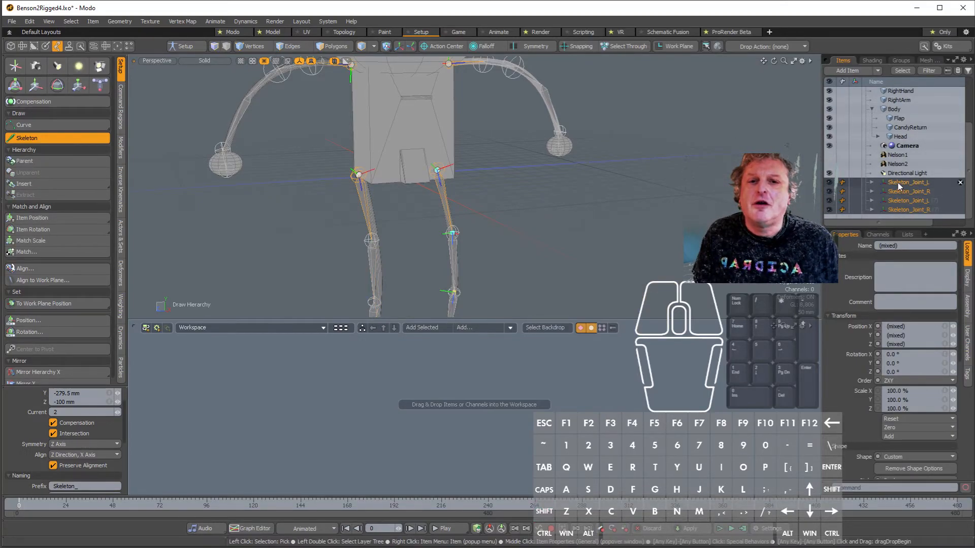
pyautogui.moveTo(917, 108); pyautogui.dragTo(917, 109)
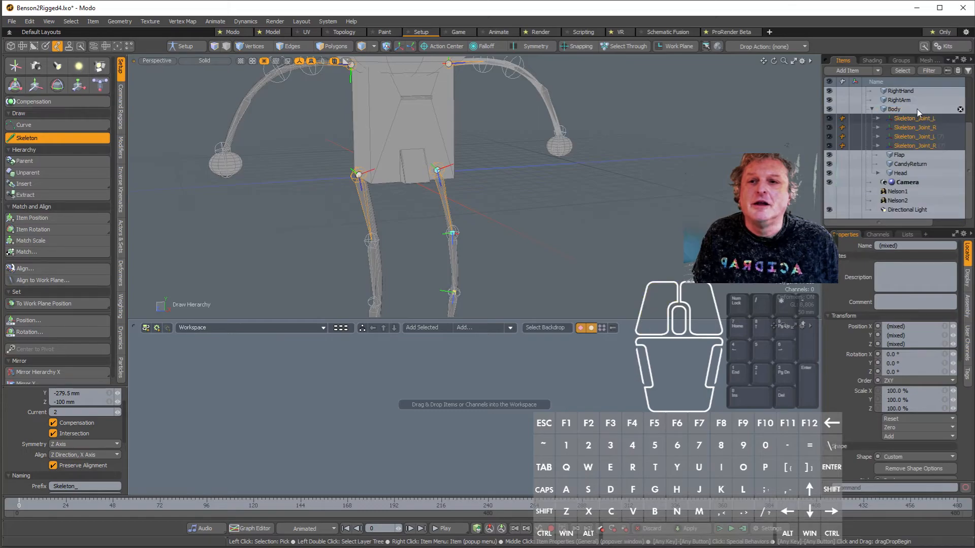
pyautogui.click(507, 180)
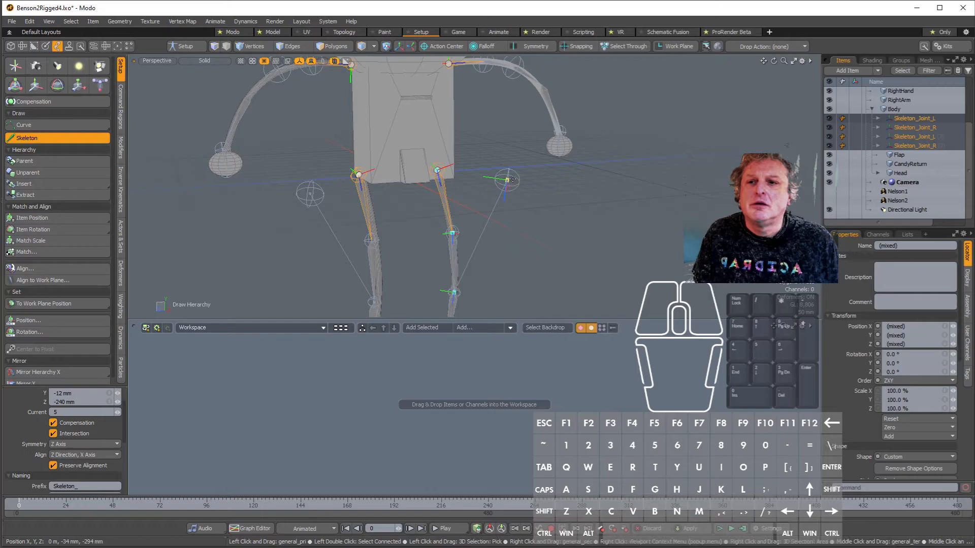
pyautogui.hotkey('ctrl', 'z')
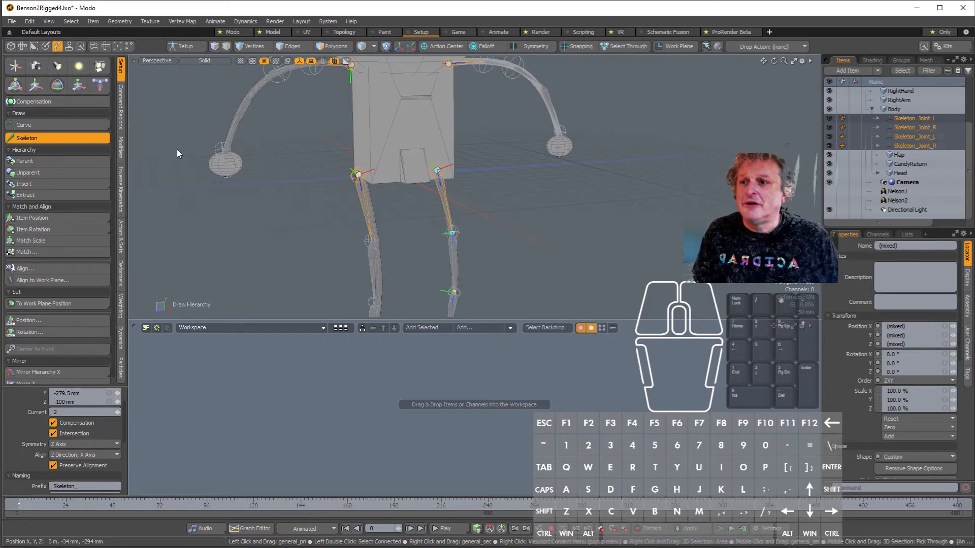
# Step: Restart the Skeleton tool, select the Skeleton_Joint_L arm chain under Body and switch on Setup mode
pyautogui.press('space')
pyautogui.click(75, 139)
pyautogui.keyDown('alt'); pyautogui.moveTo(551, 221); pyautogui.dragTo(529, 223); pyautogui.keyUp('alt')
pyautogui.scroll(2, 886, 145)
pyautogui.scroll(3, 627, 173)
pyautogui.keyDown('alt'); pyautogui.keyDown('shift'); pyautogui.moveTo(530, 176); pyautogui.dragTo(671, 338); pyautogui.keyUp('shift'); pyautogui.keyUp('alt')
pyautogui.keyDown('alt'); pyautogui.moveTo(630, 269); pyautogui.dragTo(665, 171); pyautogui.keyUp('alt')
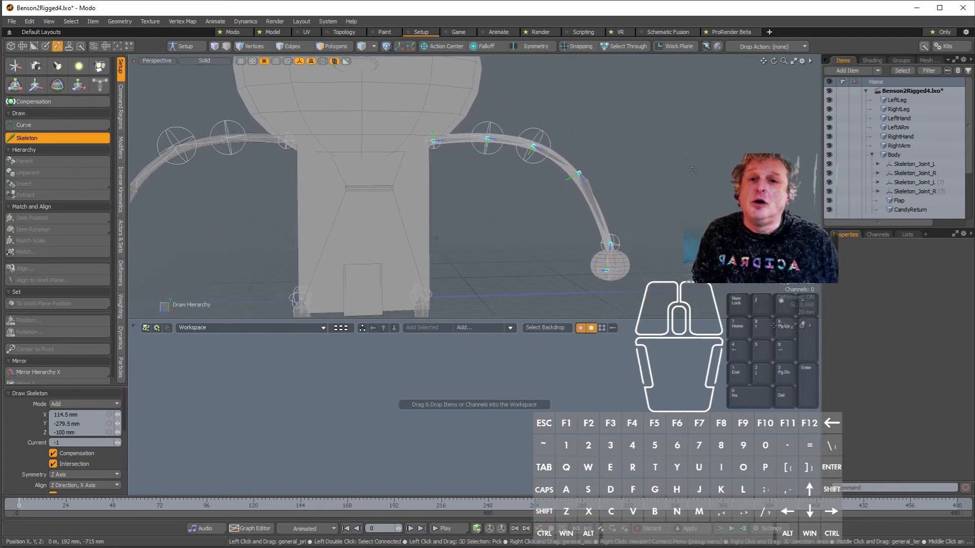
pyautogui.click(920, 165)
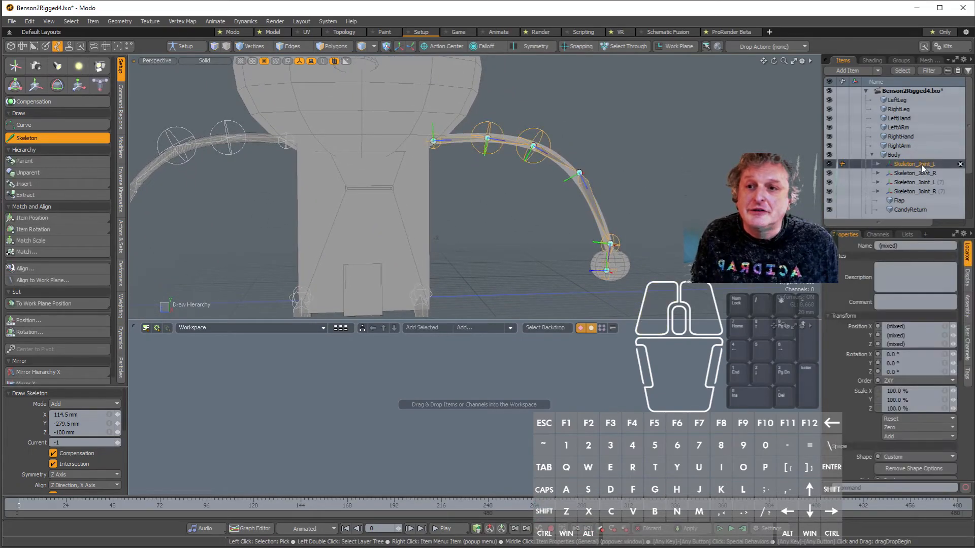
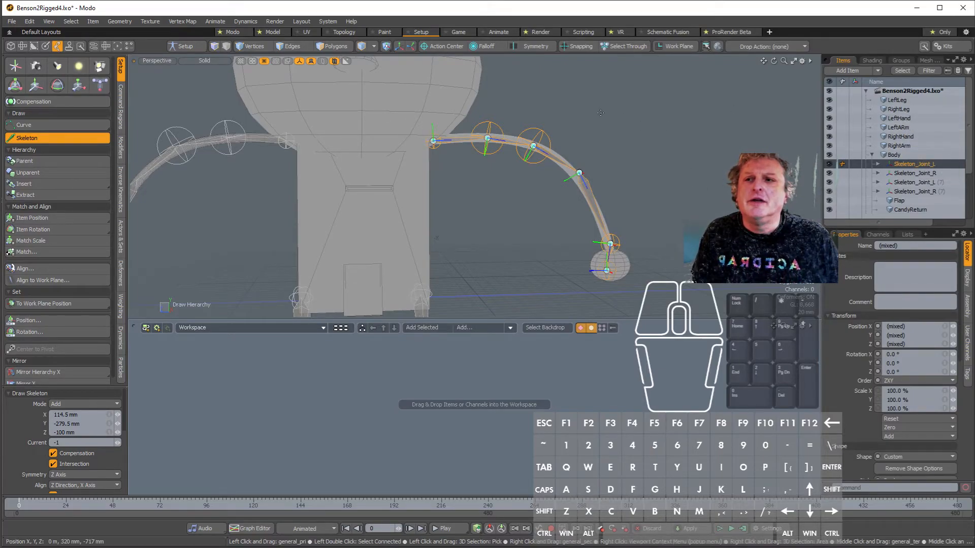
pyautogui.click(181, 46)
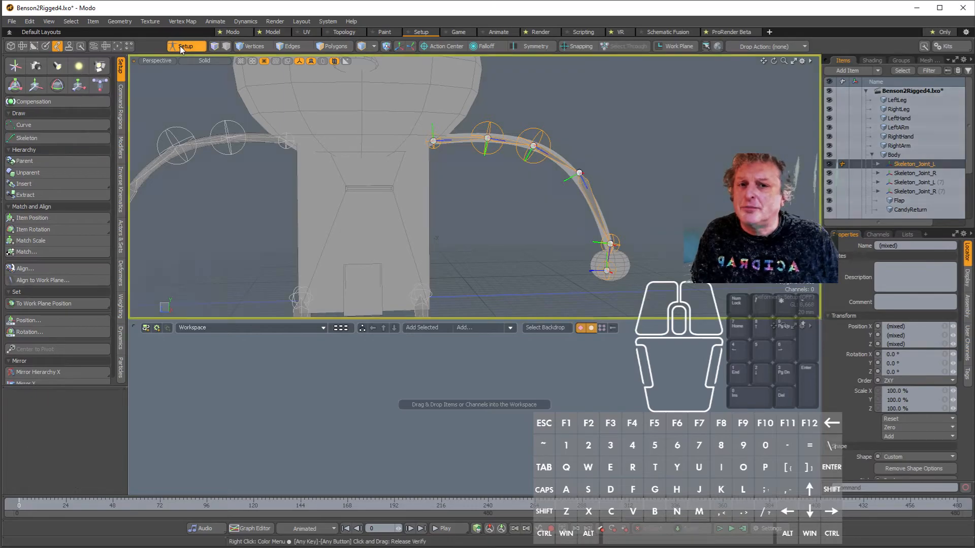
# Step: Select the Skeleton_Joint_L chain and the LeftHand and LeftArm meshes in turn to check which arm each belongs to
pyautogui.click(897, 118)
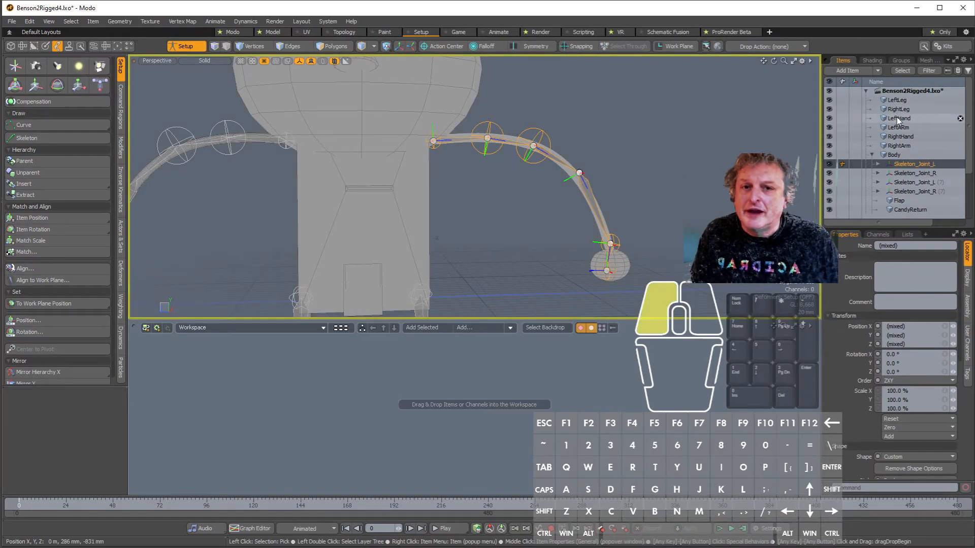
pyautogui.click(916, 165)
pyautogui.doubleClick(917, 165)
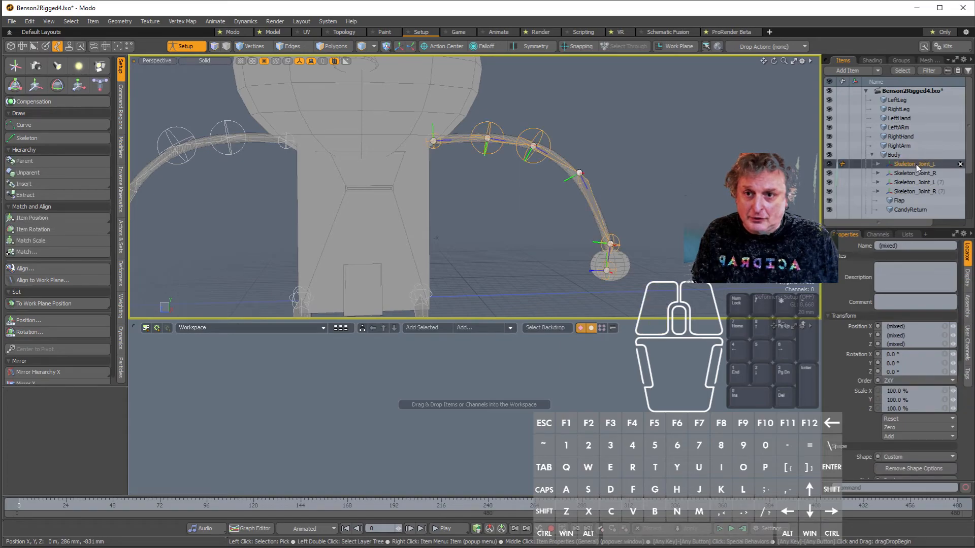
pyautogui.click(900, 120)
pyautogui.keyDown('ctrl'); pyautogui.click(900, 129); pyautogui.keyUp('ctrl')
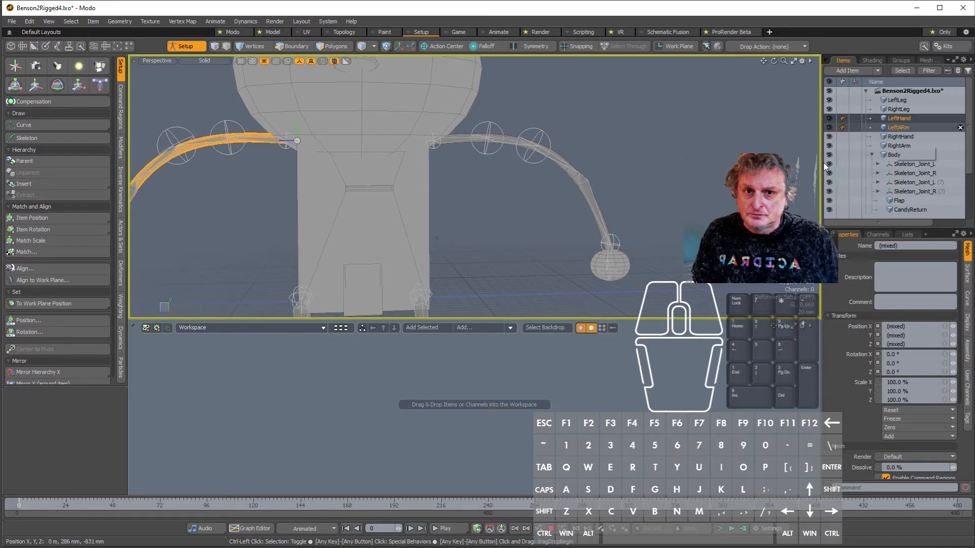
# Step: Bind the RightLeg and RightHand meshes to the Skeleton_Joint_L arm chain using the Heat bind type
pyautogui.click(921, 166)
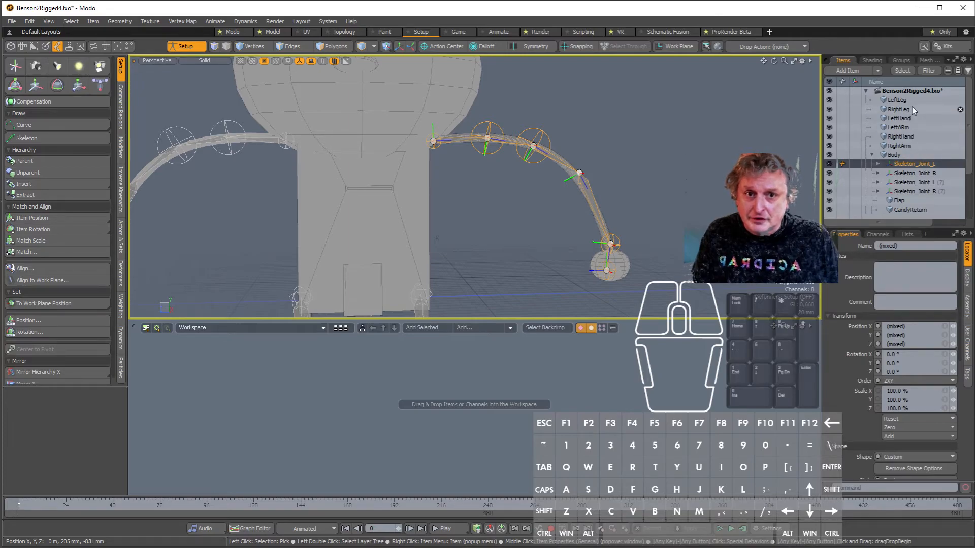
pyautogui.press('ctrl')
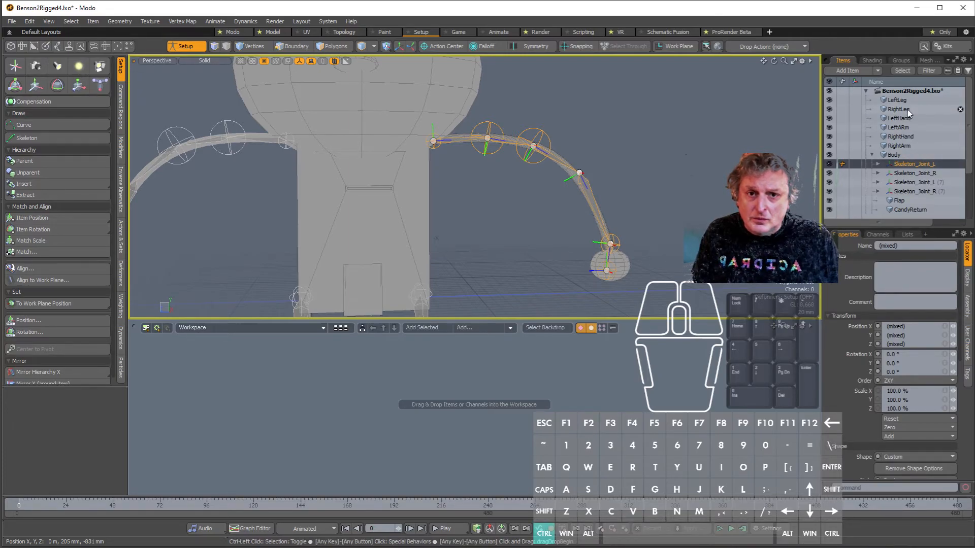
pyautogui.keyDown('ctrl'); pyautogui.click(907, 110); pyautogui.keyUp('ctrl')
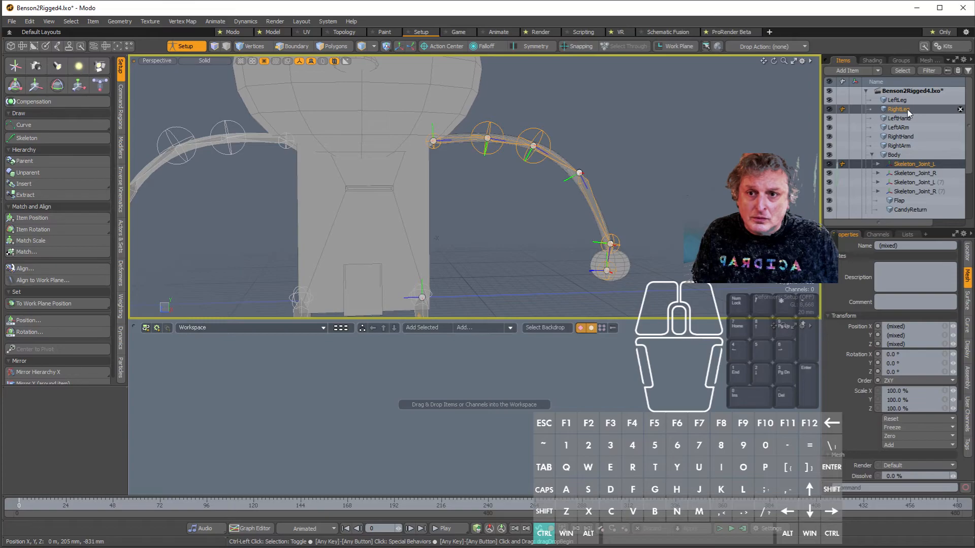
pyautogui.keyDown('ctrl'); pyautogui.click(905, 139); pyautogui.keyUp('ctrl')
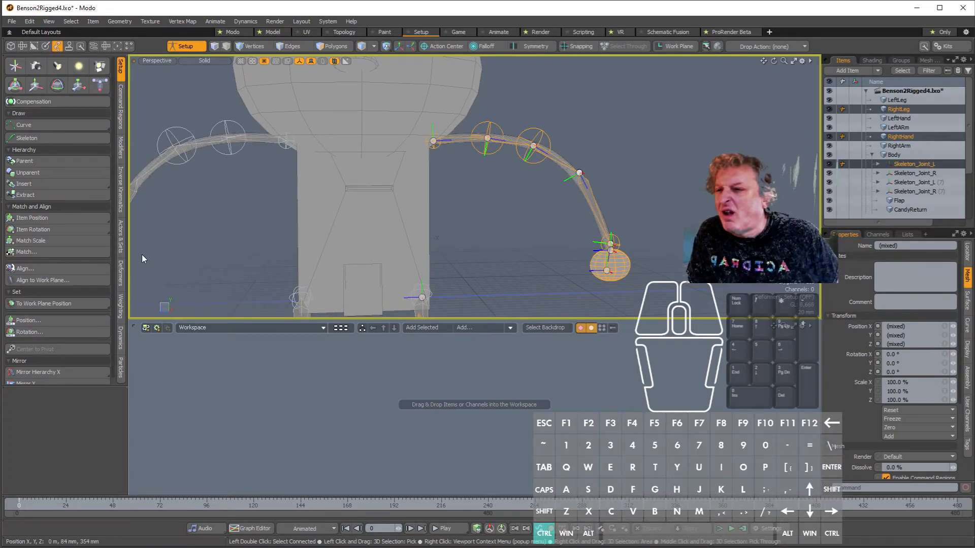
pyautogui.click(122, 271)
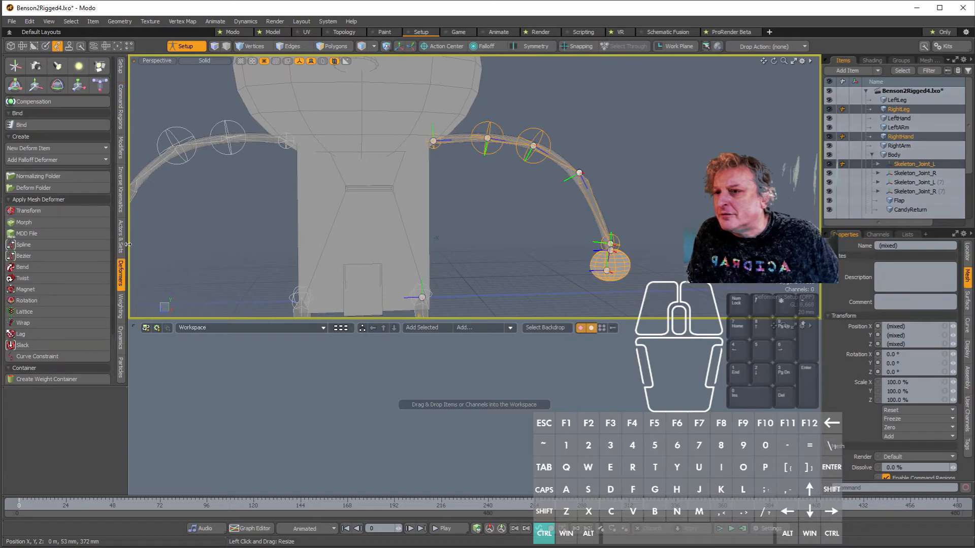
pyautogui.click(70, 128)
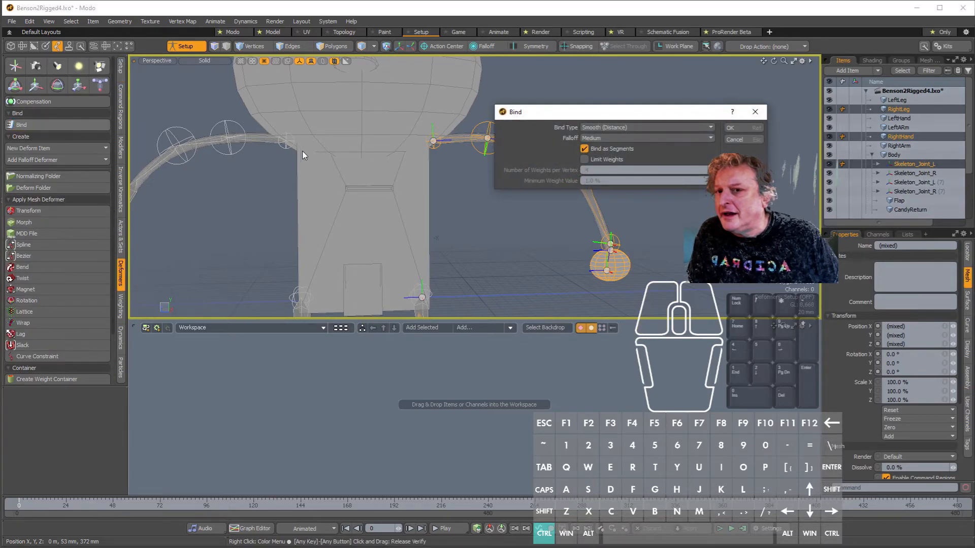
pyautogui.click(629, 126)
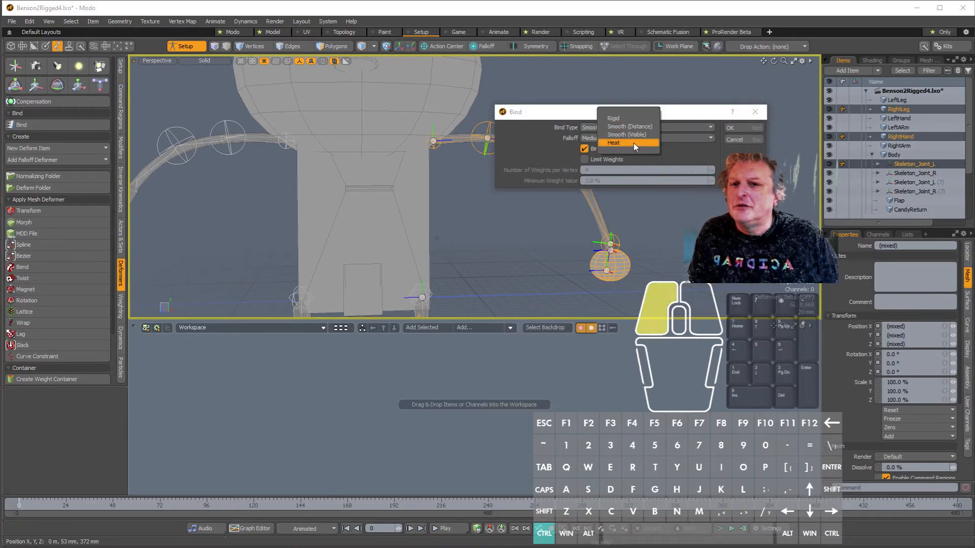
pyautogui.click(634, 143)
pyautogui.click(748, 128)
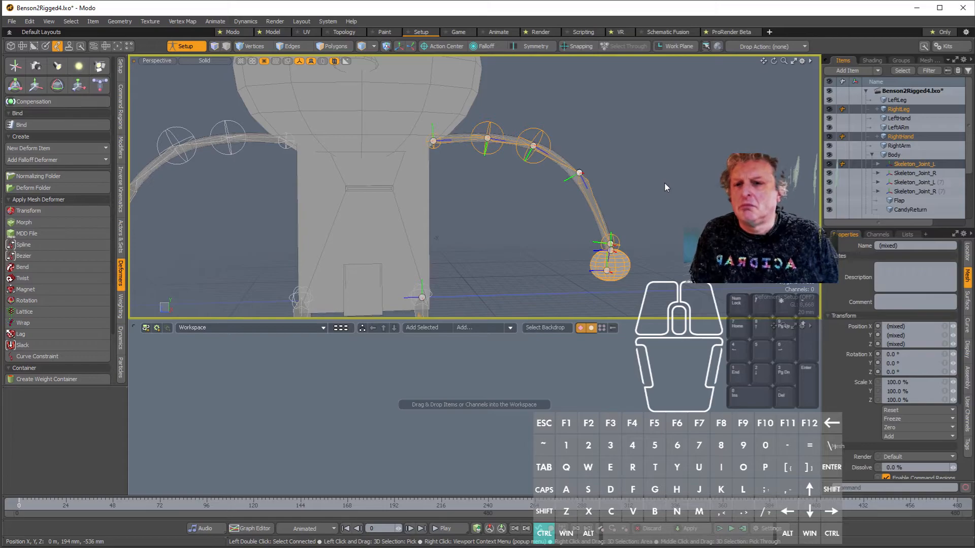
# Step: Switch the viewport shading to Vertex Map and inspect the bind weights on the hand and leg
pyautogui.click(208, 61)
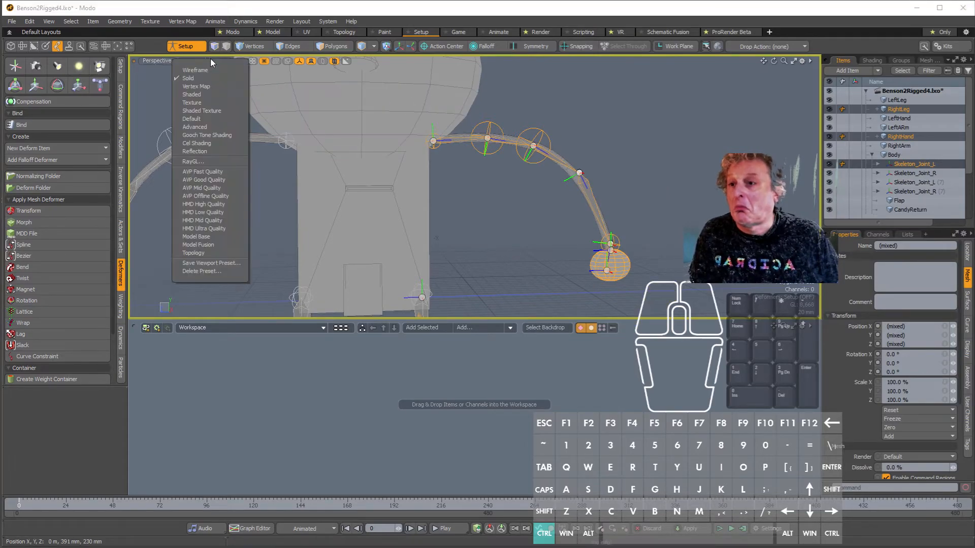
pyautogui.click(232, 87)
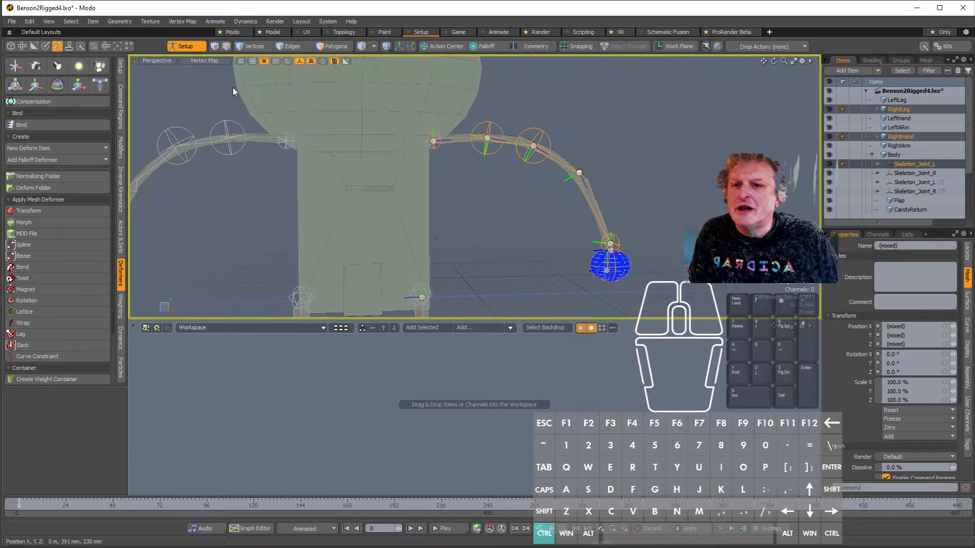
pyautogui.moveTo(566, 159)
pyautogui.keyDown('alt'); pyautogui.mouseDown()
pyautogui.moveTo(257, 177)
pyautogui.moveTo(579, 153)
pyautogui.mouseUp(); pyautogui.keyUp('alt')
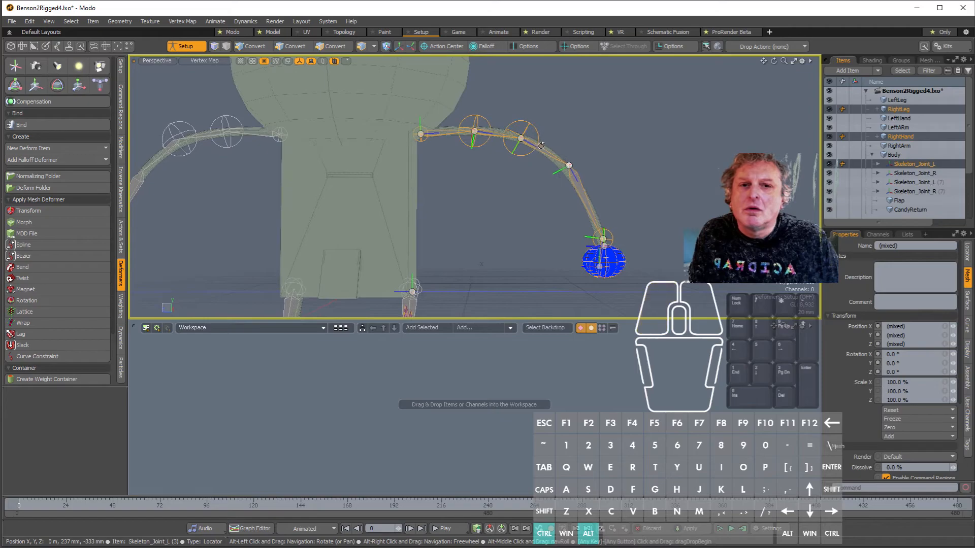
pyautogui.keyDown('alt'); pyautogui.keyDown('shift'); pyautogui.moveTo(683, 193); pyautogui.dragTo(679, 57); pyautogui.keyUp('shift'); pyautogui.keyUp('alt')
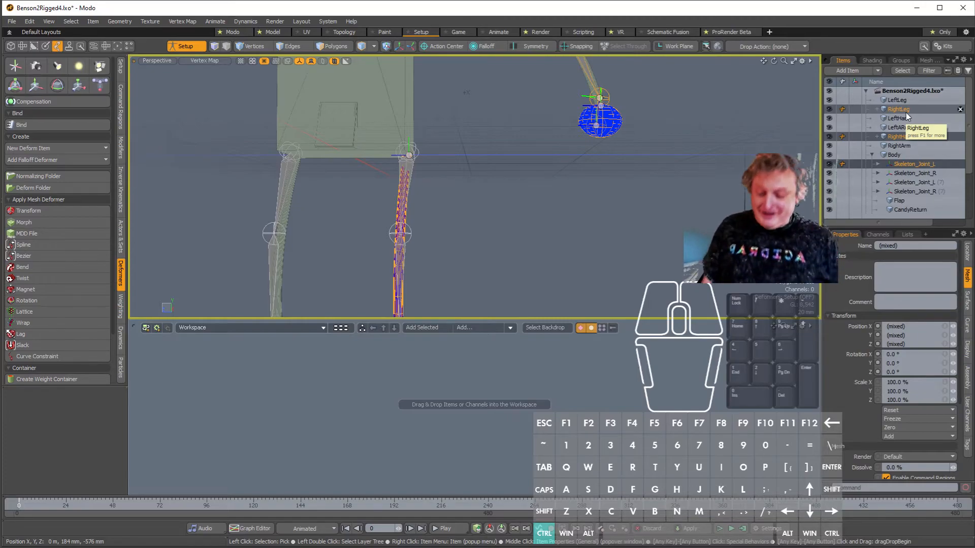
# Step: Undo the bind and the selection of the RightLeg and RightHand meshes
pyautogui.hotkey('ctrl', 'z')
pyautogui.hotkey('ctrl', 'z')
pyautogui.hotkey('ctrl', 'z')
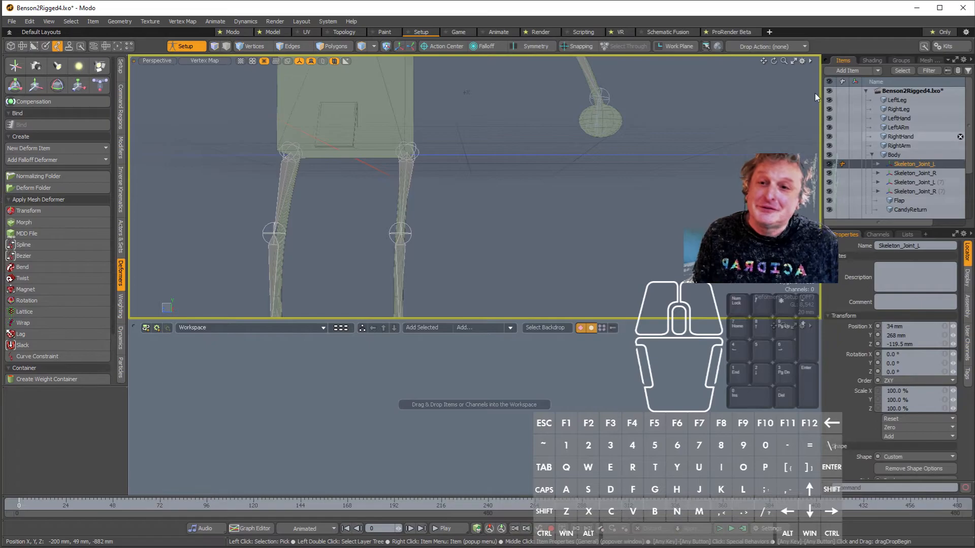
# Step: Bind the RightHand and RightArm meshes to the whole Skeleton_Joint_L arm chain using the Heat bind type
pyautogui.click(912, 138)
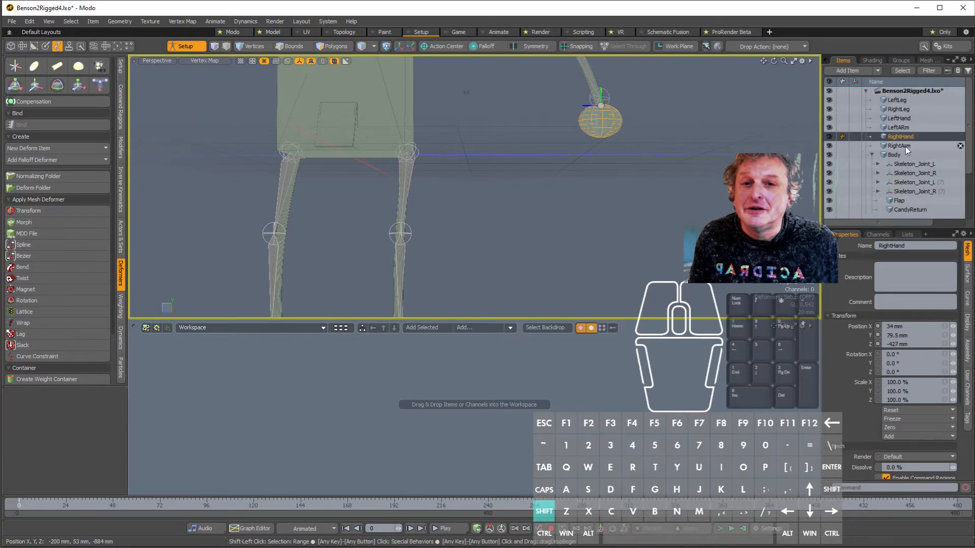
pyautogui.keyDown('shift'); pyautogui.click(904, 148); pyautogui.keyUp('shift')
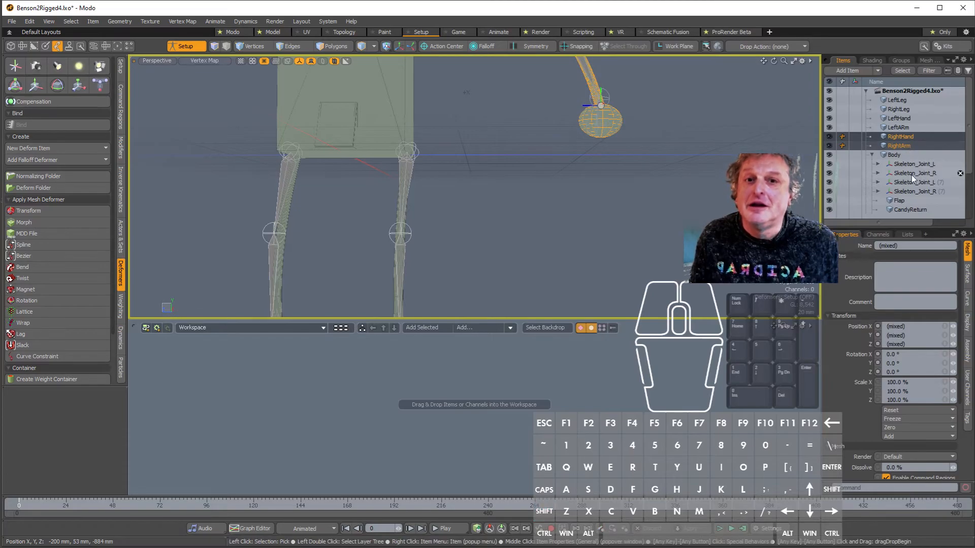
pyautogui.click(922, 164)
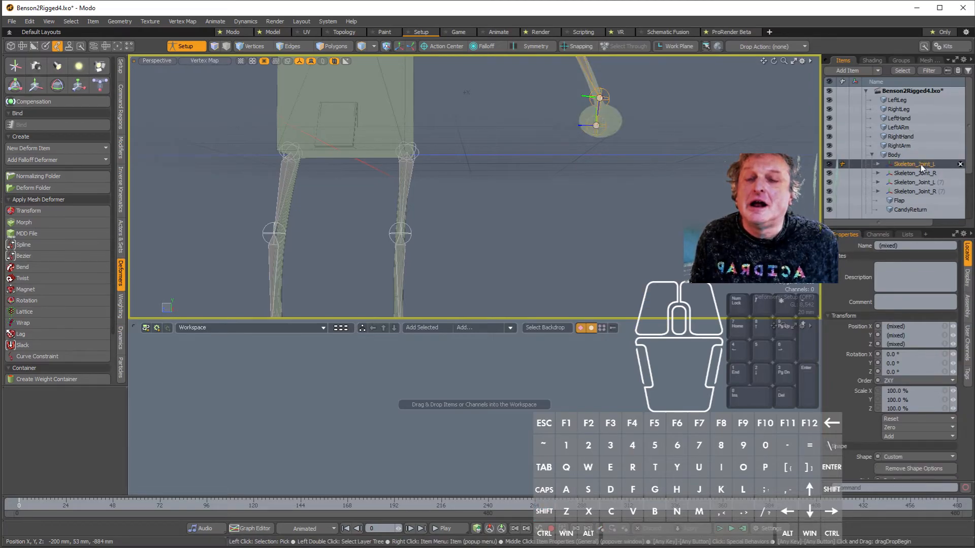
pyautogui.keyDown('alt'); pyautogui.keyDown('shift'); pyautogui.moveTo(518, 152); pyautogui.dragTo(550, 278); pyautogui.keyUp('shift'); pyautogui.keyUp('alt')
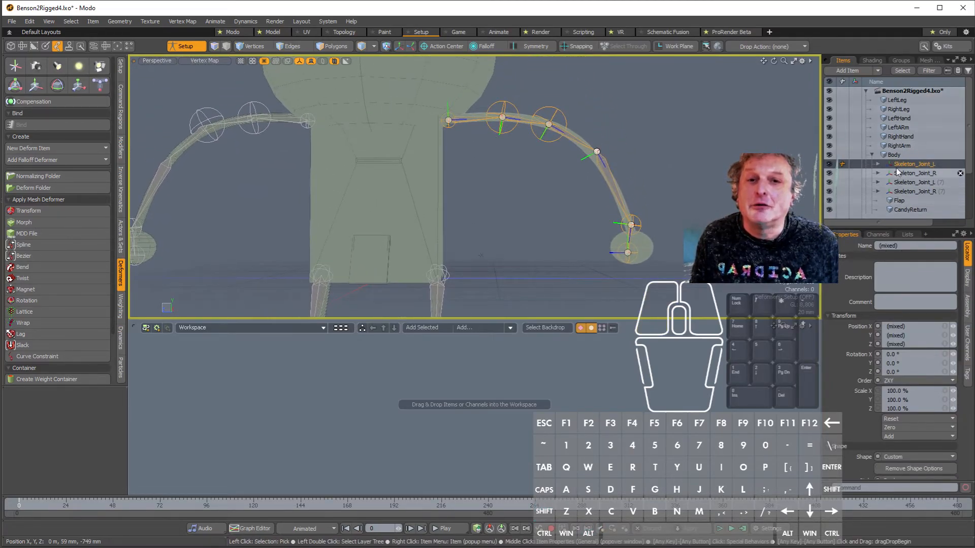
pyautogui.keyDown('ctrl'); pyautogui.click(900, 137); pyautogui.keyUp('ctrl')
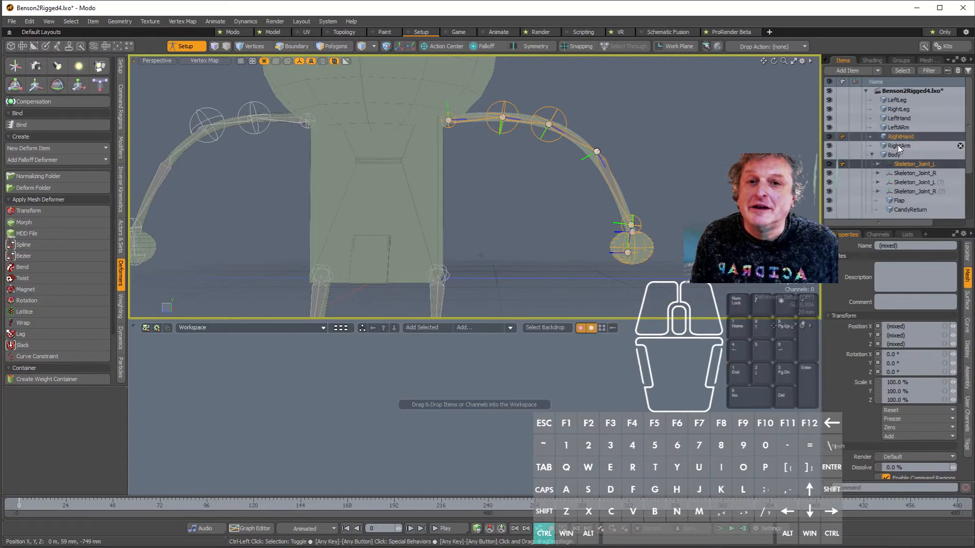
pyautogui.keyDown('ctrl'); pyautogui.click(898, 146); pyautogui.keyUp('ctrl')
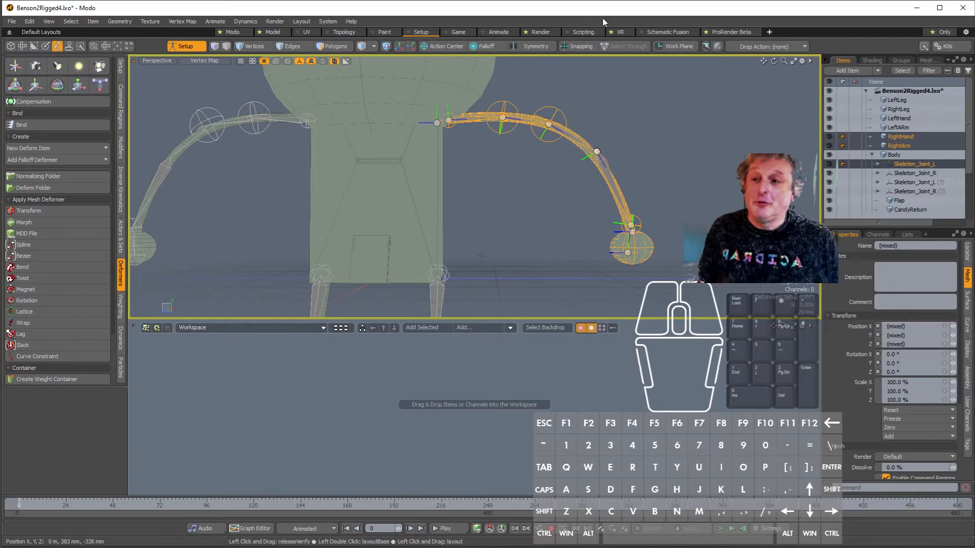
pyautogui.click(42, 127)
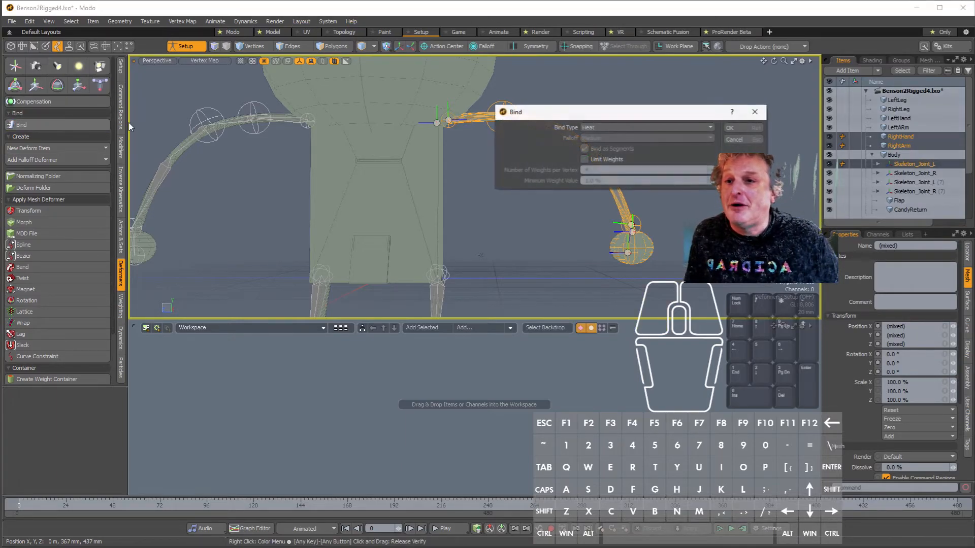
pyautogui.click(732, 128)
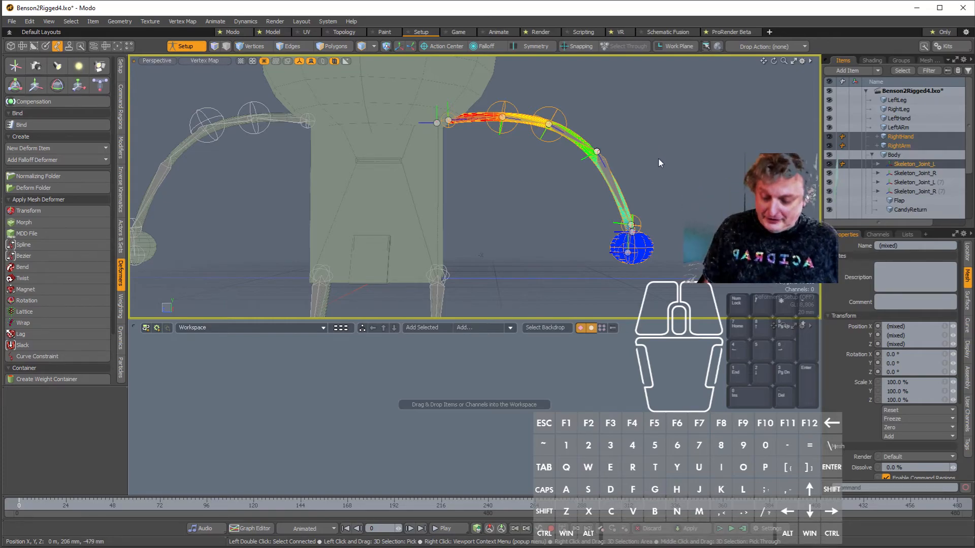
# Step: Bind the LeftHand and LeftArm meshes to the whole Skeleton_Joint_R arm chain using the Heat bind type
pyautogui.keyDown('alt'); pyautogui.keyDown('shift'); pyautogui.moveTo(658, 157); pyautogui.dragTo(720, 194); pyautogui.keyUp('shift'); pyautogui.keyUp('alt')
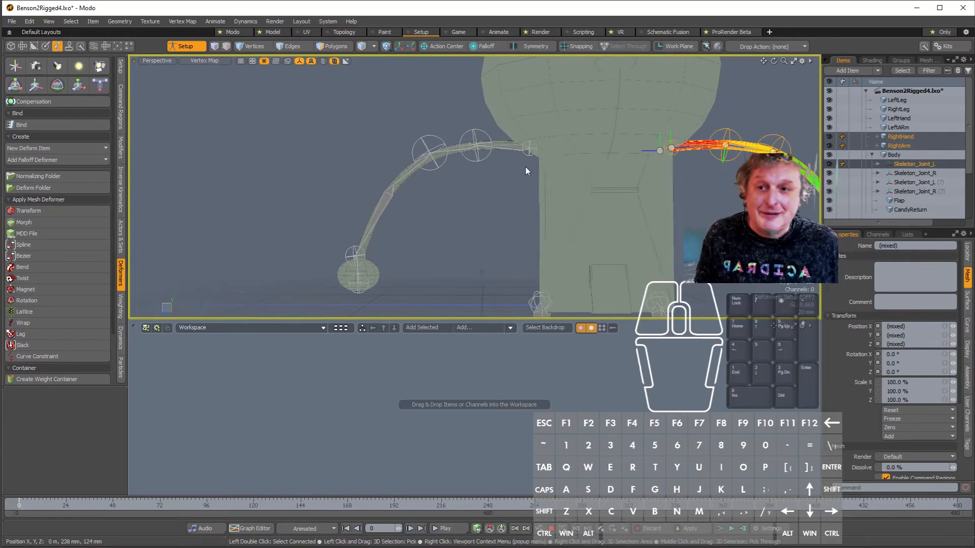
pyautogui.click(931, 174)
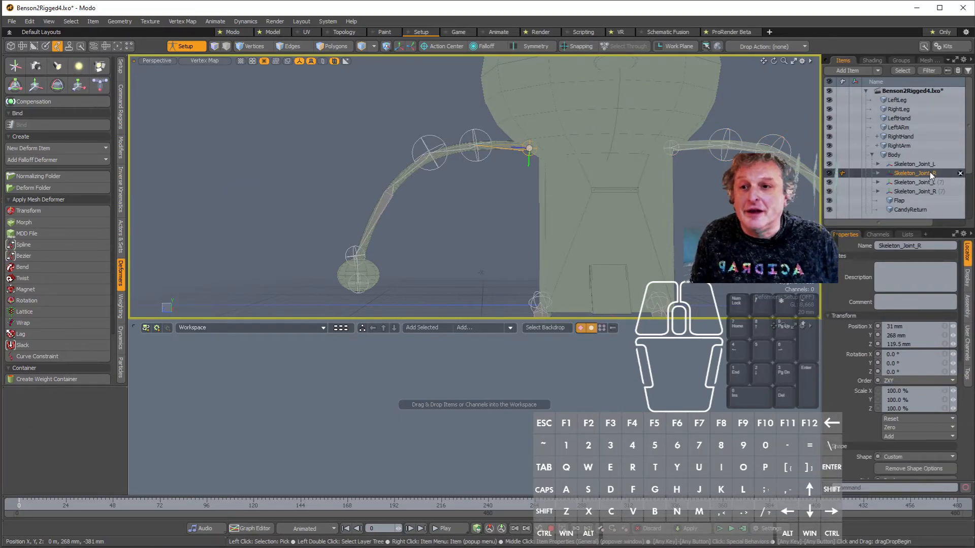
pyautogui.click(907, 118)
pyautogui.keyDown('ctrl'); pyautogui.click(901, 127); pyautogui.keyUp('ctrl')
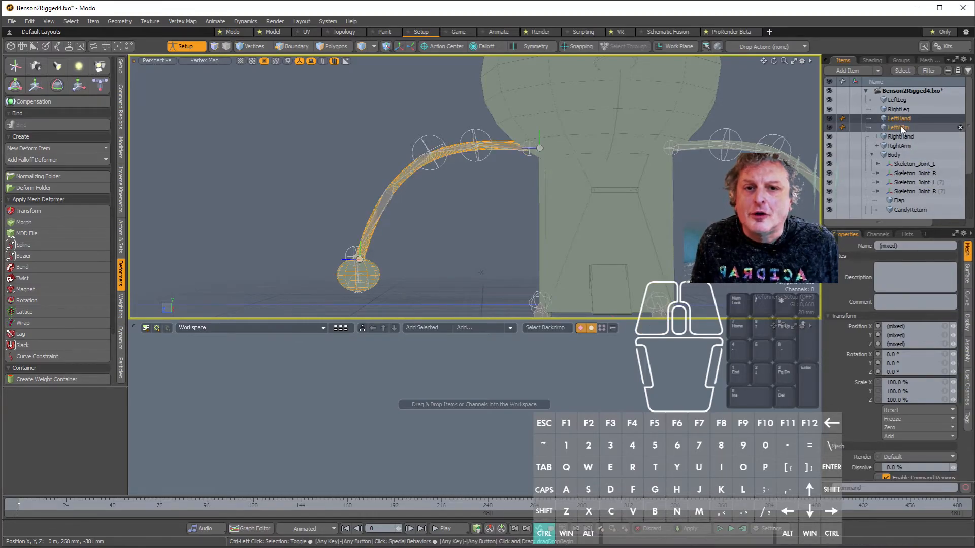
pyautogui.click(920, 172)
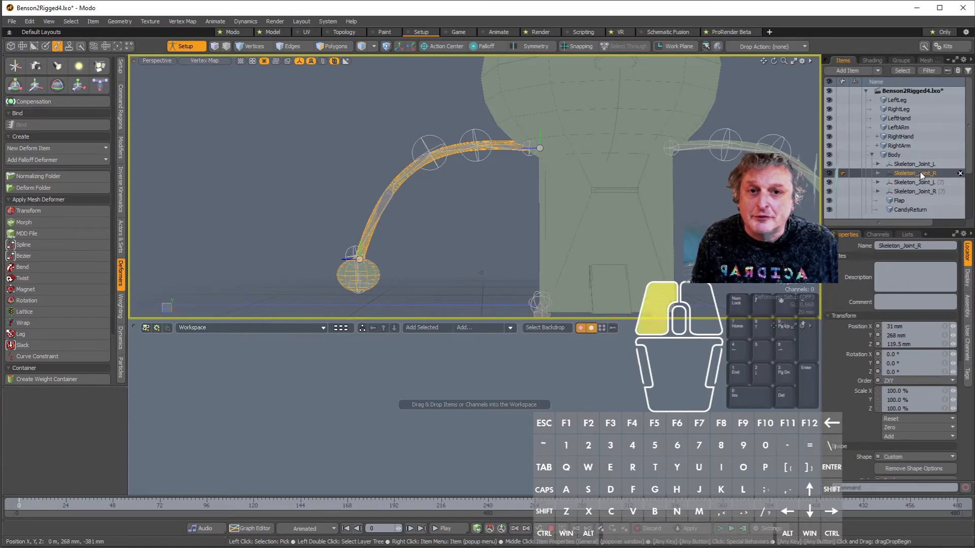
pyautogui.keyDown('ctrl'); pyautogui.click(905, 118); pyautogui.keyUp('ctrl')
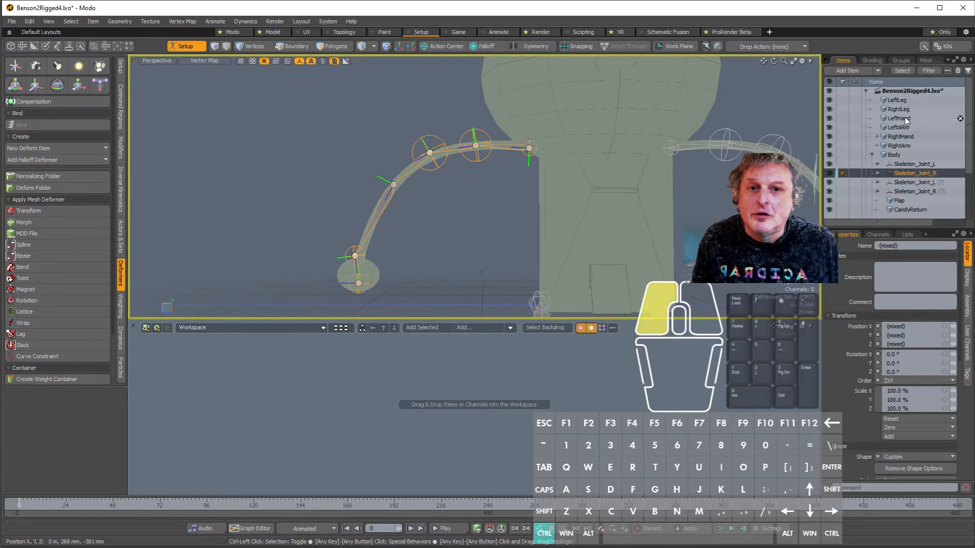
pyautogui.keyDown('ctrl'); pyautogui.click(901, 127); pyautogui.keyUp('ctrl')
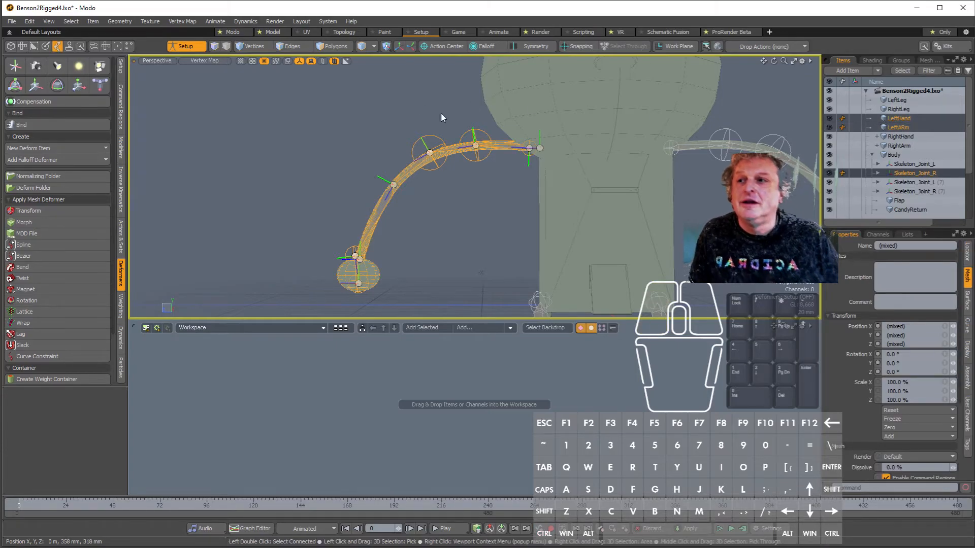
pyautogui.click(60, 124)
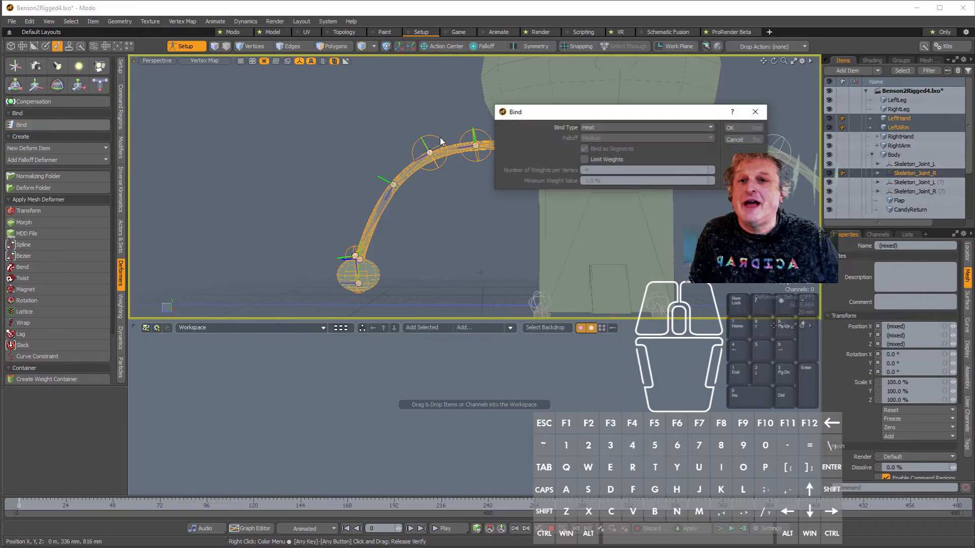
pyautogui.click(730, 128)
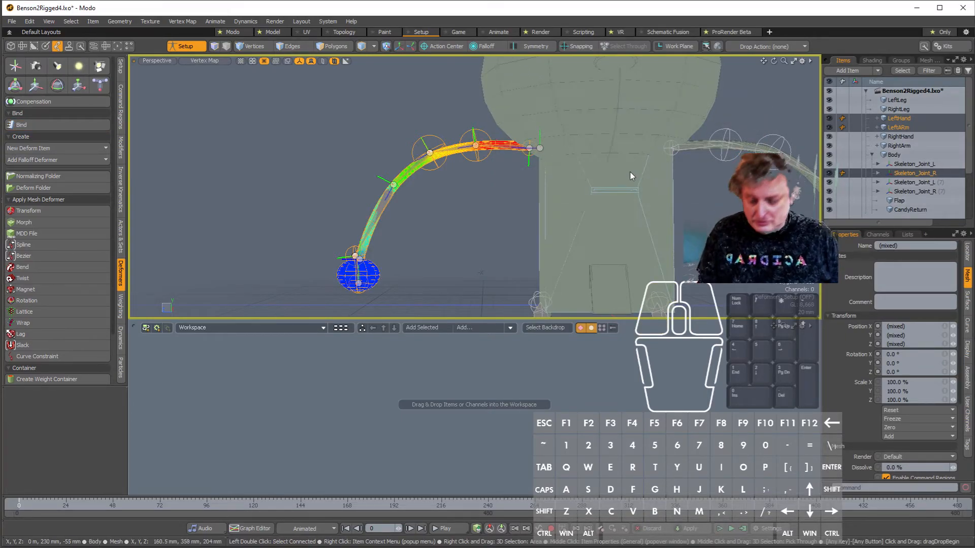
# Step: Bind the LeftLeg mesh to the whole Skeleton_Joint_R (7) leg chain using the Heat bind type
pyautogui.keyDown('alt'); pyautogui.keyDown('shift'); pyautogui.moveTo(641, 183); pyautogui.dragTo(612, 148); pyautogui.keyUp('shift'); pyautogui.keyUp('alt')
pyautogui.scroll(3, 591, 111)
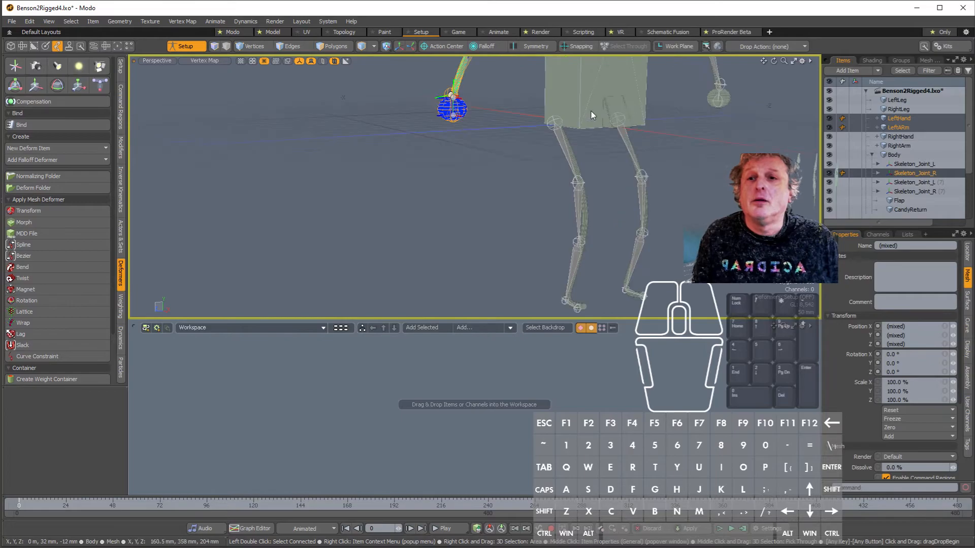
pyautogui.click(565, 136)
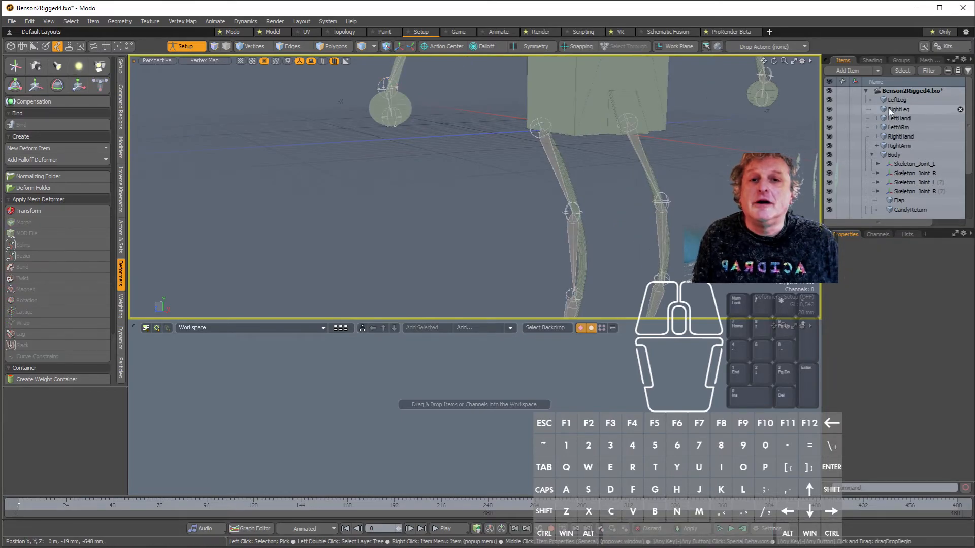
pyautogui.click(914, 100)
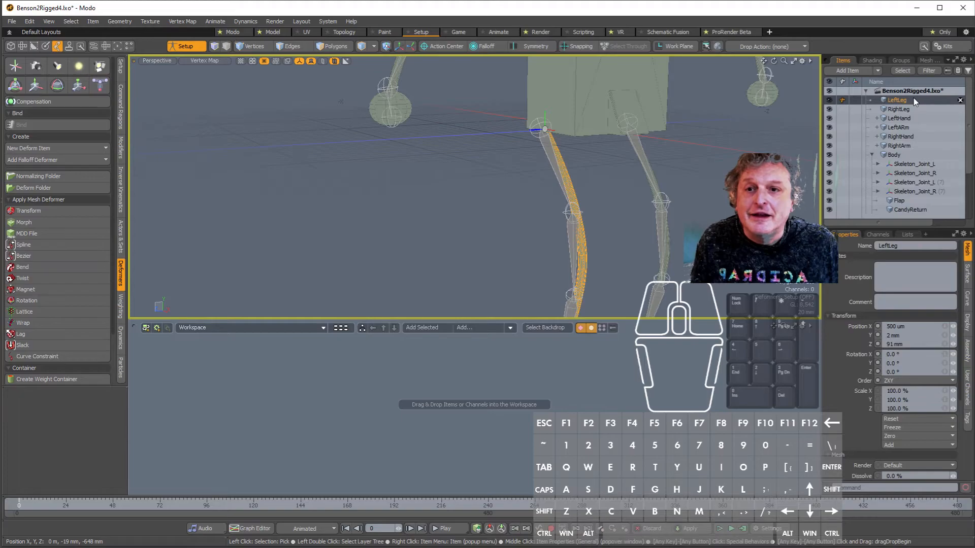
pyautogui.click(924, 193)
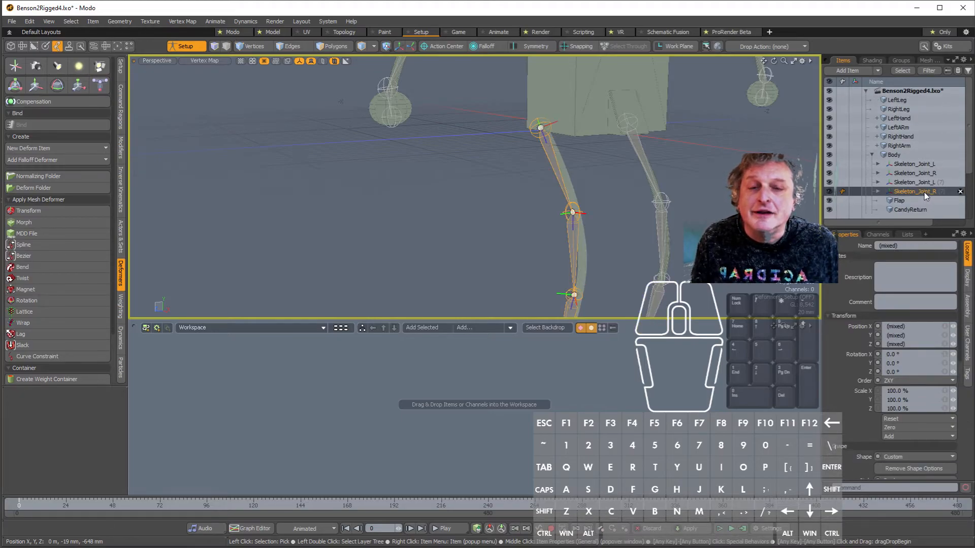
pyautogui.keyDown('ctrl'); pyautogui.click(897, 100); pyautogui.keyUp('ctrl')
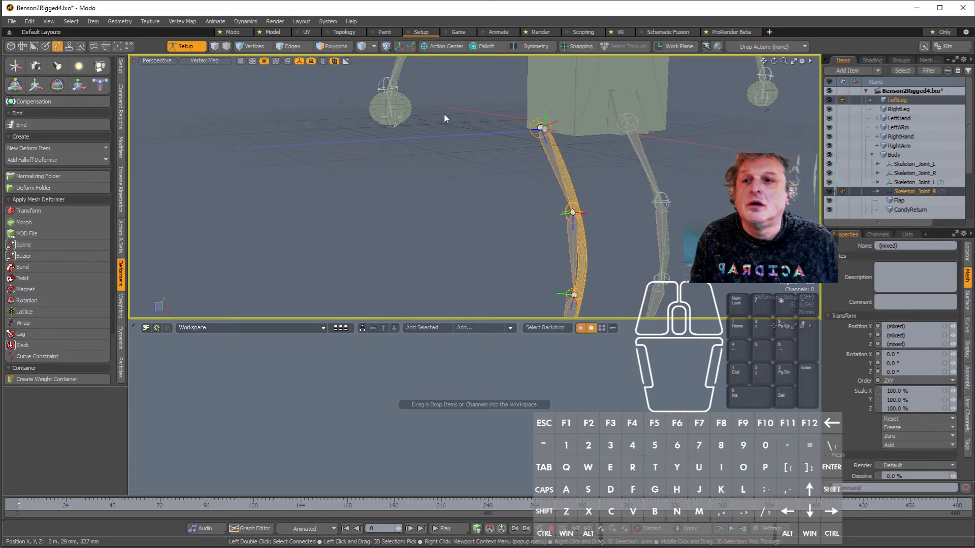
pyautogui.click(70, 124)
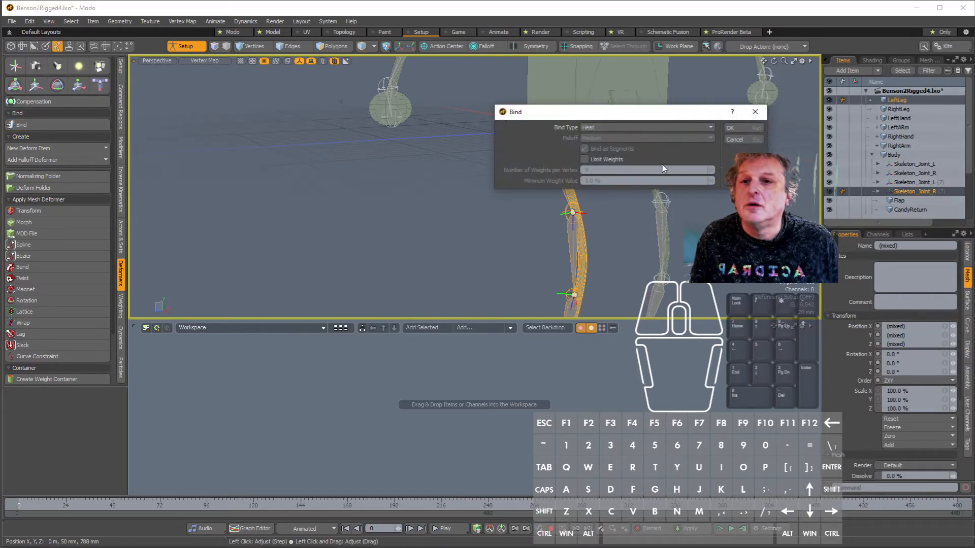
pyautogui.click(732, 127)
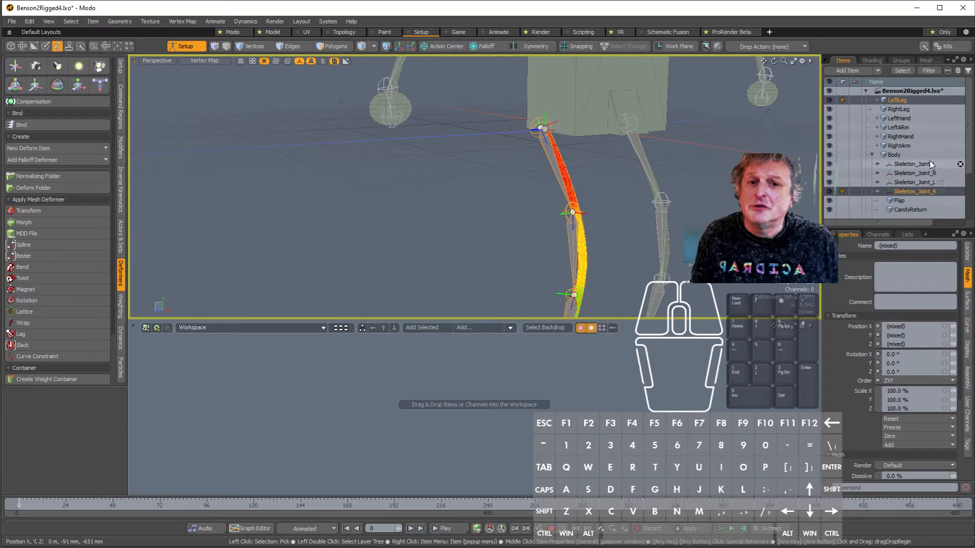
pyautogui.click(922, 182)
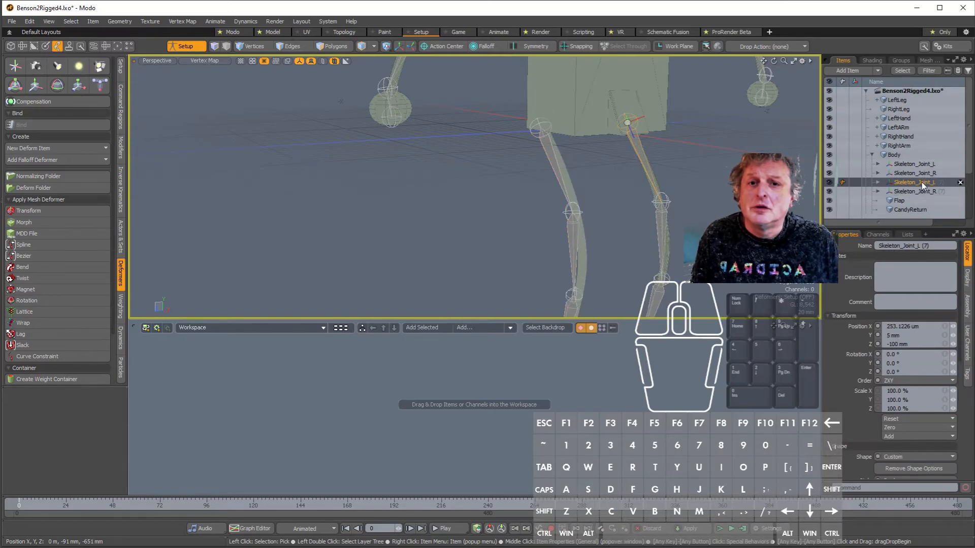
pyautogui.click(898, 110)
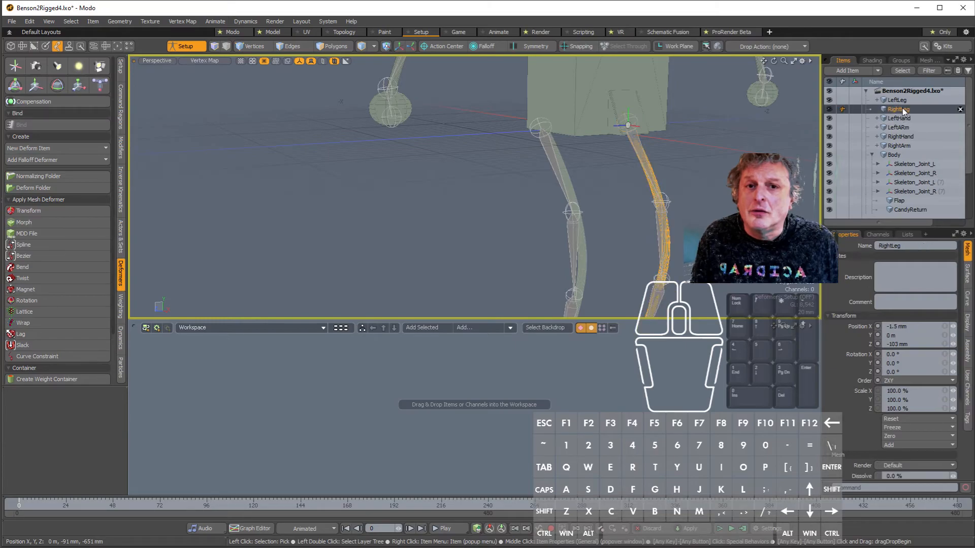
pyautogui.keyDown('ctrl'); pyautogui.click(925, 165); pyautogui.keyUp('ctrl')
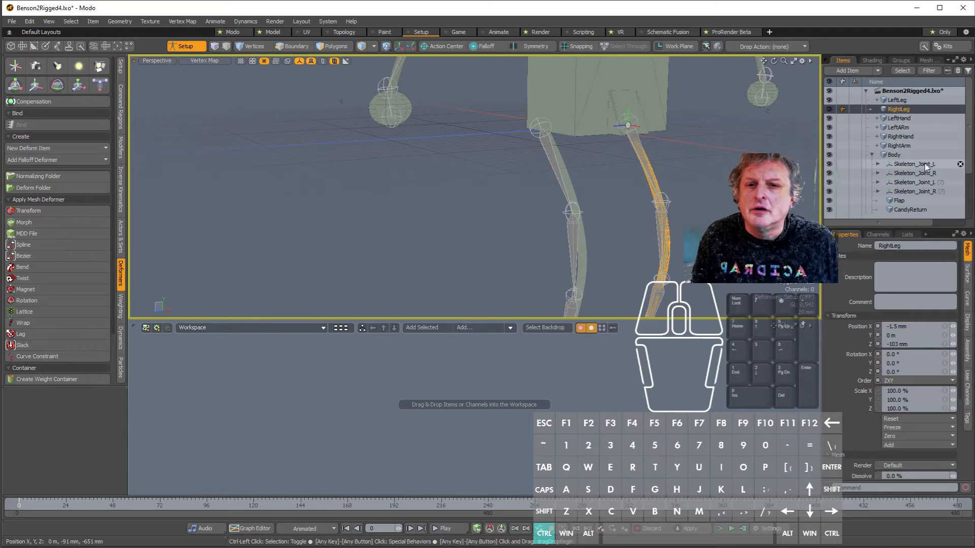
pyautogui.click(923, 165)
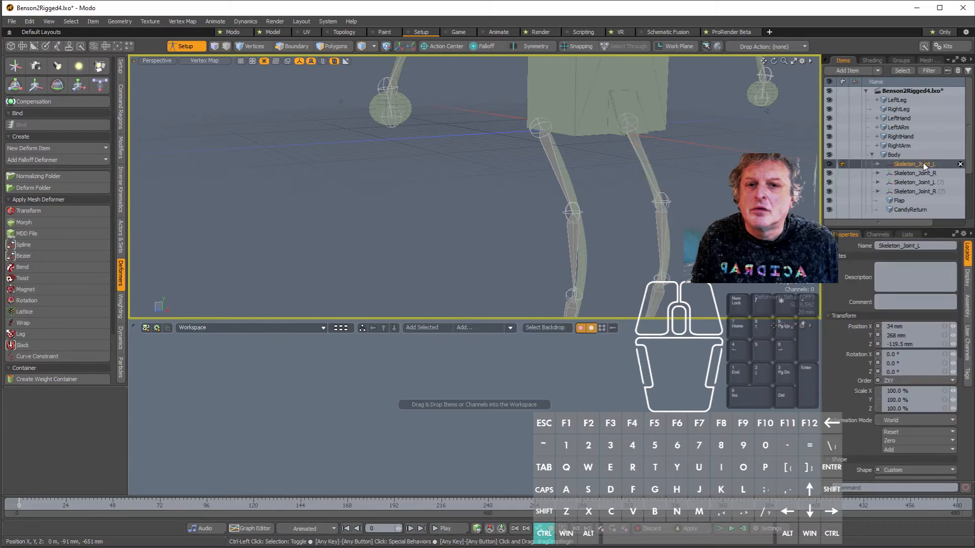
pyautogui.doubleClick(922, 165)
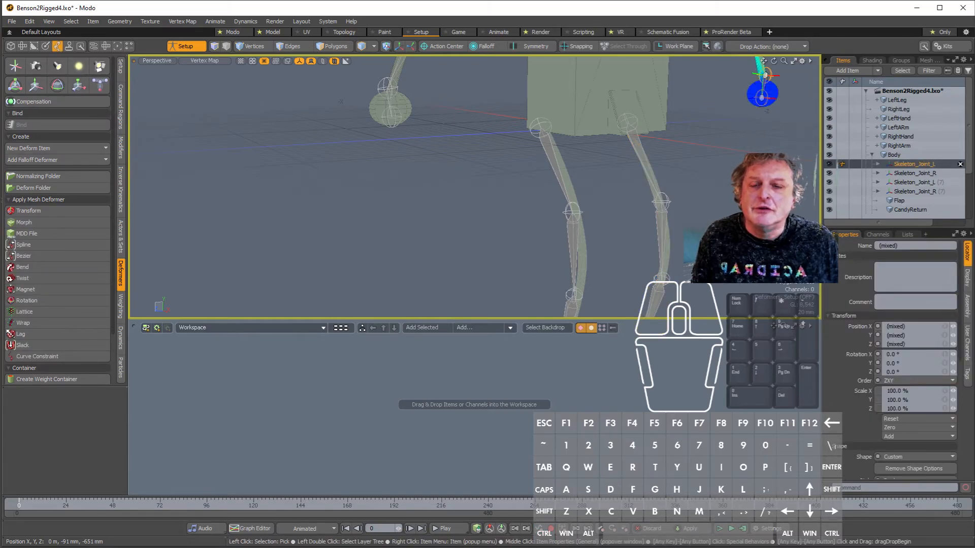
# Step: Bind the RightLeg mesh to the whole Skeleton_Joint_L (7) leg chain using the Heat bind type
pyautogui.doubleClick(931, 183)
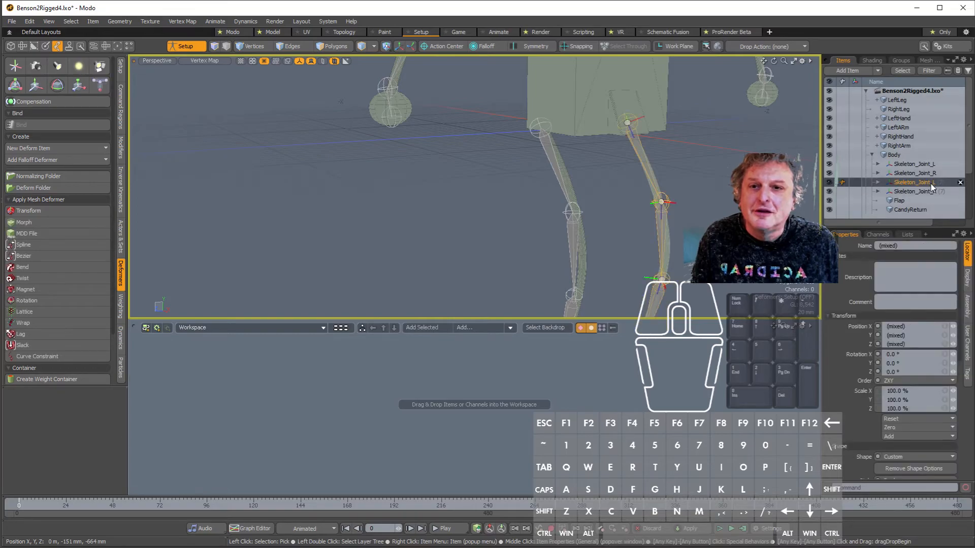
pyautogui.keyDown('ctrl'); pyautogui.click(912, 109); pyautogui.keyUp('ctrl')
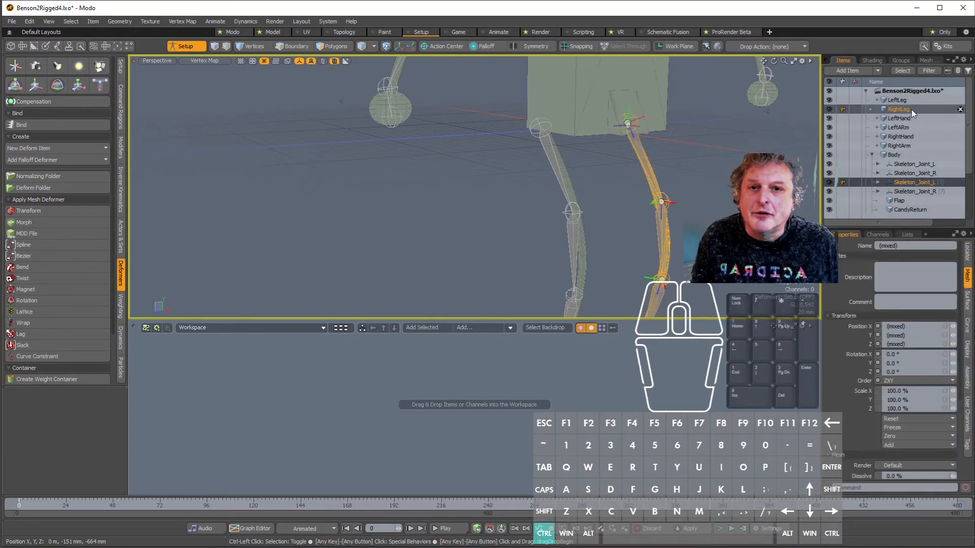
pyautogui.click(55, 123)
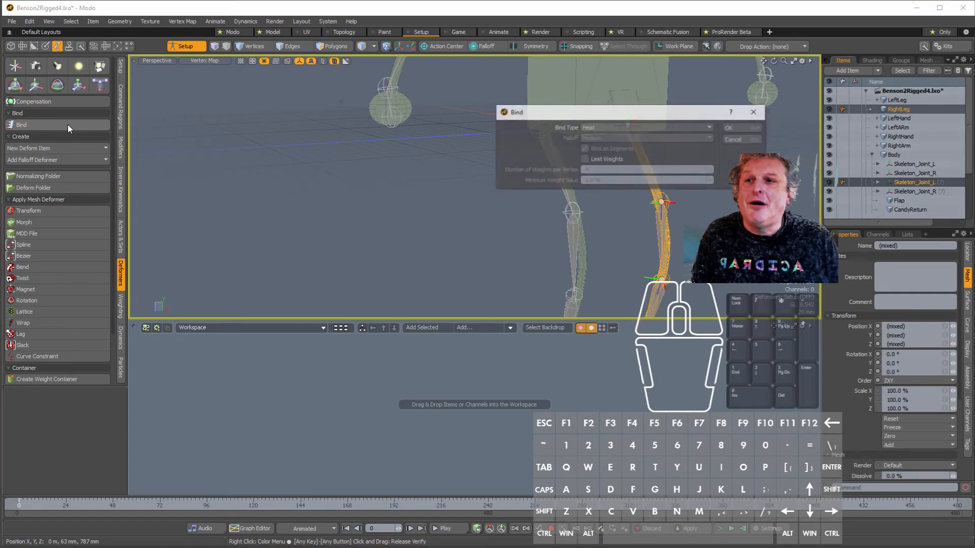
pyautogui.click(733, 127)
pyautogui.keyDown('alt'); pyautogui.moveTo(711, 188); pyautogui.dragTo(675, 175); pyautogui.keyUp('alt')
pyautogui.scroll(-3, 675, 173)
pyautogui.scroll(3, 675, 173)
pyautogui.click(877, 100)
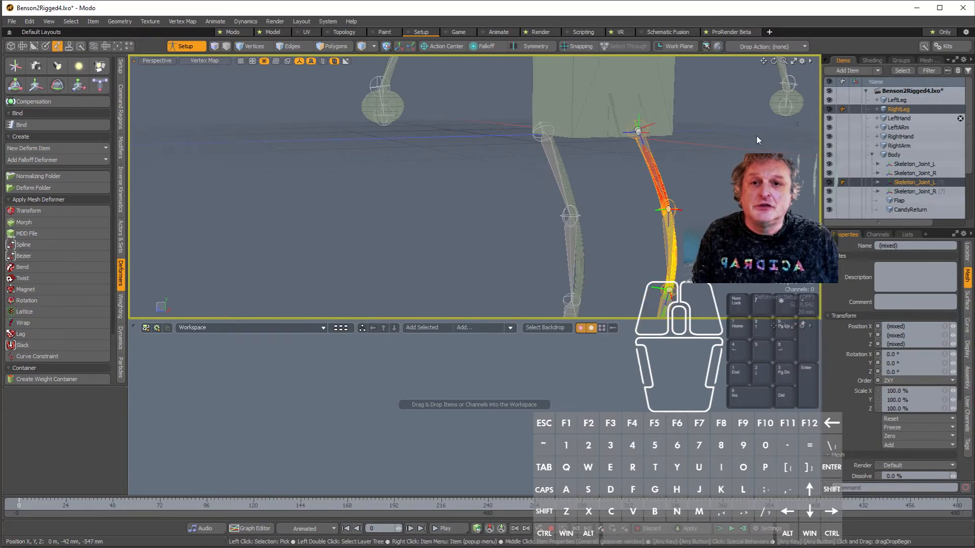
# Step: Turn off Setup mode and save the Benson2Rigged4 scene
pyautogui.scroll(-6, 768, 183)
pyautogui.keyDown('alt'); pyautogui.moveTo(707, 178); pyautogui.dragTo(635, 195); pyautogui.keyUp('alt')
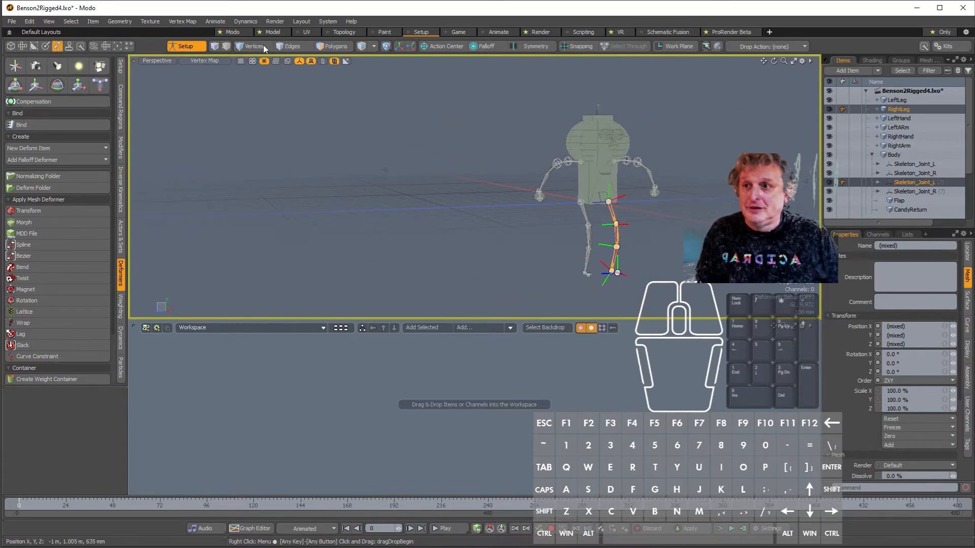
pyautogui.click(178, 46)
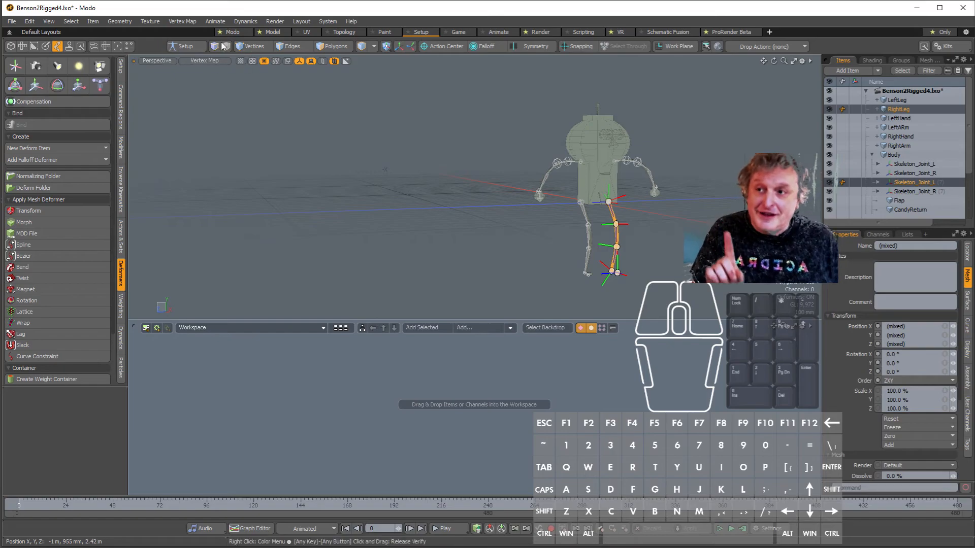
pyautogui.click(11, 21)
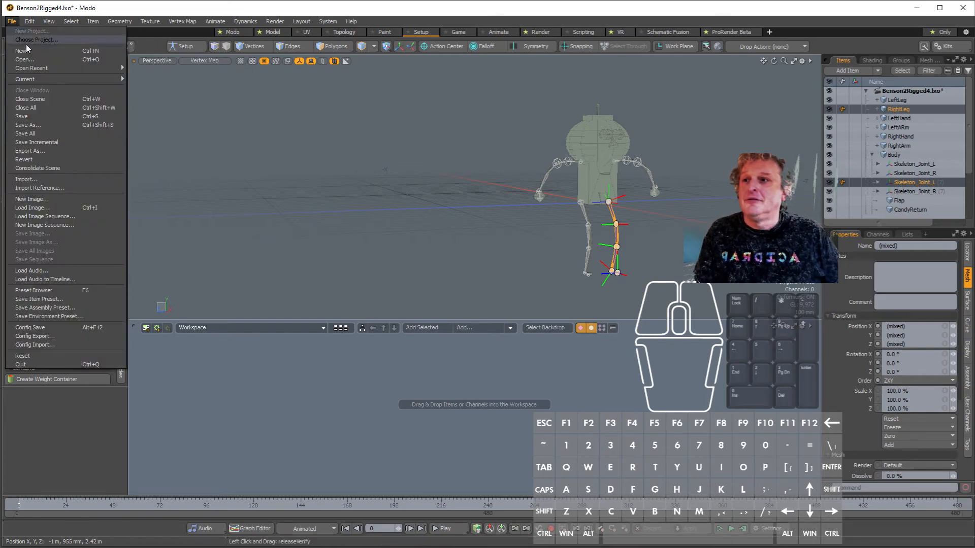
pyautogui.click(50, 131)
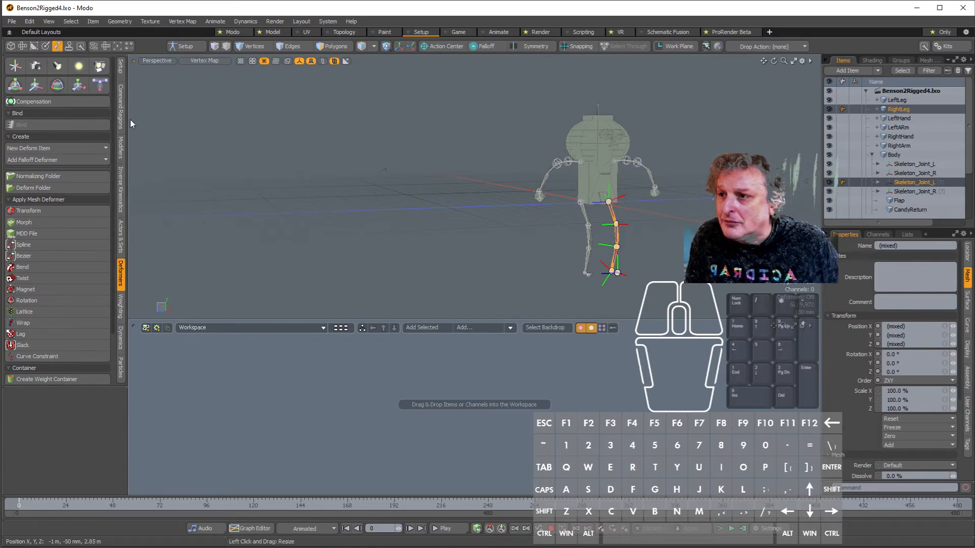
# Step: Save the scene under the new name Benson2Rigged5 in the Documents folder
pyautogui.click(12, 22)
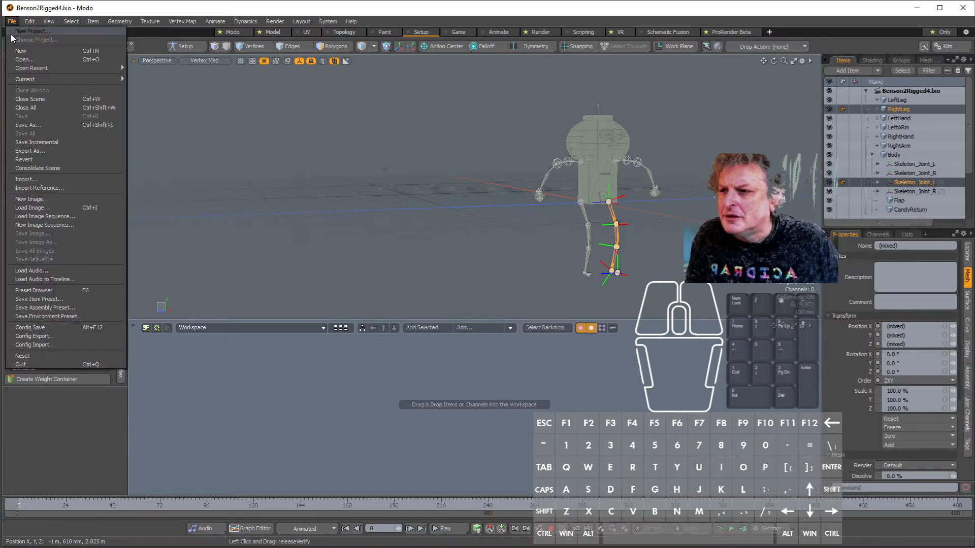
pyautogui.click(56, 126)
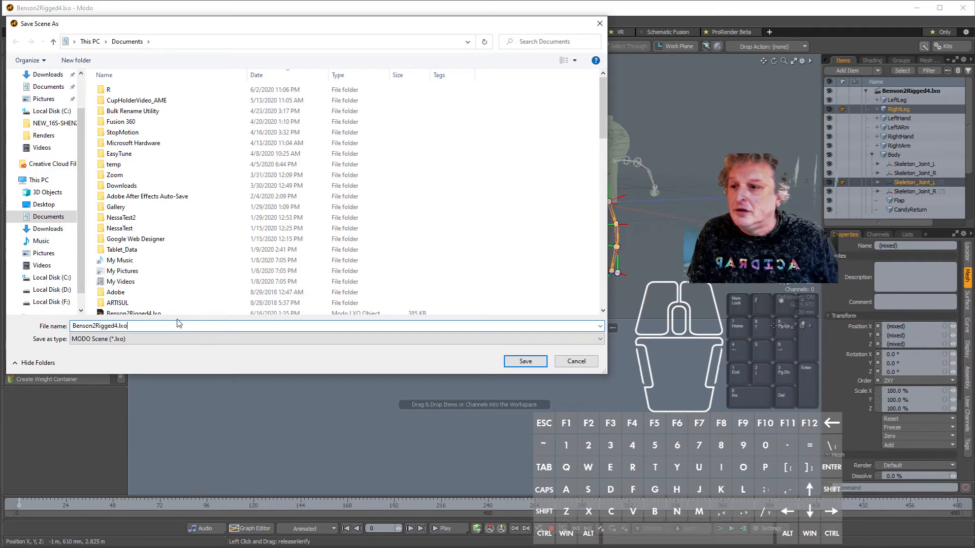
pyautogui.press('BackSpace')
pyautogui.press('BackSpace')
pyautogui.press('BackSpace')
pyautogui.press('BackSpace')
pyautogui.press('BackSpace')
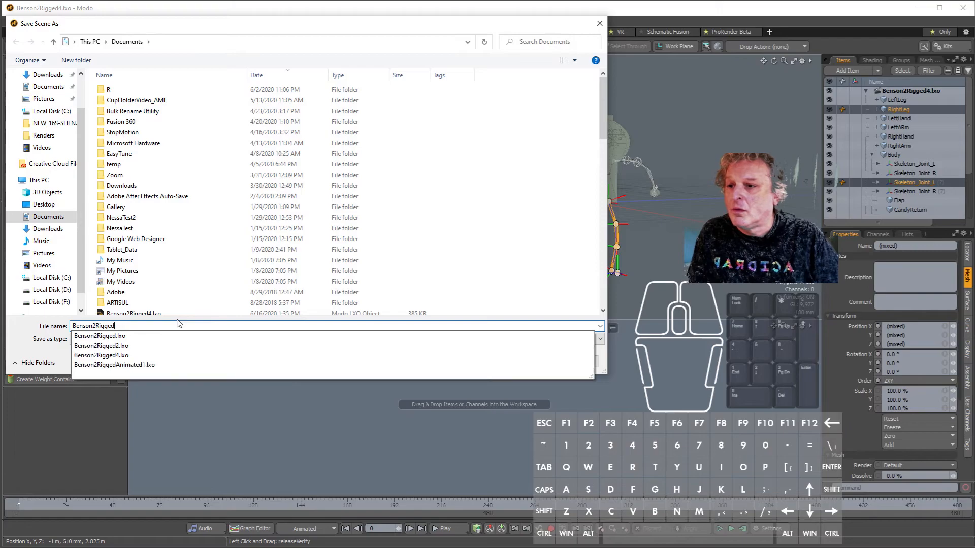
pyautogui.write('5')
pyautogui.press('Return')
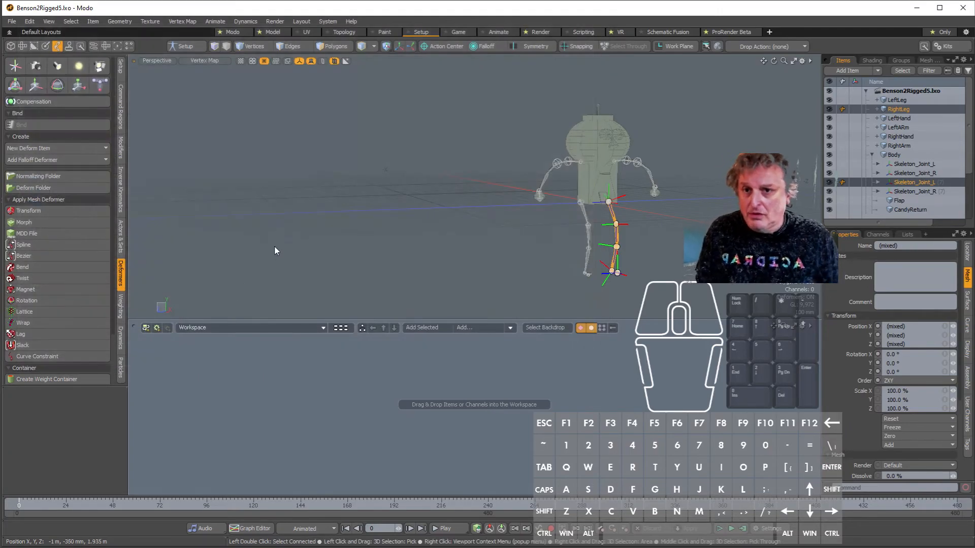
# Step: Switch to the Animate layout with the whole robot in view
pyautogui.scroll(4, 589, 205)
pyautogui.keyDown('alt'); pyautogui.moveTo(590, 206); pyautogui.dragTo(643, 187); pyautogui.keyUp('alt')
pyautogui.keyDown('alt'); pyautogui.scroll(2, 694, 208); pyautogui.keyUp('alt')
pyautogui.keyDown('alt'); pyautogui.scroll(2, 694, 207); pyautogui.keyUp('alt')
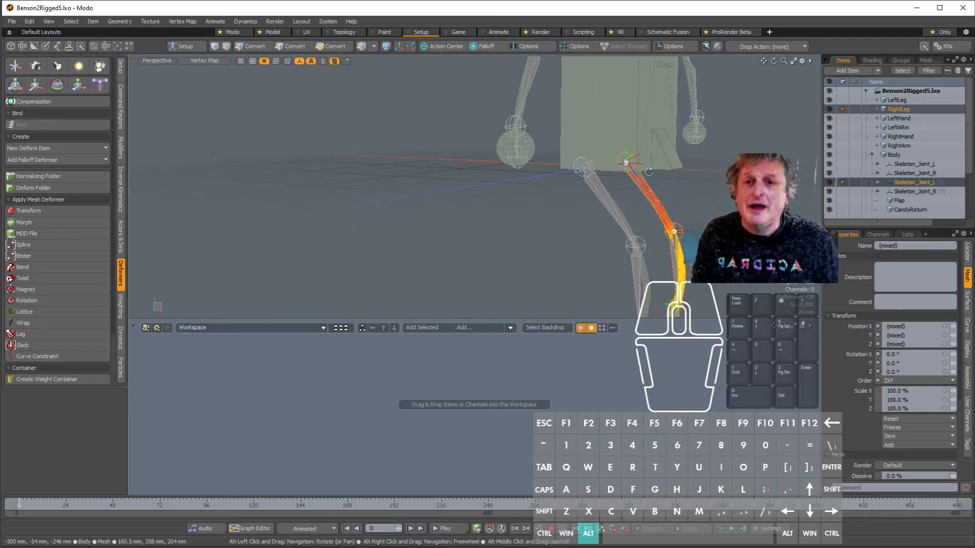
pyautogui.click(490, 30)
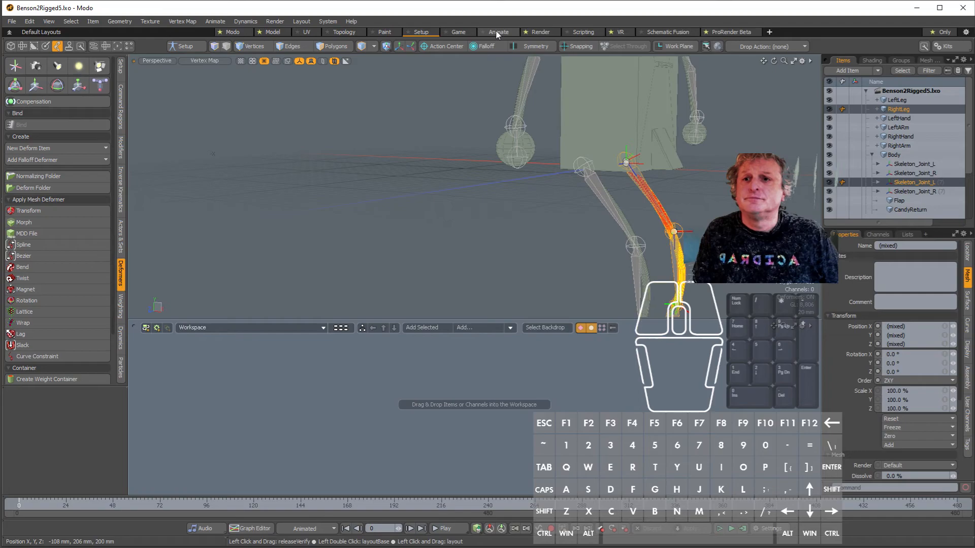
pyautogui.scroll(-5, 406, 148)
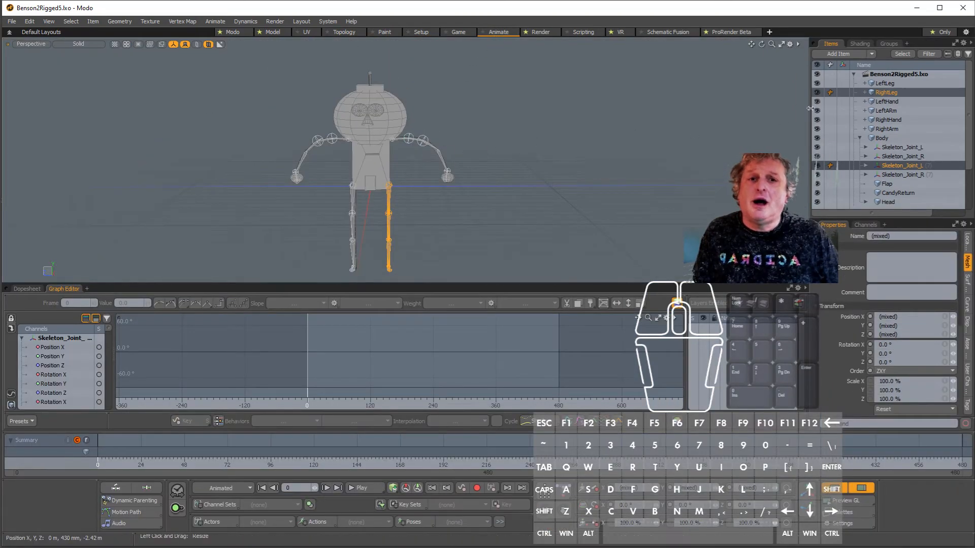
# Step: Examine the Body hierarchy and its arm and leg joint chains by selecting them in turn, and clear the selection
pyautogui.doubleClick(887, 140)
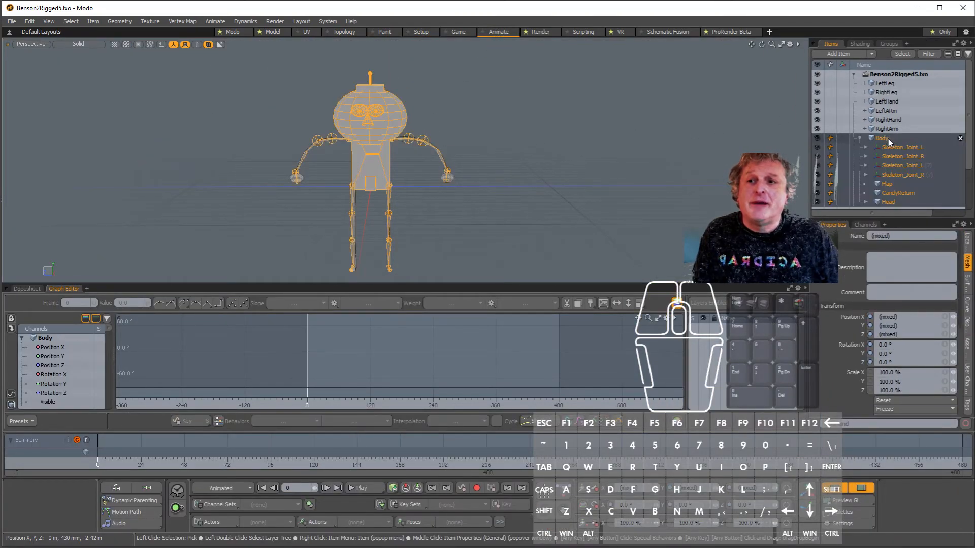
pyautogui.click(901, 148)
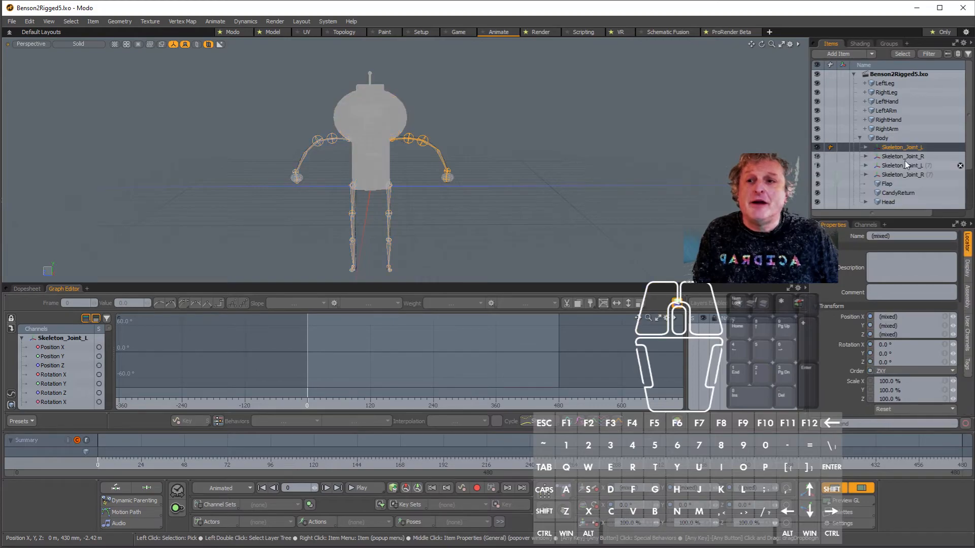
pyautogui.click(905, 166)
pyautogui.click(903, 176)
pyautogui.click(903, 157)
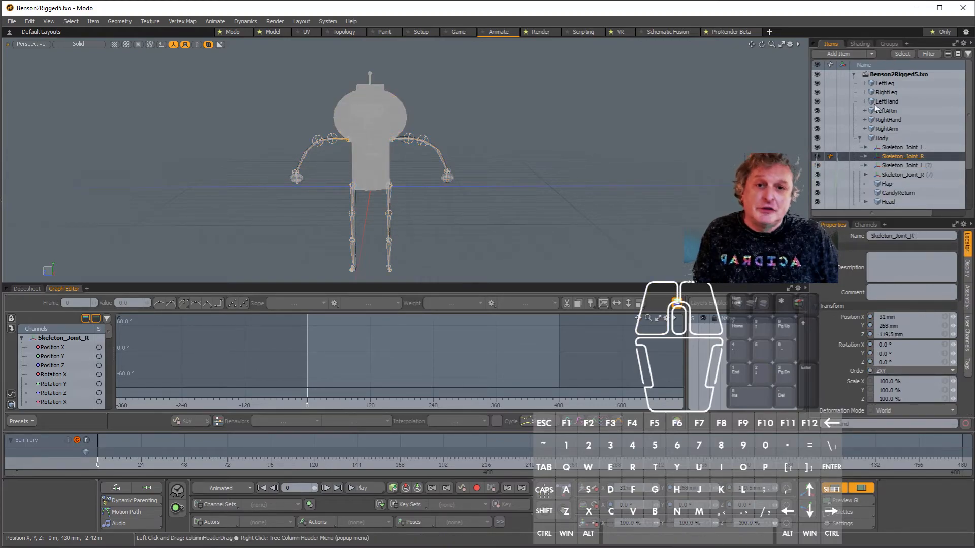
pyautogui.click(573, 168)
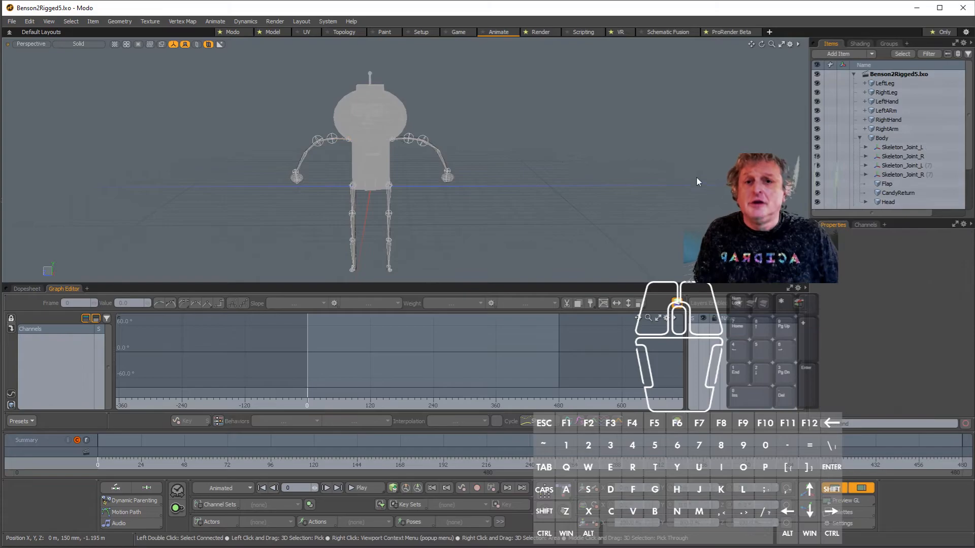
# Step: Key the Body's X, Y and Z position at frame 0
pyautogui.click(881, 138)
pyautogui.press('a')
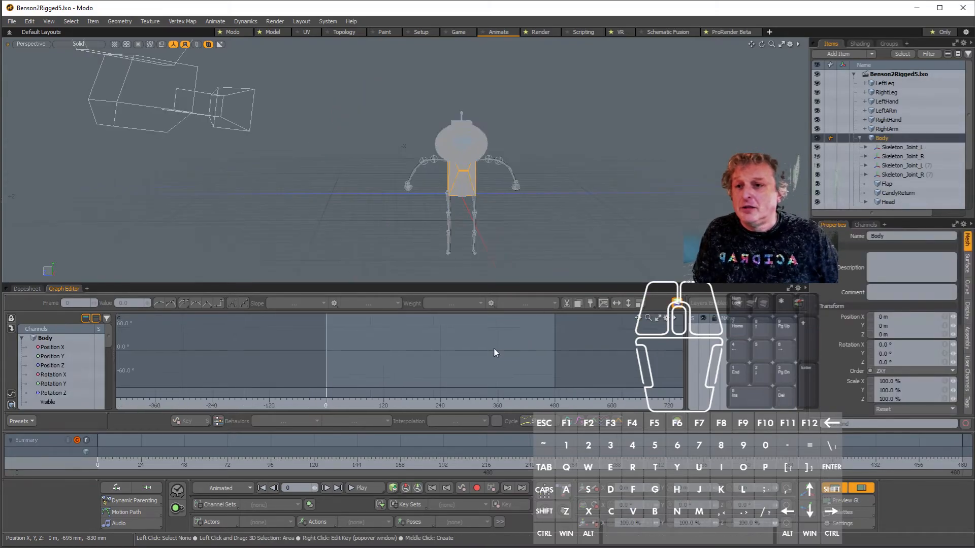
pyautogui.keyDown('alt'); pyautogui.moveTo(526, 333); pyautogui.dragTo(300, 355); pyautogui.keyUp('alt')
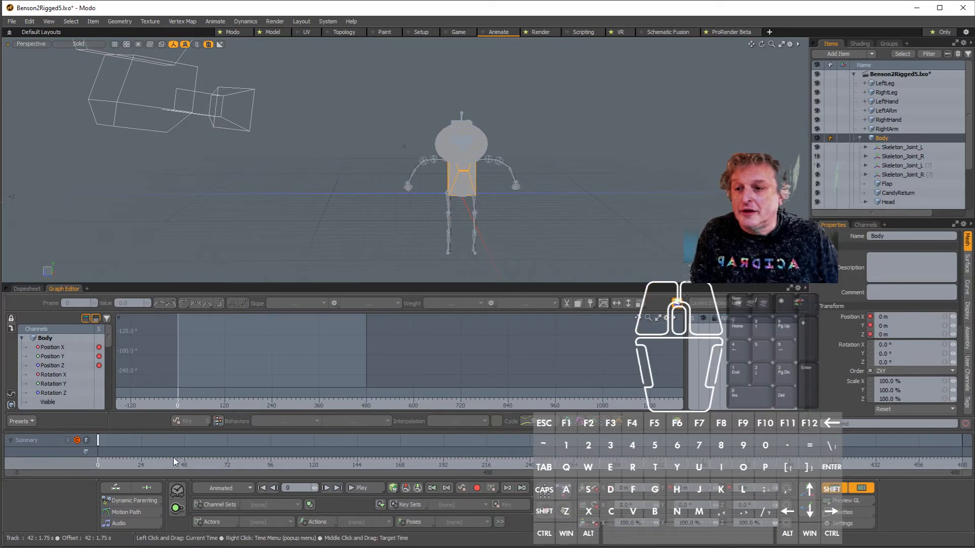
# Step: At frame 68, move the Body along X to a position of about 1.03 m
pyautogui.click(220, 463)
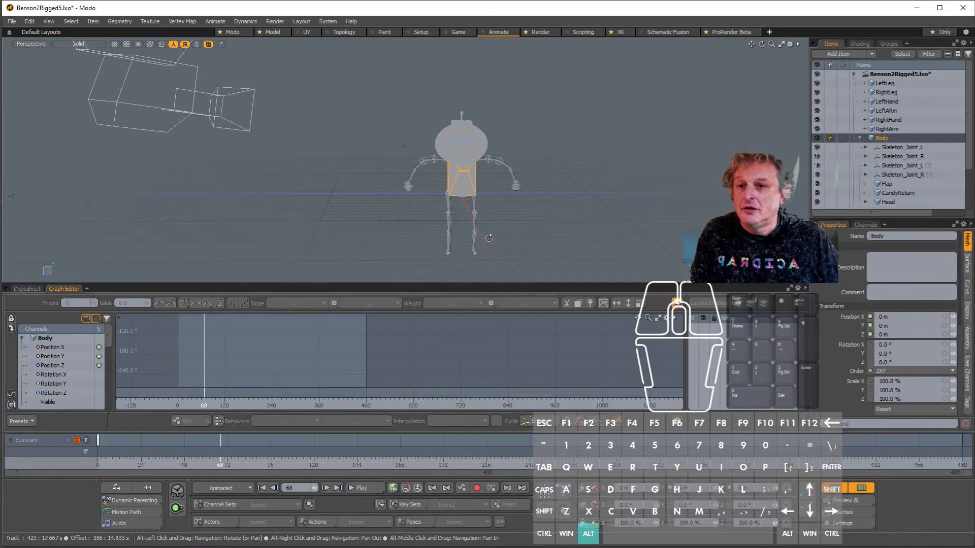
pyautogui.press('y')
pyautogui.moveTo(465, 200); pyautogui.dragTo(528, 177)
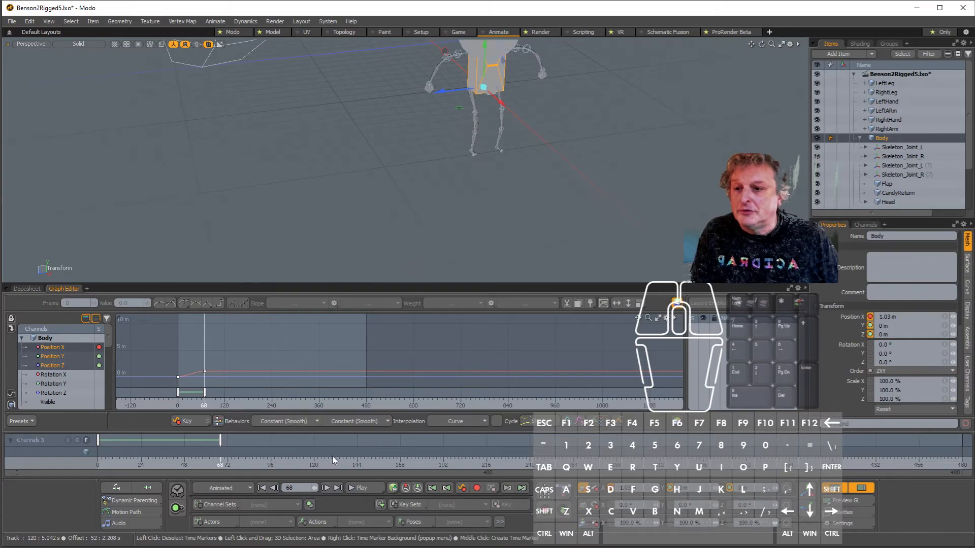
# Step: At about frame 145, move the Body along Z to a position of about -1.145 m and return to frame 0
pyautogui.moveTo(448, 95); pyautogui.dragTo(489, 181)
pyautogui.scroll(-3, 590, 91)
pyautogui.moveTo(359, 463); pyautogui.dragTo(1, 423)
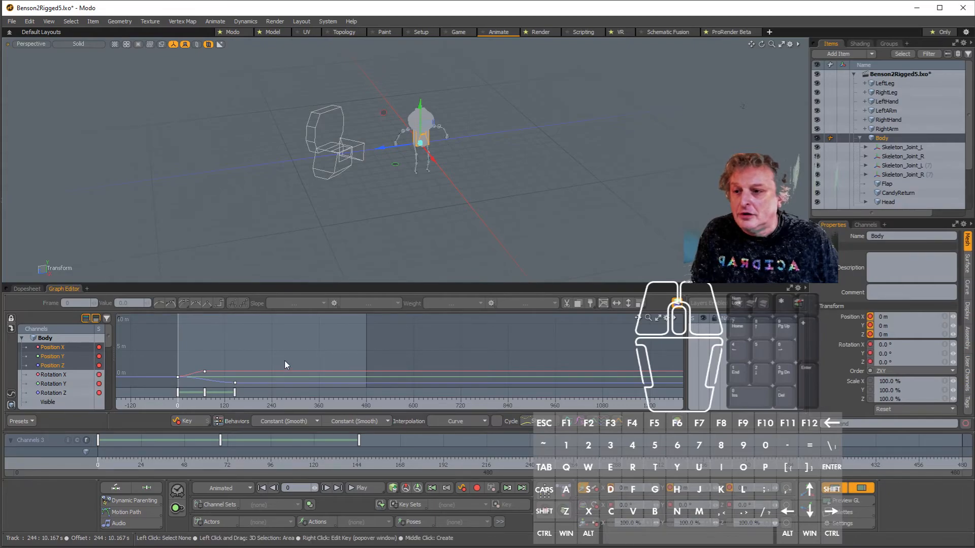
# Step: At frame 36, rotate the Body about Y to about 27.5°
pyautogui.moveTo(103, 465)
pyautogui.mouseDown()
pyautogui.moveTo(196, 464)
pyautogui.moveTo(163, 465)
pyautogui.mouseUp()
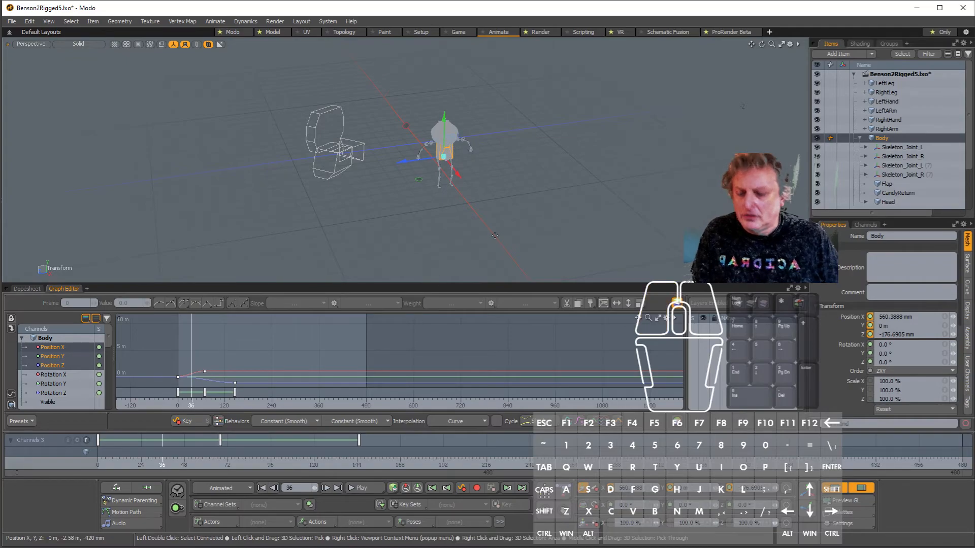
pyautogui.press('e')
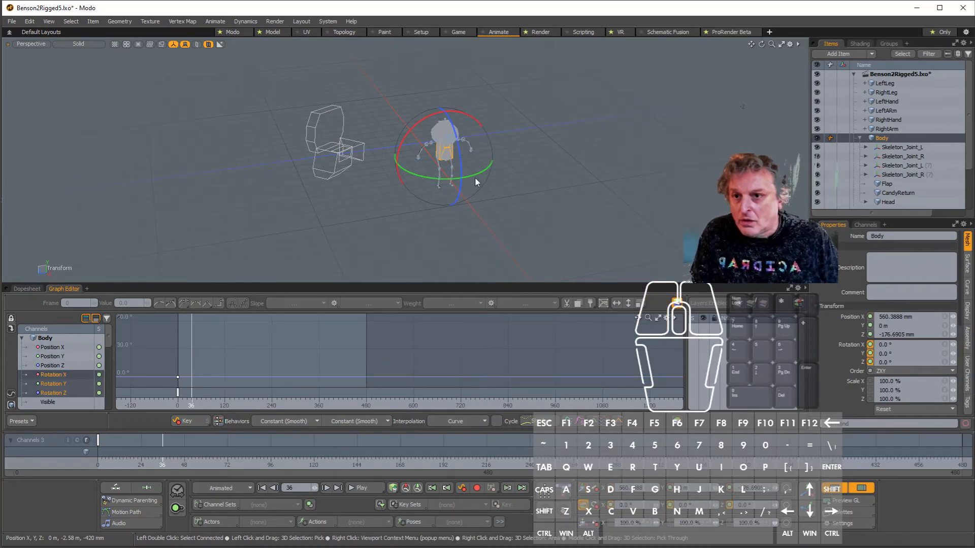
pyautogui.moveTo(449, 182); pyautogui.dragTo(476, 175)
# Step: At frame 159, rotate the Body further about Y to about 86°
pyautogui.moveTo(163, 459); pyautogui.dragTo(384, 459)
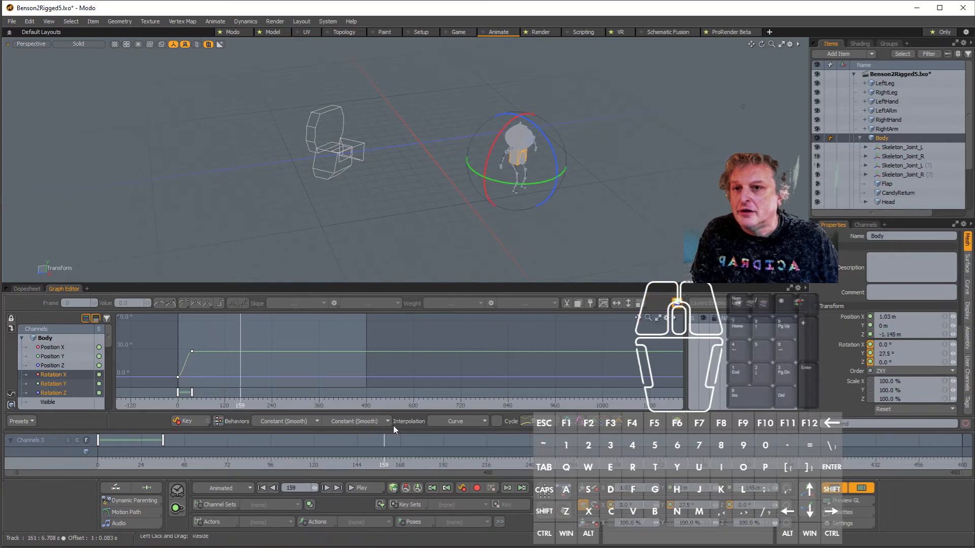
pyautogui.moveTo(519, 184); pyautogui.dragTo(565, 197)
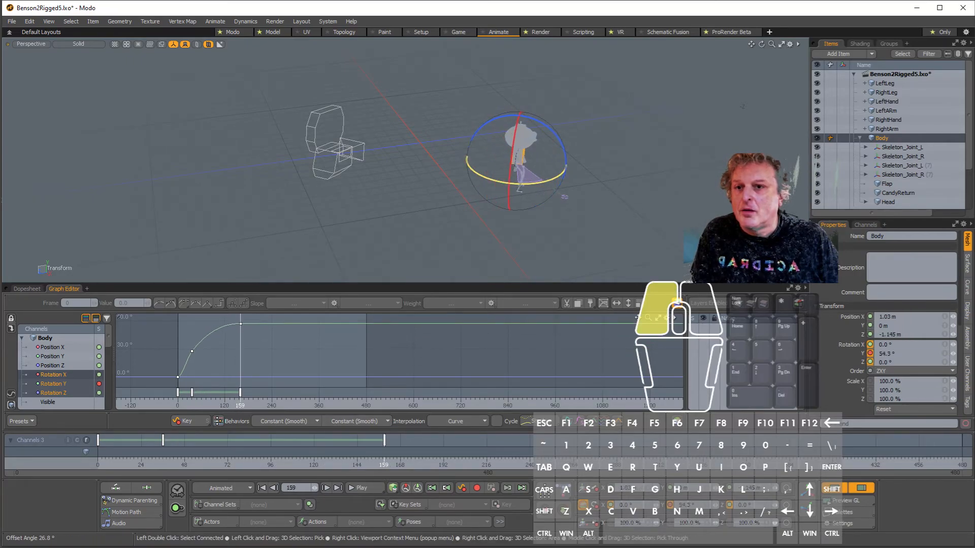
pyautogui.scroll(3, 579, 181)
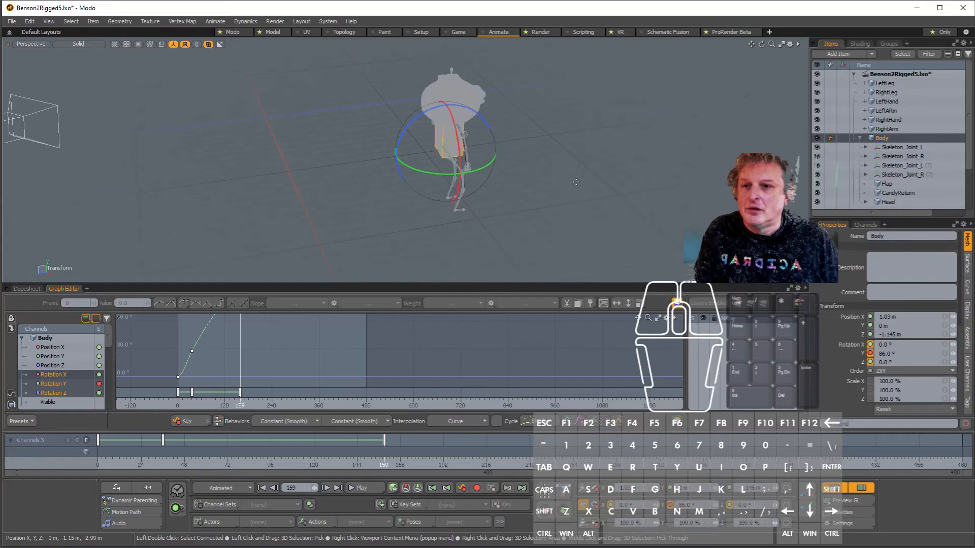
pyautogui.keyDown('alt'); pyautogui.moveTo(578, 168); pyautogui.dragTo(447, 253); pyautogui.keyUp('alt')
# Step: Back at frame 0, rotate the right arm's root joint Skeleton_Joint_R about X to about 20°
pyautogui.moveTo(384, 465); pyautogui.dragTo(94, 465)
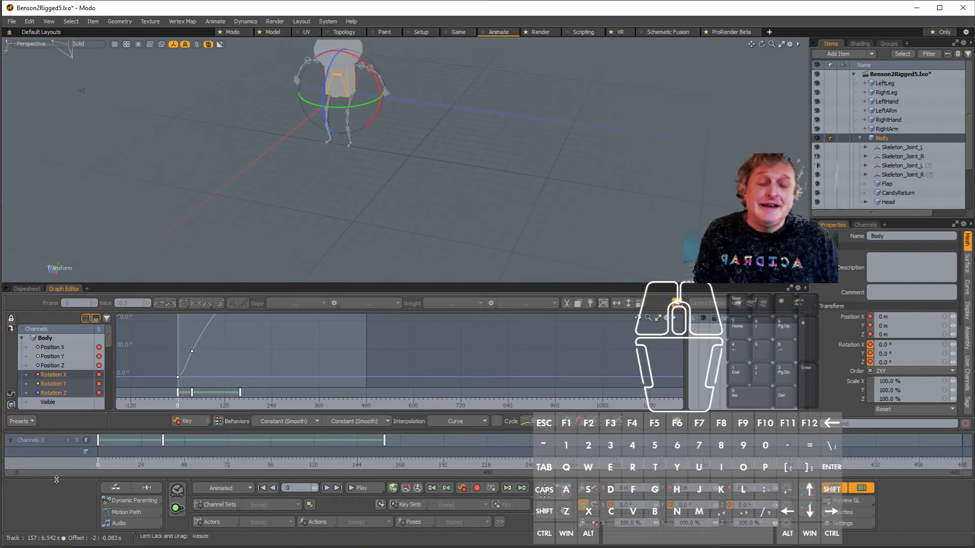
pyautogui.scroll(6, 339, 94)
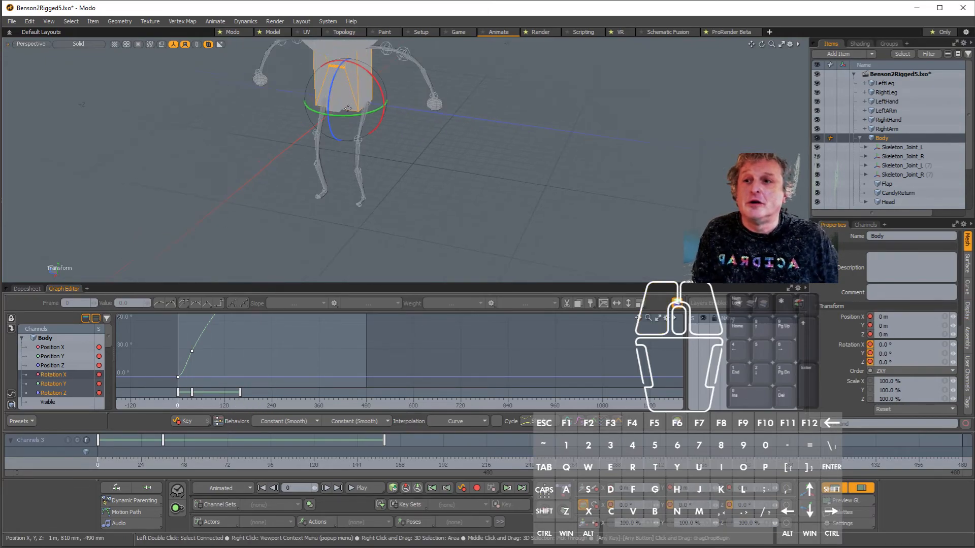
pyautogui.keyDown('alt'); pyautogui.moveTo(343, 101); pyautogui.dragTo(443, 210); pyautogui.keyUp('alt')
pyautogui.press('space')
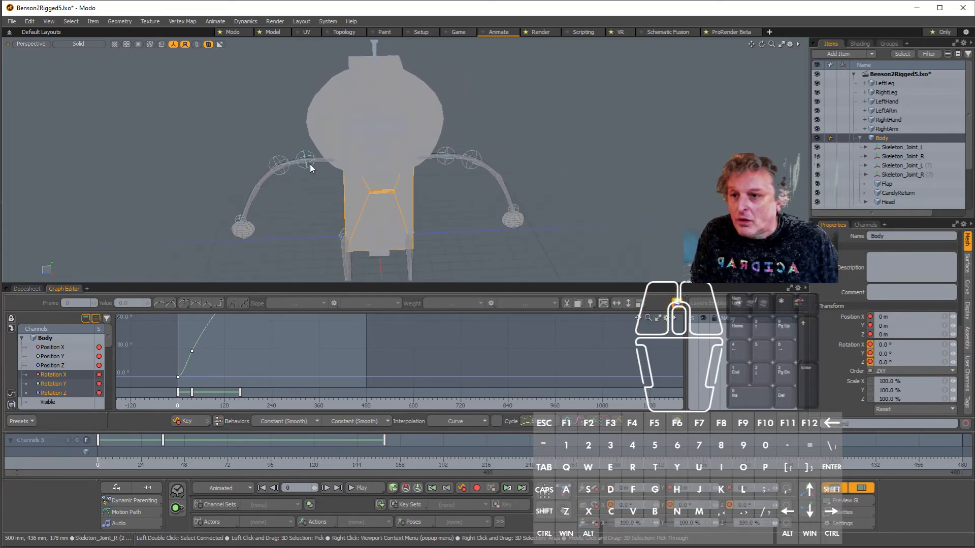
pyautogui.click(306, 160)
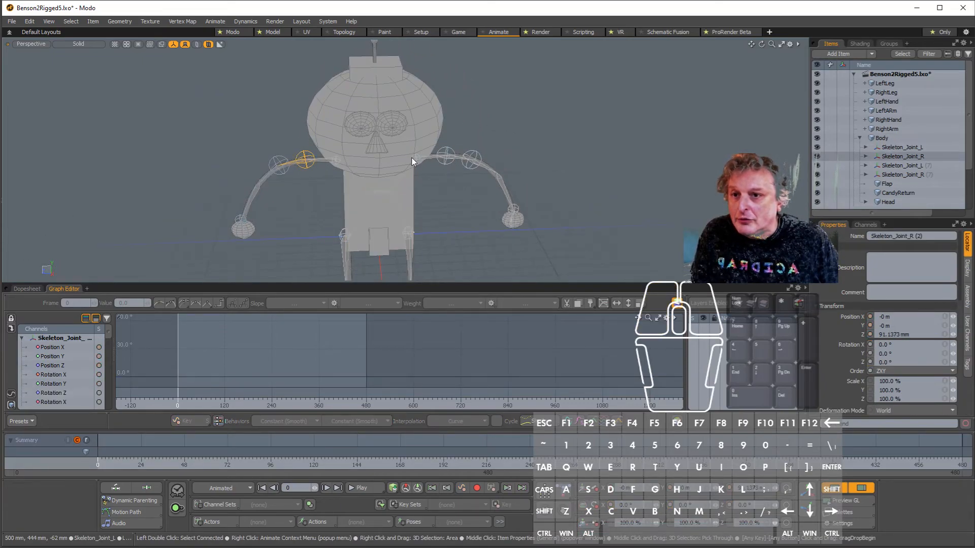
pyautogui.click(908, 148)
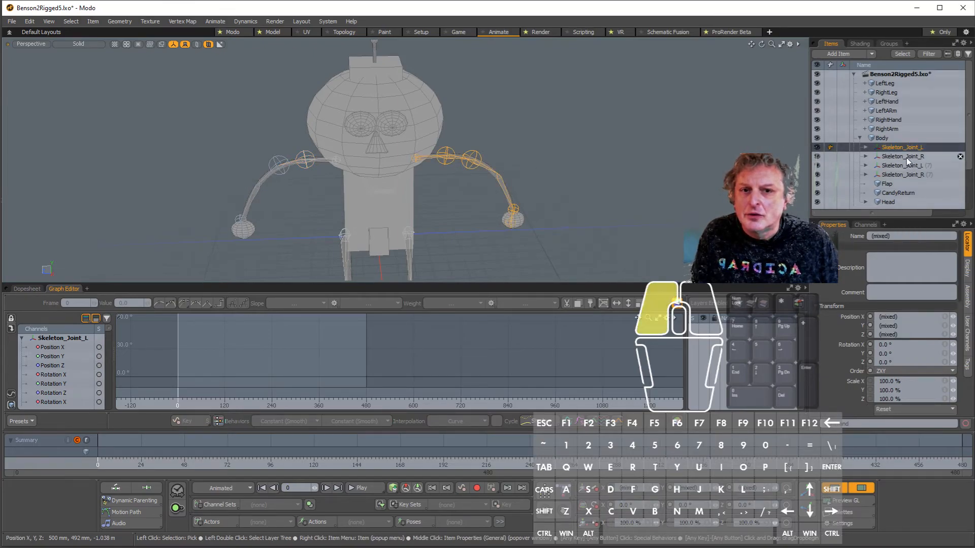
pyautogui.click(907, 158)
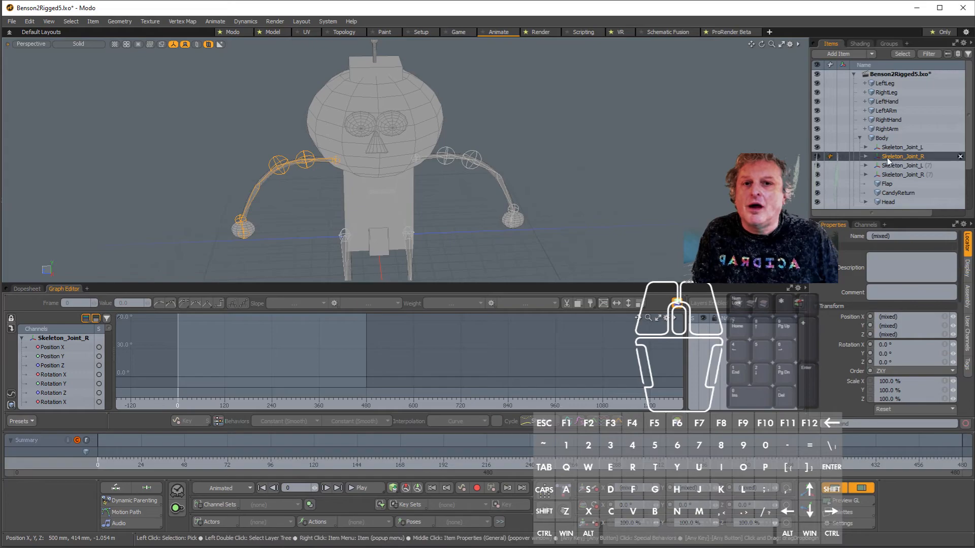
pyautogui.click(866, 156)
pyautogui.click(900, 158)
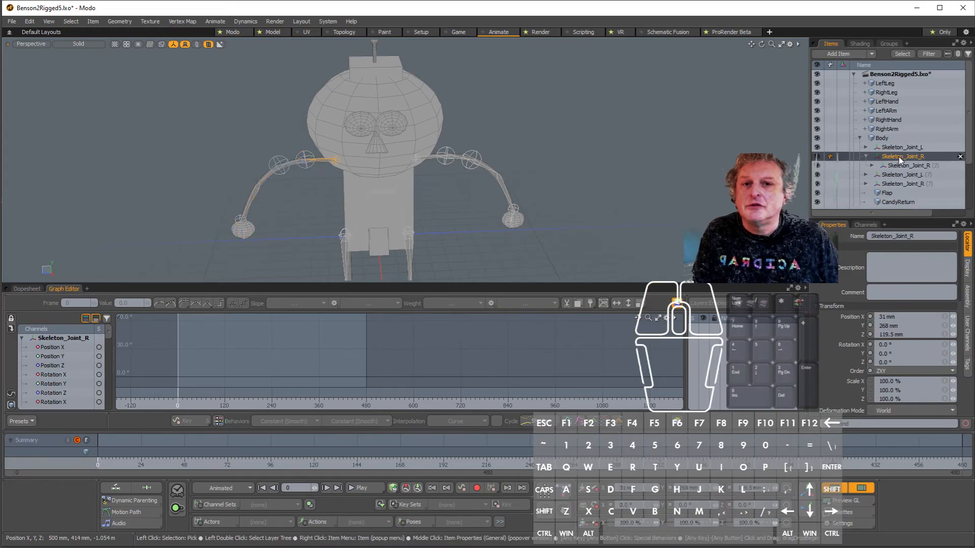
pyautogui.press('e')
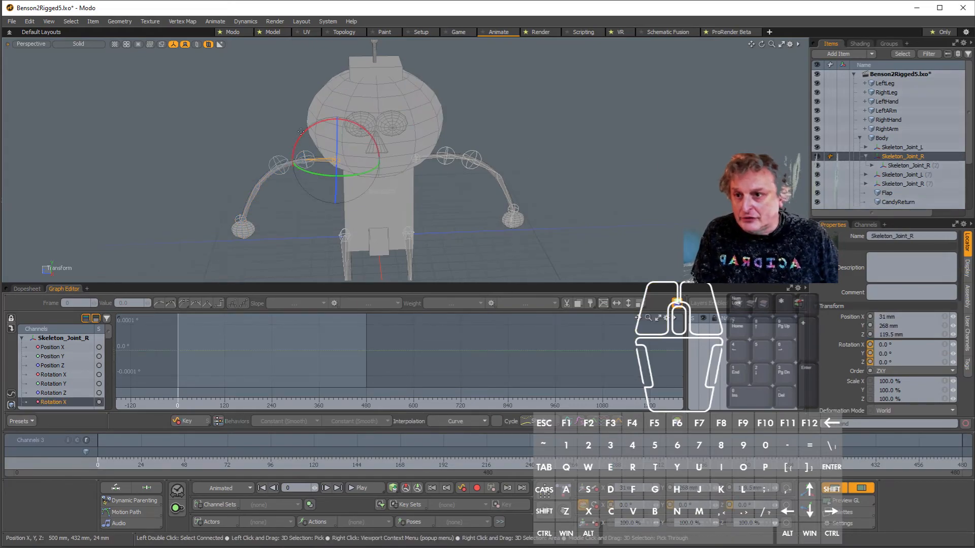
pyautogui.moveTo(306, 135); pyautogui.dragTo(348, 123)
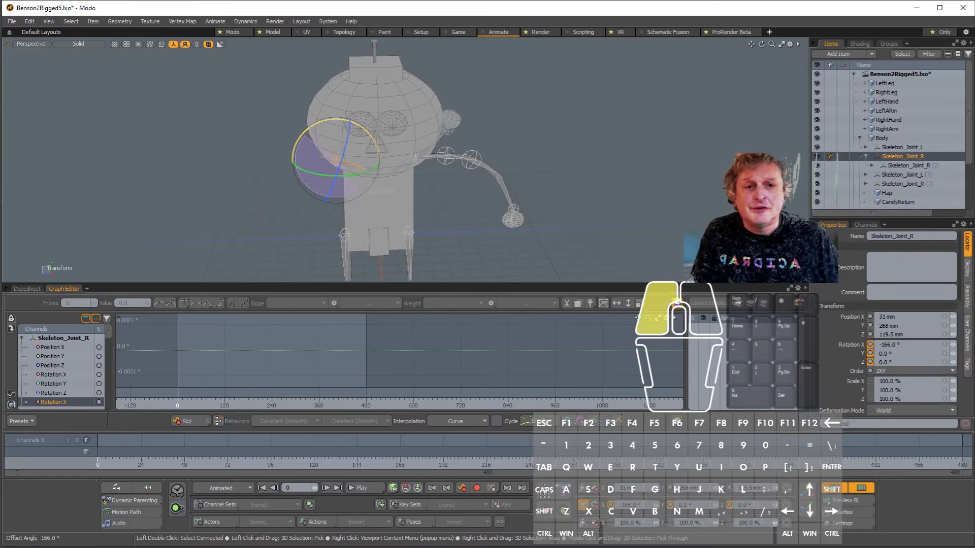
pyautogui.moveTo(336, 223); pyautogui.dragTo(315, 126)
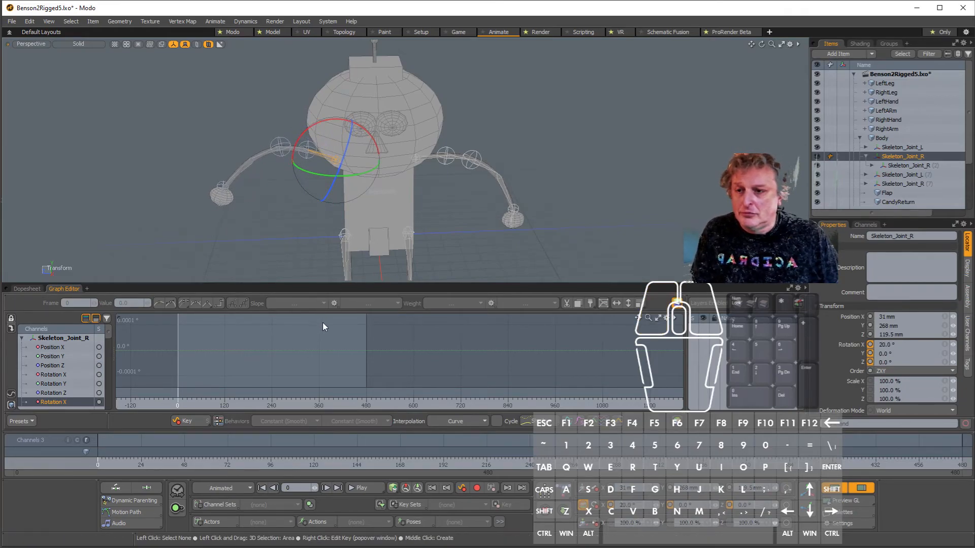
# Step: Select the right arm's whole joint chain and key its X, Y and Z rotation at frame 0
pyautogui.scroll(5, 332, 183)
pyautogui.keyDown('alt'); pyautogui.keyDown('shift'); pyautogui.moveTo(331, 183); pyautogui.dragTo(383, 246); pyautogui.keyUp('shift'); pyautogui.keyUp('alt')
pyautogui.click(895, 158)
pyautogui.doubleClick(895, 158)
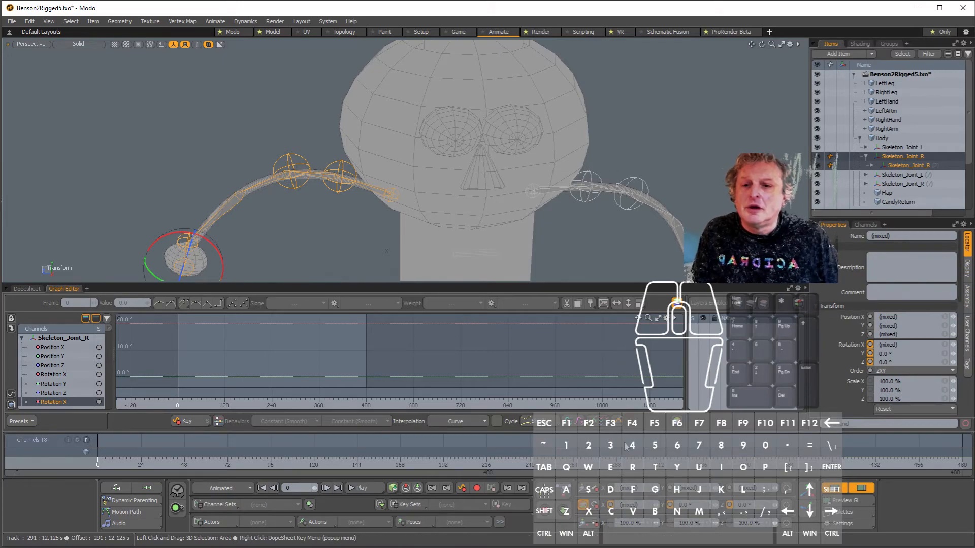
pyautogui.click(596, 507)
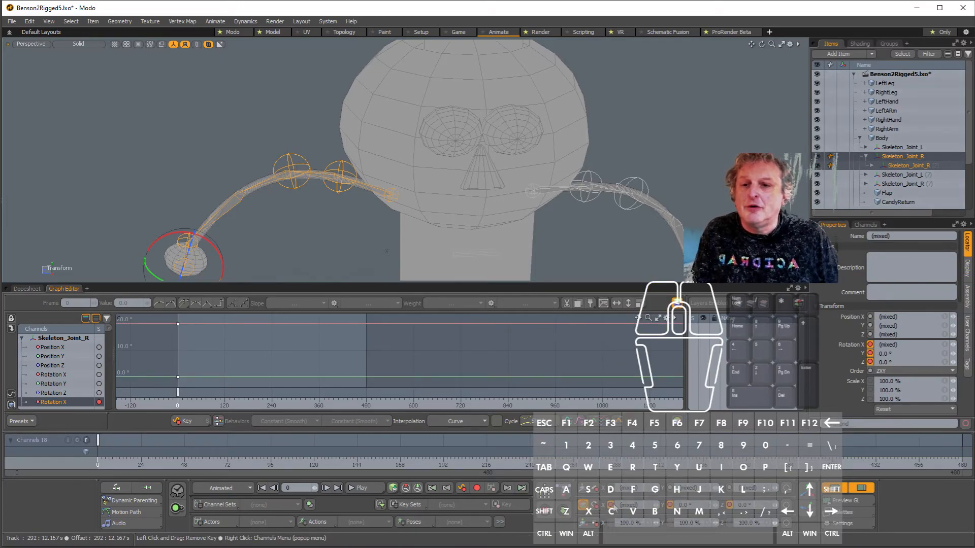
# Step: At frame 23, rotate the right arm joint Skeleton_Joint_R (2) about X to about -16.5°
pyautogui.moveTo(106, 463); pyautogui.dragTo(139, 463)
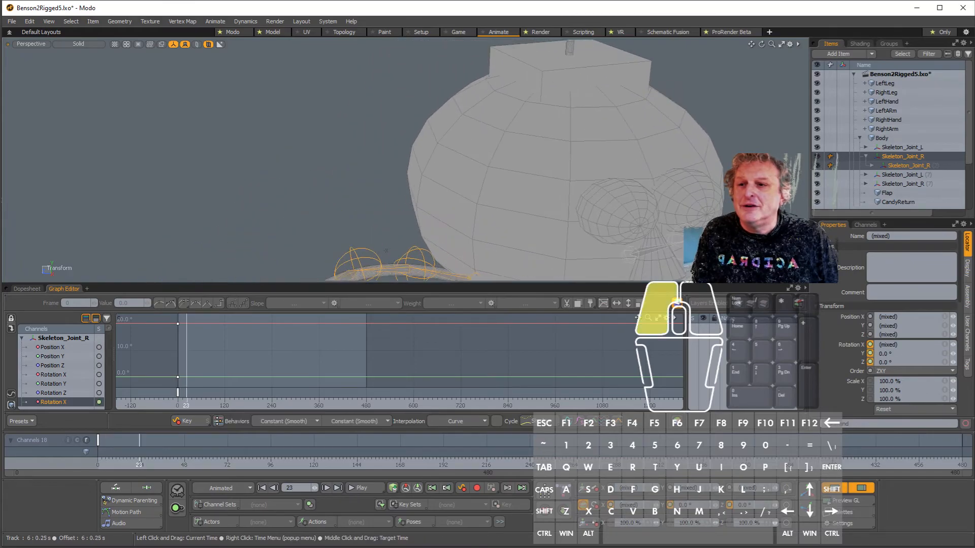
pyautogui.keyDown('alt'); pyautogui.keyDown('shift'); pyautogui.moveTo(314, 112); pyautogui.dragTo(326, 48); pyautogui.keyUp('shift'); pyautogui.keyUp('alt')
pyautogui.keyDown('alt'); pyautogui.keyDown('shift'); pyautogui.moveTo(374, 125); pyautogui.dragTo(395, 146); pyautogui.keyUp('shift'); pyautogui.keyUp('alt')
pyautogui.press('space')
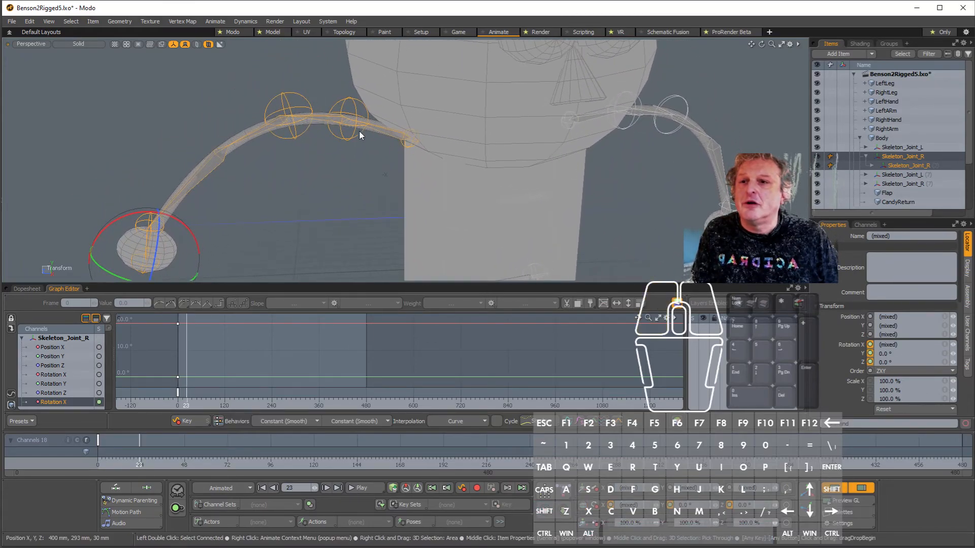
pyautogui.click(355, 113)
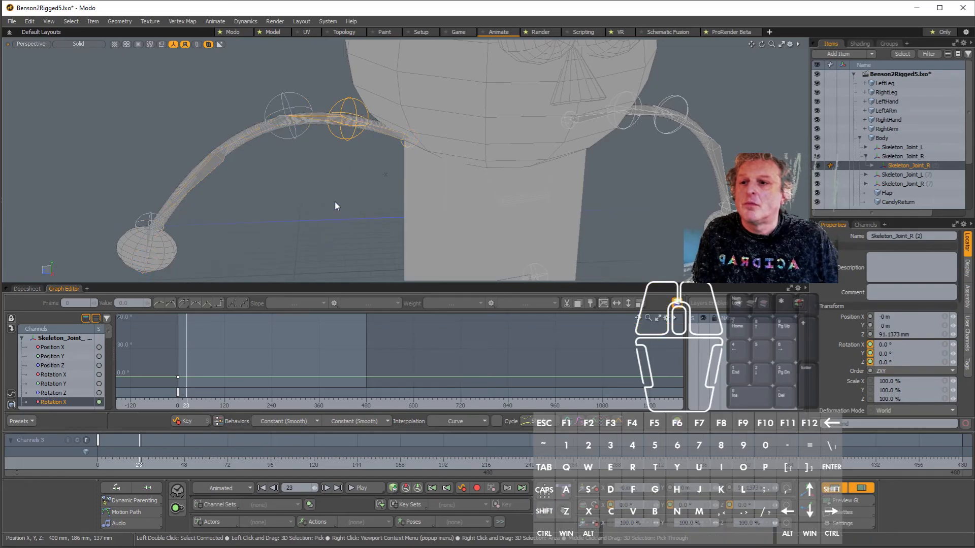
pyautogui.press('e')
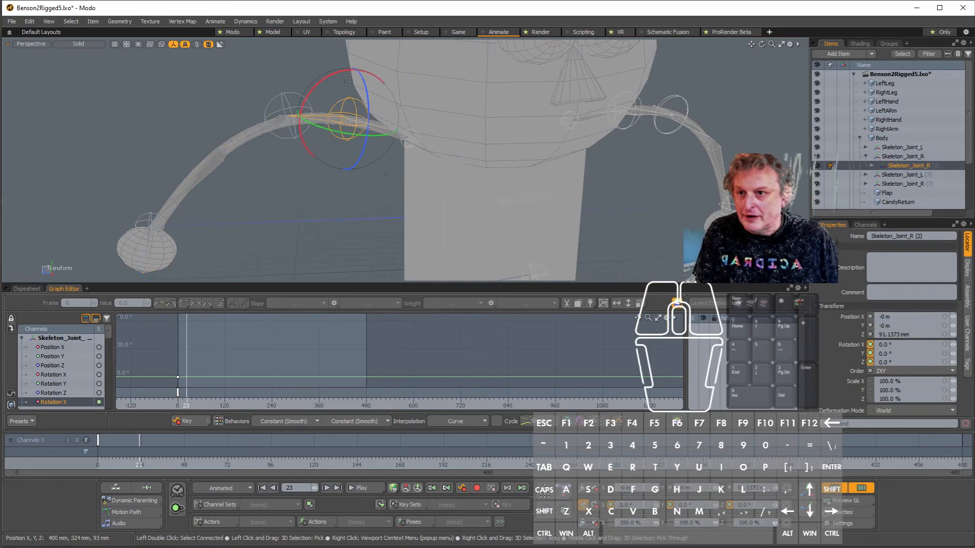
pyautogui.moveTo(321, 88); pyautogui.dragTo(292, 93)
pyautogui.press('space')
# Step: Raise the right arm at frame 23 by rotating Skeleton_Joint_R (3) to about -36.5° and Skeleton_Joint_R (4) to about -30.5° about X
pyautogui.click(293, 94)
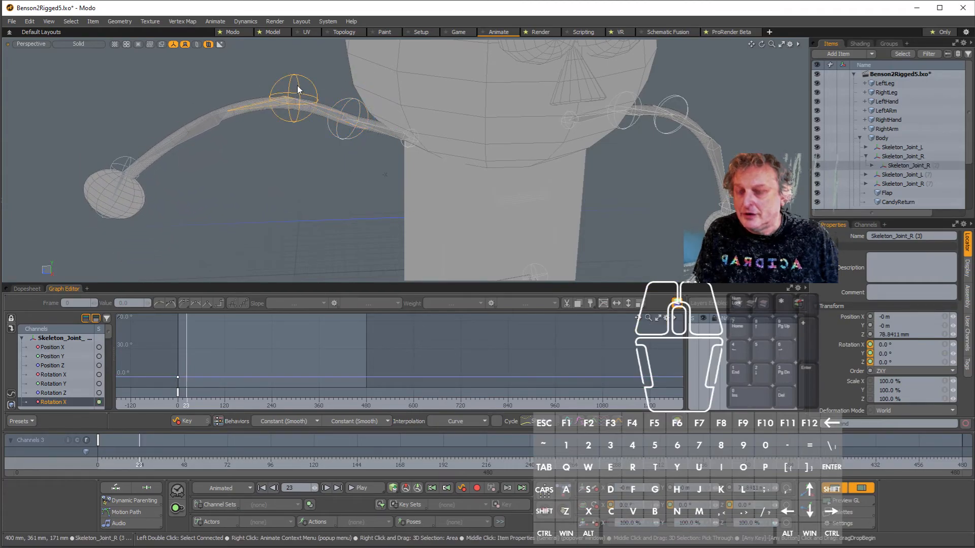
pyautogui.press('e')
pyautogui.moveTo(248, 76); pyautogui.dragTo(304, 137)
pyautogui.click(273, 196)
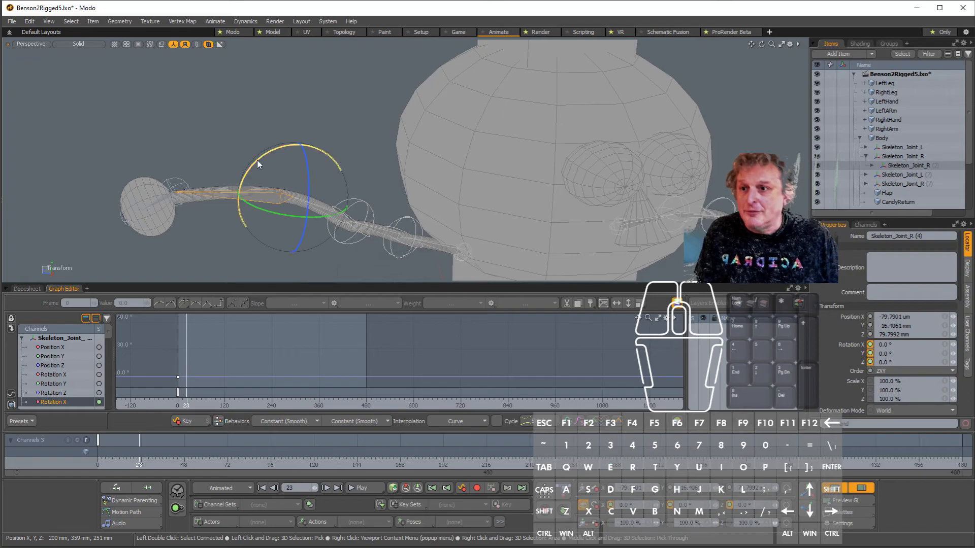
pyautogui.moveTo(257, 160); pyautogui.dragTo(200, 141)
pyautogui.press('space')
# Step: Rotate the right wrist joint Skeleton_Joint_R (5) at frame 23 to about -38.3° in X and 3.1° in Y
pyautogui.click(201, 130)
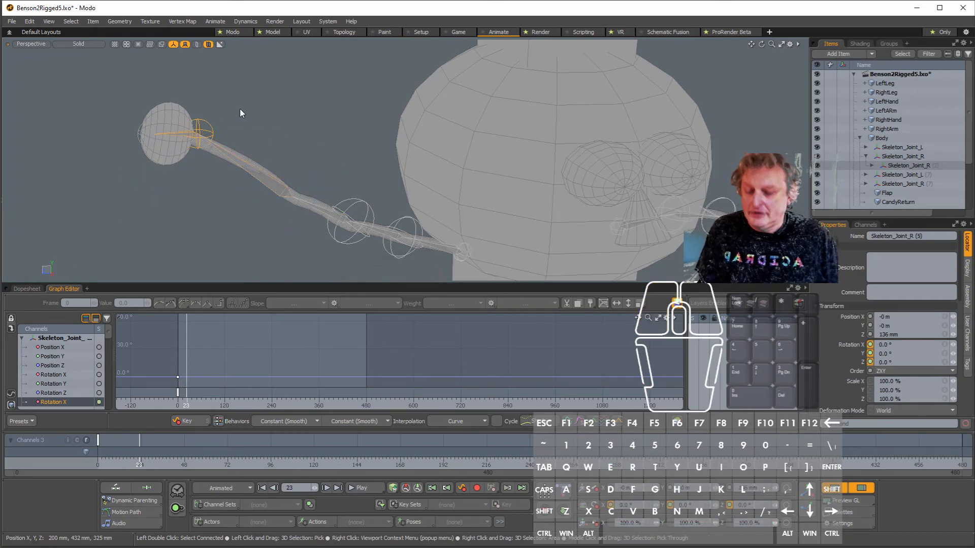
pyautogui.moveTo(202, 129); pyautogui.dragTo(208, 147)
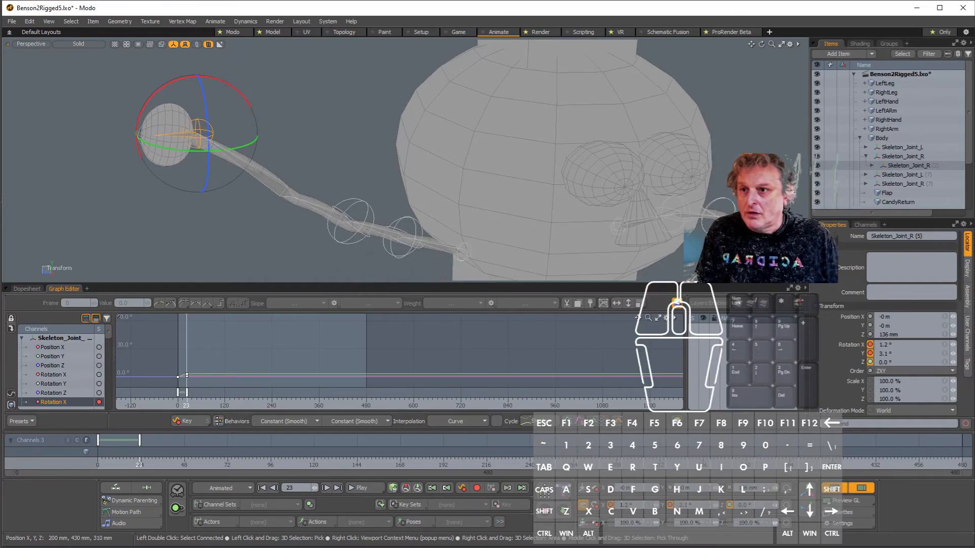
pyautogui.moveTo(228, 85); pyautogui.dragTo(229, 82)
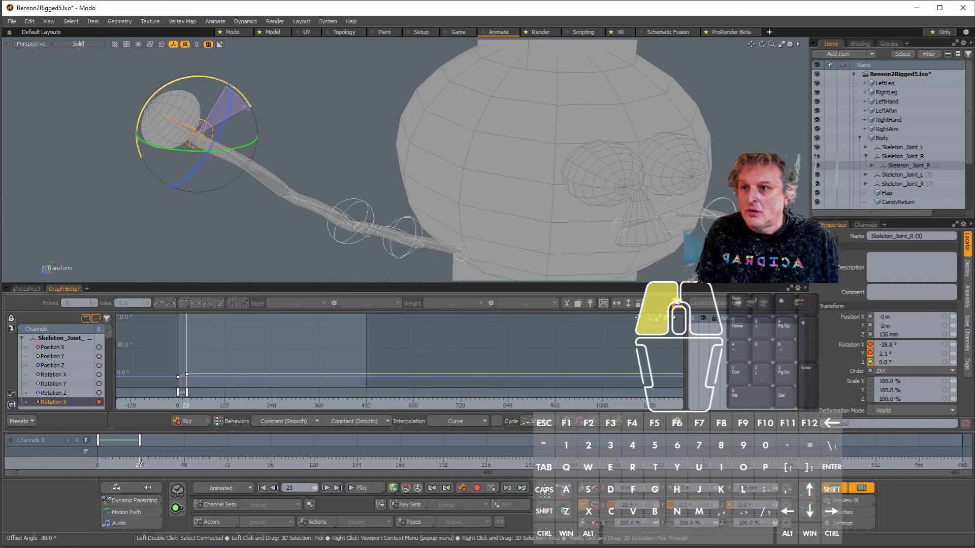
pyautogui.scroll(-4, 302, 130)
pyautogui.keyDown('alt'); pyautogui.keyDown('shift'); pyautogui.moveTo(338, 278); pyautogui.dragTo(328, 245); pyautogui.keyUp('shift'); pyautogui.keyUp('alt')
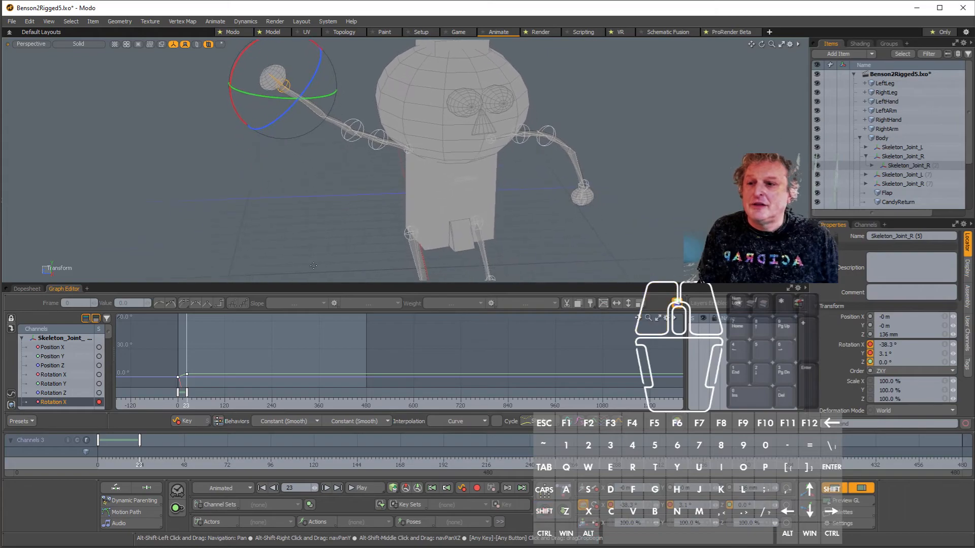
# Step: At frame 53, rotate the right arm's root joint Skeleton_Joint_R to start a new arm pose
pyautogui.moveTo(140, 464); pyautogui.dragTo(193, 465)
pyautogui.keyDown('alt'); pyautogui.keyDown('shift'); pyautogui.moveTo(551, 231); pyautogui.dragTo(409, 182); pyautogui.keyUp('shift'); pyautogui.keyUp('alt')
pyautogui.click(413, 188)
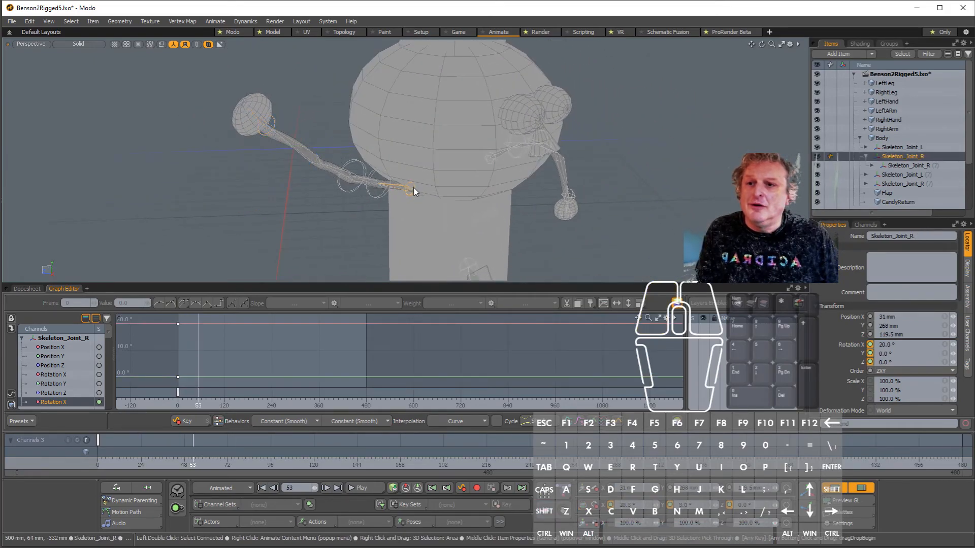
pyautogui.press('e')
pyautogui.moveTo(405, 213); pyautogui.dragTo(365, 214)
pyautogui.moveTo(450, 210); pyautogui.dragTo(582, 251)
pyautogui.keyDown('alt'); pyautogui.keyDown('shift'); pyautogui.moveTo(581, 251); pyautogui.dragTo(472, 84); pyautogui.keyUp('shift'); pyautogui.keyUp('alt')
pyautogui.keyDown('alt'); pyautogui.moveTo(473, 84); pyautogui.dragTo(403, 265); pyautogui.keyUp('alt')
# Step: Rotate Skeleton_Joint_R (2) at frame 53 to about 12.1° in X and -13.9° in Y, lowering the right arm
pyautogui.click(456, 135)
pyautogui.keyDown('alt'); pyautogui.scroll(3, 347, 83); pyautogui.keyUp('alt')
pyautogui.press('e')
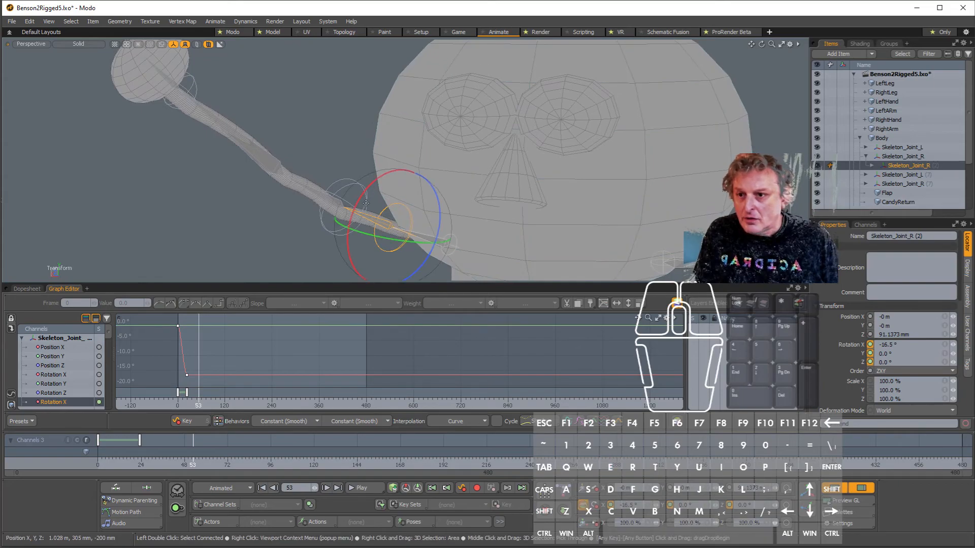
pyautogui.moveTo(406, 261)
pyautogui.mouseDown()
pyautogui.moveTo(424, 246)
pyautogui.moveTo(417, 249)
pyautogui.mouseUp()
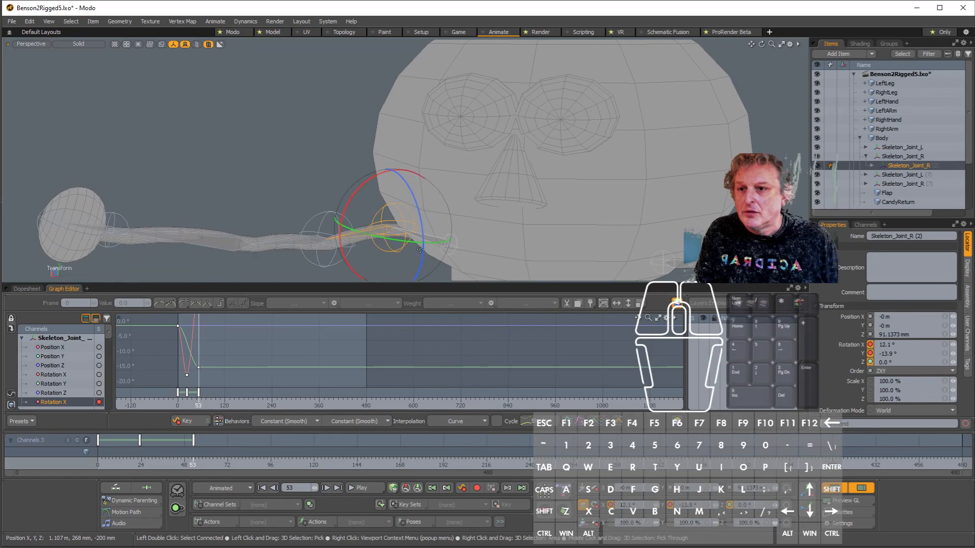
pyautogui.keyDown('alt'); pyautogui.keyDown('shift'); pyautogui.moveTo(464, 215); pyautogui.dragTo(469, 296); pyautogui.keyUp('shift'); pyautogui.keyUp('alt')
pyautogui.keyDown('alt'); pyautogui.scroll(-7, 470, 223); pyautogui.keyUp('alt')
pyautogui.keyDown('alt'); pyautogui.keyDown('shift'); pyautogui.moveTo(469, 229); pyautogui.dragTo(456, 171); pyautogui.keyUp('shift'); pyautogui.keyUp('alt')
pyautogui.keyDown('alt'); pyautogui.scroll(6, 455, 171); pyautogui.keyUp('alt')
pyautogui.press('space')
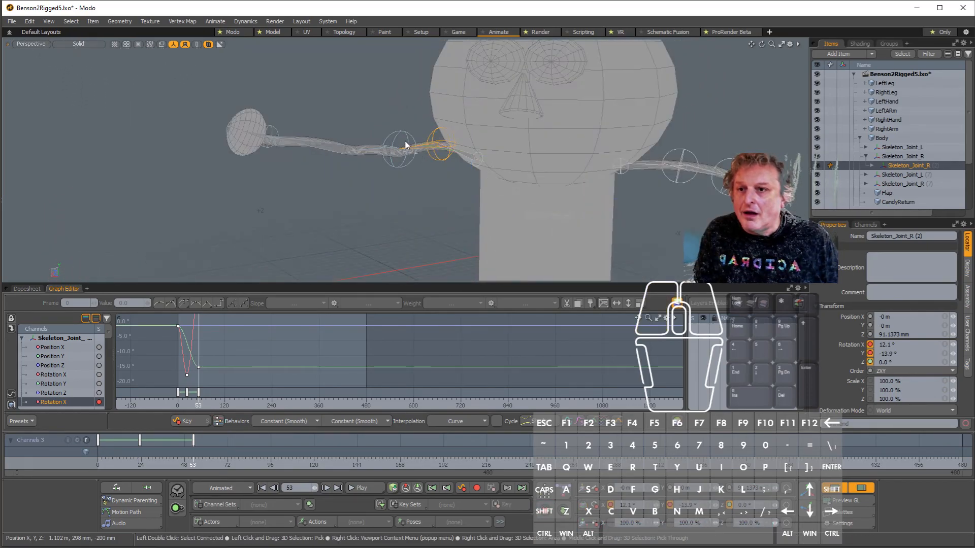
# Step: Rotate Skeleton_Joint_R (3) at frame 53 to about -28.6° in X and 55.5° in Y, bending the right arm forward
pyautogui.click(406, 141)
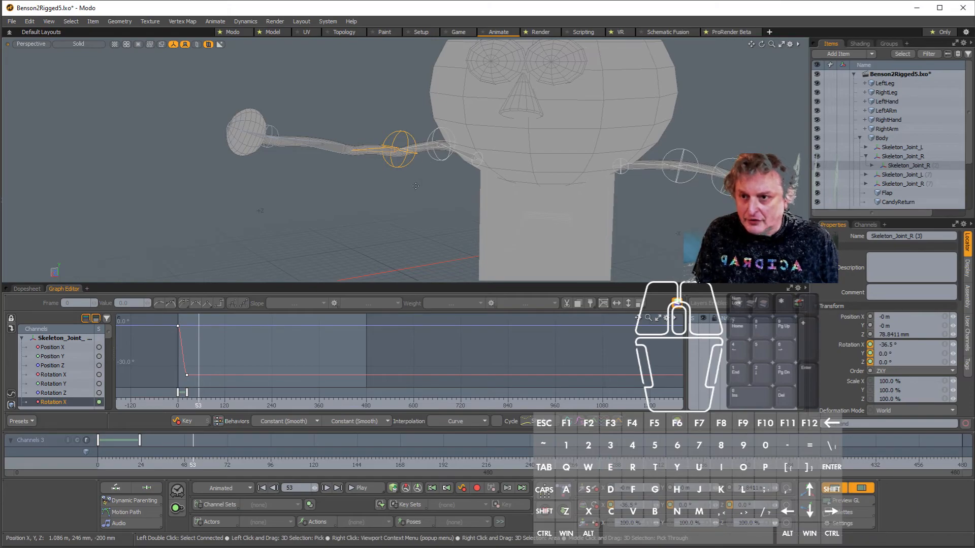
pyautogui.moveTo(386, 170); pyautogui.dragTo(352, 228)
pyautogui.keyDown('alt'); pyautogui.scroll(-4, 384, 170); pyautogui.keyUp('alt')
pyautogui.keyDown('alt'); pyautogui.scroll(-5, 329, 146); pyautogui.keyUp('alt')
pyautogui.keyDown('alt'); pyautogui.scroll(8, 345, 175); pyautogui.keyUp('alt')
pyautogui.keyDown('alt'); pyautogui.moveTo(350, 175); pyautogui.dragTo(394, 228); pyautogui.keyUp('alt')
pyautogui.keyDown('alt'); pyautogui.keyDown('shift'); pyautogui.moveTo(393, 227); pyautogui.dragTo(395, 197); pyautogui.keyUp('shift'); pyautogui.keyUp('alt')
pyautogui.press('space')
# Step: Rotate the right forearm joint Skeleton_Joint_R (4) at frame 53 to about 42.5° in Y
pyautogui.rightClick(415, 196)
pyautogui.click(394, 182)
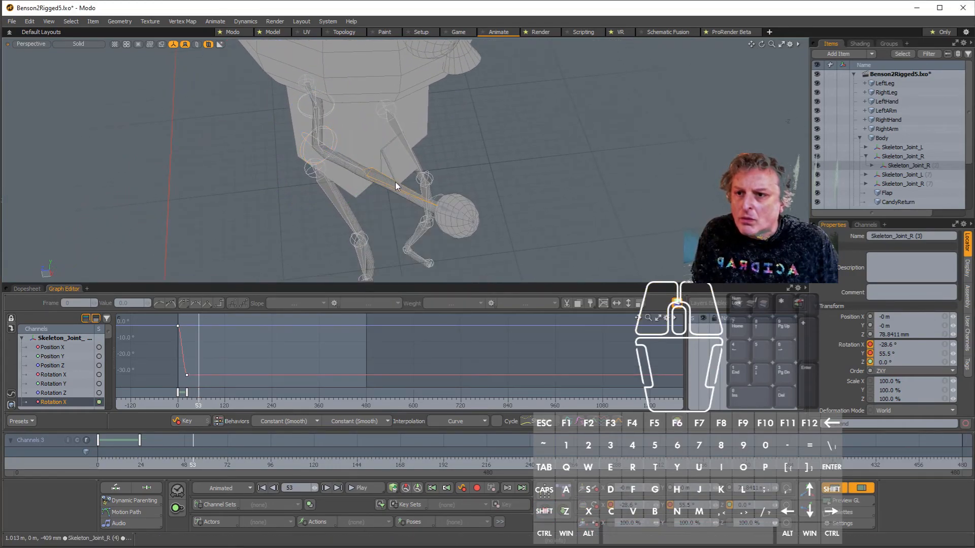
pyautogui.press('e')
pyautogui.moveTo(386, 228); pyautogui.dragTo(380, 204)
pyautogui.press('space')
# Step: Rotate the right hand's end joint Skeleton_Joint_R (6) at frame 53 to about -9.5° in Z
pyautogui.click(307, 184)
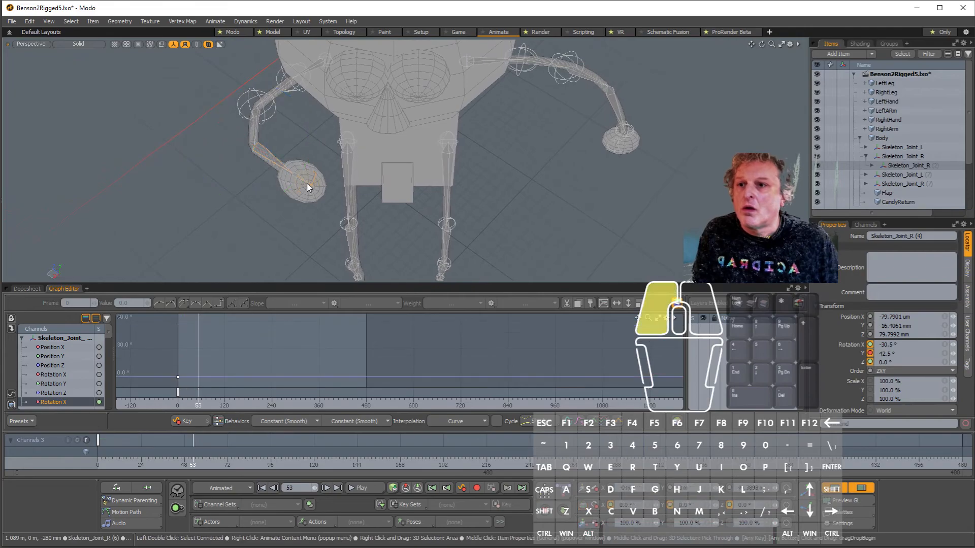
pyautogui.press('e')
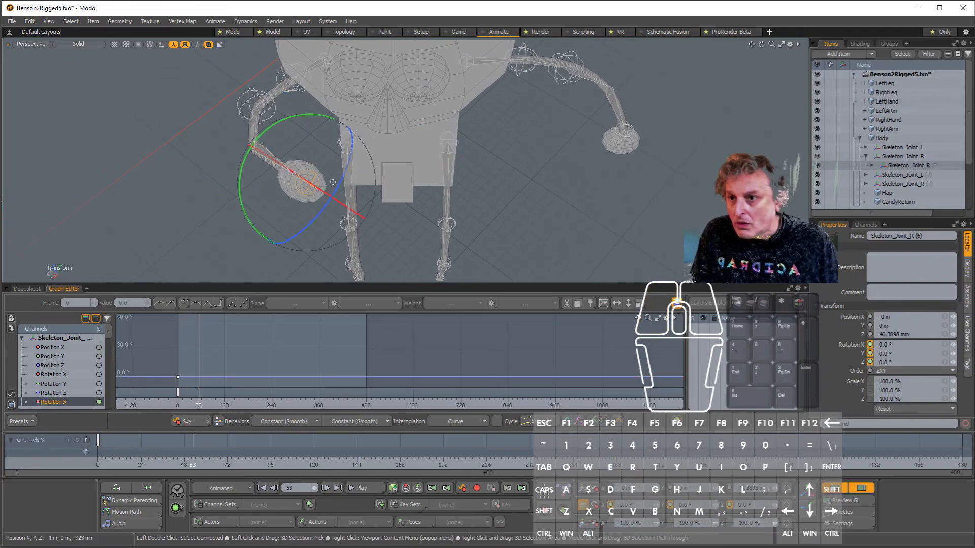
pyautogui.moveTo(340, 187); pyautogui.dragTo(406, 161)
pyautogui.scroll(3, 337, 195)
pyautogui.press('space')
# Step: Rotate the right wrist joint Skeleton_Joint_R (5) at frame 53 to finish the arm pose
pyautogui.click(453, 149)
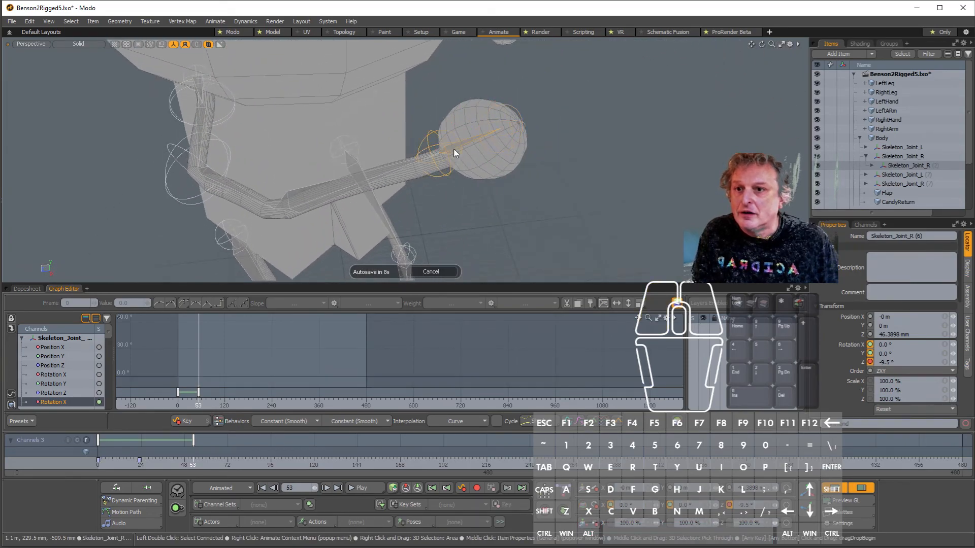
pyautogui.press('e')
pyautogui.moveTo(471, 212); pyautogui.dragTo(273, 95)
# Step: Play back the animation to review the right arm's movement on the whole robot
pyautogui.scroll(-4, 484, 181)
pyautogui.scroll(-4, 348, 121)
pyautogui.keyDown('alt'); pyautogui.keyDown('shift'); pyautogui.moveTo(274, 96); pyautogui.dragTo(266, 96); pyautogui.keyUp('shift'); pyautogui.keyUp('alt')
pyautogui.moveTo(203, 403); pyautogui.dragTo(108, 386)
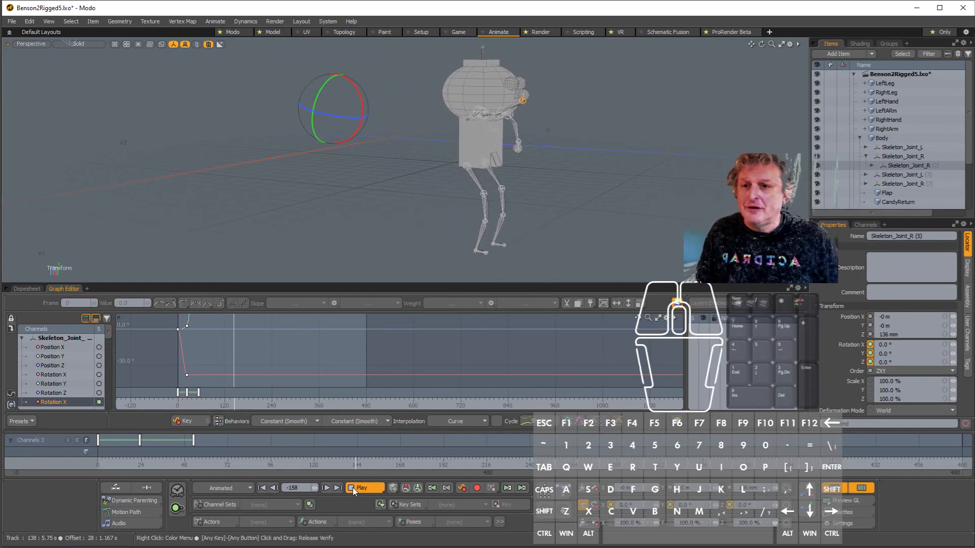
# Step: At frame 0, swing the leg forward by rotating its hip joint Skeleton_Joint_L (7) to about 60.5° in X
pyautogui.moveTo(341, 466); pyautogui.dragTo(96, 466)
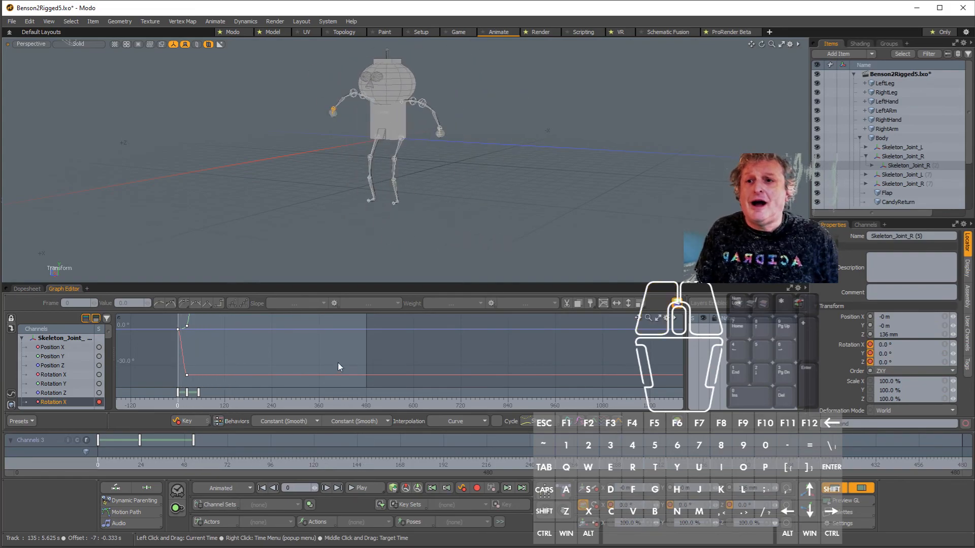
pyautogui.scroll(4, 415, 171)
pyautogui.scroll(2, 409, 147)
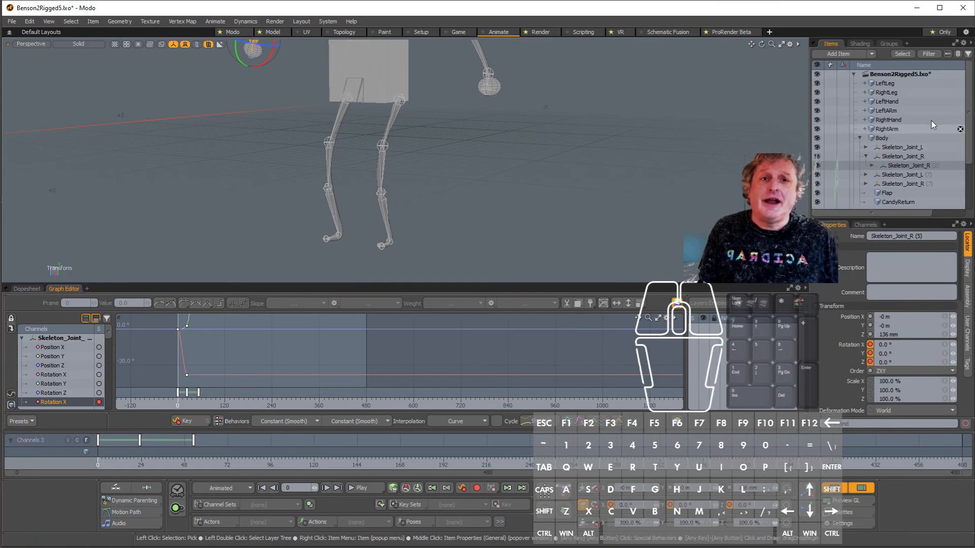
pyautogui.scroll(-1, 877, 113)
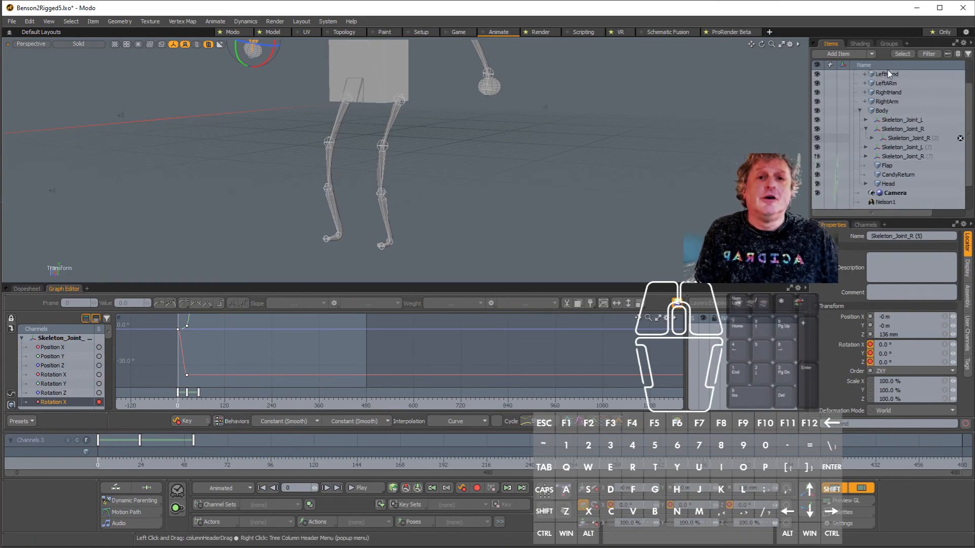
pyautogui.scroll(1, 874, 138)
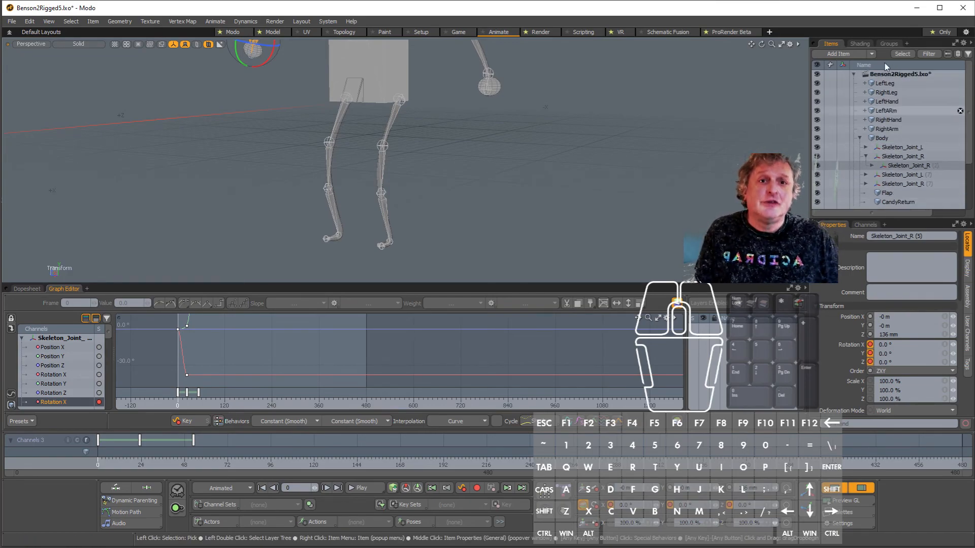
pyautogui.keyDown('alt'); pyautogui.keyDown('shift'); pyautogui.moveTo(652, 104); pyautogui.dragTo(663, 189); pyautogui.keyUp('shift'); pyautogui.keyUp('alt')
pyautogui.press('space')
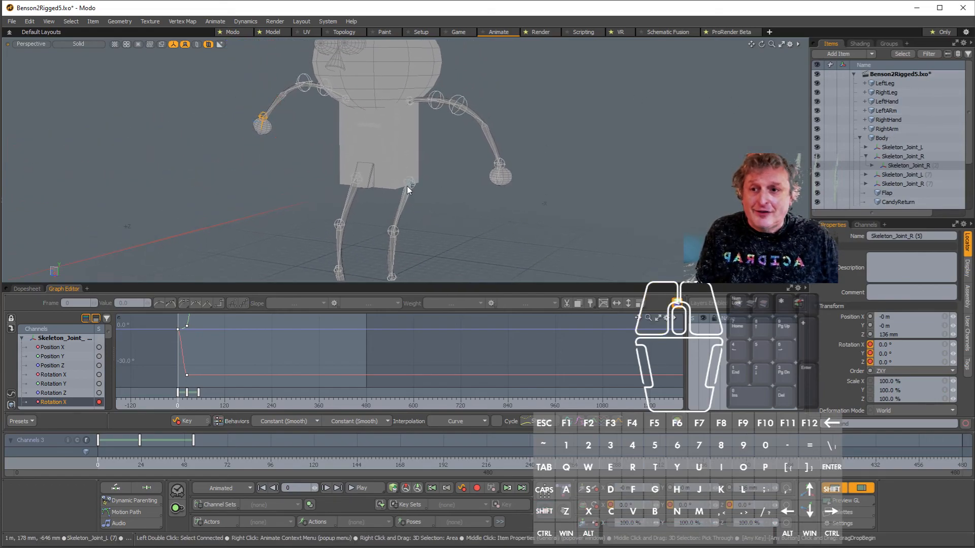
pyautogui.click(407, 186)
pyautogui.press('e')
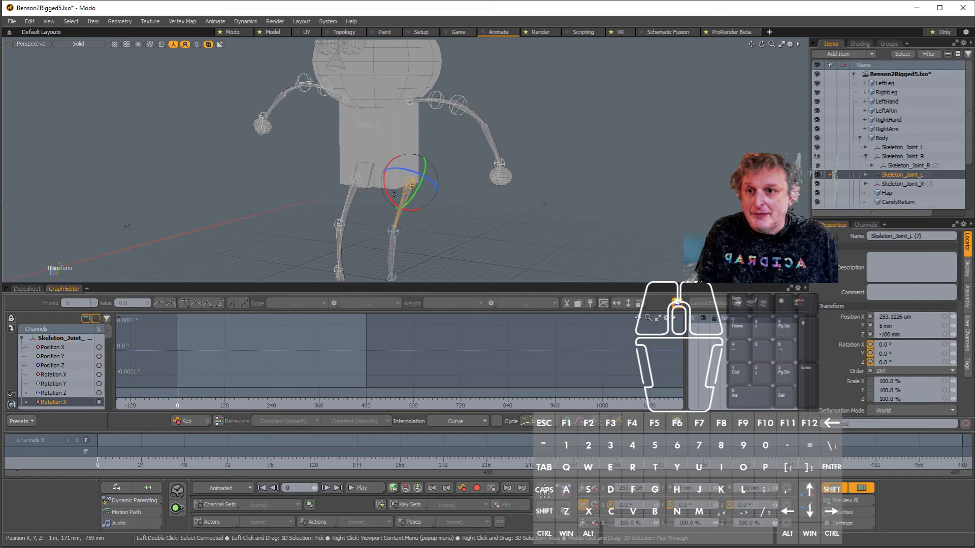
pyautogui.moveTo(400, 201); pyautogui.dragTo(459, 191)
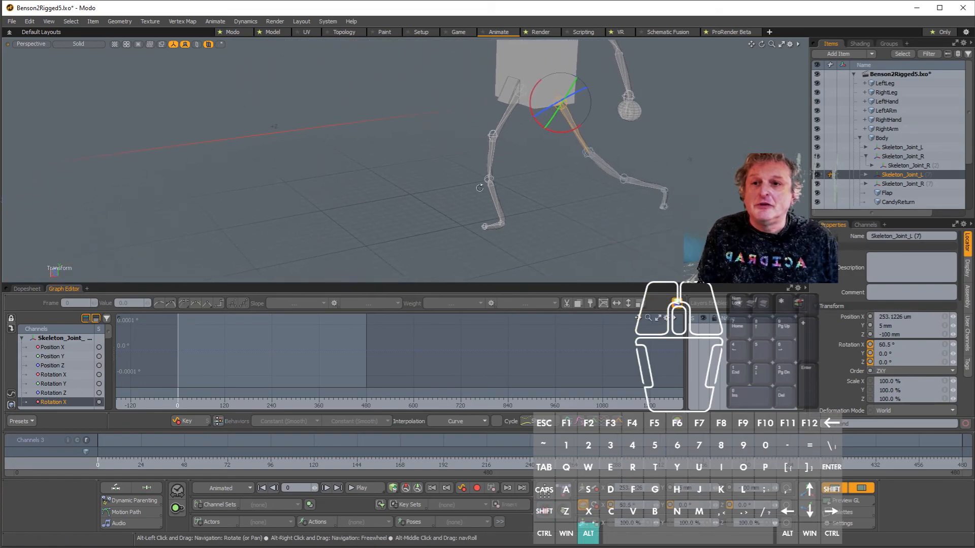
# Step: Rotate the raised leg's second joint Skeleton_Joint_L (8) at frame 0 to about -3.5° in Y
pyautogui.click(589, 157)
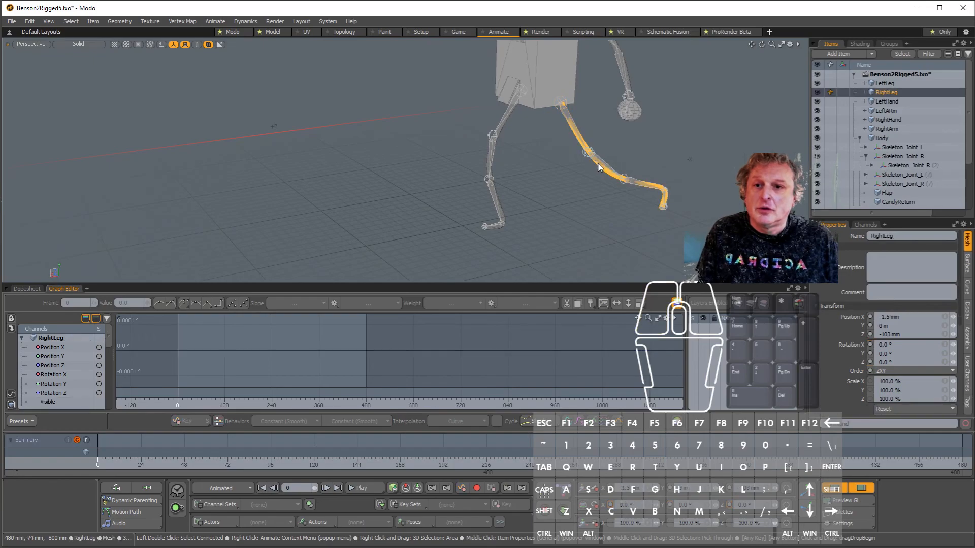
pyautogui.scroll(5, 592, 156)
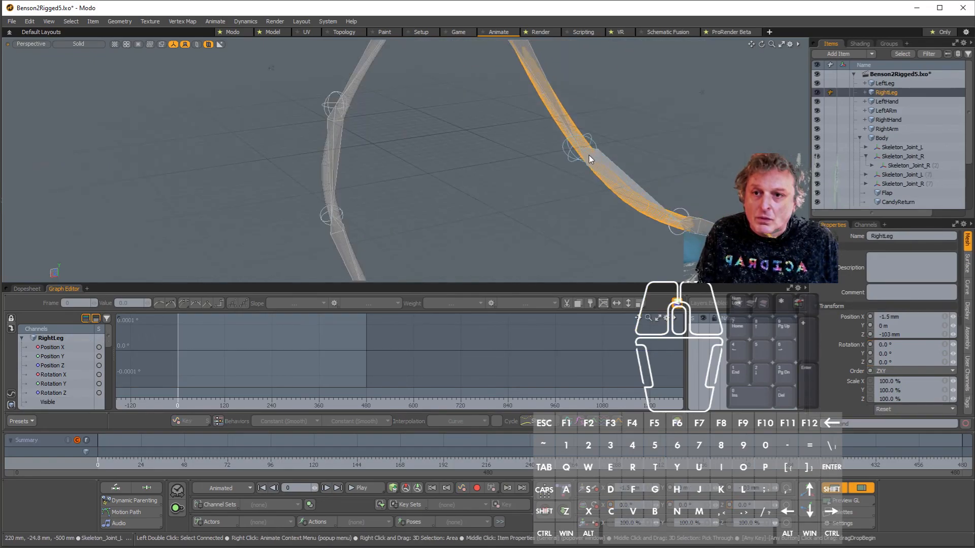
pyautogui.click(602, 162)
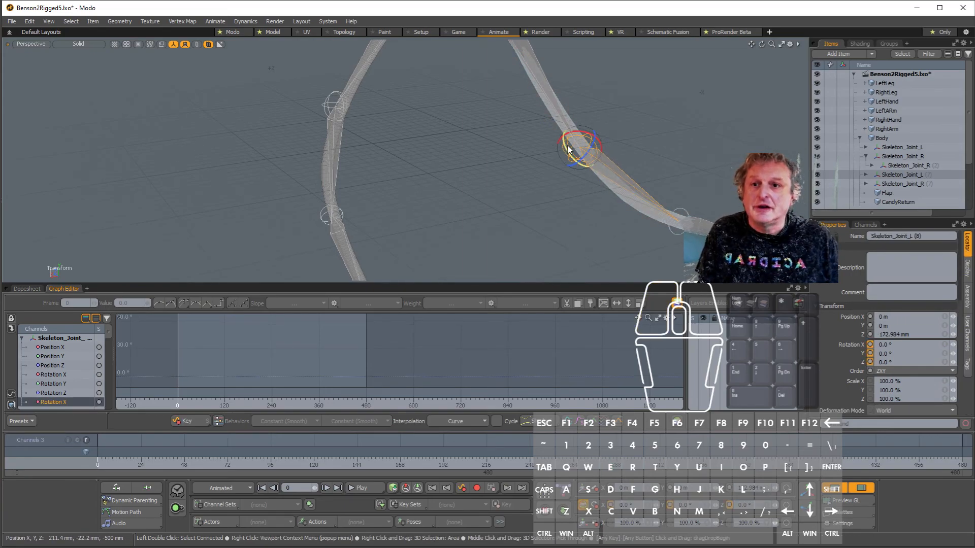
pyautogui.moveTo(584, 153); pyautogui.dragTo(681, 194)
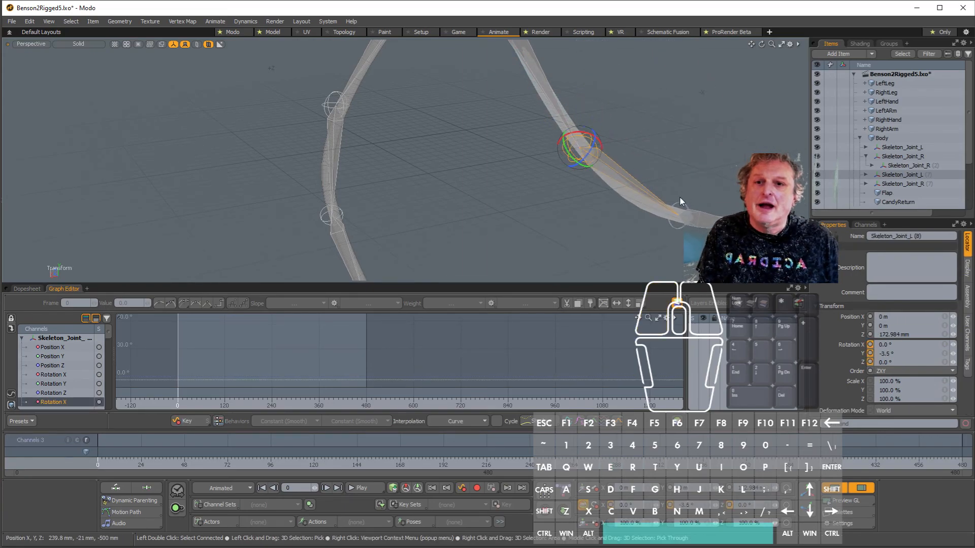
# Step: Bend the lower leg at frame 0 by rotating Skeleton_Joint_L (9) to about -44.5° in Y
pyautogui.click(681, 206)
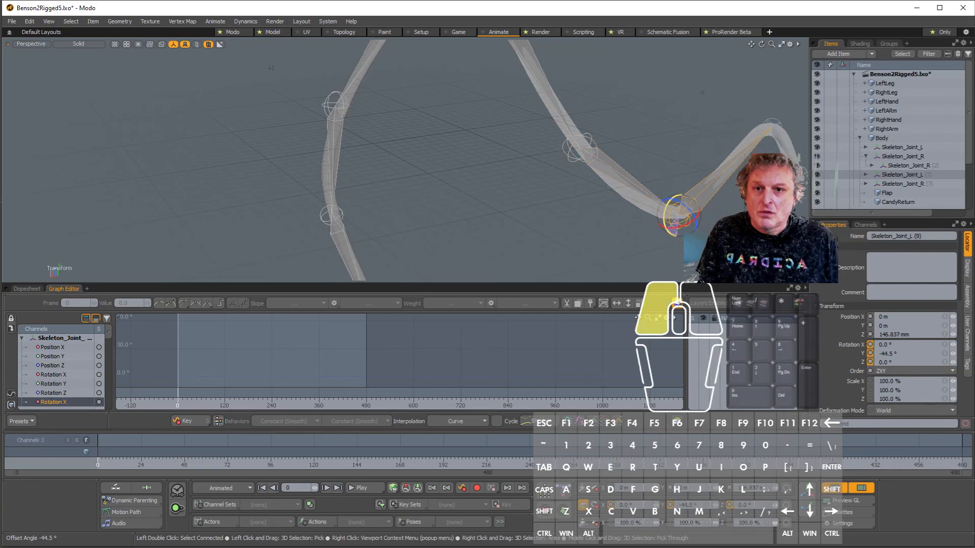
pyautogui.scroll(-3, 679, 217)
pyautogui.keyDown('alt'); pyautogui.moveTo(488, 122); pyautogui.dragTo(457, 91); pyautogui.keyUp('alt')
# Step: Select the raised leg's joints together and key their rotation at frame 0
pyautogui.keyDown('shift'); pyautogui.click(596, 153); pyautogui.keyUp('shift')
pyautogui.keyDown('shift'); pyautogui.click(566, 94); pyautogui.keyUp('shift')
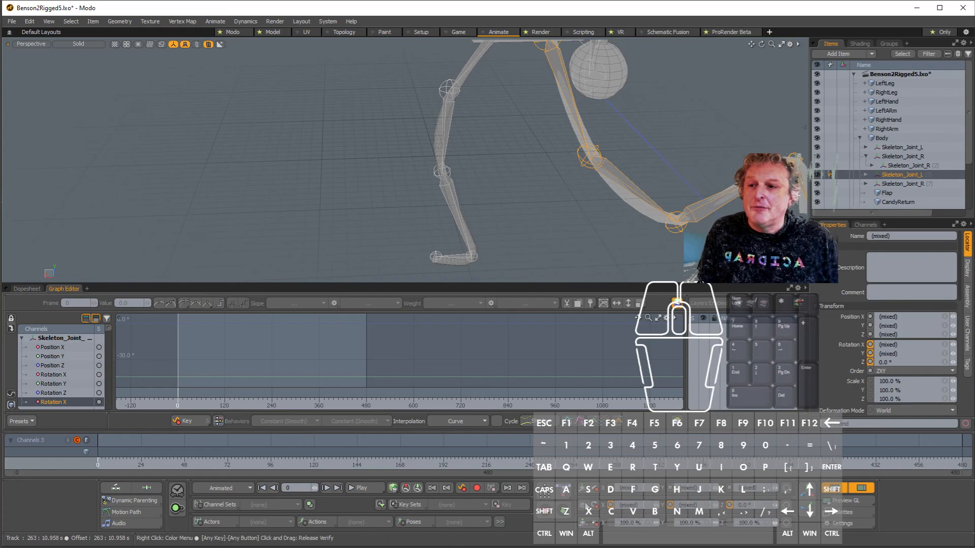
pyautogui.click(598, 506)
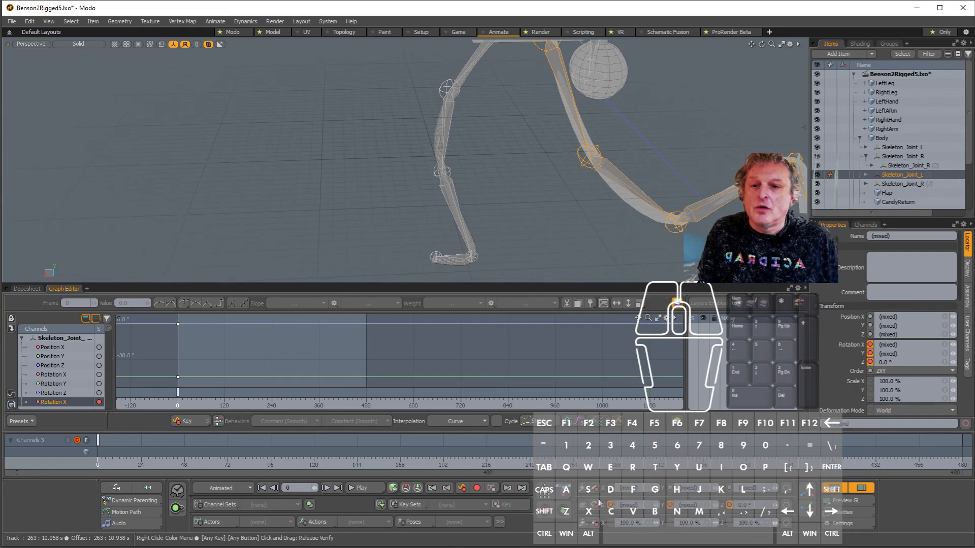
# Step: At frame 28, rotate the hip joint Skeleton_Joint_L (7) to about -0.5° in X to lower the leg
pyautogui.moveTo(114, 462); pyautogui.dragTo(148, 462)
pyautogui.keyDown('alt'); pyautogui.keyDown('shift'); pyautogui.moveTo(306, 257); pyautogui.dragTo(272, 259); pyautogui.keyUp('shift'); pyautogui.keyUp('alt')
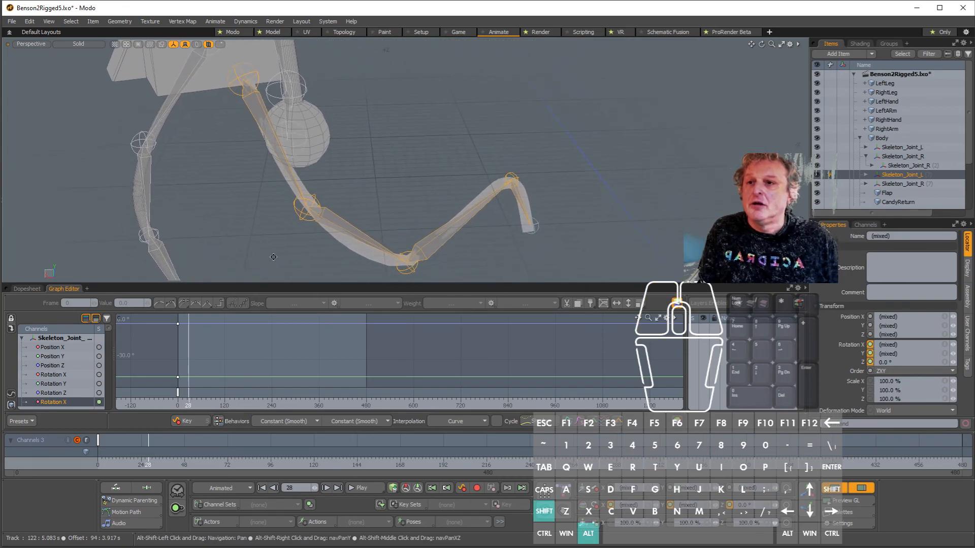
pyautogui.keyDown('alt'); pyautogui.keyDown('shift'); pyautogui.scroll(-3, 272, 259); pyautogui.keyUp('shift'); pyautogui.keyUp('alt')
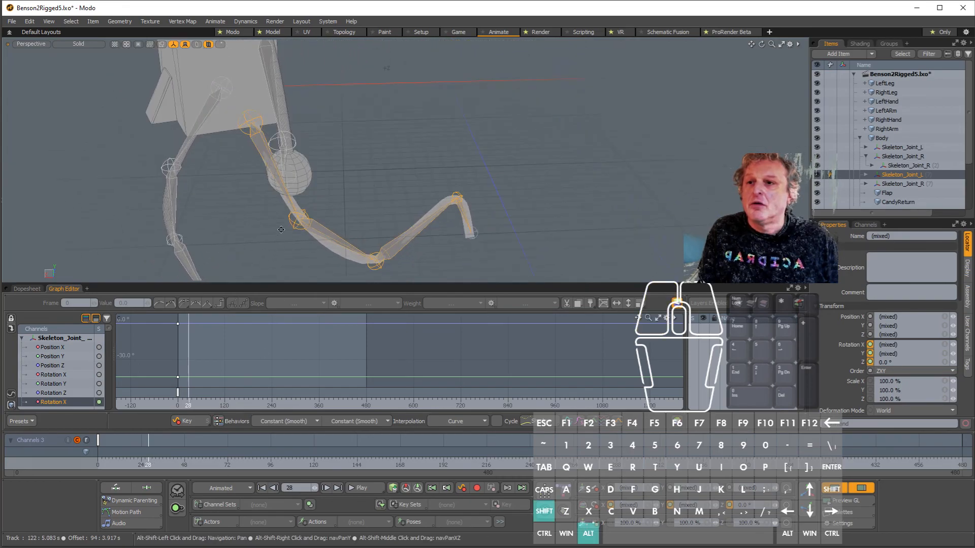
pyautogui.click(261, 123)
pyautogui.press('e')
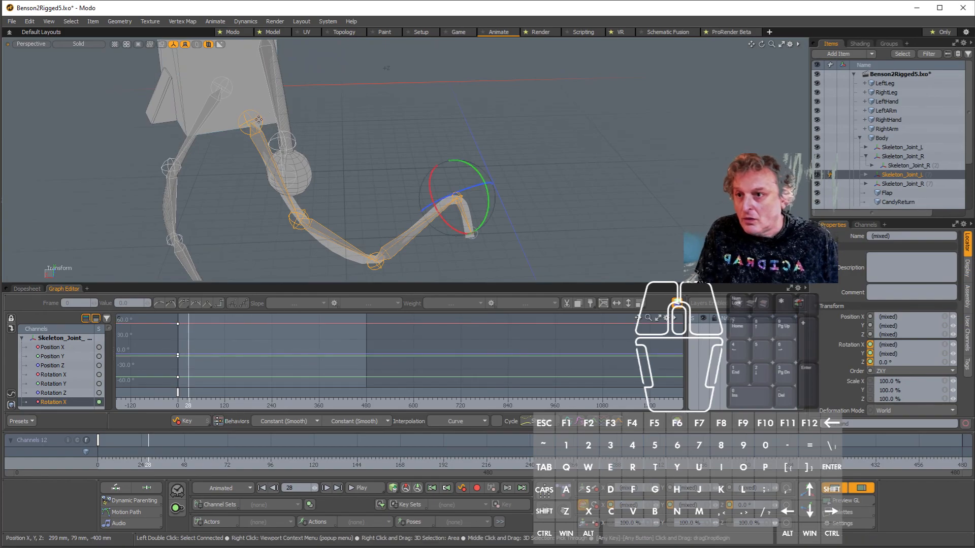
pyautogui.press('space')
pyautogui.click(264, 127)
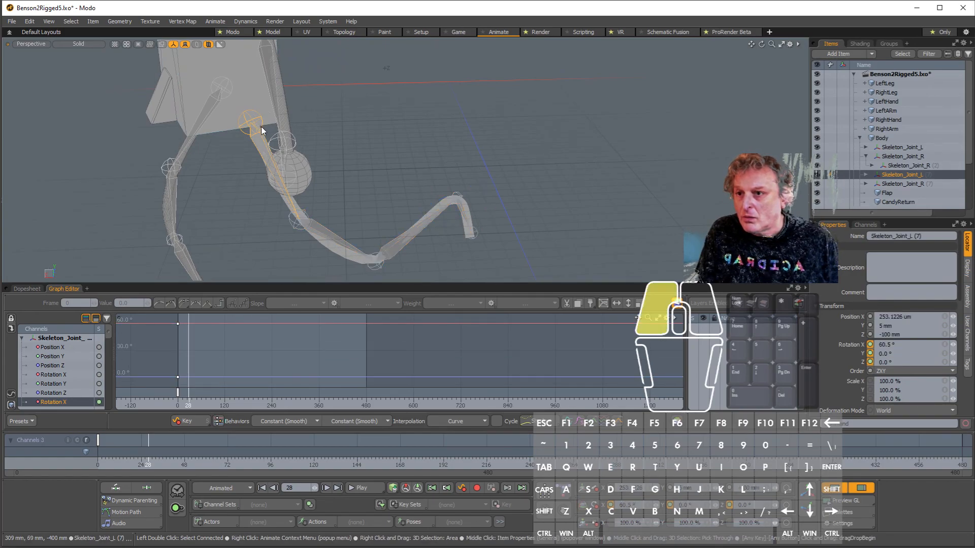
pyautogui.keyDown('alt'); pyautogui.moveTo(252, 127); pyautogui.dragTo(214, 173); pyautogui.keyUp('alt')
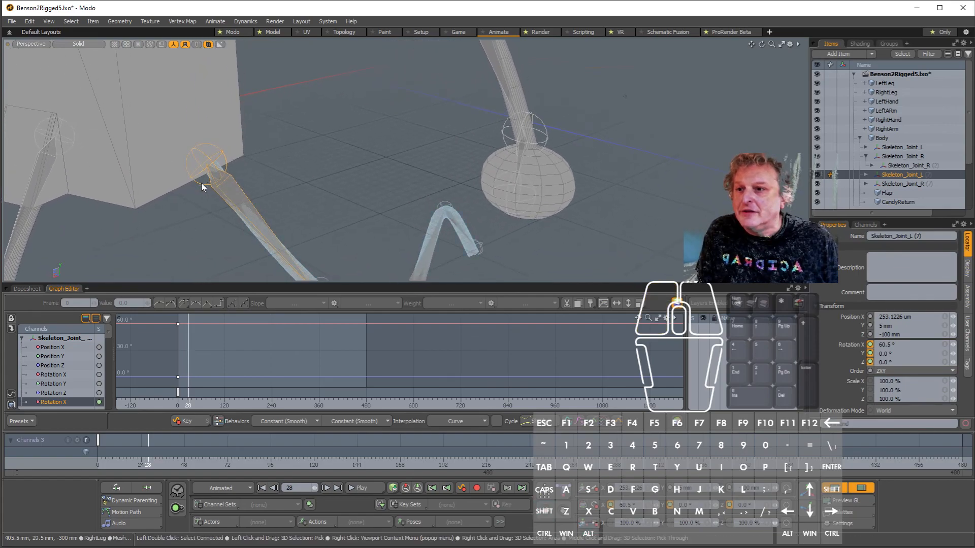
pyautogui.click(210, 162)
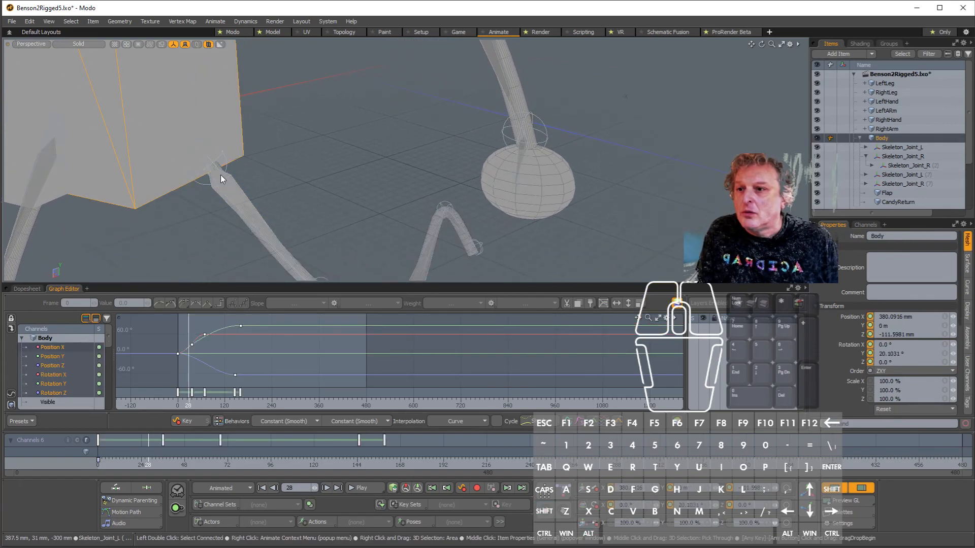
pyautogui.click(220, 175)
pyautogui.press('e')
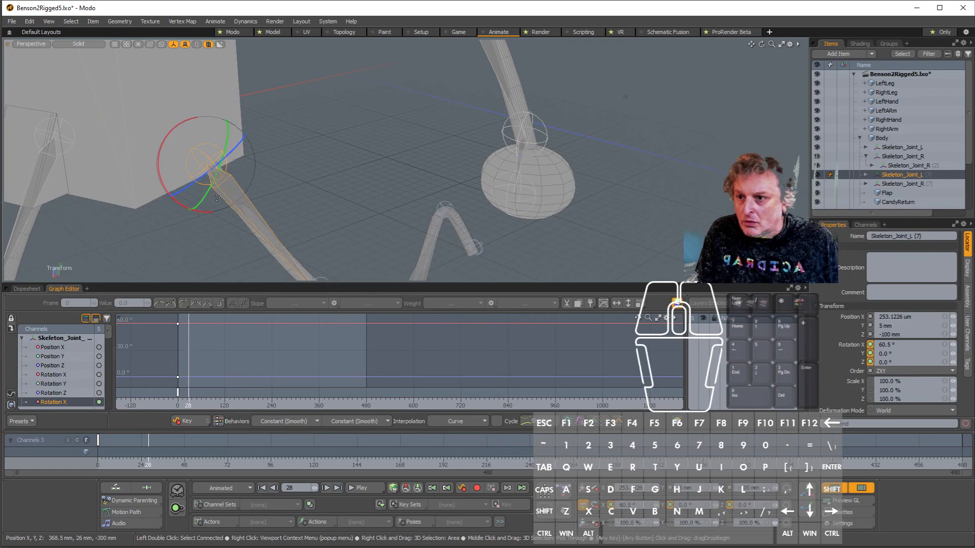
pyautogui.moveTo(162, 181); pyautogui.dragTo(177, 216)
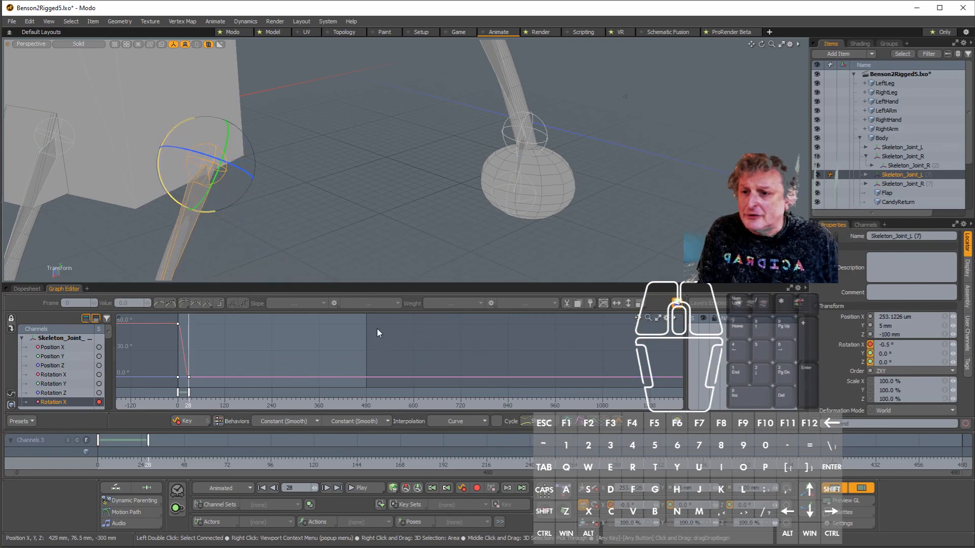
# Step: Rotate the leg joint Skeleton_Joint_L (8) at frame 28 to about 29.5° in Y
pyautogui.keyDown('alt'); pyautogui.keyDown('shift'); pyautogui.moveTo(284, 254); pyautogui.dragTo(395, 55); pyautogui.keyUp('shift'); pyautogui.keyUp('alt')
pyautogui.keyDown('alt'); pyautogui.moveTo(365, 106); pyautogui.dragTo(313, 163); pyautogui.keyUp('alt')
pyautogui.scroll(3, 357, 173)
pyautogui.click(254, 146)
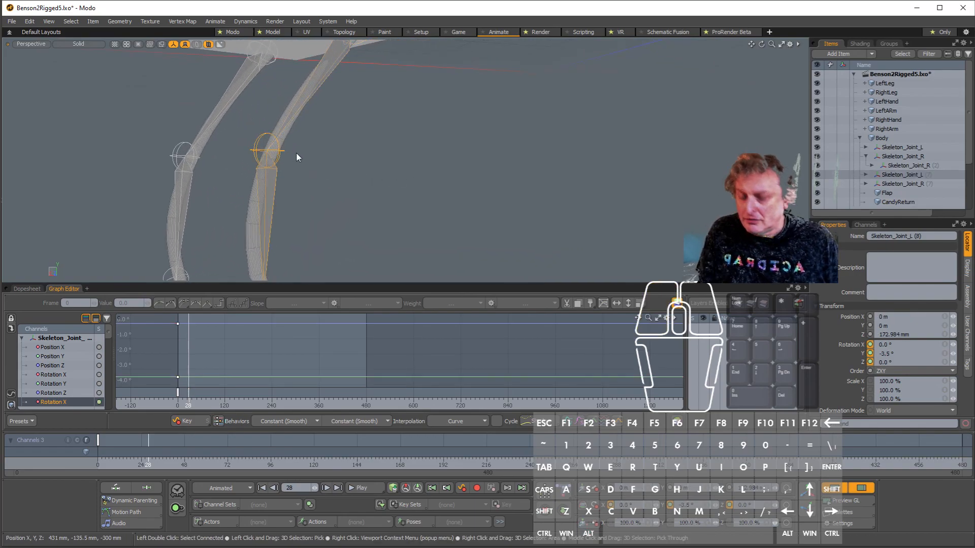
pyautogui.press('e')
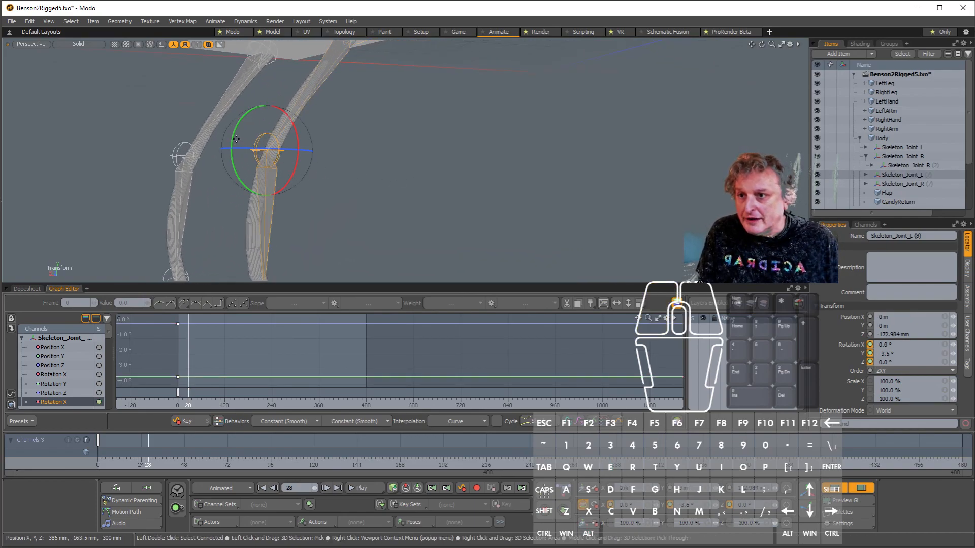
pyautogui.moveTo(231, 147); pyautogui.dragTo(240, 171)
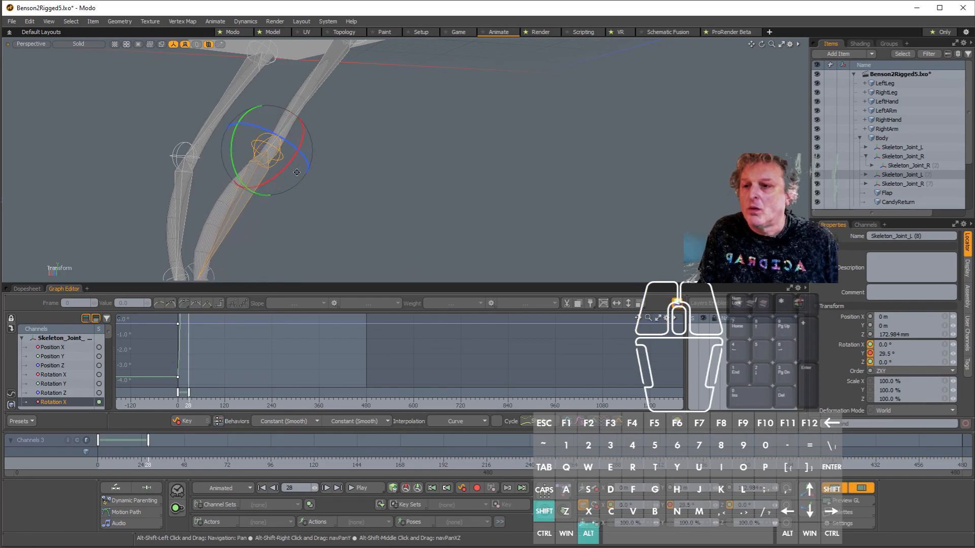
# Step: Rotate the lower leg joint Skeleton_Joint_L (9) at frame 28 to about -3.5° in Y
pyautogui.keyDown('alt'); pyautogui.keyDown('shift'); pyautogui.moveTo(313, 148); pyautogui.dragTo(368, 50); pyautogui.keyUp('shift'); pyautogui.keyUp('alt')
pyautogui.press('space')
pyautogui.click(257, 171)
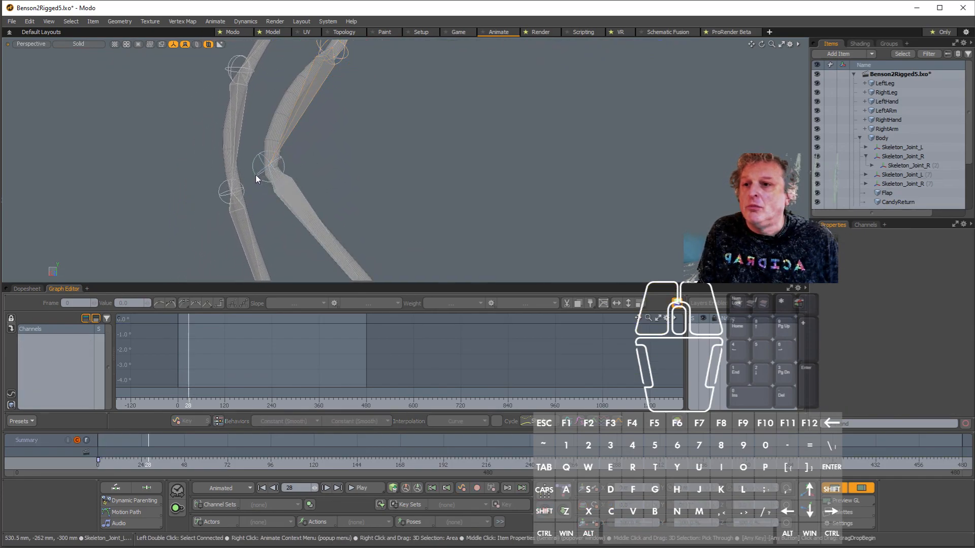
pyautogui.press('space')
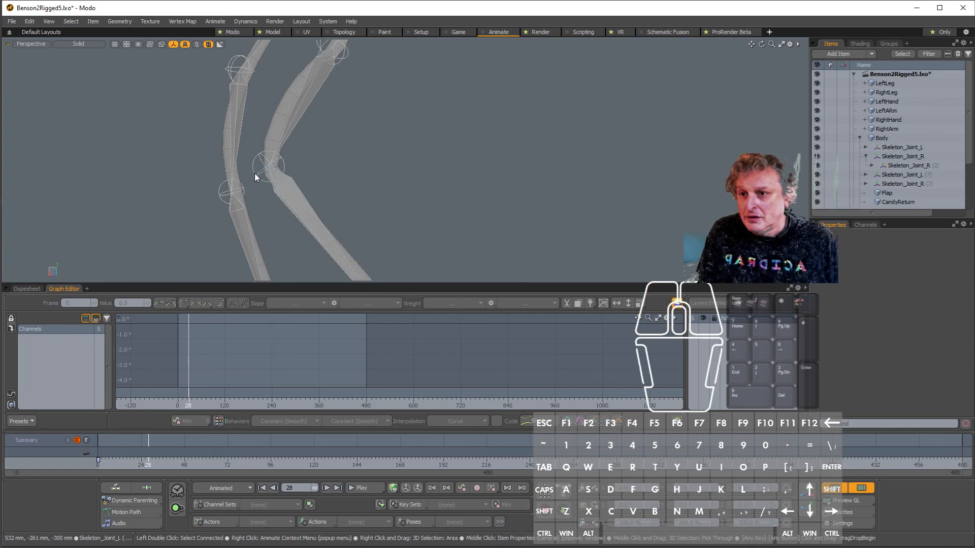
pyautogui.click(261, 172)
pyautogui.press('e')
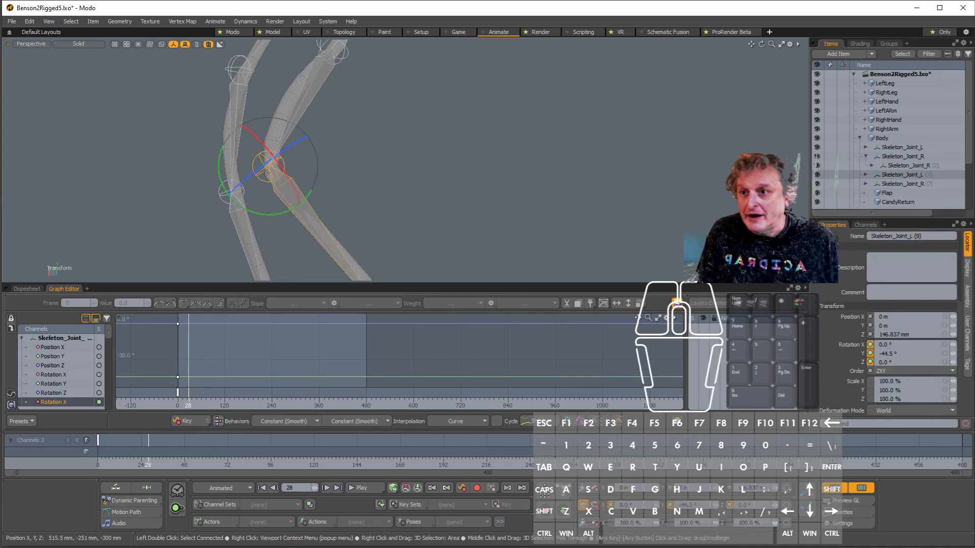
pyautogui.keyDown('alt'); pyautogui.moveTo(314, 166); pyautogui.dragTo(245, 114); pyautogui.keyUp('alt')
pyautogui.keyDown('alt'); pyautogui.scroll(-4, 245, 115); pyautogui.keyUp('alt')
pyautogui.keyDown('alt'); pyautogui.moveTo(249, 164); pyautogui.dragTo(157, 169); pyautogui.keyUp('alt')
pyautogui.keyDown('alt'); pyautogui.keyDown('shift'); pyautogui.moveTo(245, 143); pyautogui.dragTo(232, 136); pyautogui.keyUp('shift'); pyautogui.keyUp('alt')
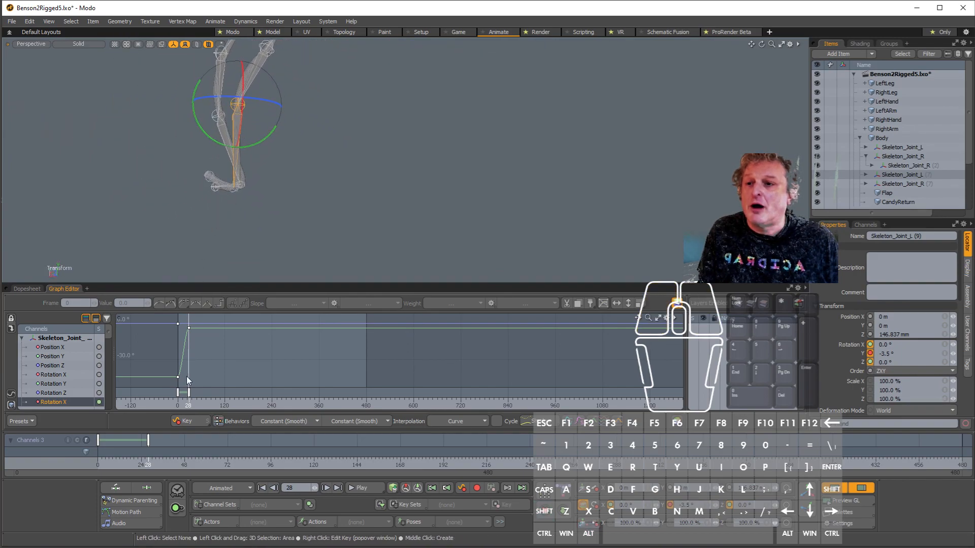
# Step: Scrub the timeline around frames 28 to 38 and back to frame 0 to review the leg movement
pyautogui.scroll(-4, 294, 185)
pyautogui.keyDown('alt'); pyautogui.keyDown('shift'); pyautogui.moveTo(294, 185); pyautogui.dragTo(283, 226); pyautogui.keyUp('shift'); pyautogui.keyUp('alt')
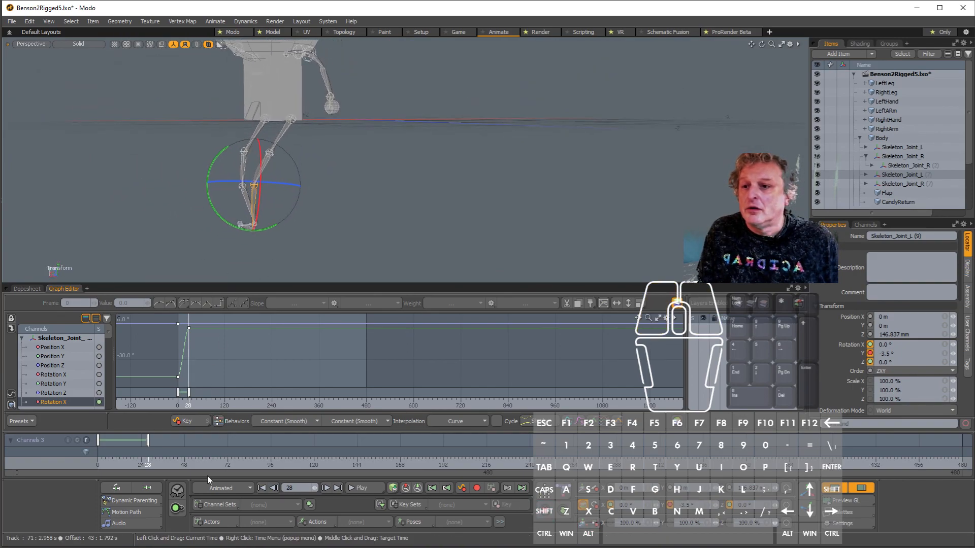
pyautogui.moveTo(152, 463)
pyautogui.mouseDown()
pyautogui.moveTo(117, 464)
pyautogui.moveTo(198, 464)
pyautogui.moveTo(166, 464)
pyautogui.mouseUp()
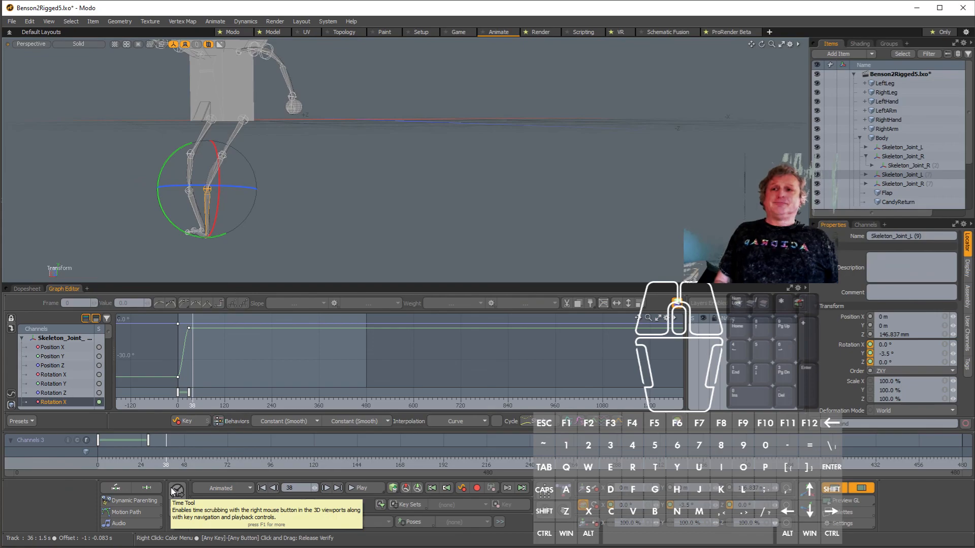
pyautogui.moveTo(152, 462); pyautogui.dragTo(97, 463)
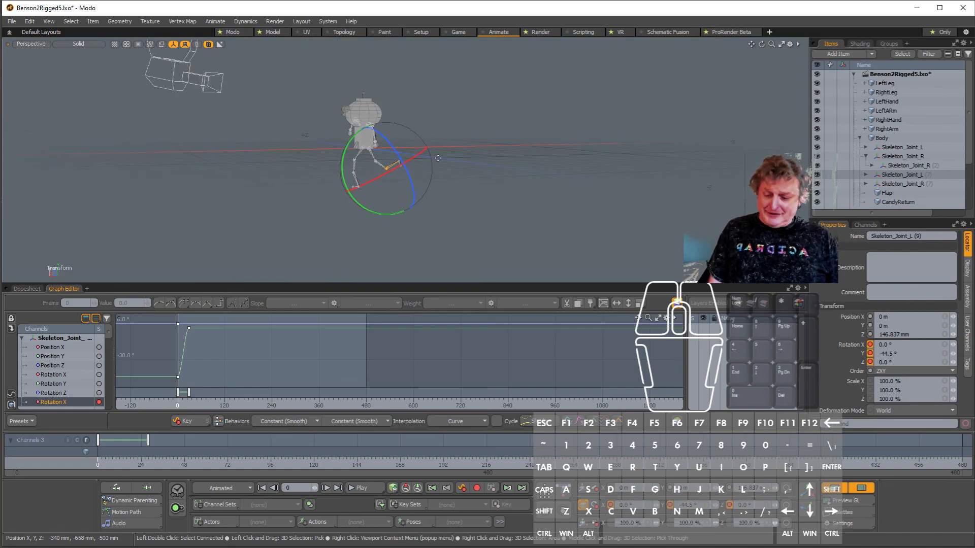
pyautogui.keyDown('alt'); pyautogui.keyDown('shift'); pyautogui.moveTo(437, 165); pyautogui.dragTo(451, 191); pyautogui.keyUp('shift'); pyautogui.keyUp('alt')
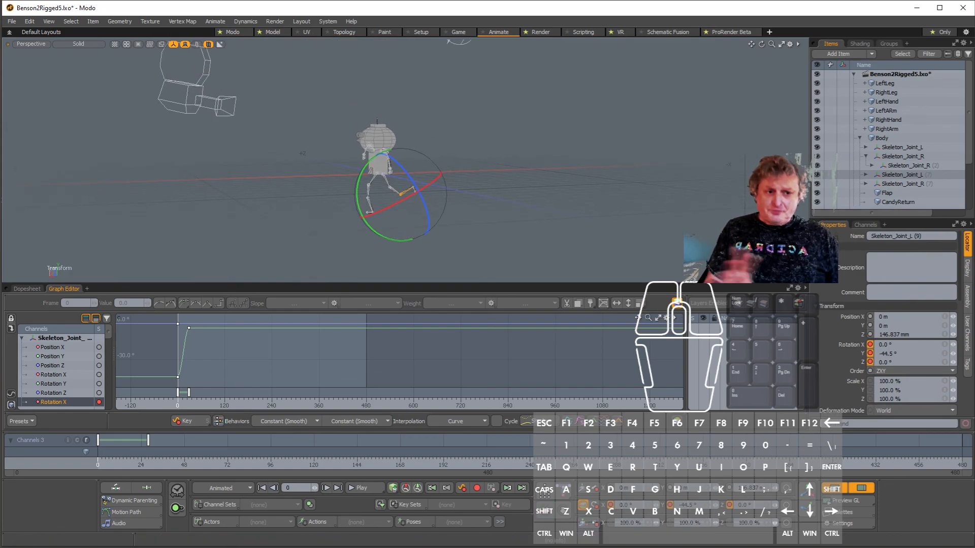